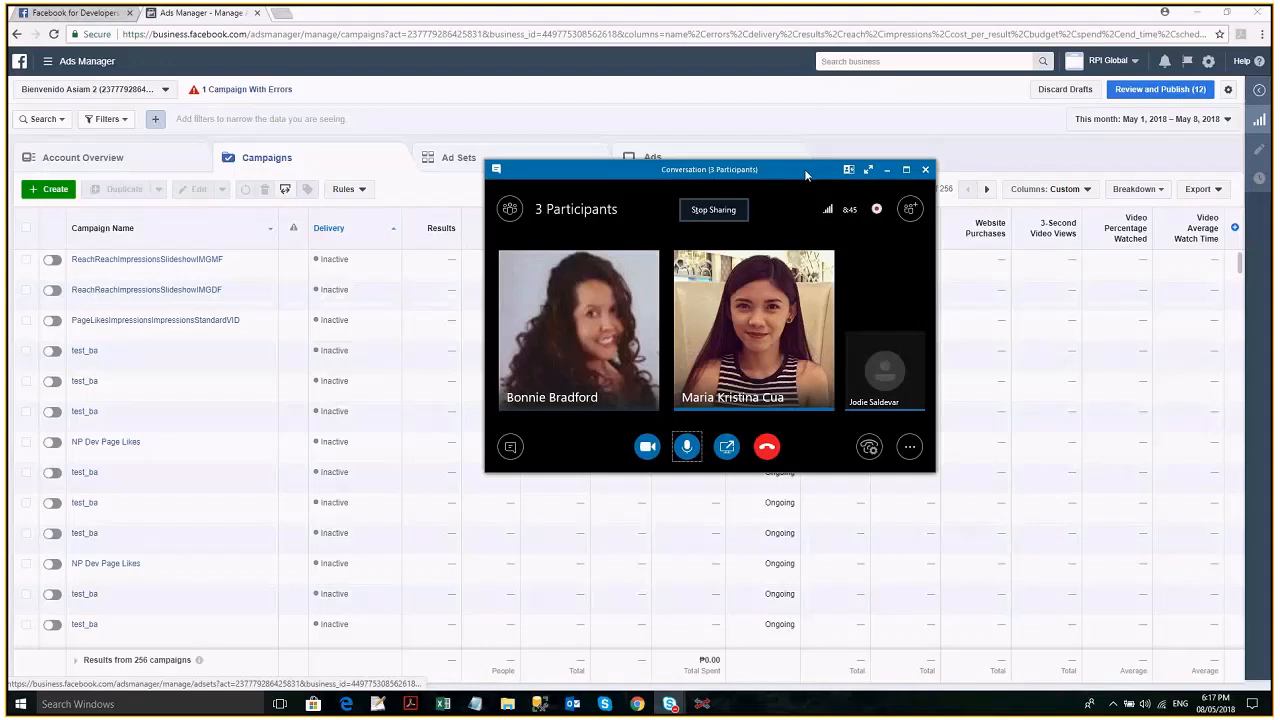
- Move the call window aside and view the RedPoint Interaction home dashboard before returning to the browser
drag(805, 172, 879, 143)
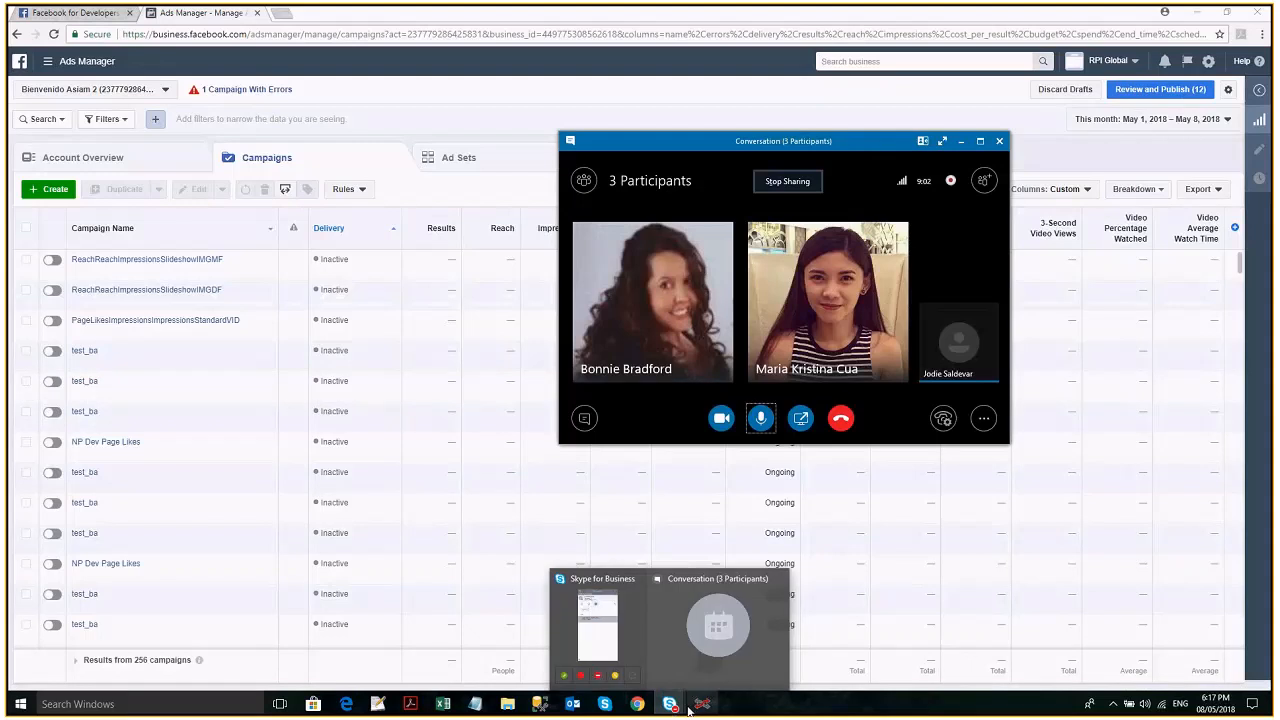
mouse_move(702, 708)
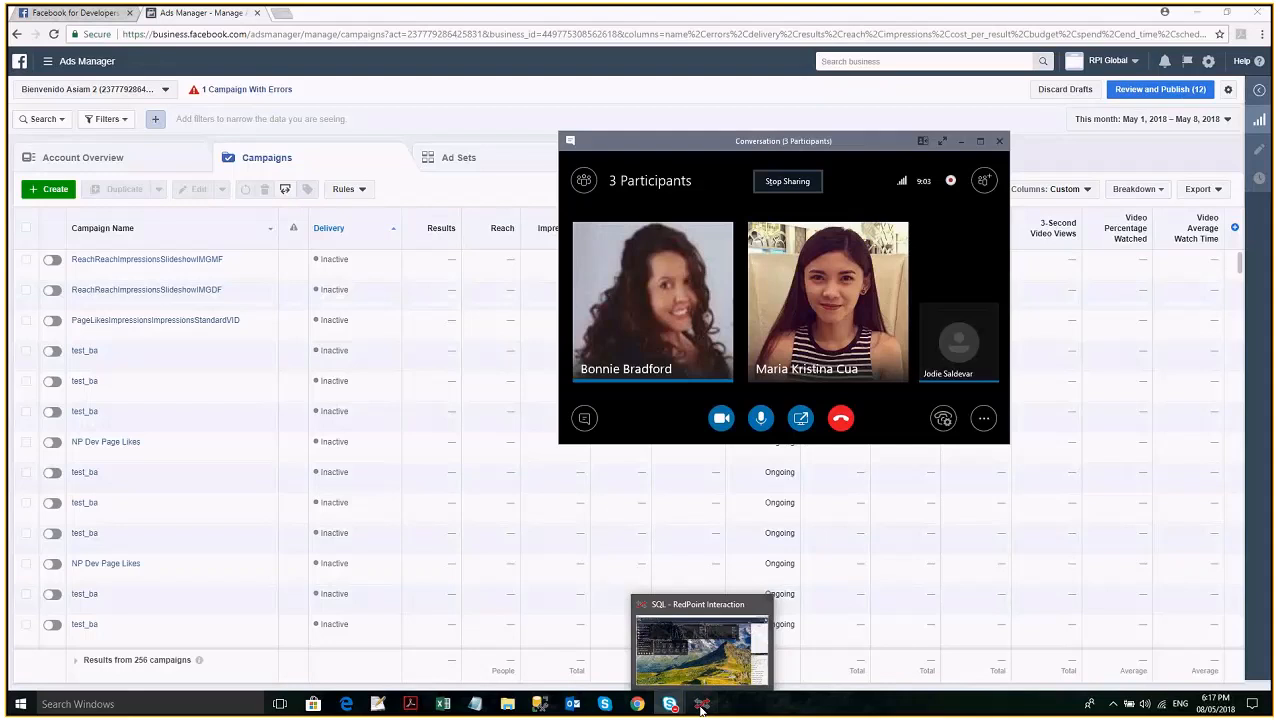
click(701, 708)
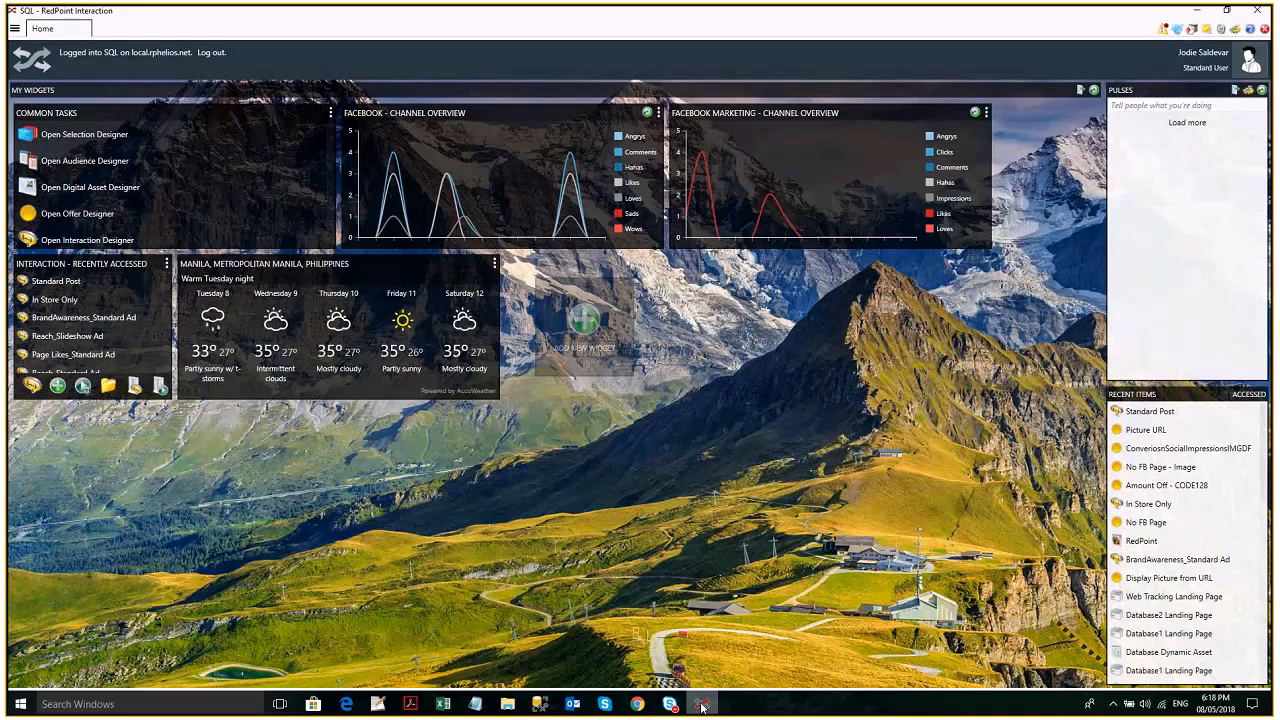
click(702, 705)
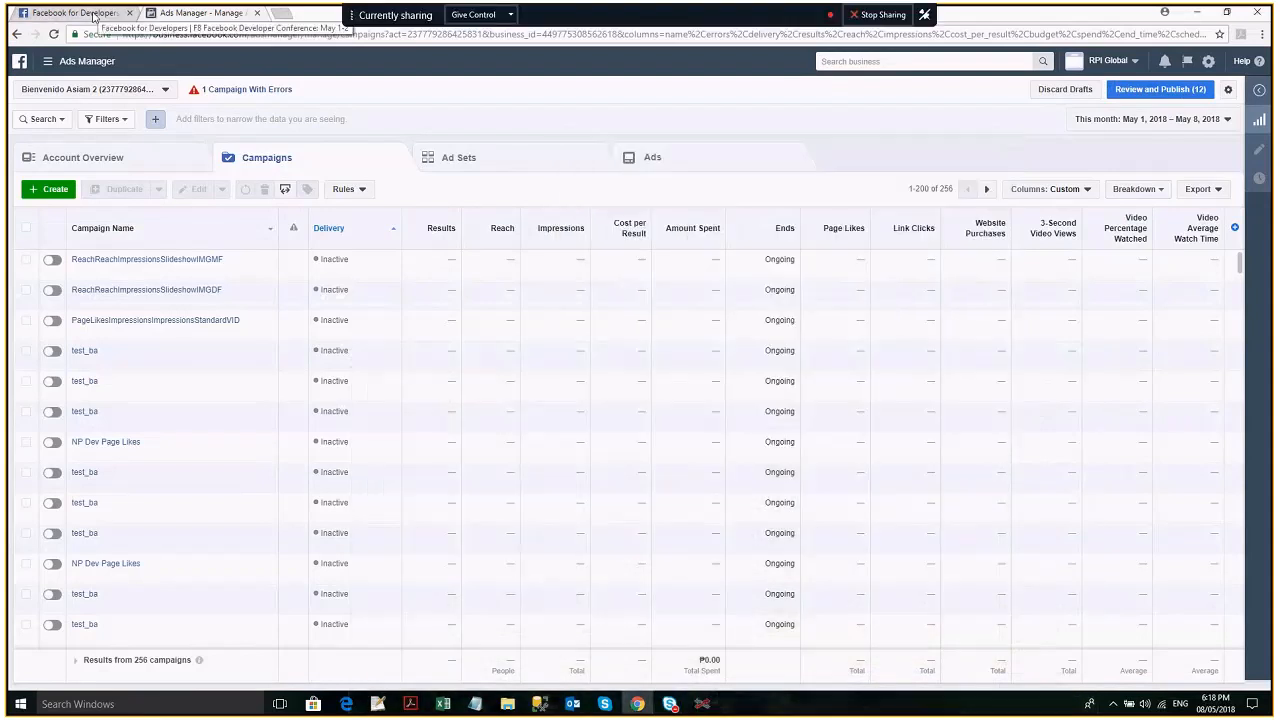
- Open Facebook's Create a Page form in a new browser tab and start a Business or Brand page
click(284, 16)
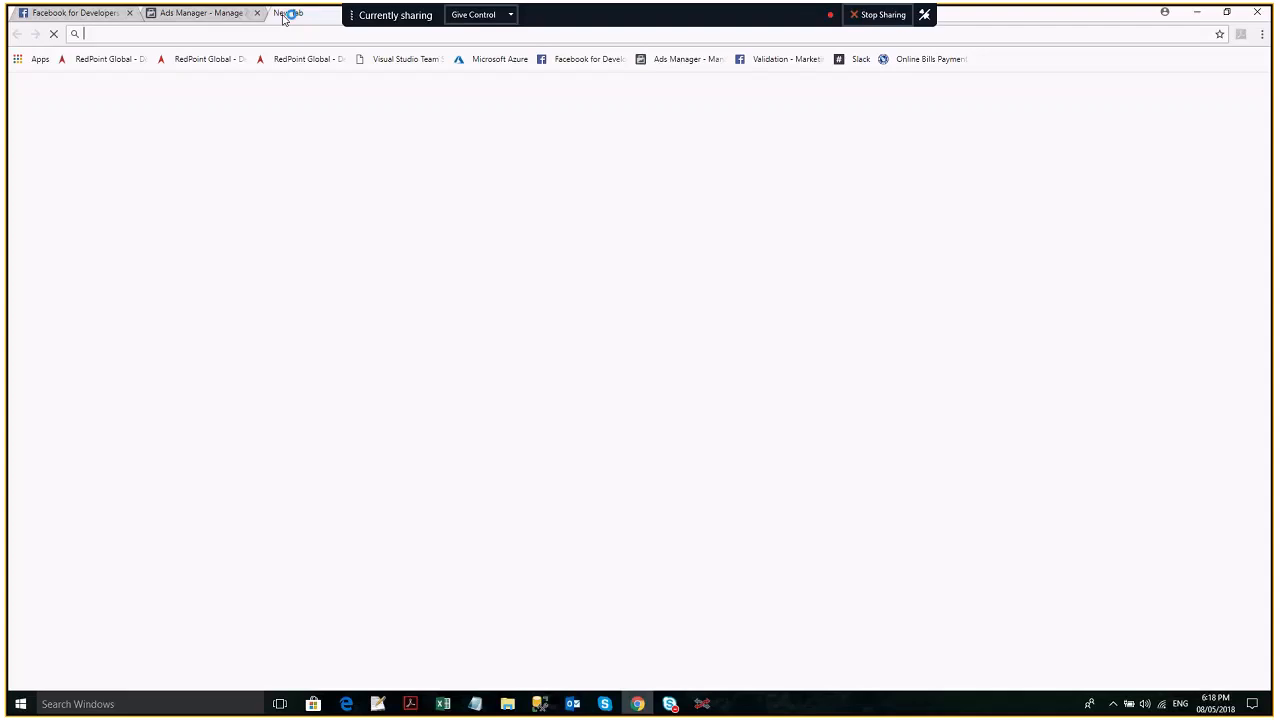
click(583, 367)
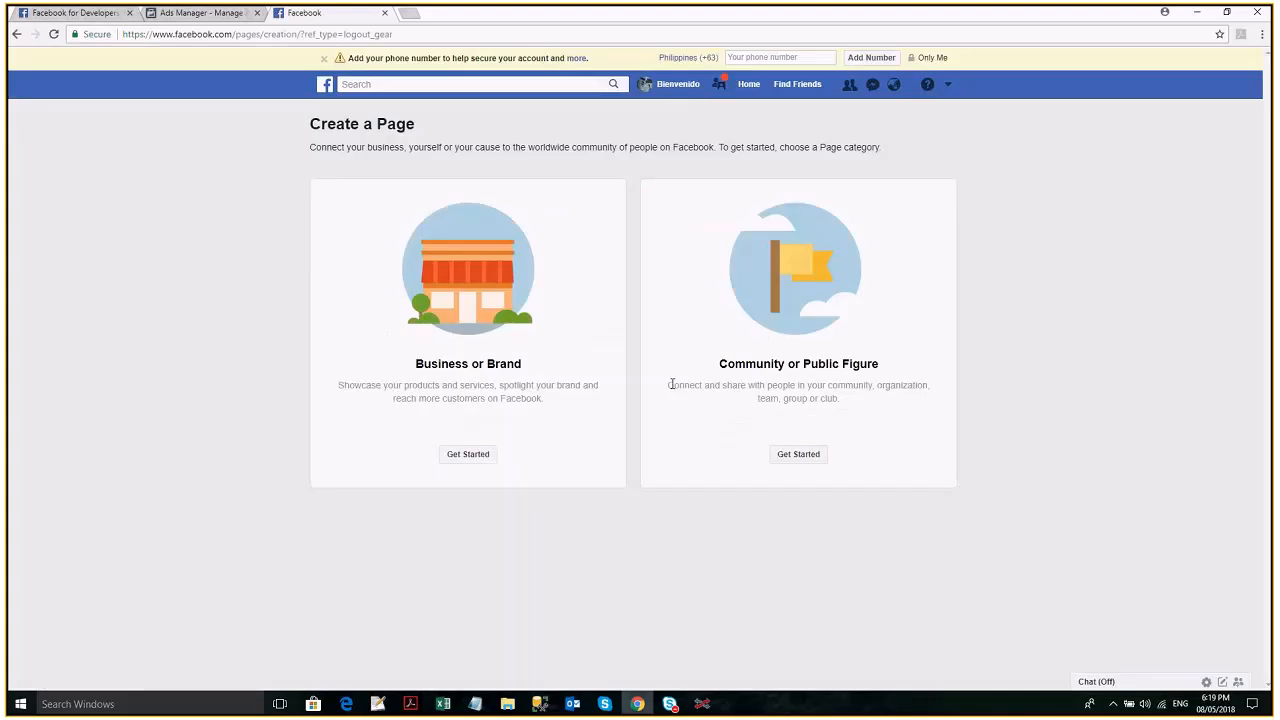
click(468, 454)
- Enter the page name RedPoint Demo with the category Website and submit the page form
click(517, 266)
text(RedPoint Demo)
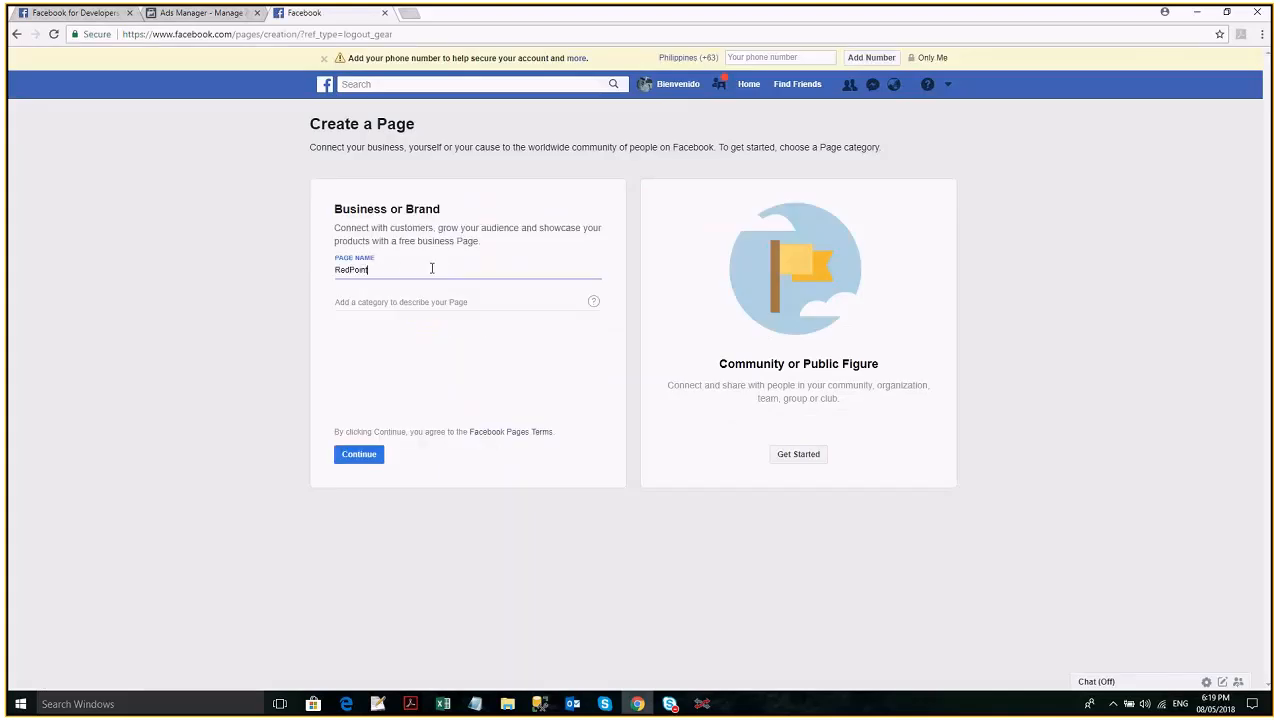
click(495, 306)
text(Websitew)
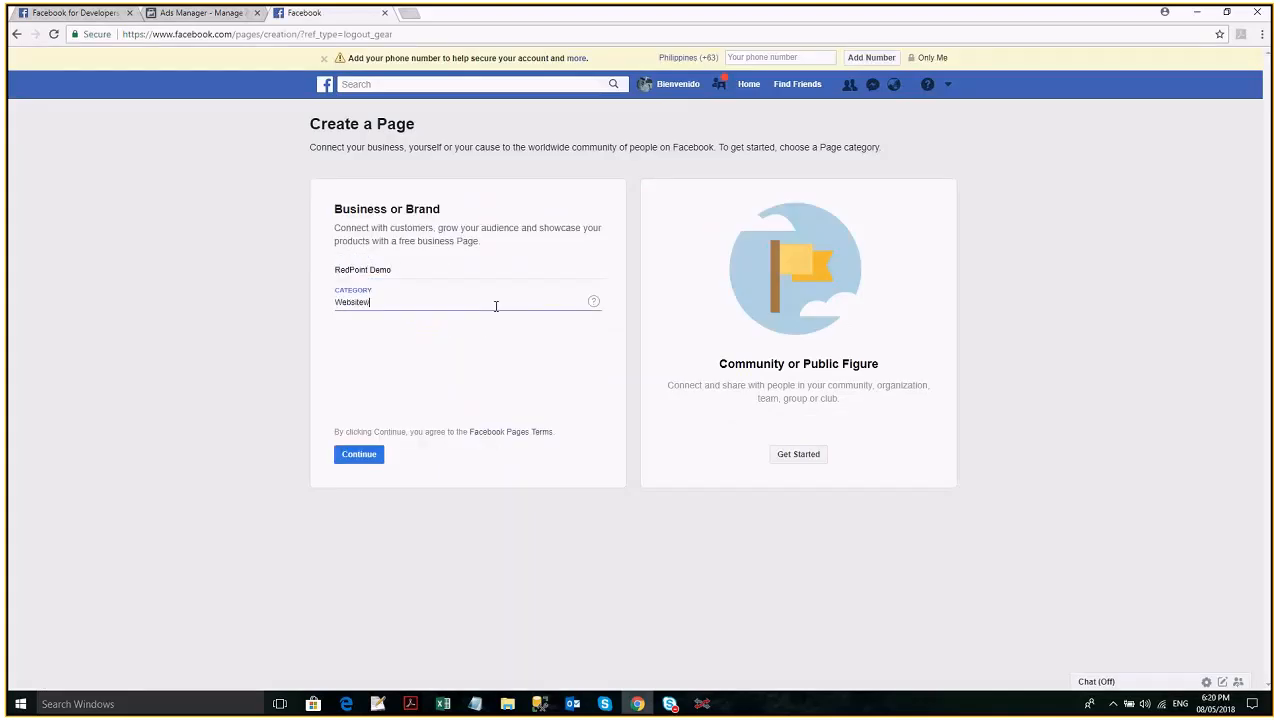
click(465, 327)
click(360, 455)
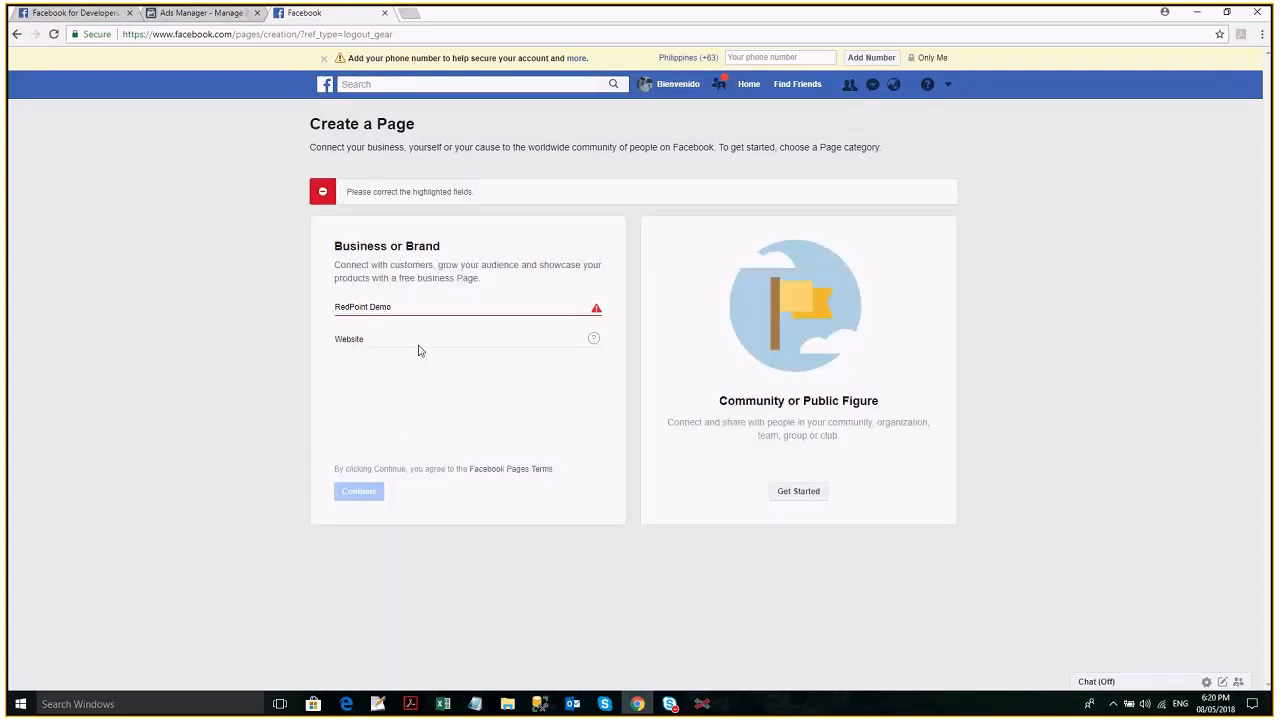
- Change the page name to RedPoint Demo Global and create the page
click(537, 309)
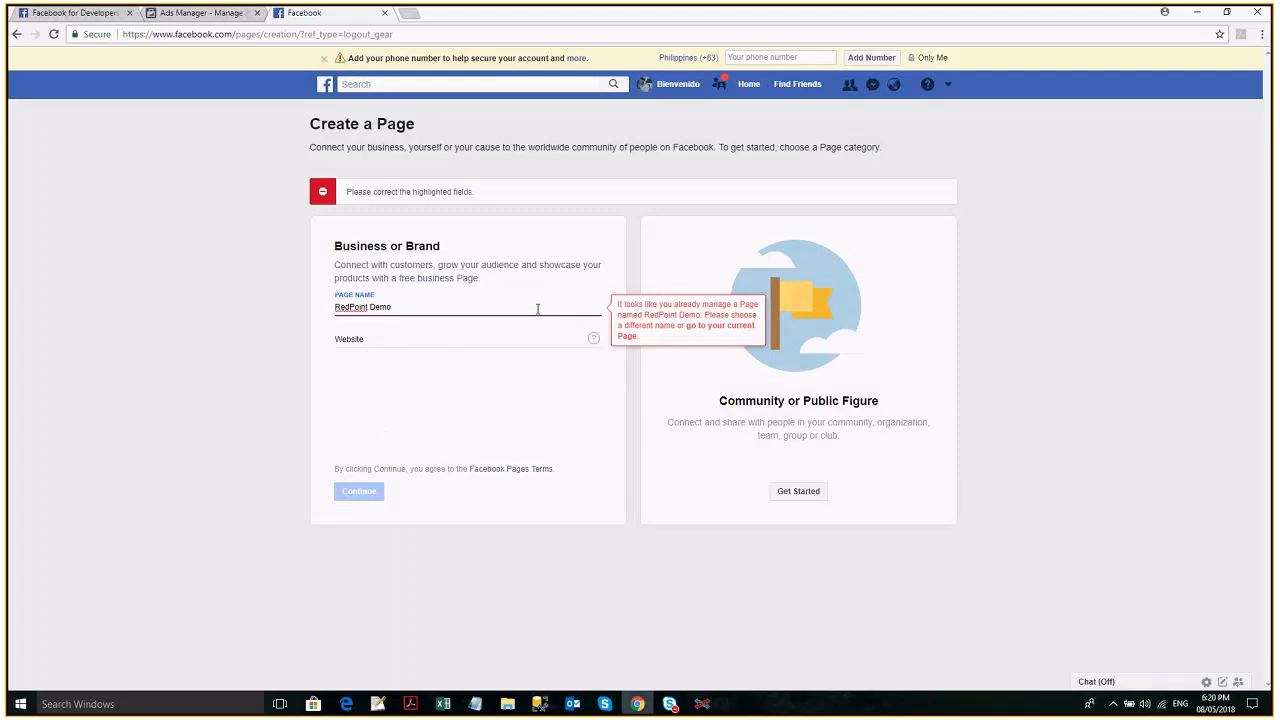
text(Faceb)
key(BackSpace)
key(BackSpace)
key(BackSpace)
key(BackSpace)
key(BackSpace)
text(Global)
click(359, 455)
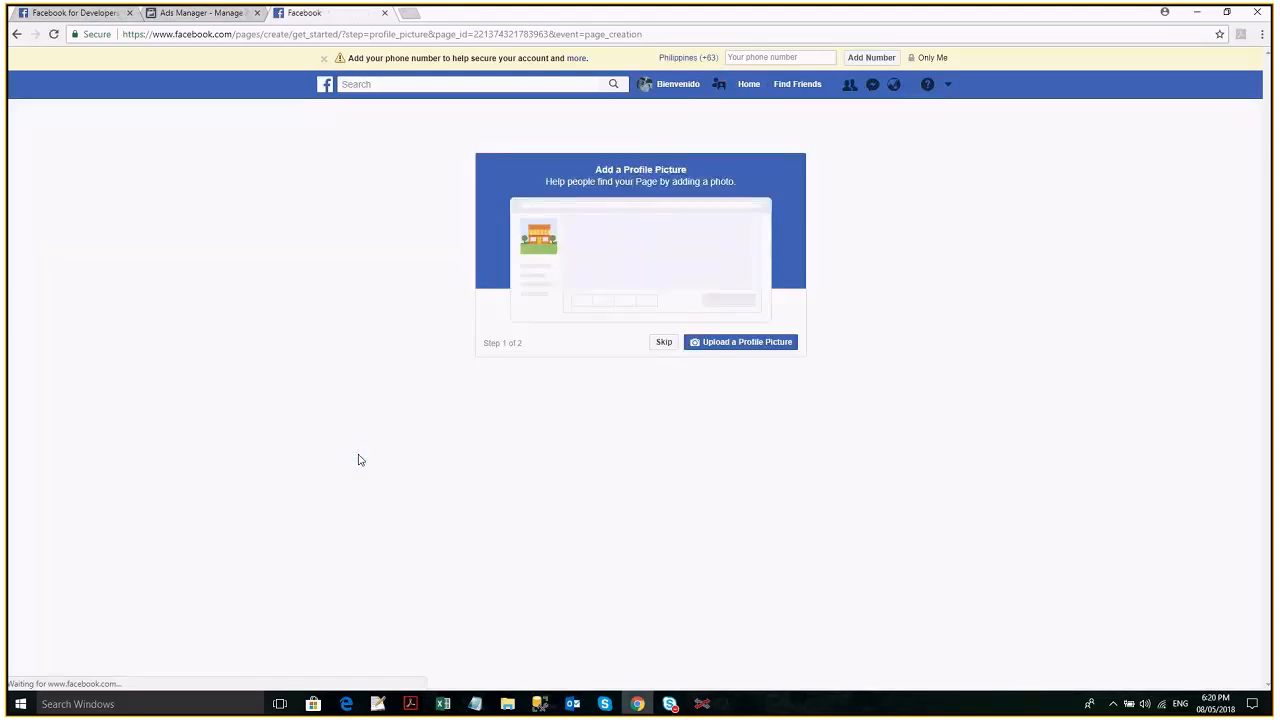
- Skip the new page's picture setup and first-post tip, and switch to RedPoint Interaction
click(662, 343)
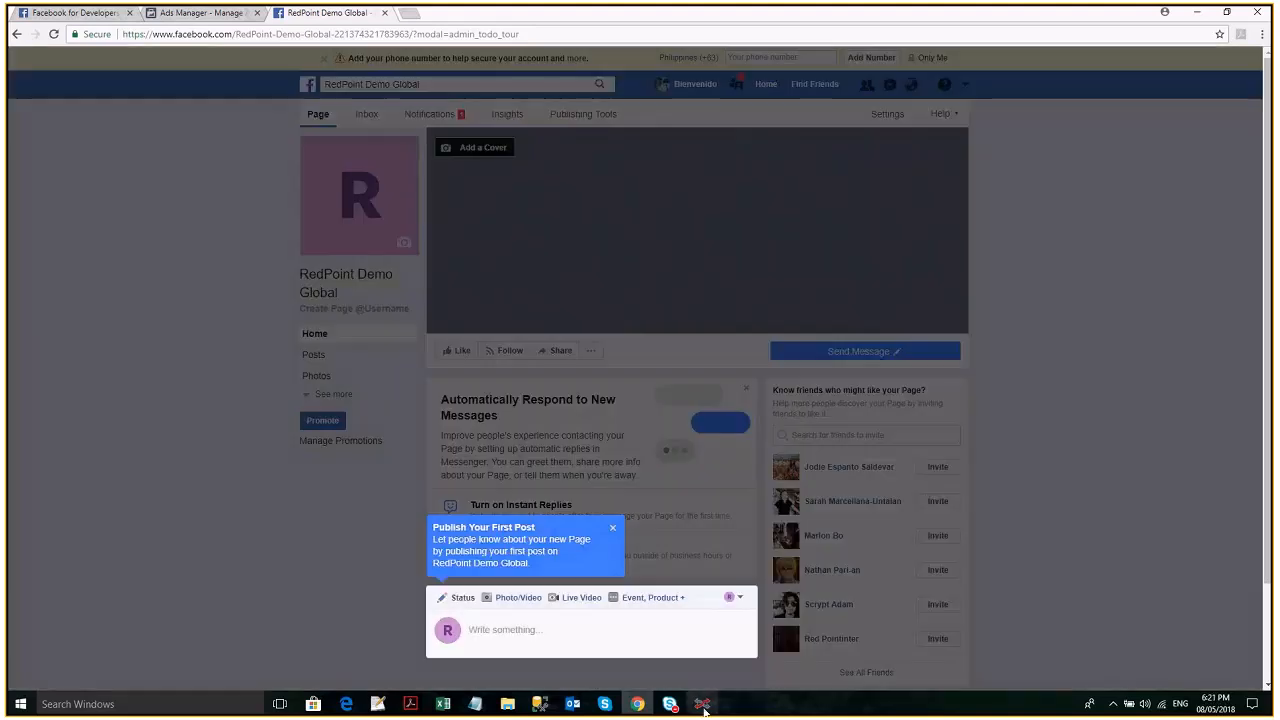
click(613, 530)
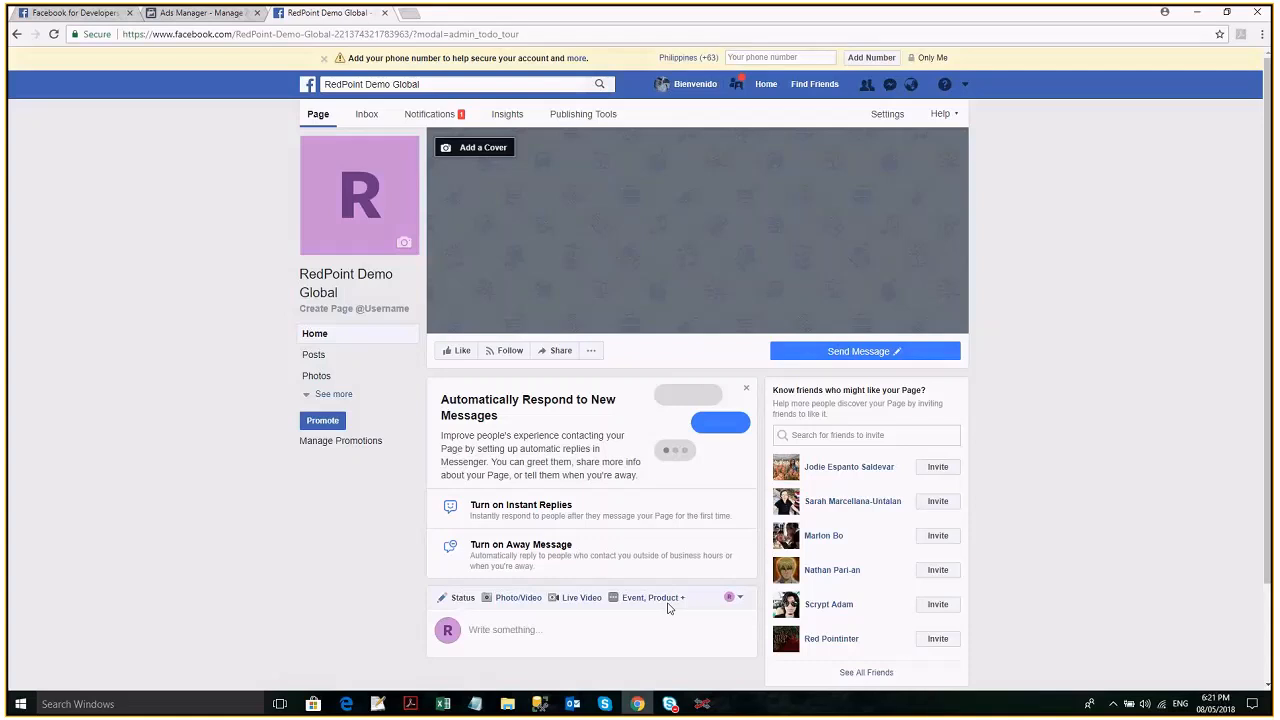
click(702, 704)
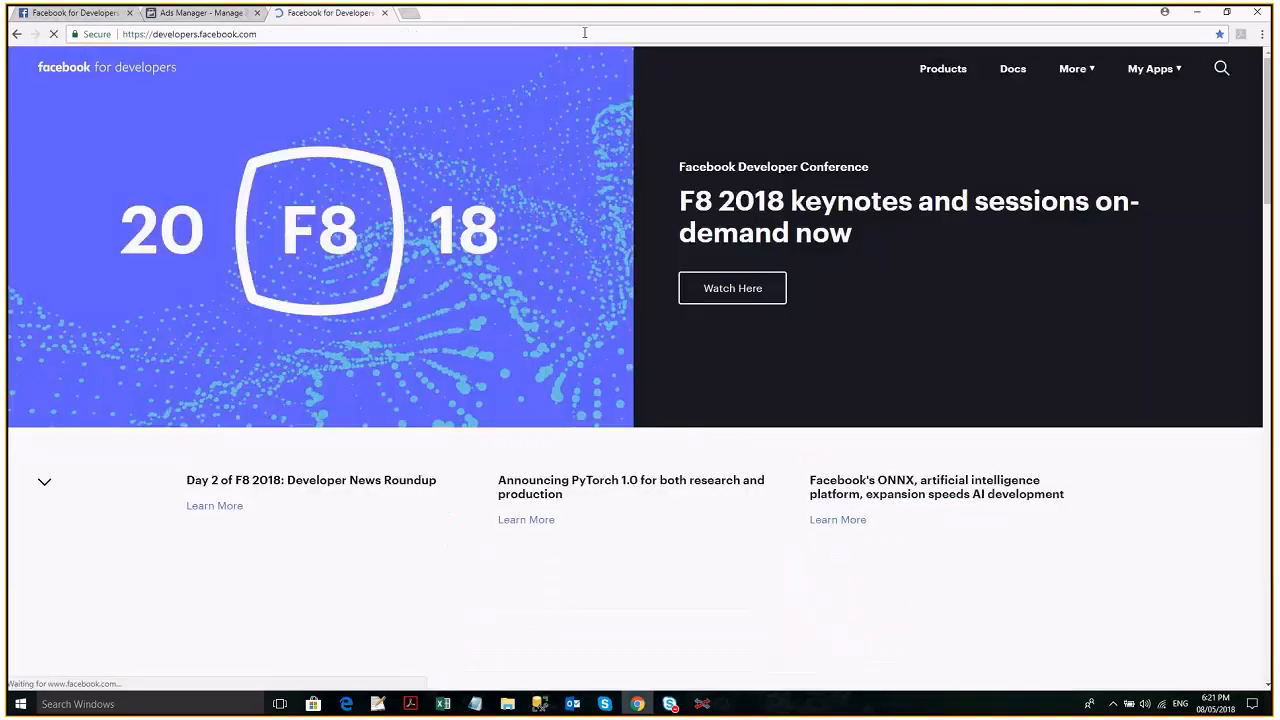
- Create a new app named RedPoint Demo Global on Facebook for Developers and submit the security check code
click(1177, 76)
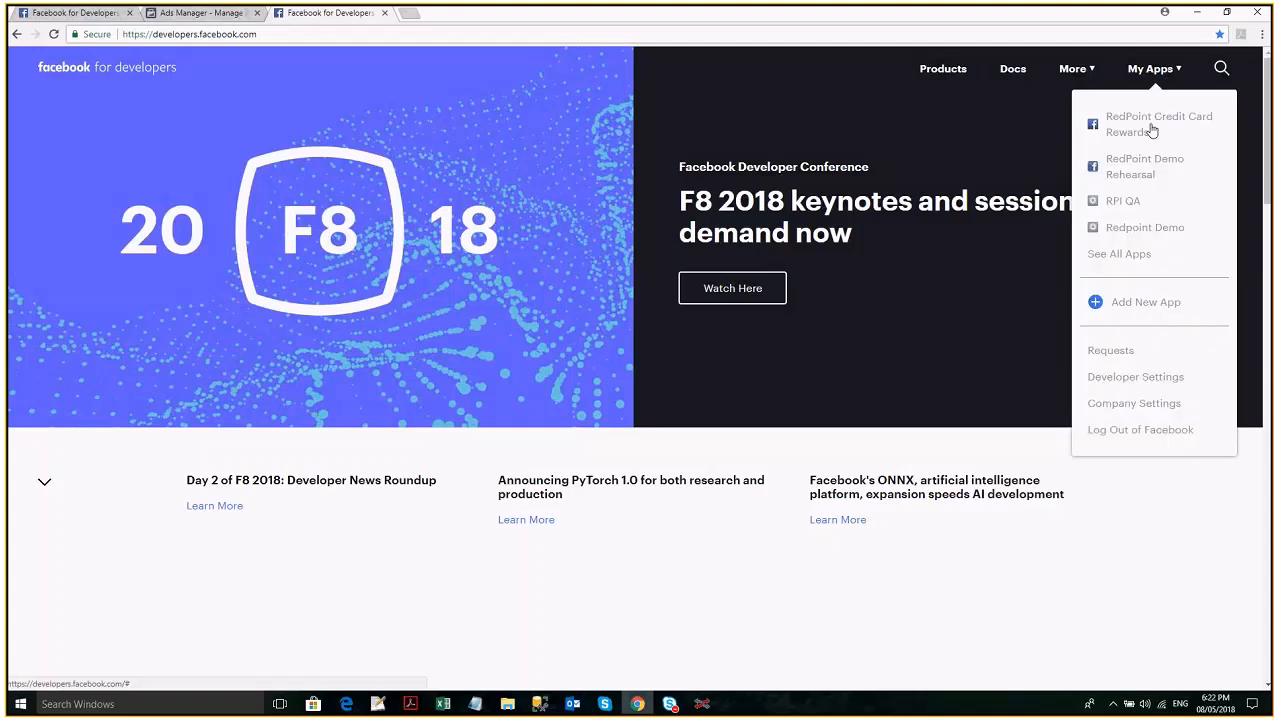
click(1158, 308)
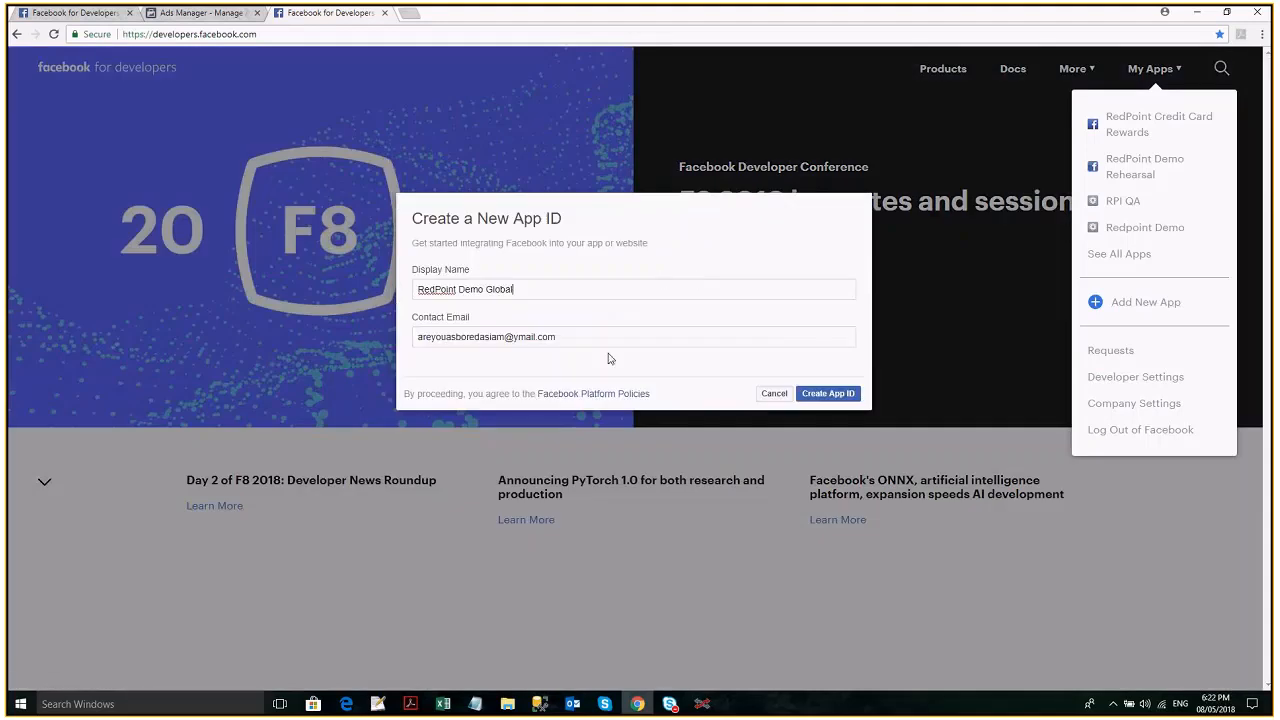
click(601, 336)
click(825, 396)
text(QBHykX)
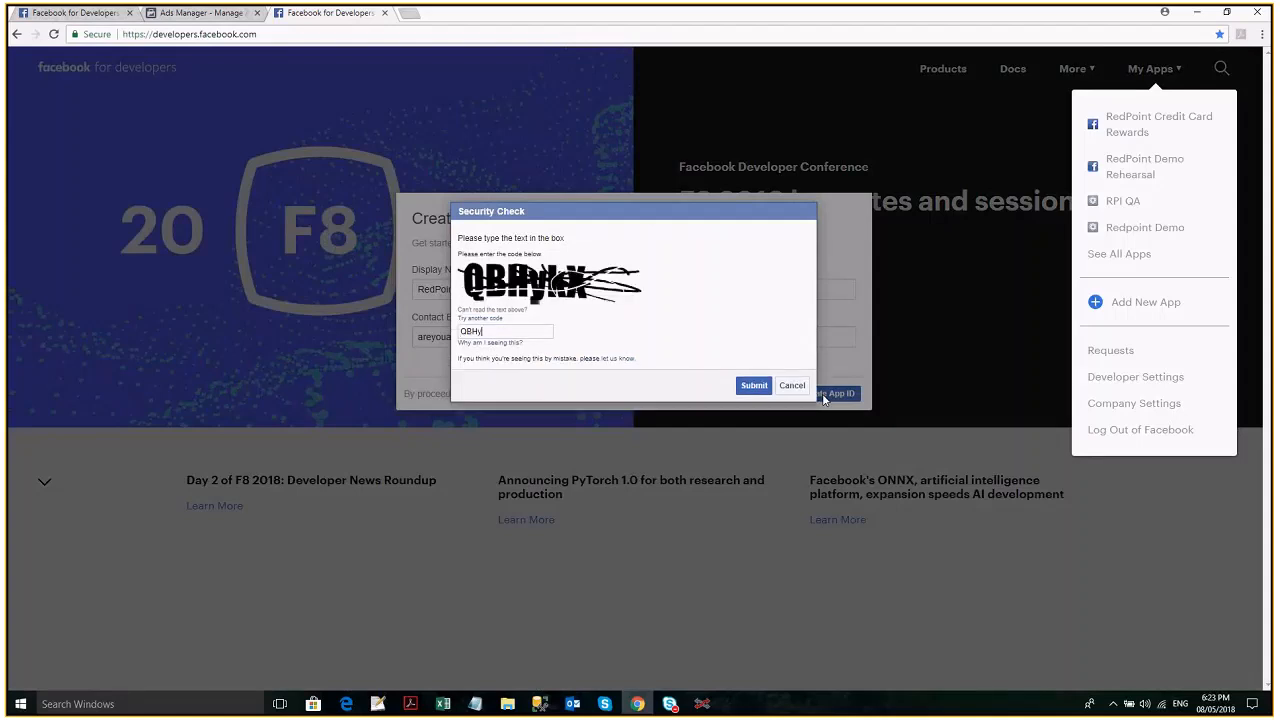
click(754, 386)
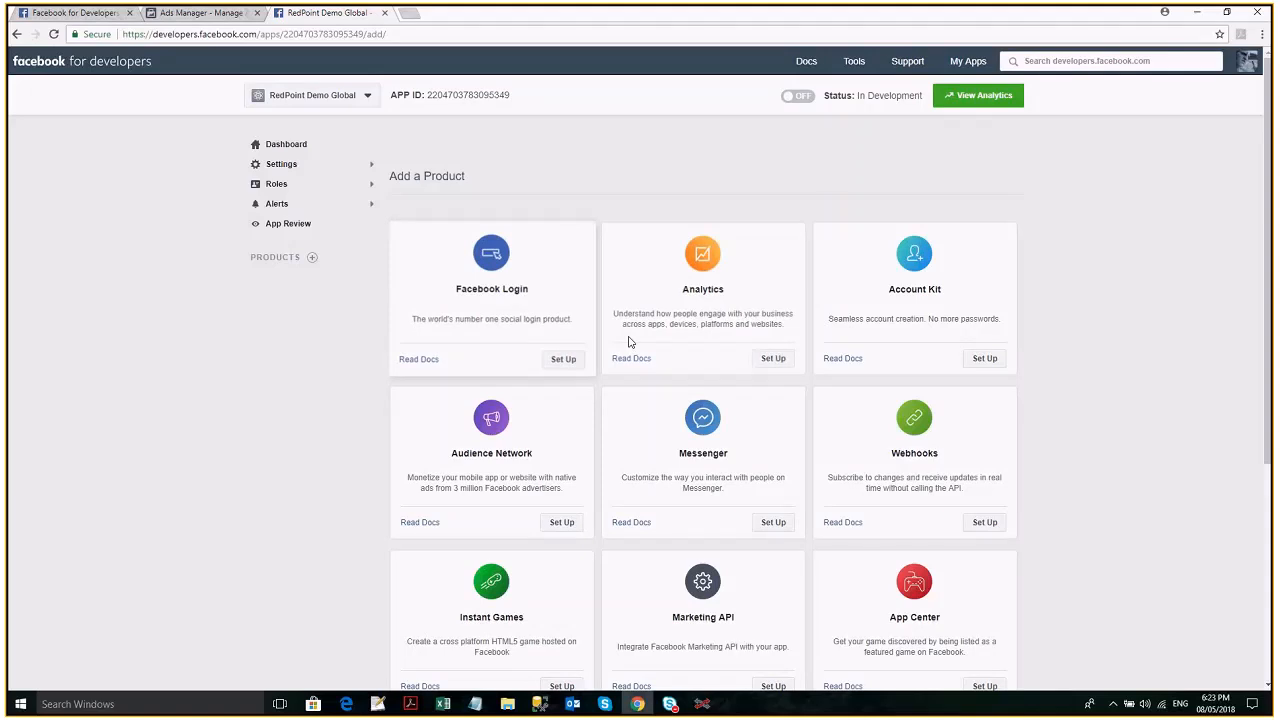
- Set up the Facebook Login product for the app and choose Web as its platform
scroll(636, 390, down, 1)
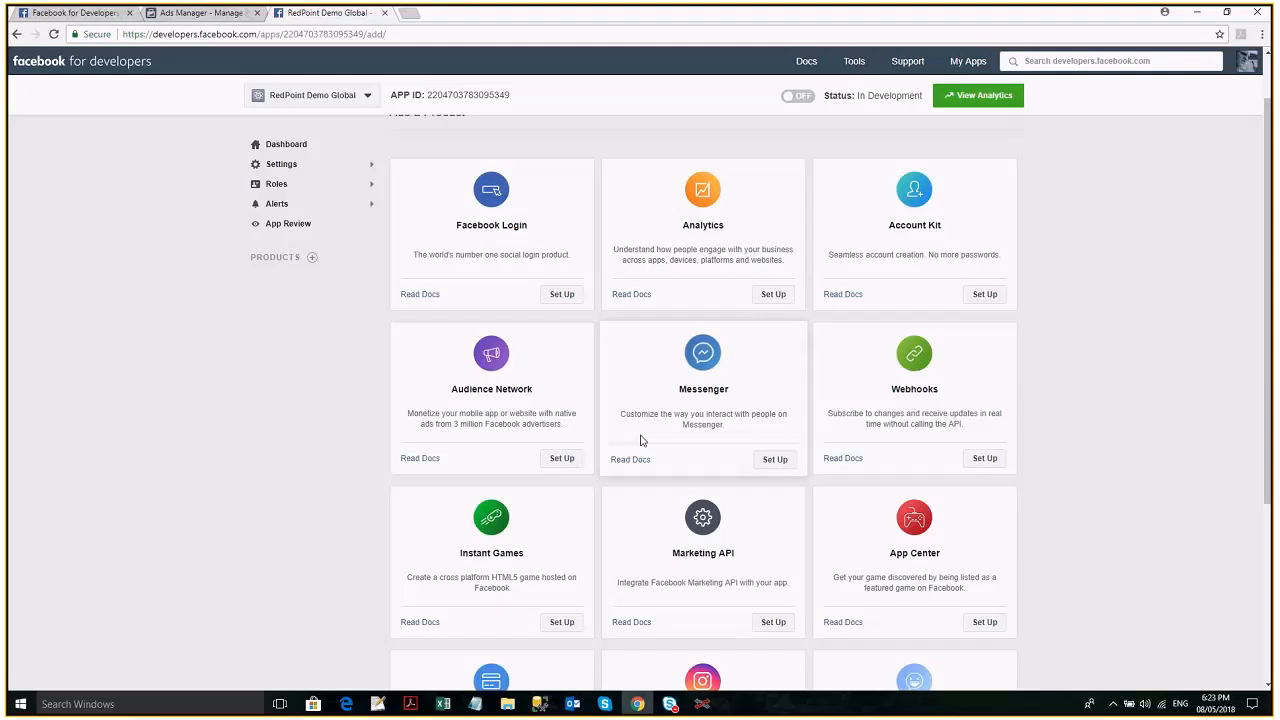
scroll(569, 246, down, 1)
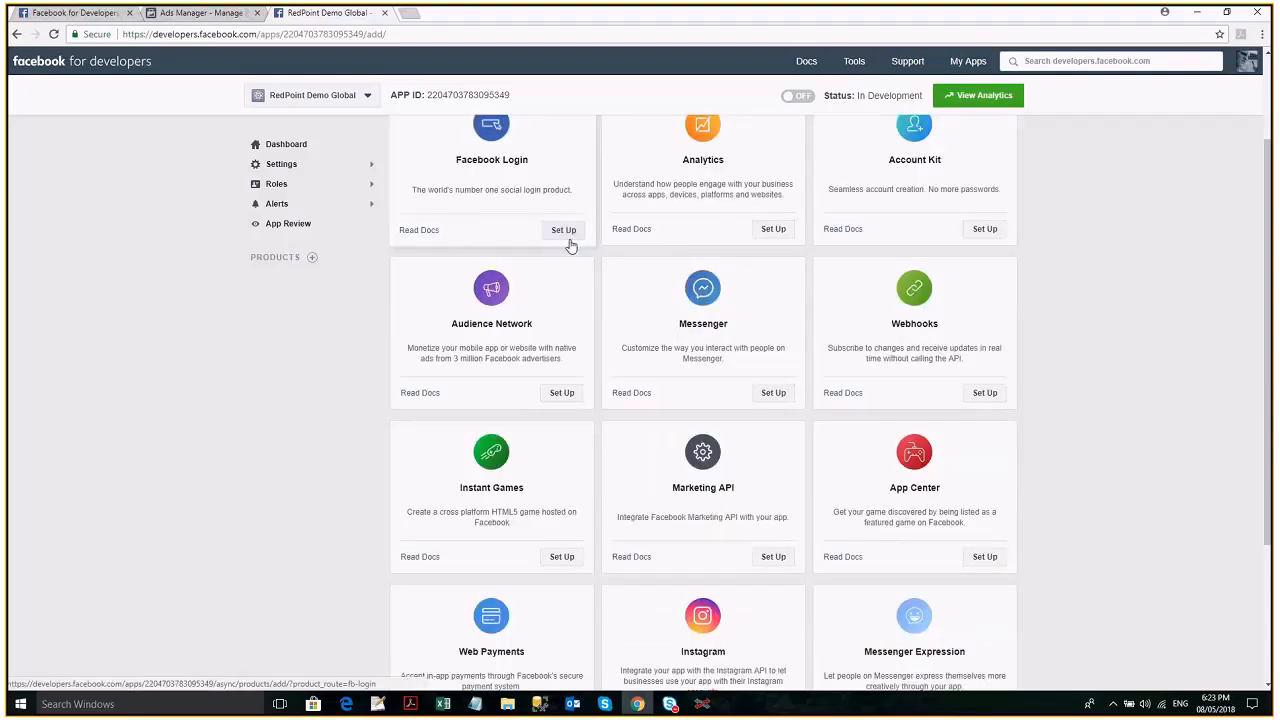
click(568, 243)
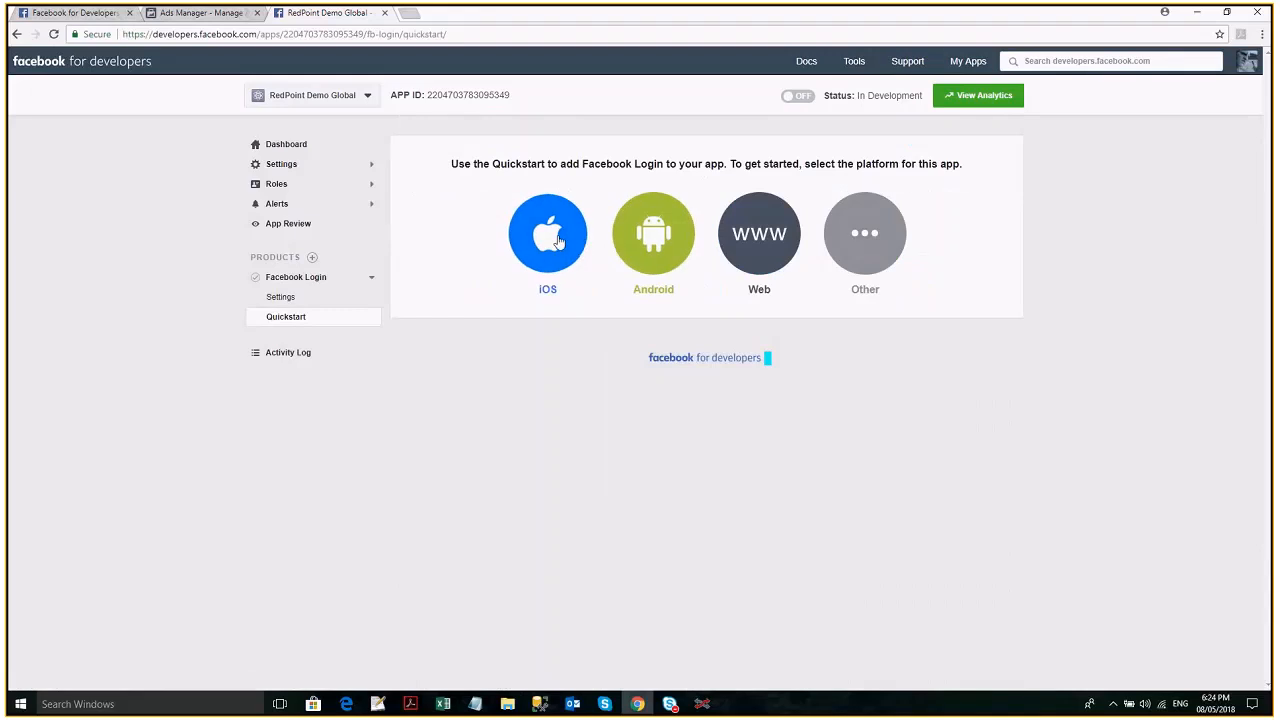
click(775, 243)
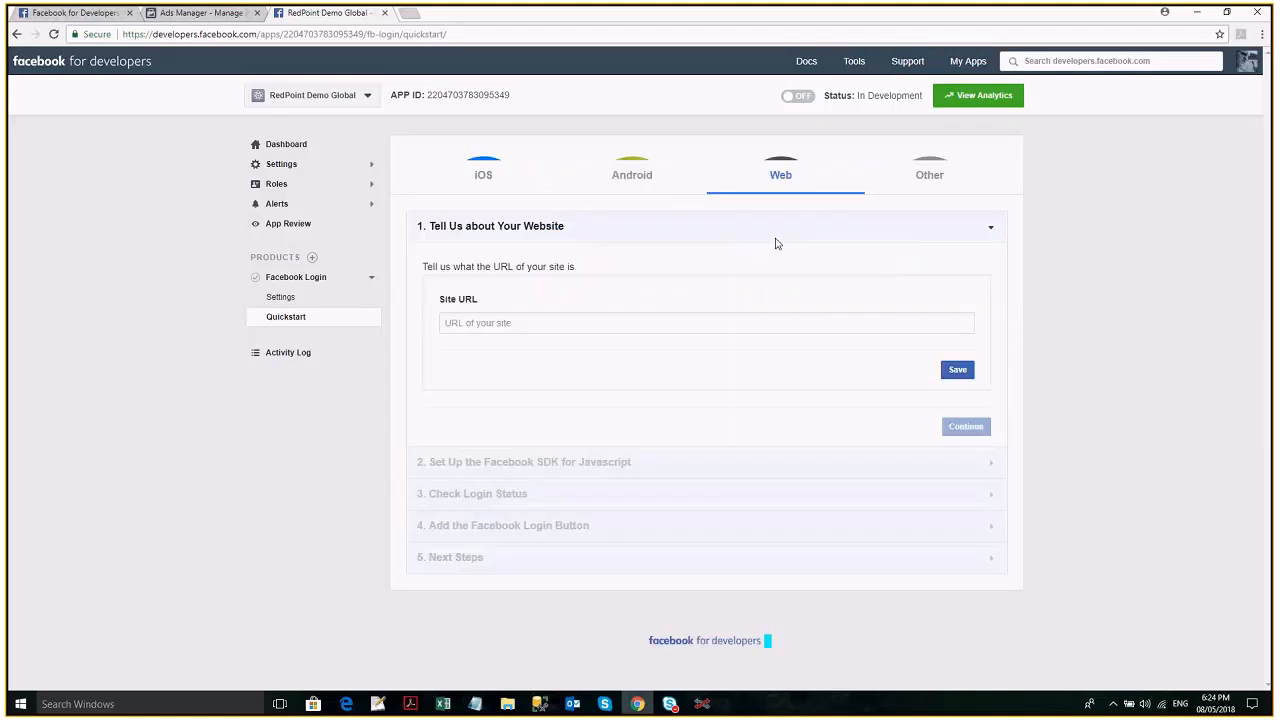
click(789, 297)
text(www.redpointglobal.com)
click(958, 343)
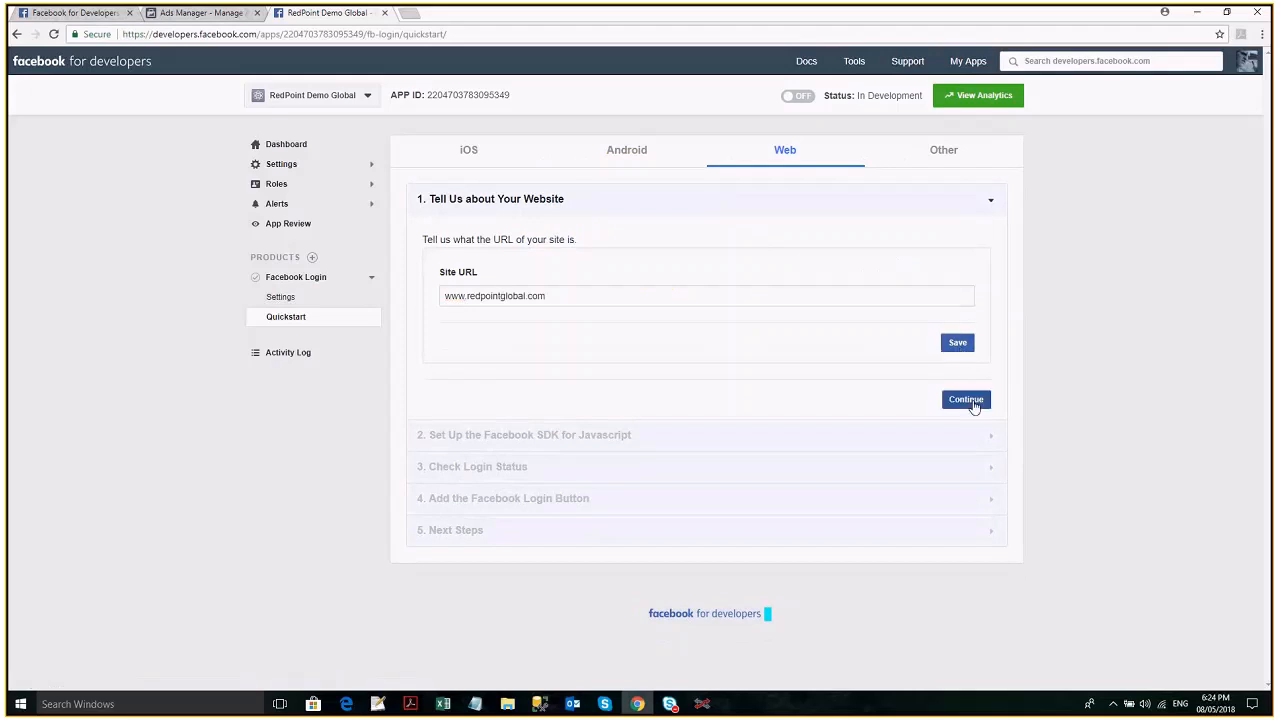
click(966, 400)
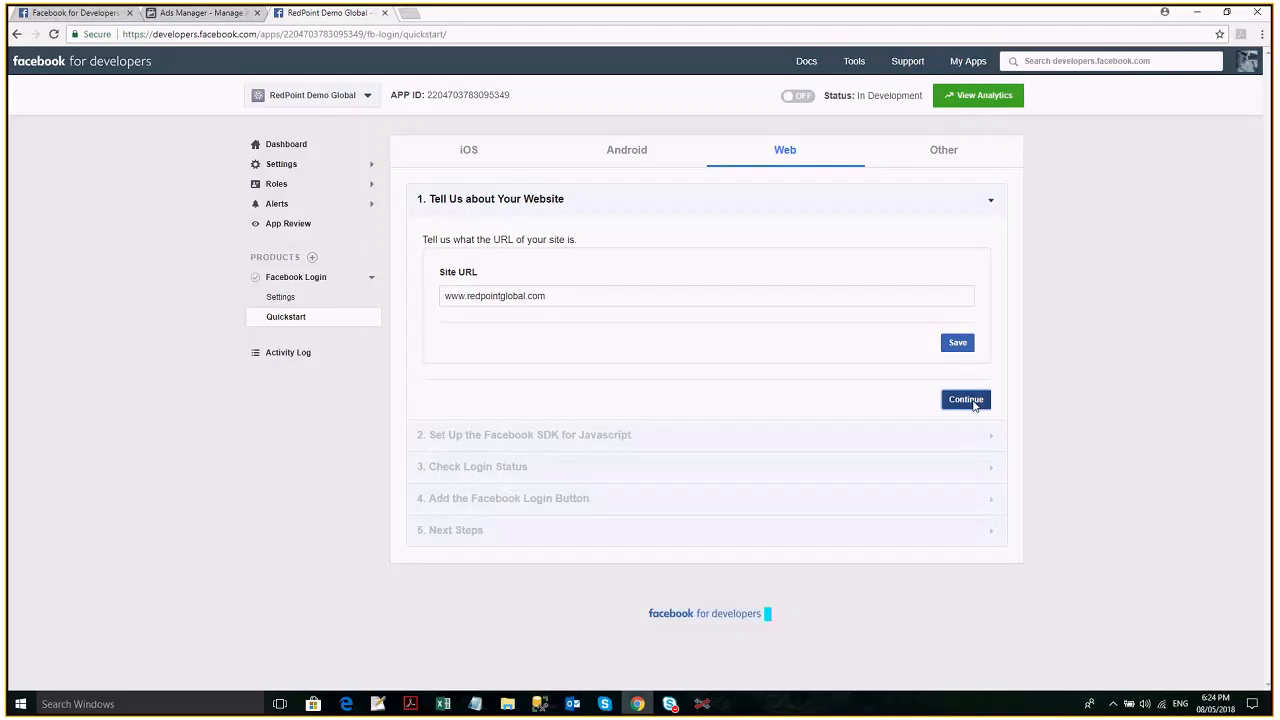
click(970, 401)
- Review the JavaScript SDK snippet and advance through the remaining Quickstart sections to Next Steps
scroll(865, 426, down, 1)
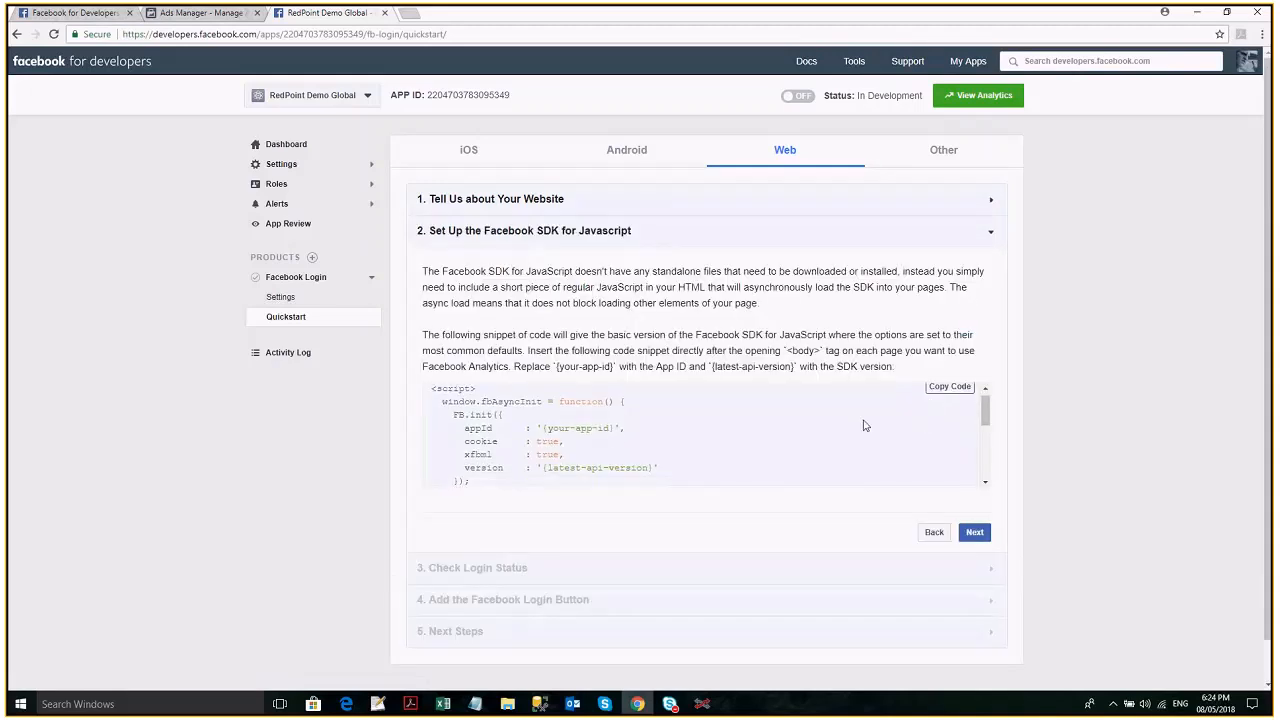
scroll(771, 412, down, 2)
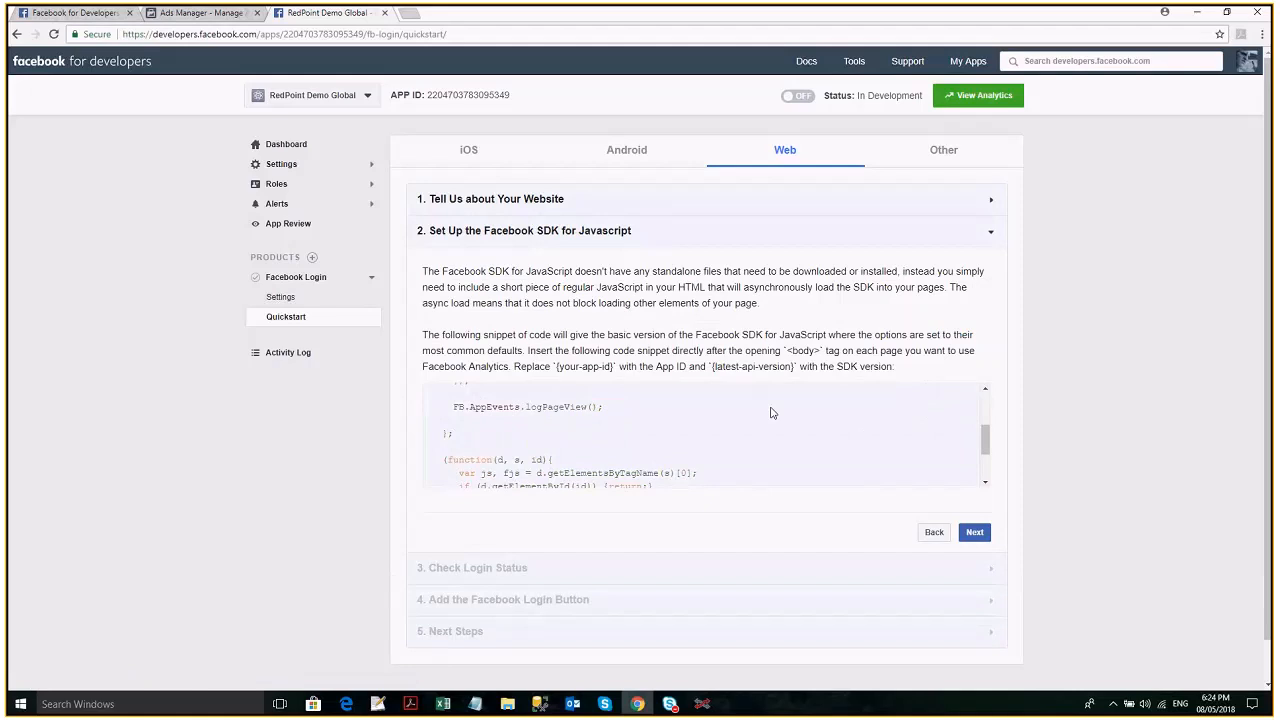
scroll(771, 412, down, 2)
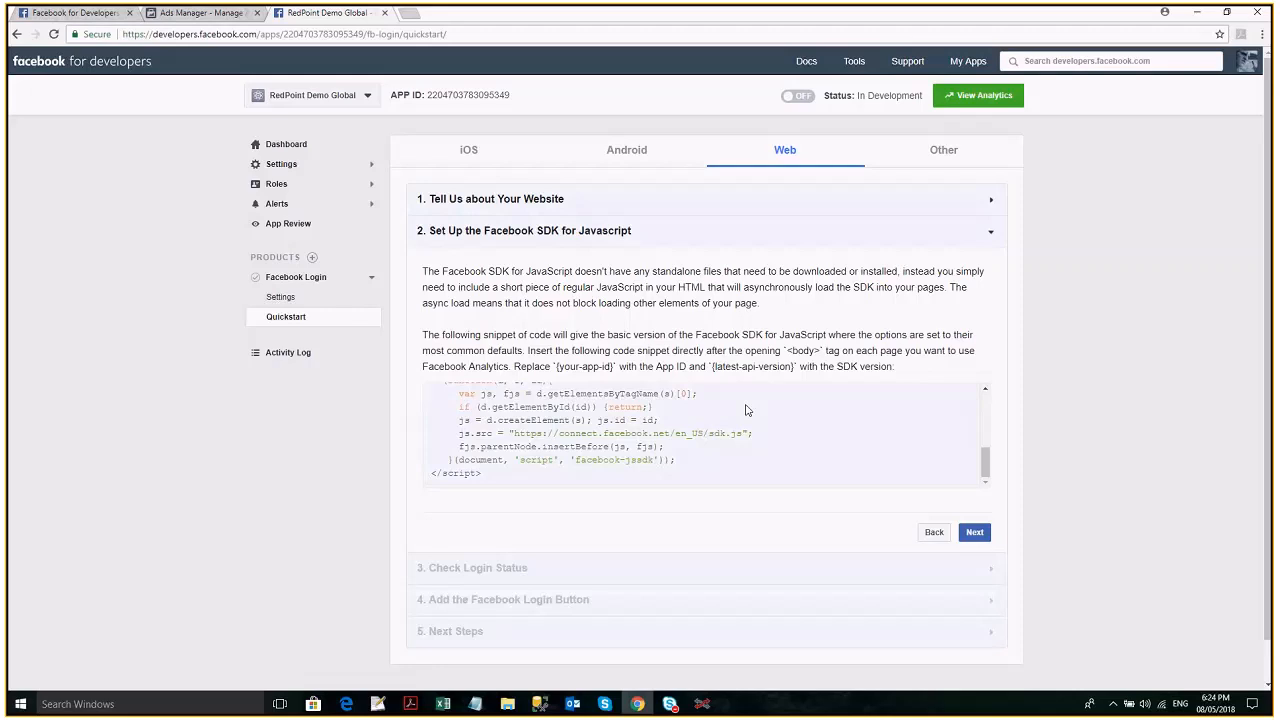
scroll(850, 400, down, 1)
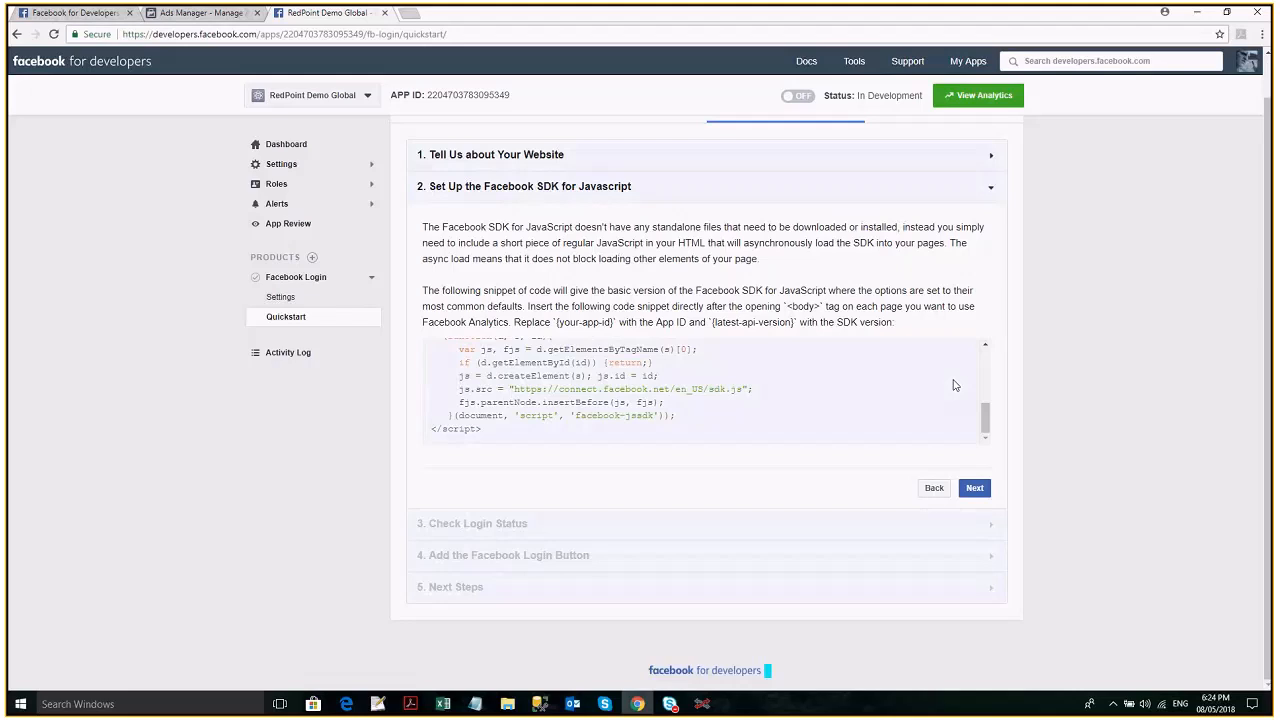
click(975, 488)
scroll(863, 450, down, 1)
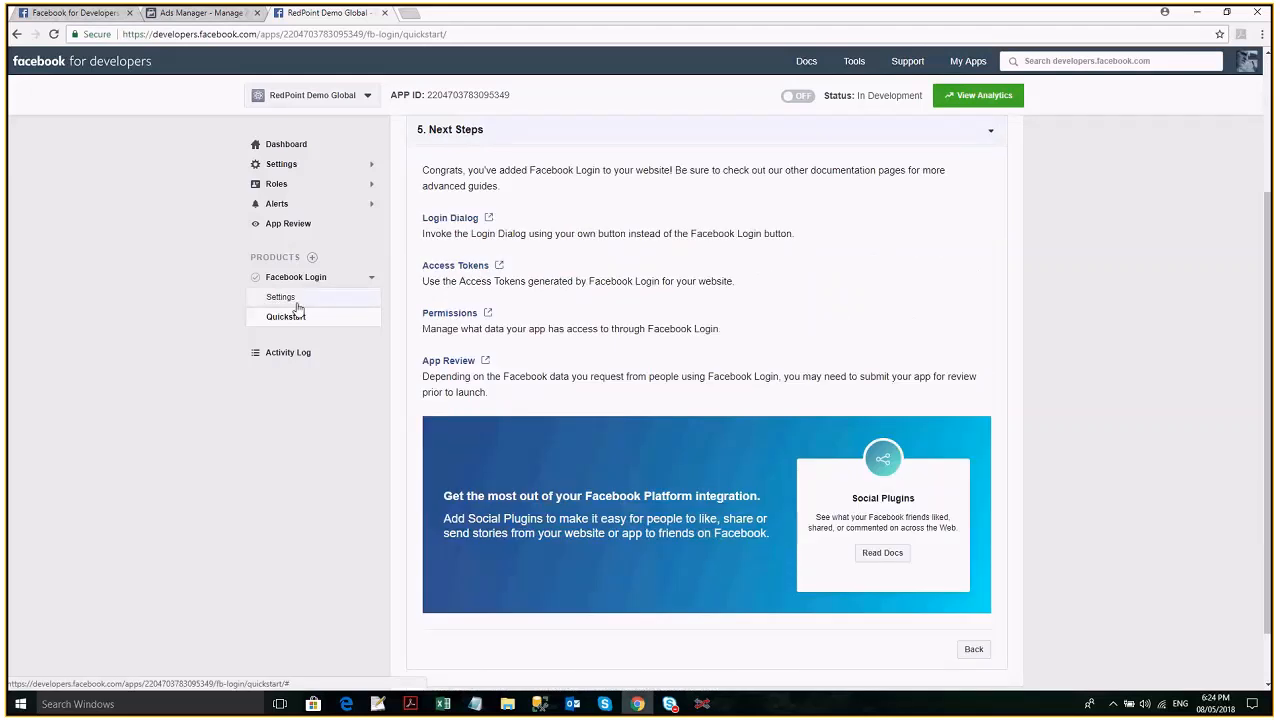
click(295, 299)
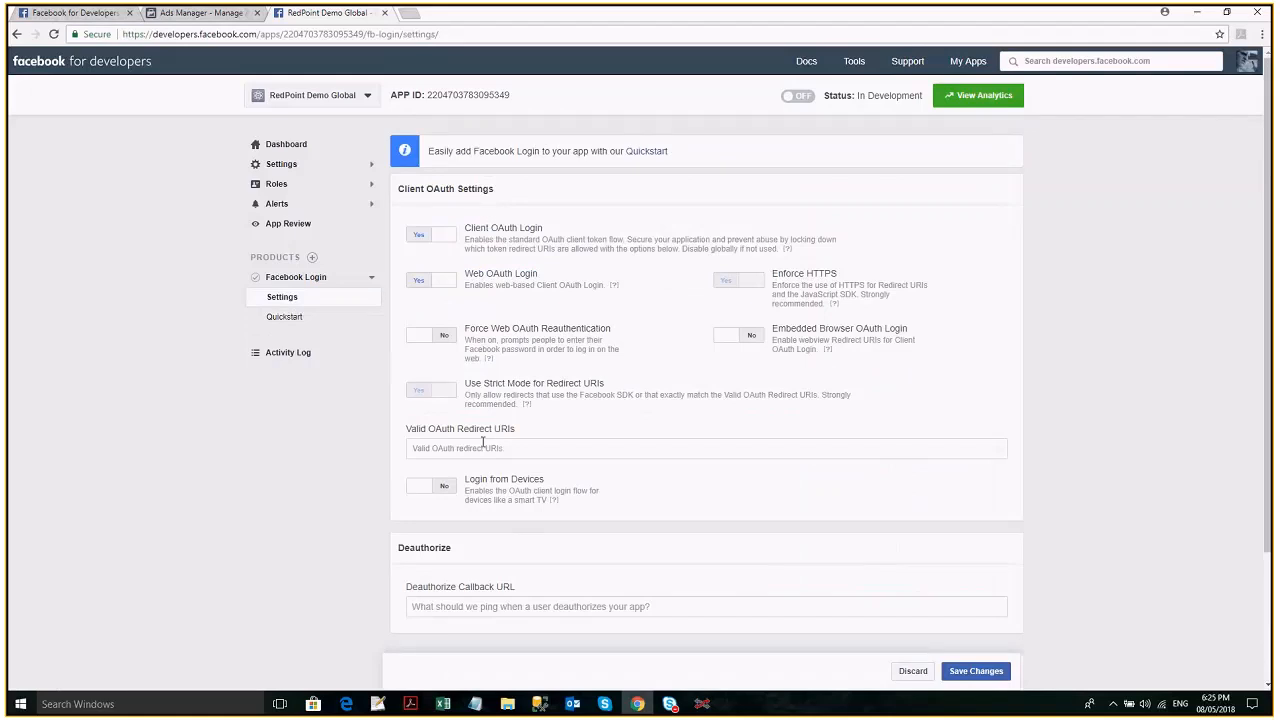
key(alt+Tab)
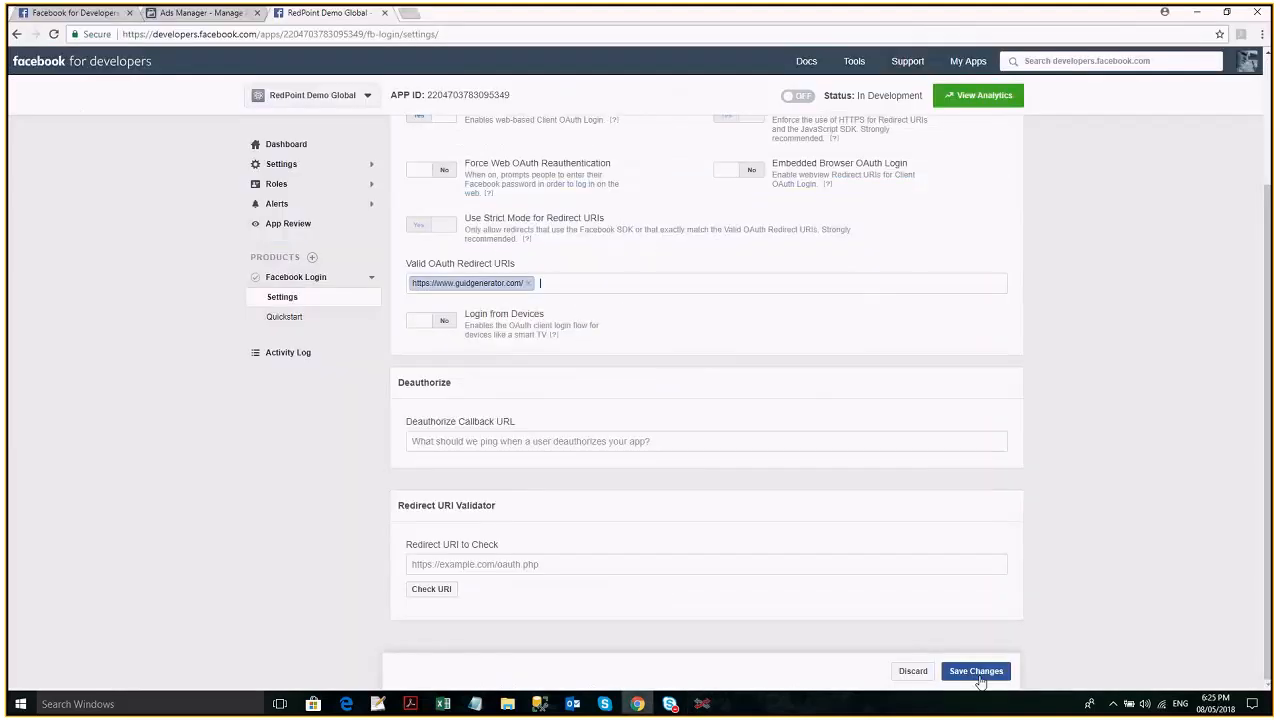
click(978, 673)
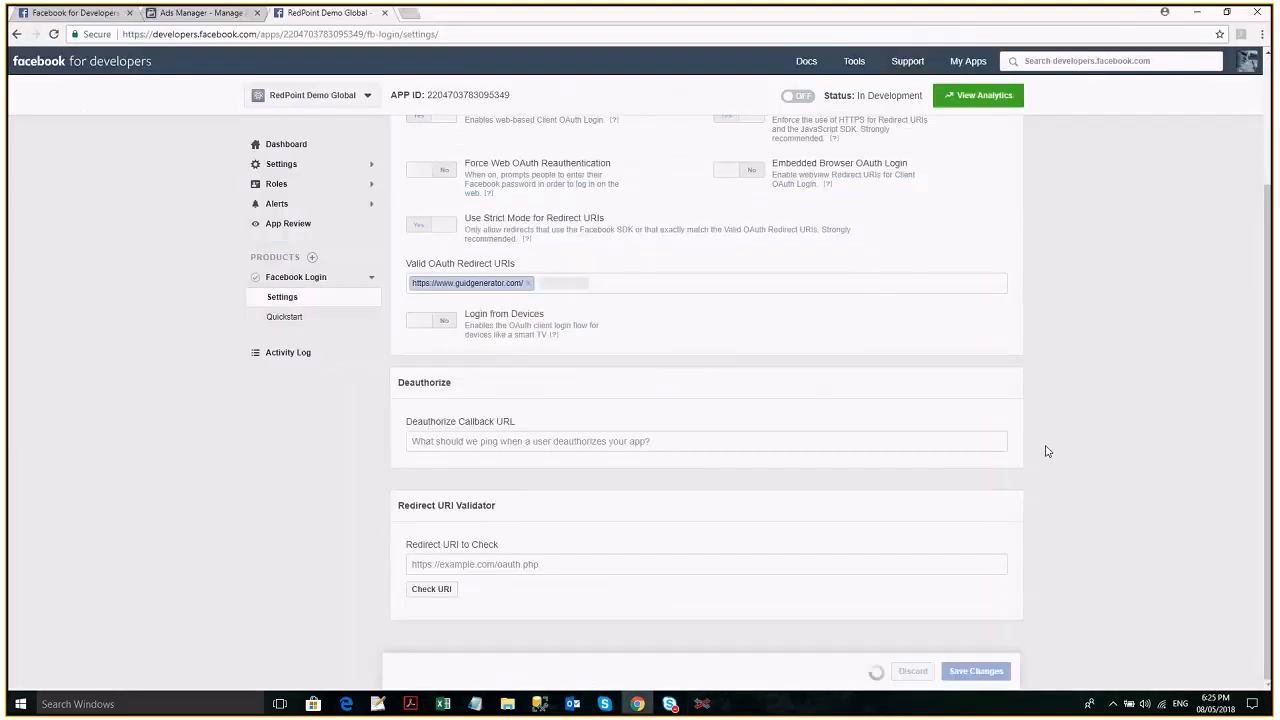
- Review the saved Client OAuth settings and reopen the Facebook Login Quickstart
scroll(1077, 428, up, 2)
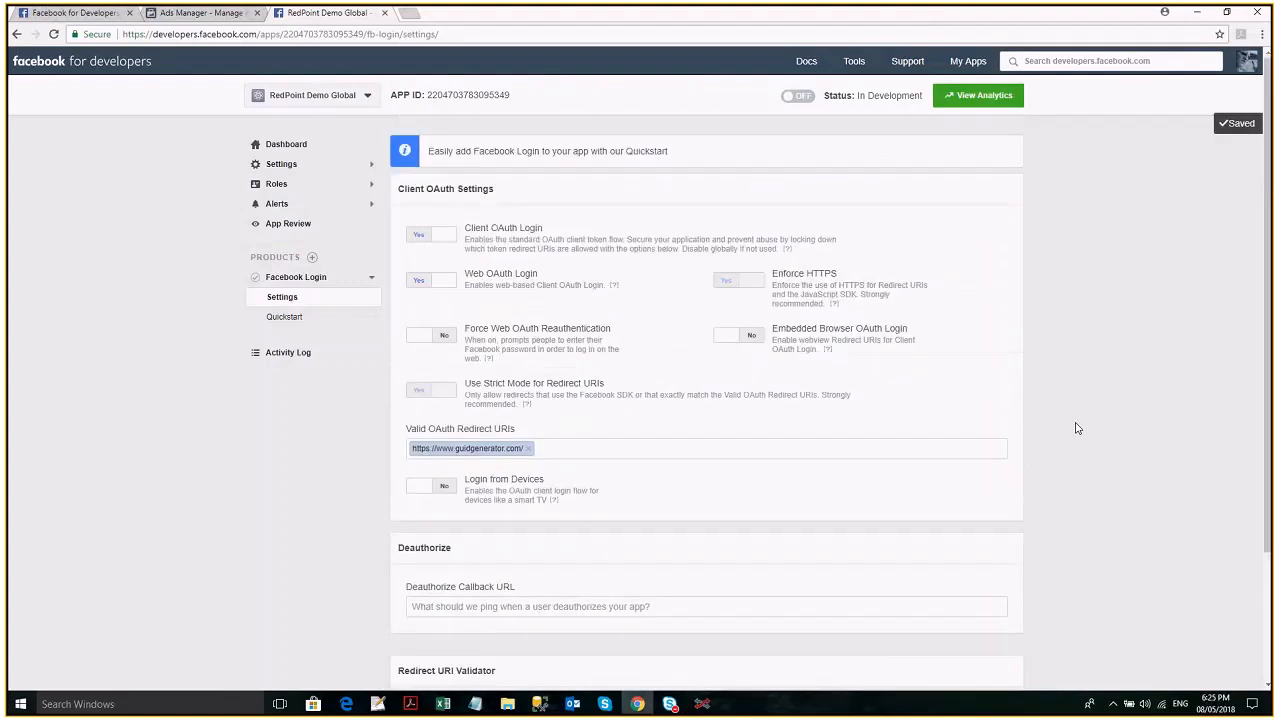
scroll(1077, 428, down, 1)
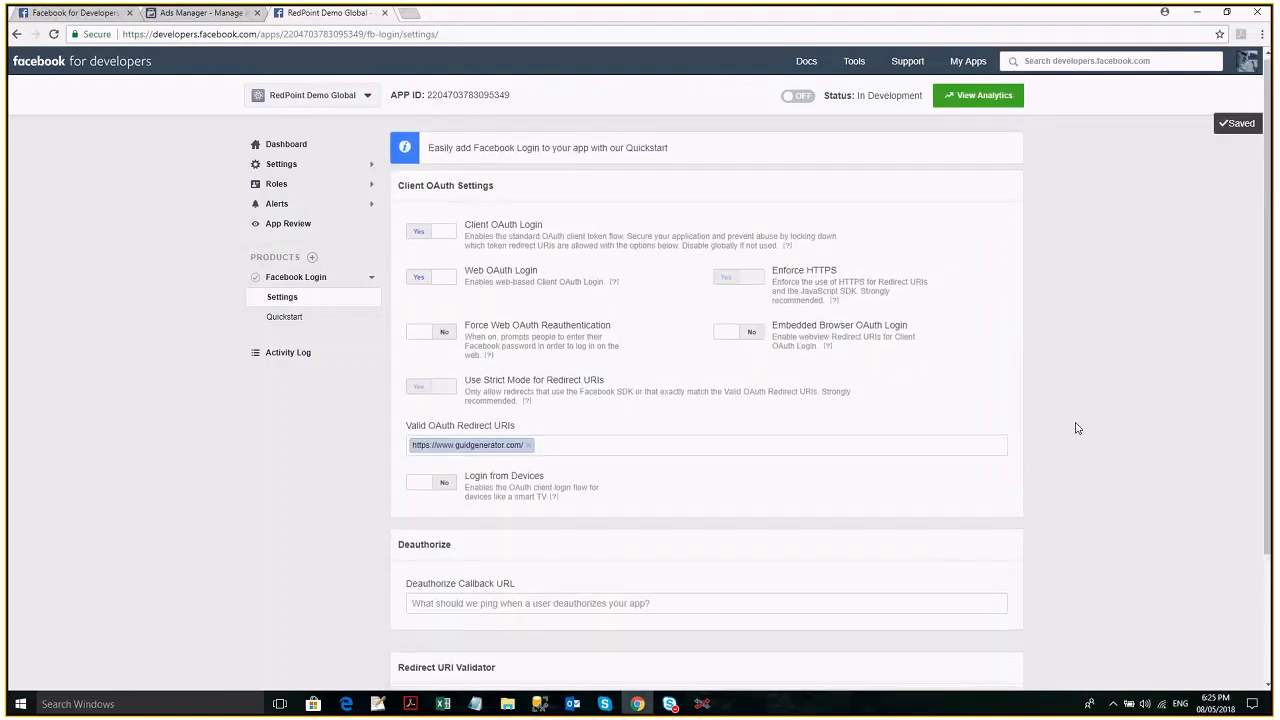
scroll(1077, 428, down, 2)
click(289, 317)
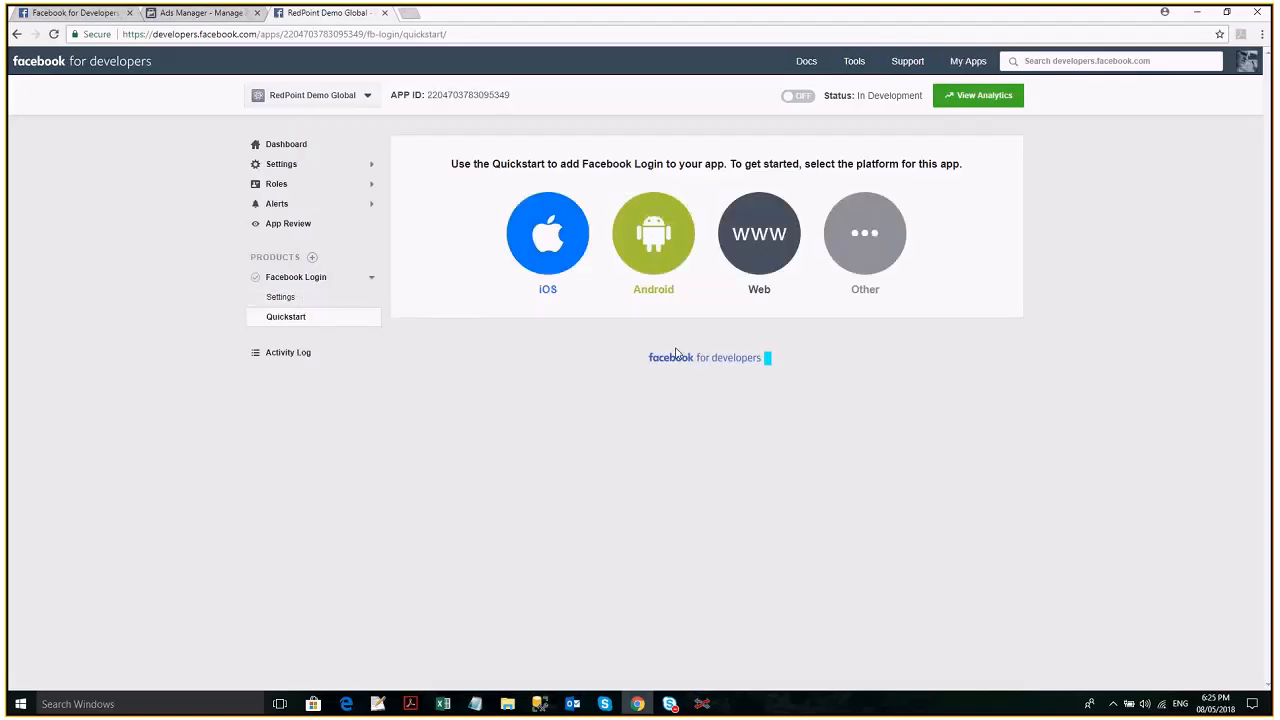
- Add the Marketing API product to the RedPoint Demo Global app
click(313, 258)
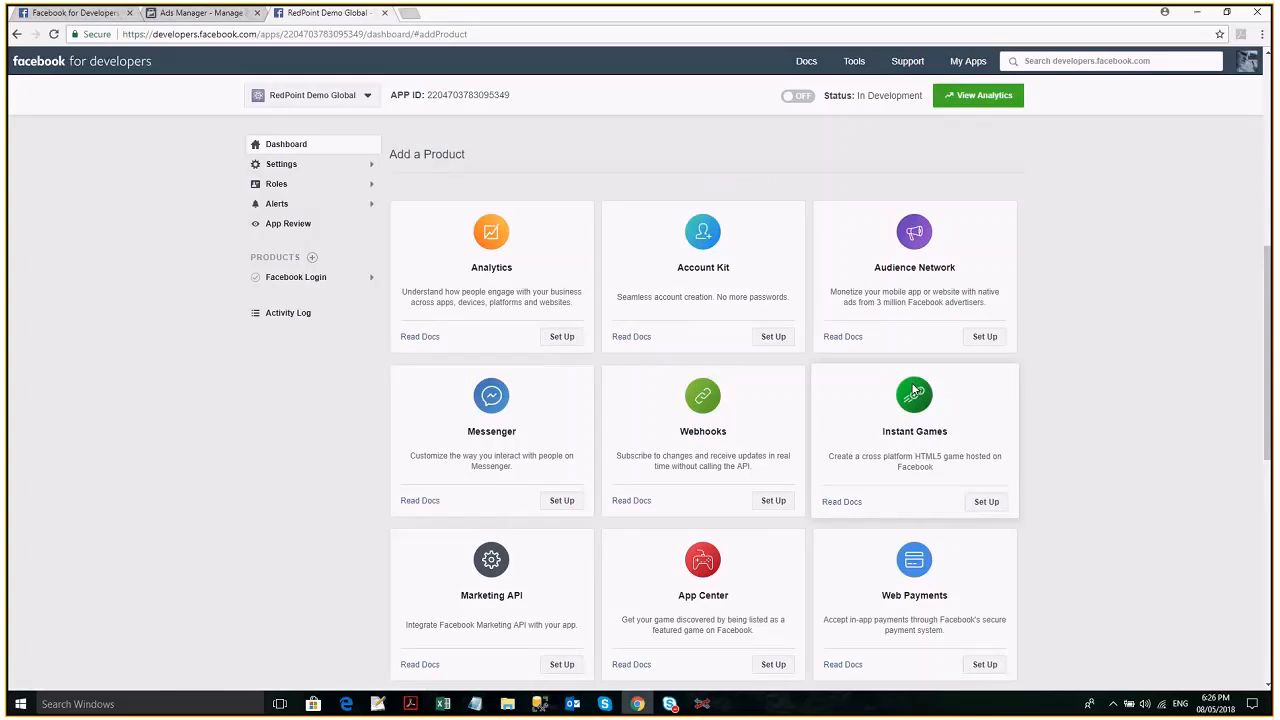
scroll(913, 390, down, 1)
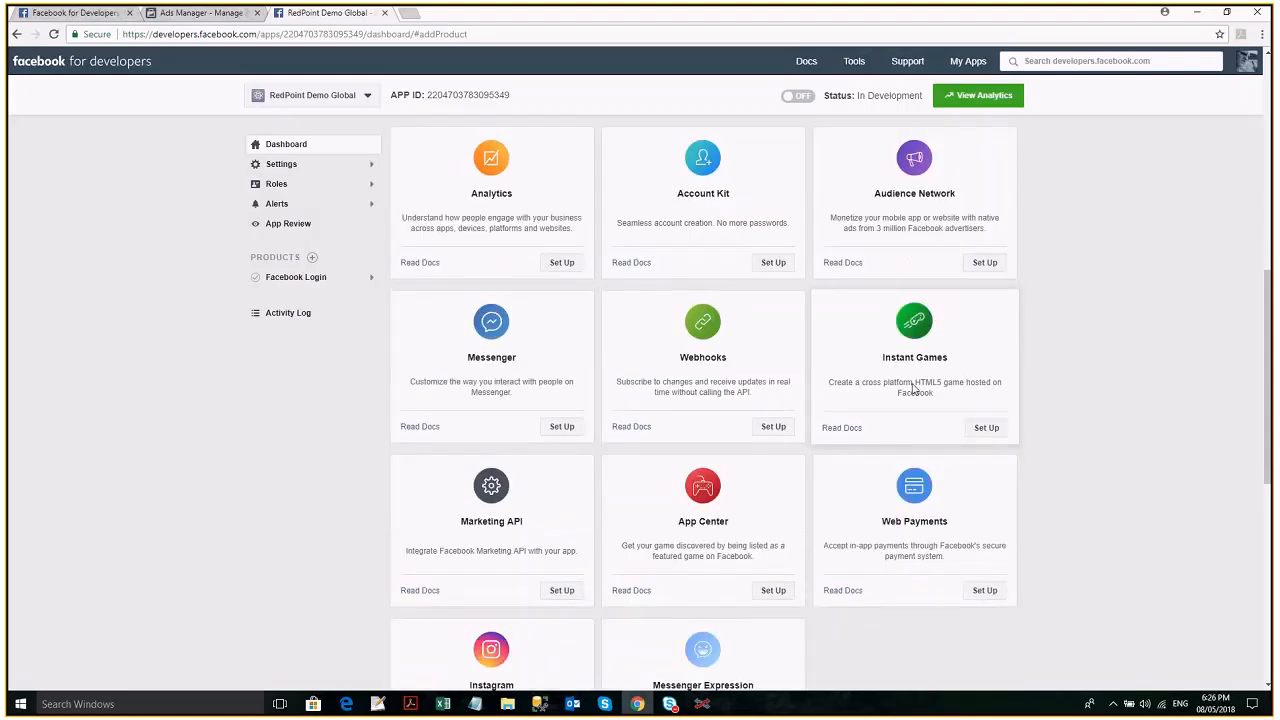
scroll(913, 390, down, 2)
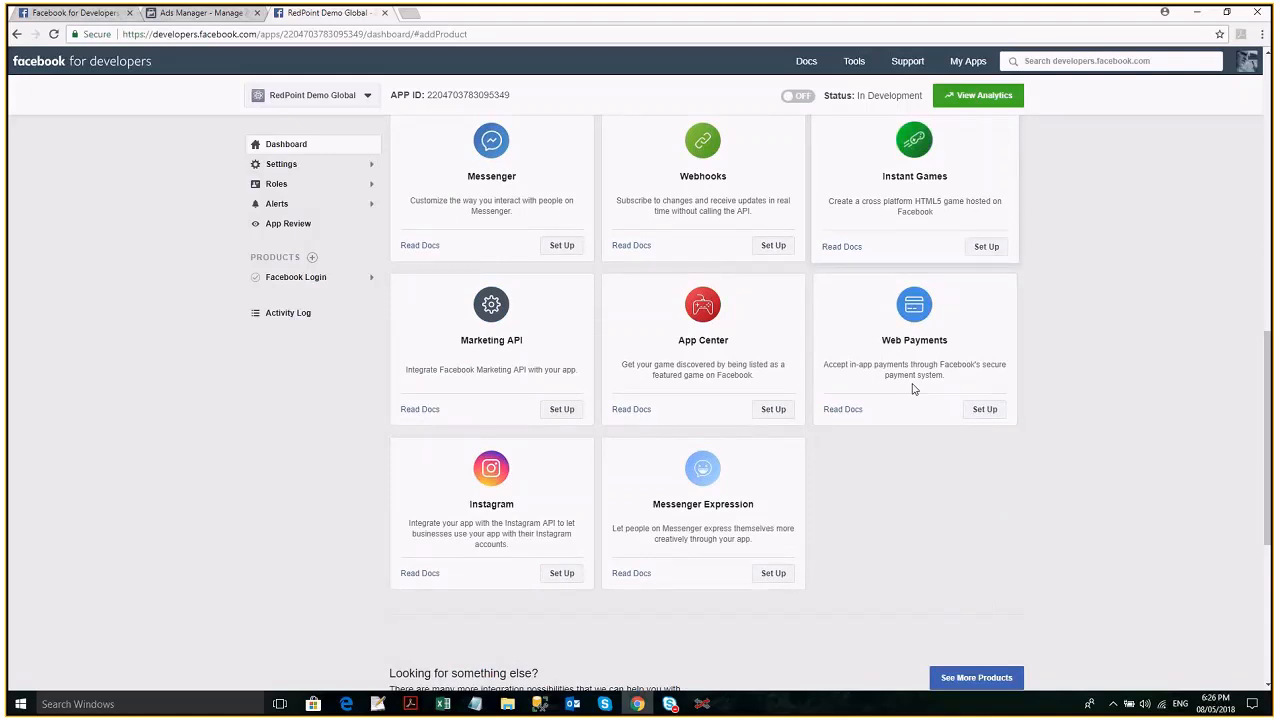
click(562, 407)
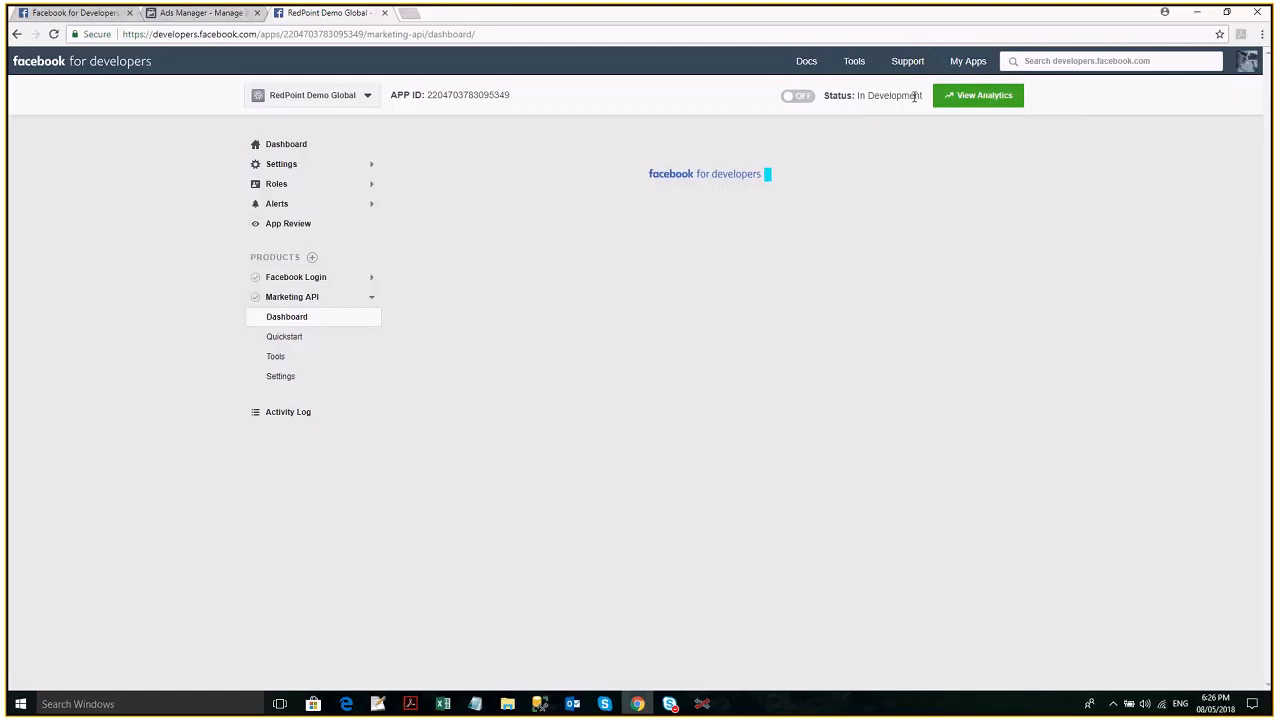
- Try to switch the app from development to live, and view the Business Manager choices in the Marketing API settings
click(798, 96)
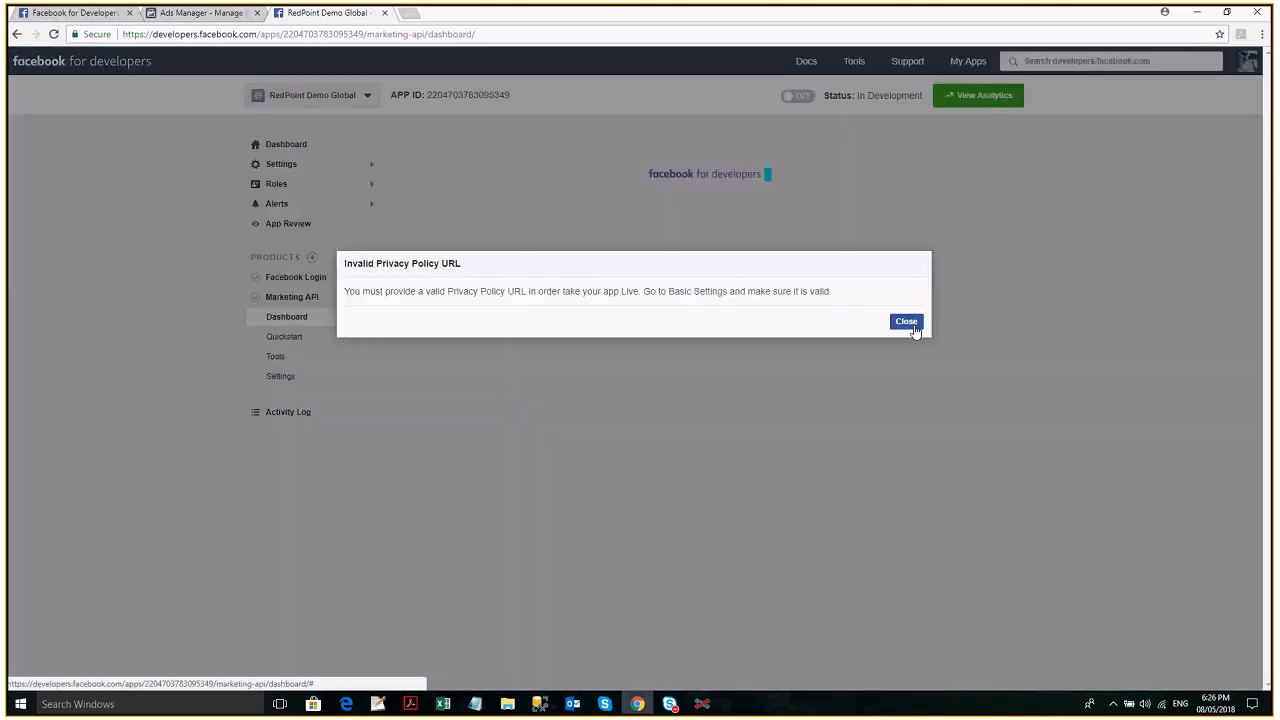
click(906, 322)
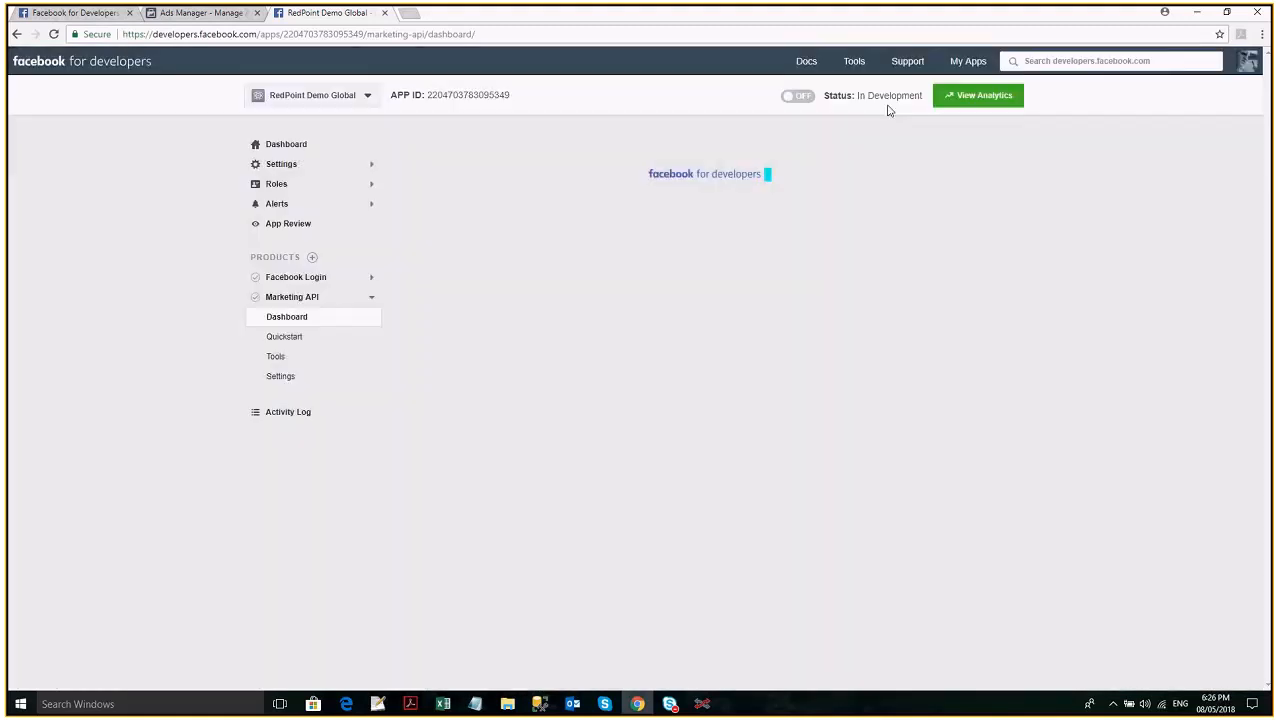
click(311, 362)
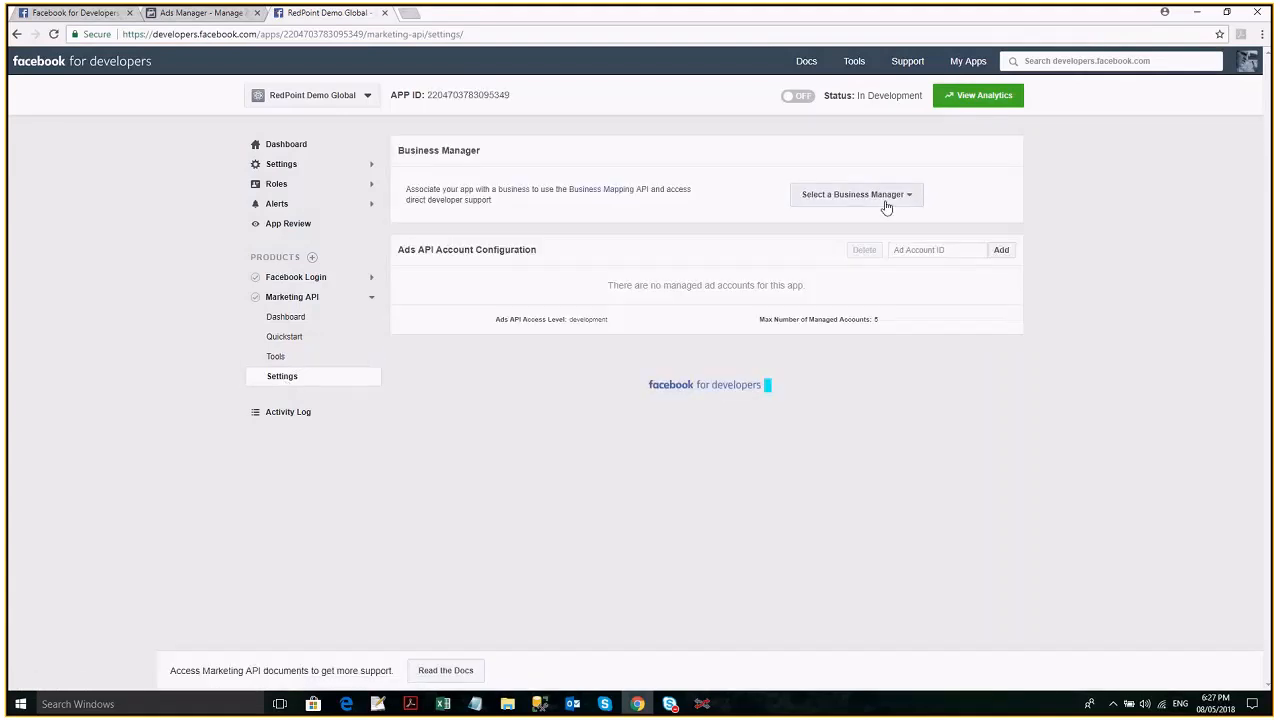
click(897, 200)
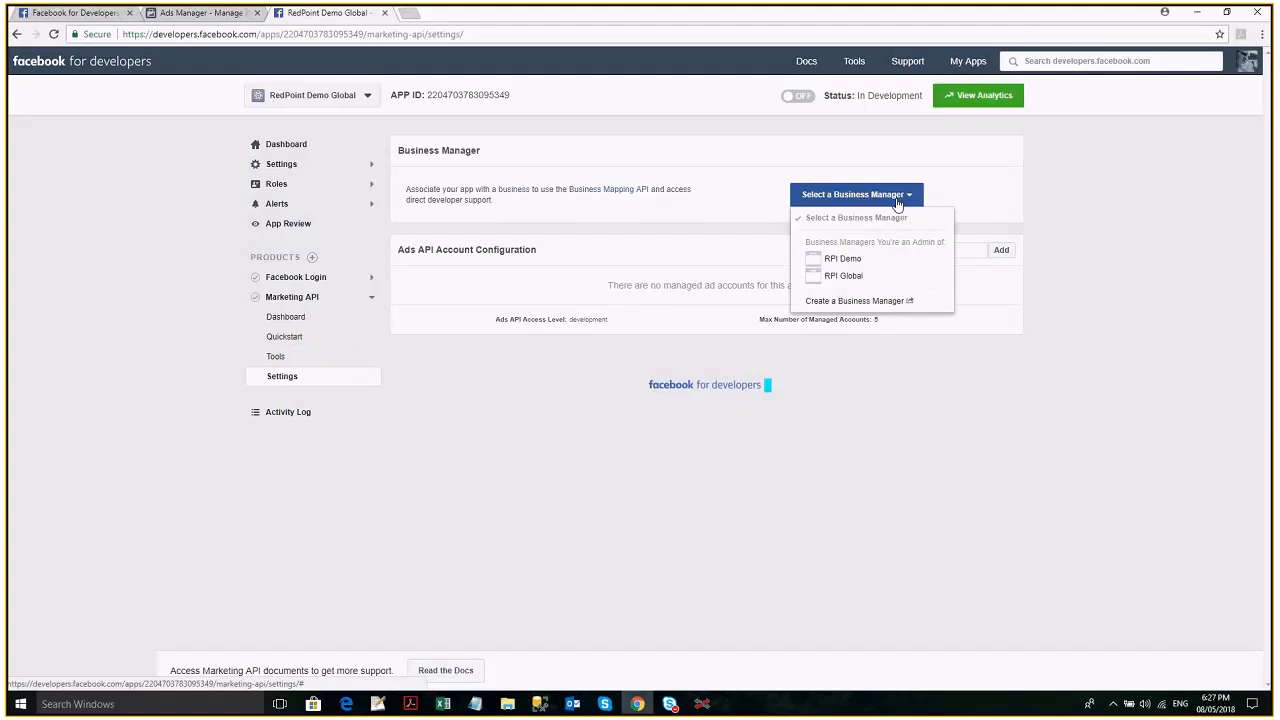
click(1048, 216)
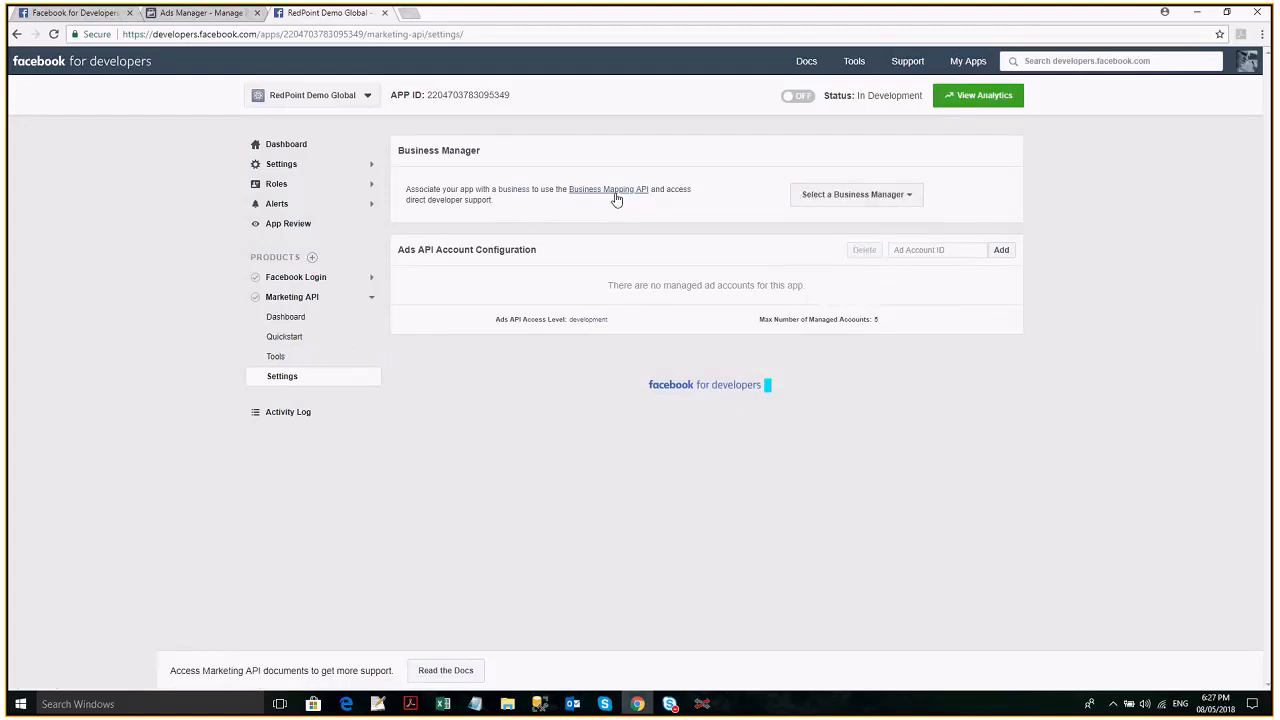
- Review the app's main dashboard with its API, Facebook Login and Marketing API statistics, and expand the app settings
click(312, 171)
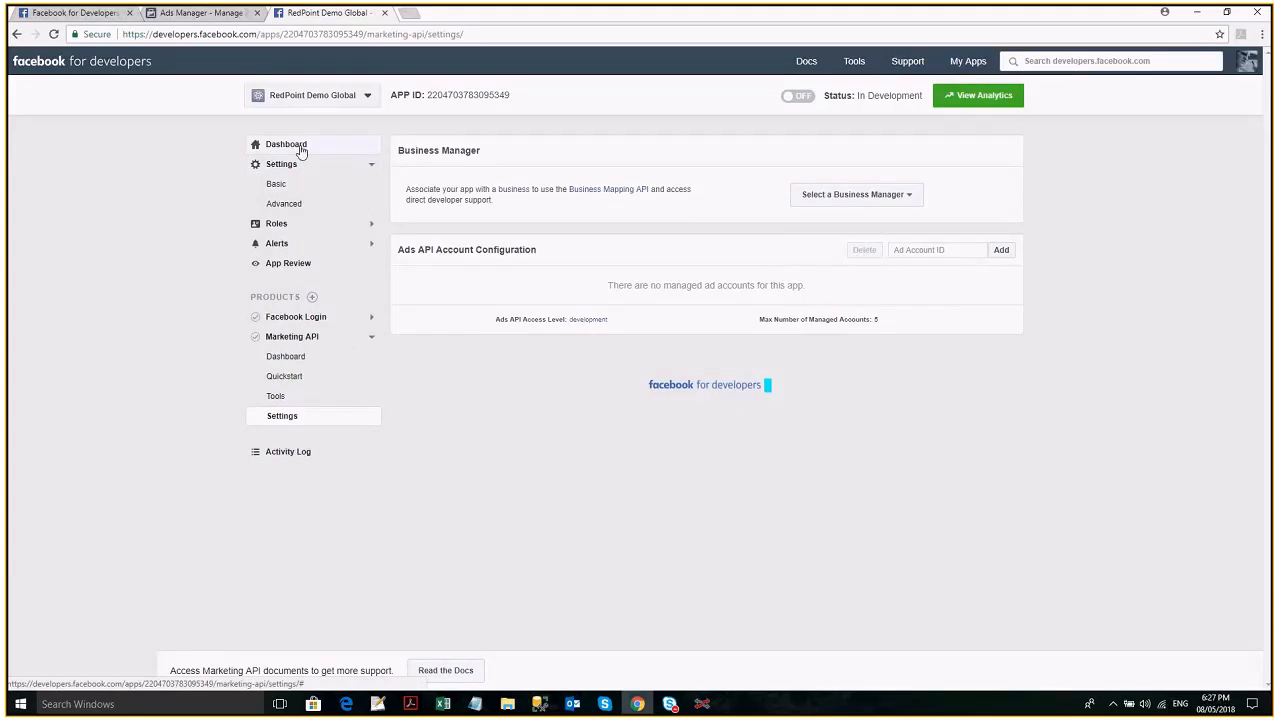
click(317, 151)
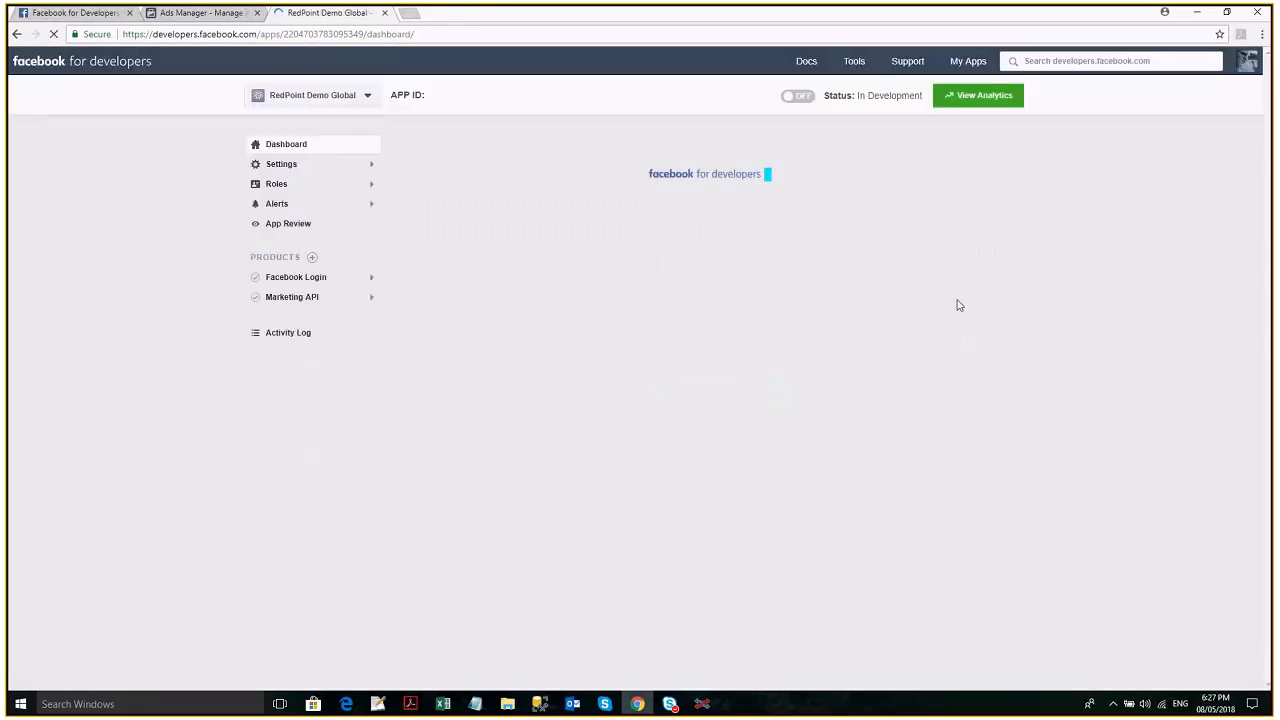
click(337, 168)
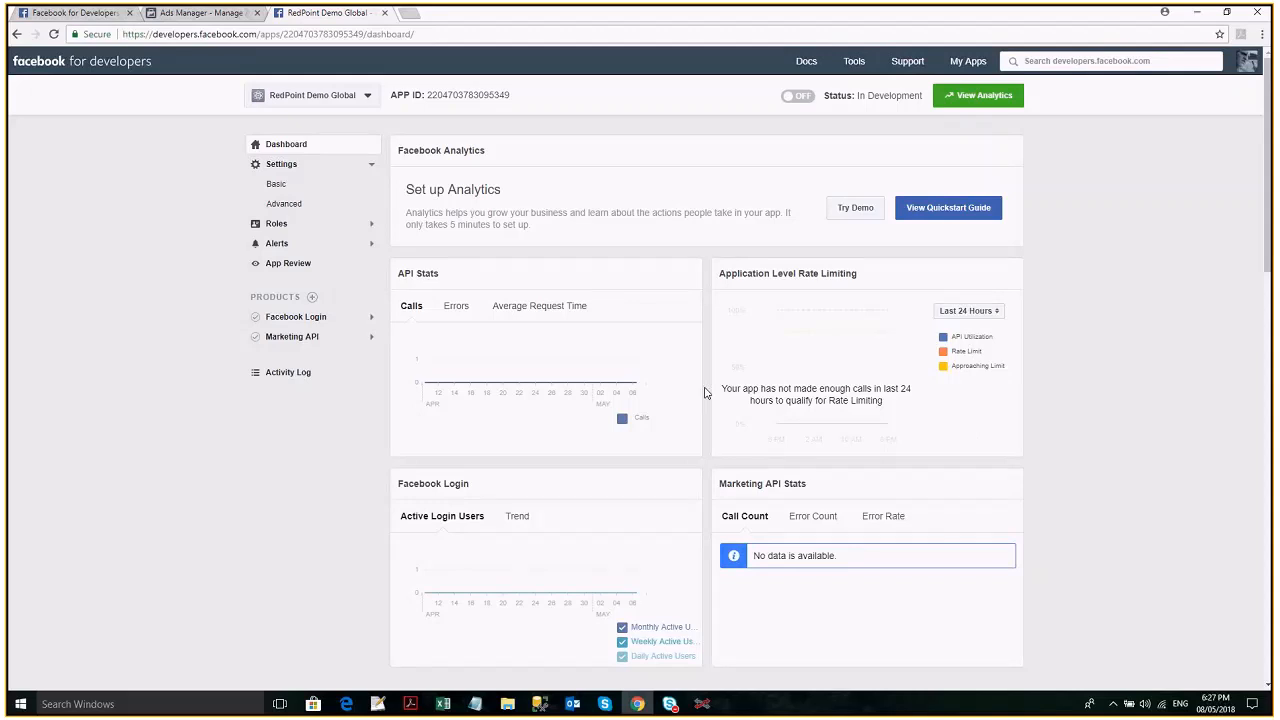
scroll(704, 393, down, 1)
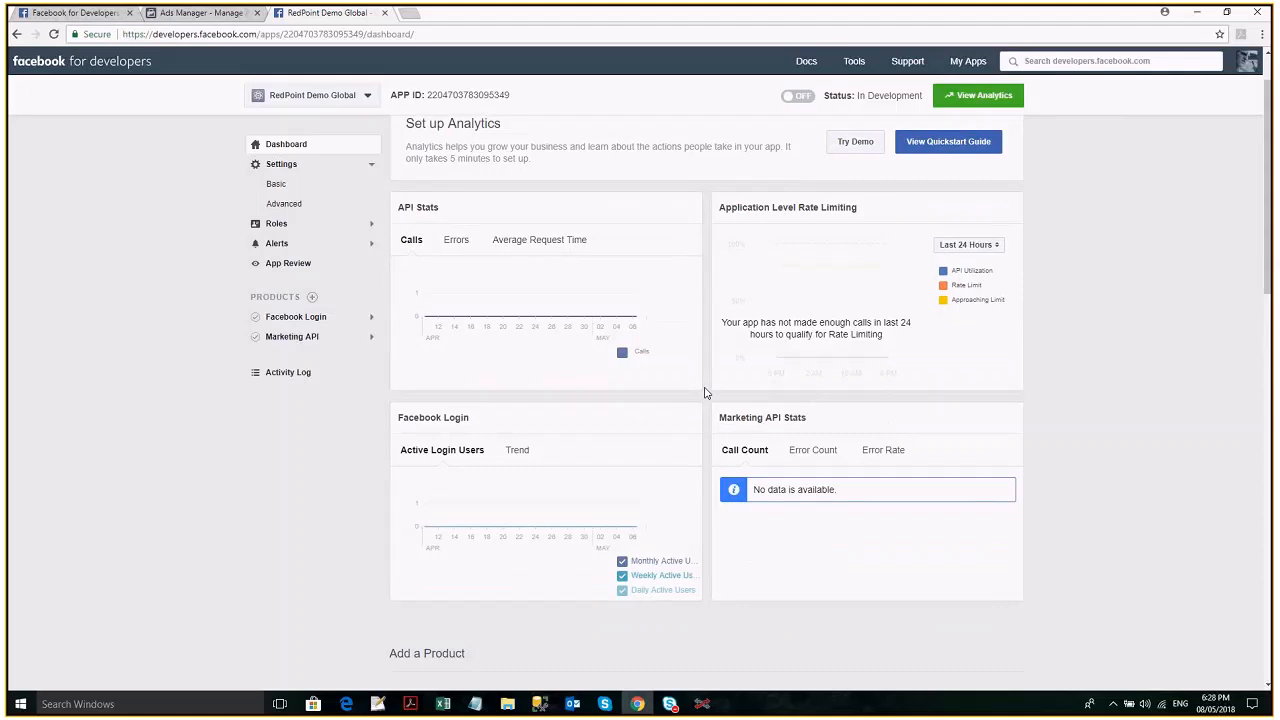
scroll(704, 393, up, 1)
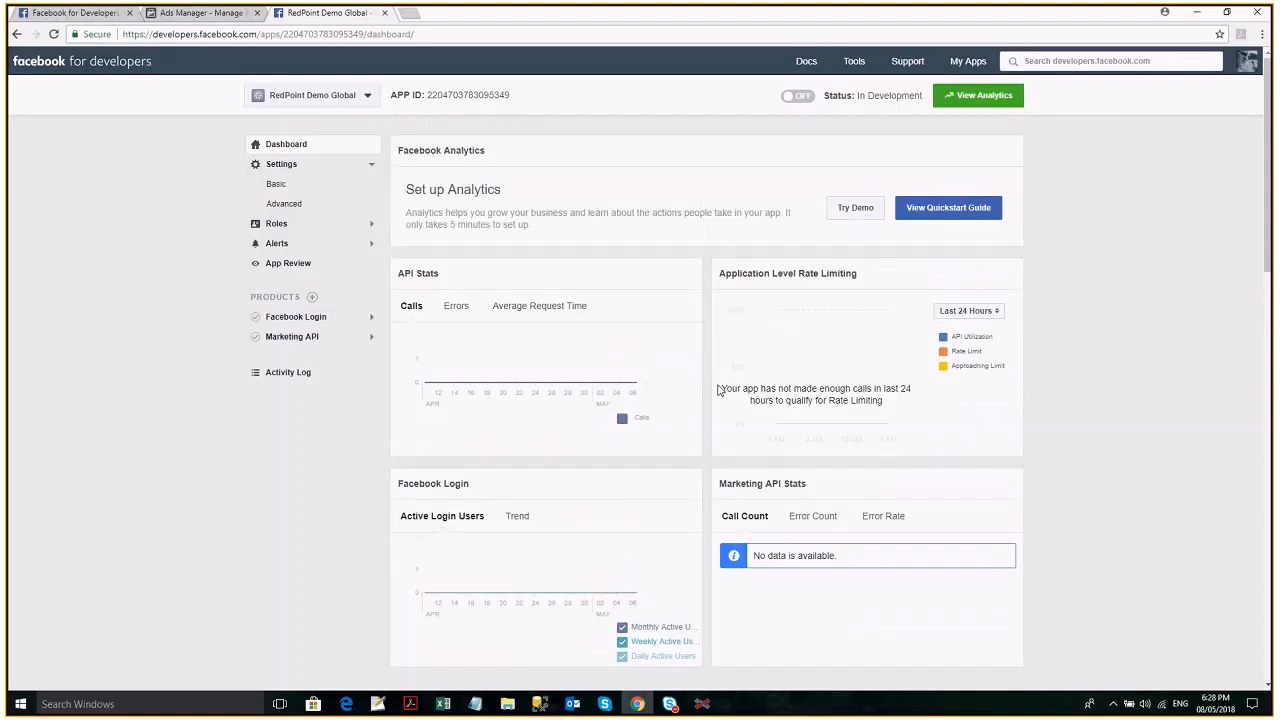
- Select the App ID in the app's Basic settings and locate the Facebook Marketing 3 channel's App ID field in RedPoint Interaction
click(307, 192)
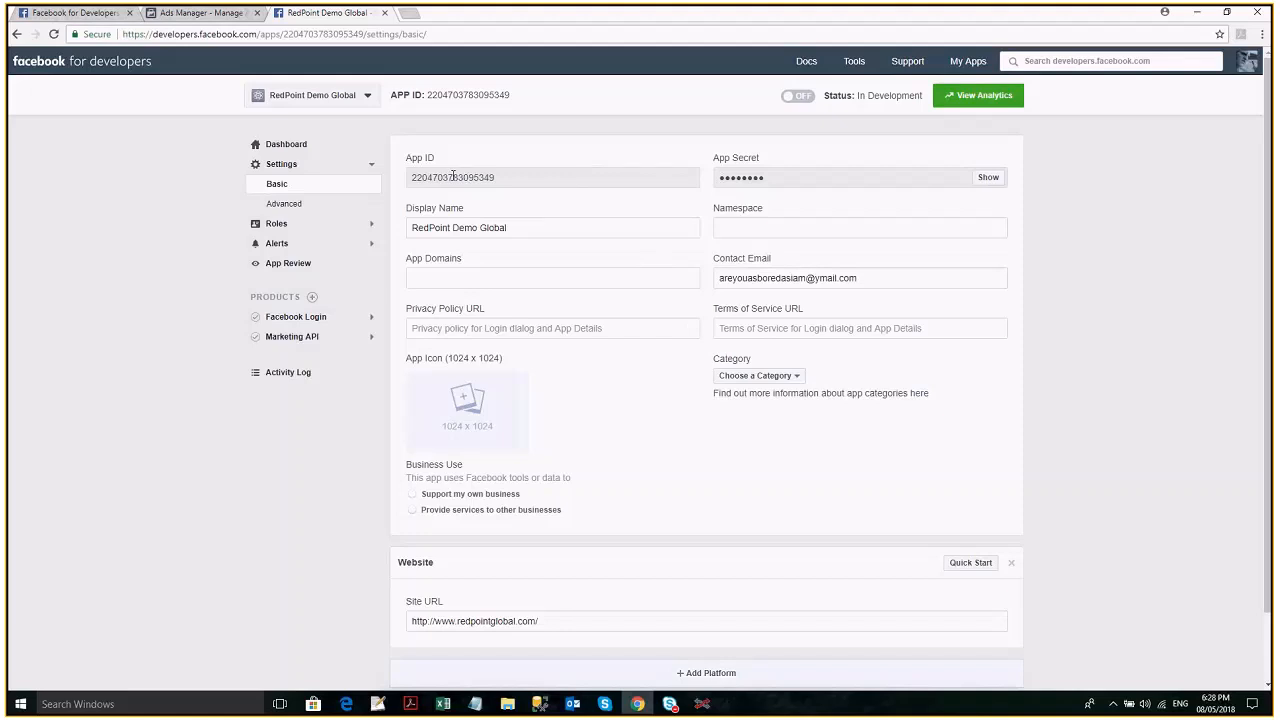
double_click(453, 176)
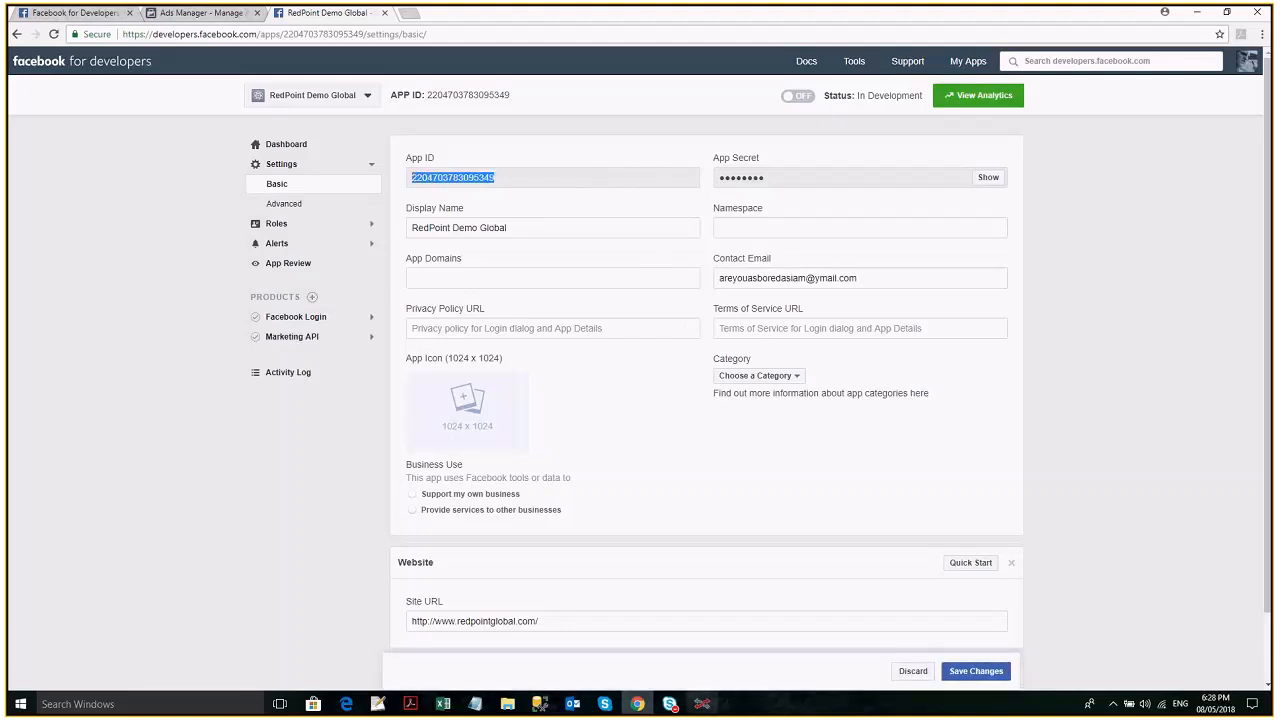
click(703, 706)
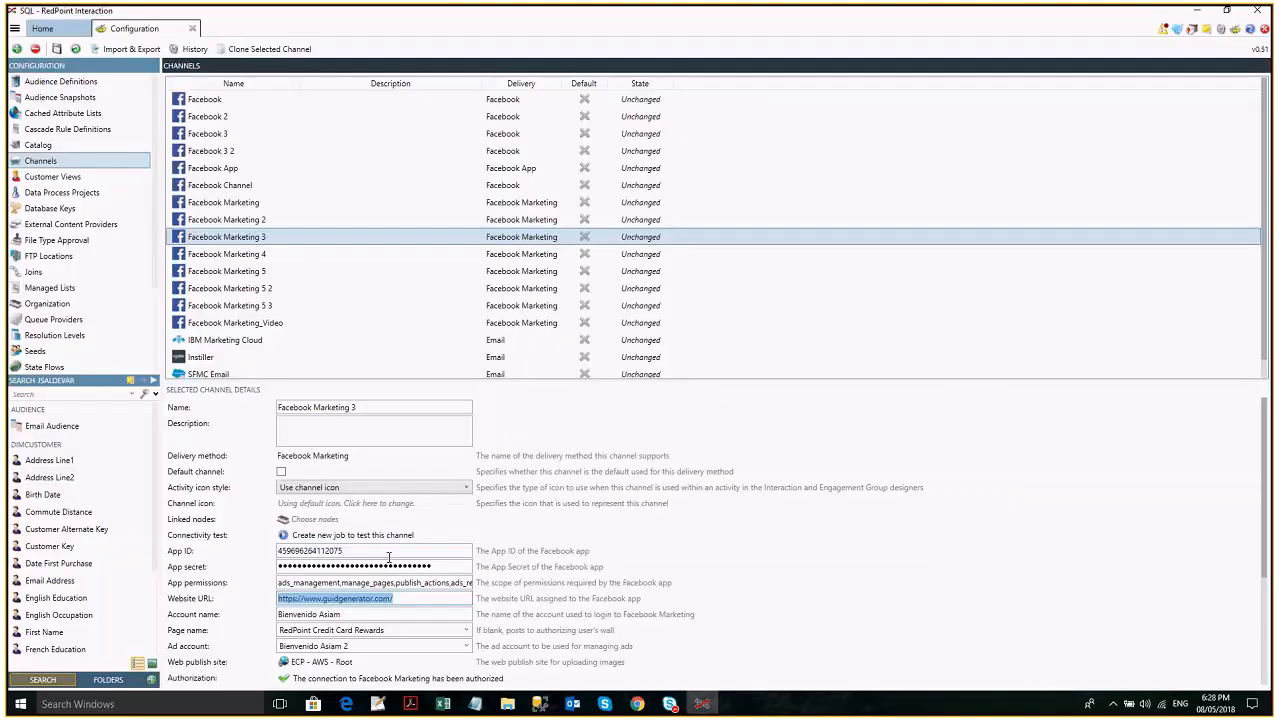
double_click(389, 554)
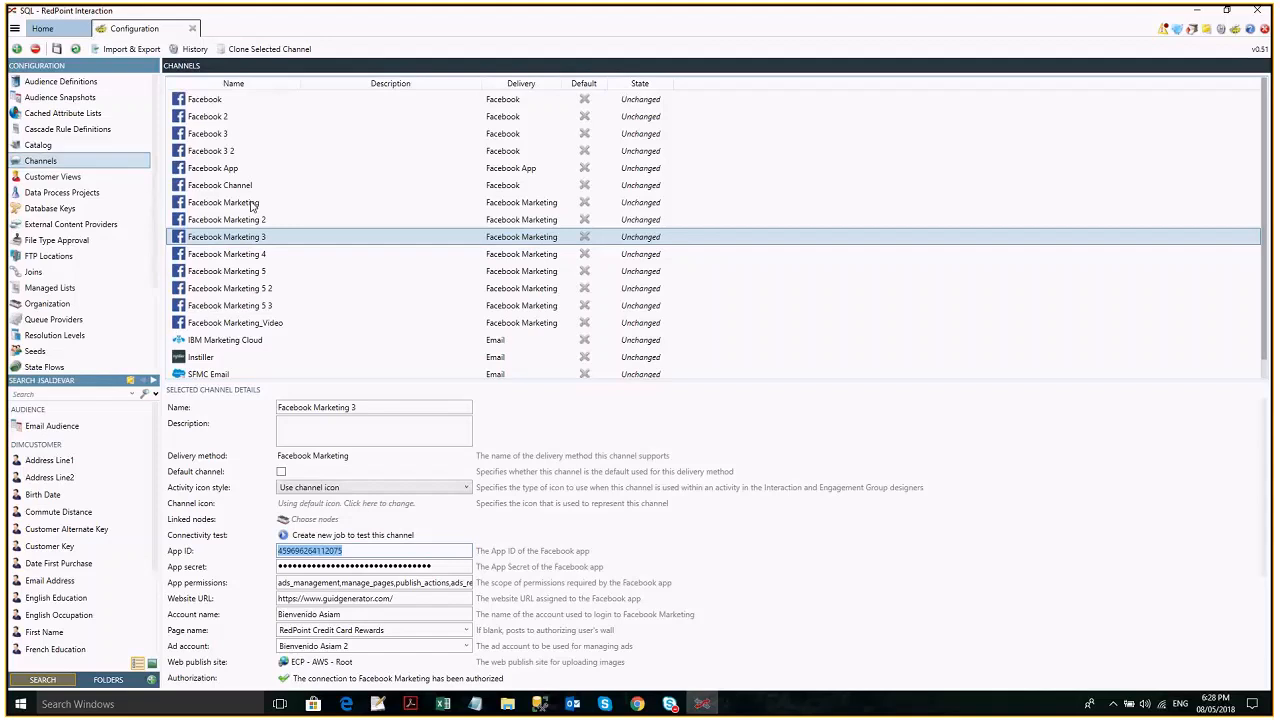
- Reveal the App Secret in Facebook's Basic settings by entering the account password, select it, and switch to RedPoint Interaction
key(alt+Tab)
text(•••••••••••••)
key(Return)
text(••••••••••••••••••)
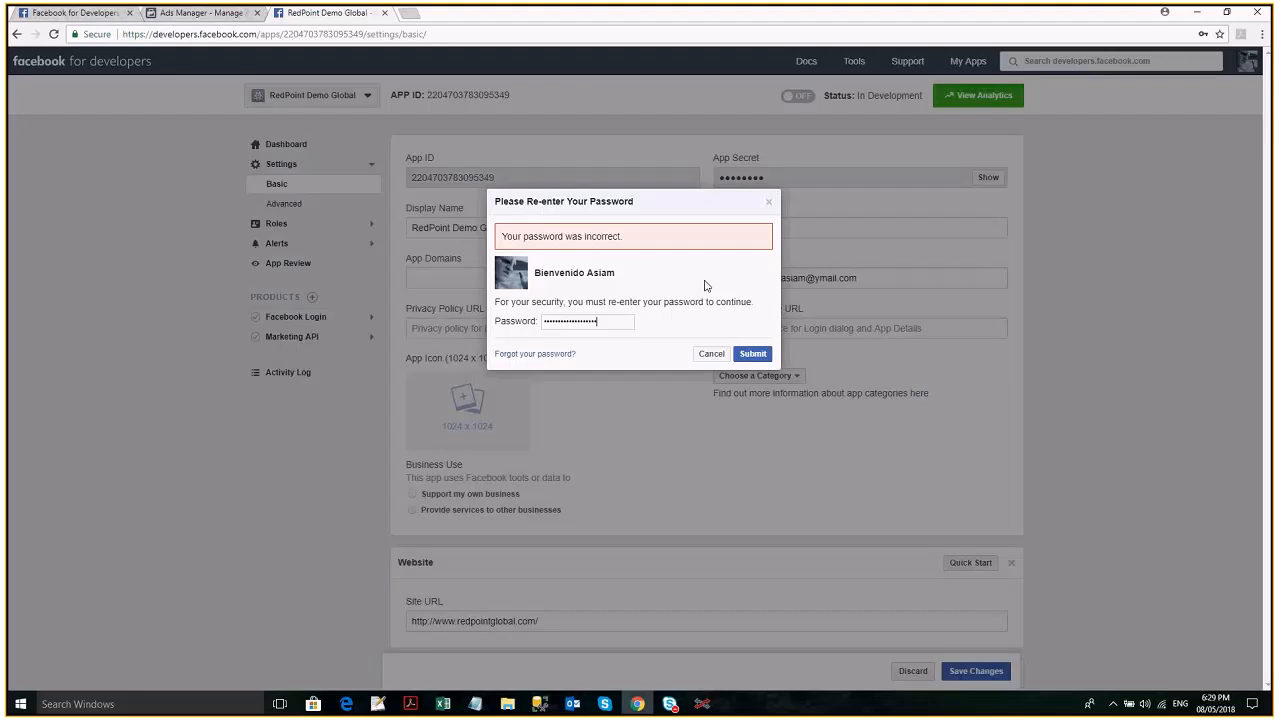
key(Return)
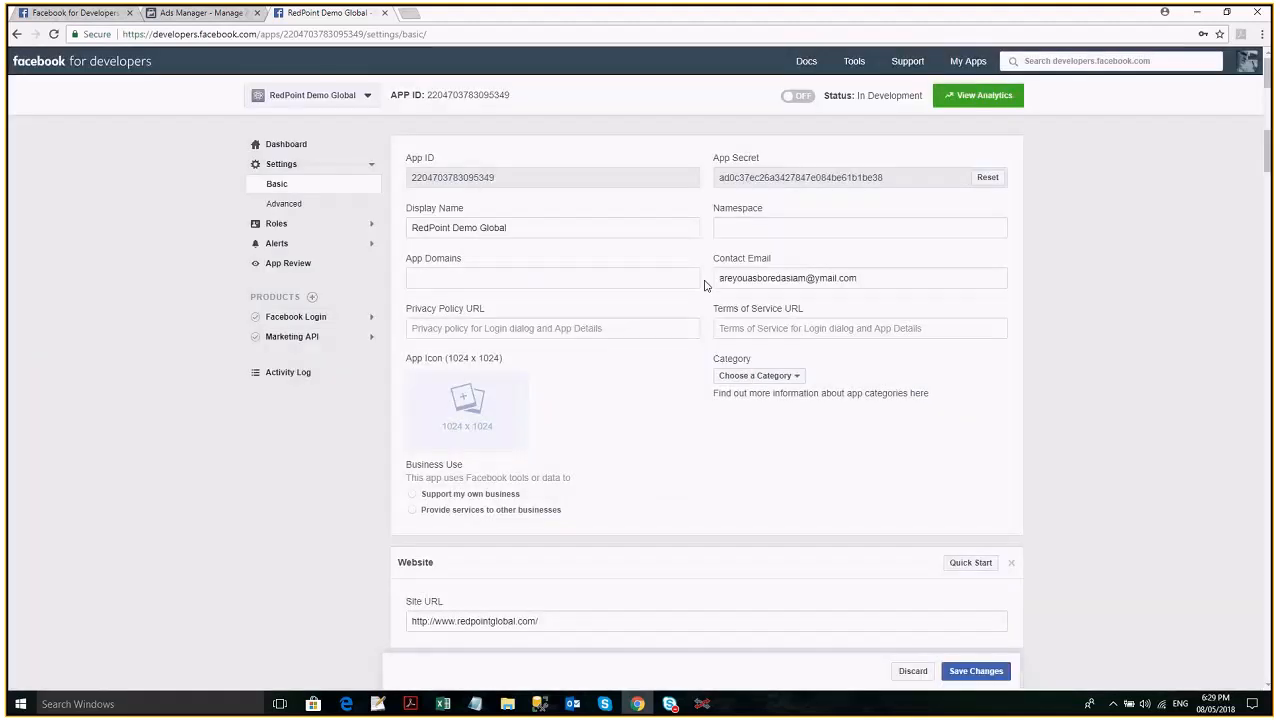
double_click(786, 177)
click(695, 704)
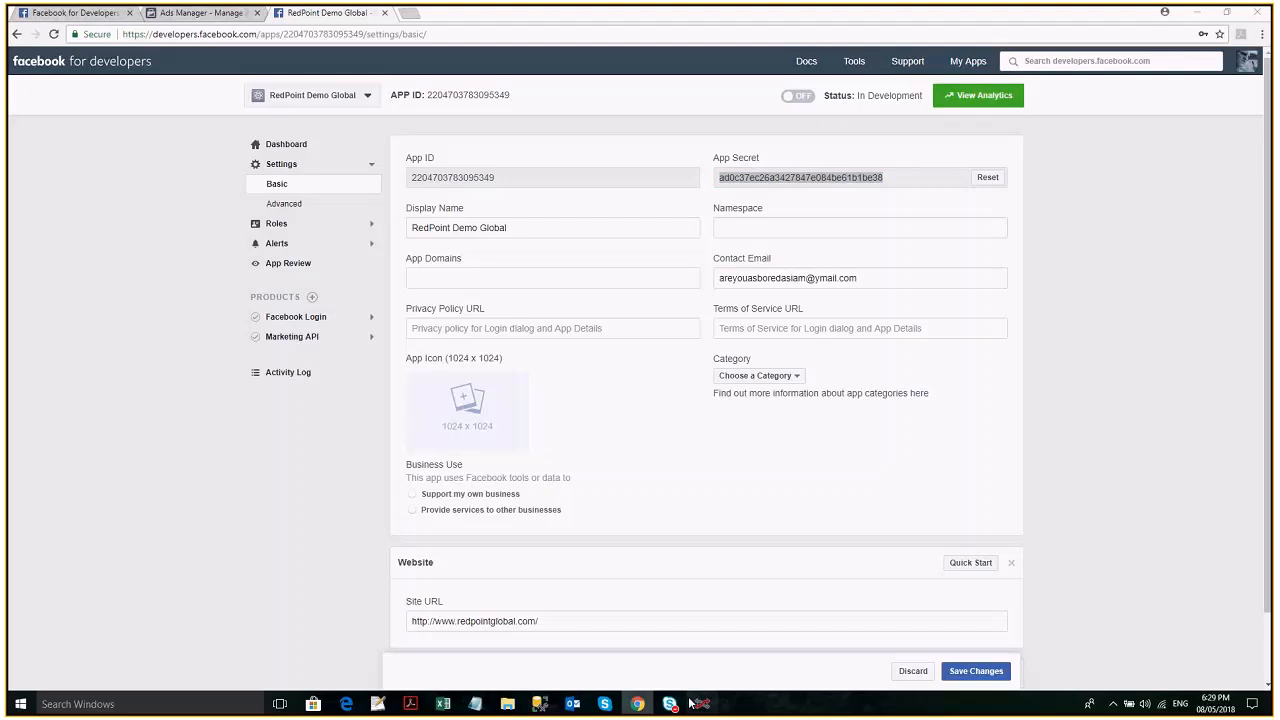
click(699, 704)
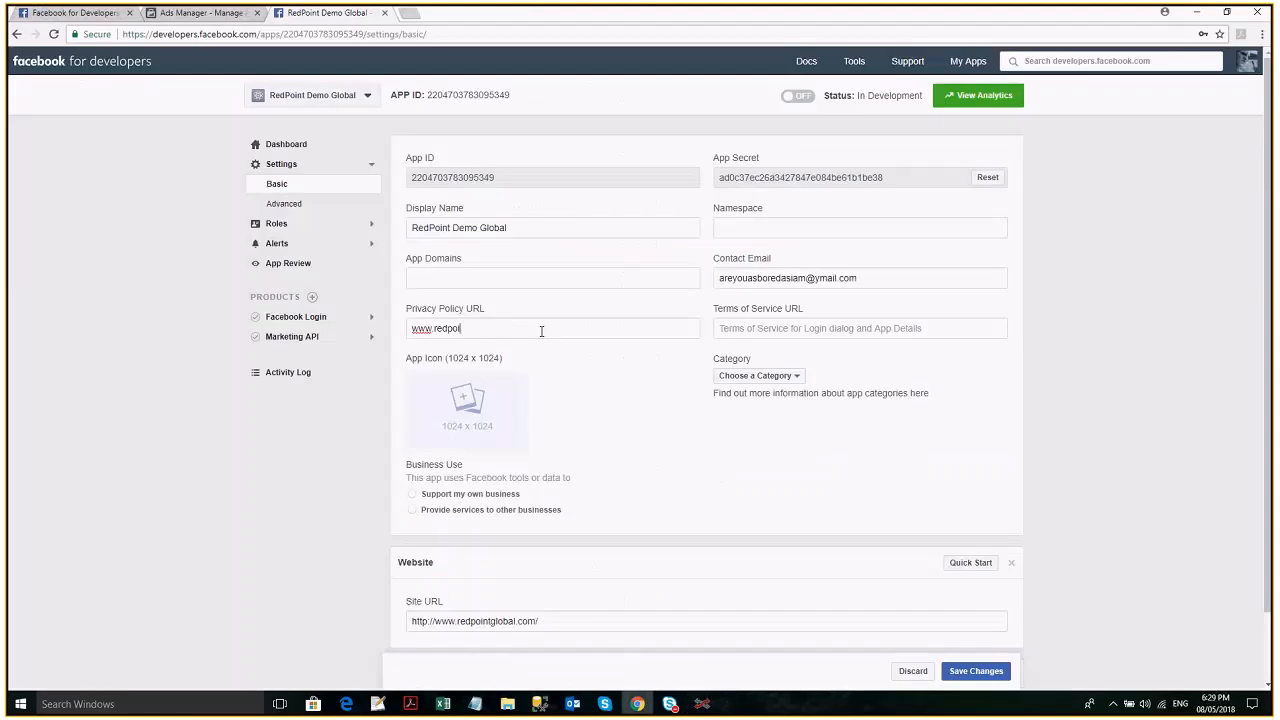
text(ntglobal.com)
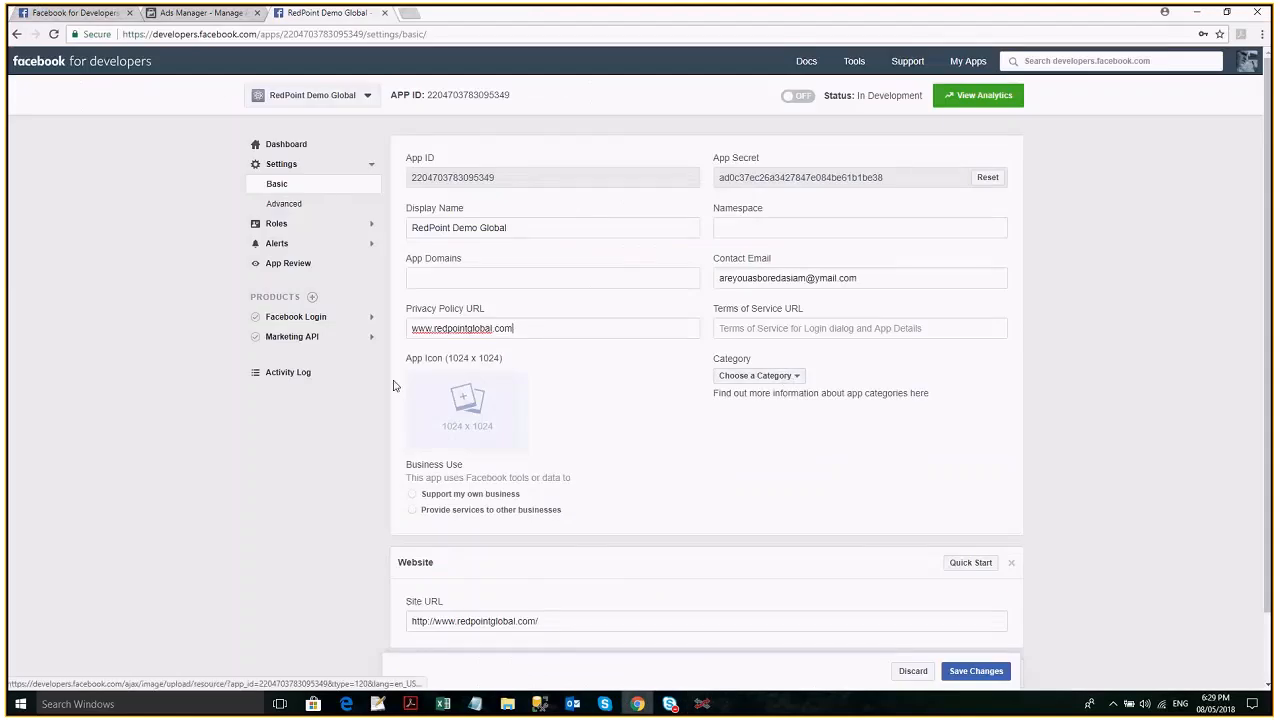
mouse_move(469, 412)
click(469, 412)
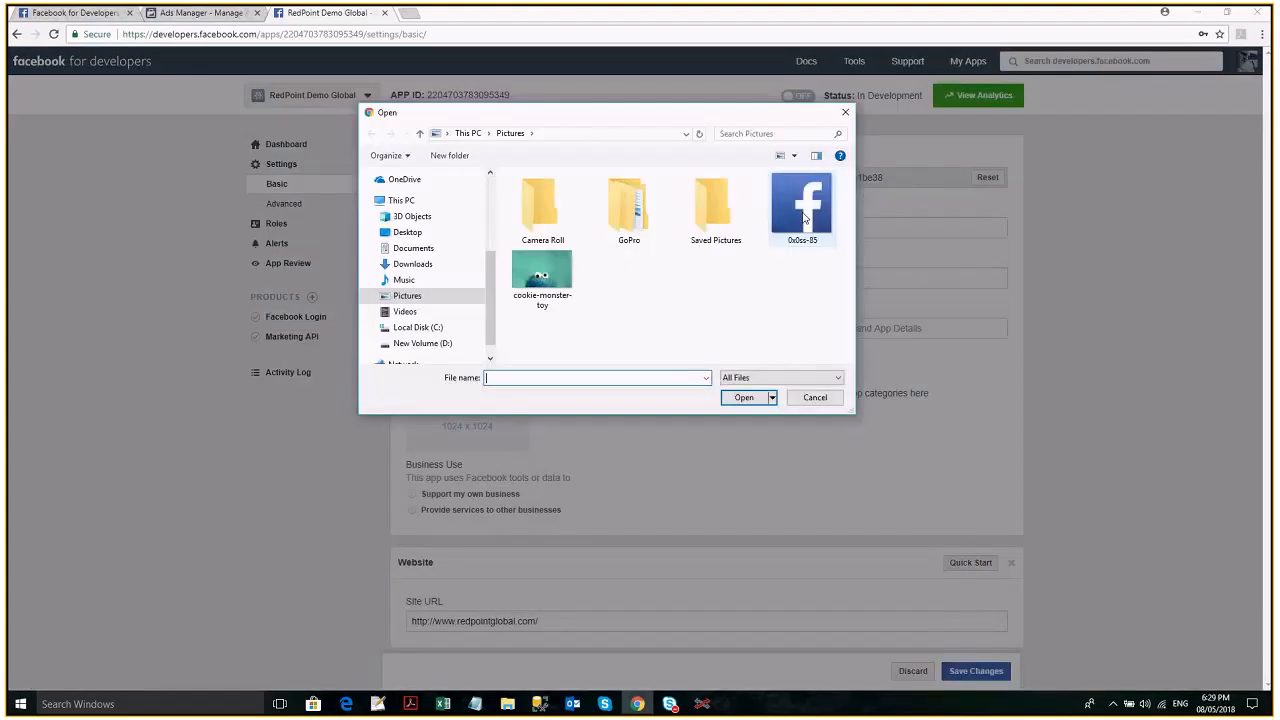
double_click(803, 218)
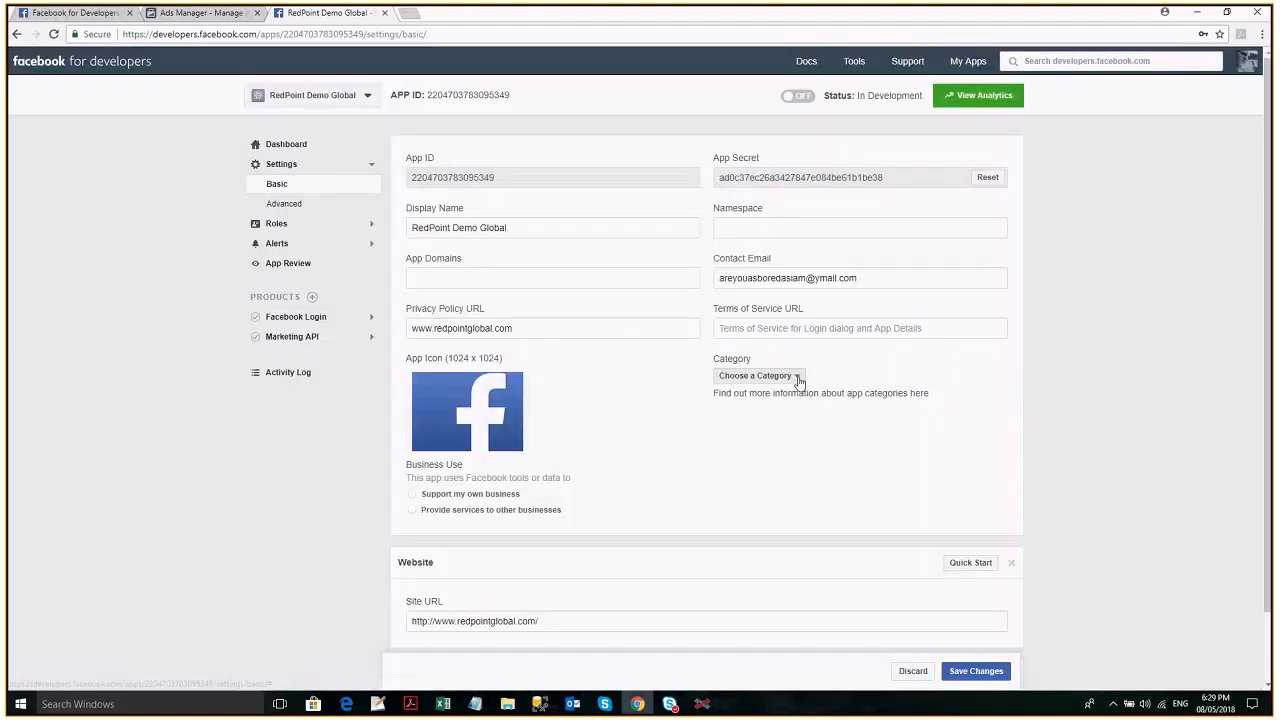
- Set the app category to Business and Pages and business use to Support my own business, and save the Basic settings
click(796, 418)
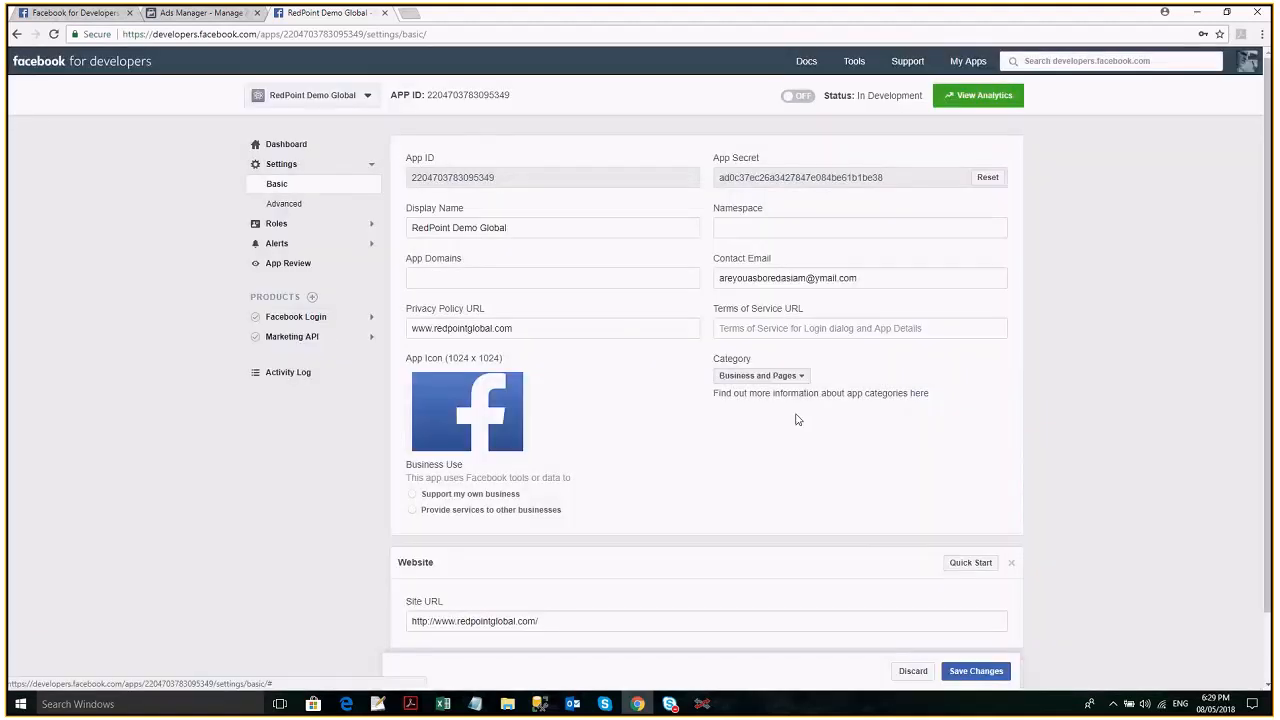
click(413, 495)
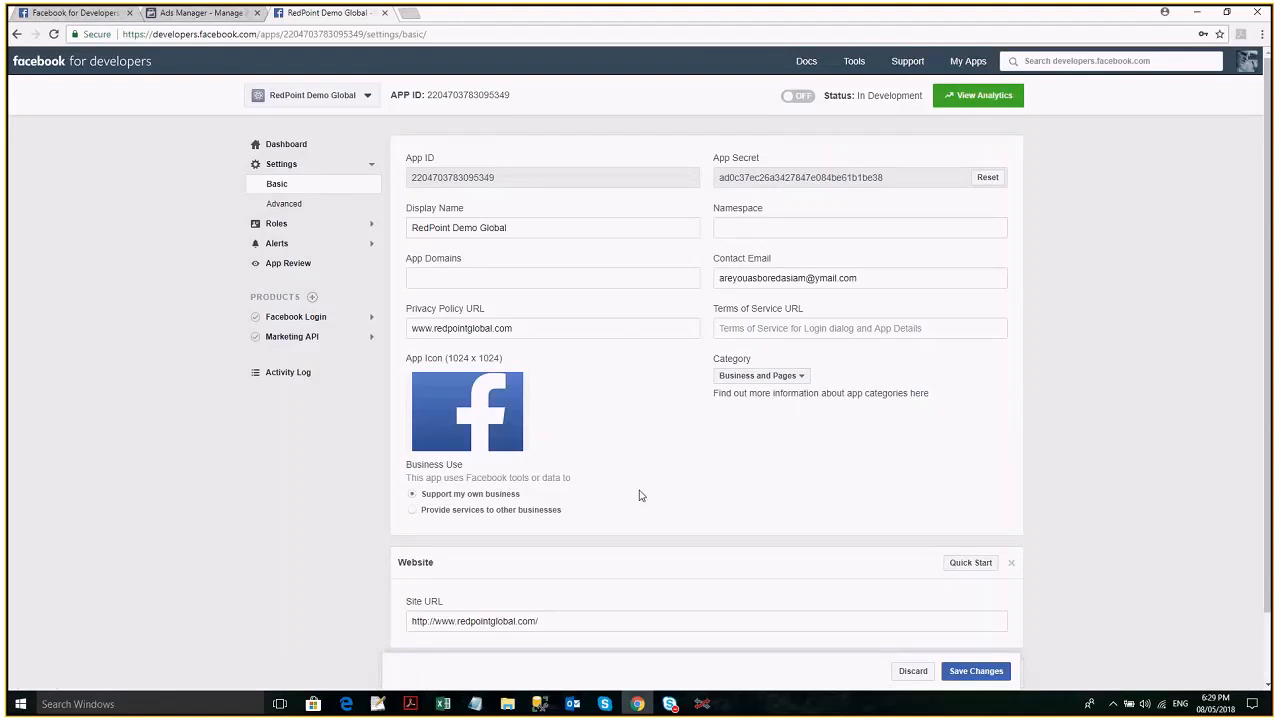
scroll(640, 495, down, 1)
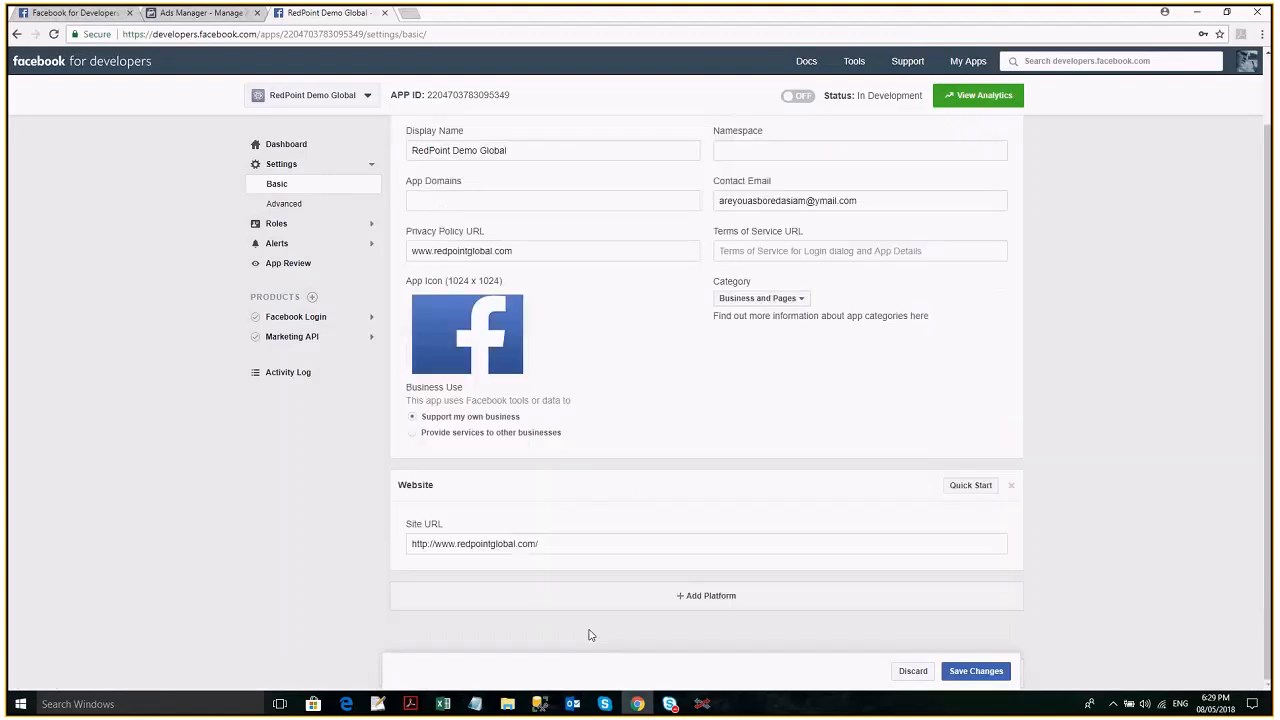
click(742, 598)
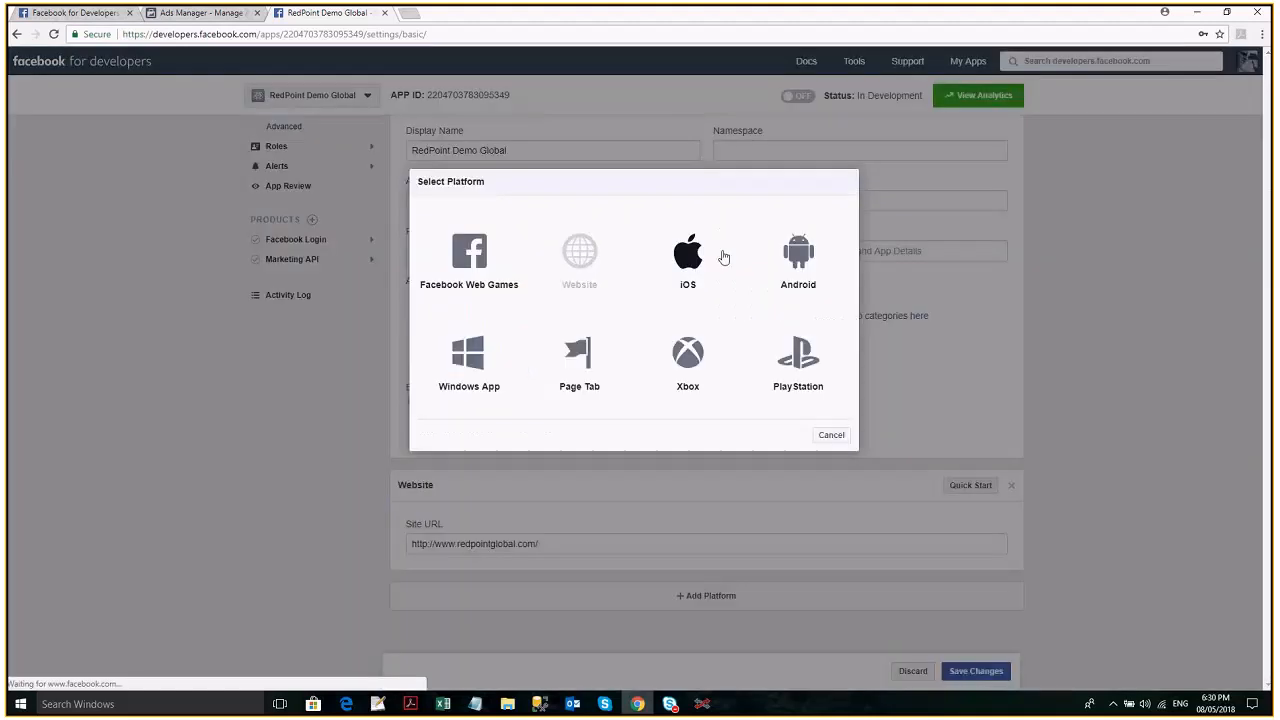
click(830, 447)
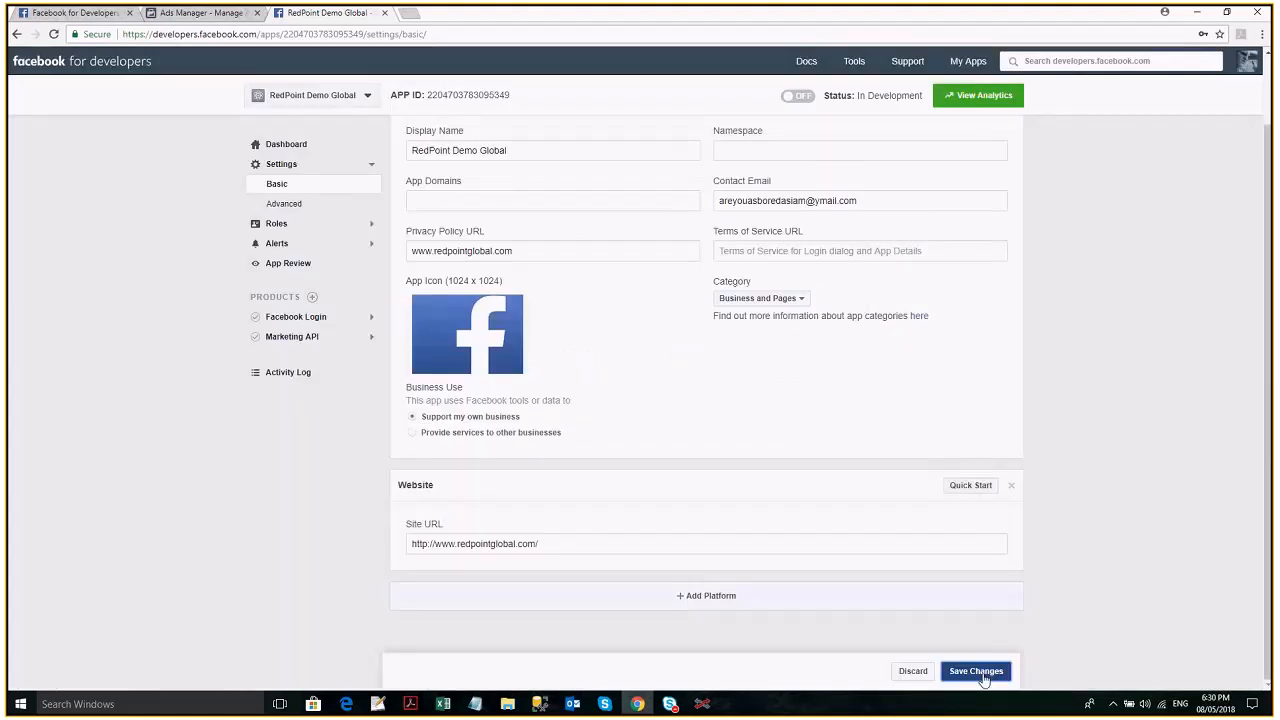
click(983, 677)
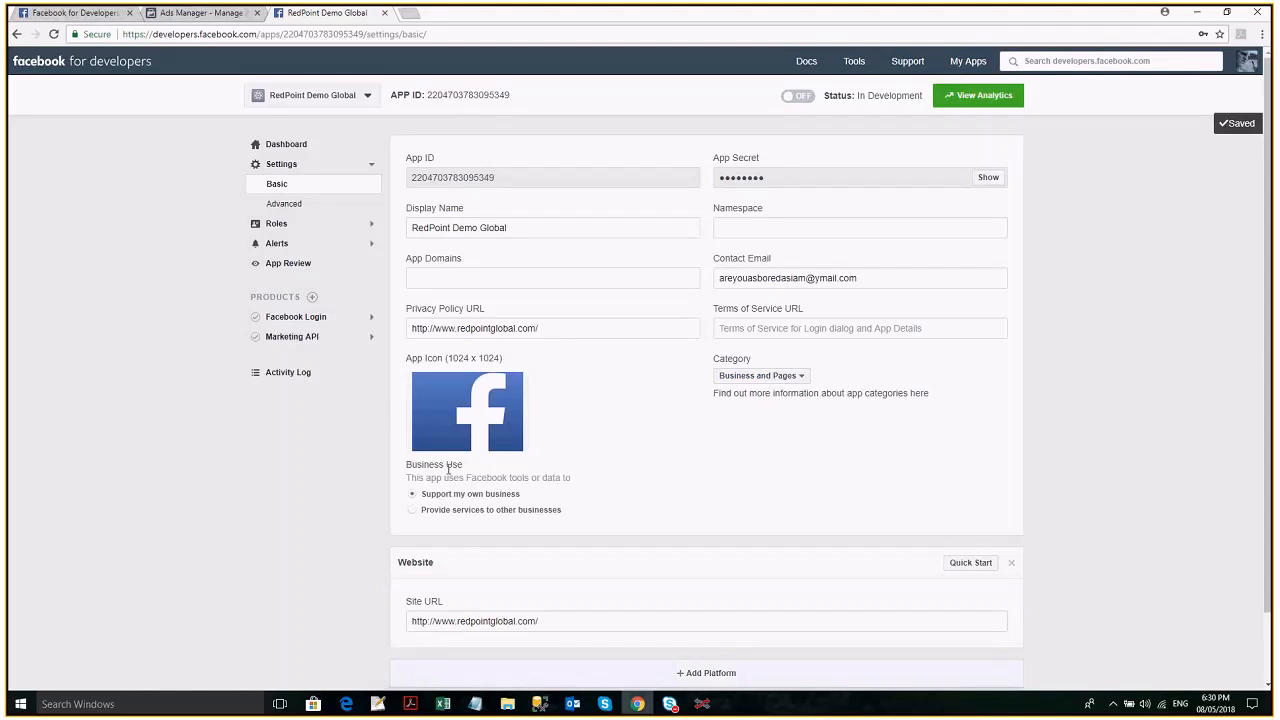
- Review the app's Advanced settings, including the API version choices for all calls, app restrictions and security
click(322, 205)
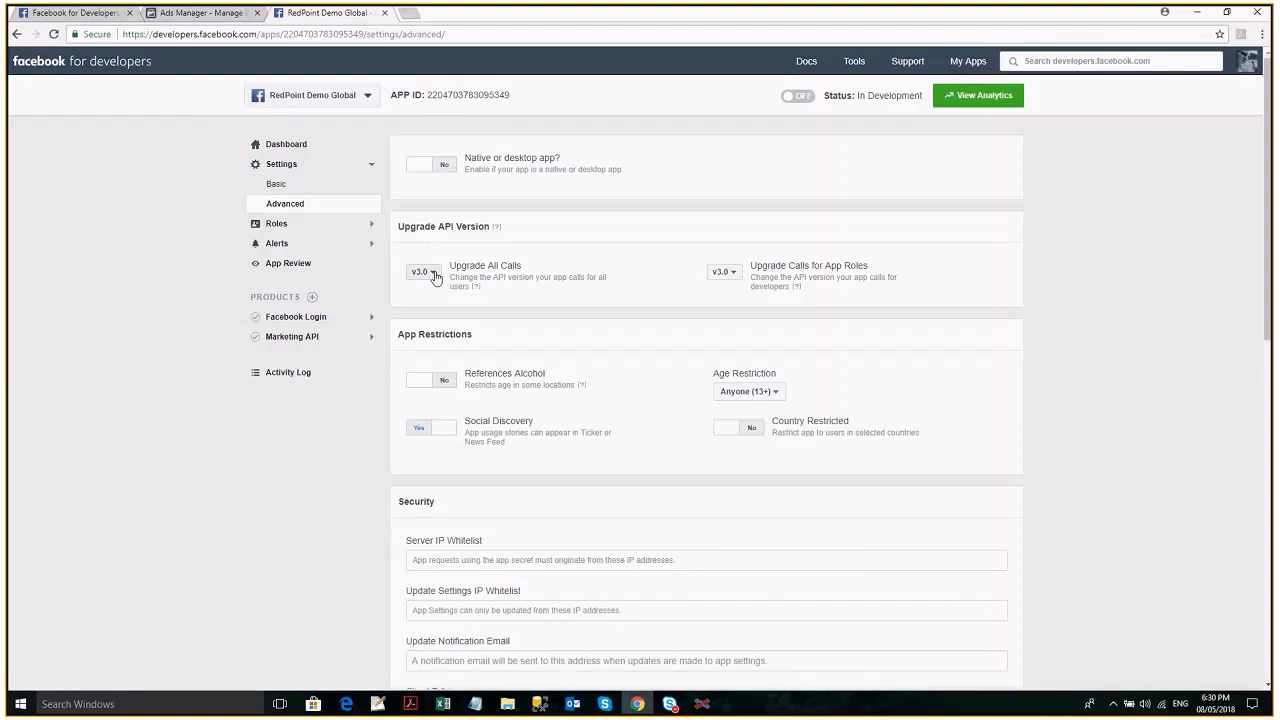
click(434, 273)
click(398, 293)
click(432, 273)
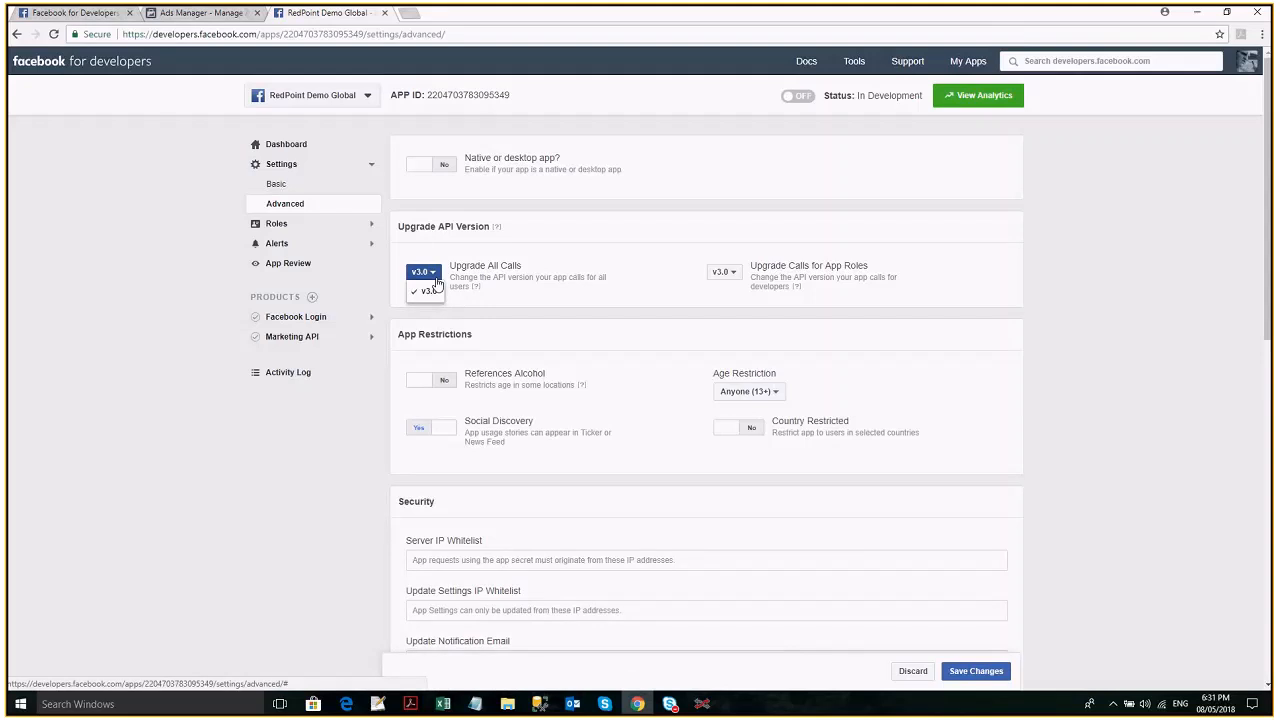
click(600, 369)
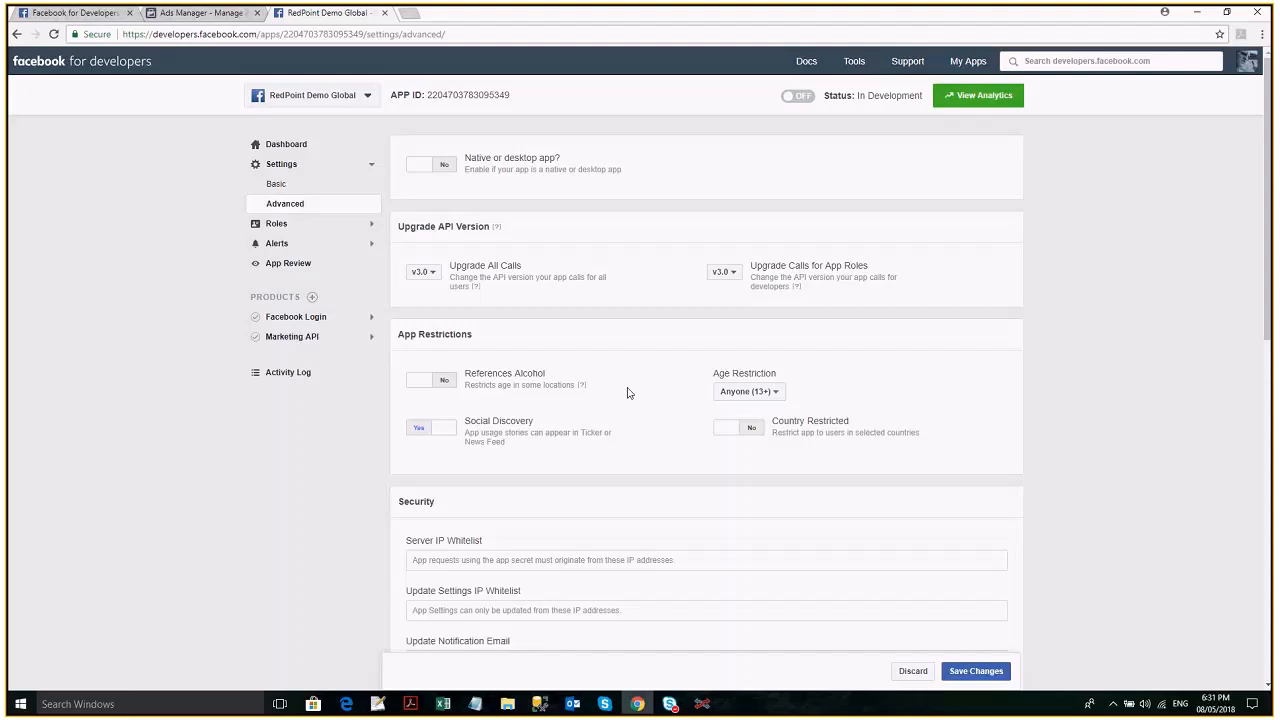
scroll(628, 393, down, 1)
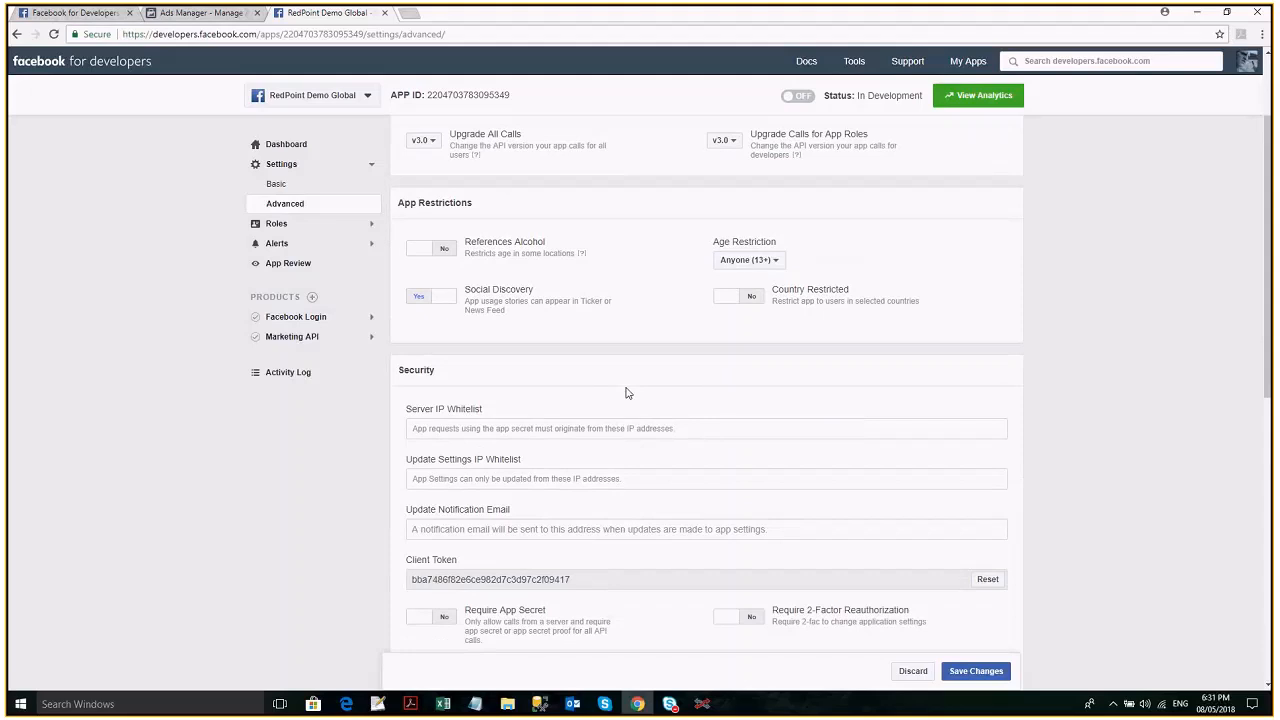
- Review the remaining Advanced settings, from Security and Domain Manager through App Page, Business Manager and Advertising Accounts
scroll(628, 393, down, 1)
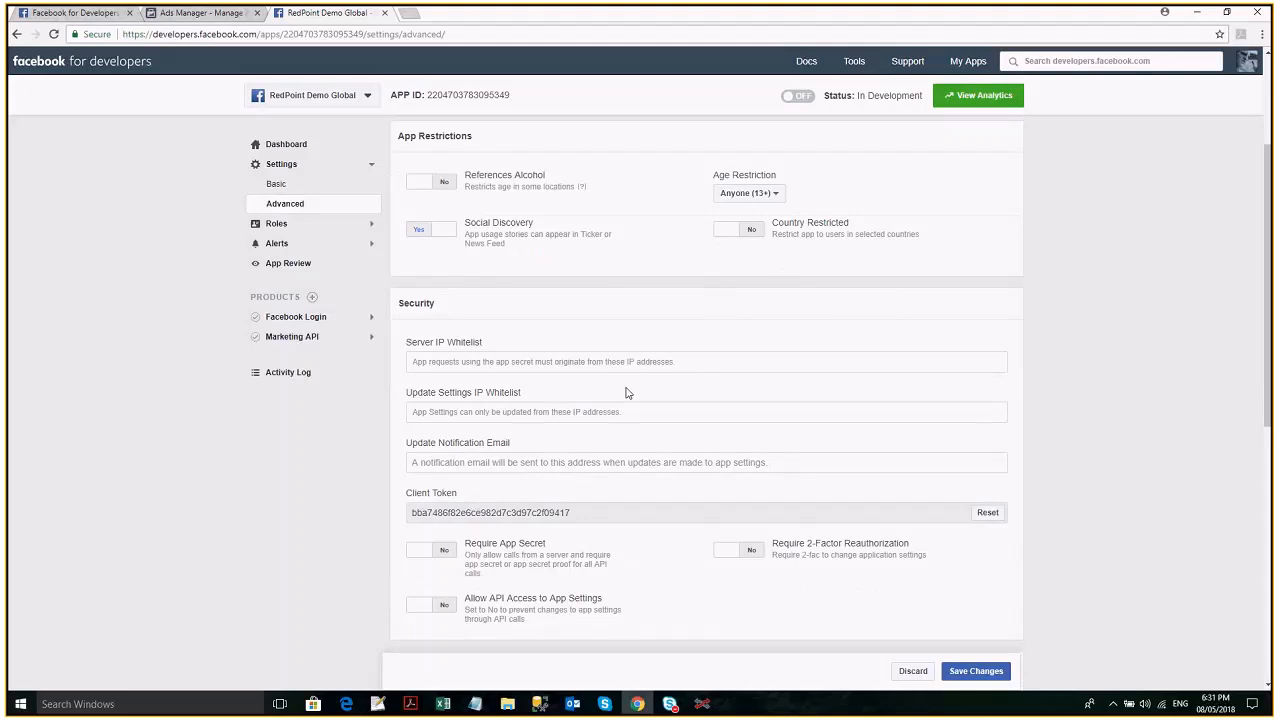
scroll(628, 393, down, 3)
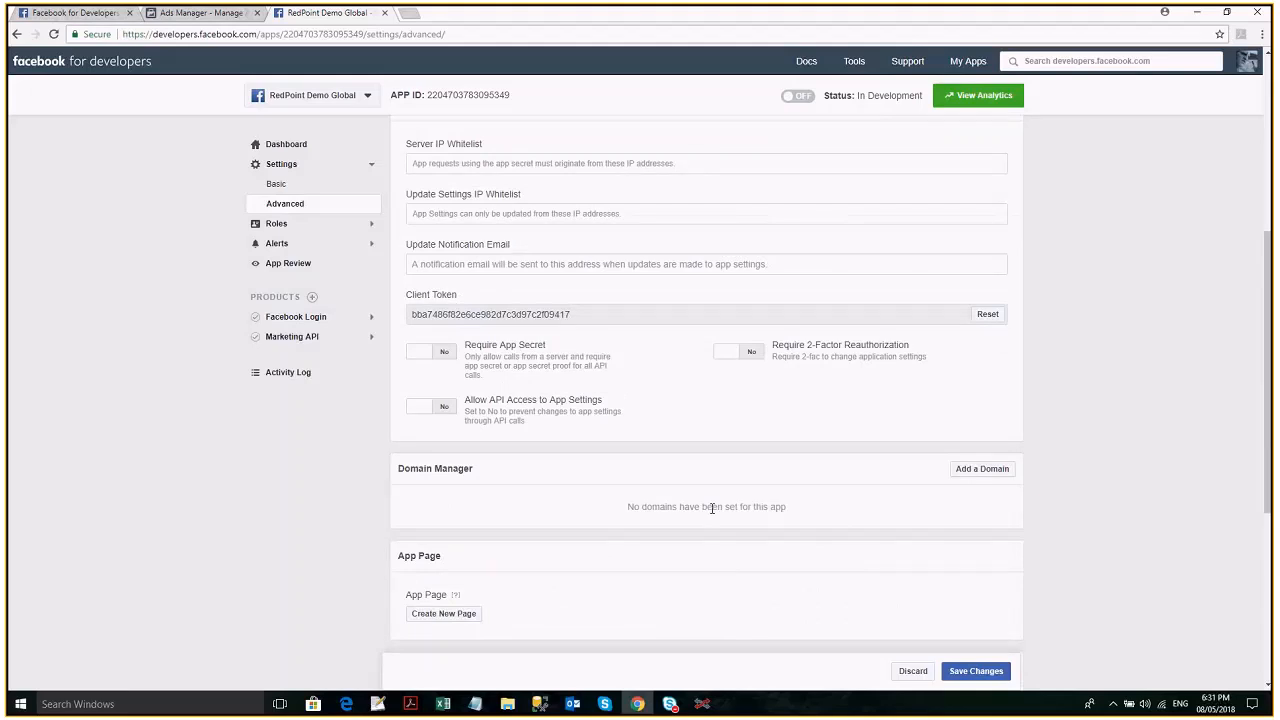
scroll(634, 308, down, 2)
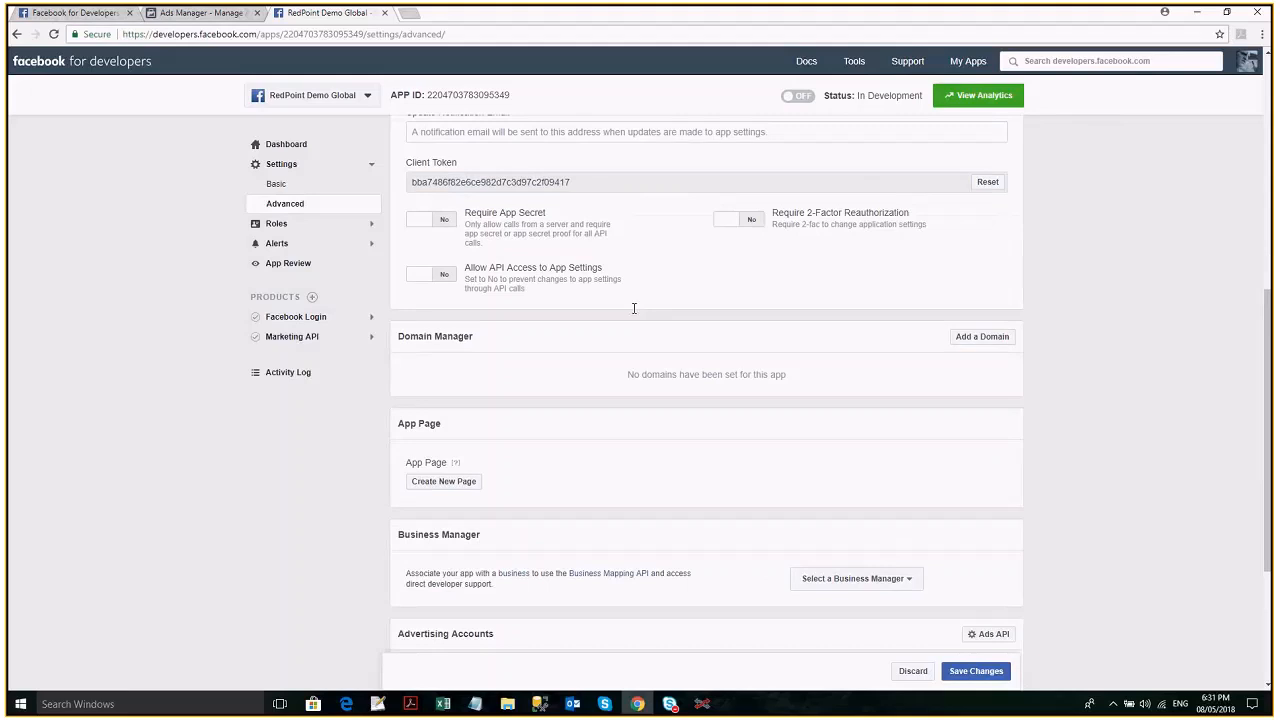
scroll(634, 308, down, 4)
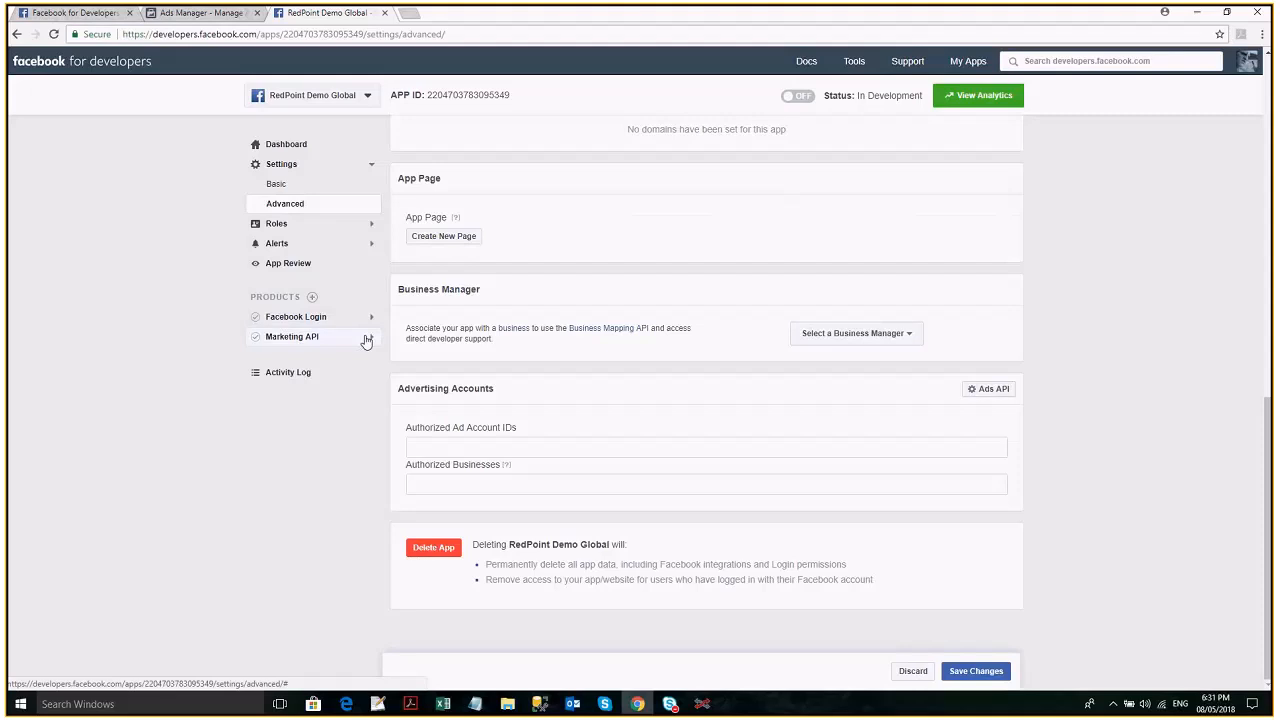
click(443, 236)
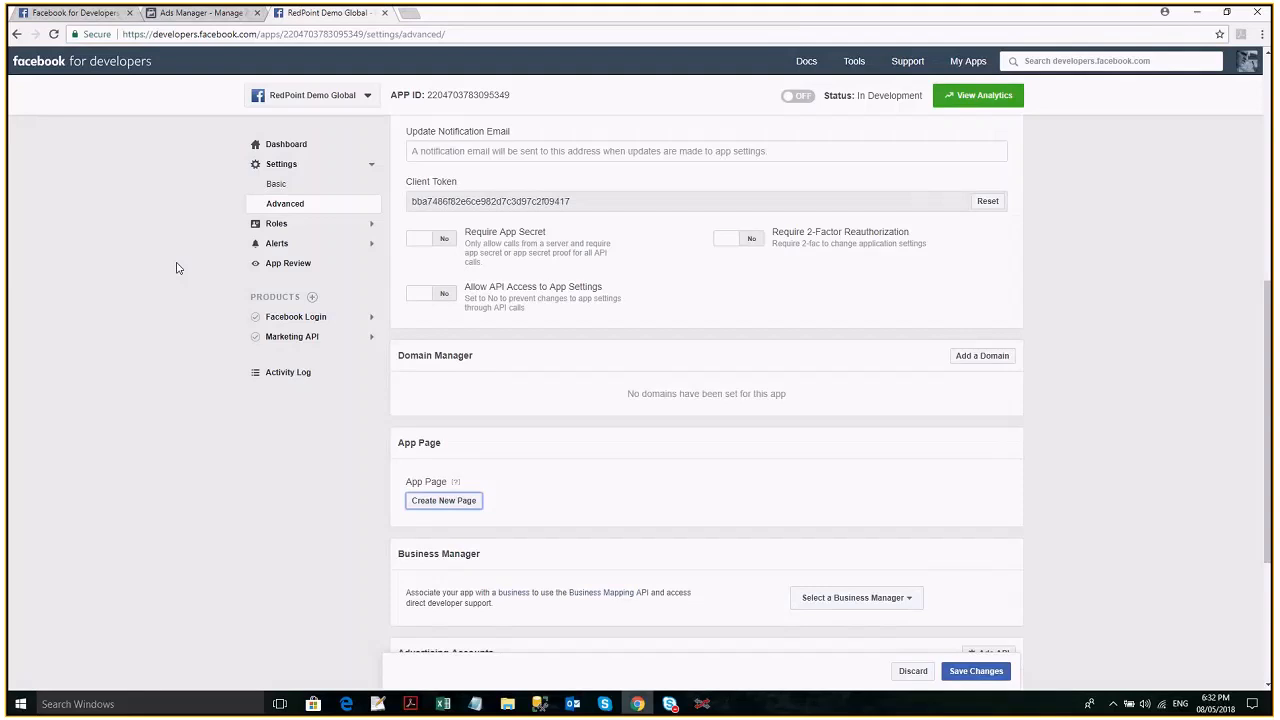
scroll(436, 280, up, 5)
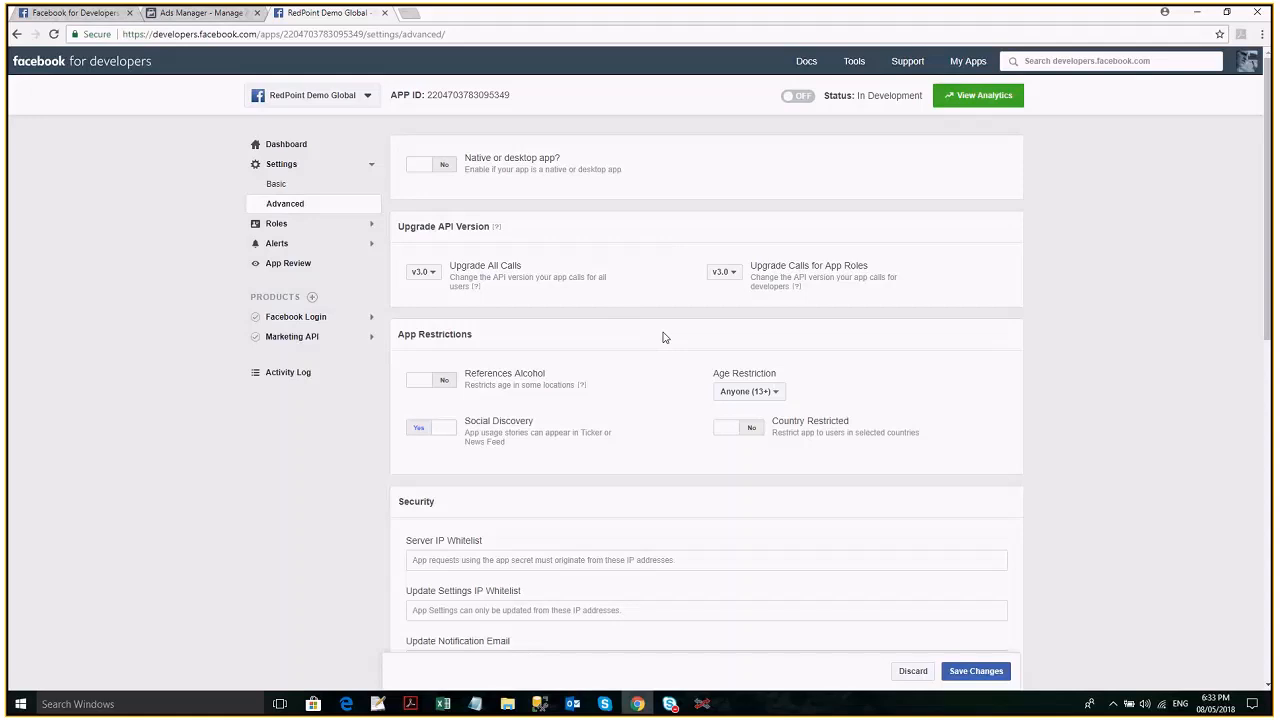
scroll(668, 342, down, 1)
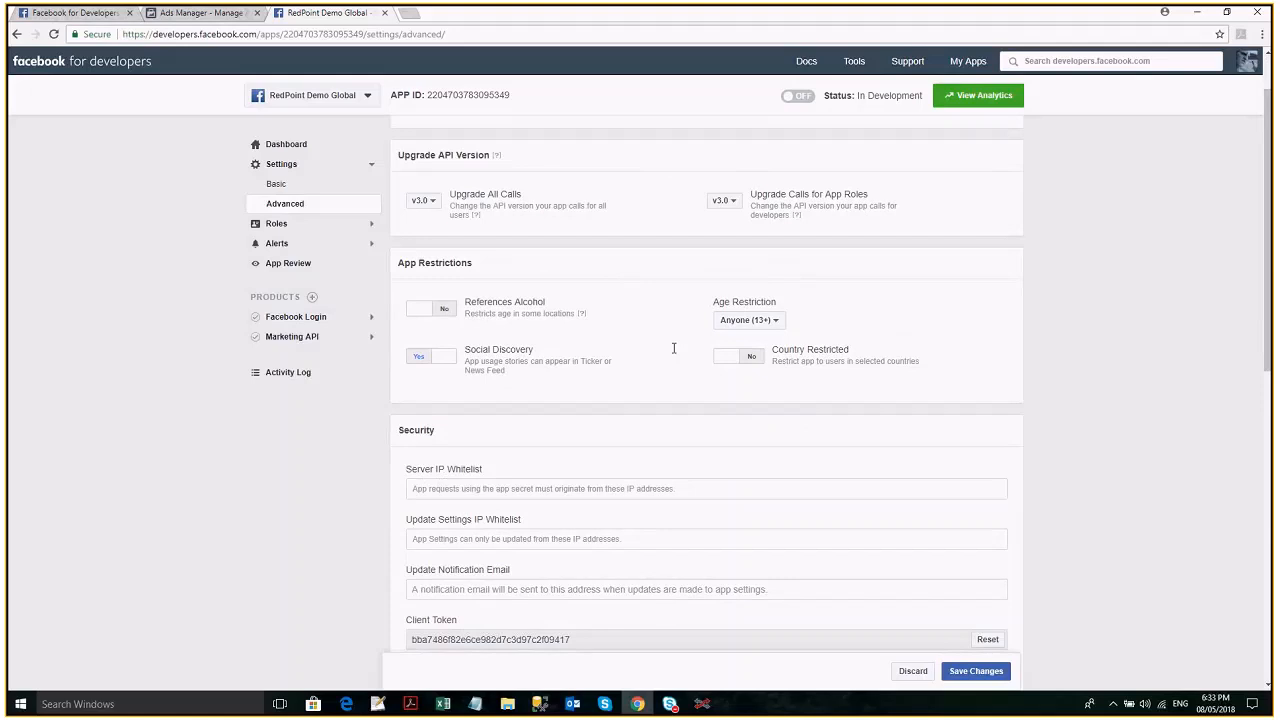
scroll(674, 348, down, 3)
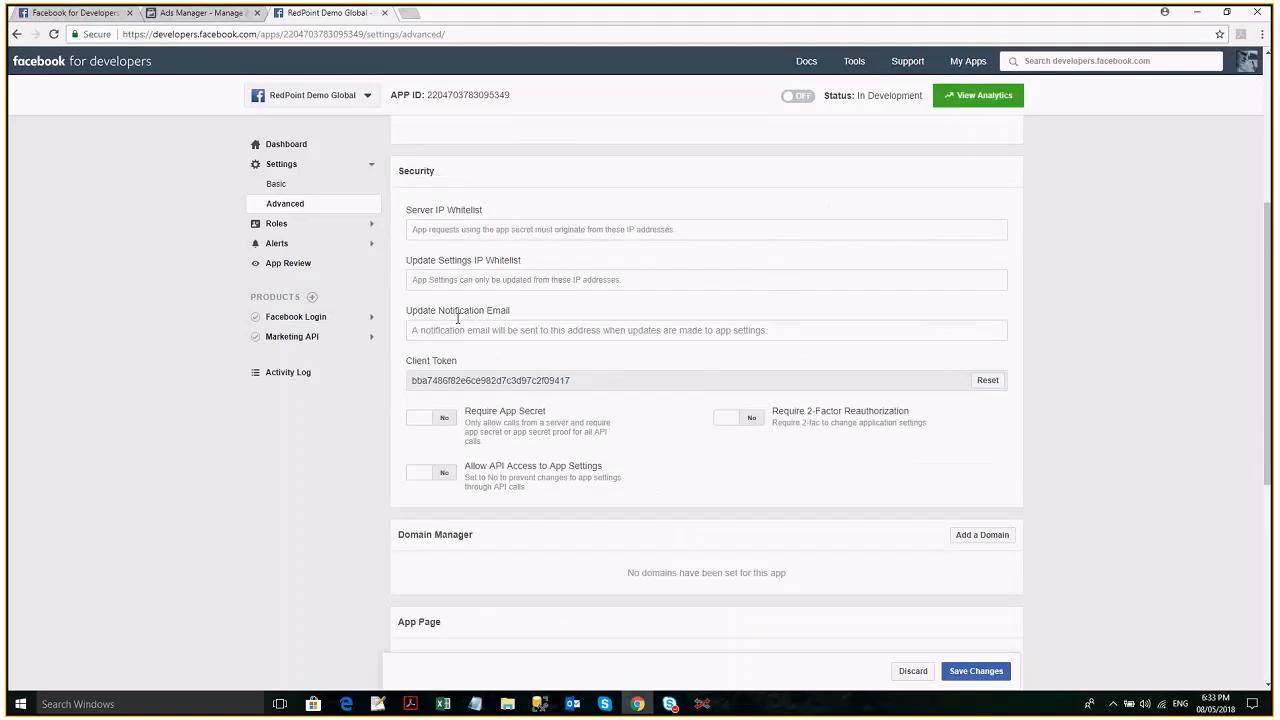
scroll(560, 378, down, 3)
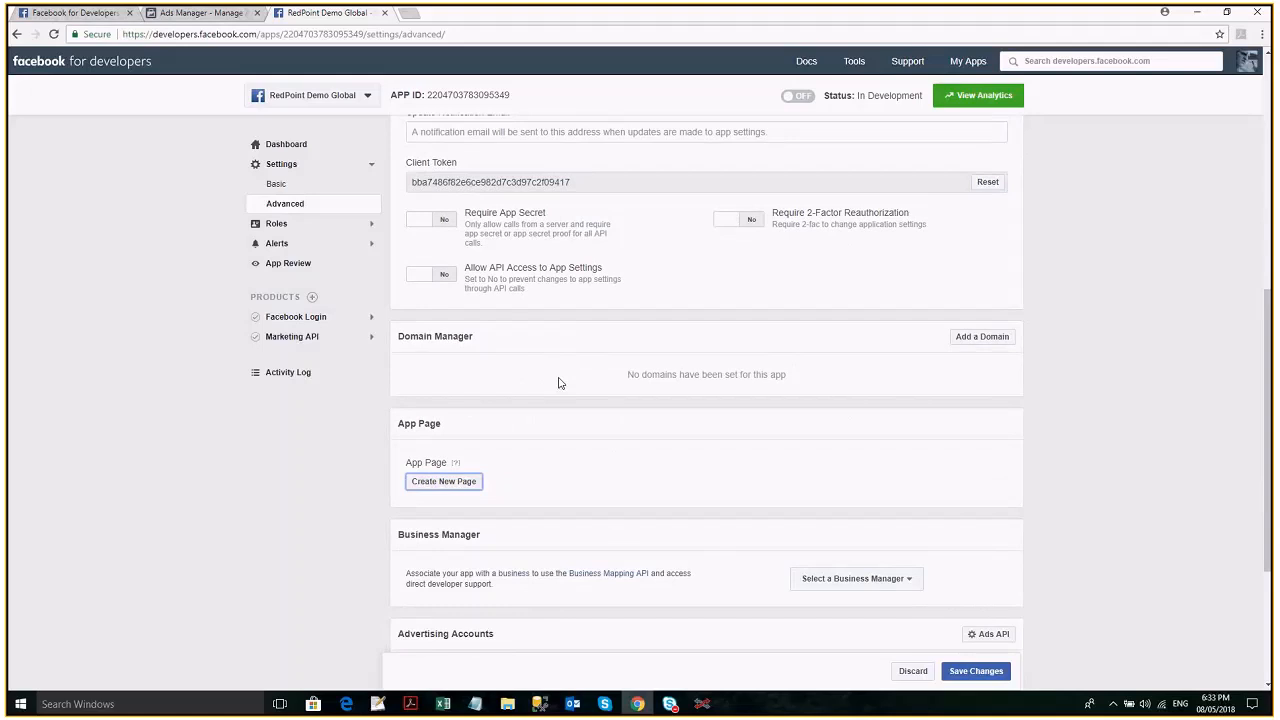
scroll(560, 383, down, 1)
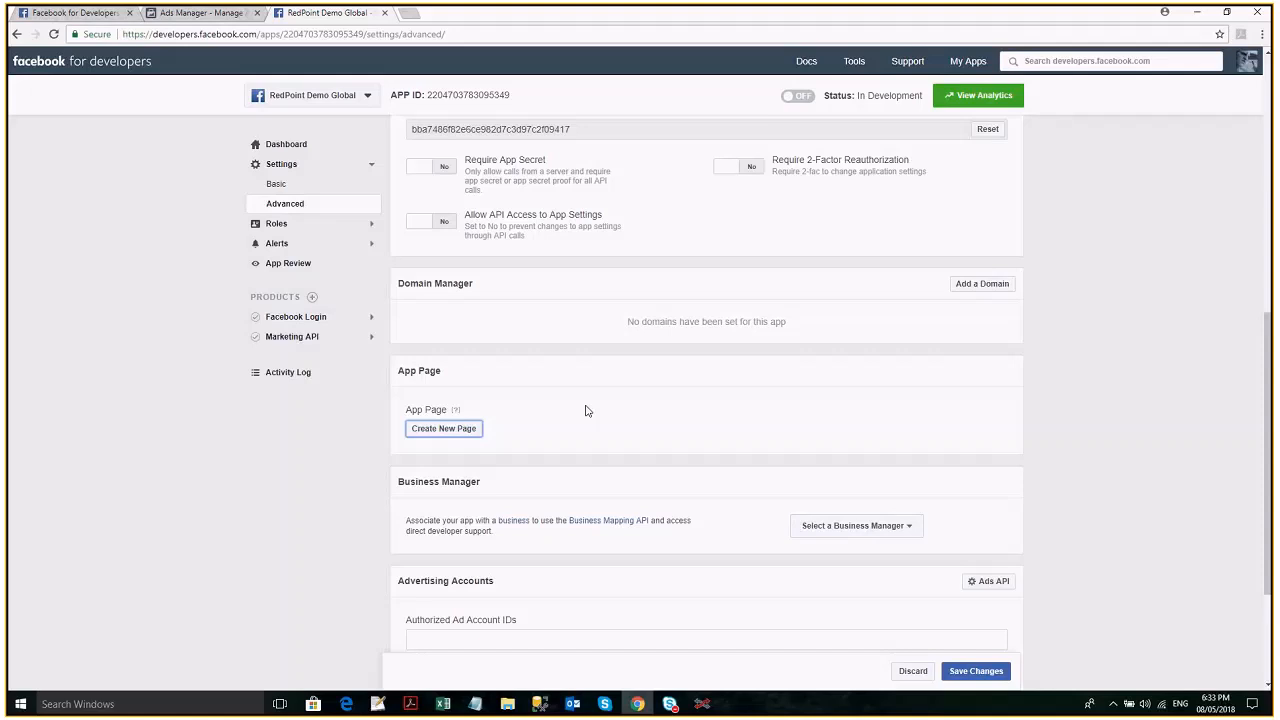
scroll(871, 522, down, 1)
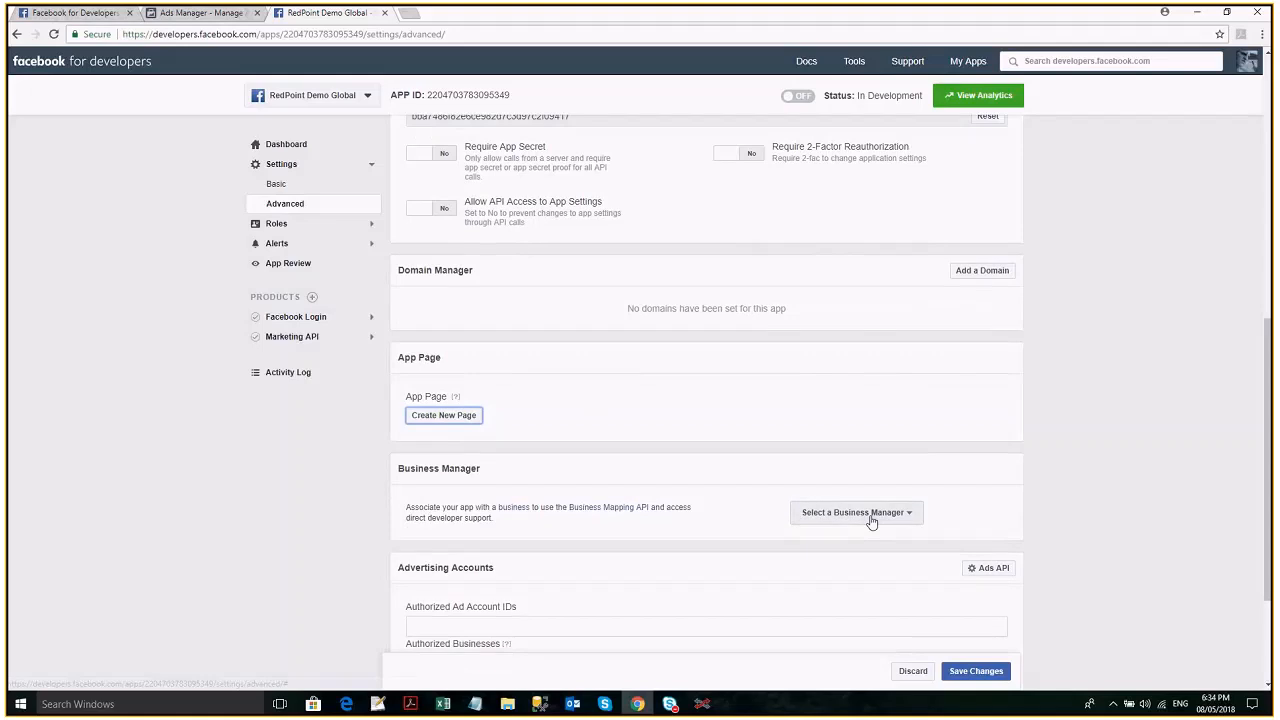
scroll(871, 522, down, 1)
- Bring up the app's Business Manager choices and start creating a new Business Manager
click(852, 452)
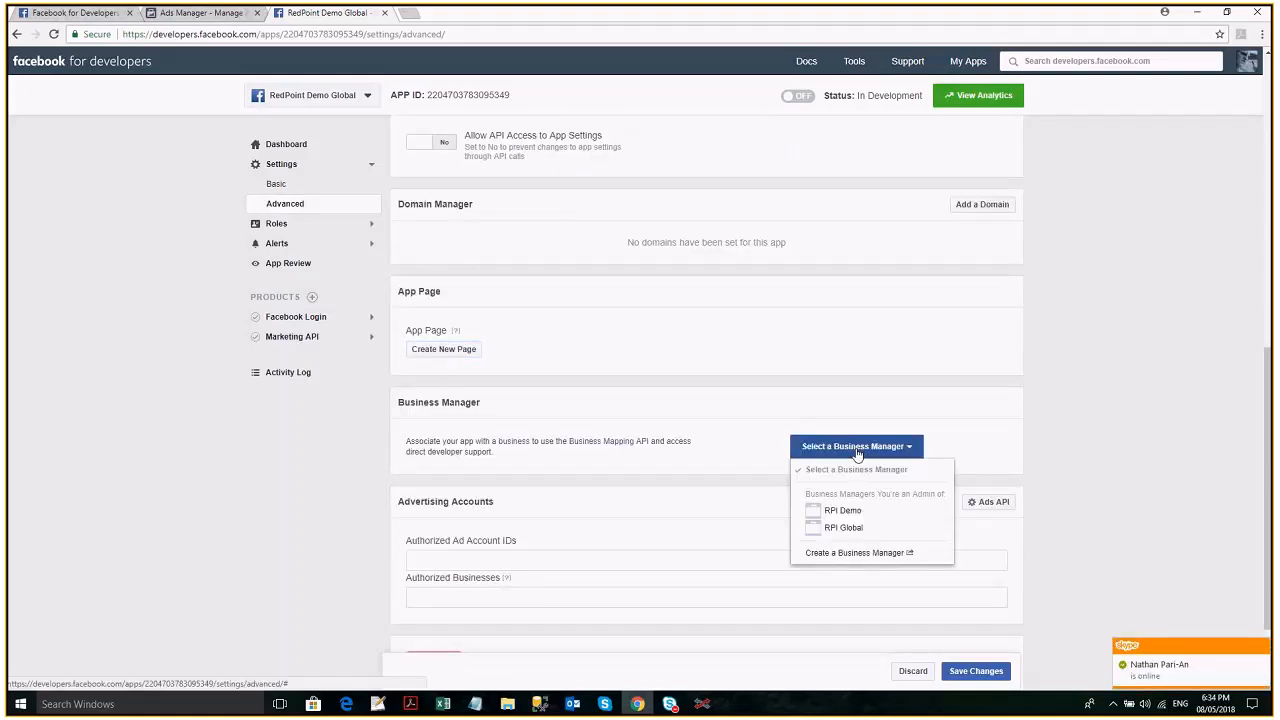
click(856, 454)
click(862, 457)
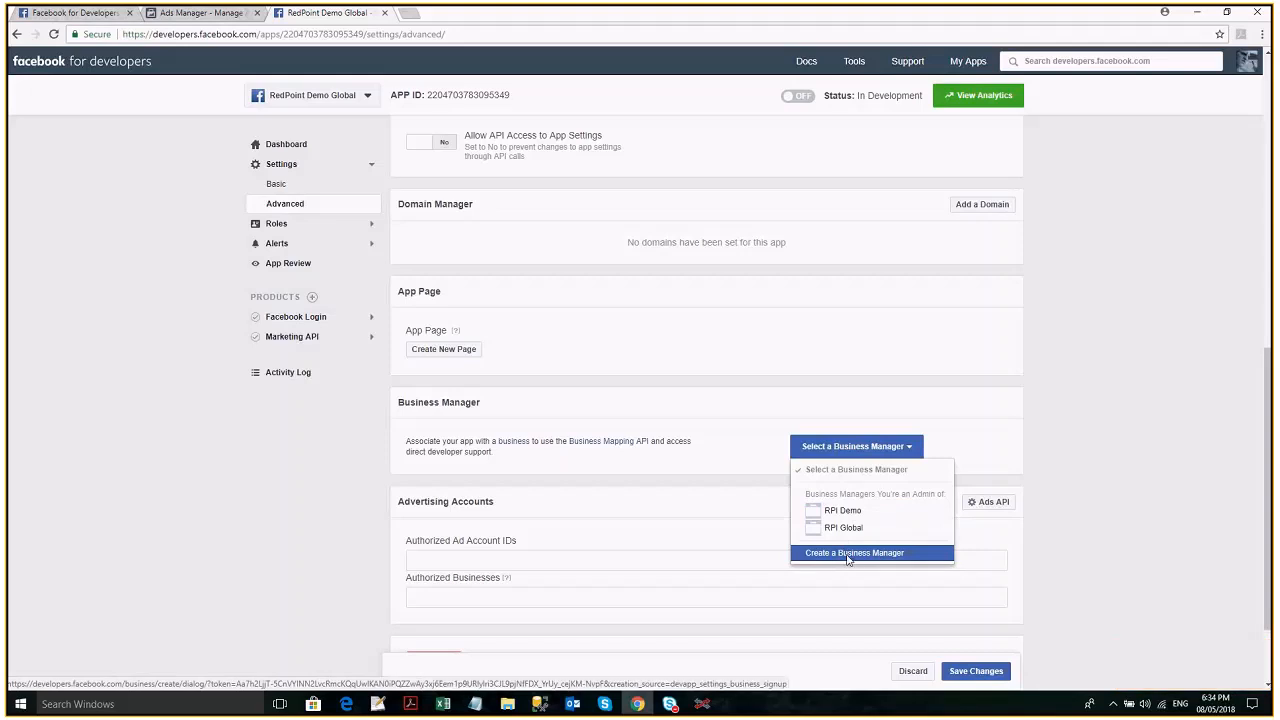
click(848, 556)
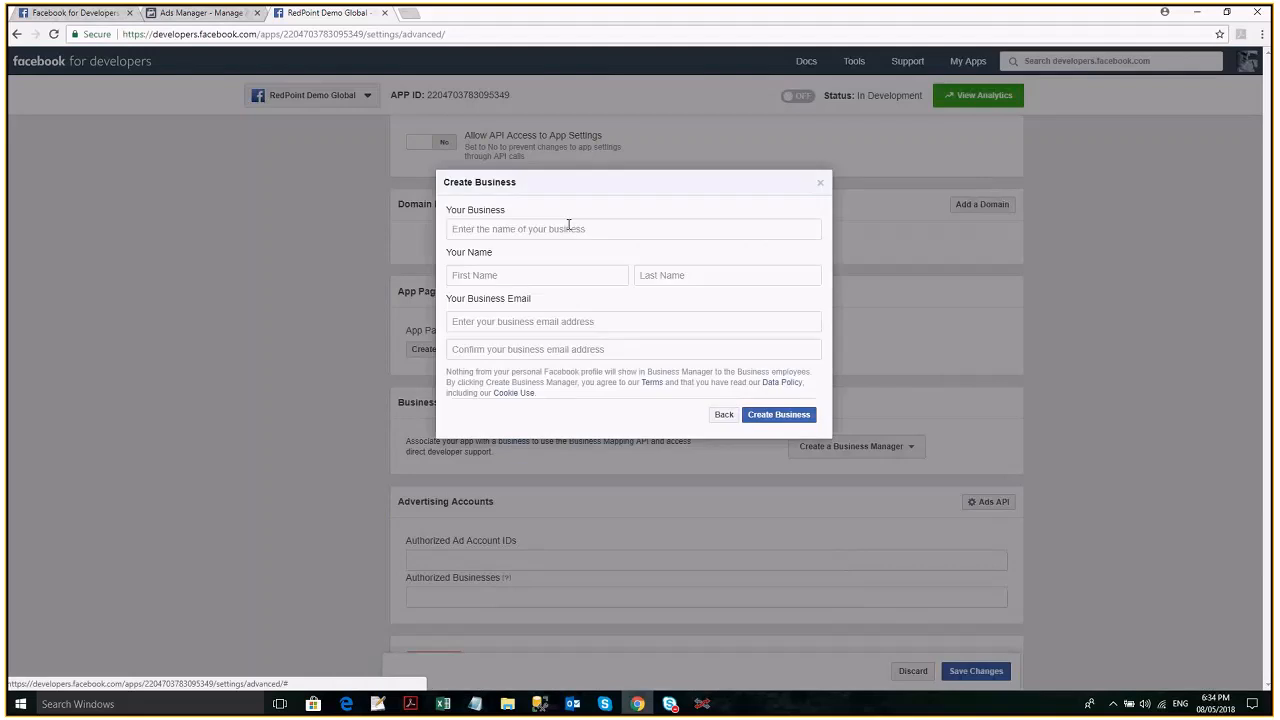
- Try to create a business named RedPoint Demo Facebook, entering the contact's first and last name and the business email with its confirmation
click(571, 229)
text(RedPoint Demo Facebook)
key(Tab)
key(Tab)
key(Tab)
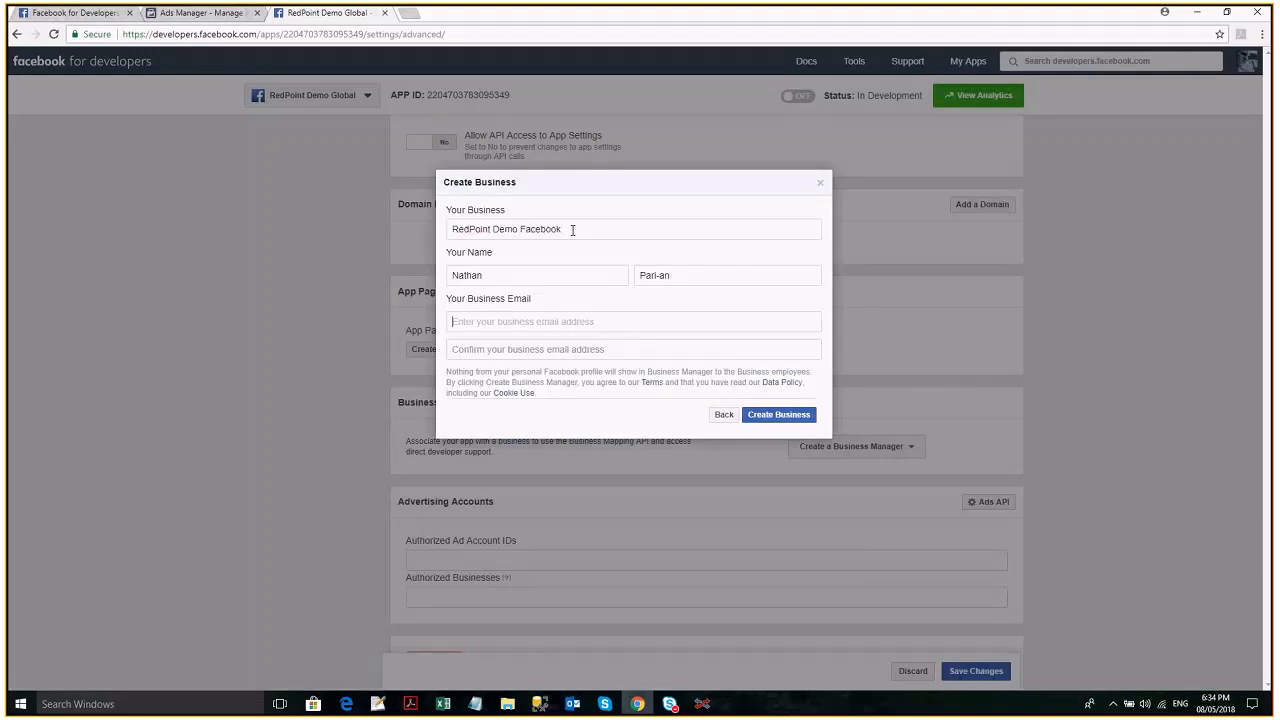
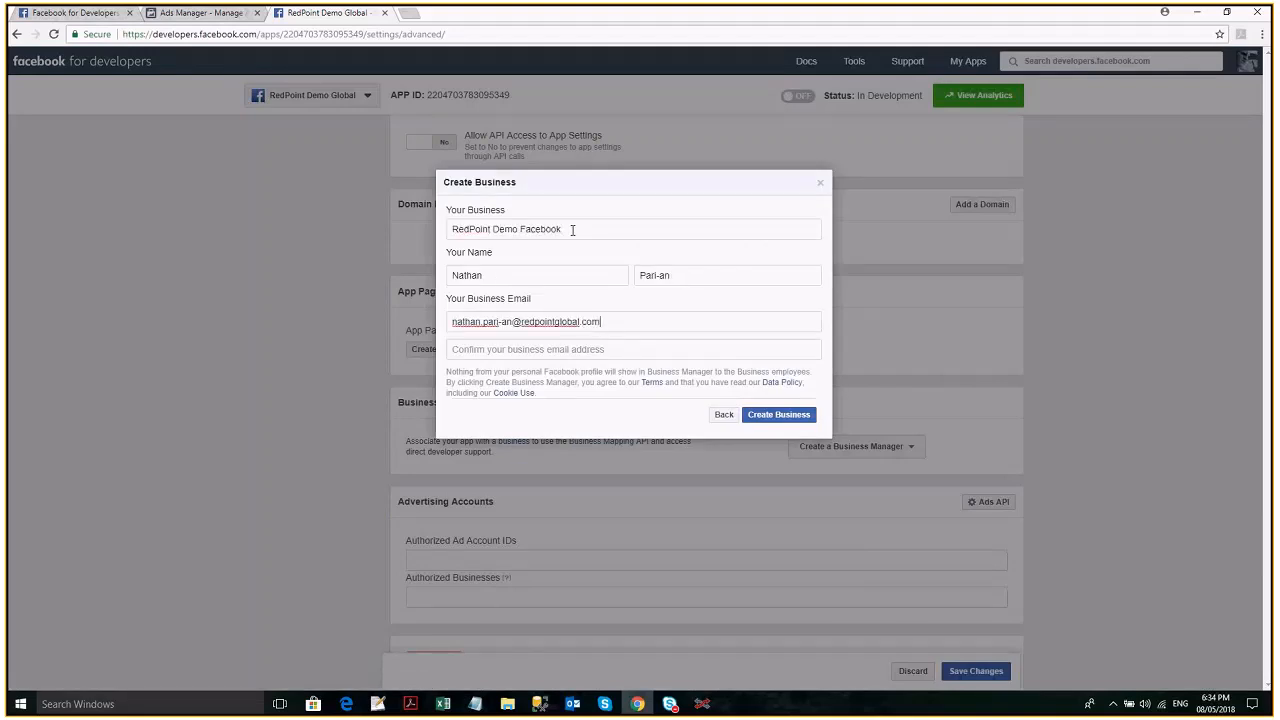
key(ctrl+a)
key(ctrl+c)
click(636, 351)
key(ctrl+v)
click(777, 416)
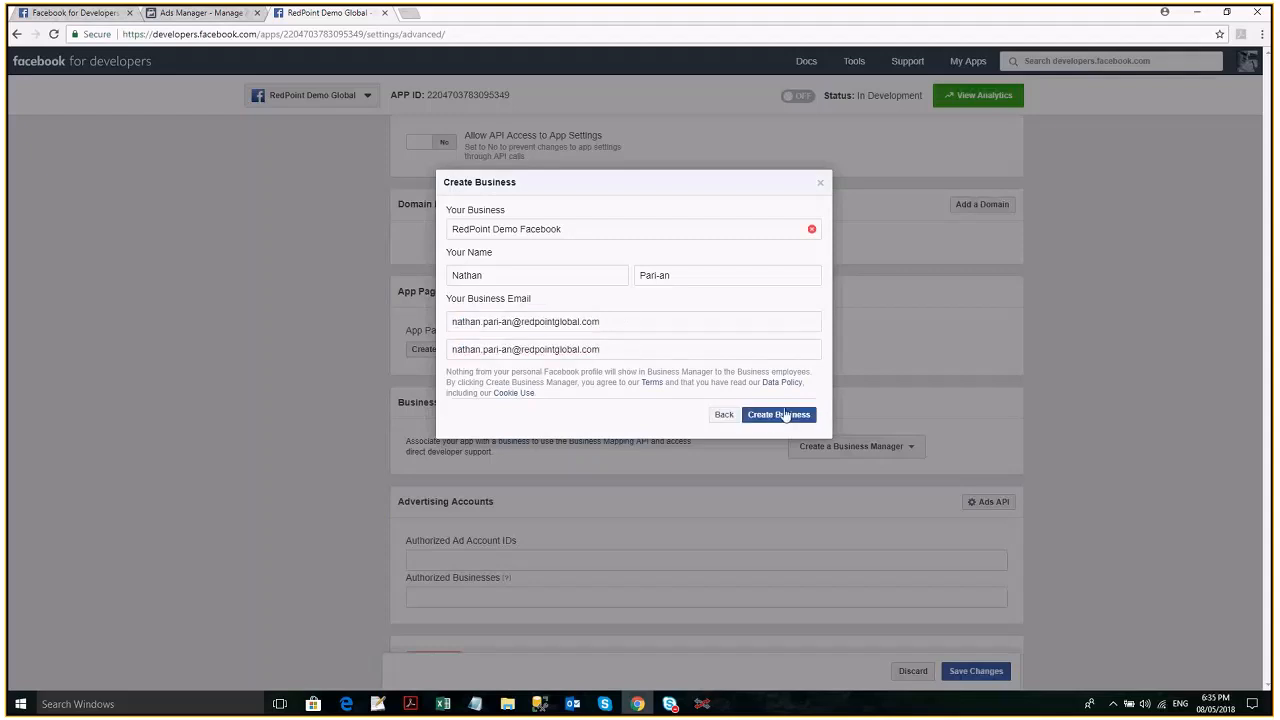
- Retry creating the business as RedPoint Demo Facebook 2 and, with the word Facebook removed, as RedPoint Demo 2
click(697, 229)
text(2)
click(777, 417)
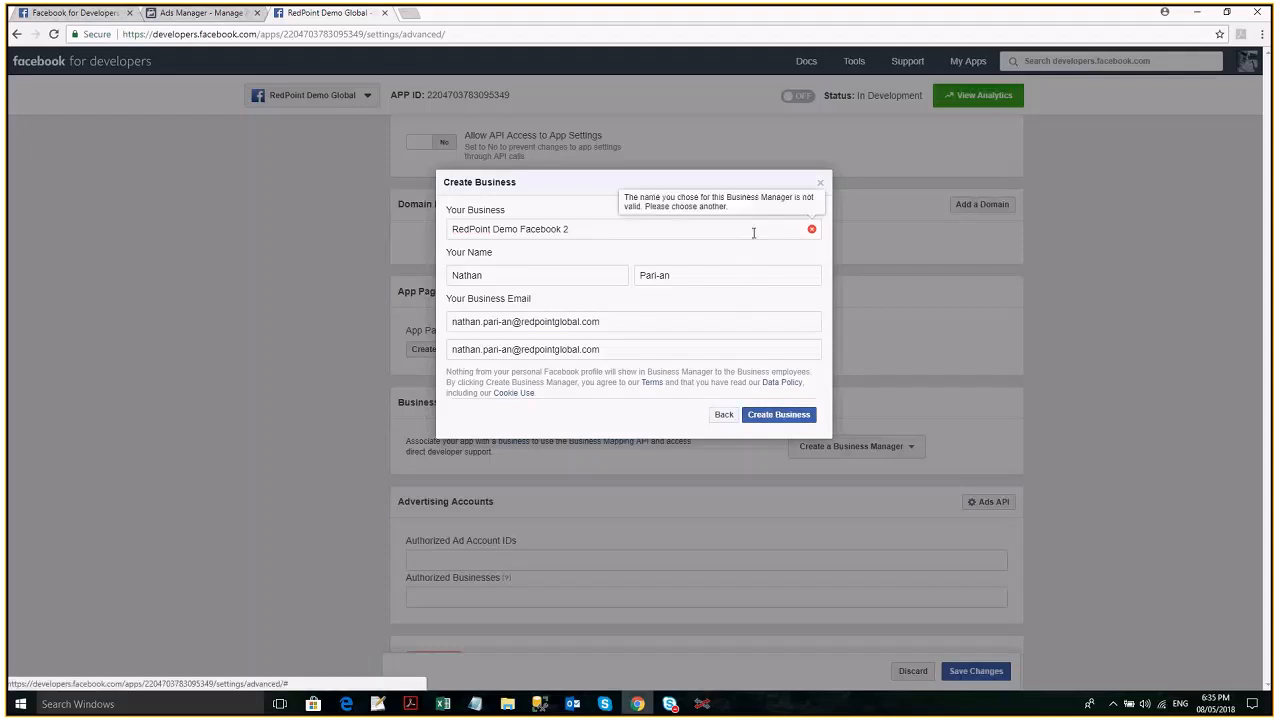
double_click(522, 229)
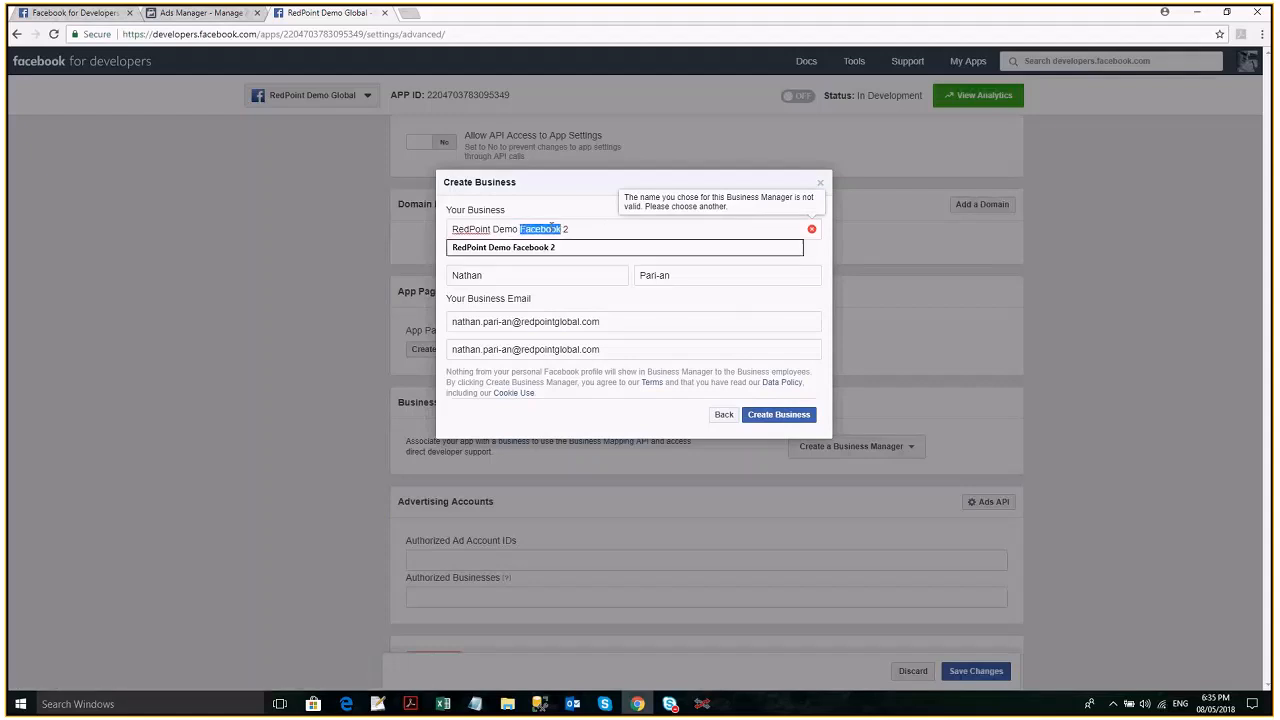
key(BackSpace)
click(783, 420)
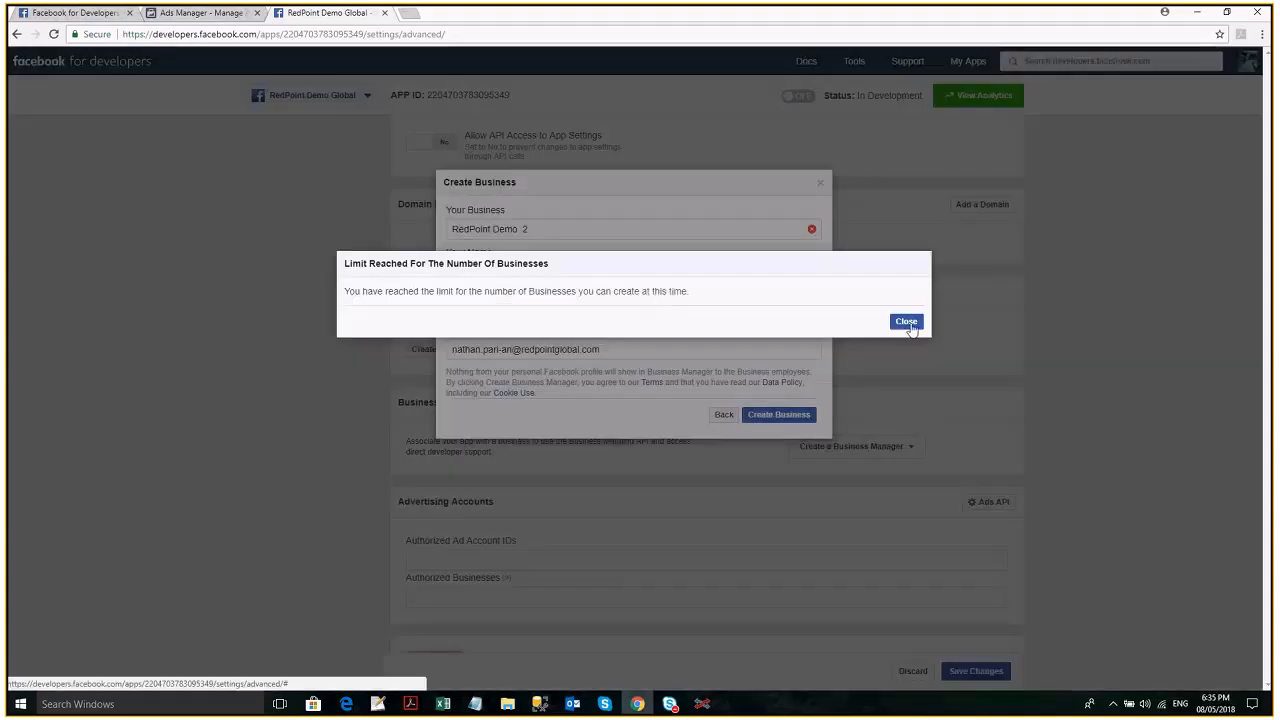
- Cancel the business creation and associate the app with the existing RPI Global Business Manager
click(906, 323)
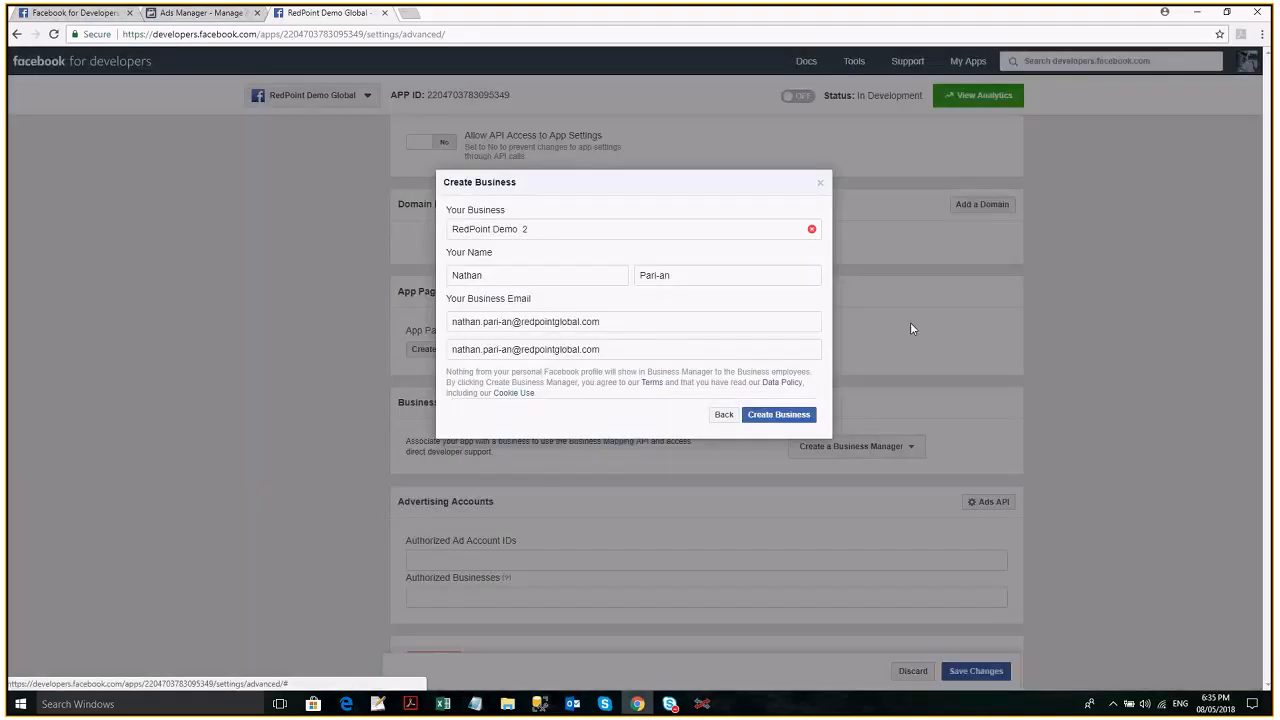
click(722, 416)
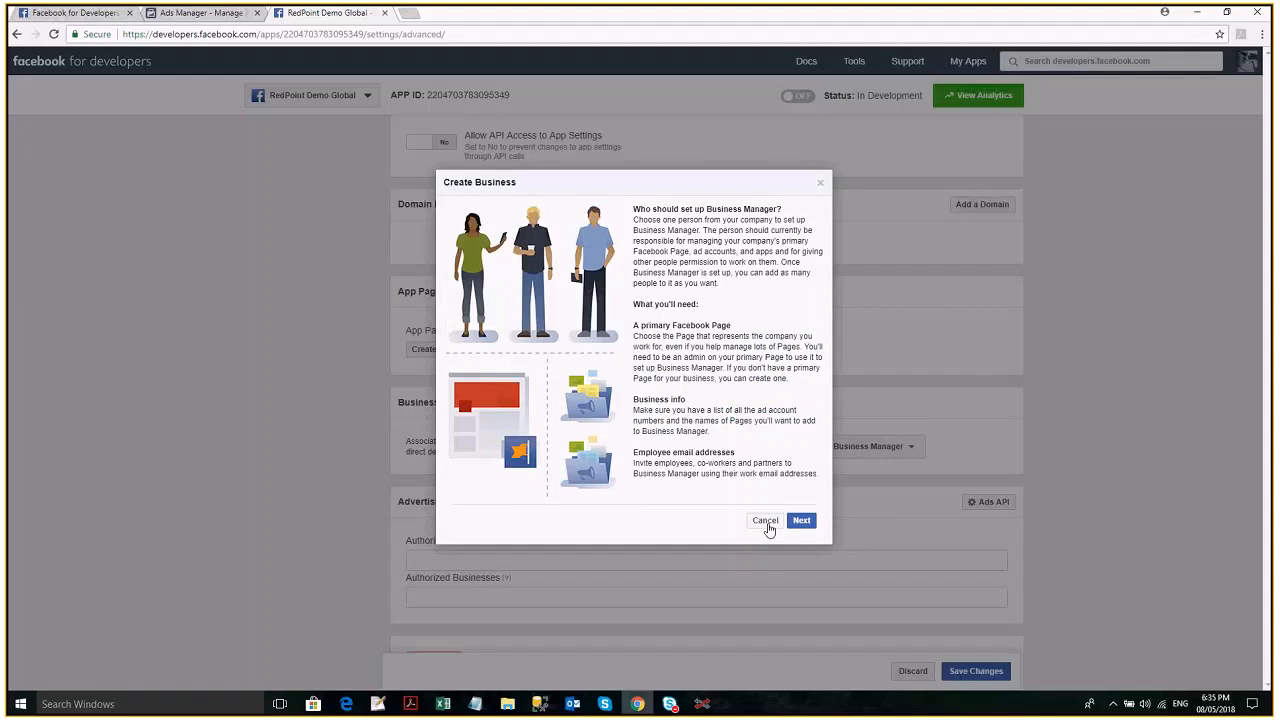
click(766, 524)
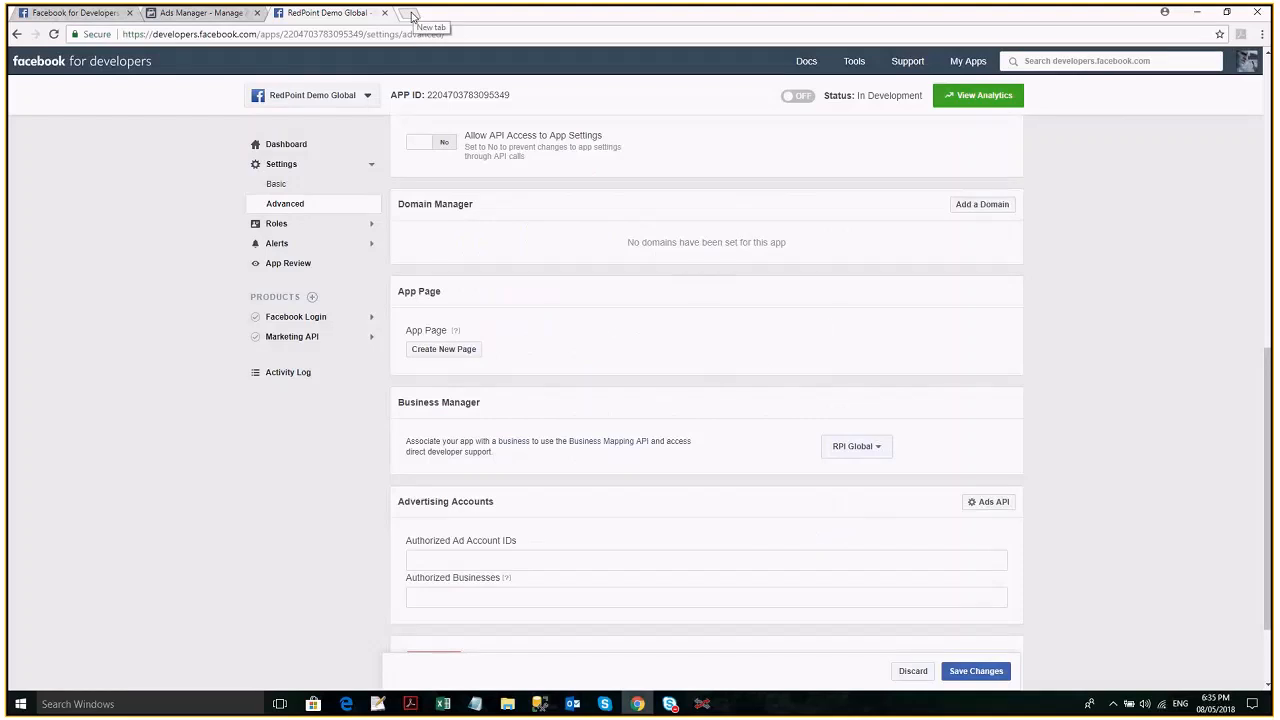
- Open business.facebook.com in a new browser tab
click(411, 16)
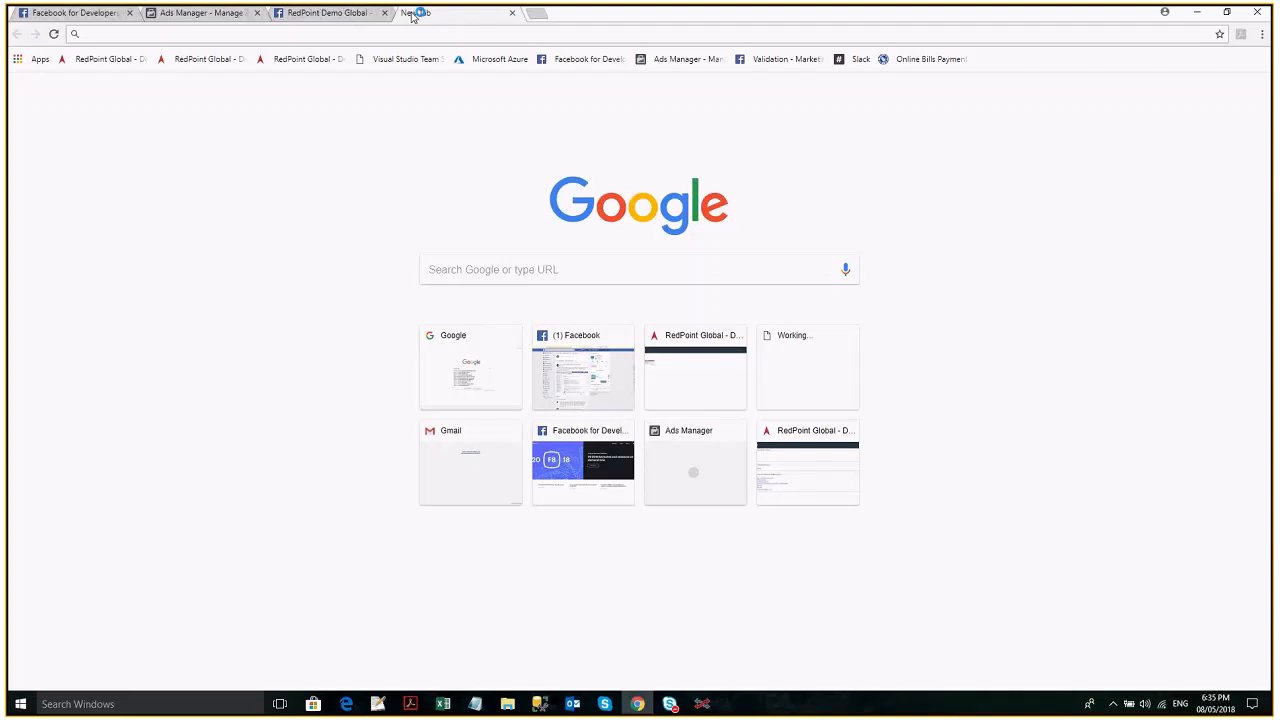
text(b)
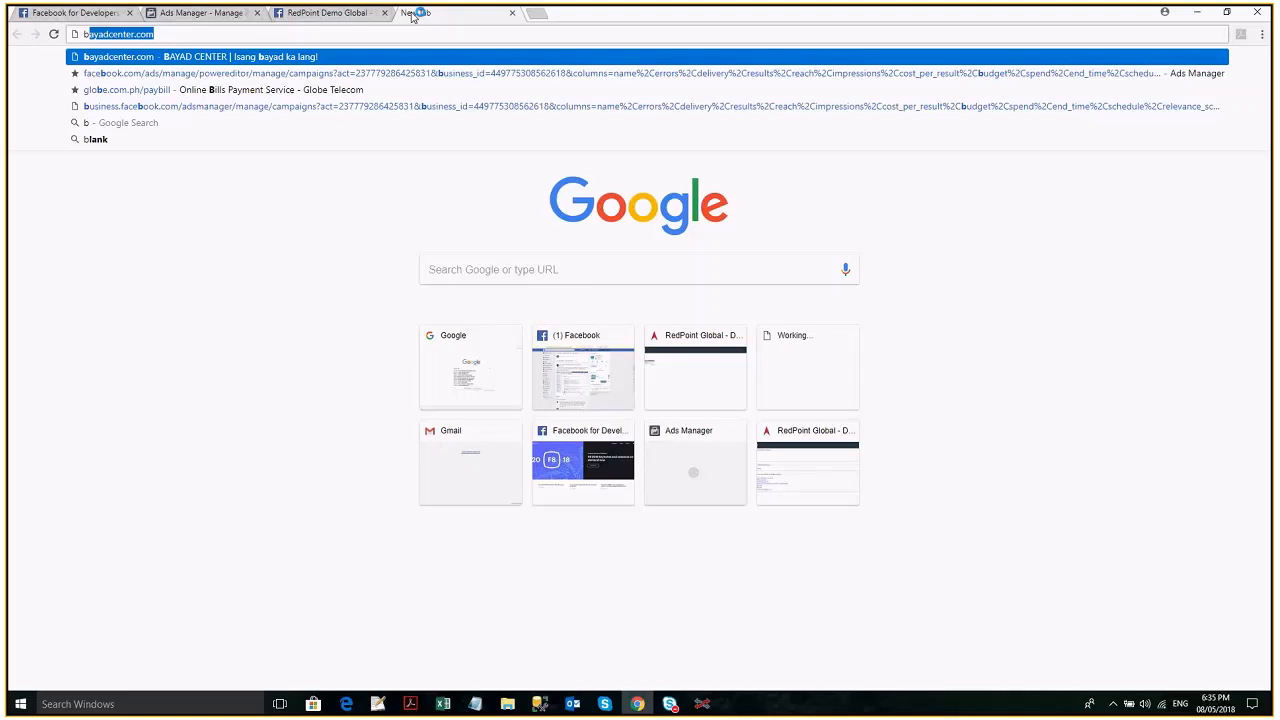
text(usiness.faceo)
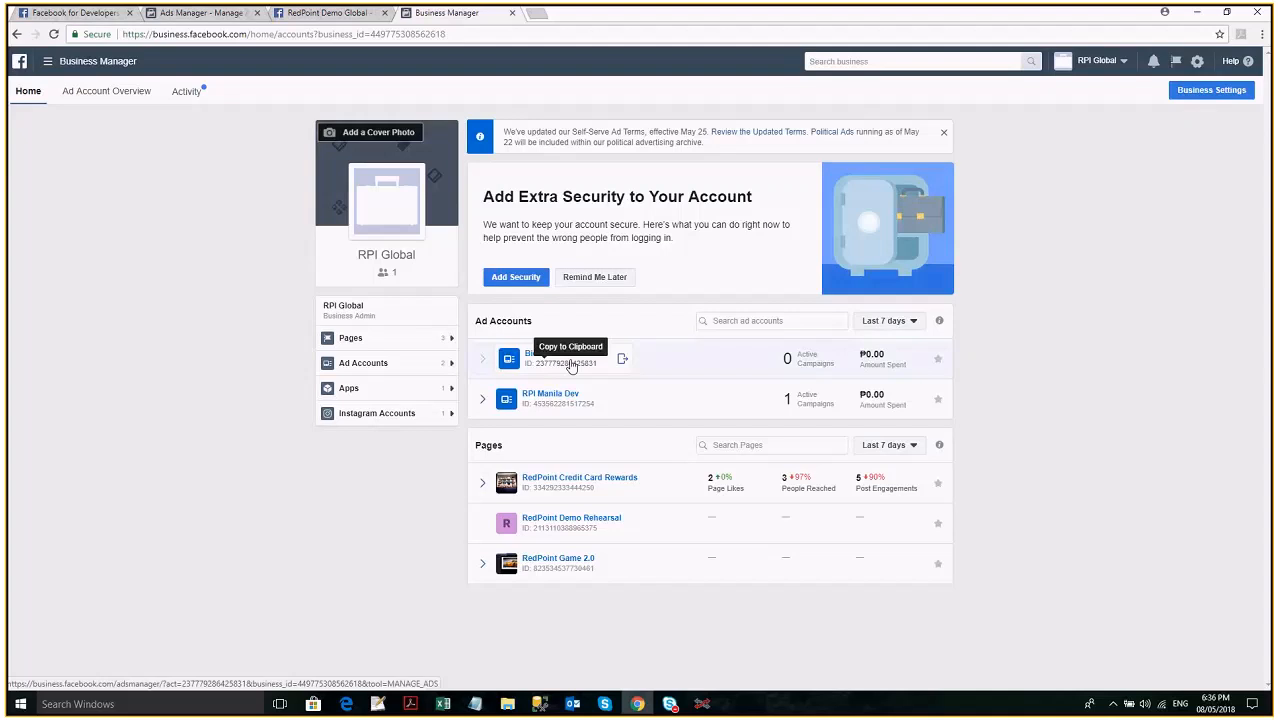
- Open RPI Global's first ad account in Ads Manager in a separate tab and list the available ad accounts
right_click(570, 366)
click(600, 375)
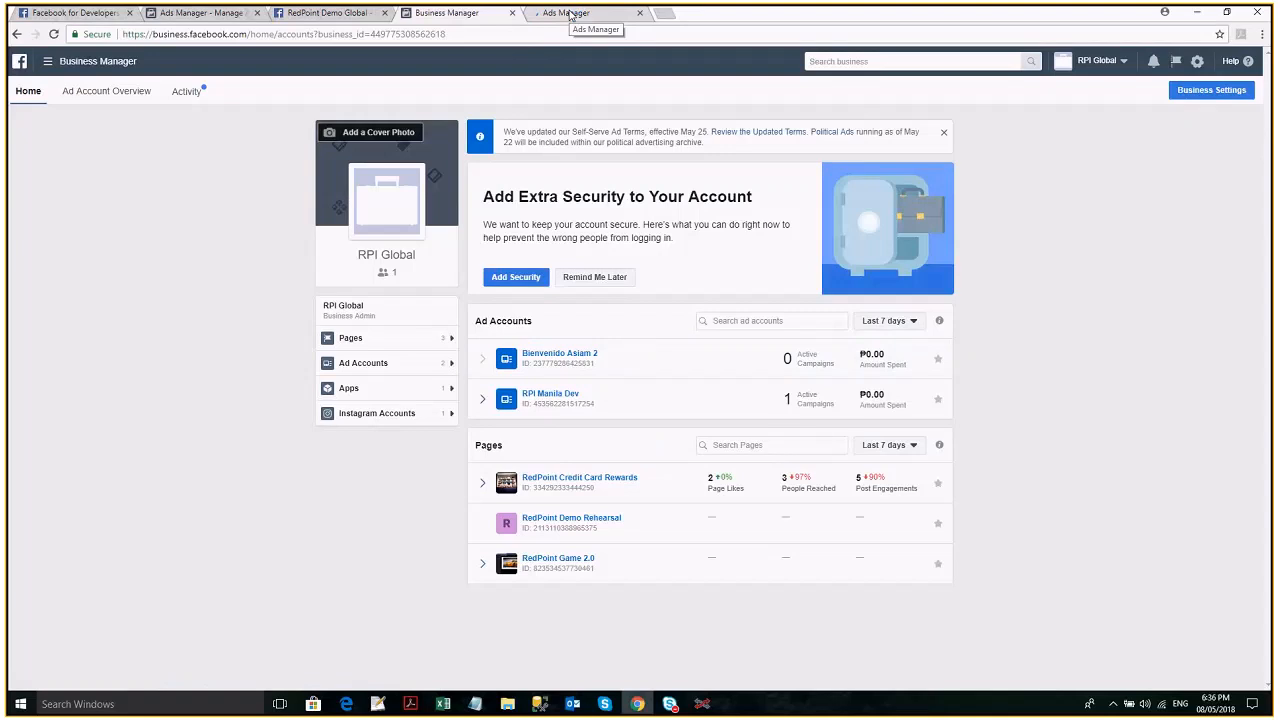
click(569, 13)
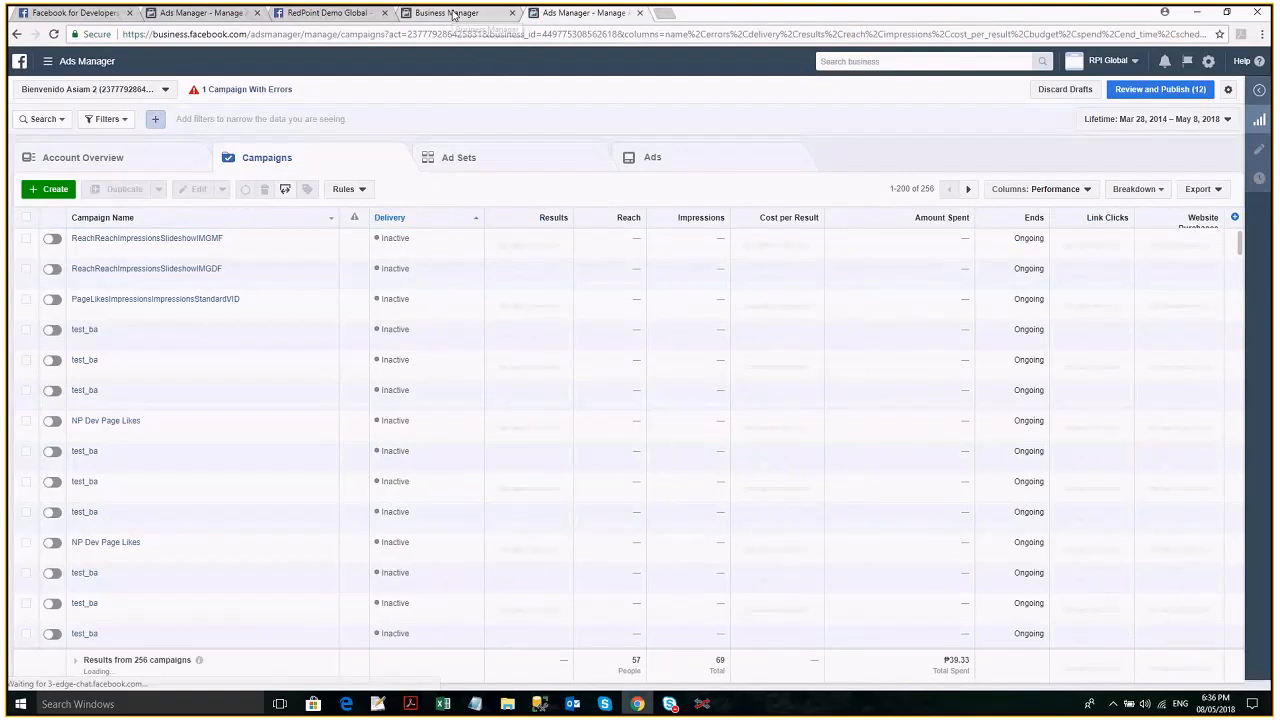
click(453, 13)
click(575, 12)
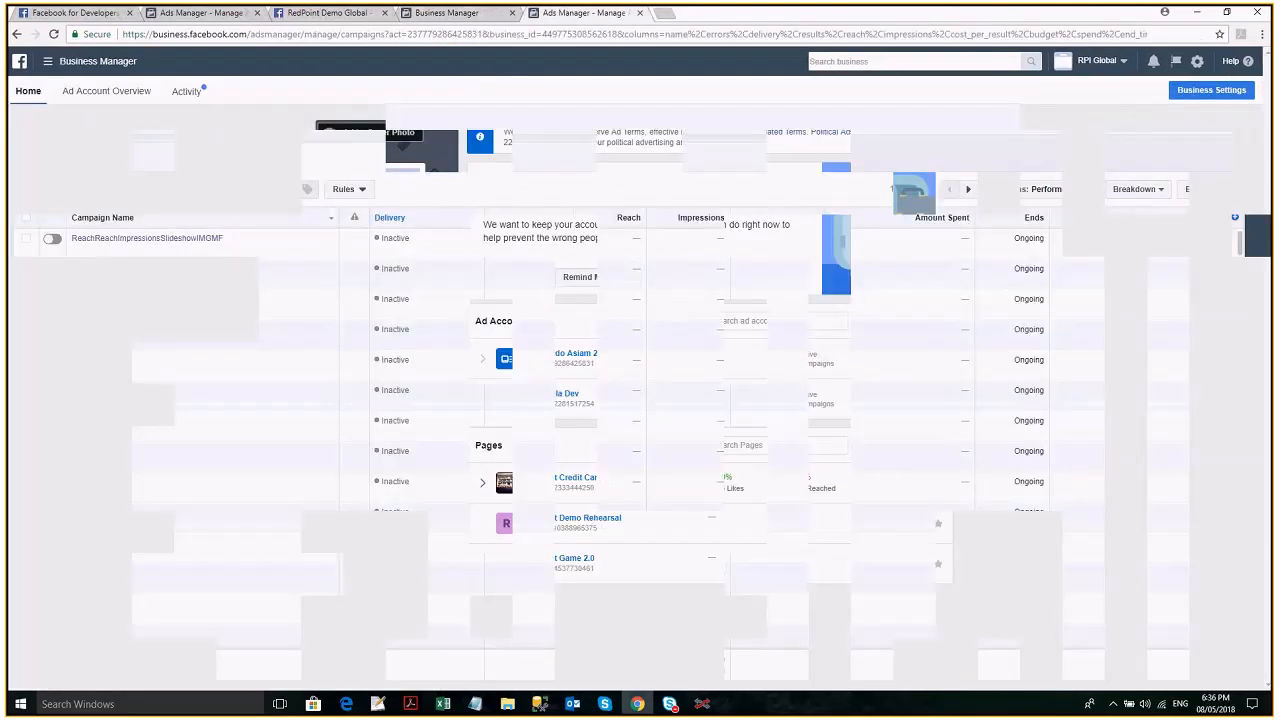
click(165, 90)
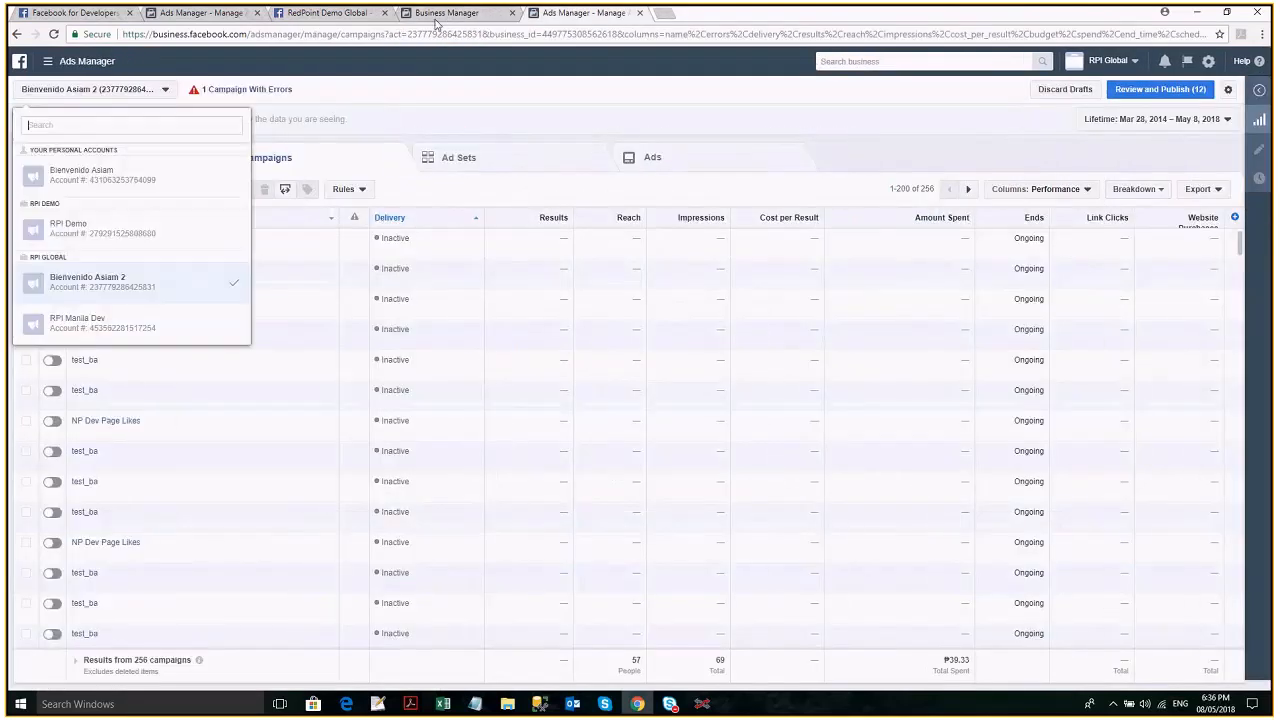
- Show RPI Global's apps in Business Manager and browse the full app list in Facebook for Developers
click(440, 13)
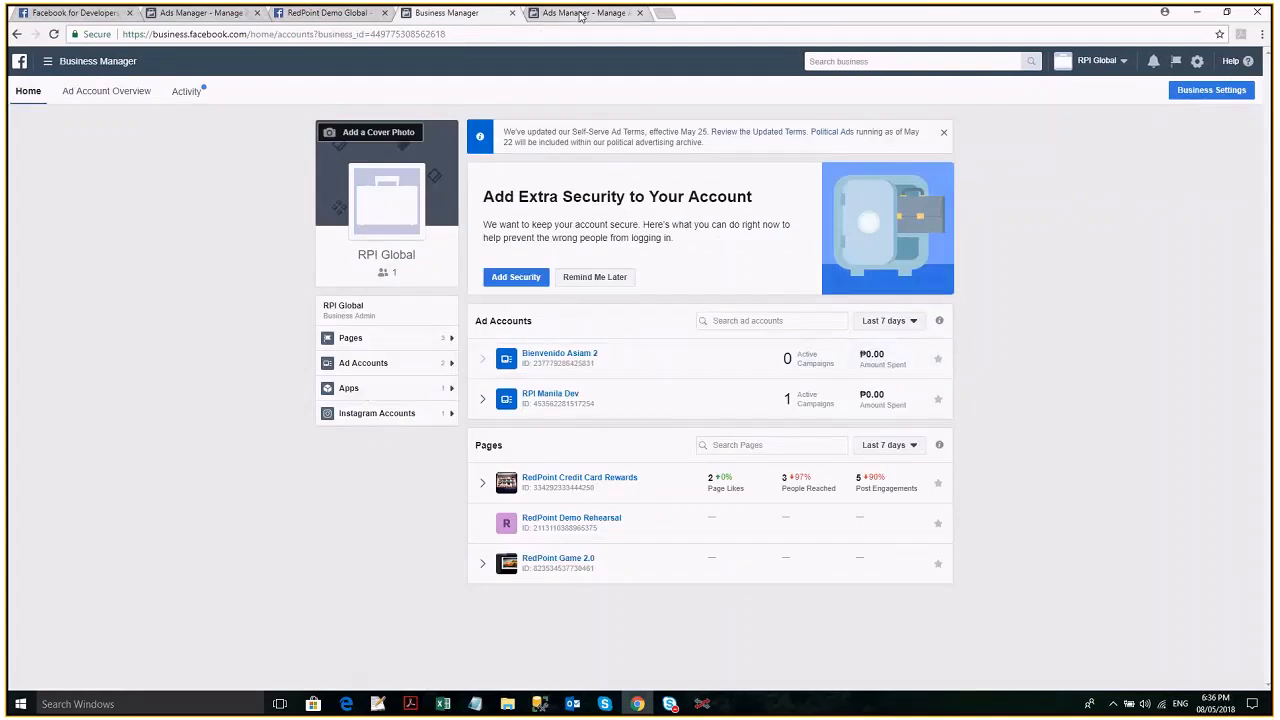
click(370, 392)
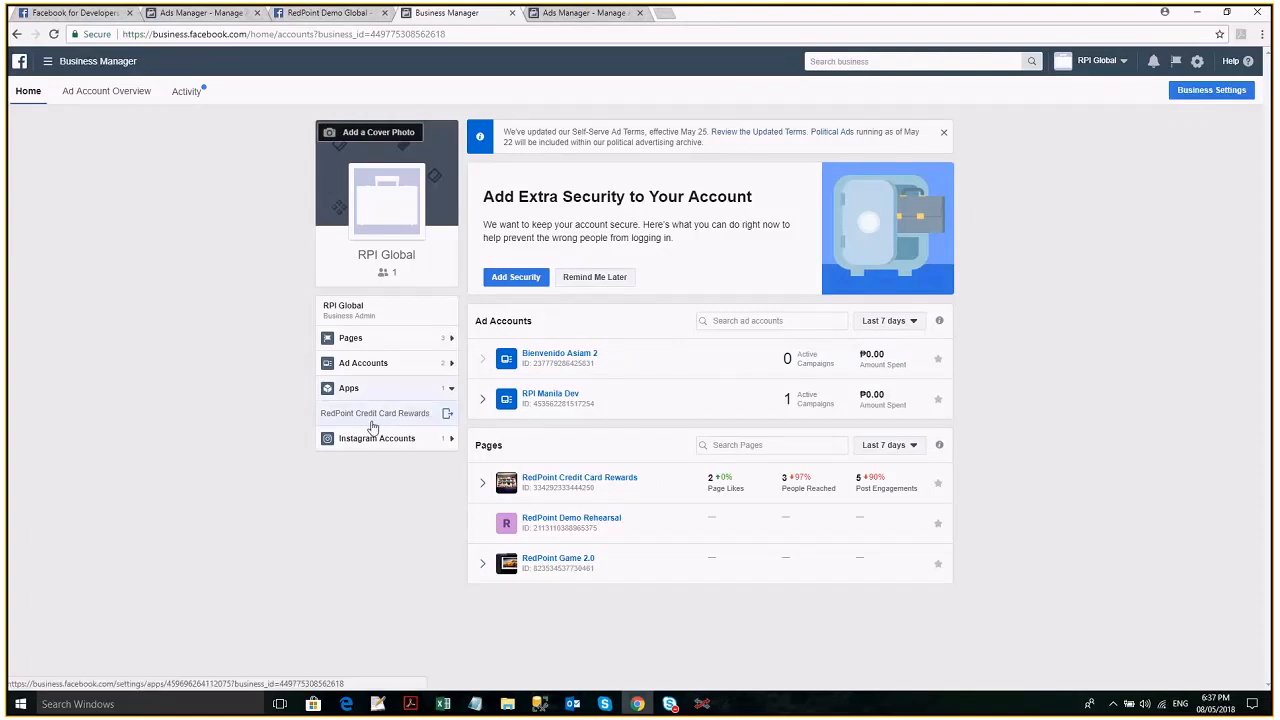
click(318, 13)
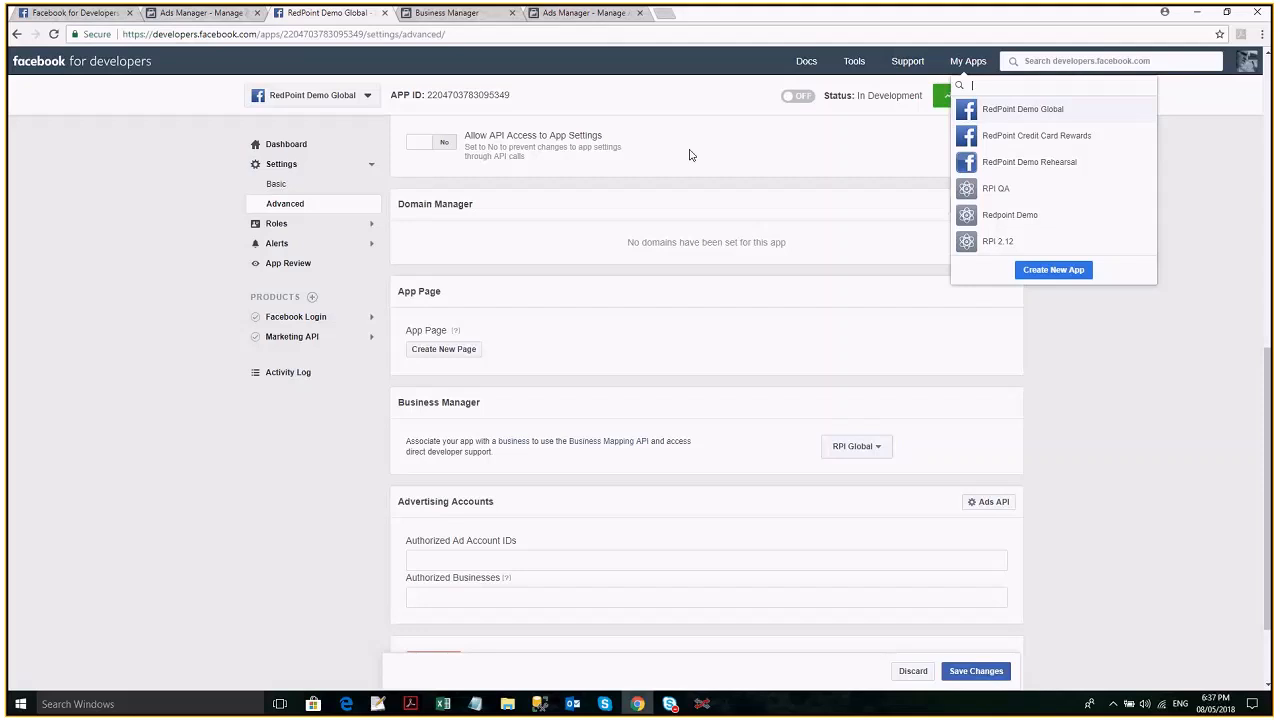
scroll(689, 155, up, 2)
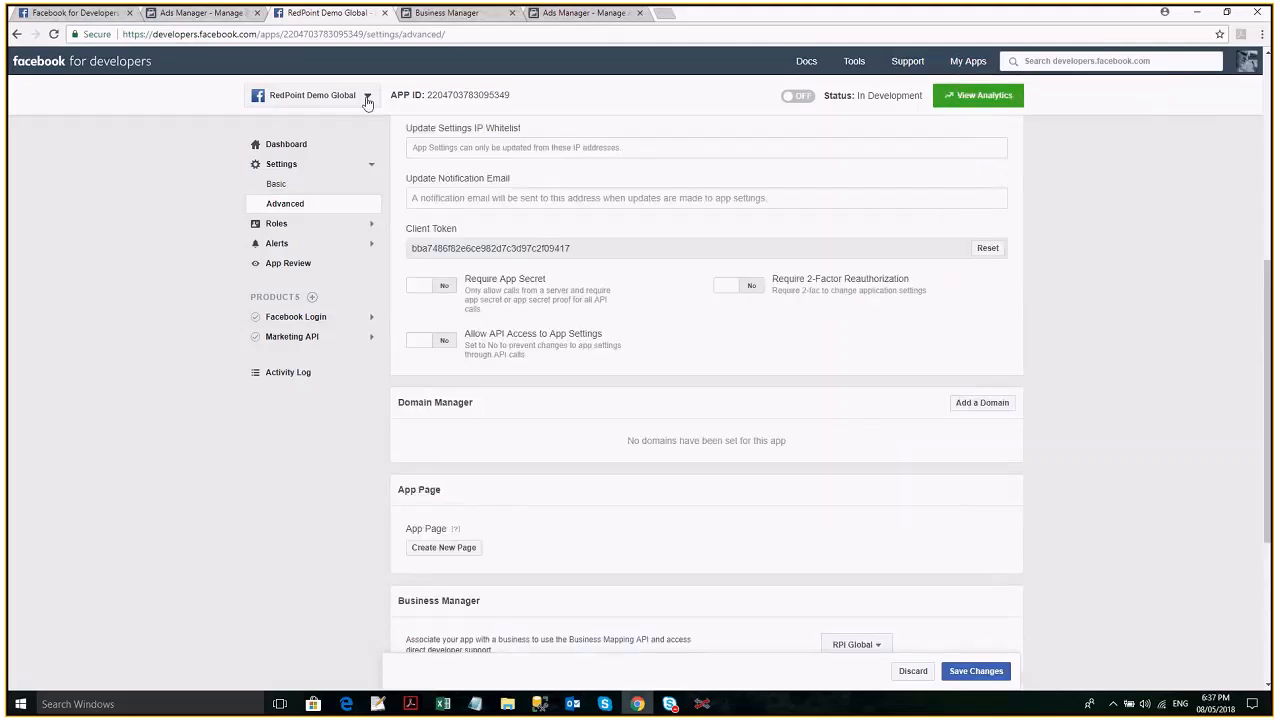
click(367, 101)
scroll(364, 183, down, 3)
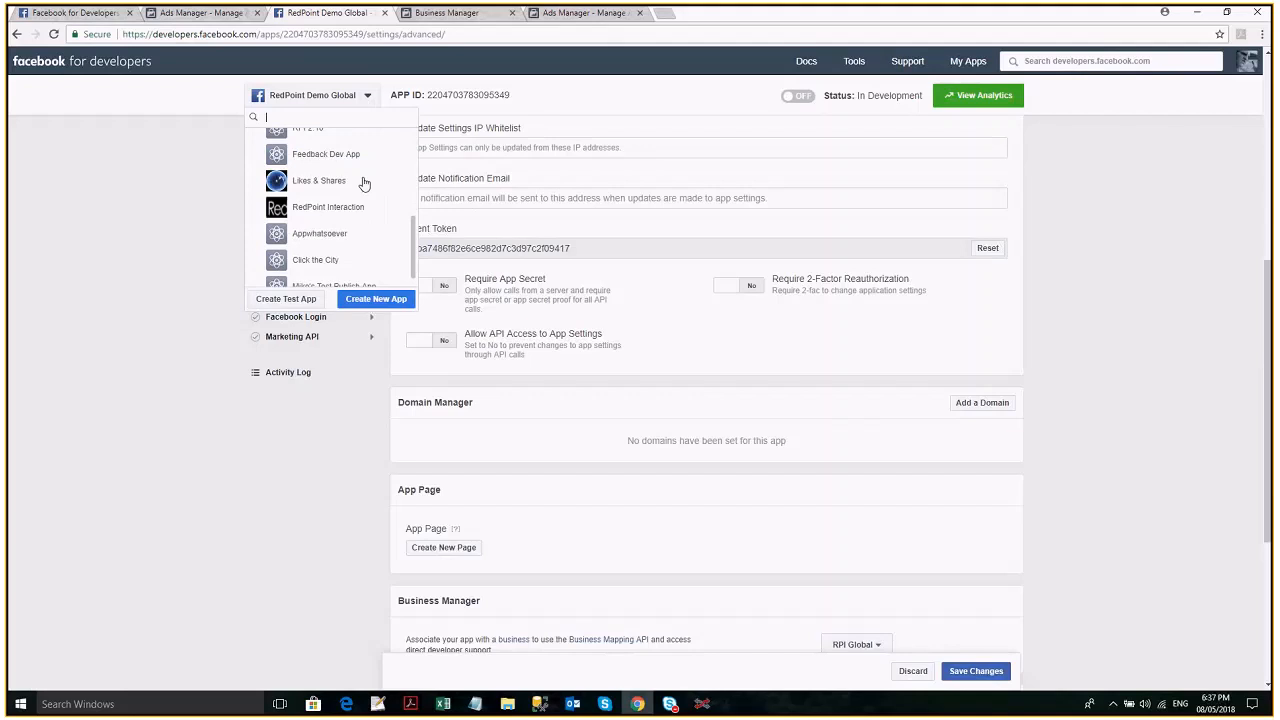
- Return to Business Manager and show RPI Global's Instagram accounts
click(490, 14)
click(490, 14)
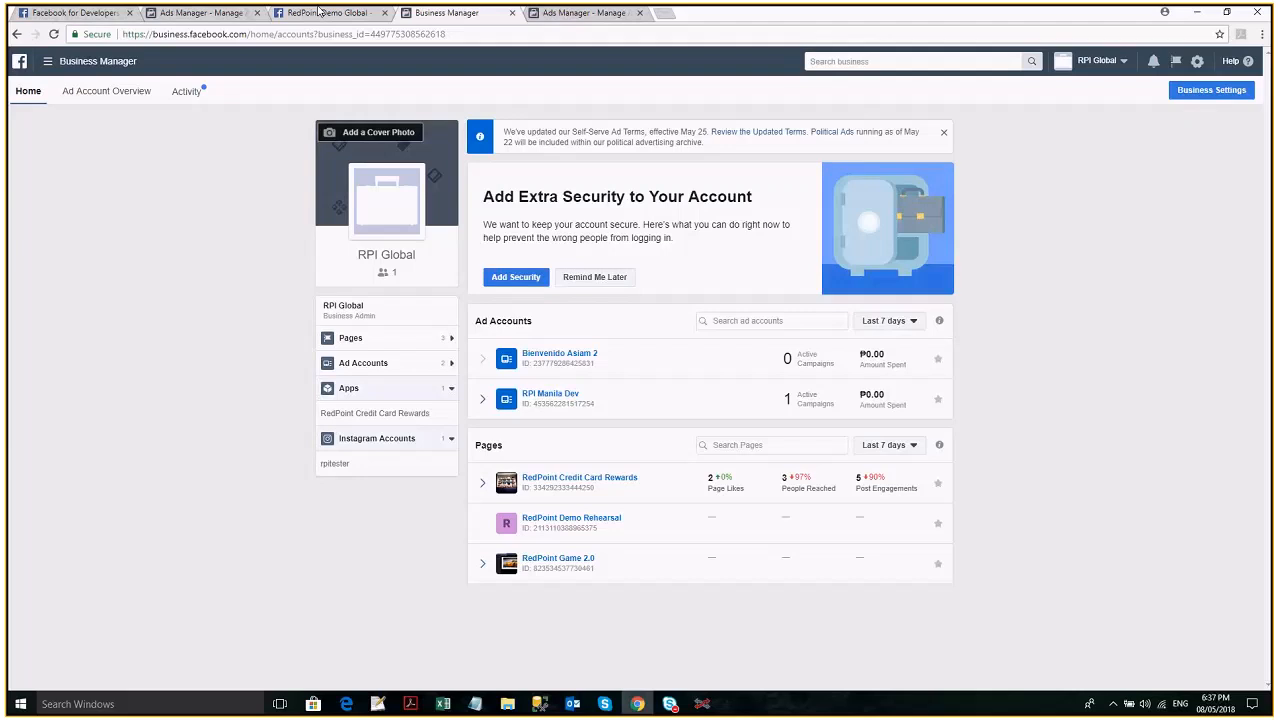
- Associate the RedPoint Demo Global app with the RPI Global business in the app's advanced settings and save the changes
click(320, 12)
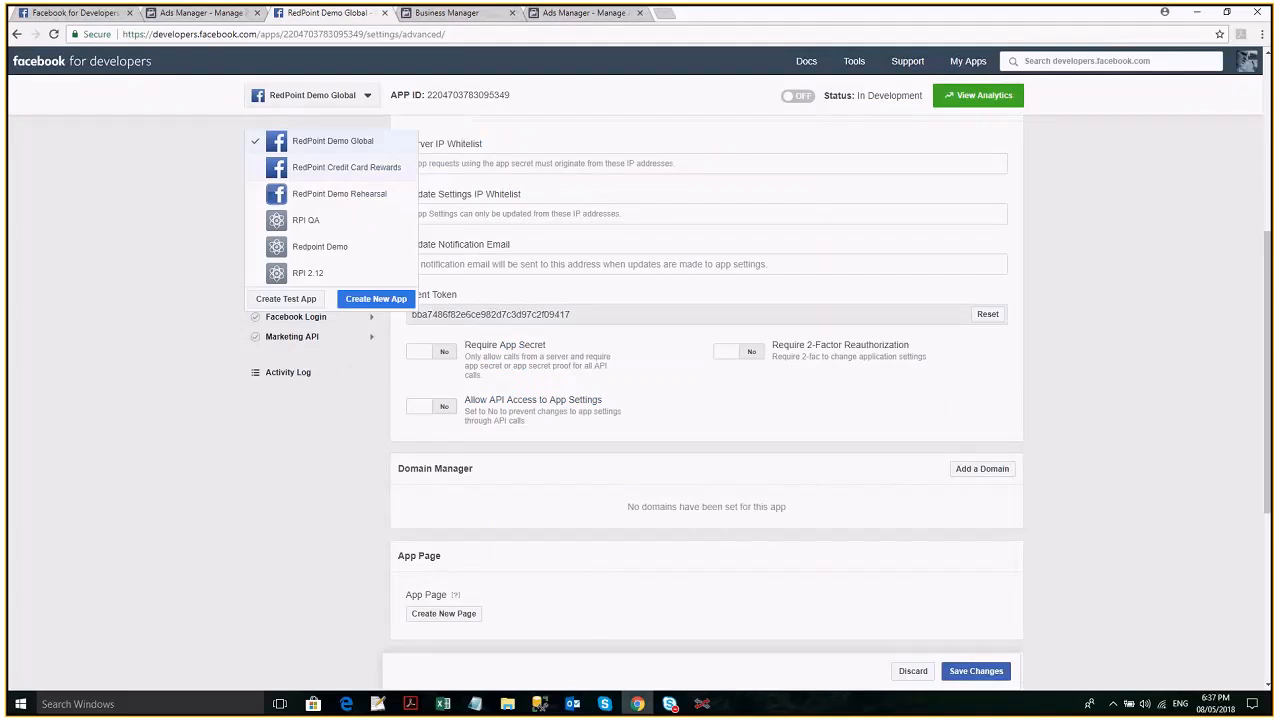
scroll(557, 506, down, 4)
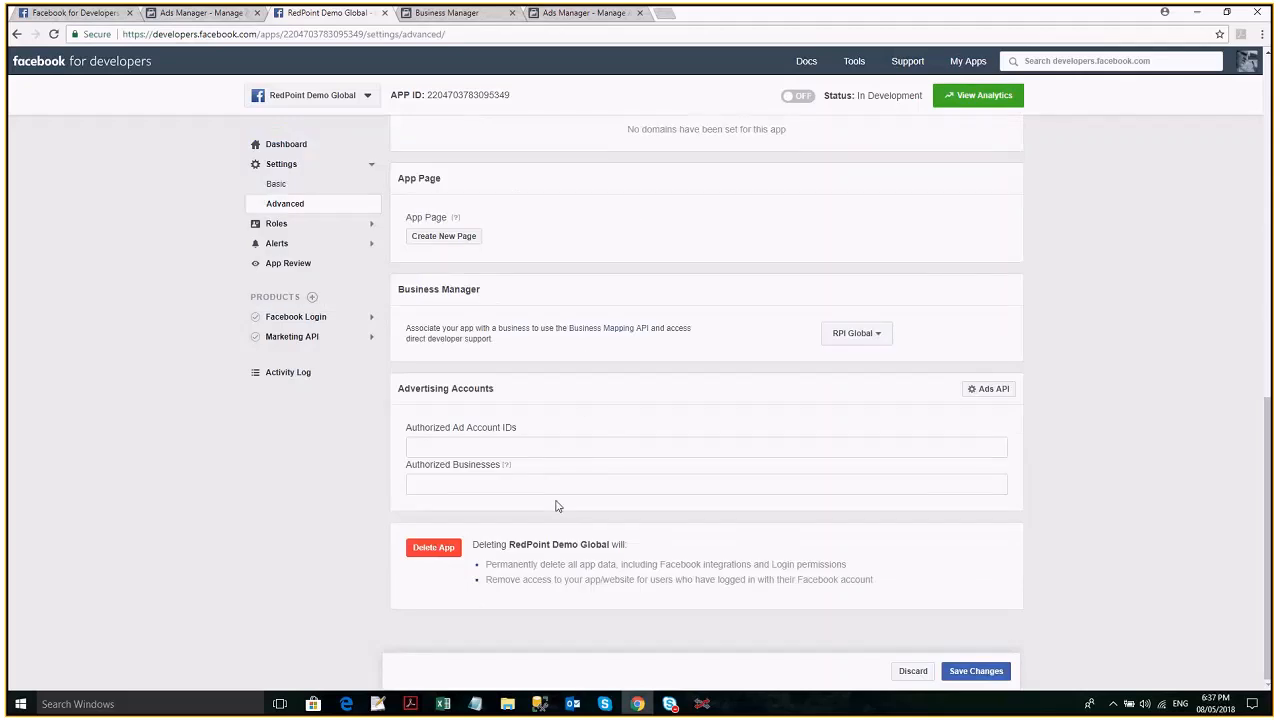
scroll(557, 506, up, 1)
click(878, 402)
click(990, 672)
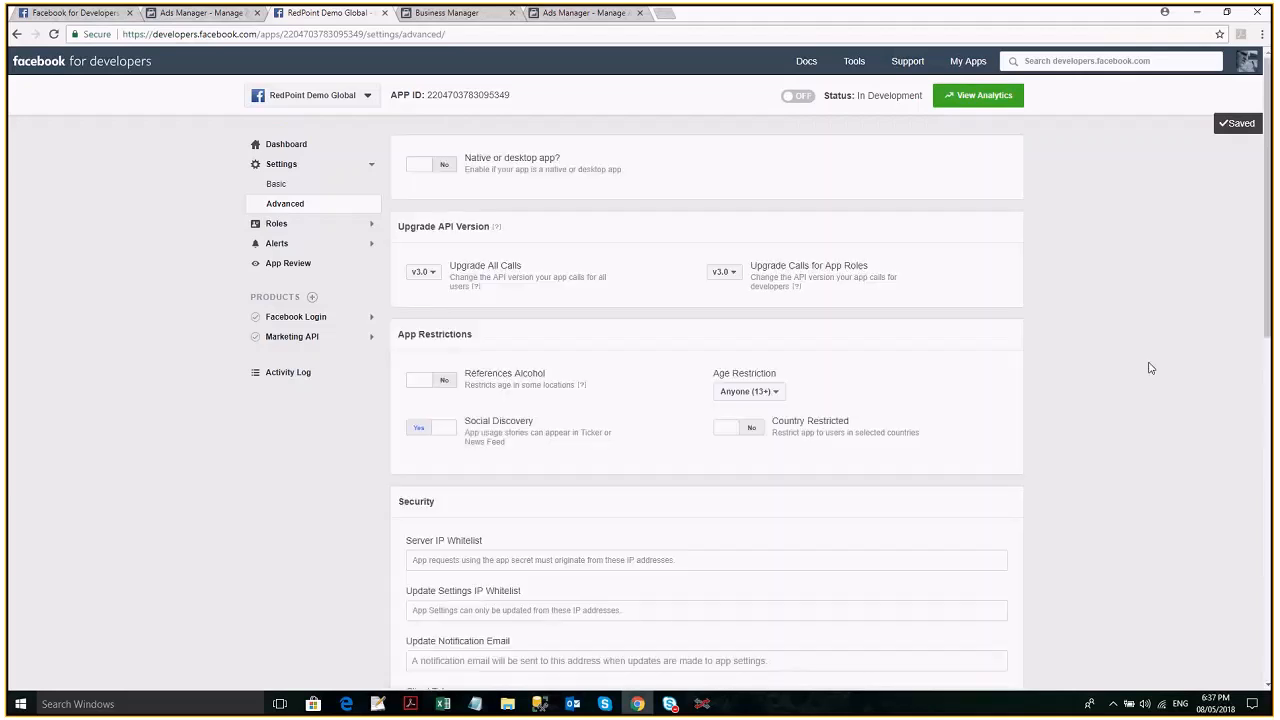
scroll(470, 400, down, 10)
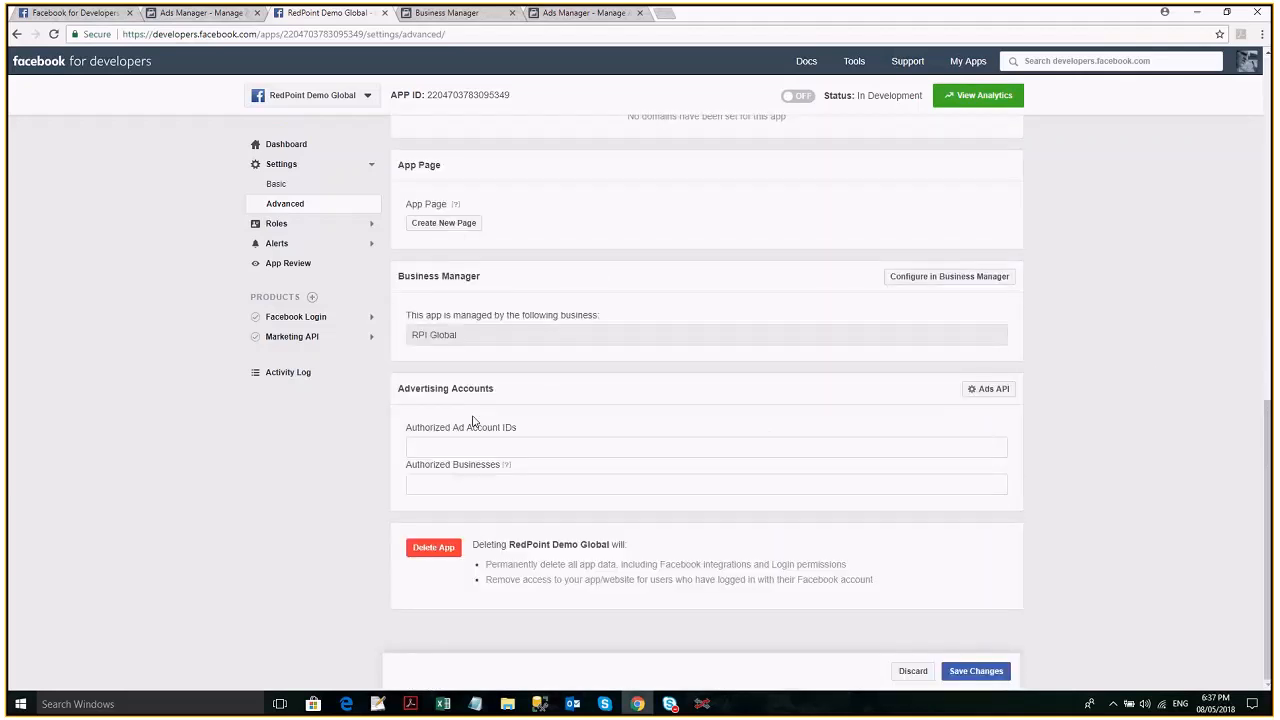
- Show RPI Global's ad accounts in Business Manager and return to the app's Authorized Ad Account IDs setting
key(ctrl+Tab)
click(405, 365)
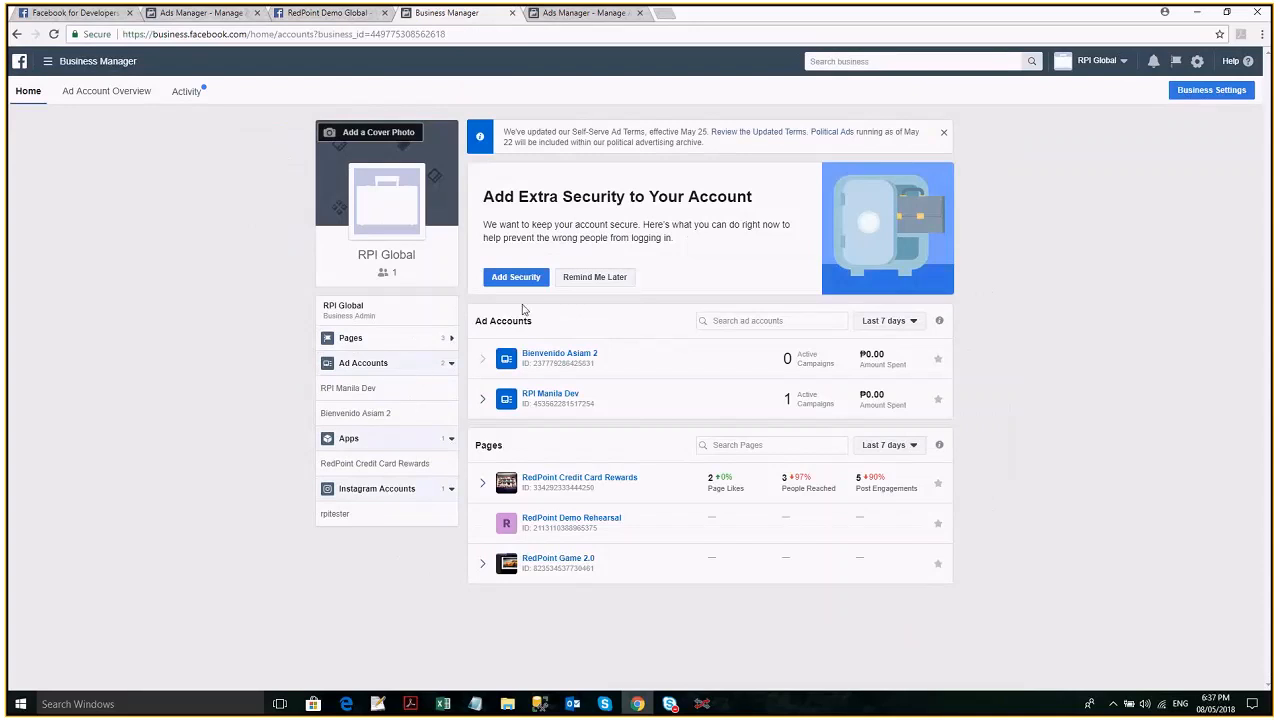
key(ctrl+shift+Tab)
click(443, 447)
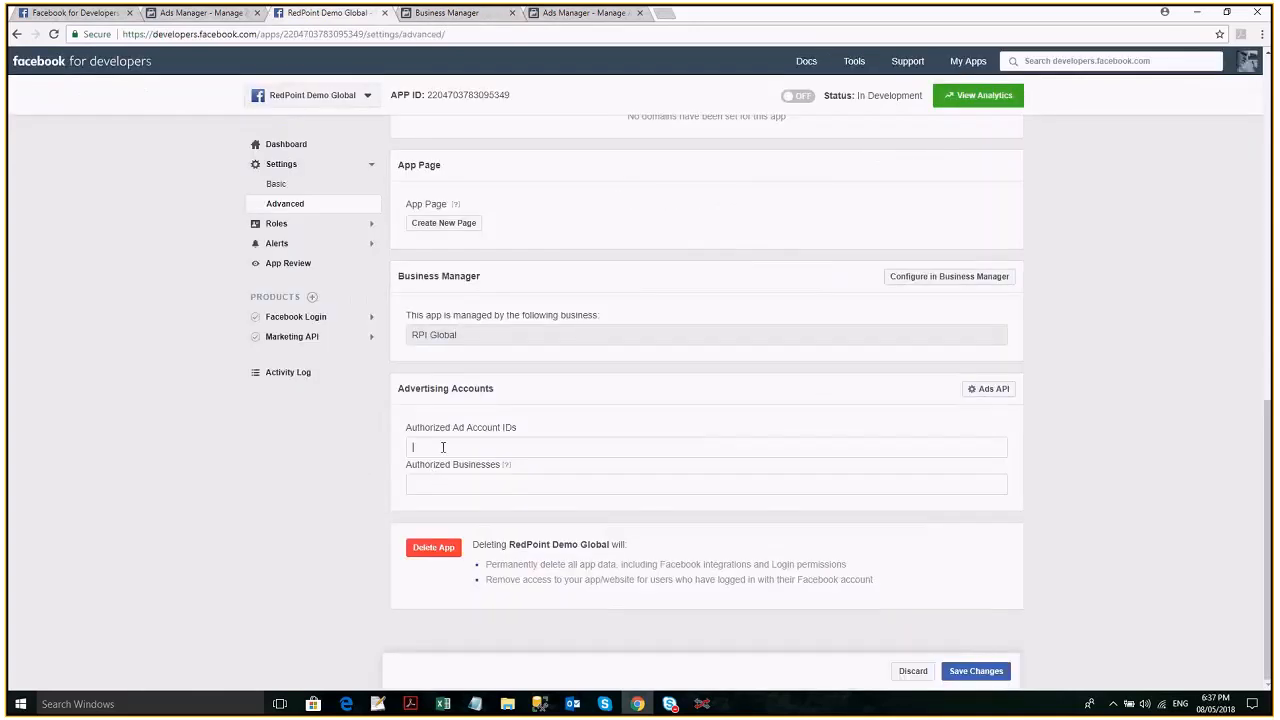
- View the RedPoint Demo Global app's Roles, Alerts inbox and App Review pages
click(298, 224)
click(297, 245)
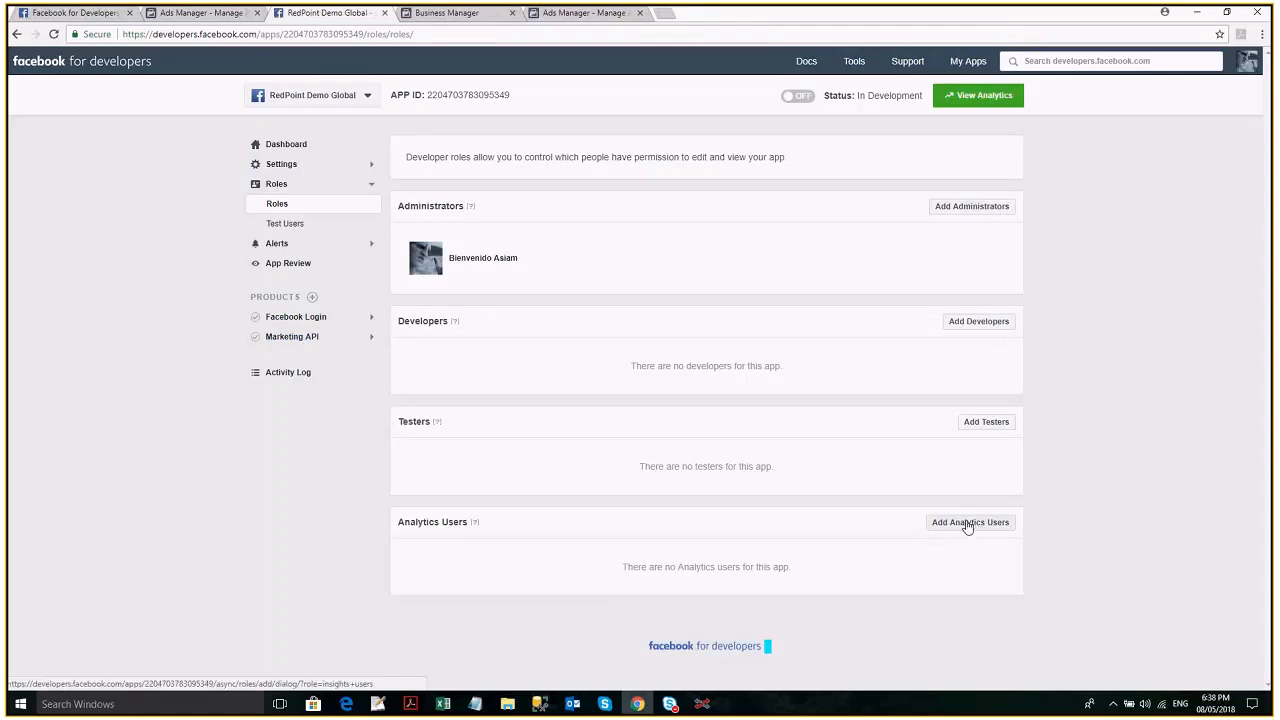
click(294, 246)
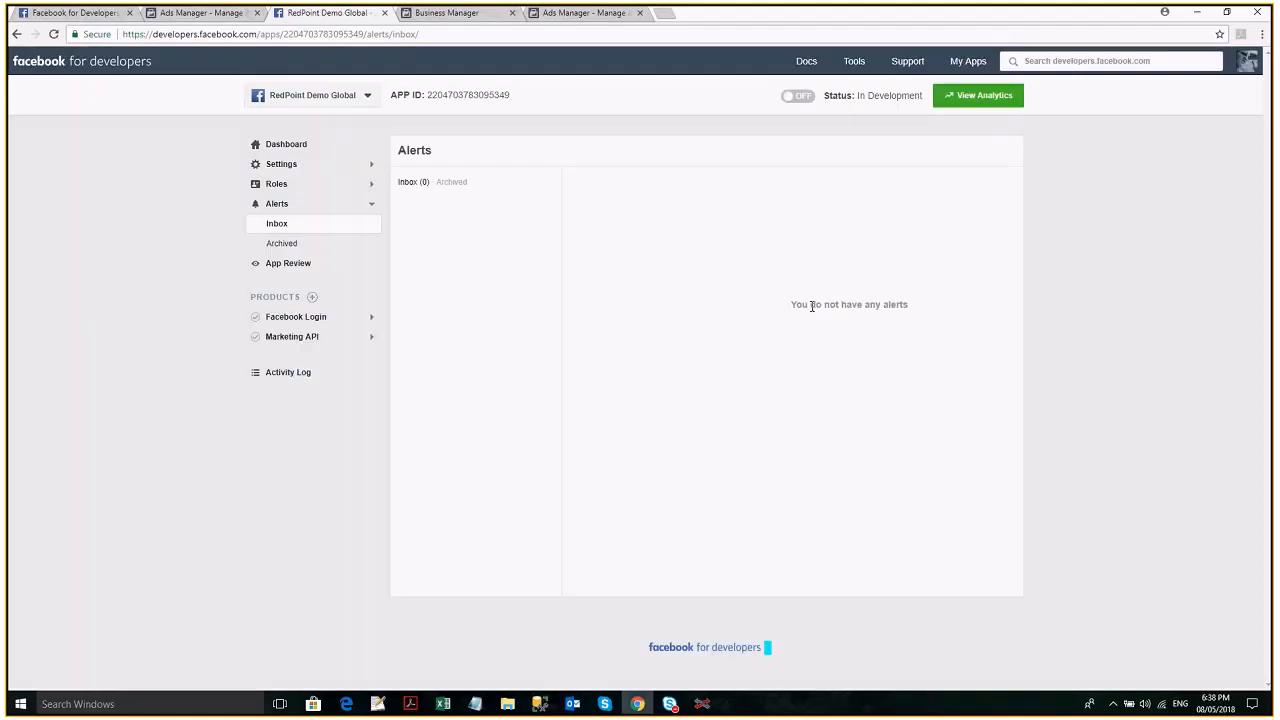
click(300, 268)
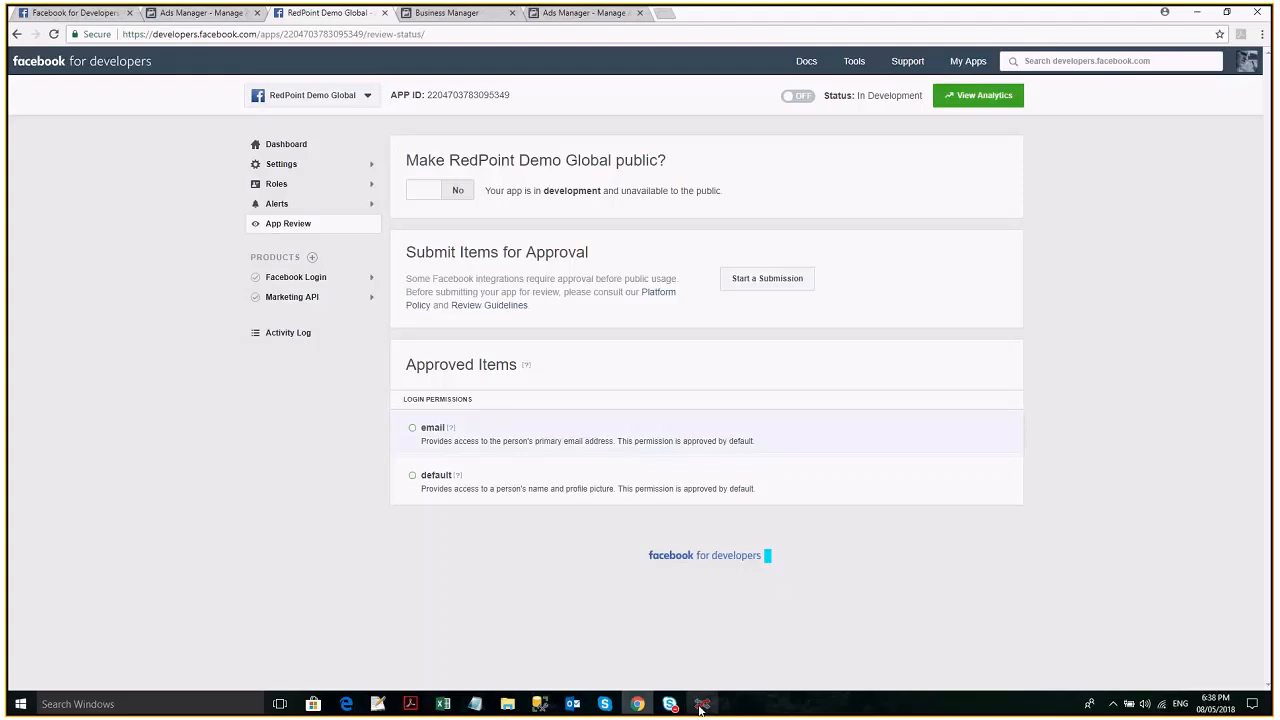
- Switch to RedPoint Interaction to check the Facebook Marketing 5 channel's app permissions, and return to the browser
click(701, 705)
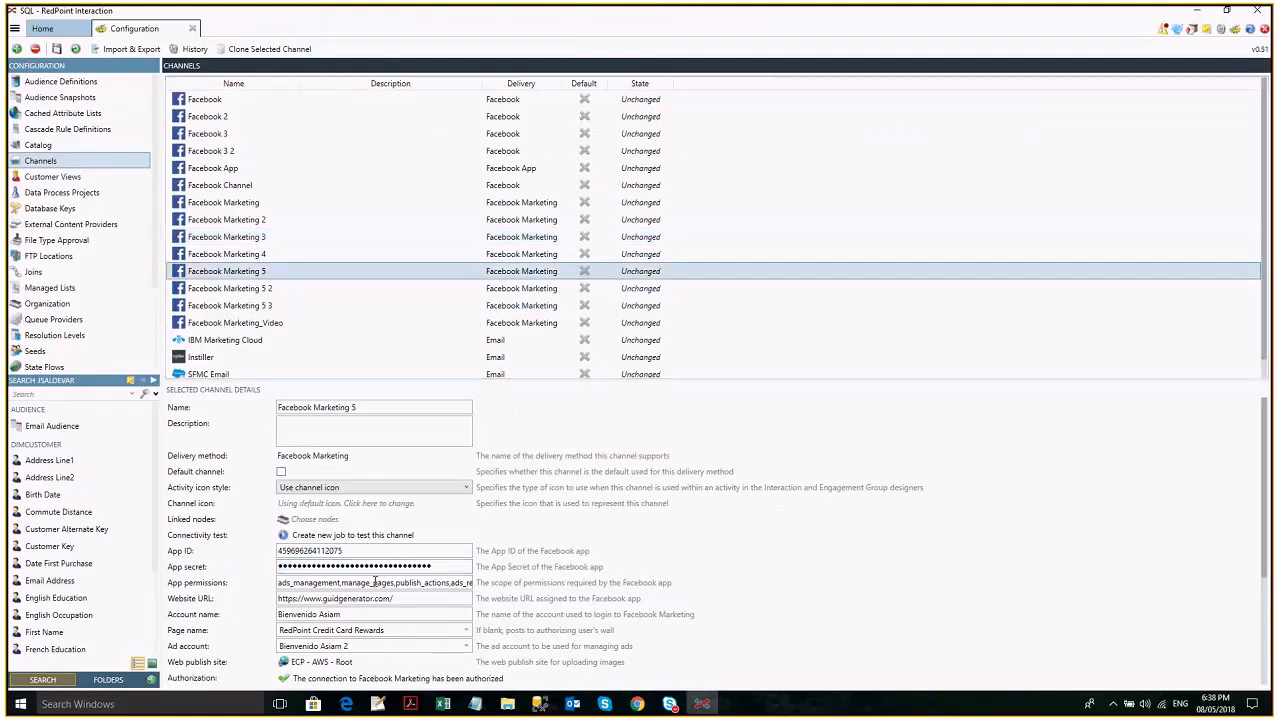
click(374, 582)
click(637, 704)
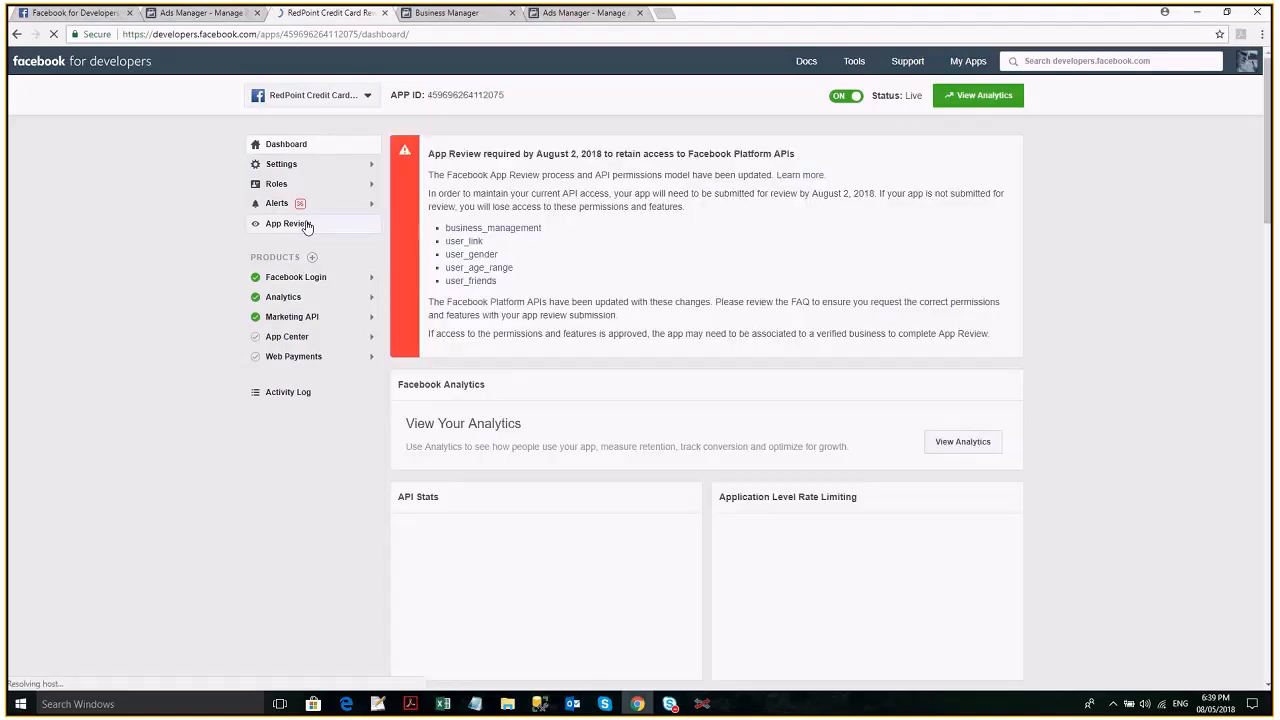
- Examine the current submission and approved items on the RedPoint Credit Card Rewards app's App Review page
click(305, 224)
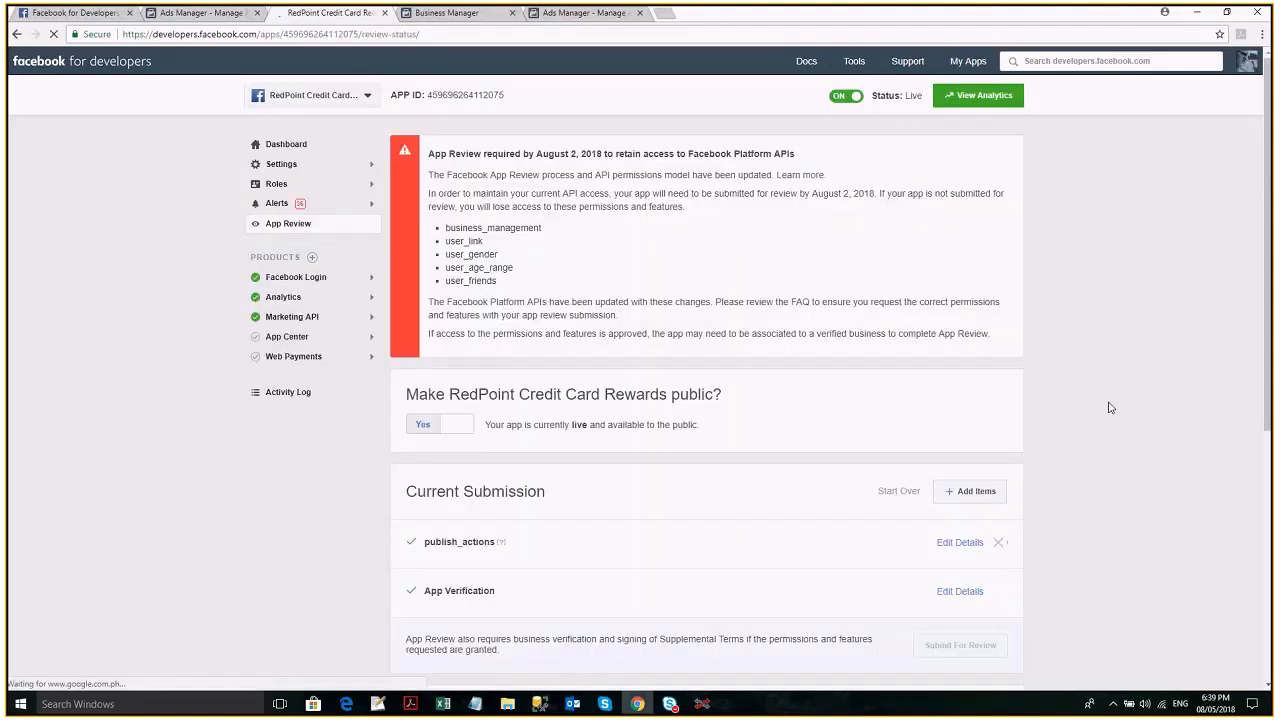
scroll(1115, 407, down, 1)
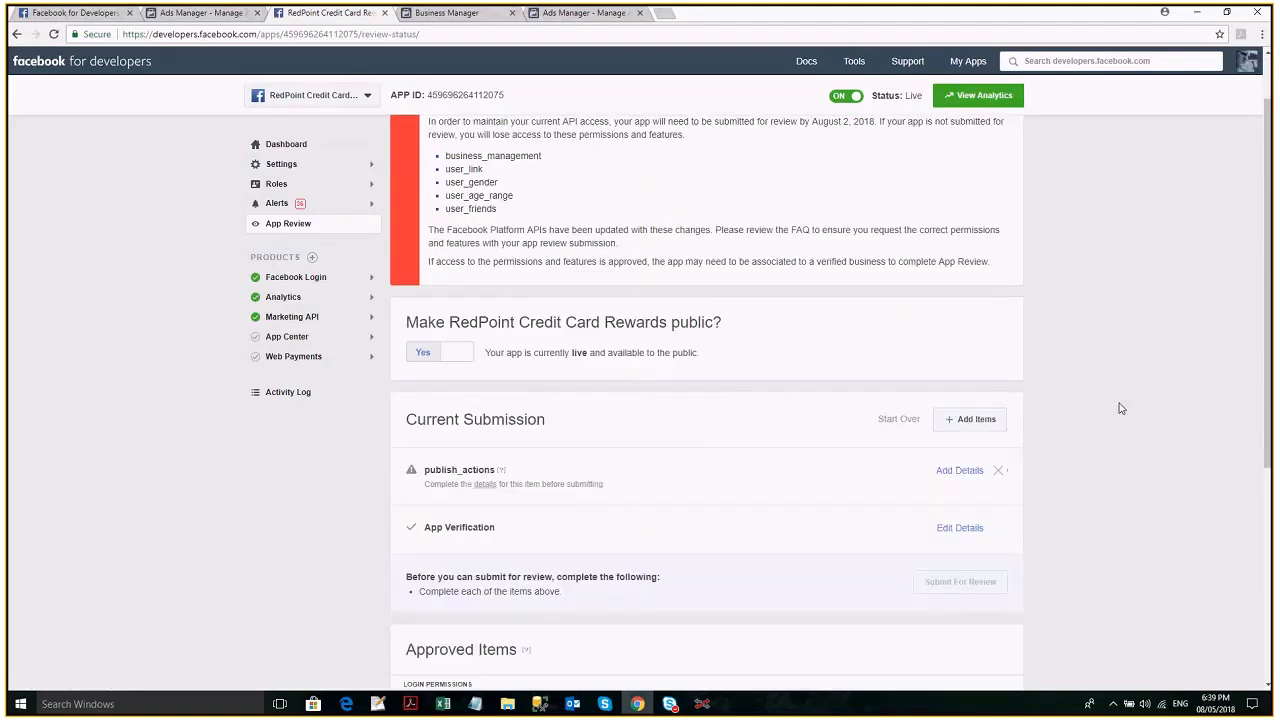
scroll(1121, 408, down, 2)
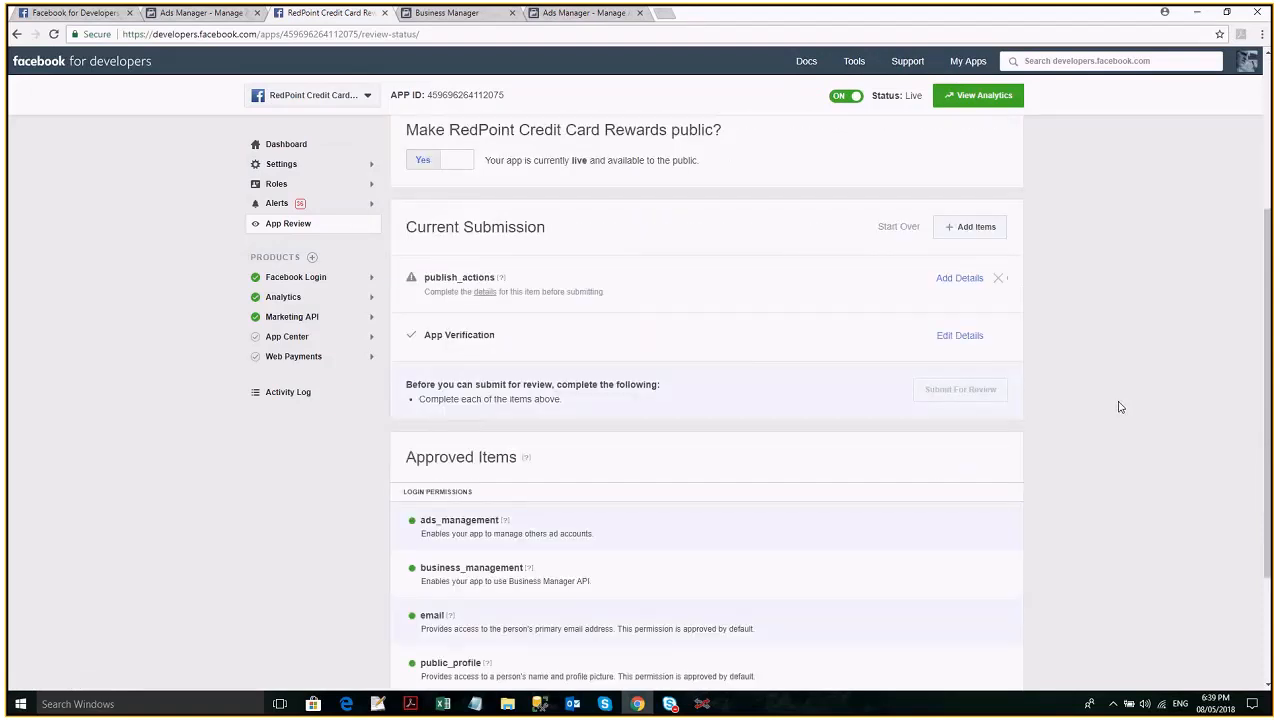
scroll(1120, 407, down, 2)
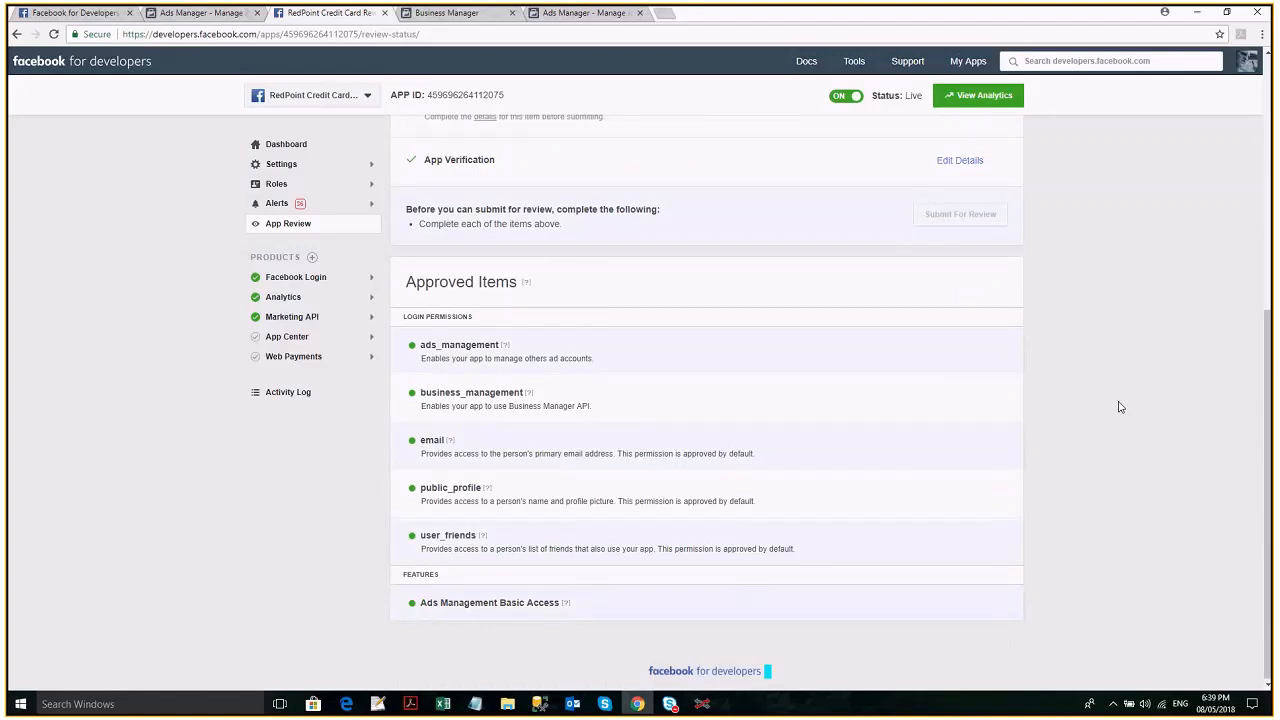
triple_click(566, 280)
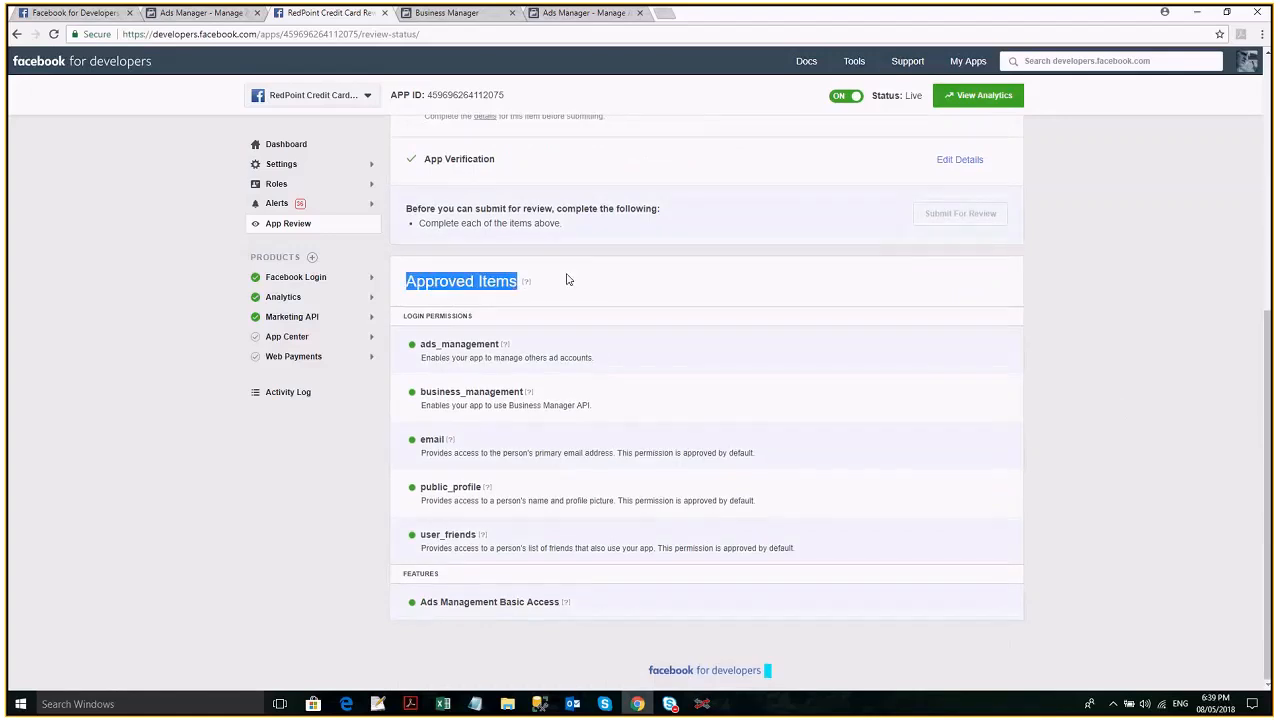
drag(566, 280, 782, 447)
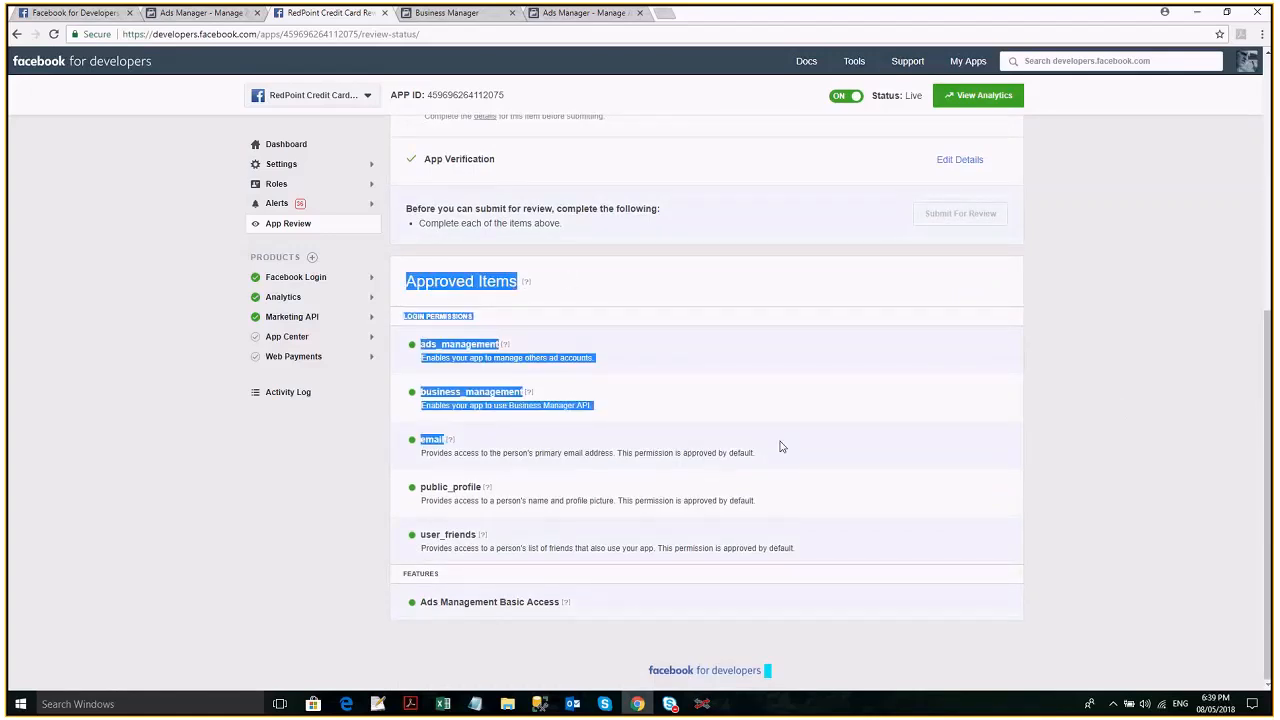
drag(782, 447, 881, 601)
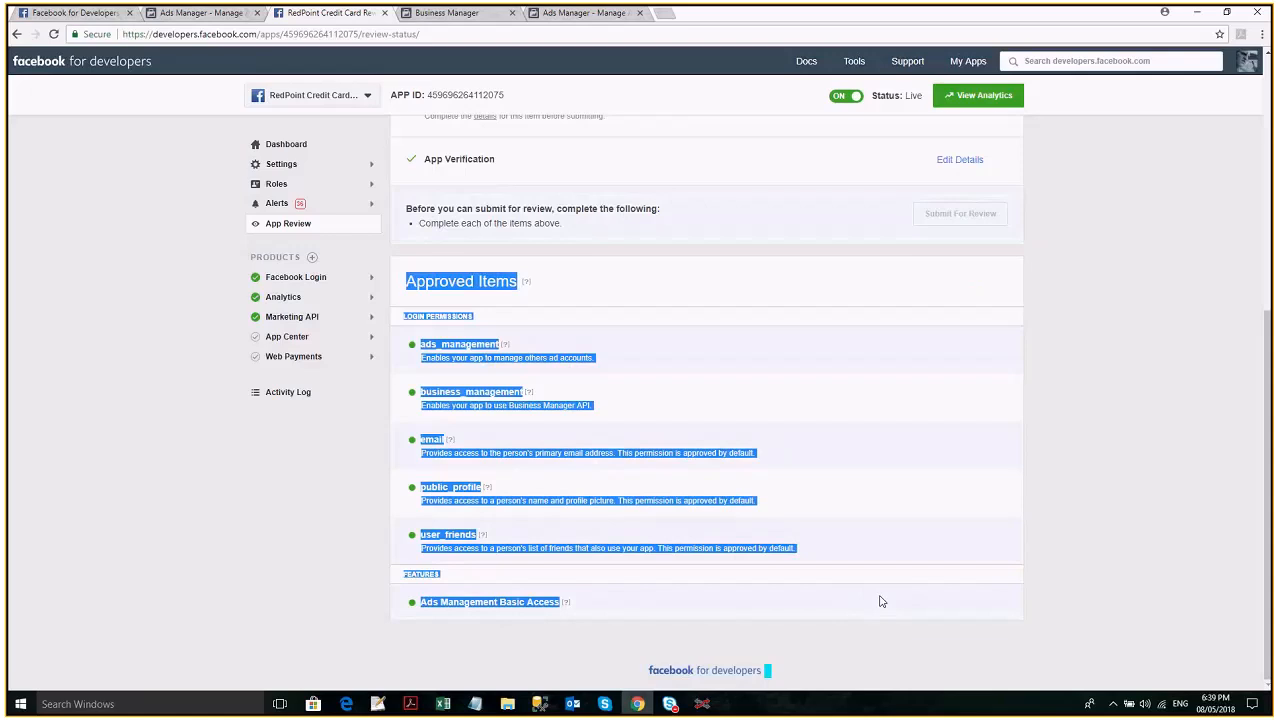
scroll(979, 543, up, 1)
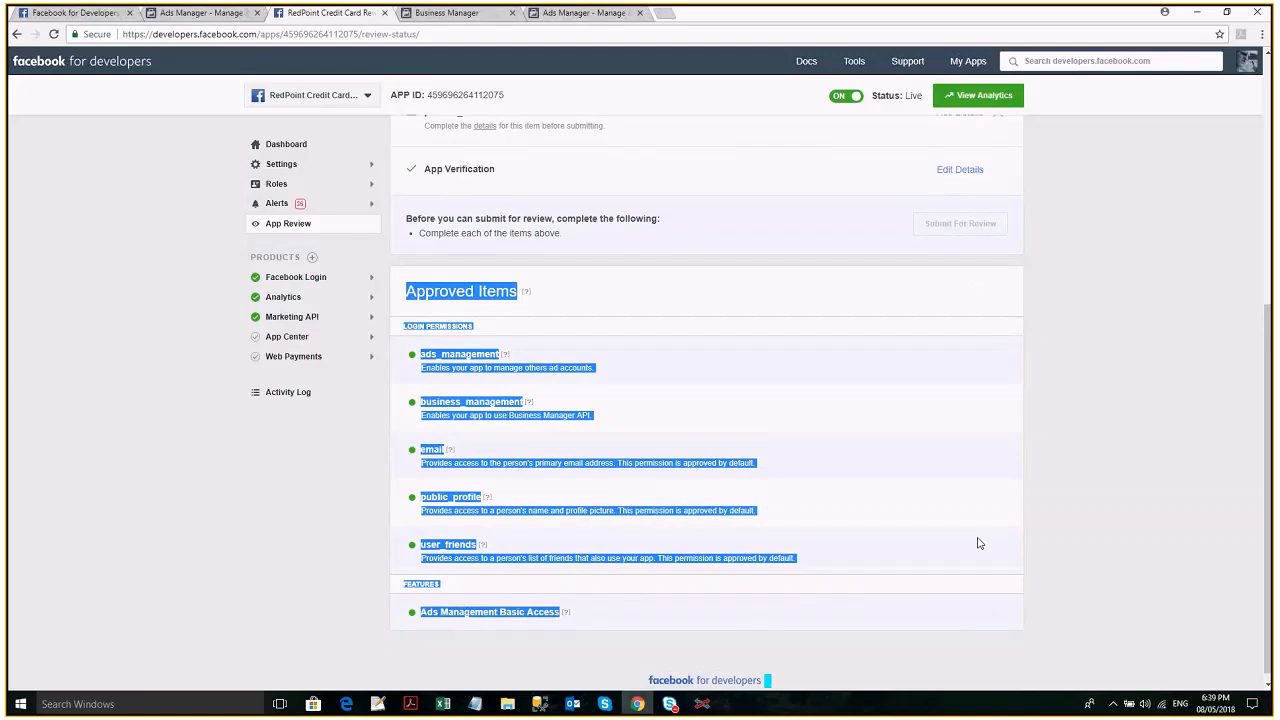
scroll(501, 331, up, 3)
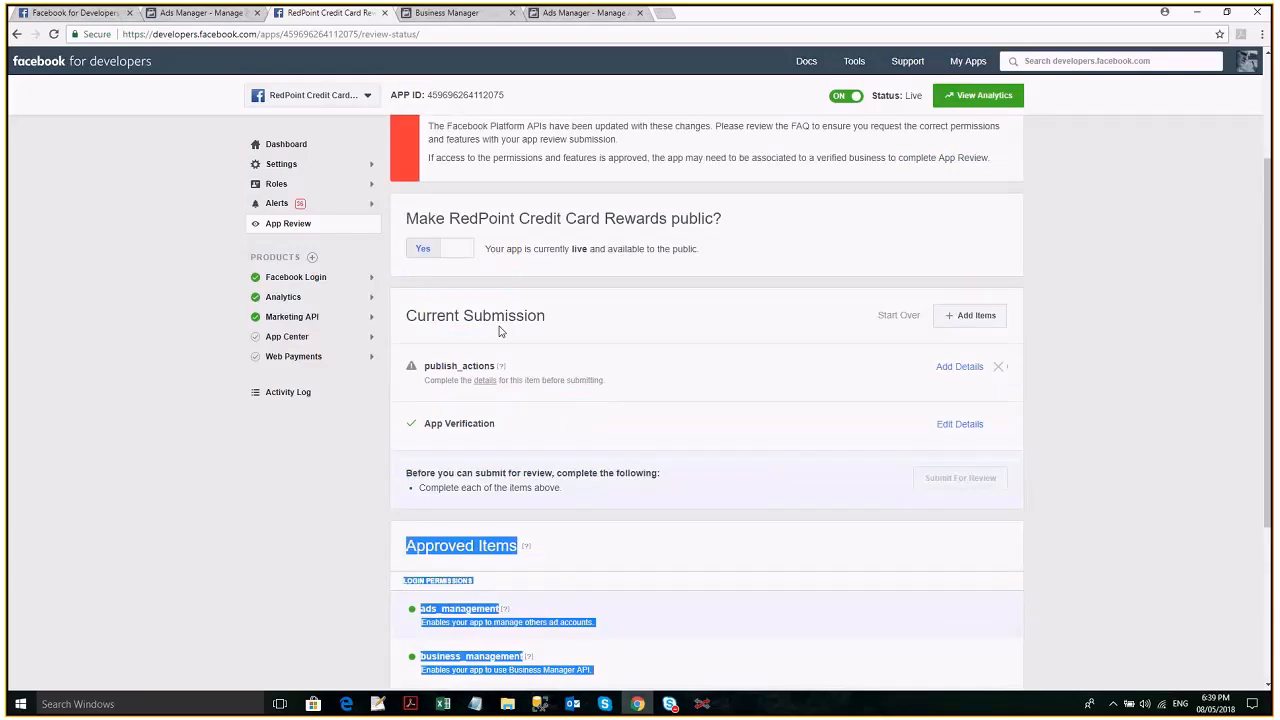
click(259, 118)
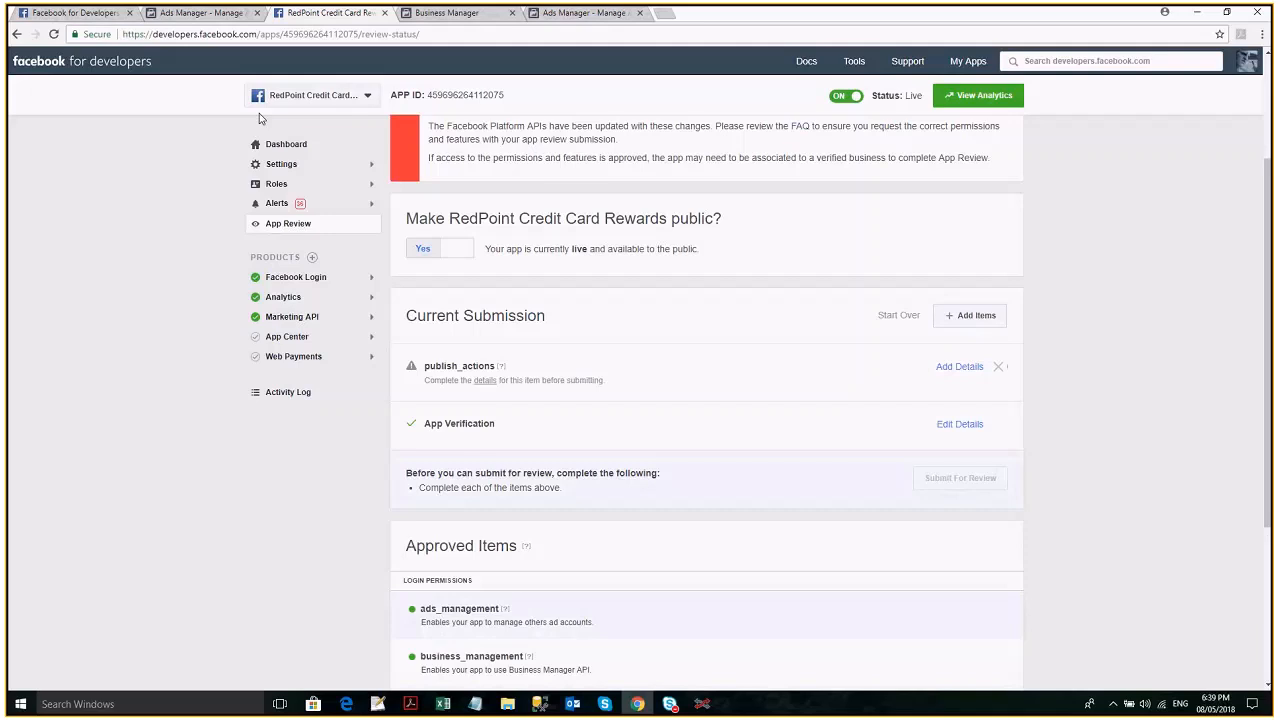
- Switch back to the RedPoint Demo Global app and show its App Review page
scroll(259, 118, up, 1)
click(313, 95)
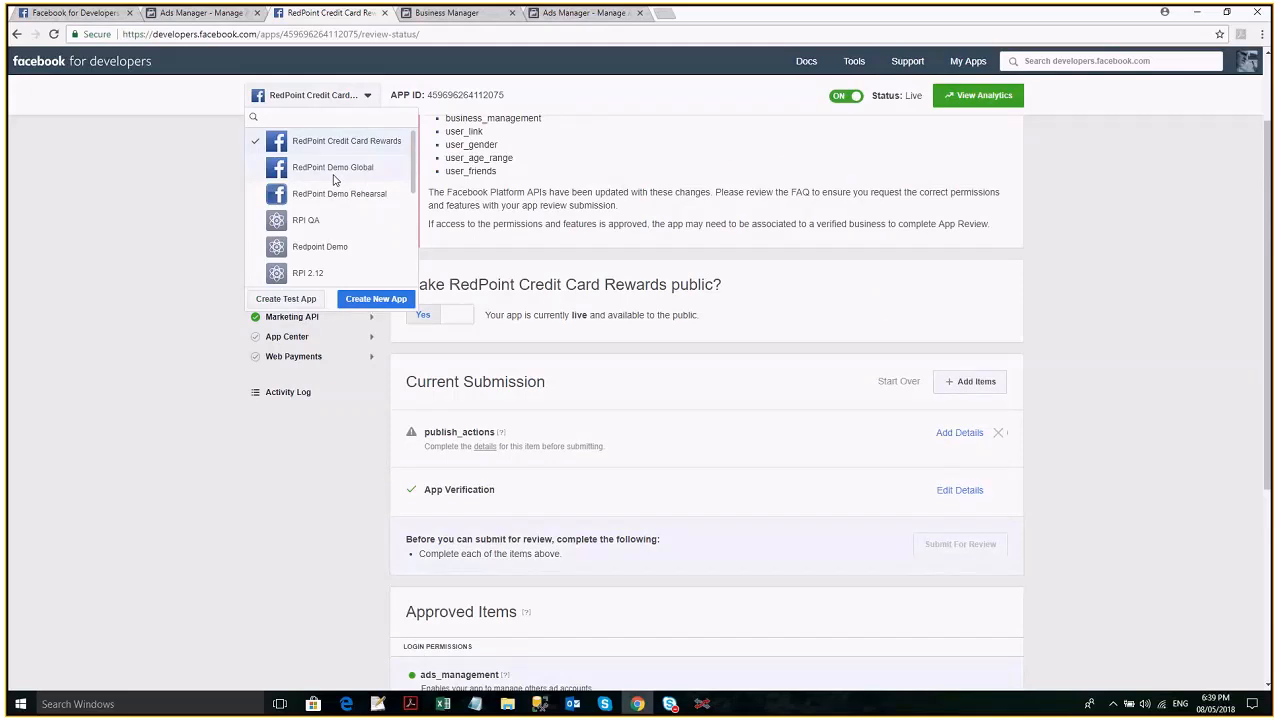
click(335, 170)
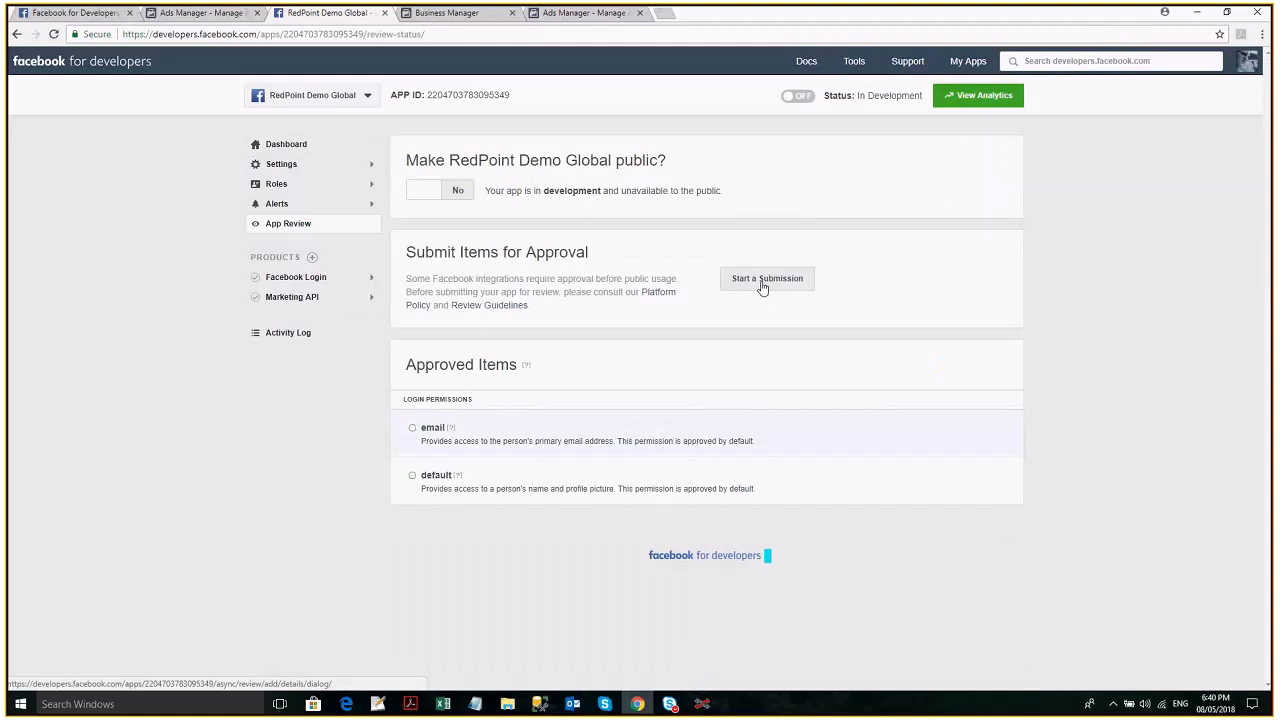
- Start a review submission, select manage_pages, user_friends, Ads Management Basic Access and publish_pages, and cancel the item selection
click(762, 287)
click(687, 652)
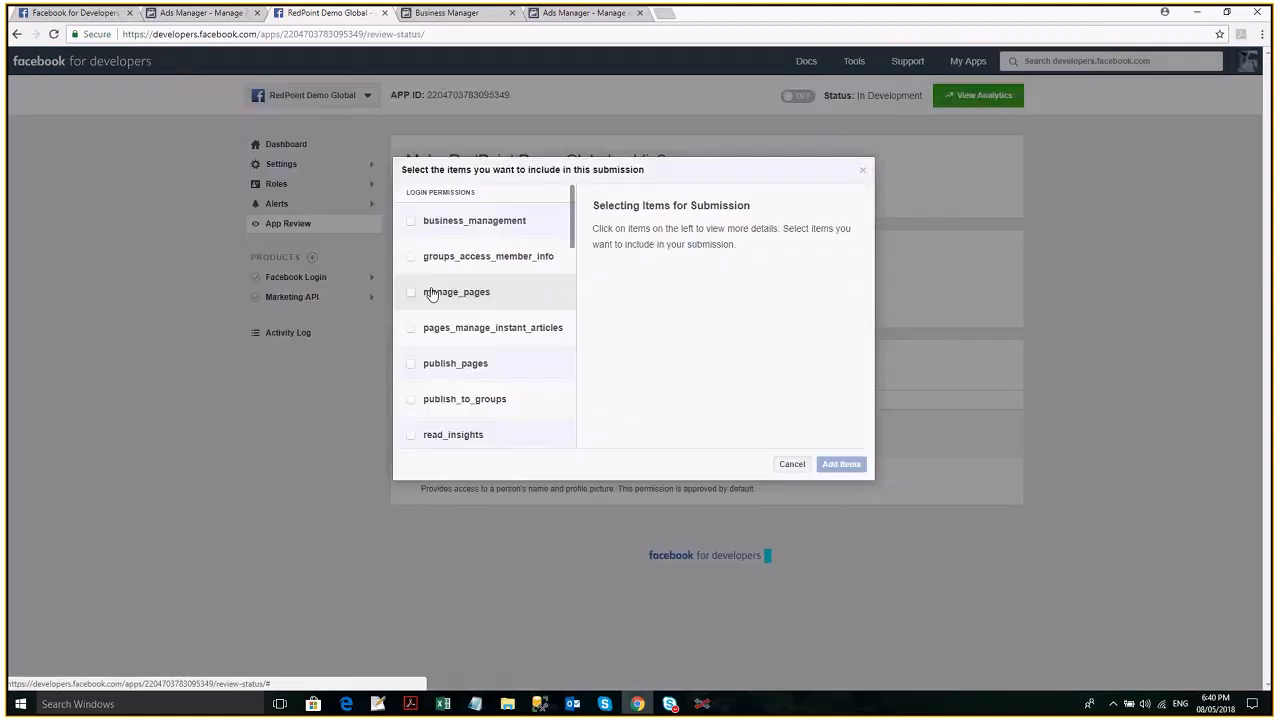
click(431, 292)
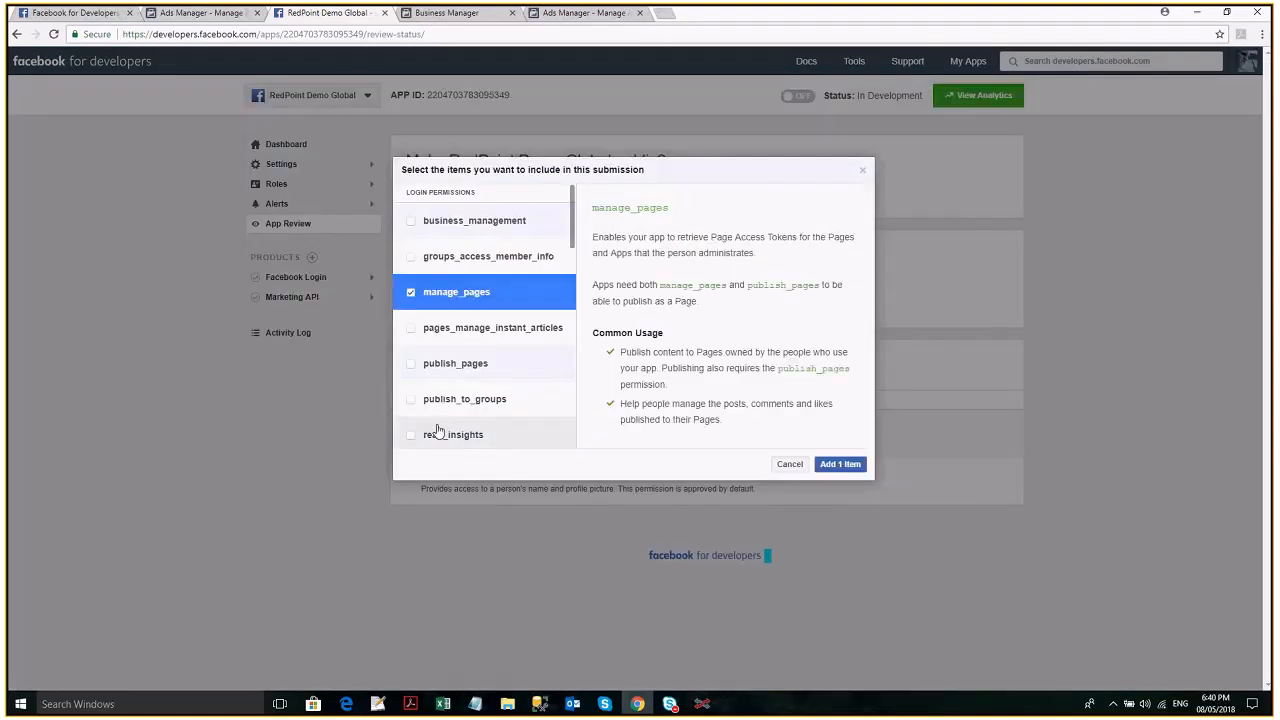
scroll(440, 420, down, 1)
scroll(440, 410, down, 3)
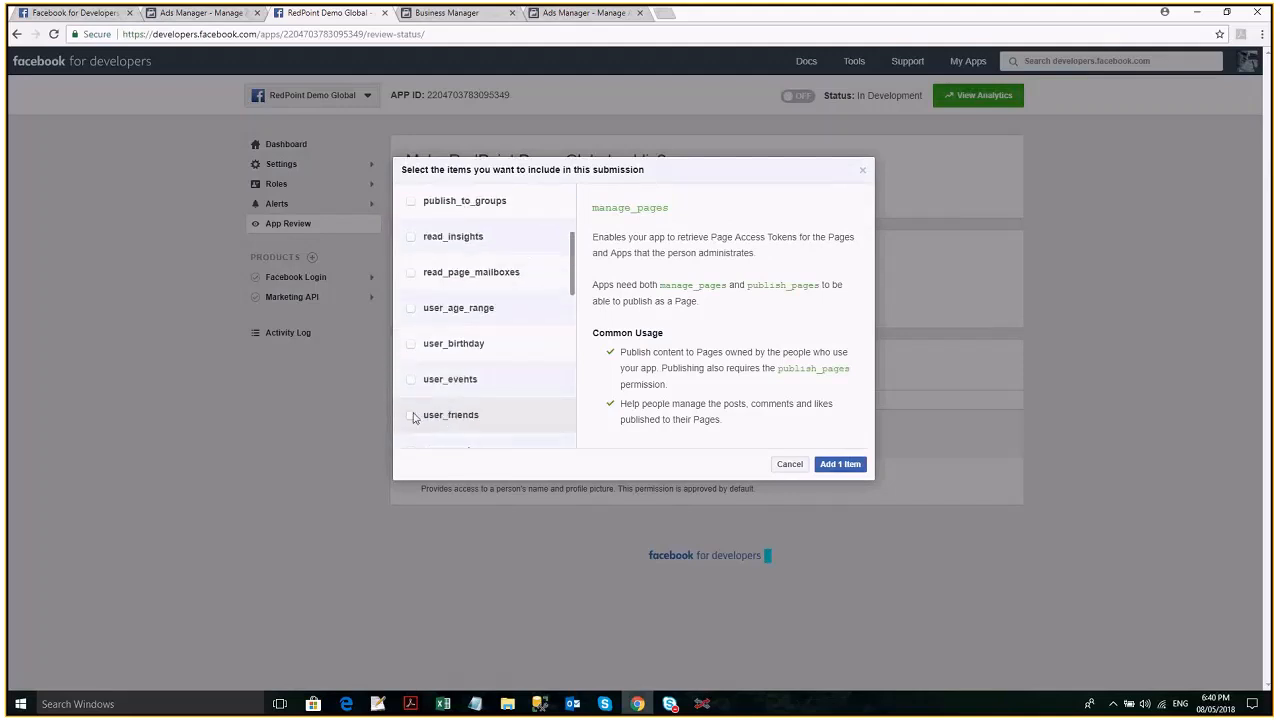
click(414, 417)
scroll(443, 401, down, 3)
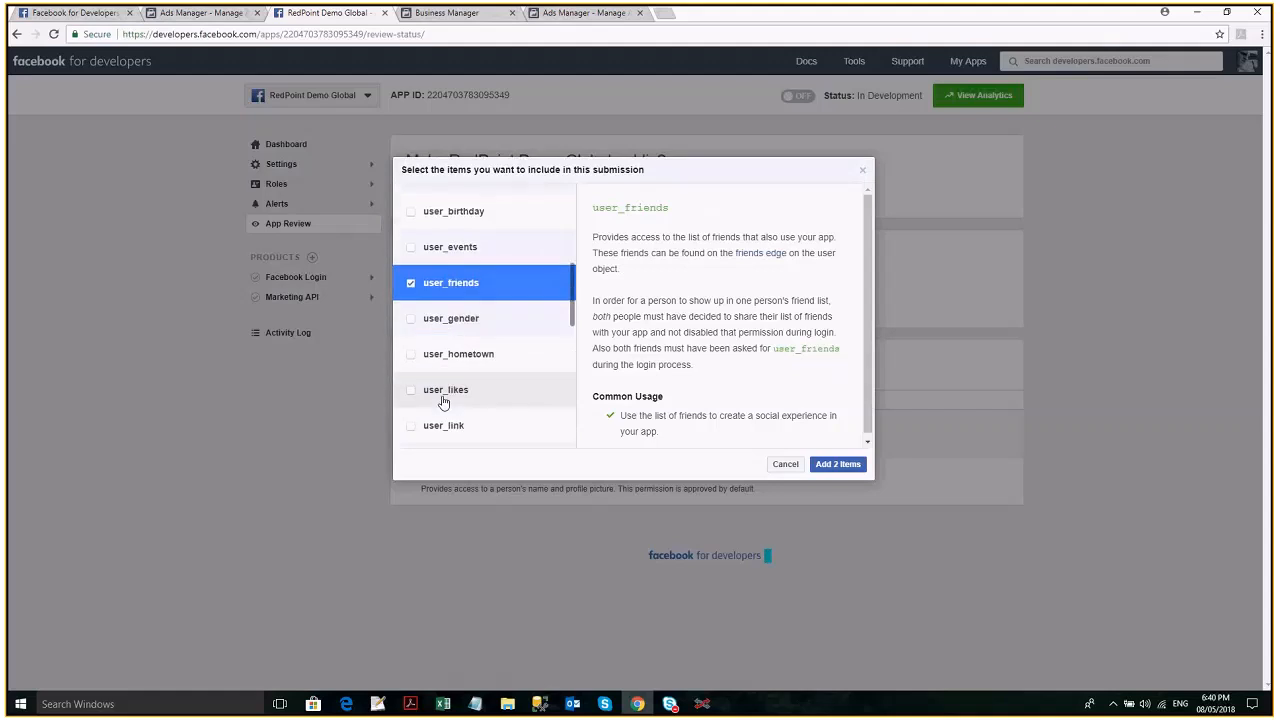
scroll(443, 401, down, 8)
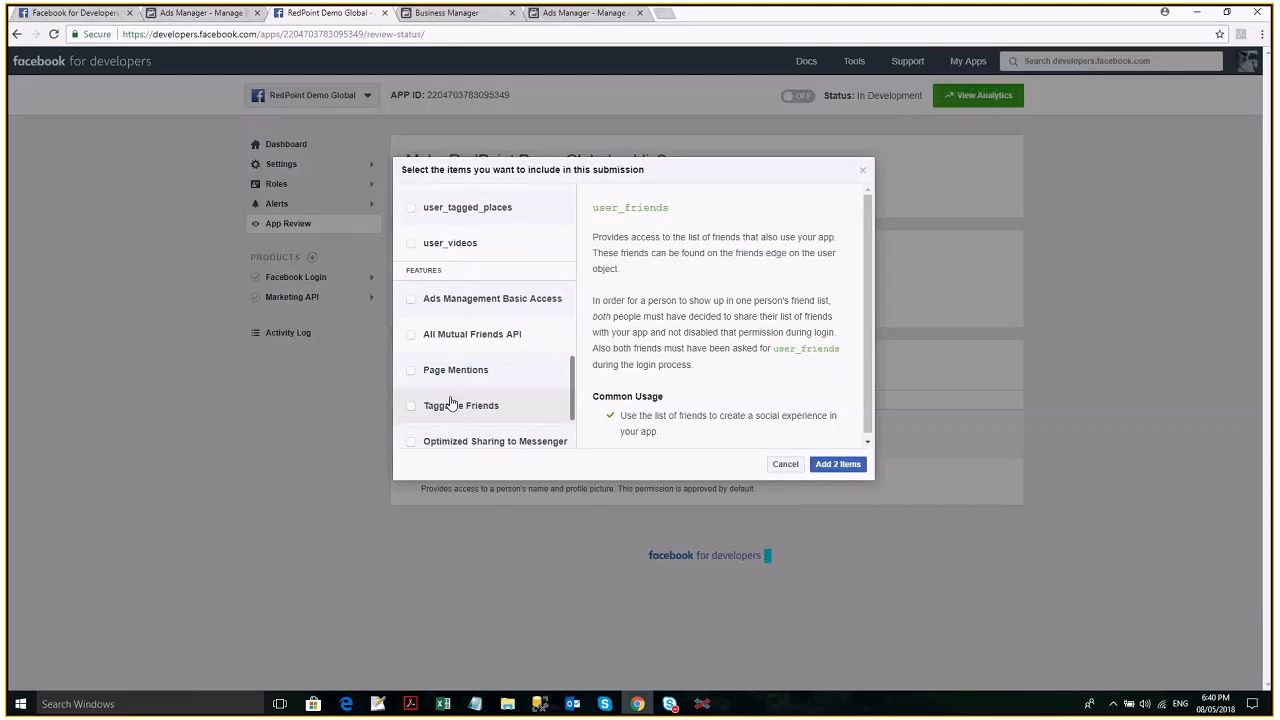
click(470, 298)
scroll(462, 330, up, 10)
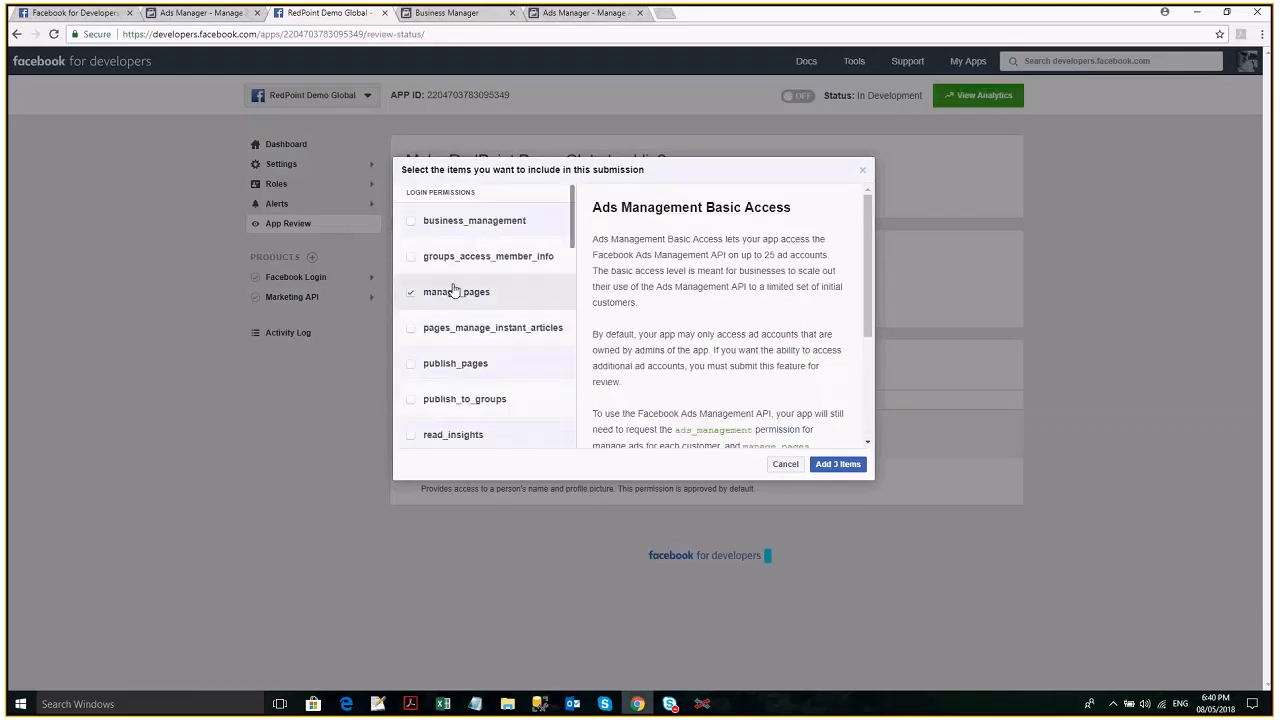
click(412, 364)
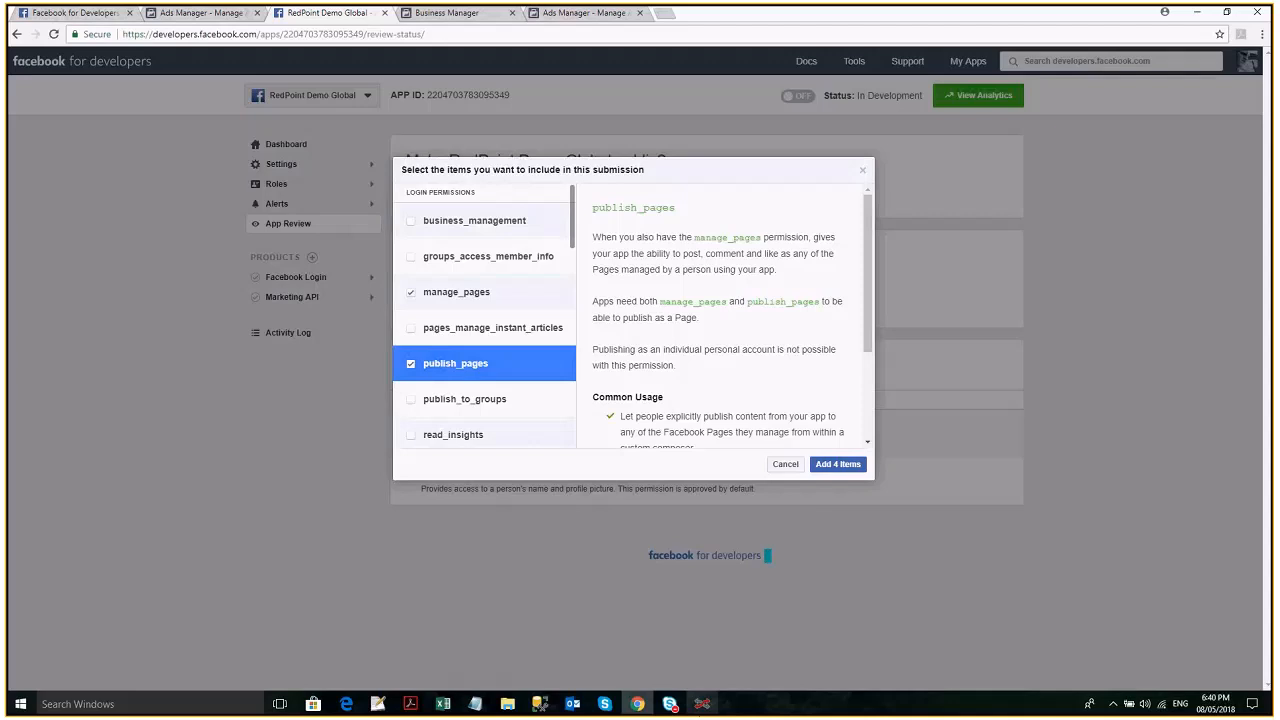
click(702, 704)
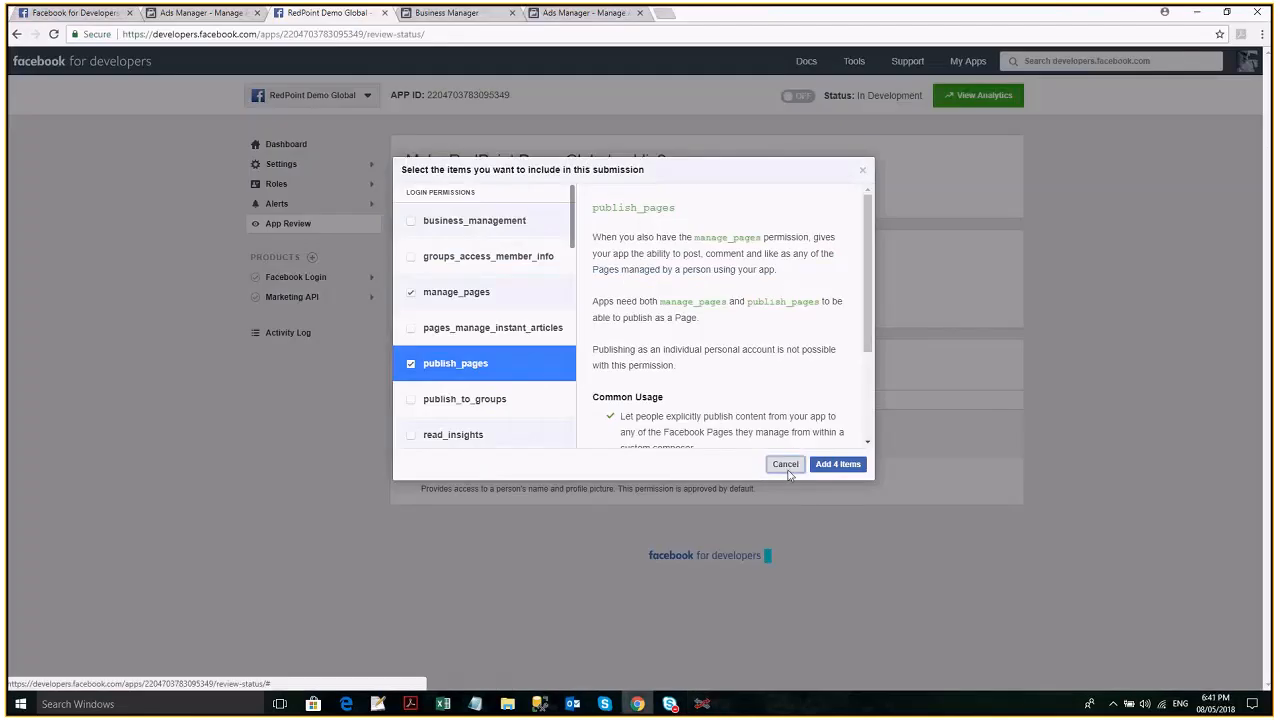
click(785, 465)
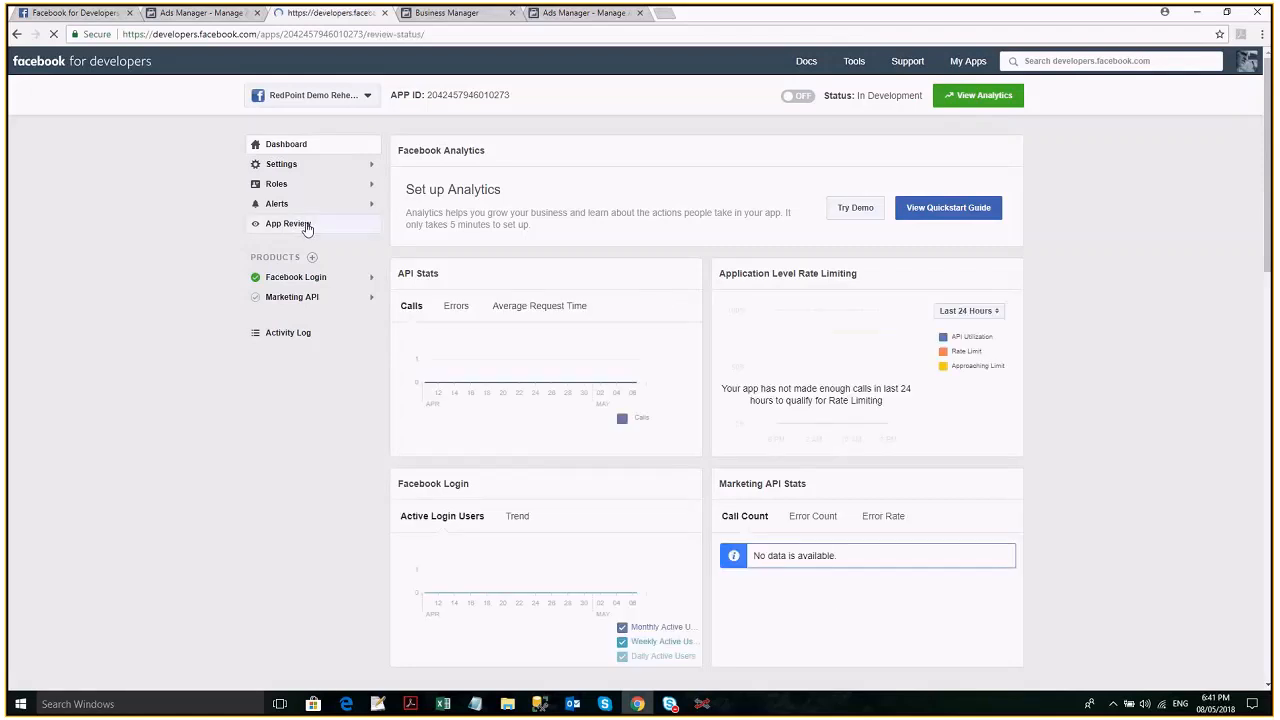
- Examine the current submission items on the RedPoint Demo Rehearsal app's App Review page
click(340, 224)
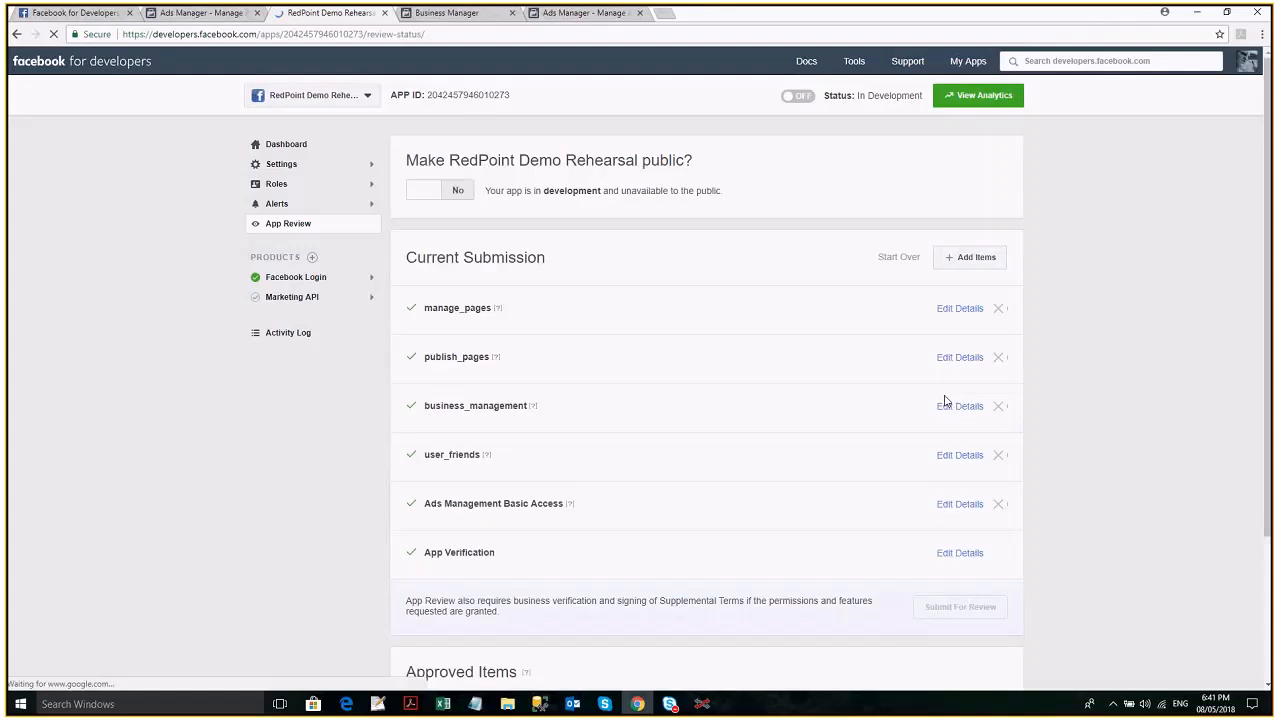
scroll(767, 309, down, 2)
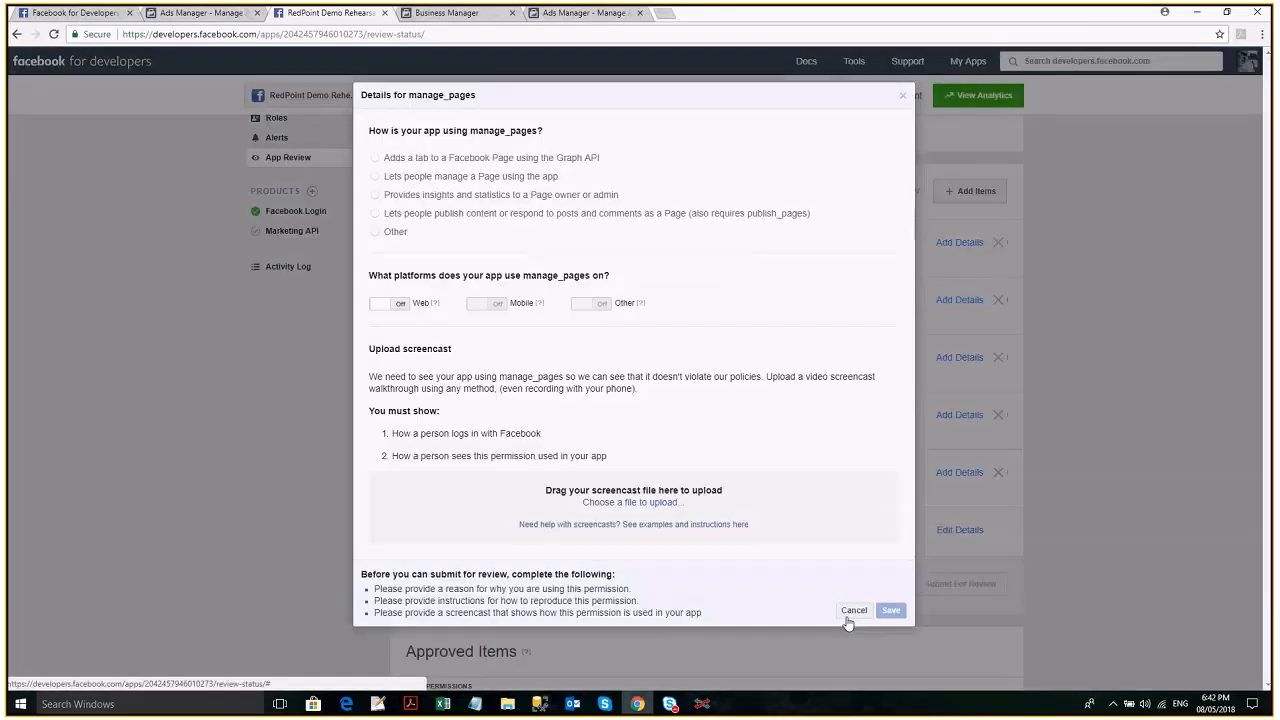
click(854, 610)
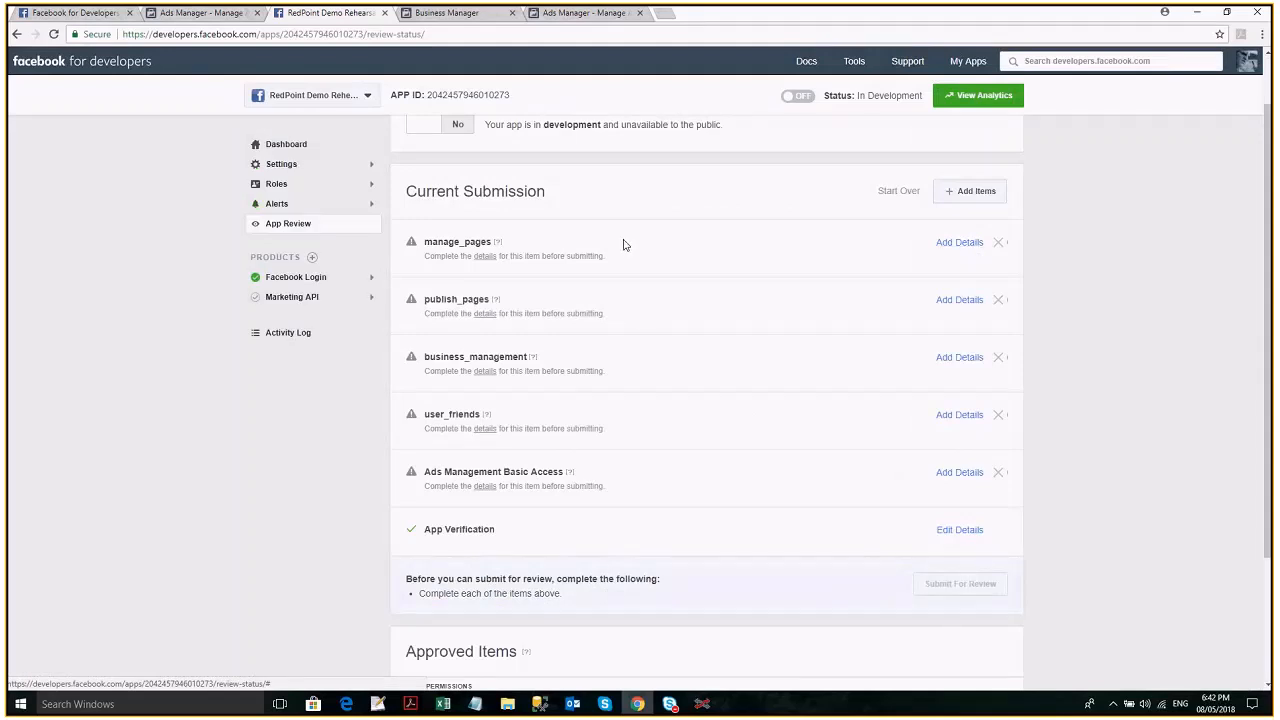
- Check the Facebook Channel's app permissions in RedPoint Interaction against the RedPoint Demo Rehearsal app's current submission items in the browser
click(704, 705)
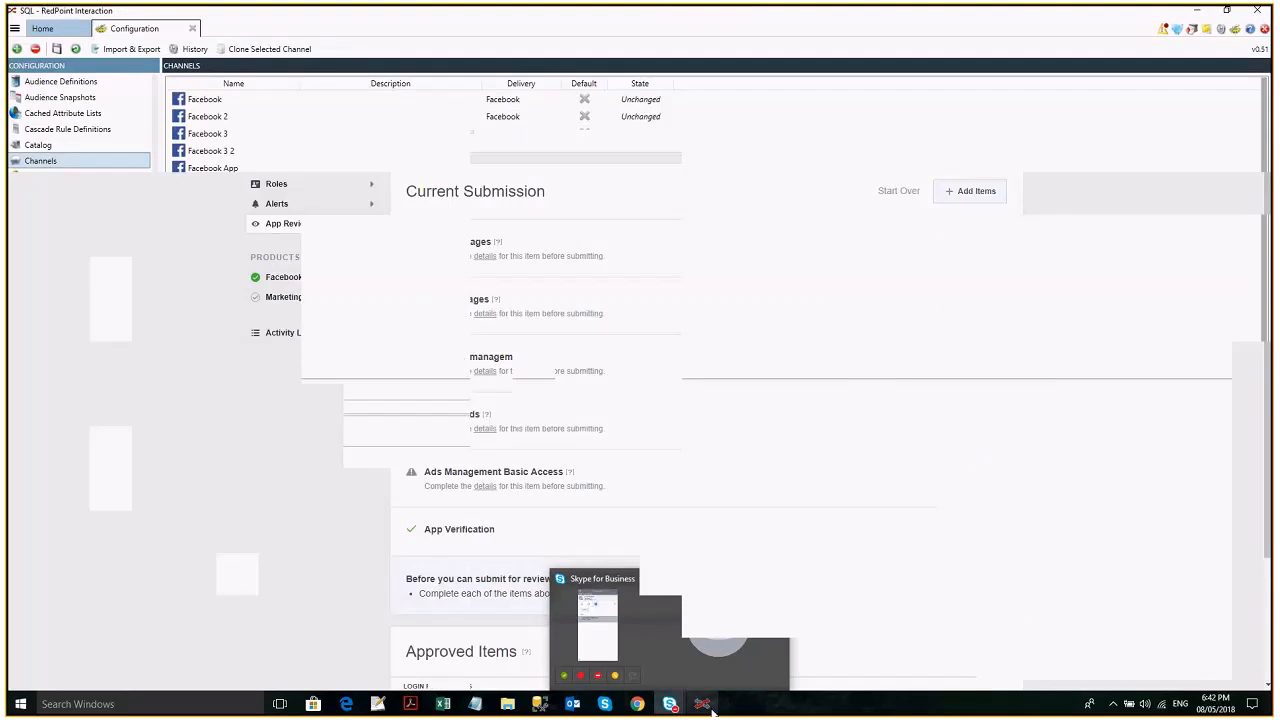
click(637, 705)
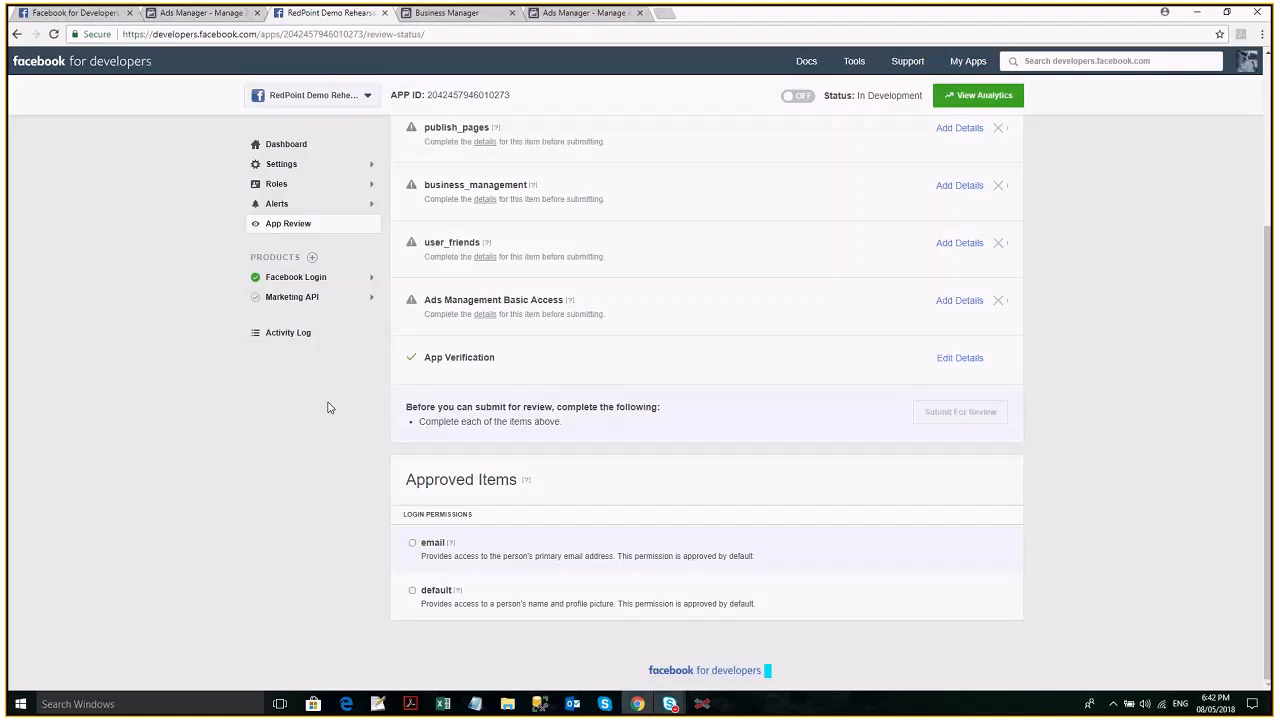
scroll(327, 407, up, 2)
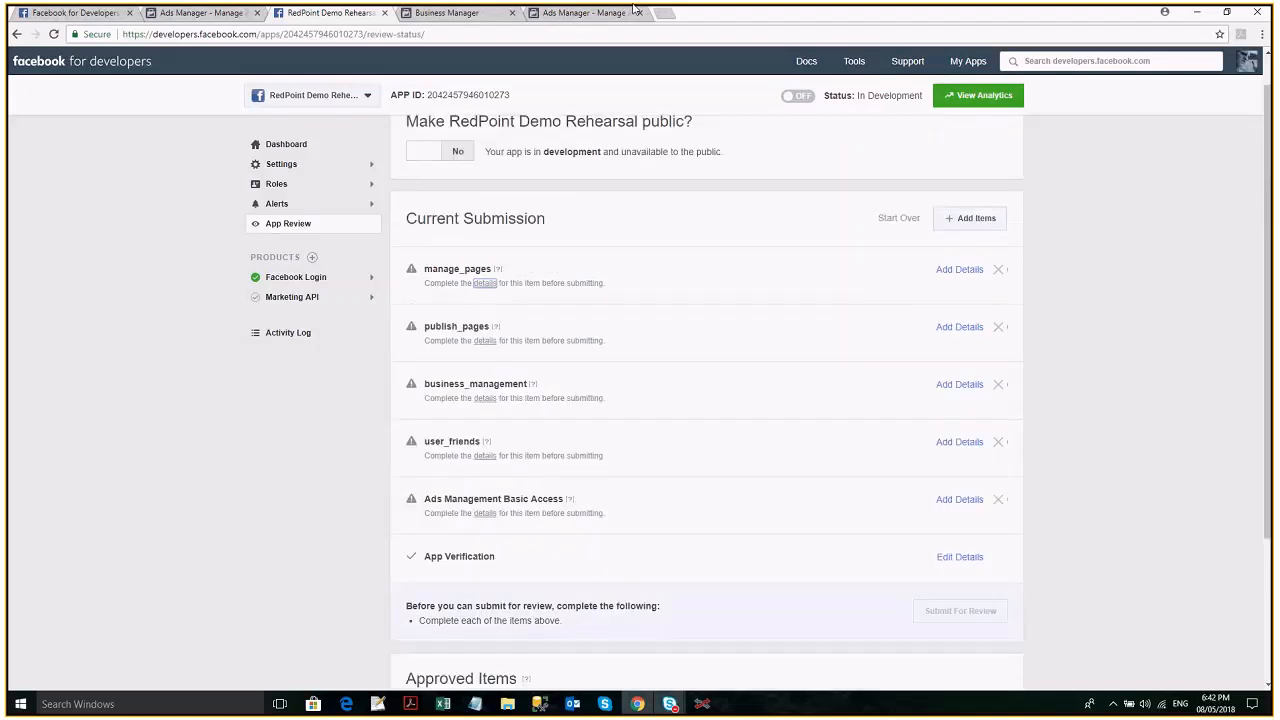
scroll(363, 103, up, 1)
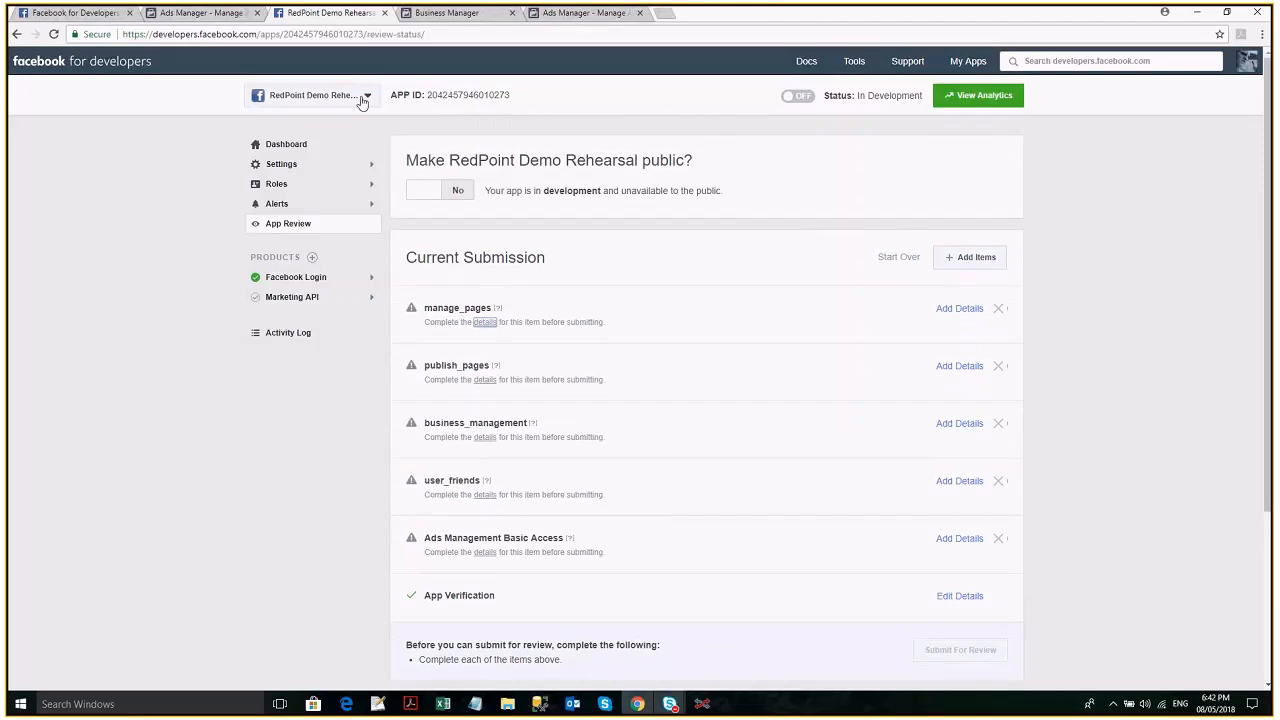
- Switch to the RedPoint Credit Card Rewards app and show its dashboard
click(362, 100)
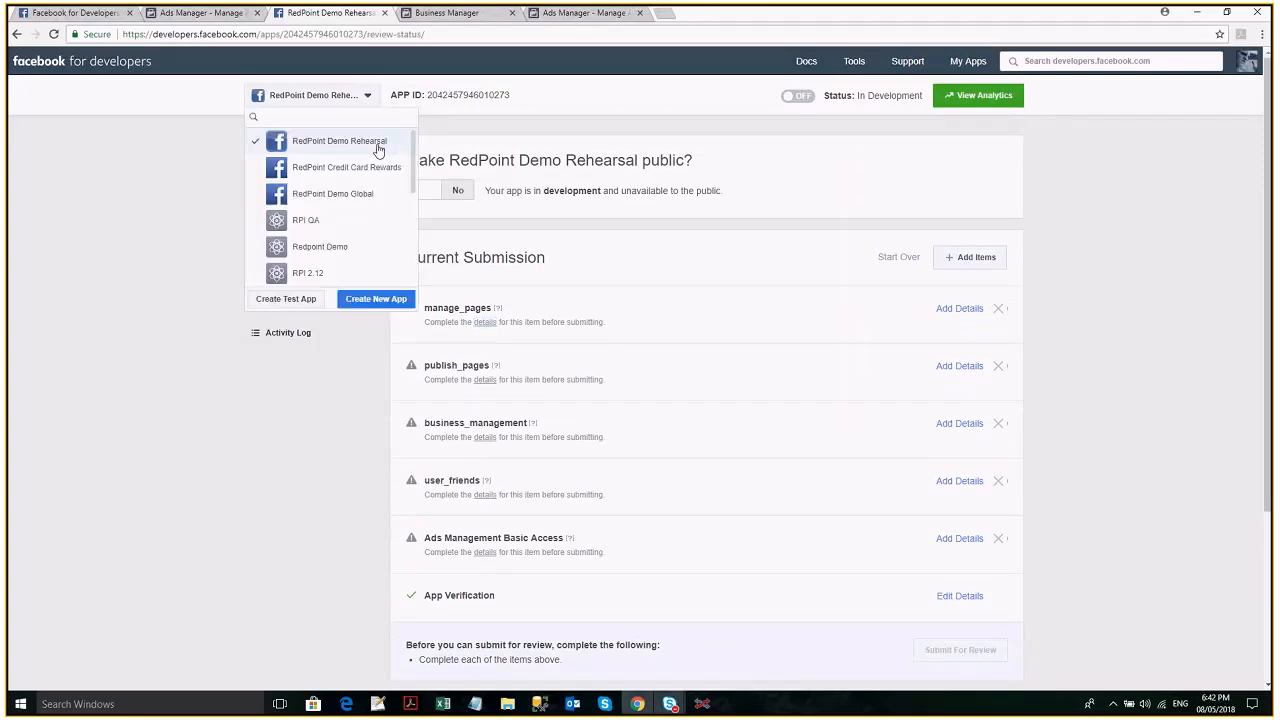
click(378, 149)
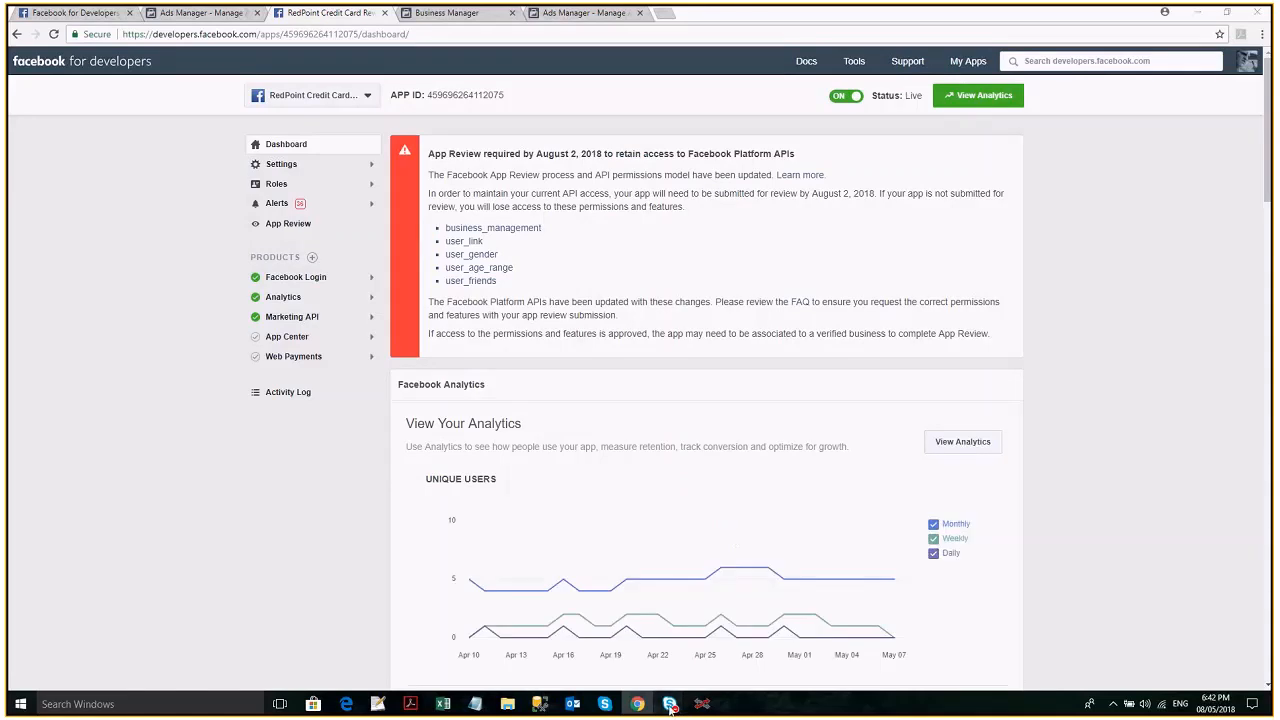
click(670, 706)
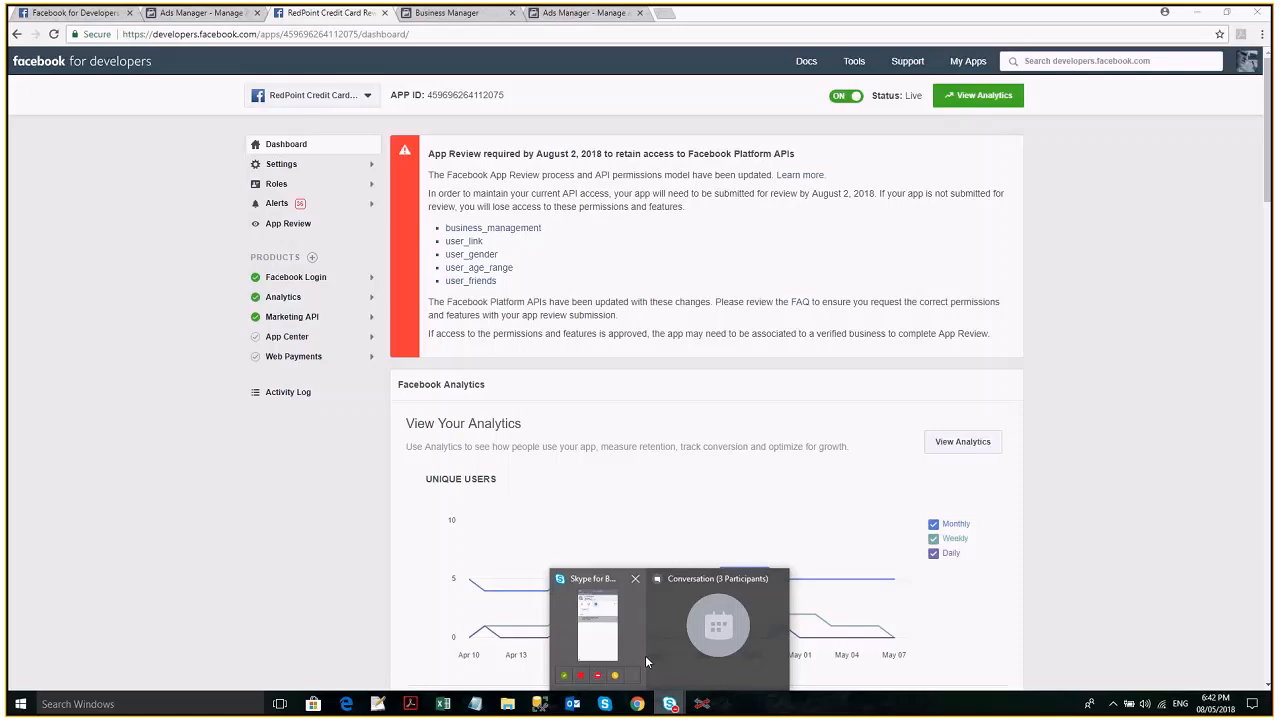
mouse_move(681, 649)
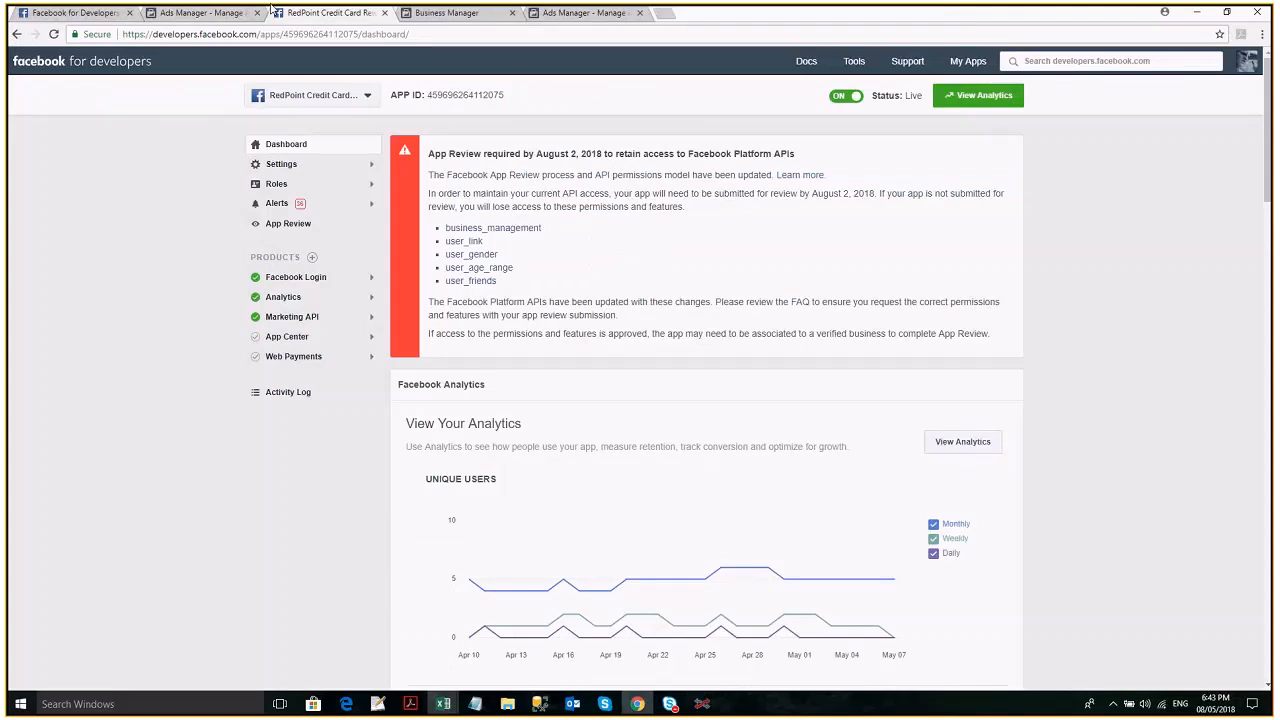
- Copy the RedPoint Credit Card Rewards app's App ID and App Secret into the new Facebook channel in RedPoint Interaction
click(432, 95)
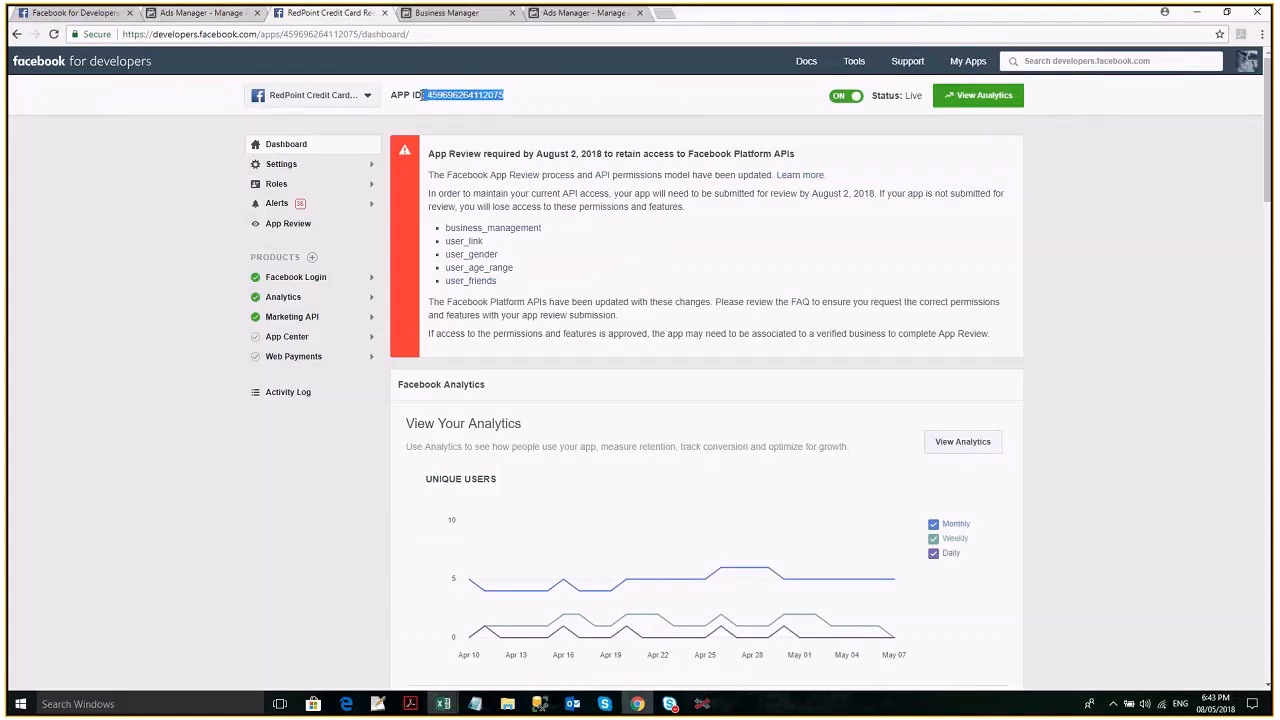
click(310, 166)
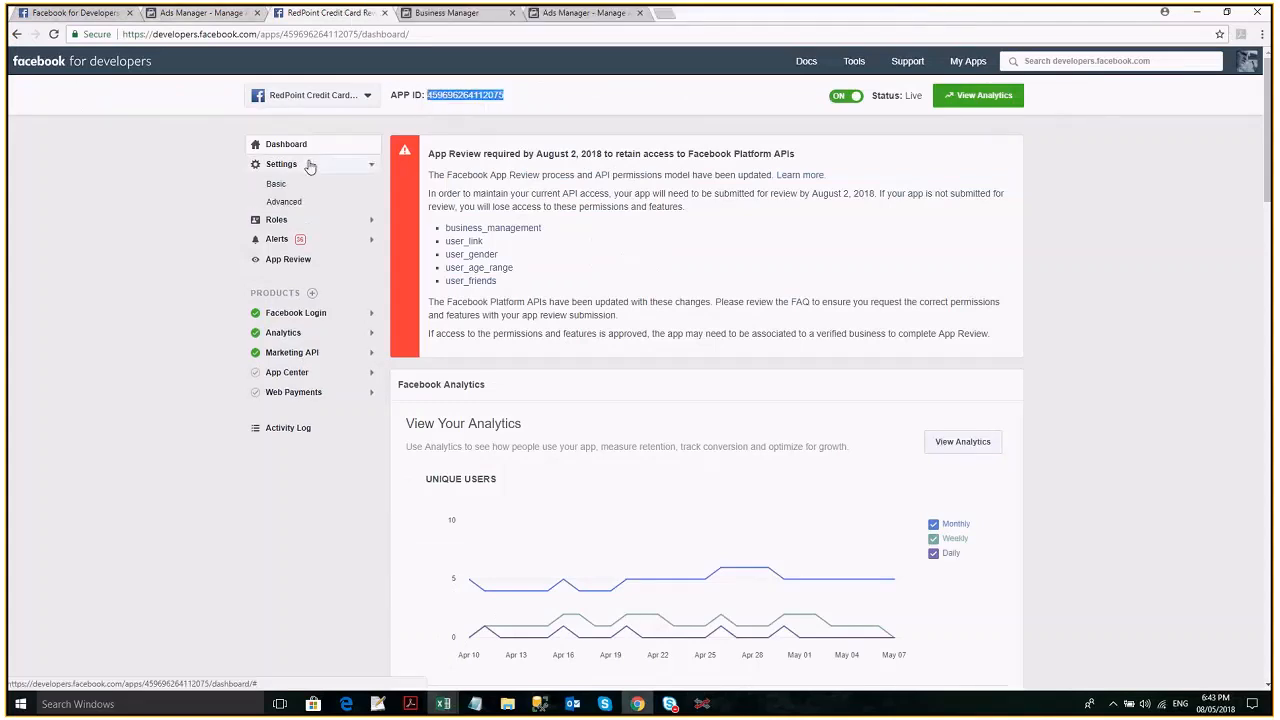
click(299, 188)
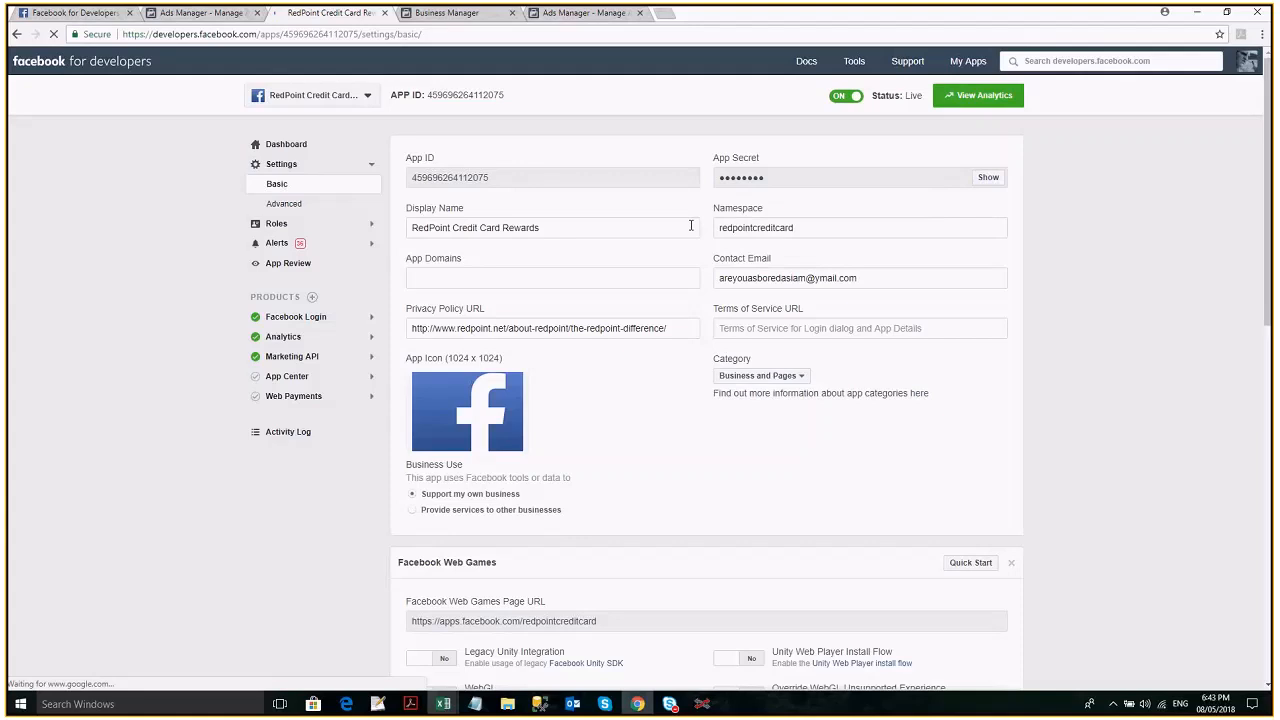
key(ctrl+v)
key(Tab)
key(ctrl+v)
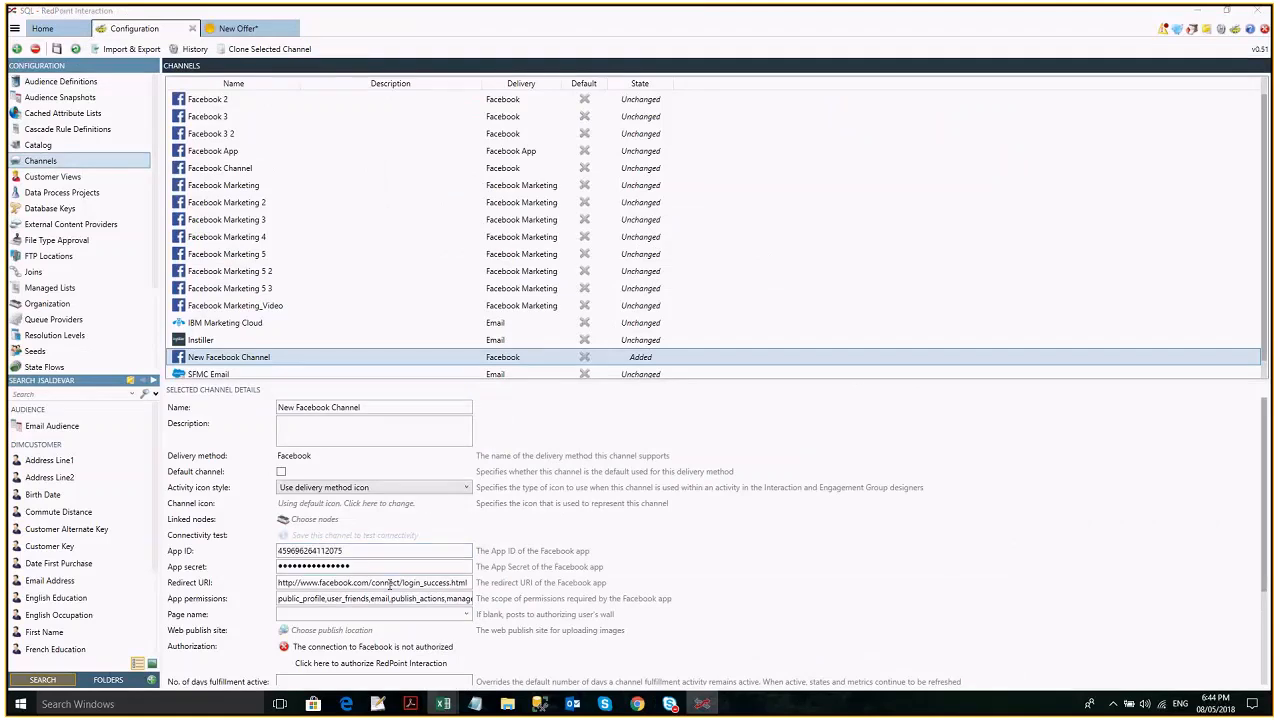
key(alt+Tab)
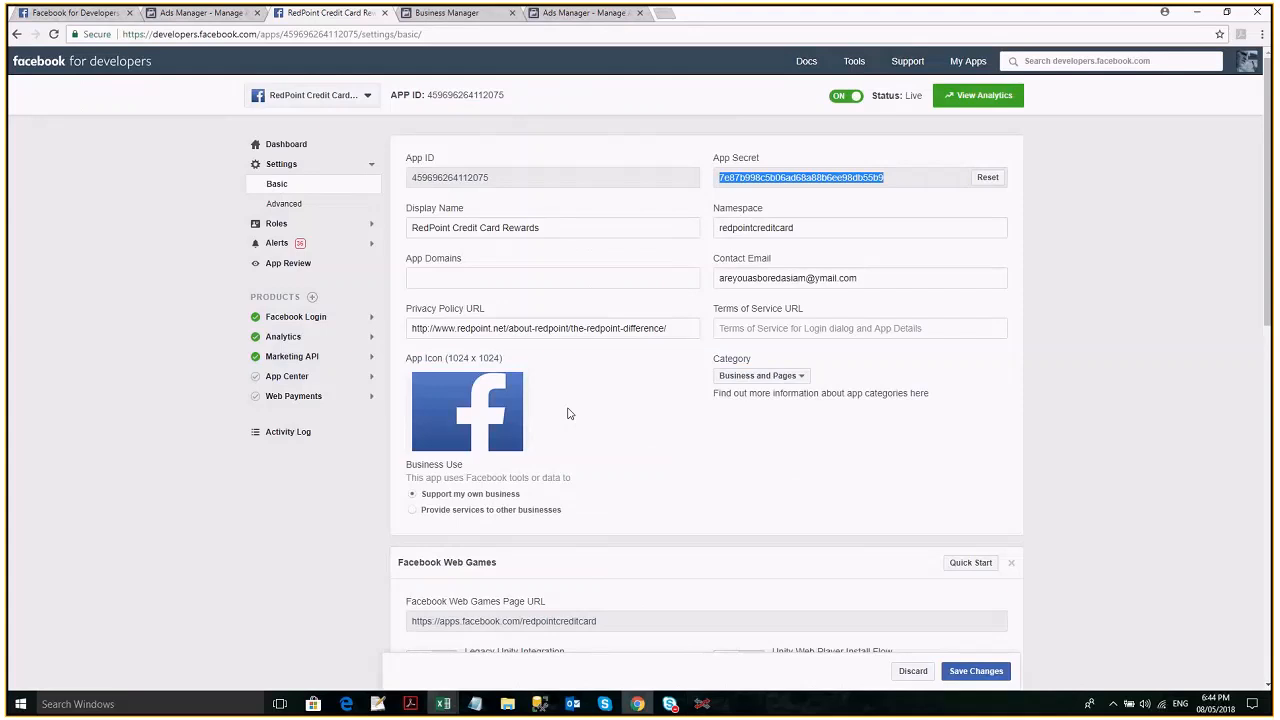
scroll(568, 413, down, 4)
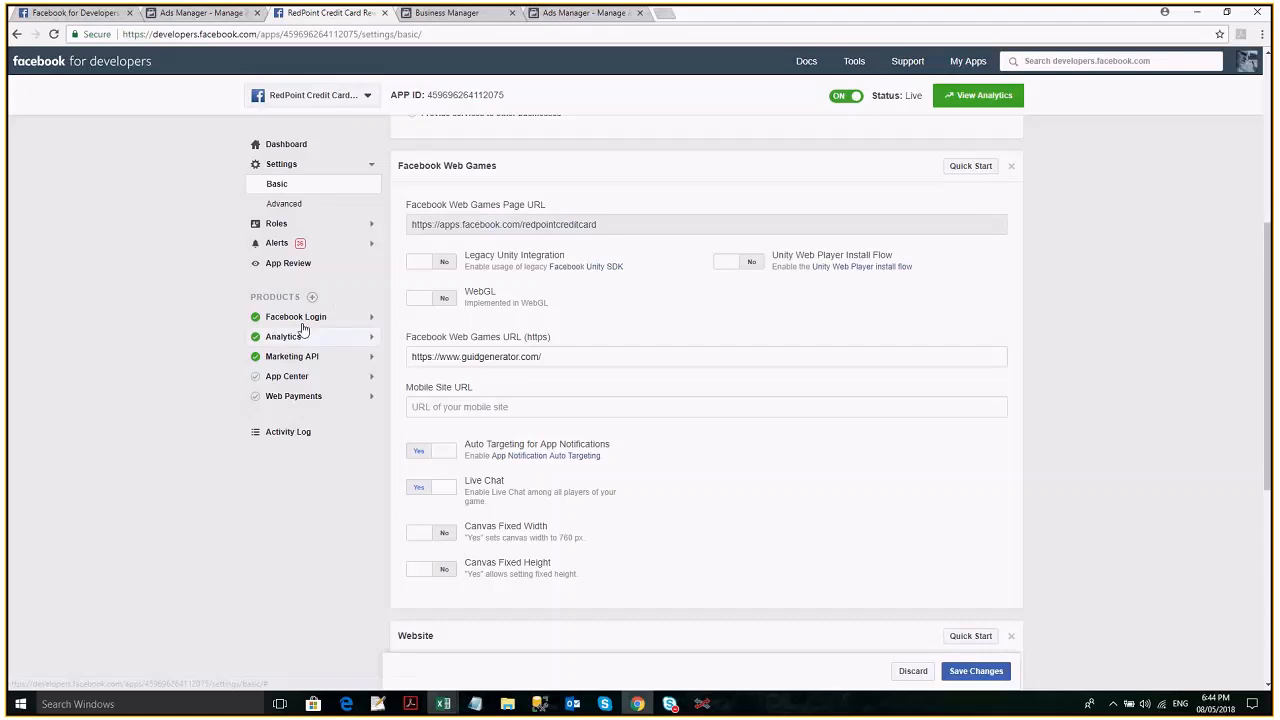
click(300, 317)
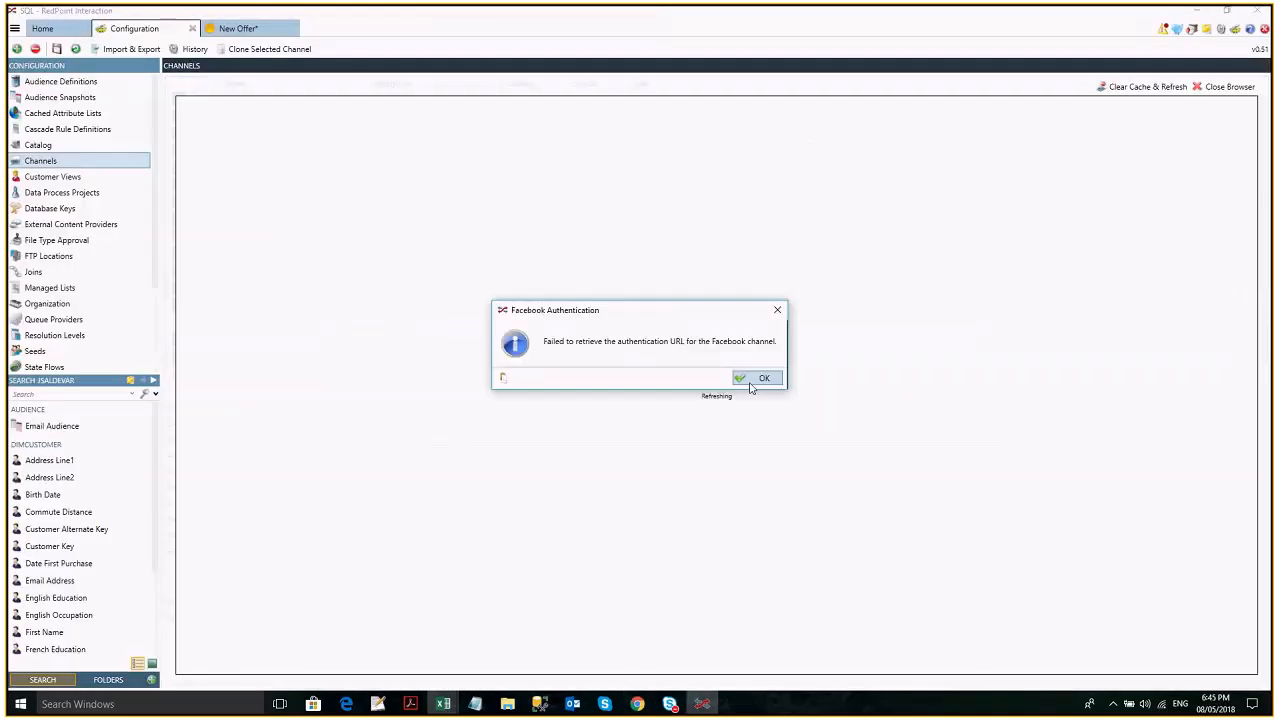
click(748, 377)
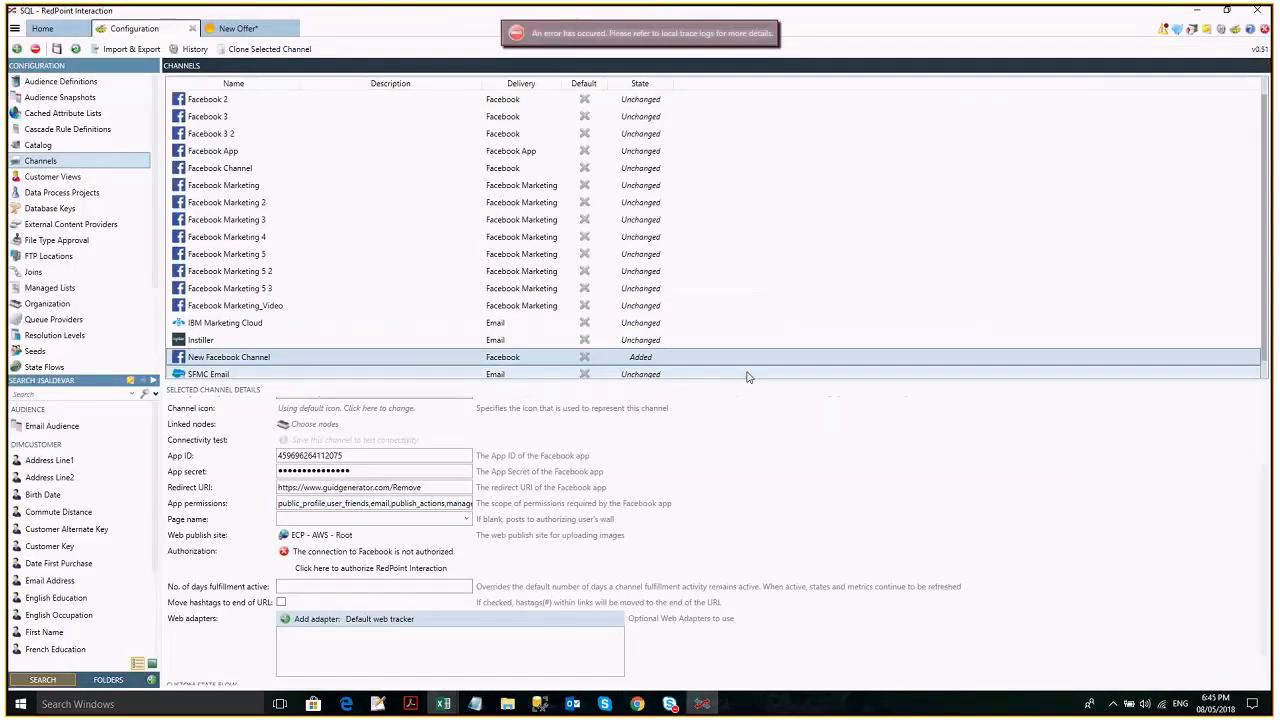
click(427, 487)
key(BackSpace)
key(BackSpace)
key(BackSpace)
key(BackSpace)
key(BackSpace)
key(BackSpace)
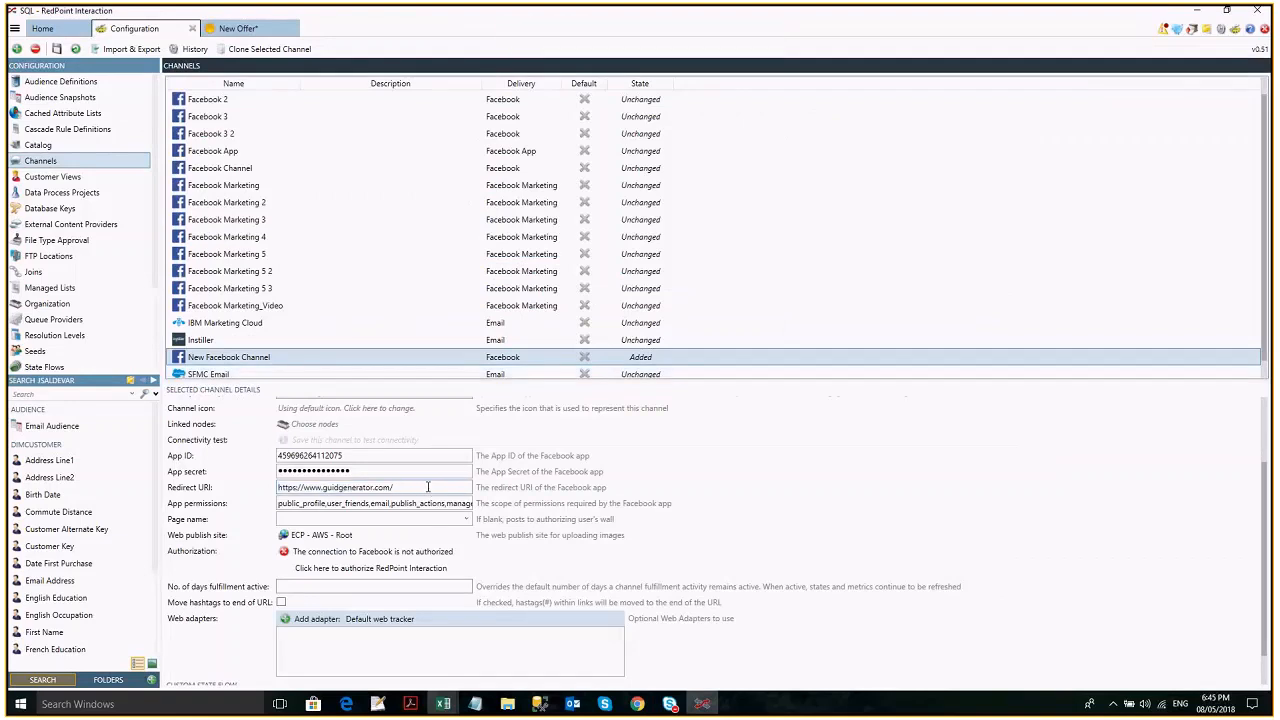
- Try to authorize RedPoint Interaction for the new Facebook channel and review its app permissions and page name
click(428, 568)
triple_click(398, 505)
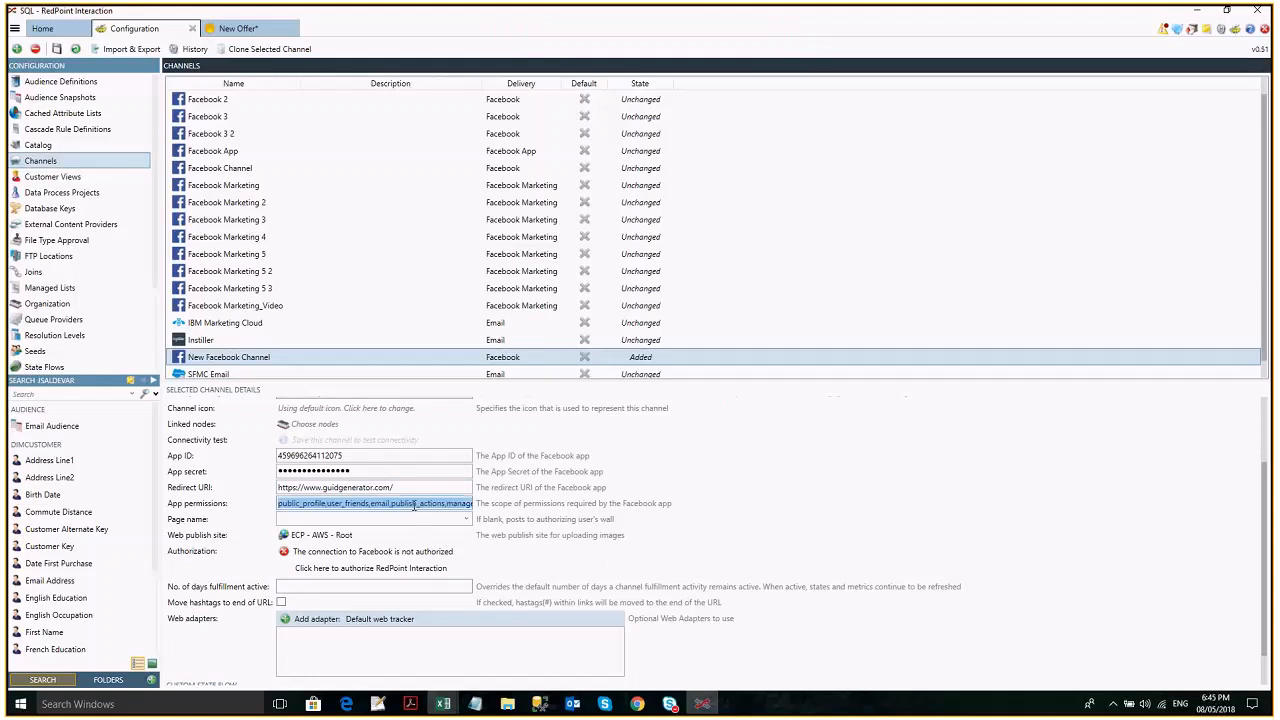
click(390, 505)
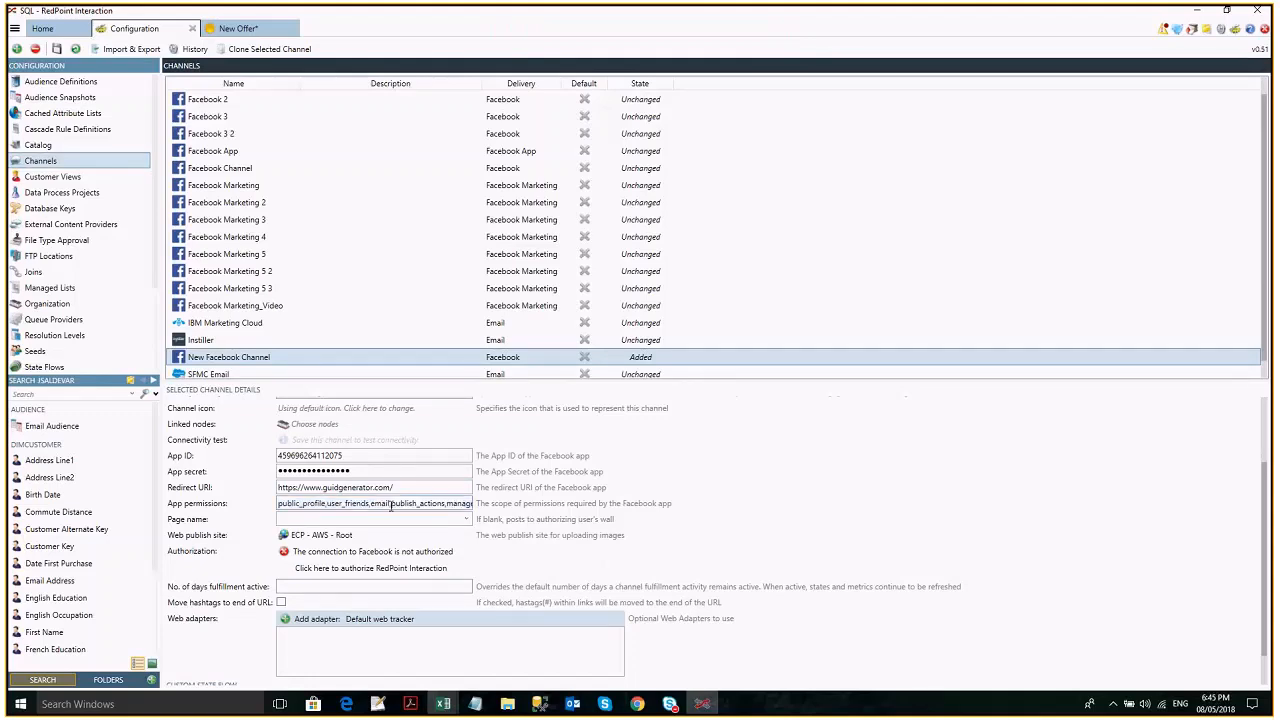
click(466, 522)
scroll(608, 663, down, 1)
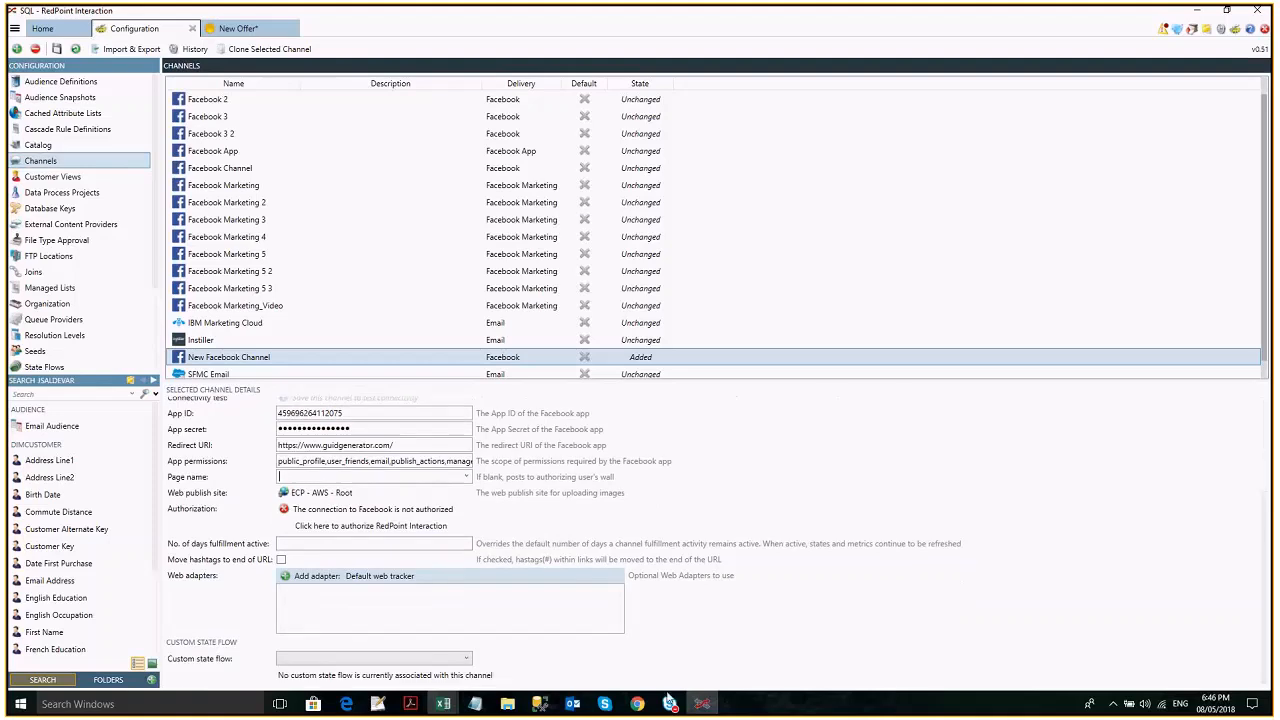
- Switch to the browser and view the API versions offered for Upgrade All Calls in the RedPoint Credit Card Rewards app's advanced settings
mouse_move(644, 712)
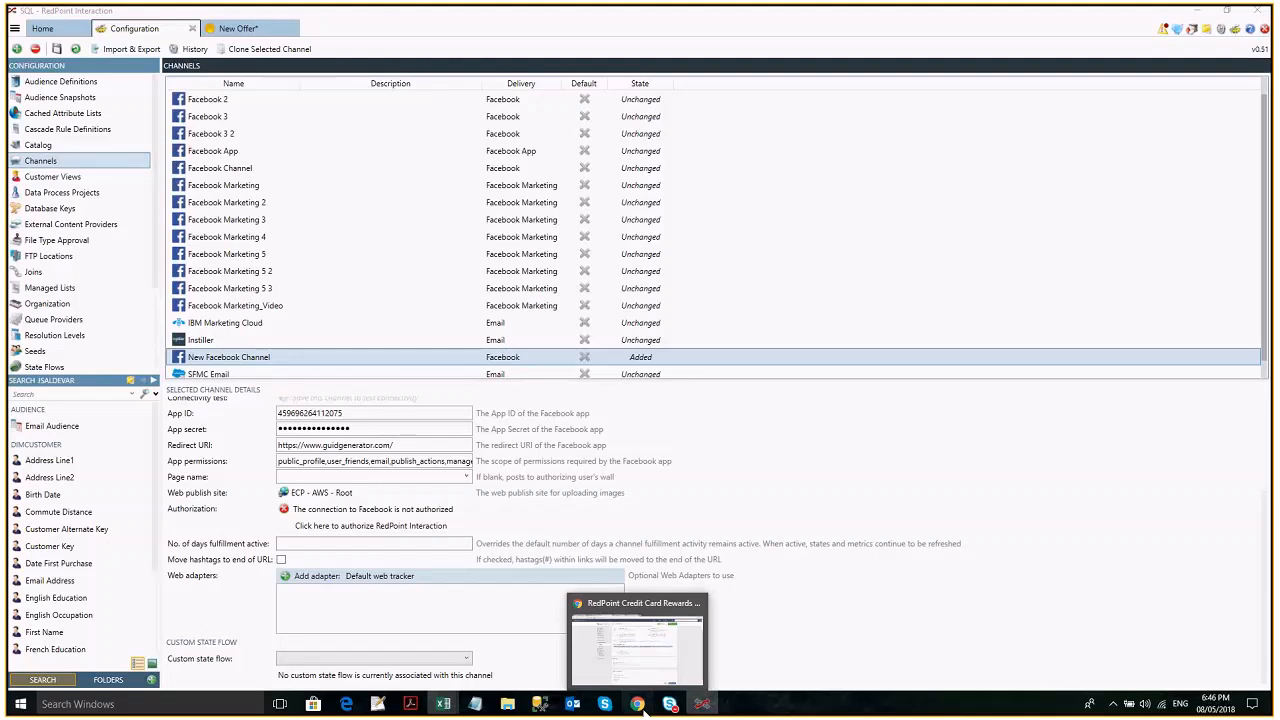
click(639, 704)
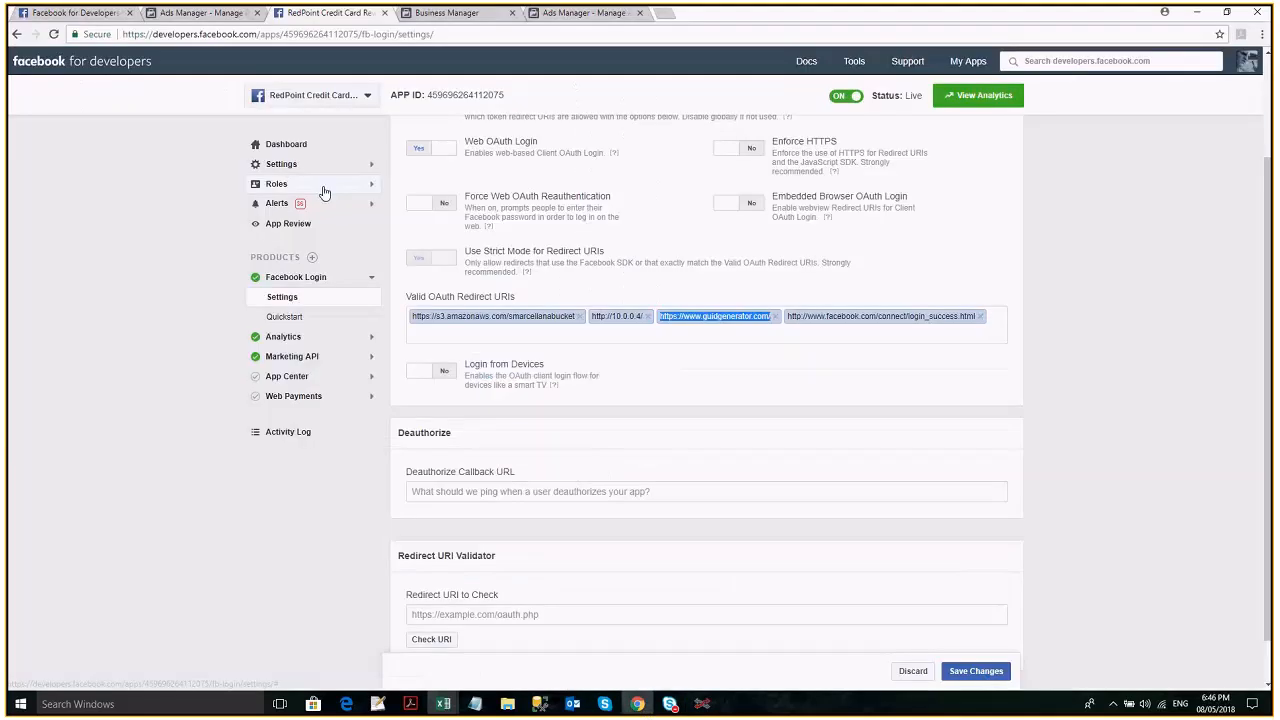
click(368, 96)
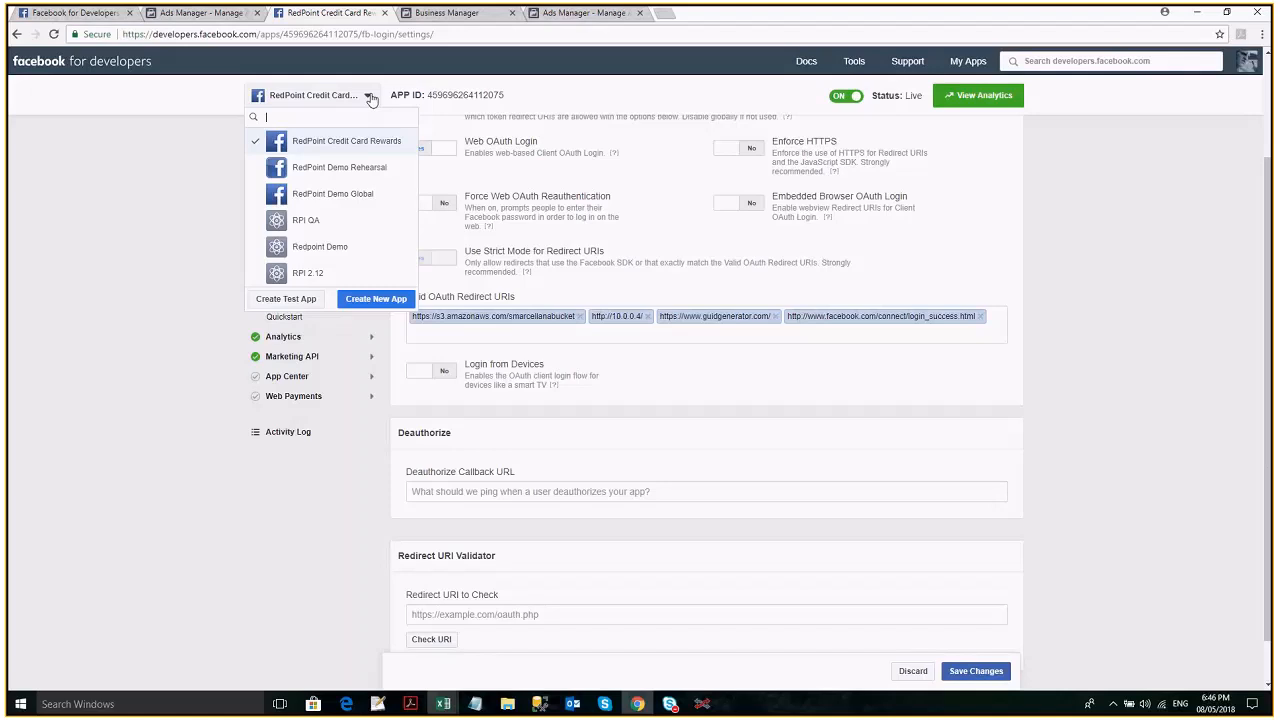
click(371, 98)
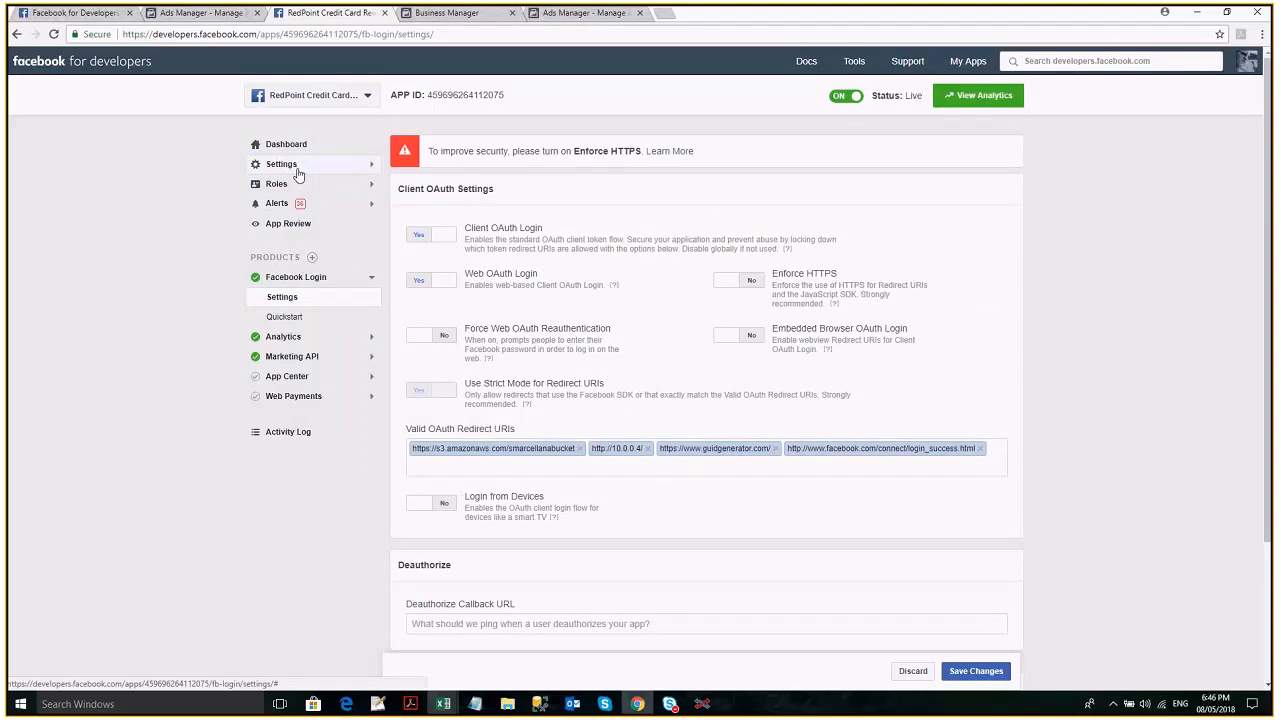
click(297, 166)
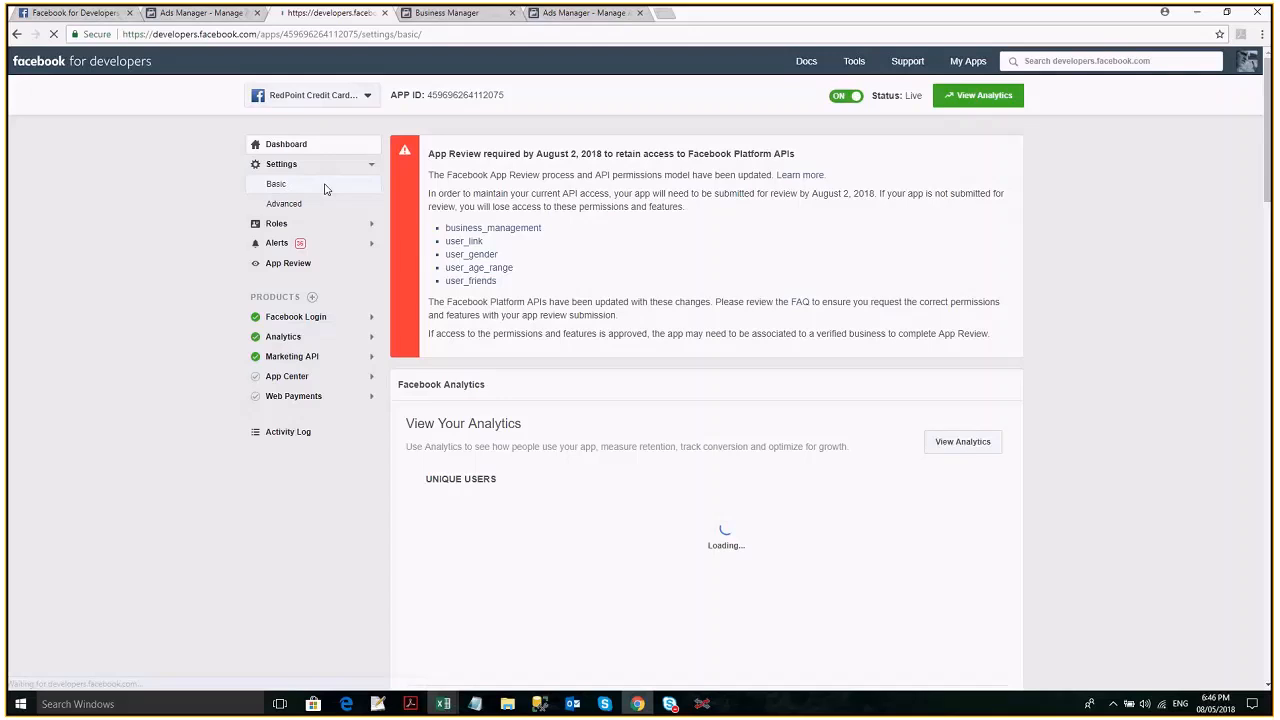
click(306, 206)
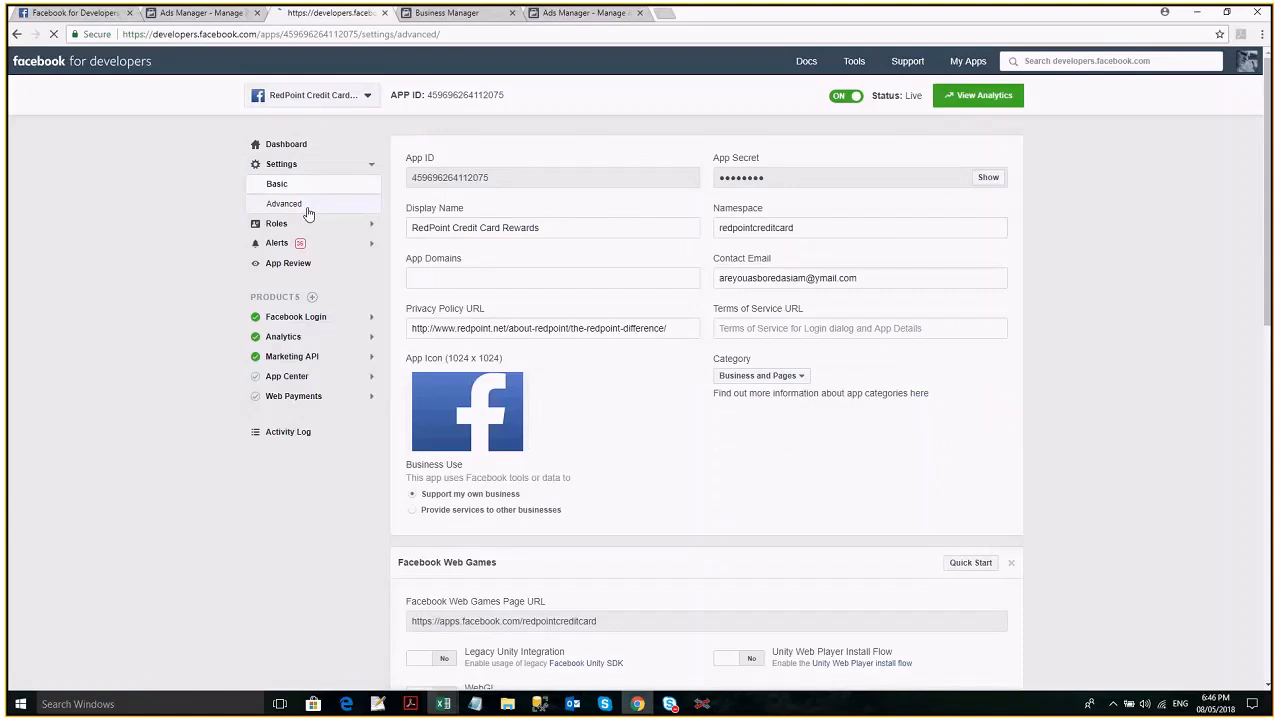
click(428, 272)
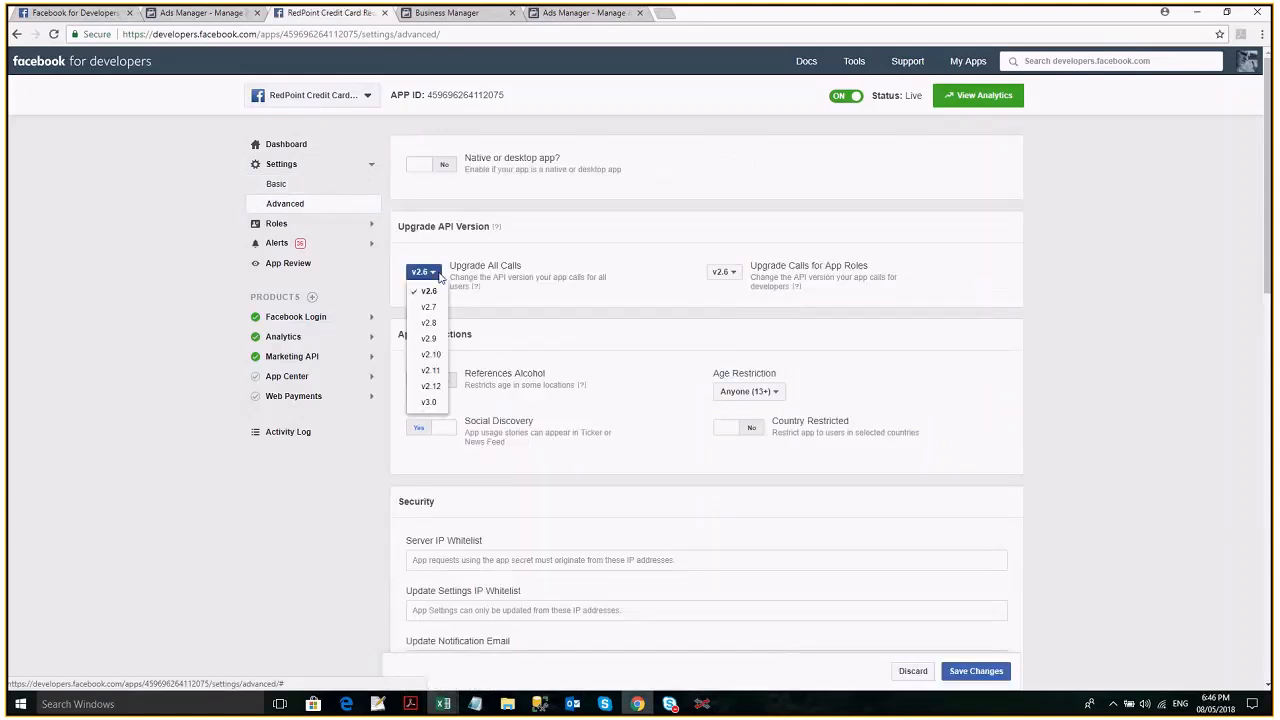
click(432, 279)
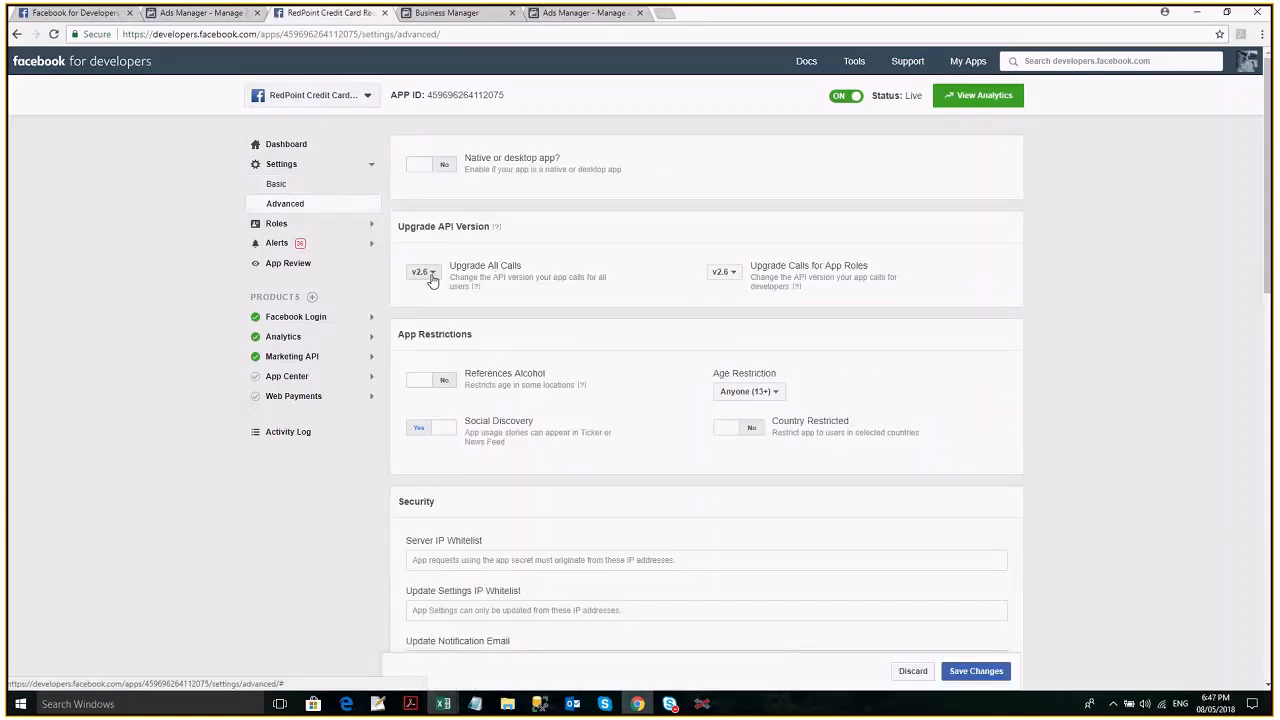
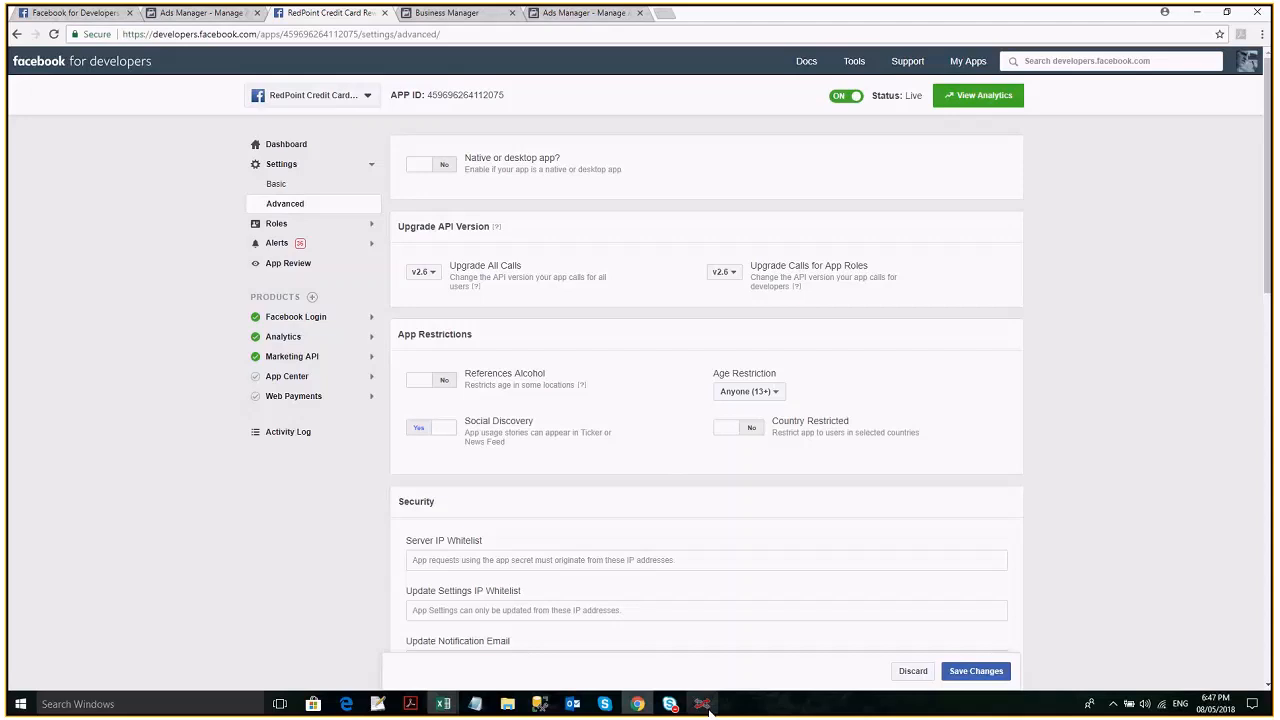
- Return to RedPoint Interaction, retry the Facebook authorization for the new channel and recheck its connection settings
click(704, 705)
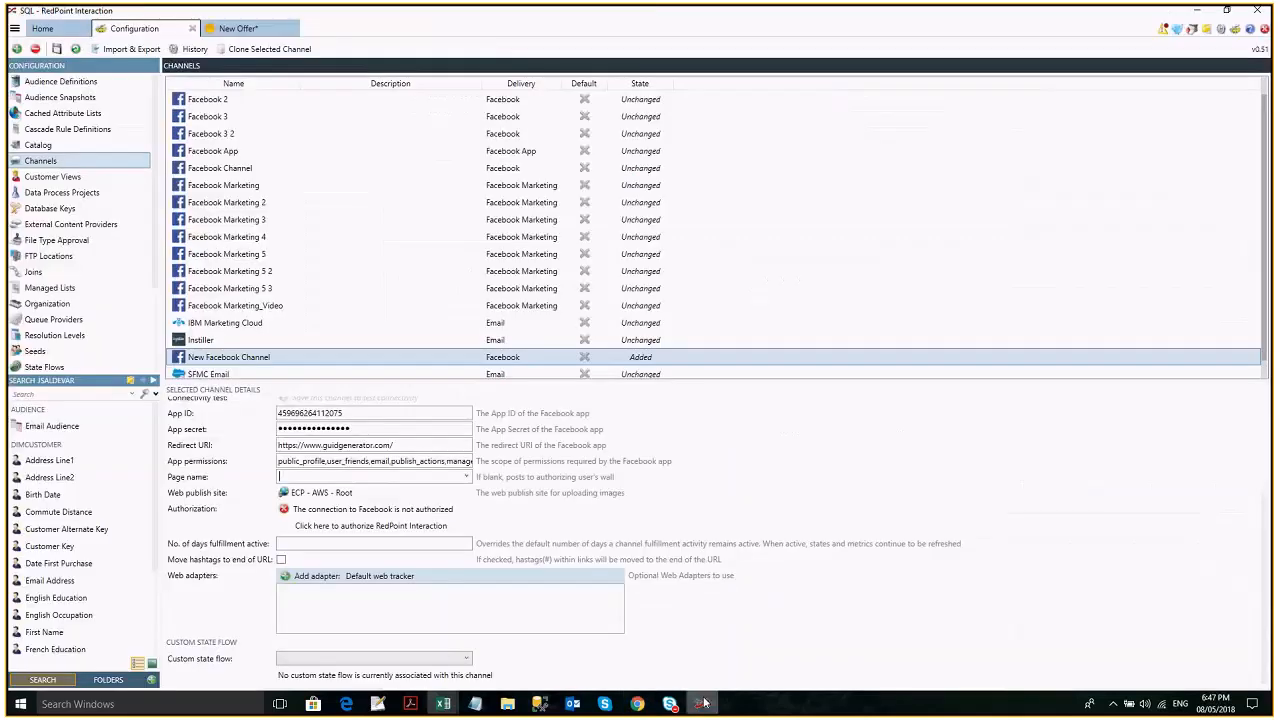
key(alt+Tab)
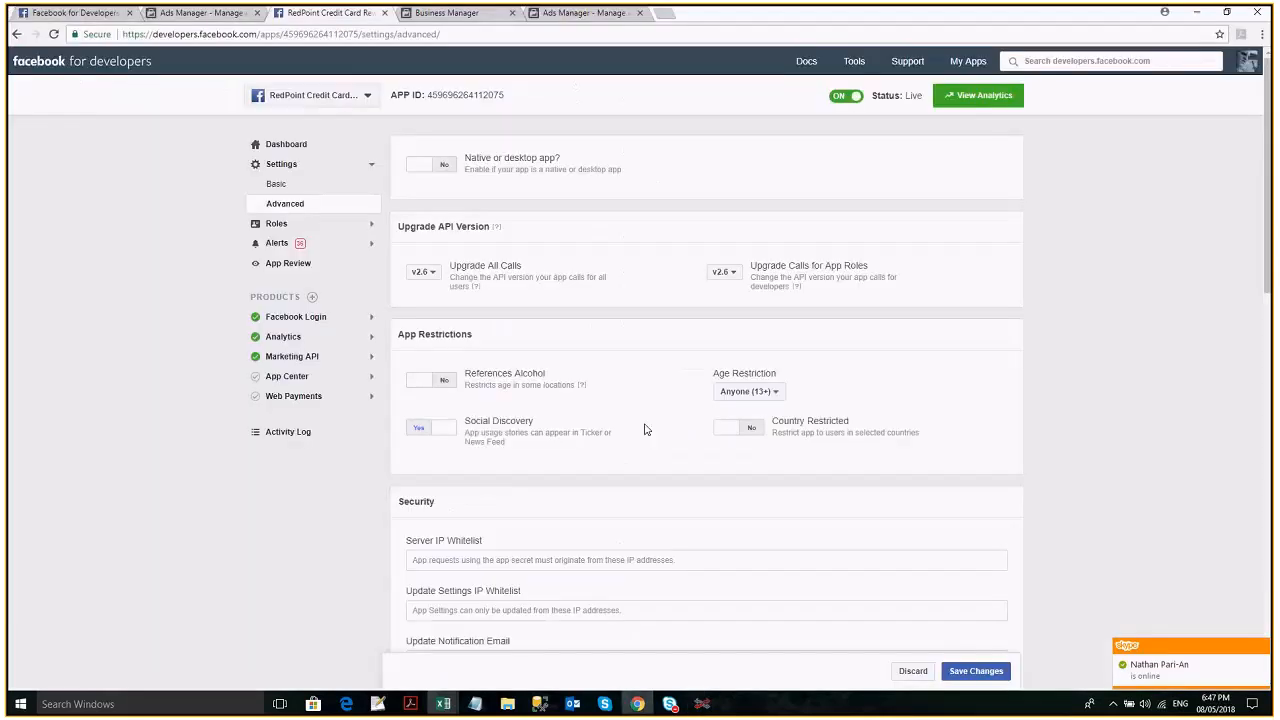
key(alt+Tab)
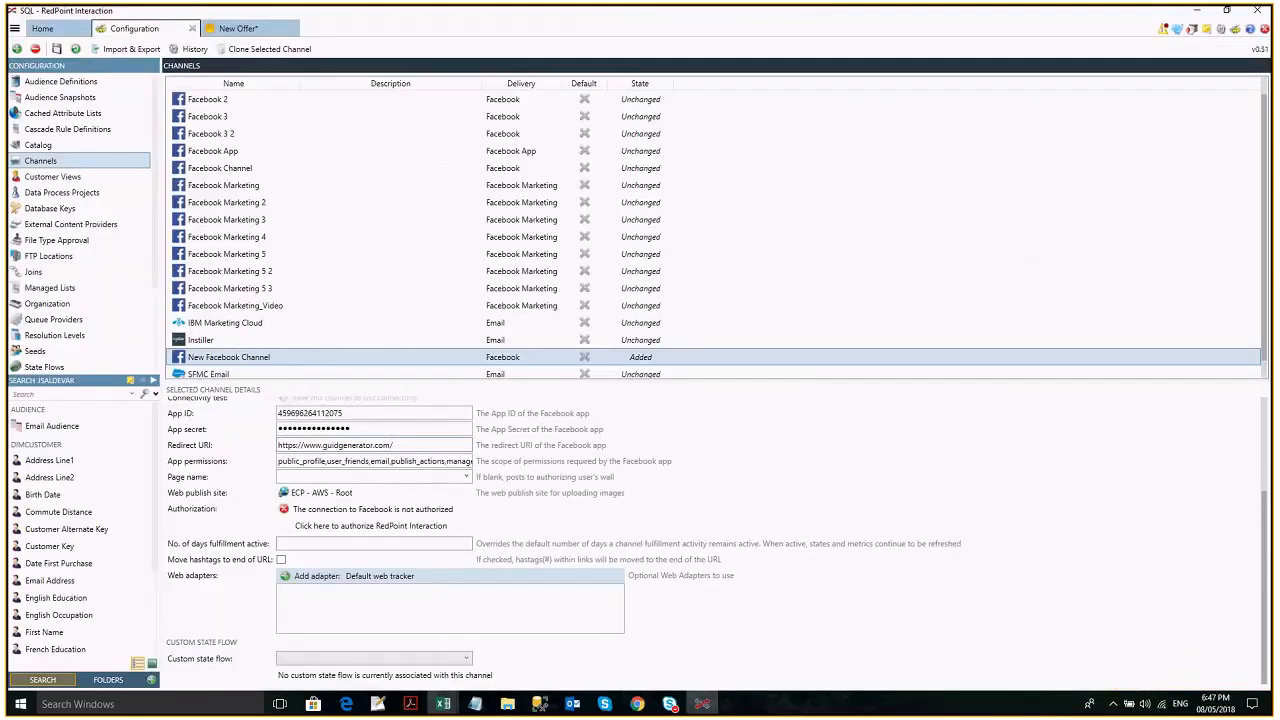
click(418, 528)
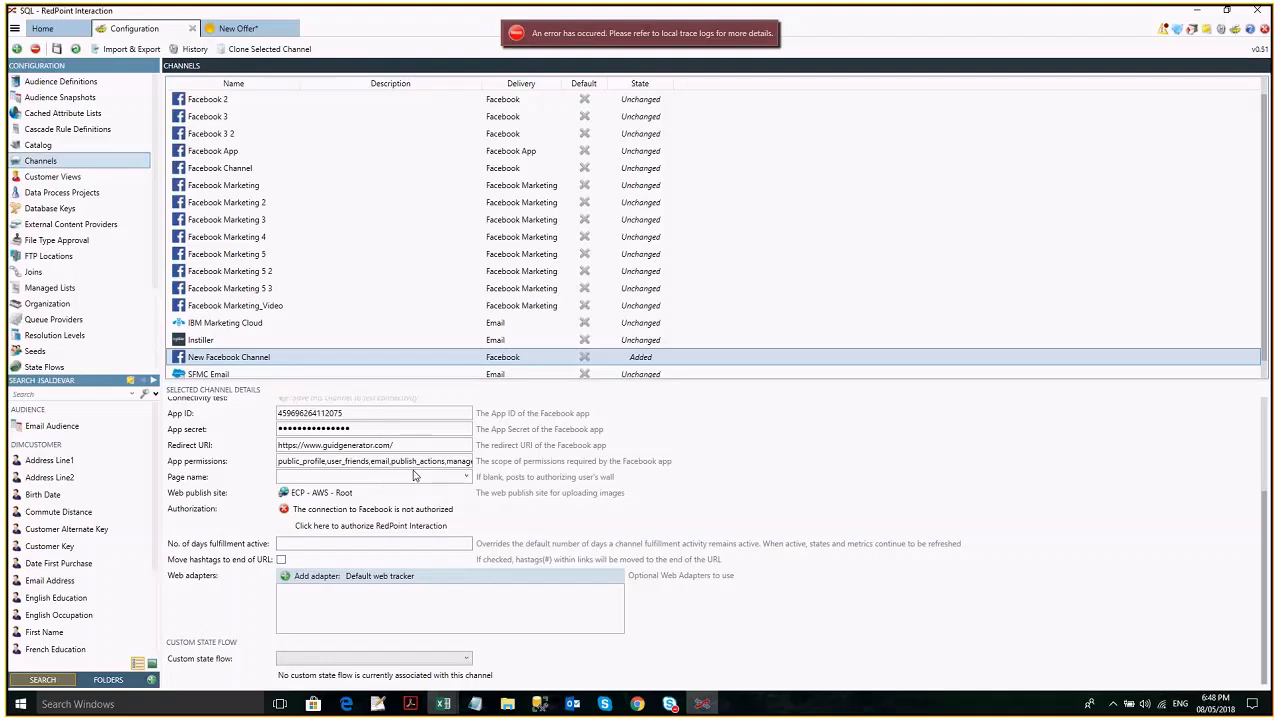
scroll(549, 424, up, 1)
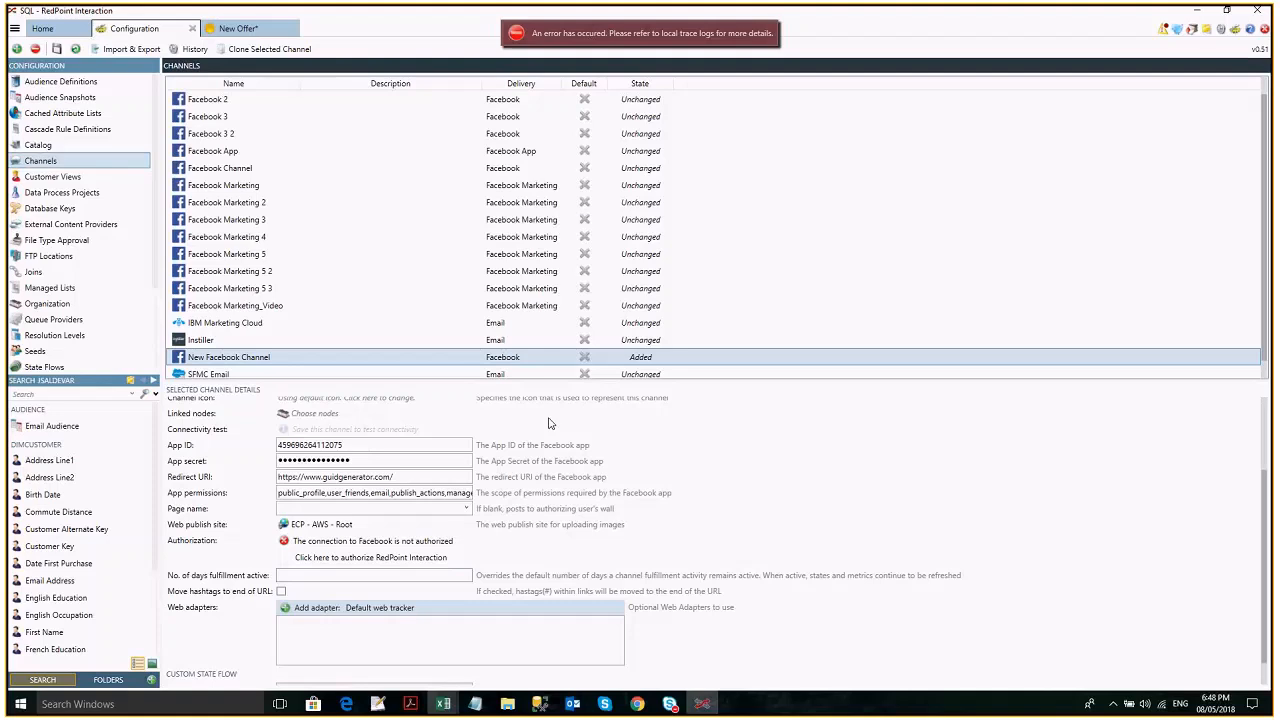
scroll(549, 424, up, 1)
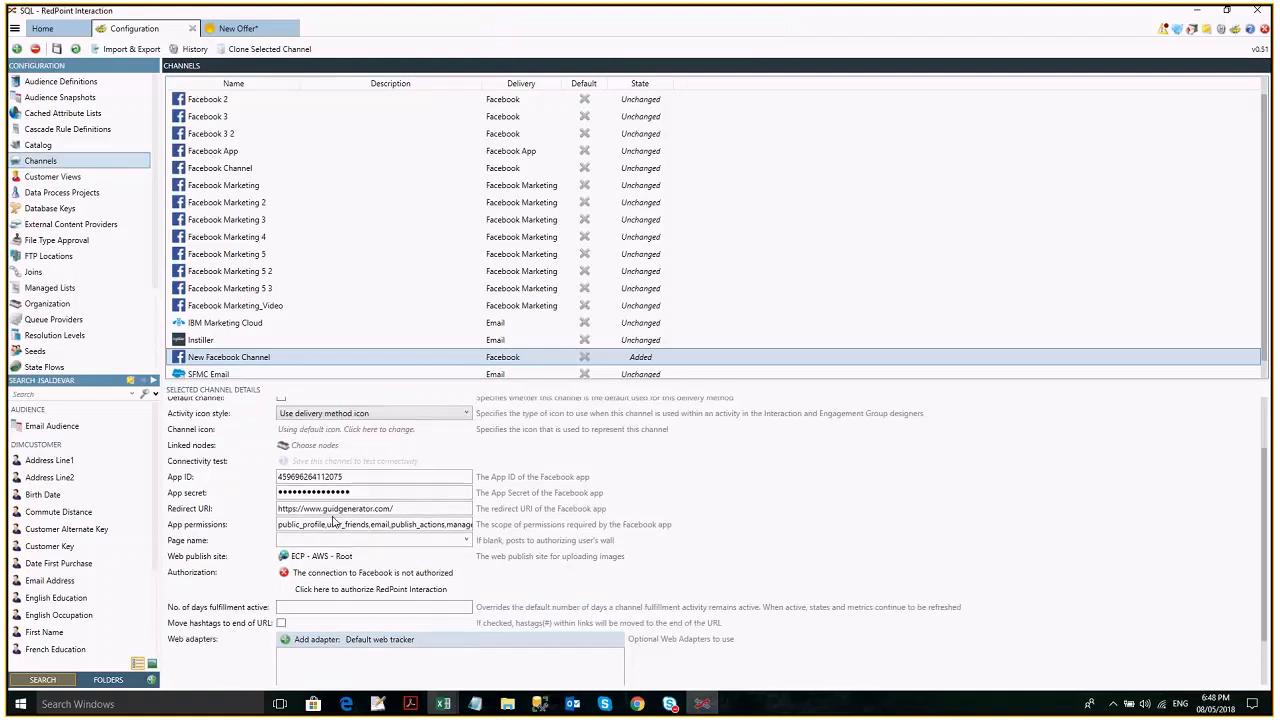
mouse_move(640, 708)
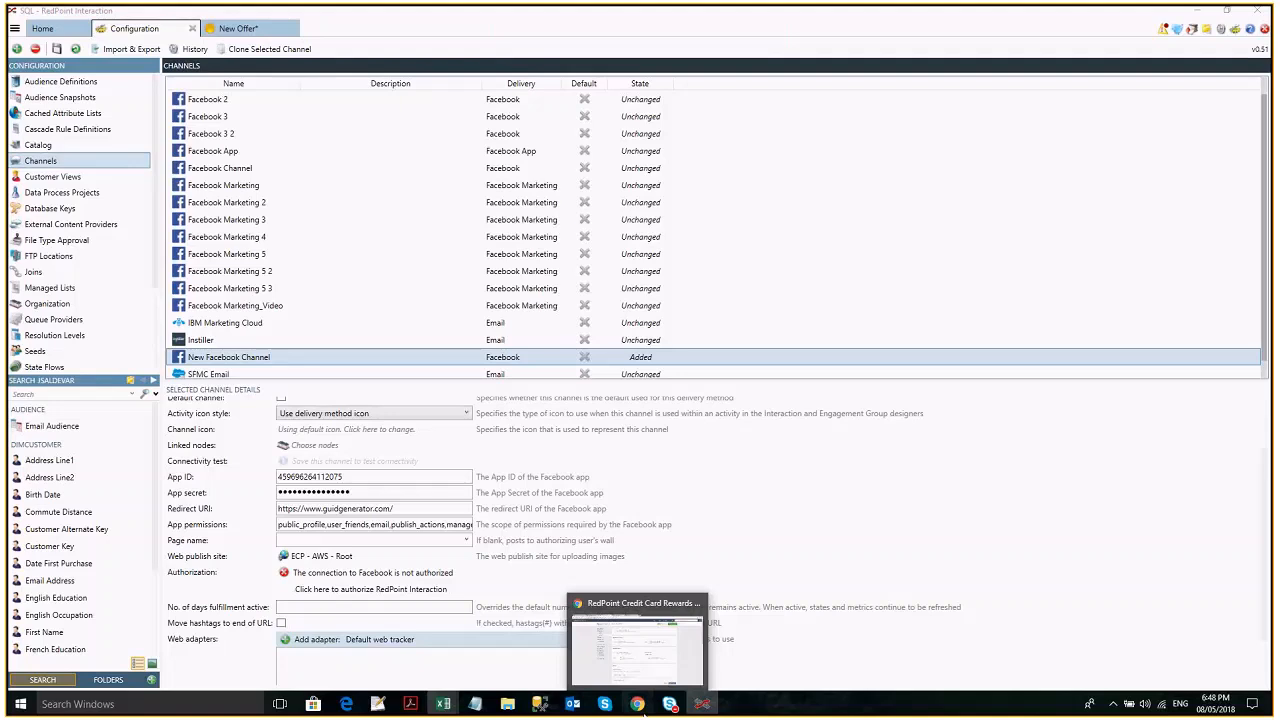
click(645, 708)
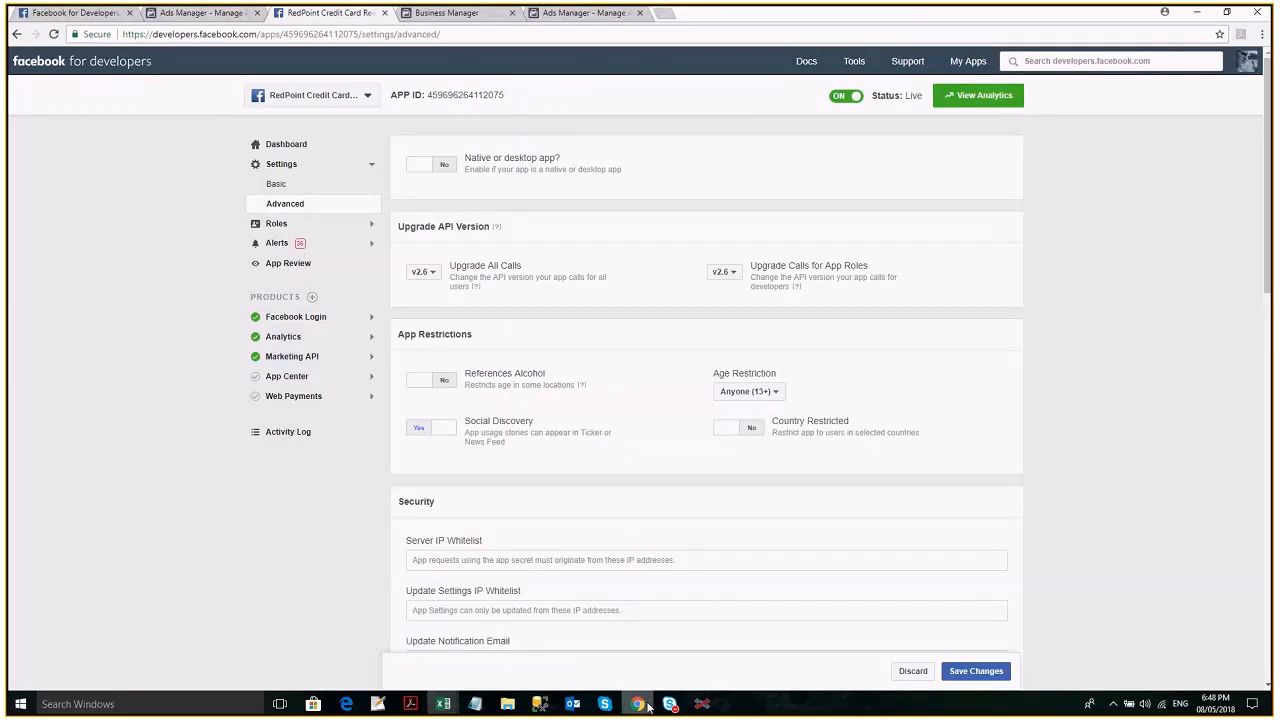
click(648, 707)
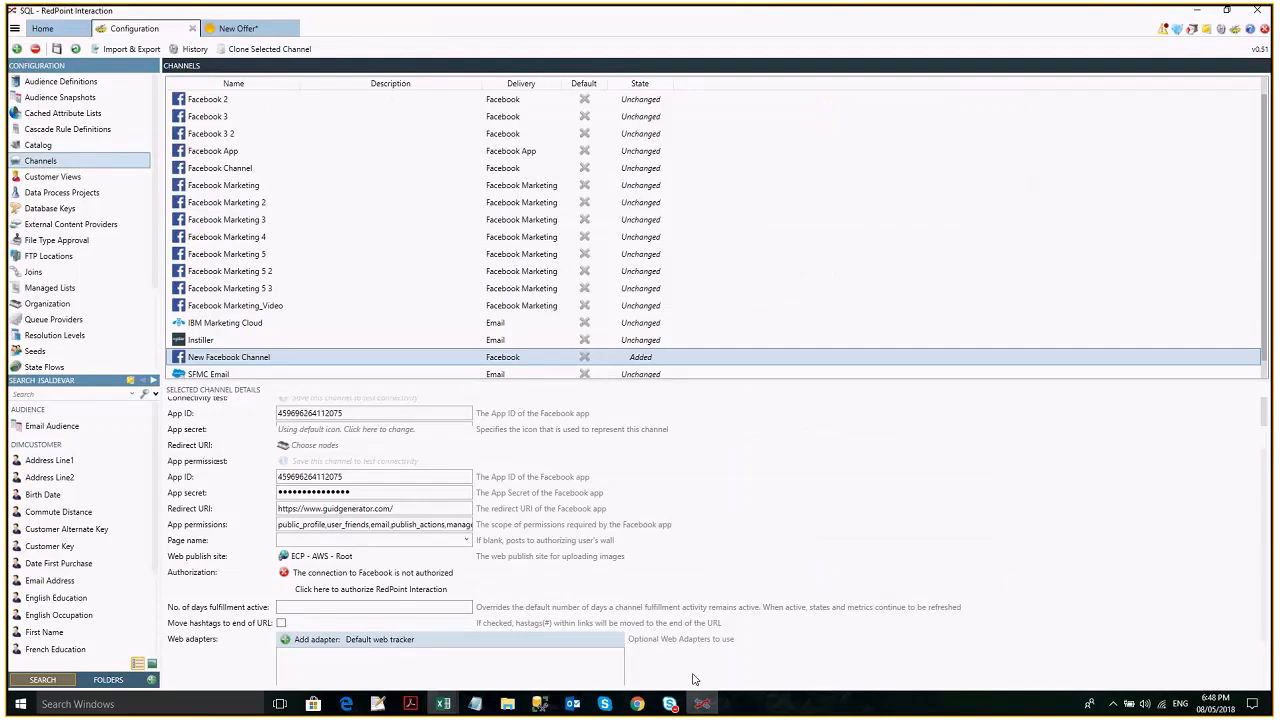
- Replace the new Facebook channel's App Secret with the one copied from the RedPoint Credit Card Rewards app's basic settings
click(413, 444)
drag(373, 432, 279, 438)
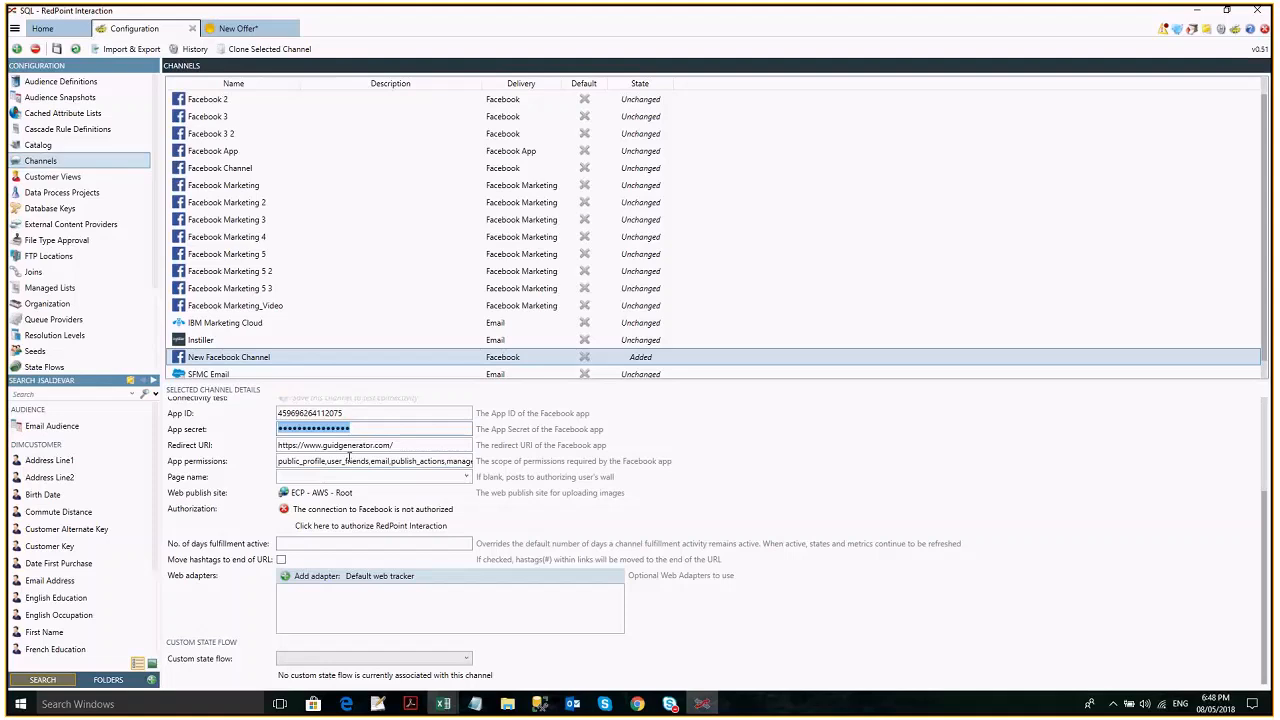
key(alt+Tab)
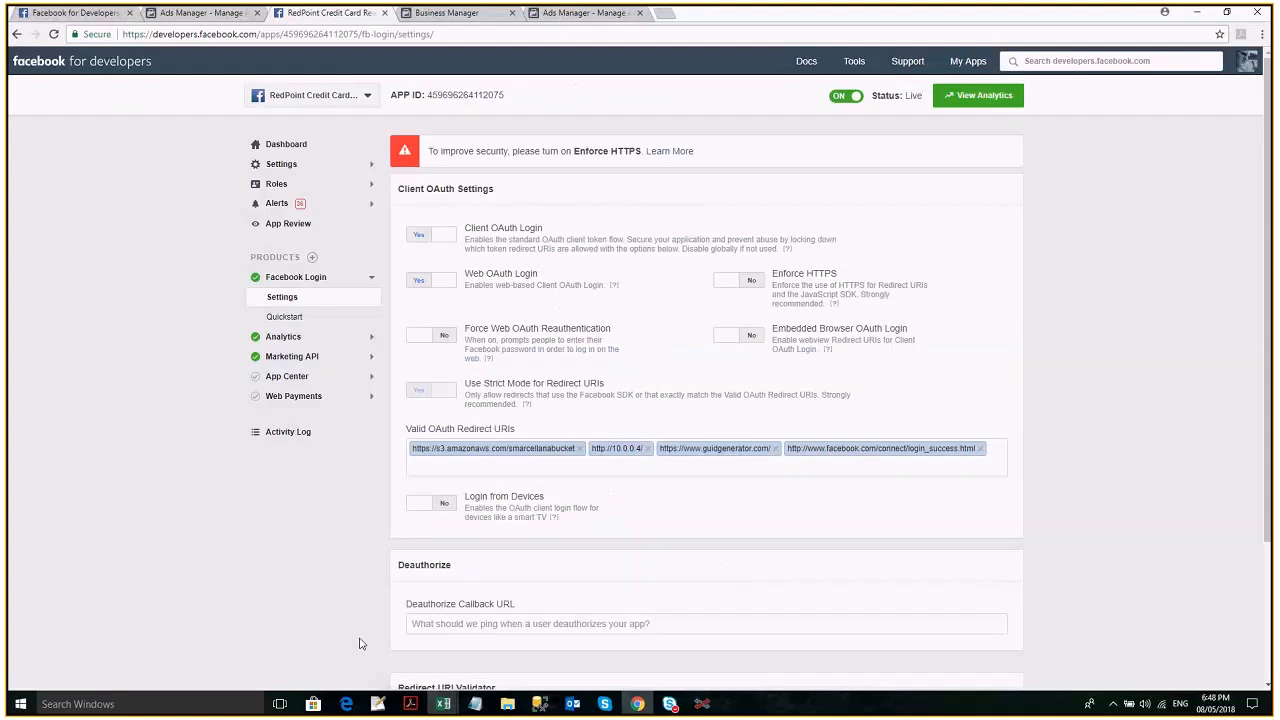
click(286, 145)
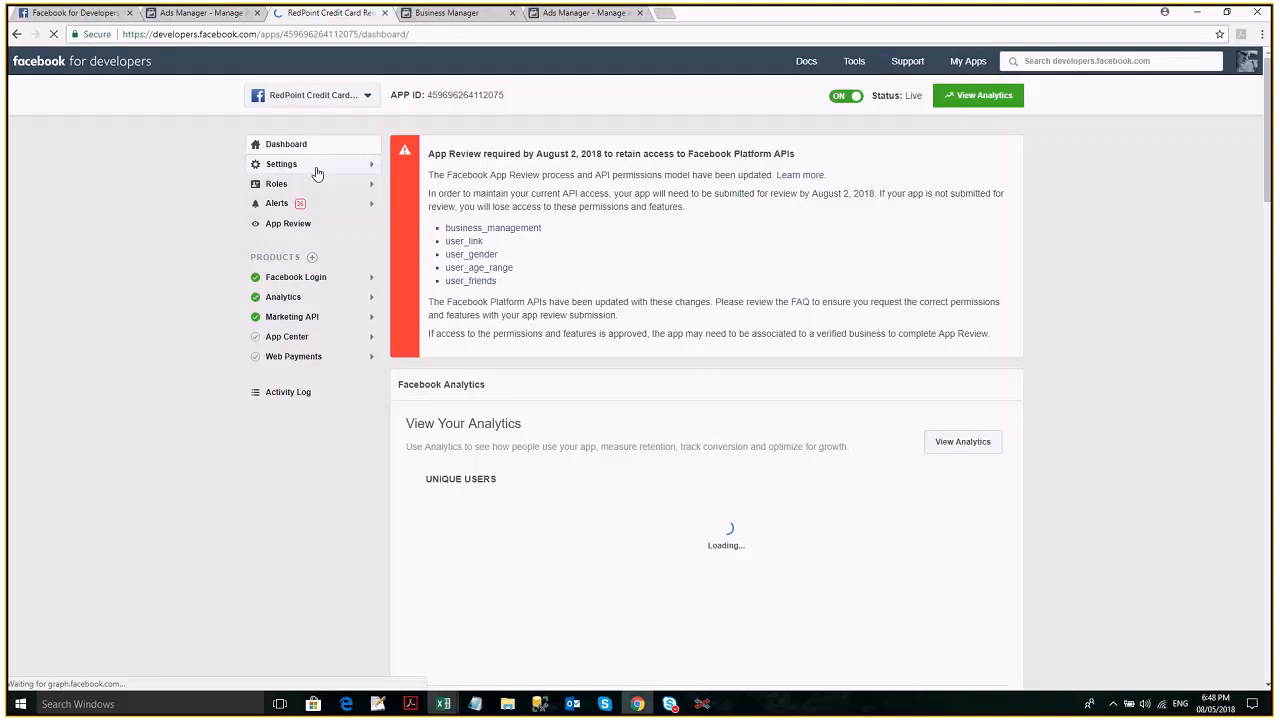
click(317, 174)
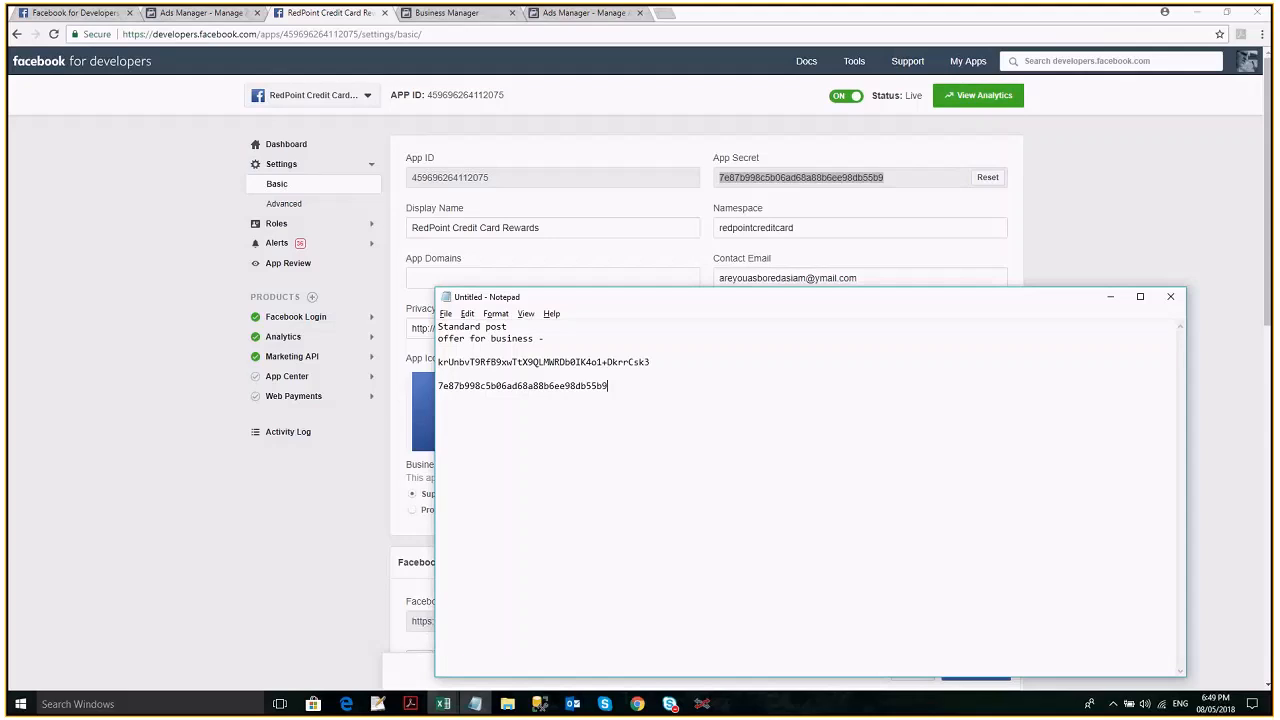
key(alt+Tab)
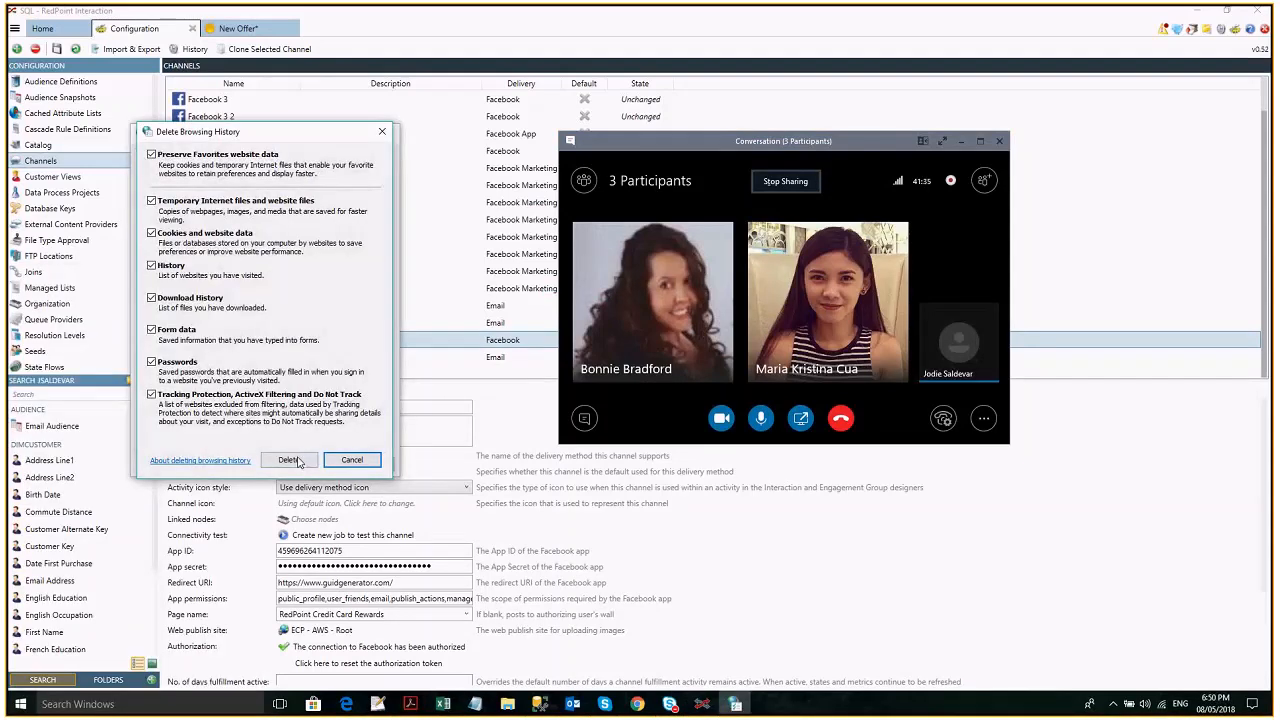
- Delete the browsing history with all data categories included, and look up Internet Options in the Windows search
click(297, 460)
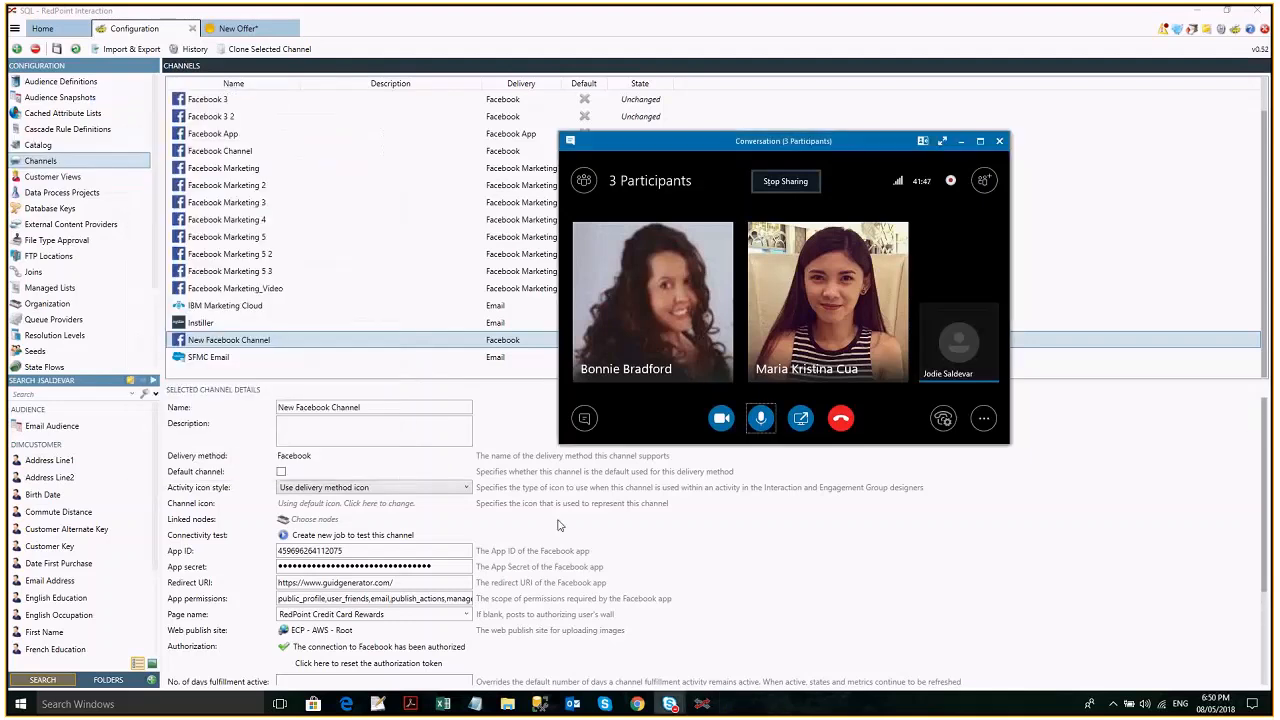
click(560, 525)
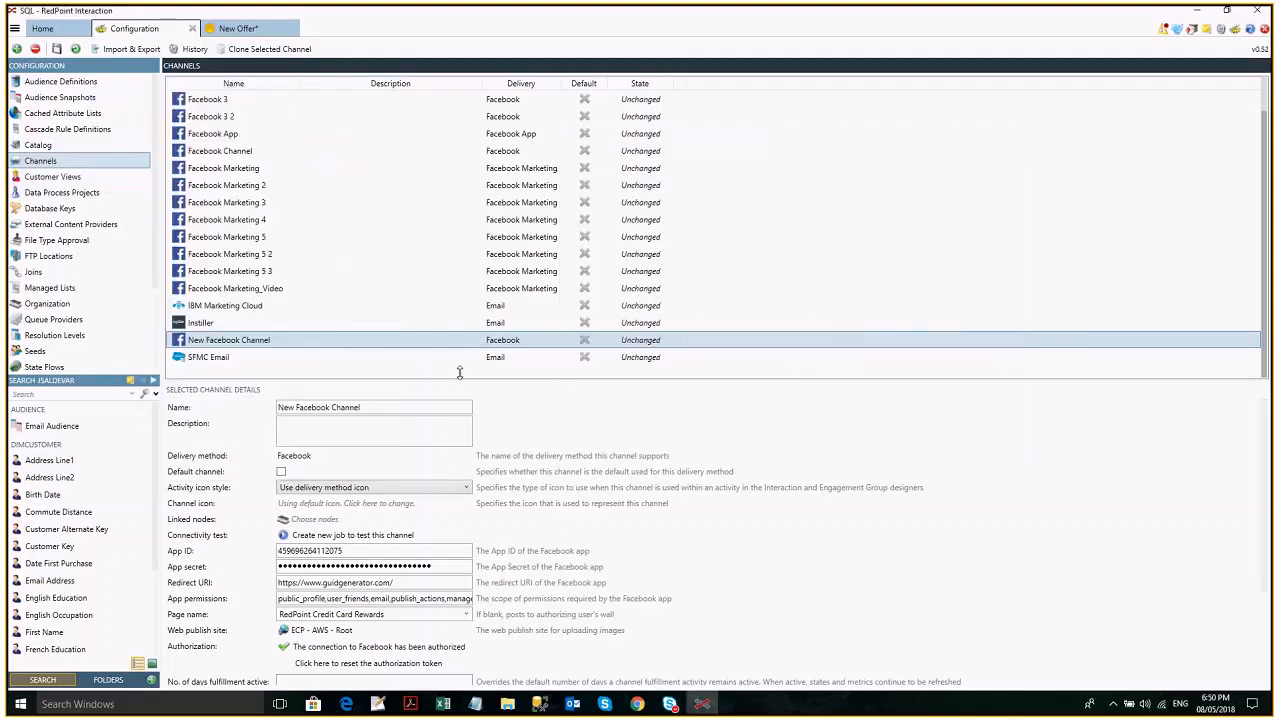
drag(459, 372, 440, 335)
click(184, 712)
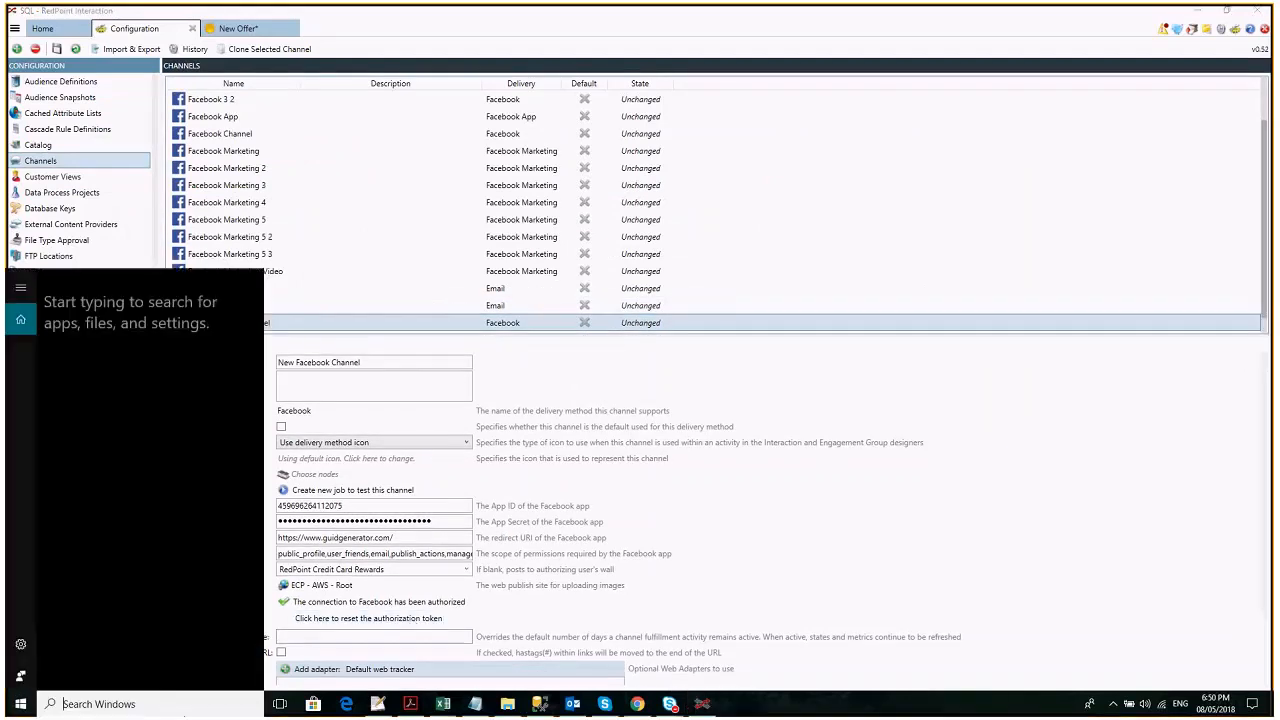
text(internet)
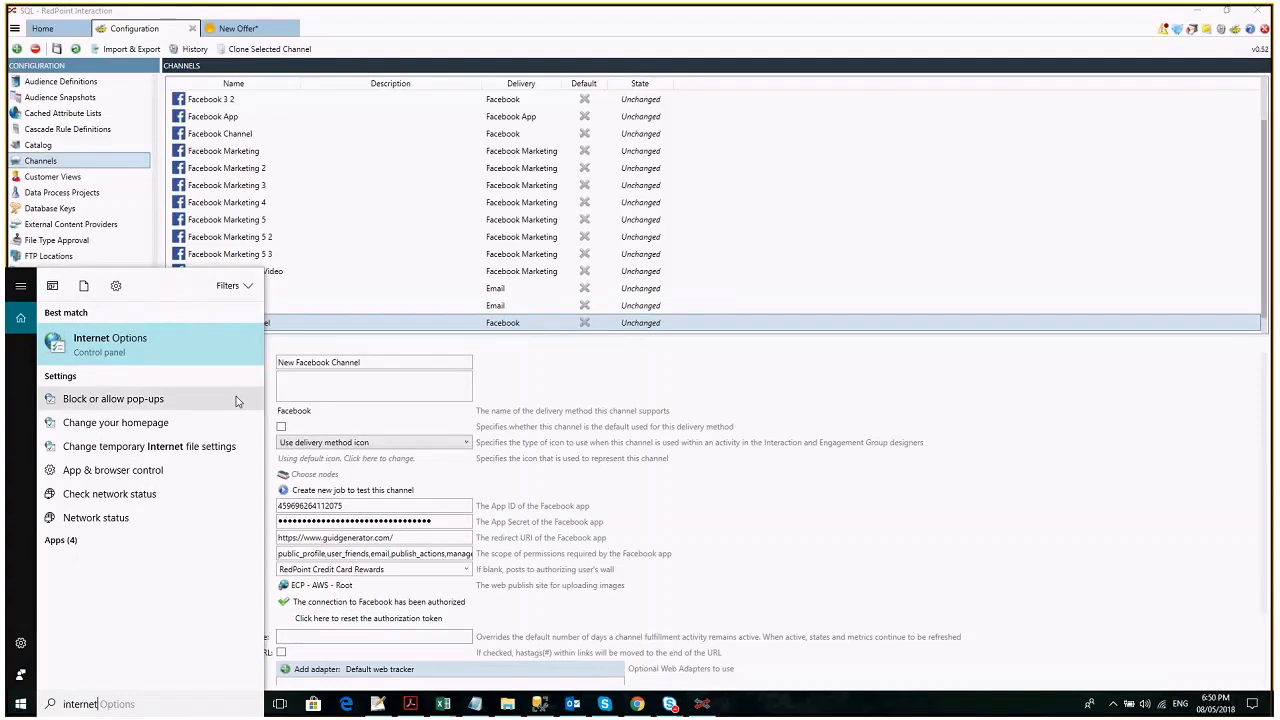
- Switch to the browser, go to facebook.com and open the Business Integrations section of the account settings
click(636, 706)
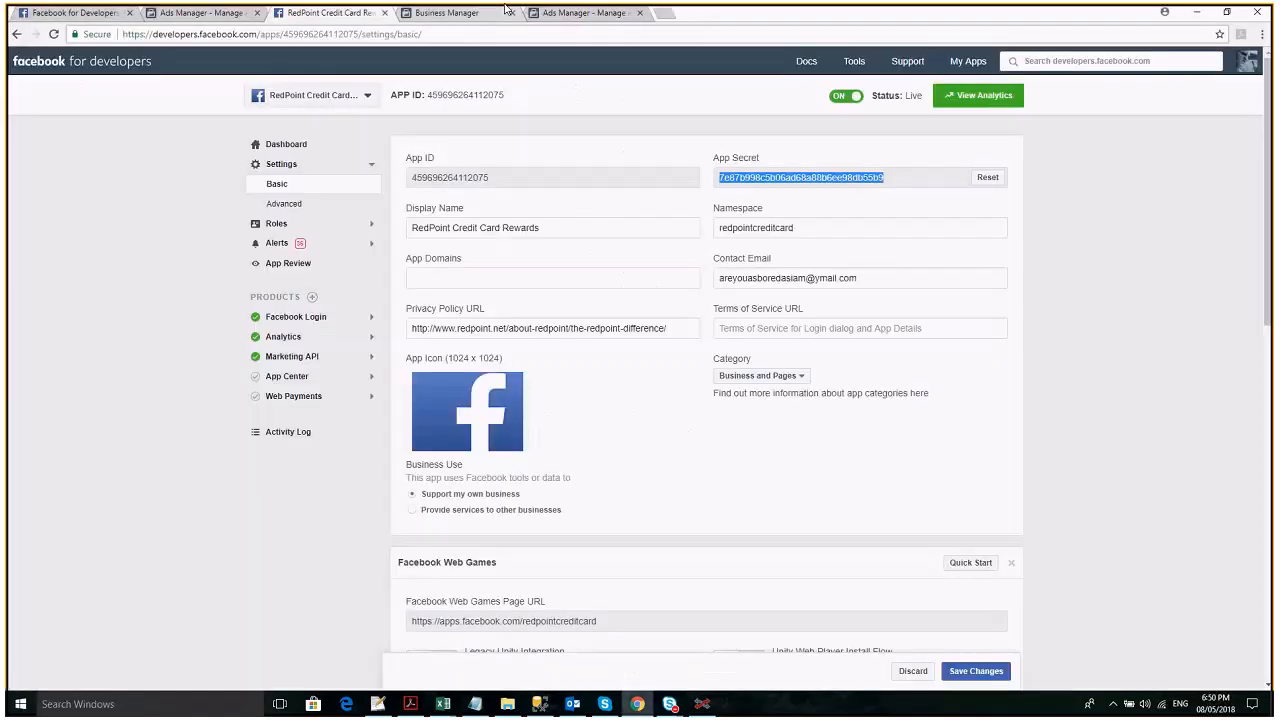
click(121, 9)
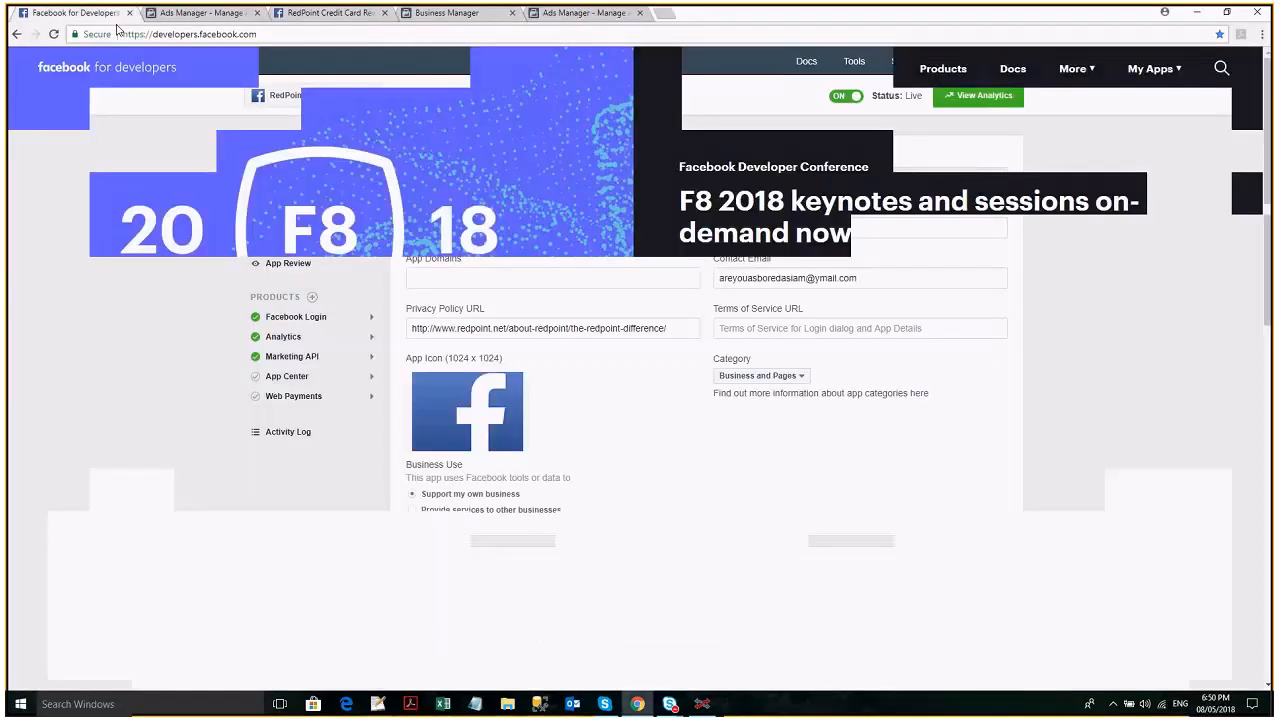
click(131, 34)
text(fac)
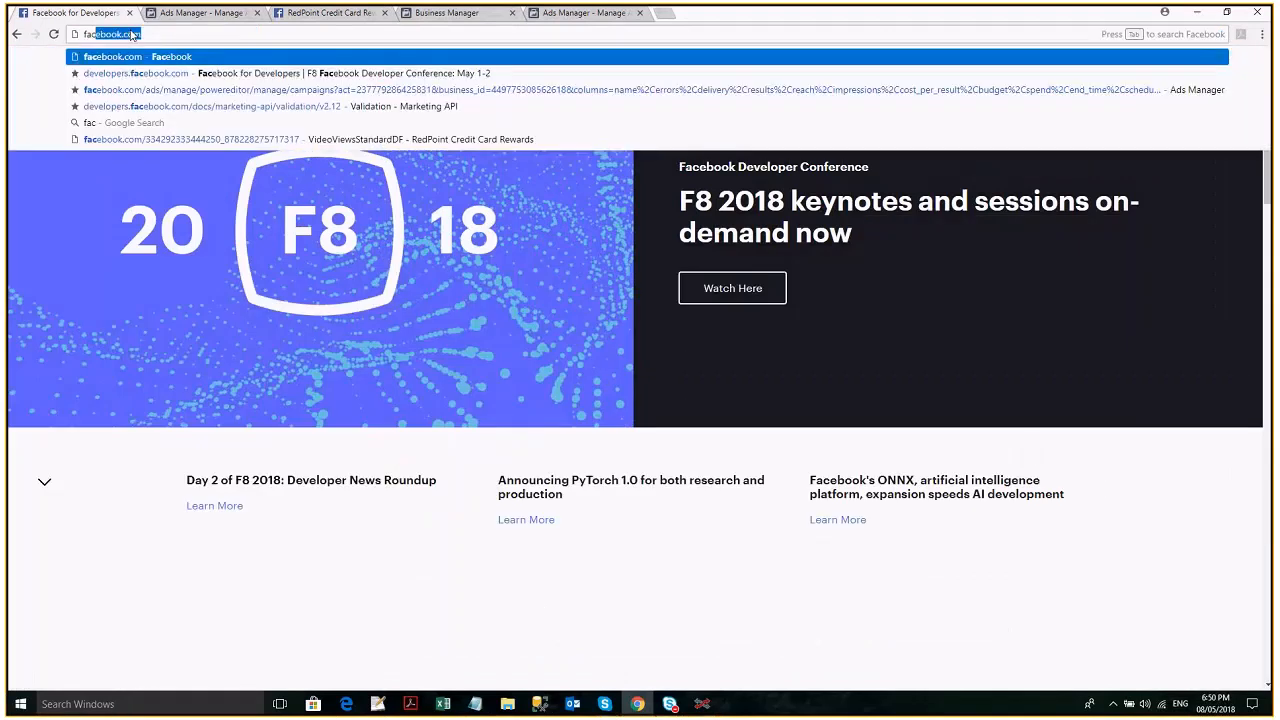
key(Return)
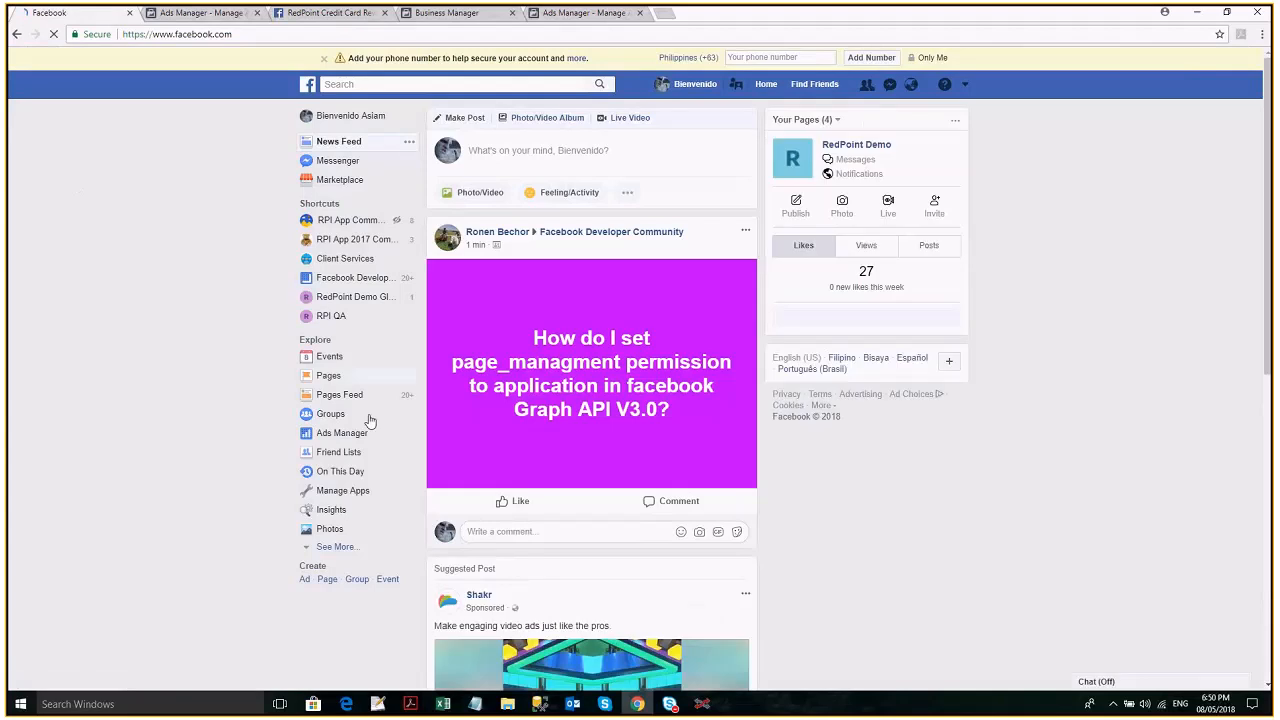
click(963, 87)
click(889, 417)
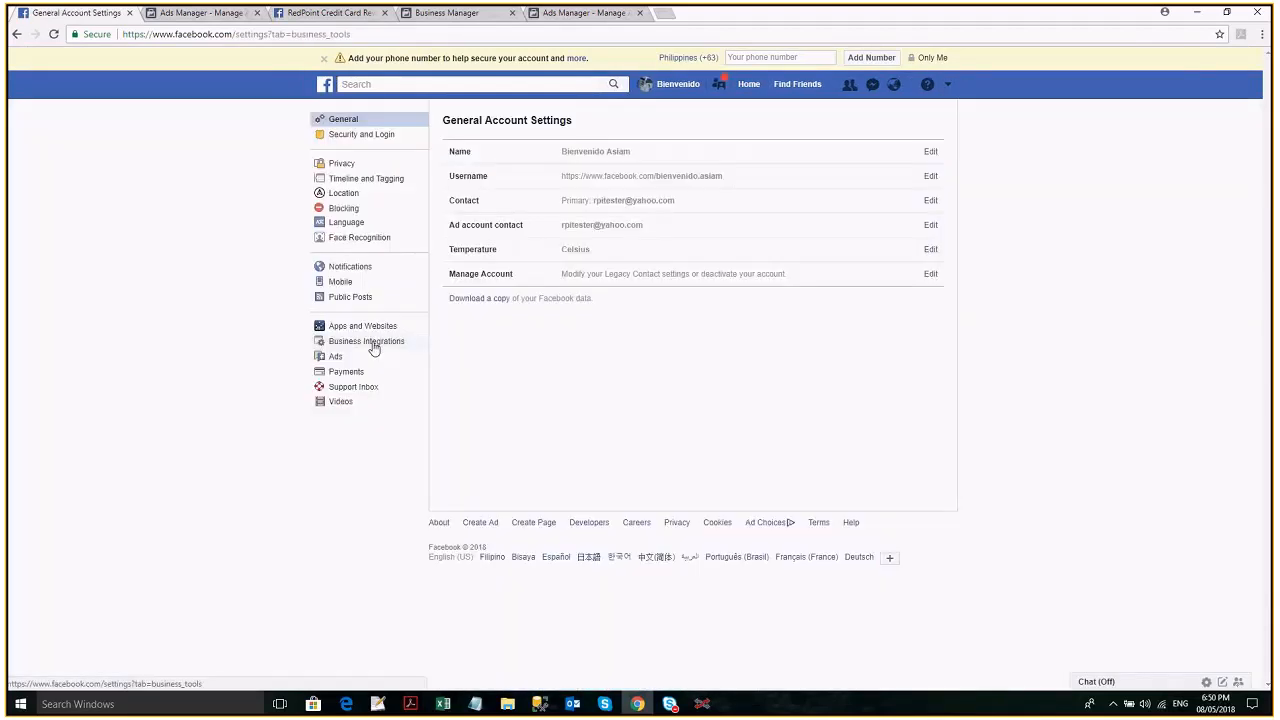
click(370, 346)
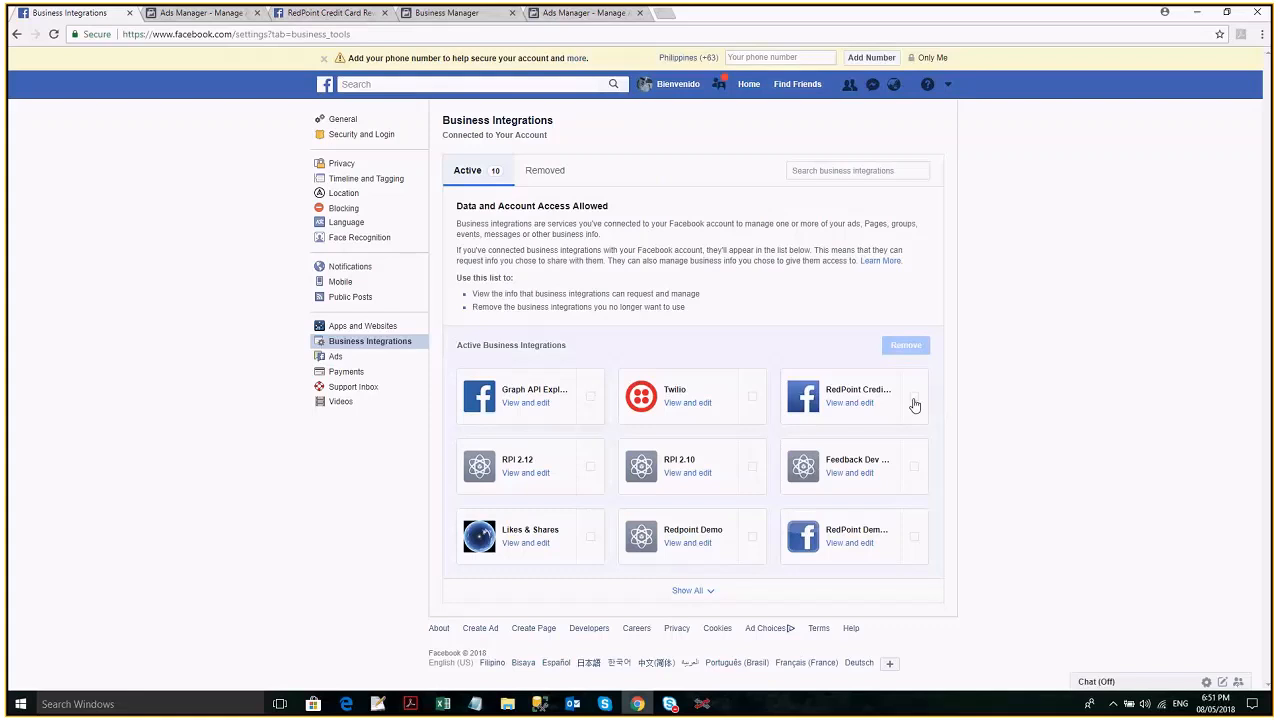
- Remove RedPoint Credit Card Rewards from the account's active business integrations and close the confirmation
click(914, 404)
click(904, 352)
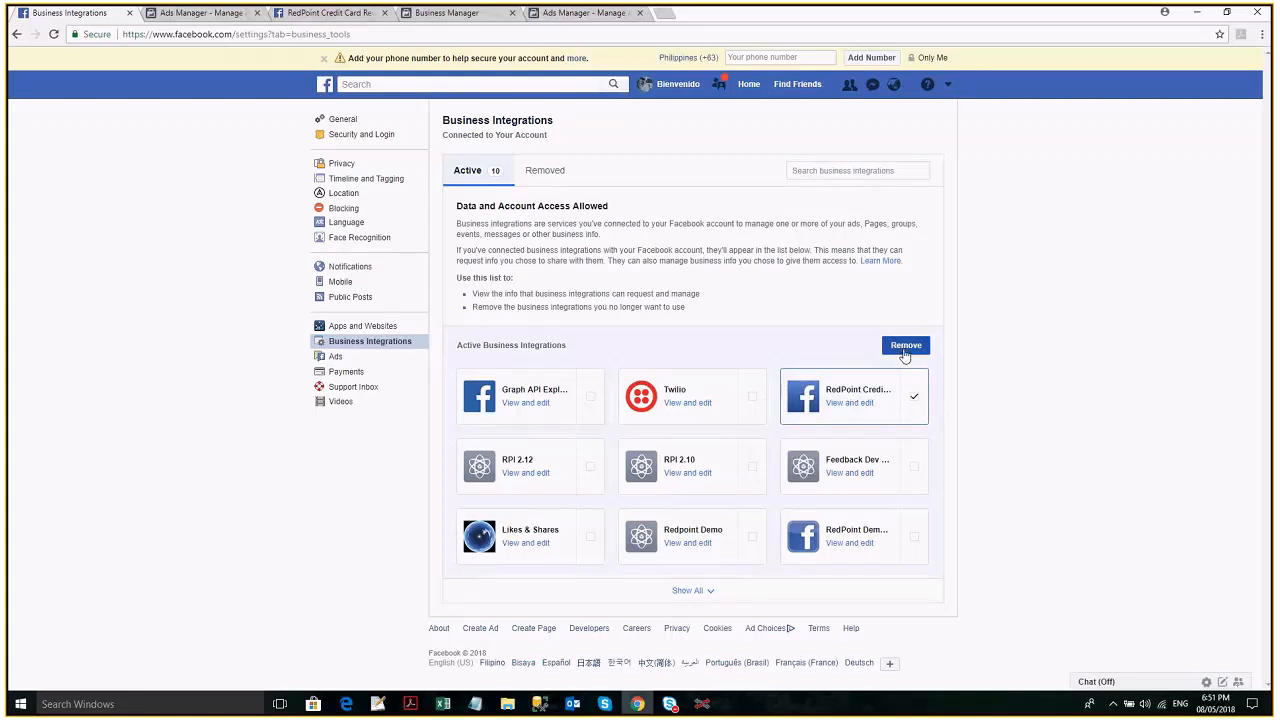
click(904, 352)
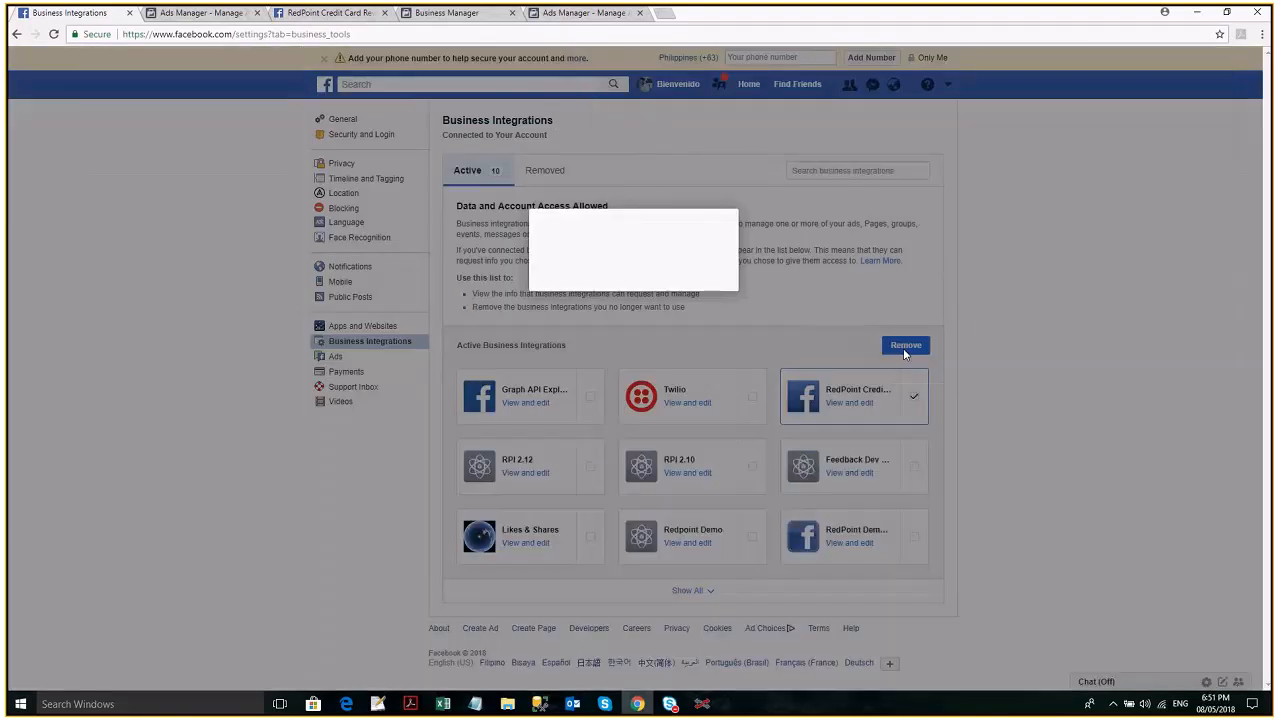
click(752, 385)
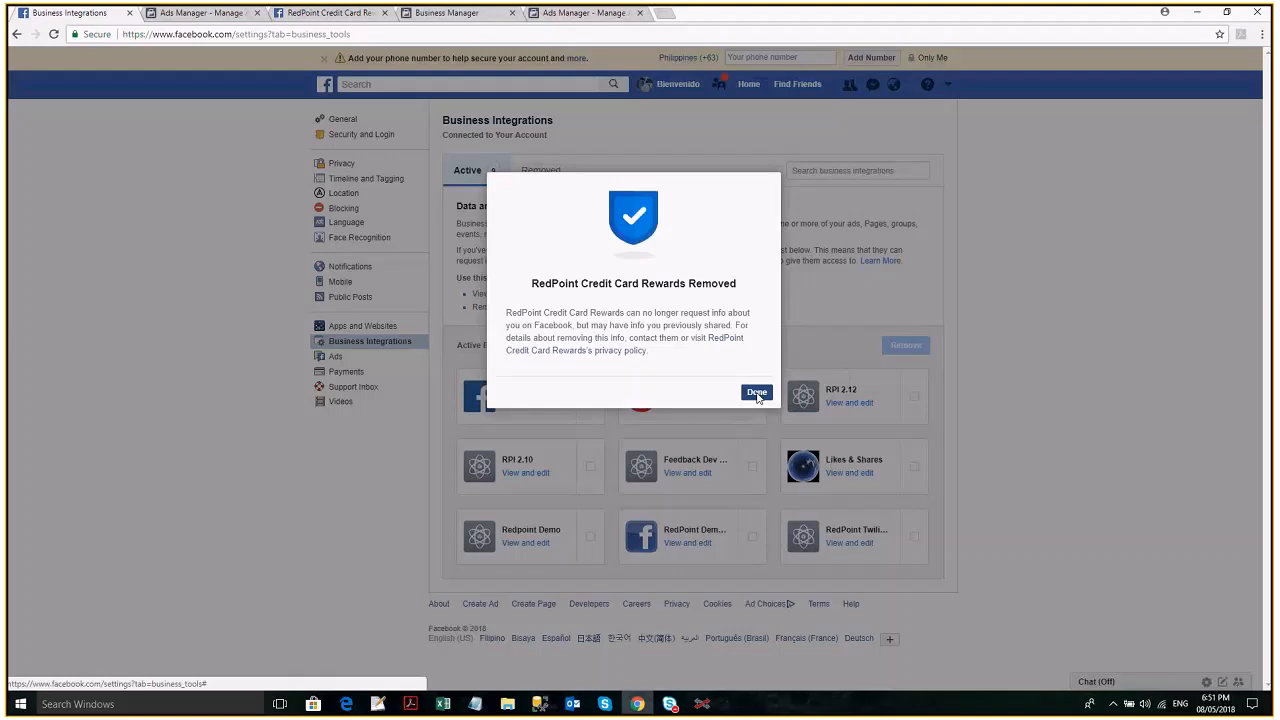
click(757, 392)
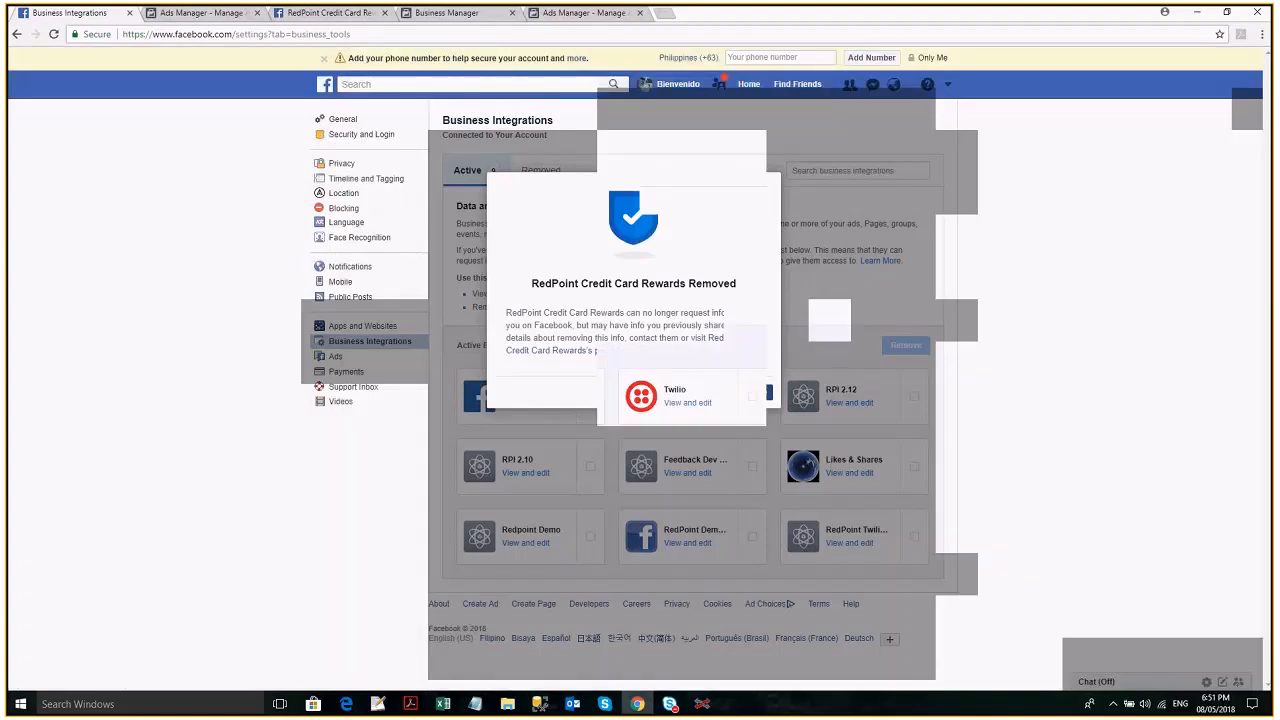
- Switch to RedPoint Interaction and log in to Facebook for the channel authorization with the account's email and password
mouse_move(705, 706)
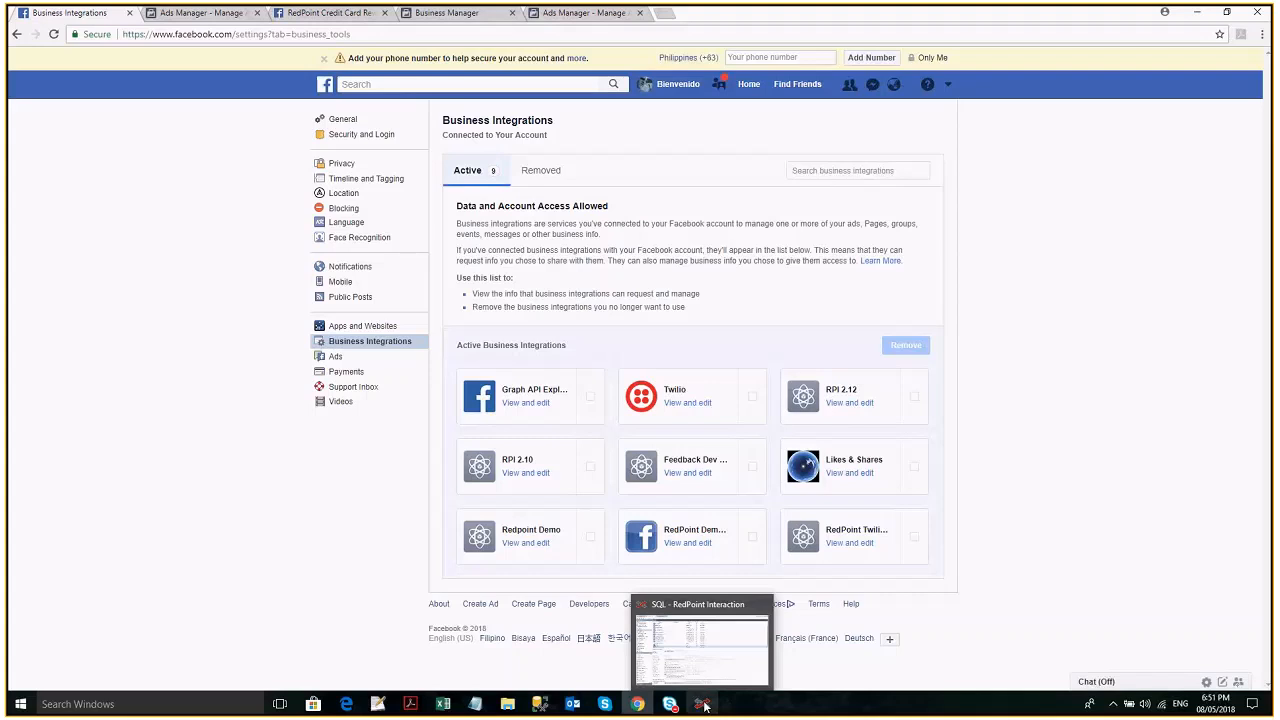
click(704, 706)
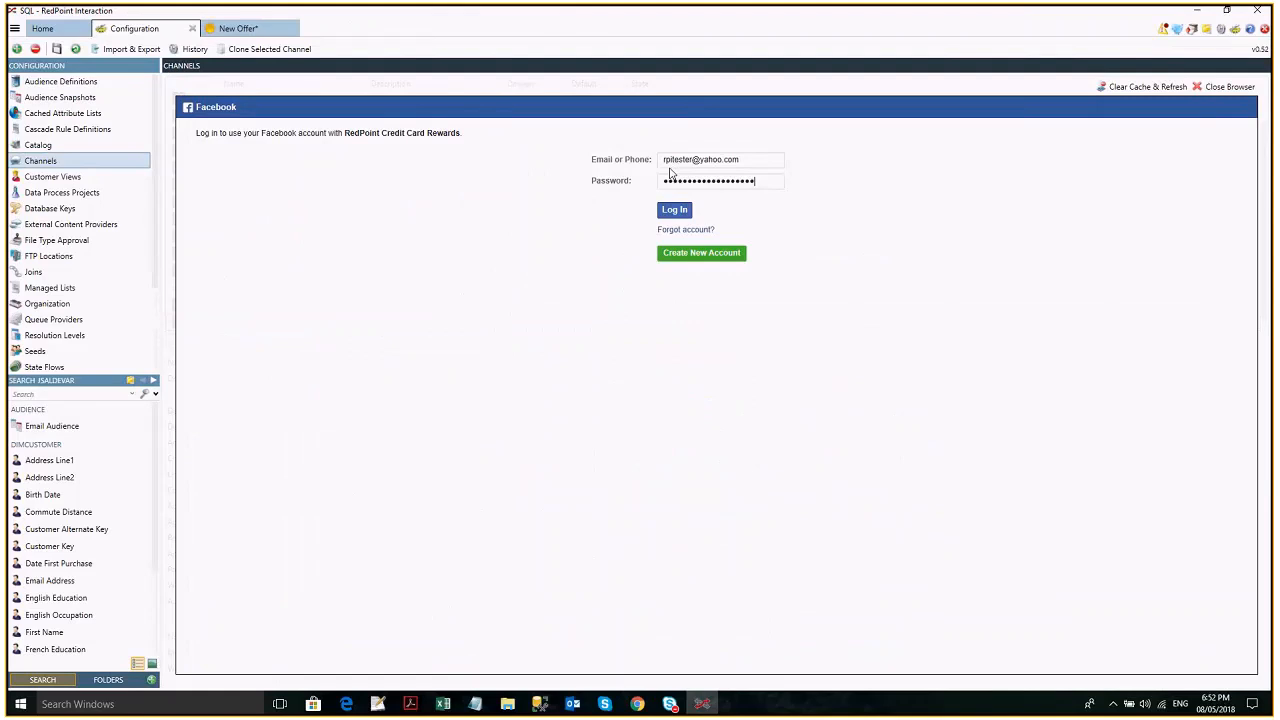
key(Return)
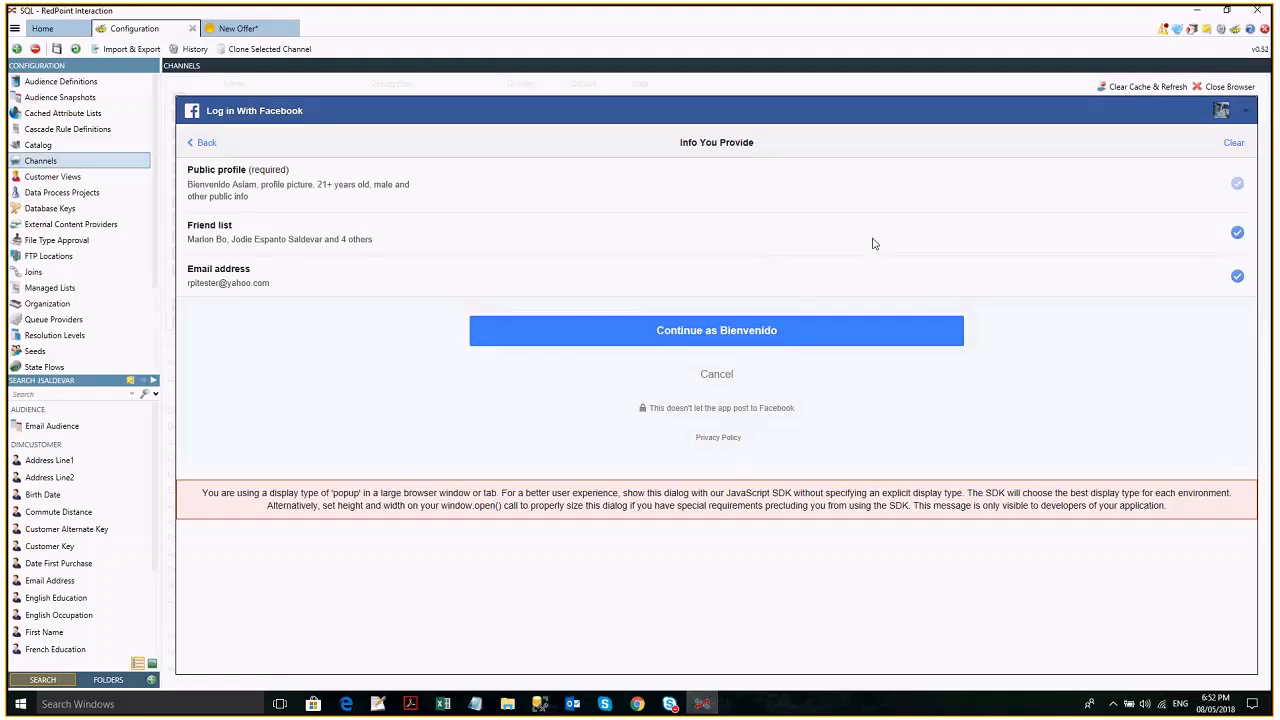
- Withhold the email address from the info provided to RedPoint Credit Card Rewards and set its Timeline post audience to Public
click(1237, 278)
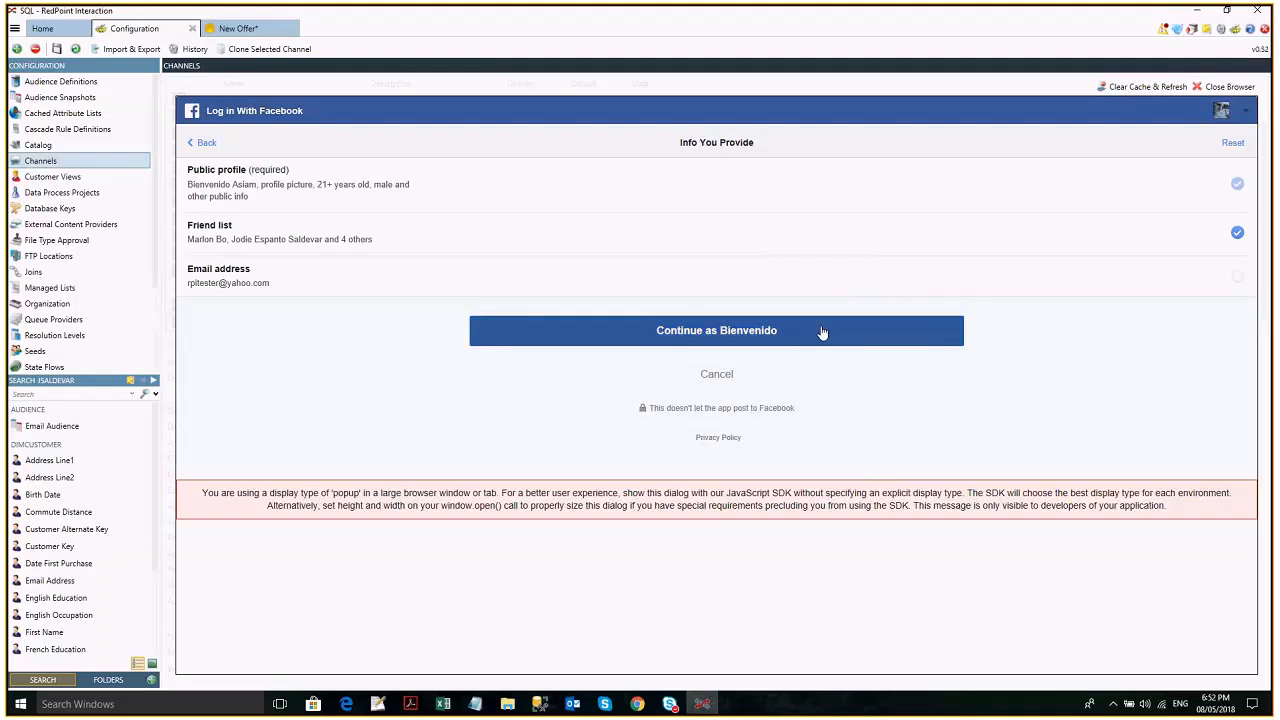
click(822, 332)
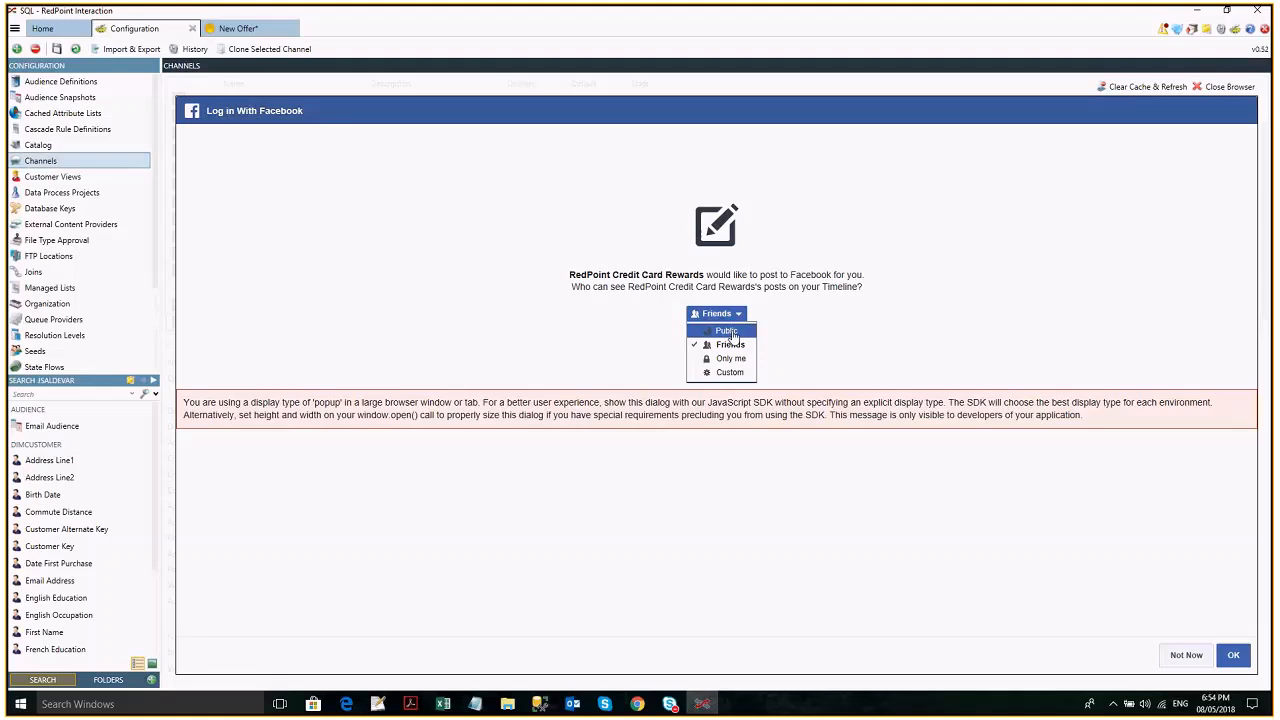
click(727, 331)
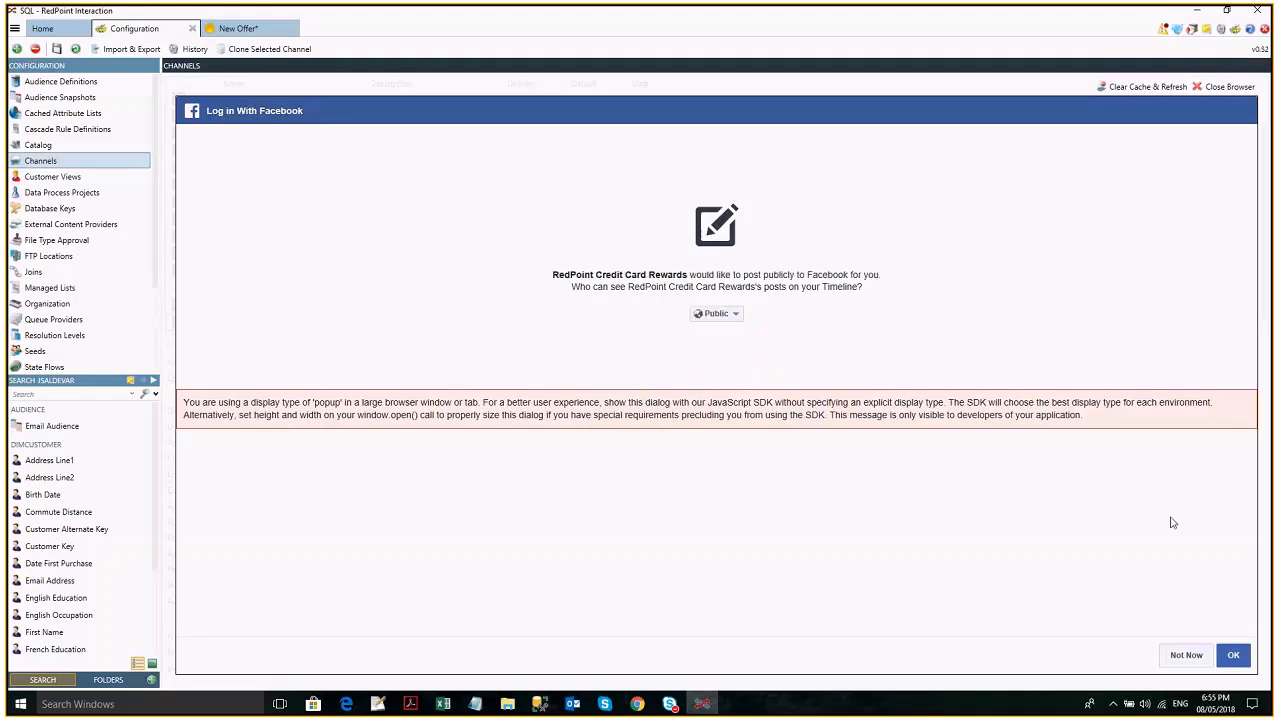
click(1233, 655)
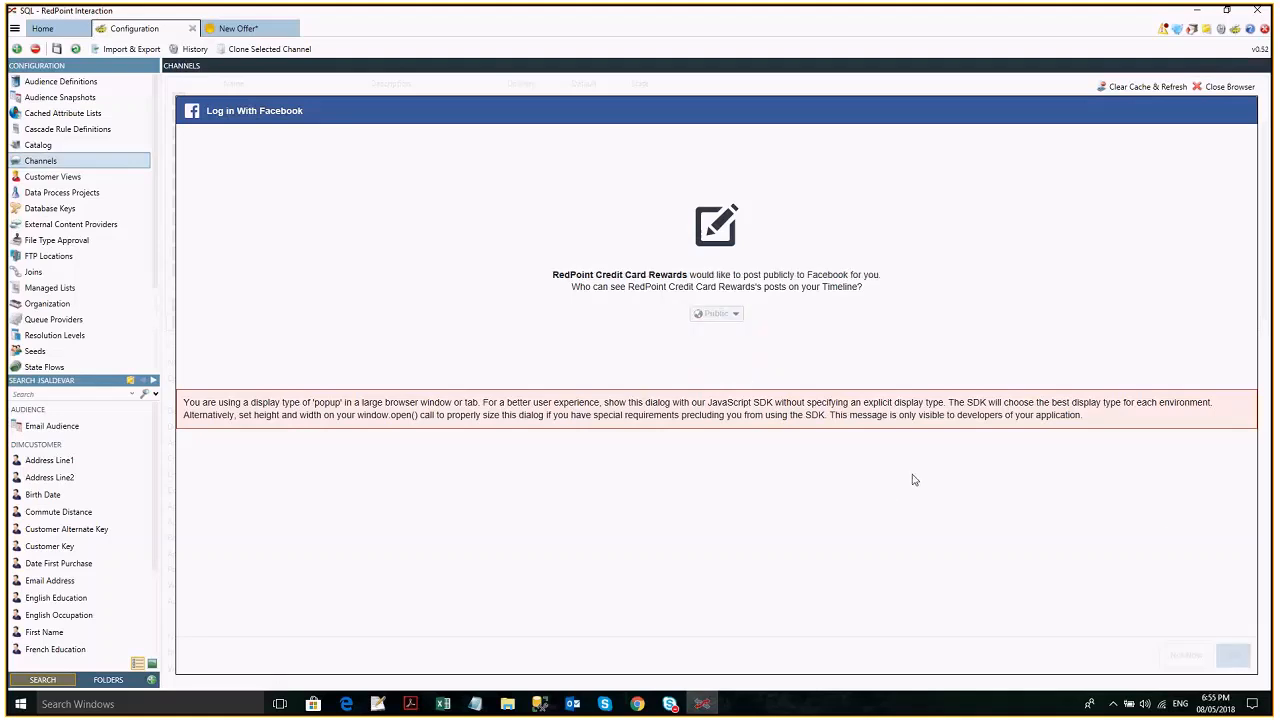
- Finish the Facebook authorization for RedPoint Credit Card Rewards and save the New Facebook Channel configuration
click(1233, 655)
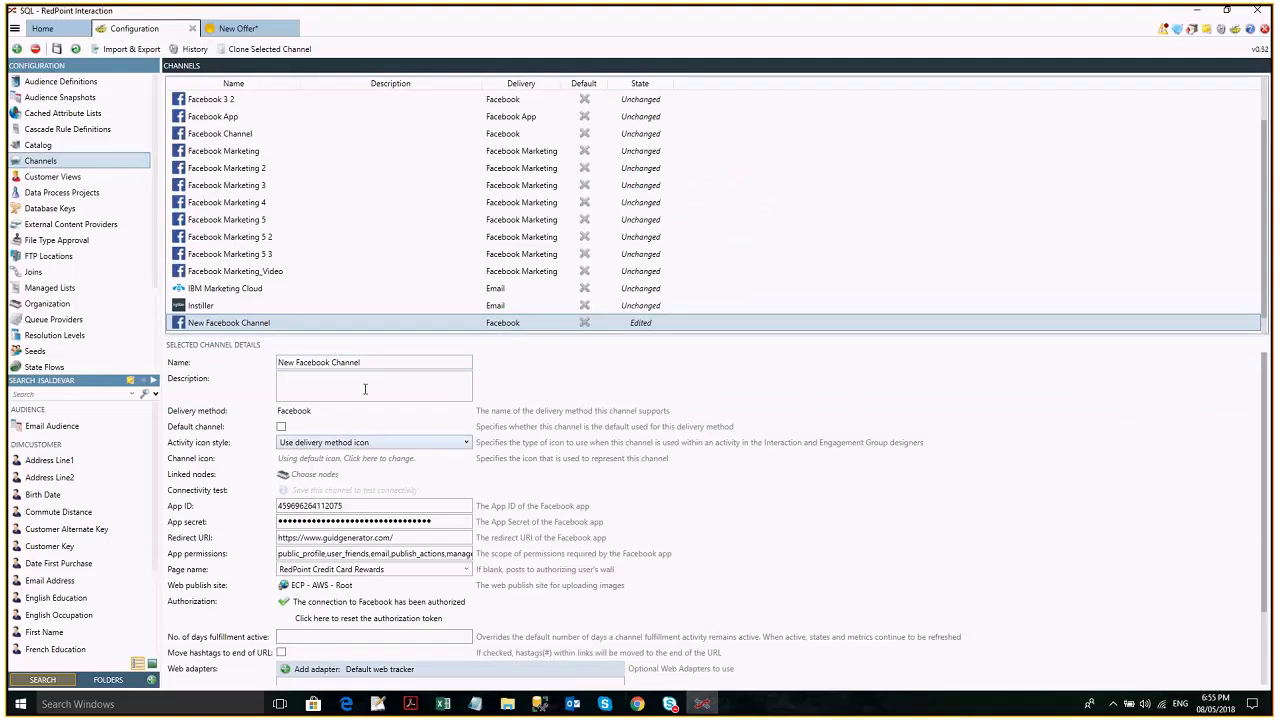
scroll(265, 322, up, 1)
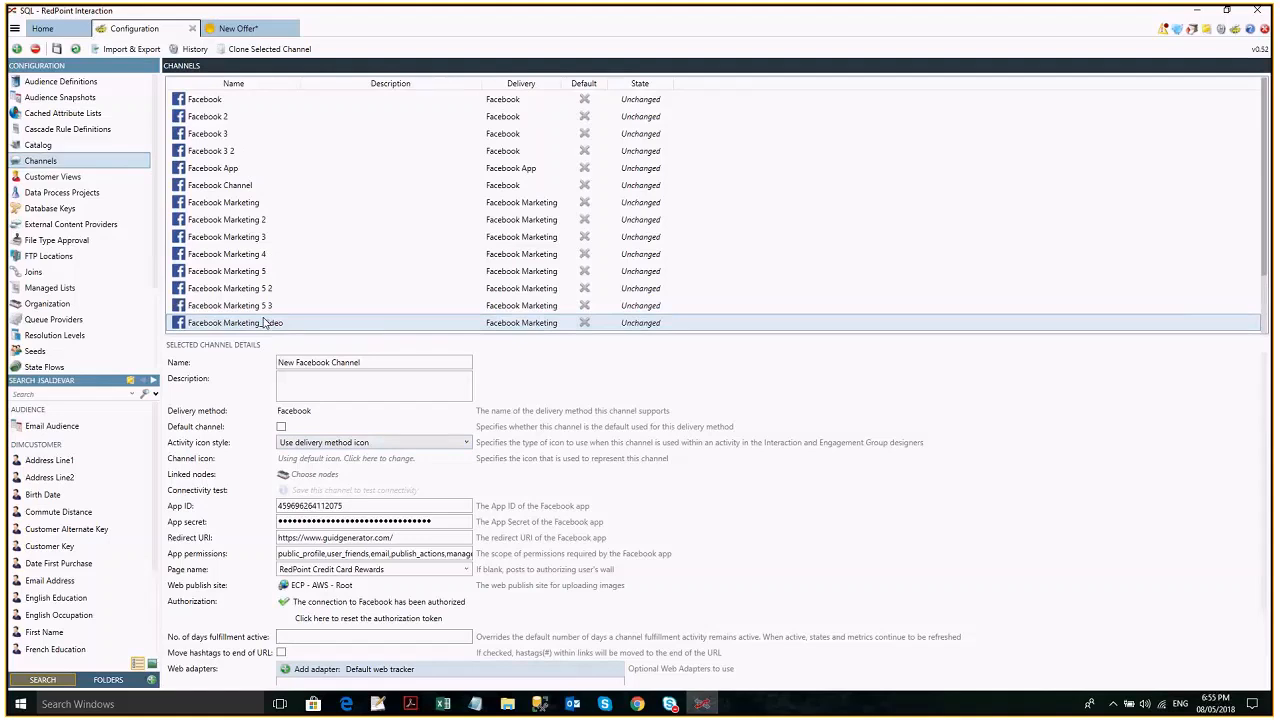
scroll(420, 190, down, 1)
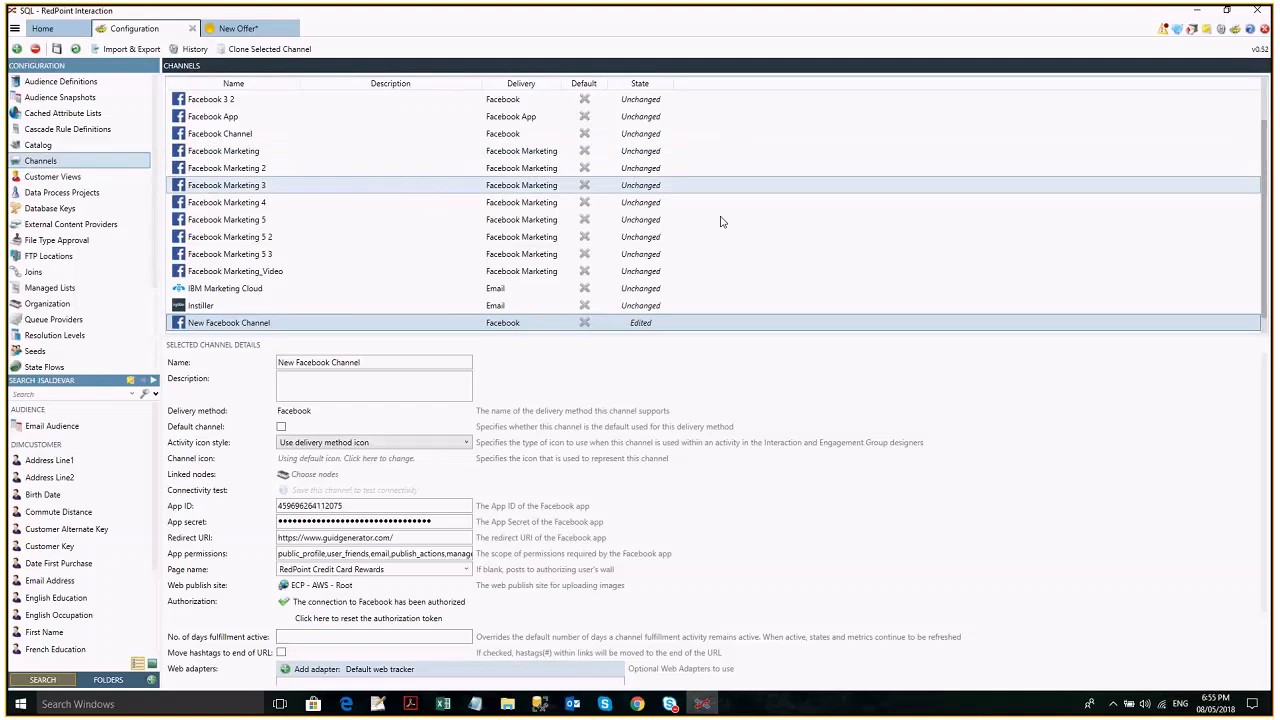
scroll(632, 246, down, 1)
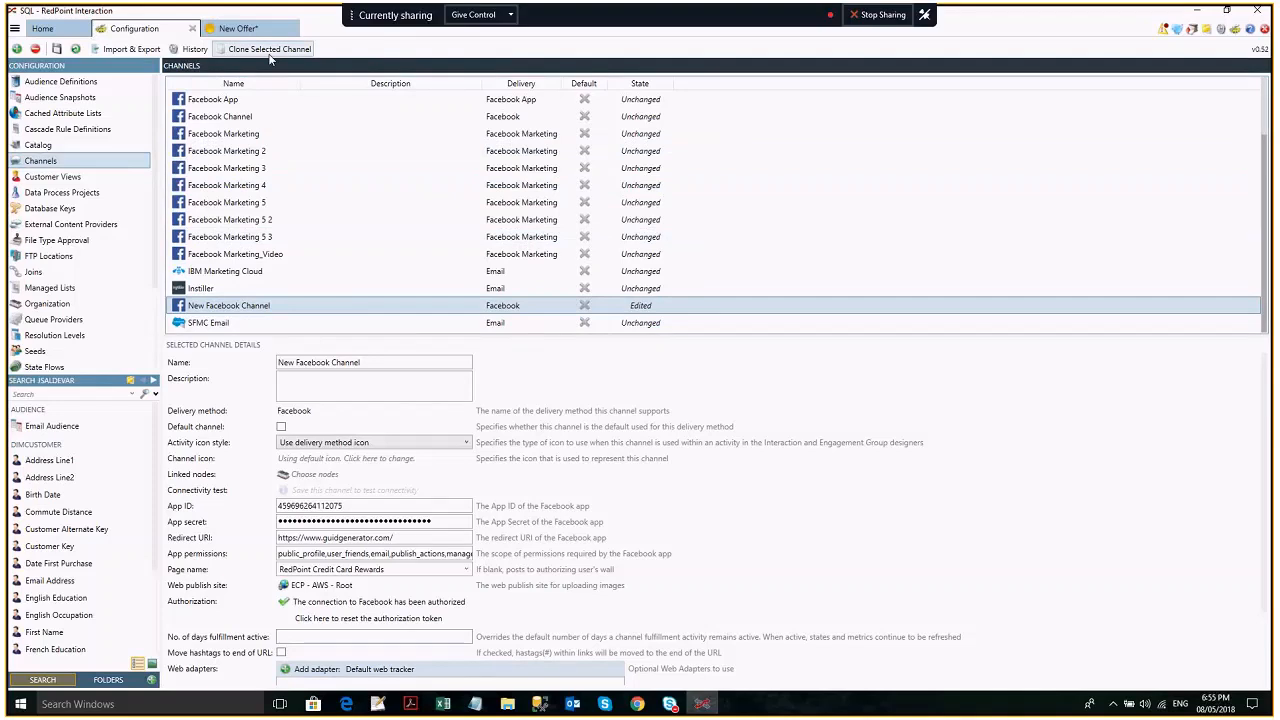
click(57, 49)
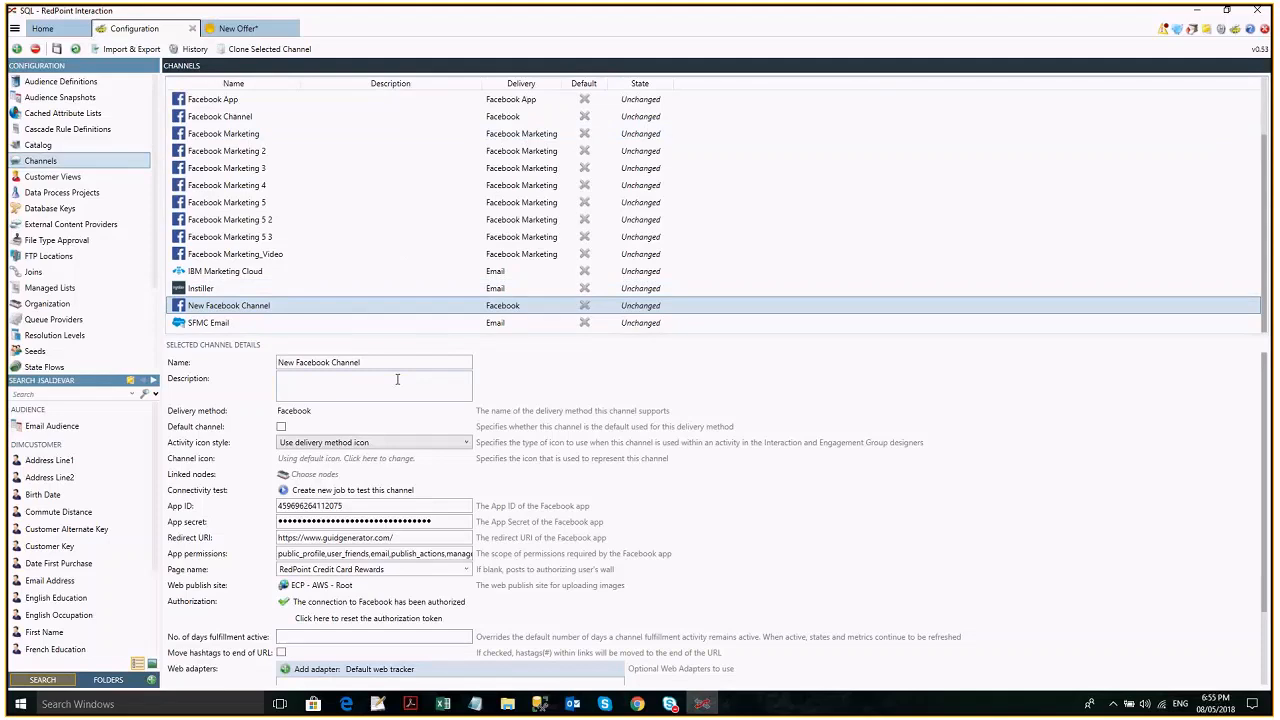
- Add the Facebook delivery method to the new offer and sync the pages of New Facebook Channel
click(236, 28)
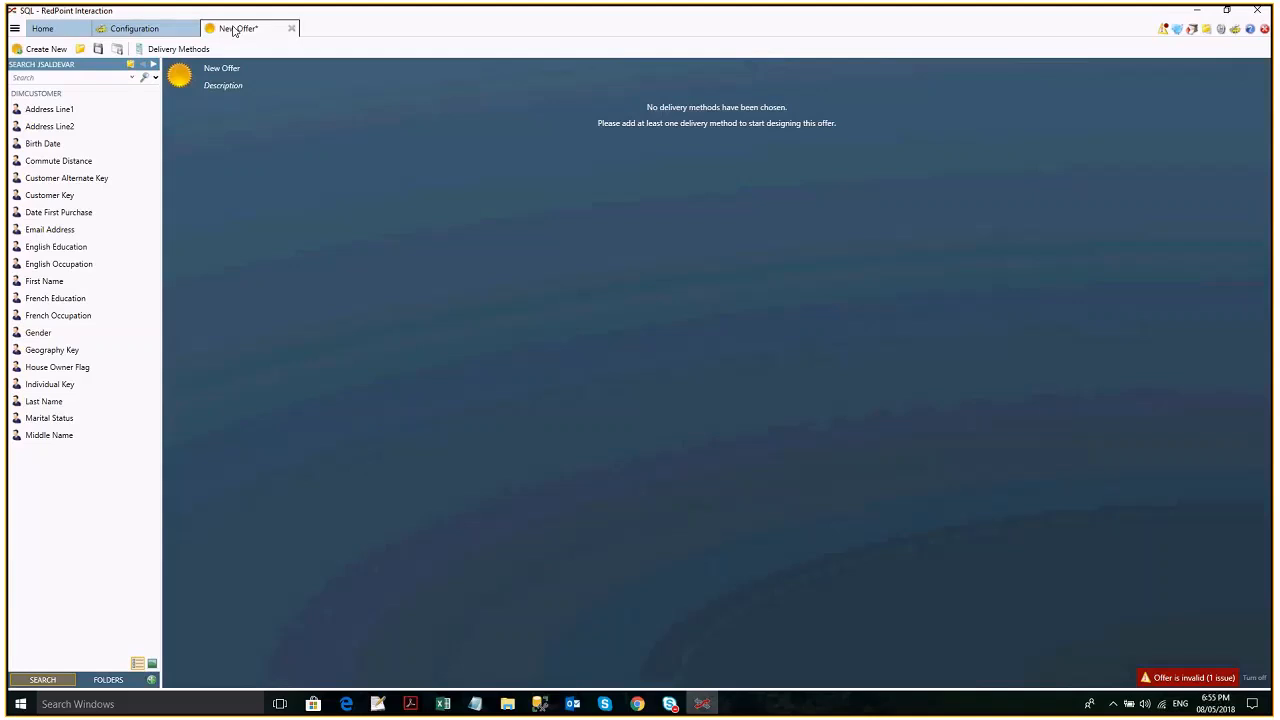
click(178, 49)
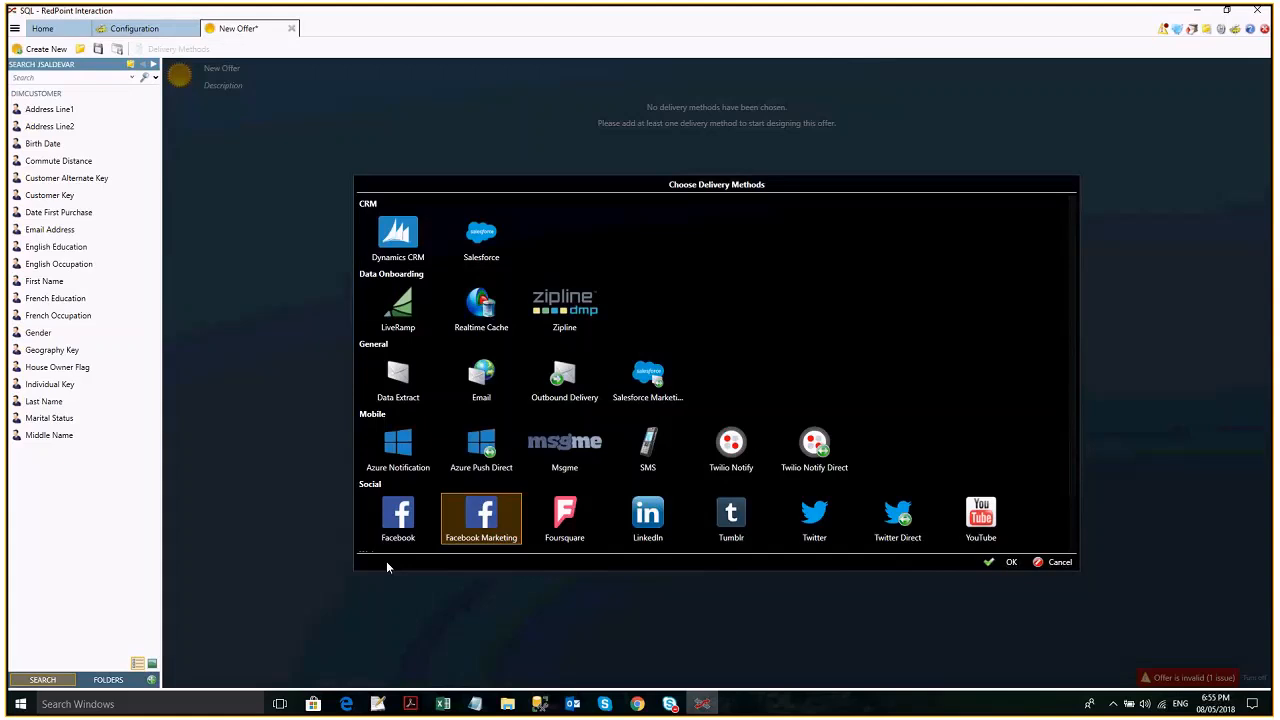
key(Return)
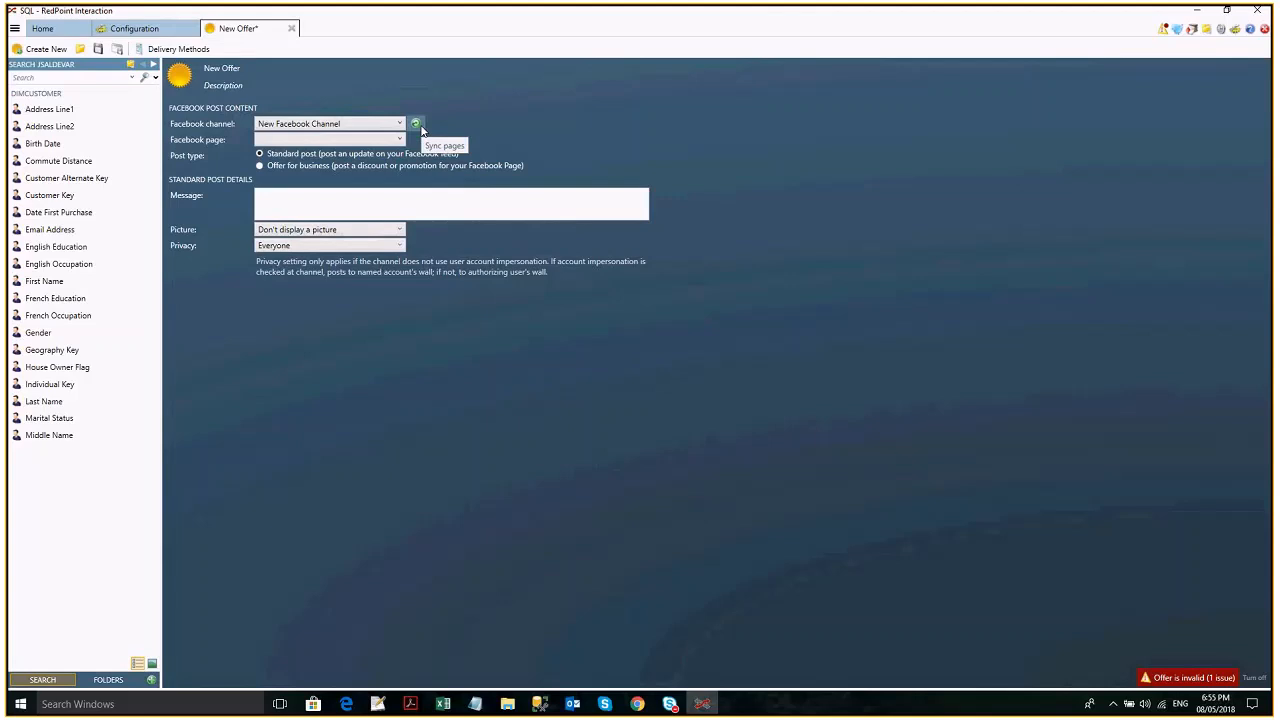
click(418, 126)
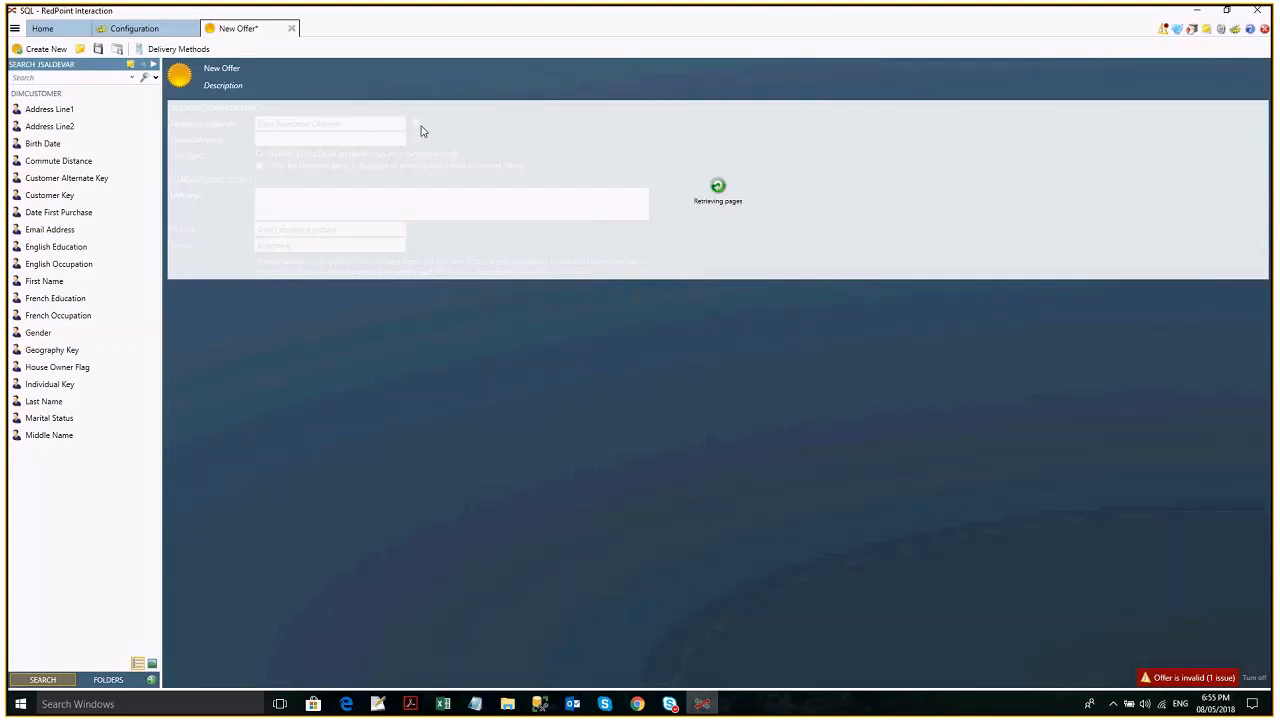
- Enter Test as the message of the standard post
click(303, 196)
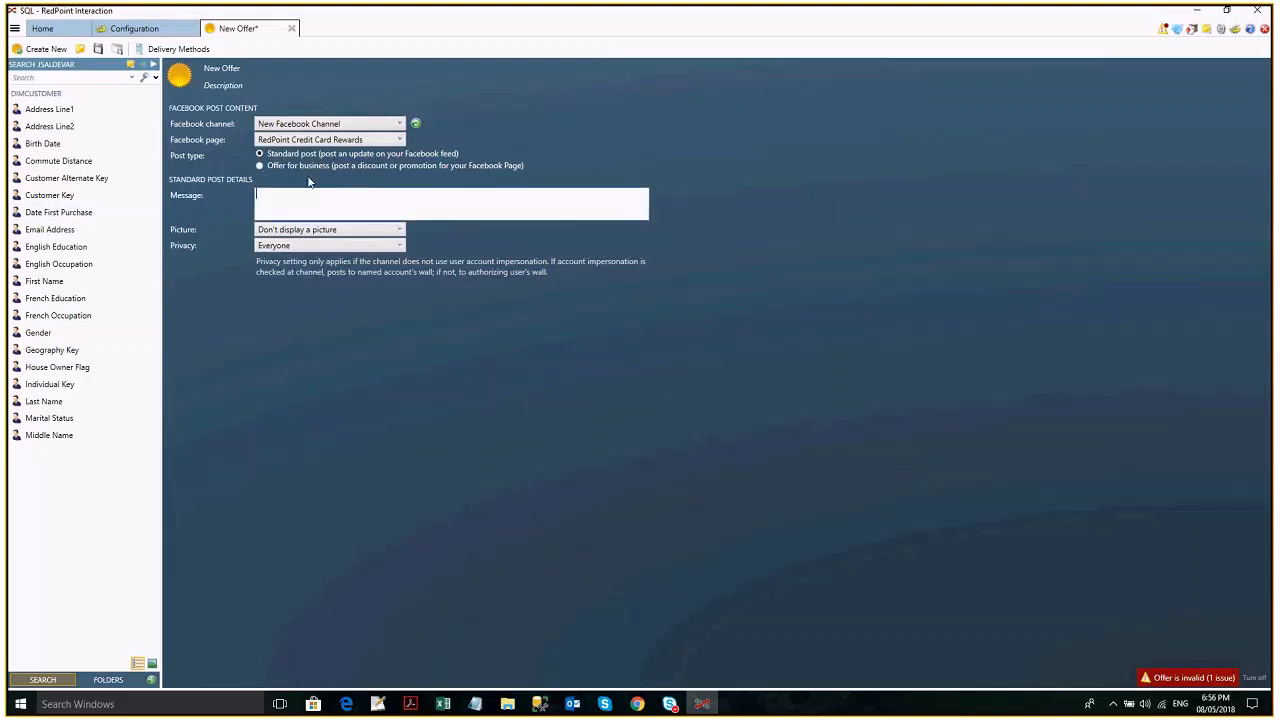
text(Test)
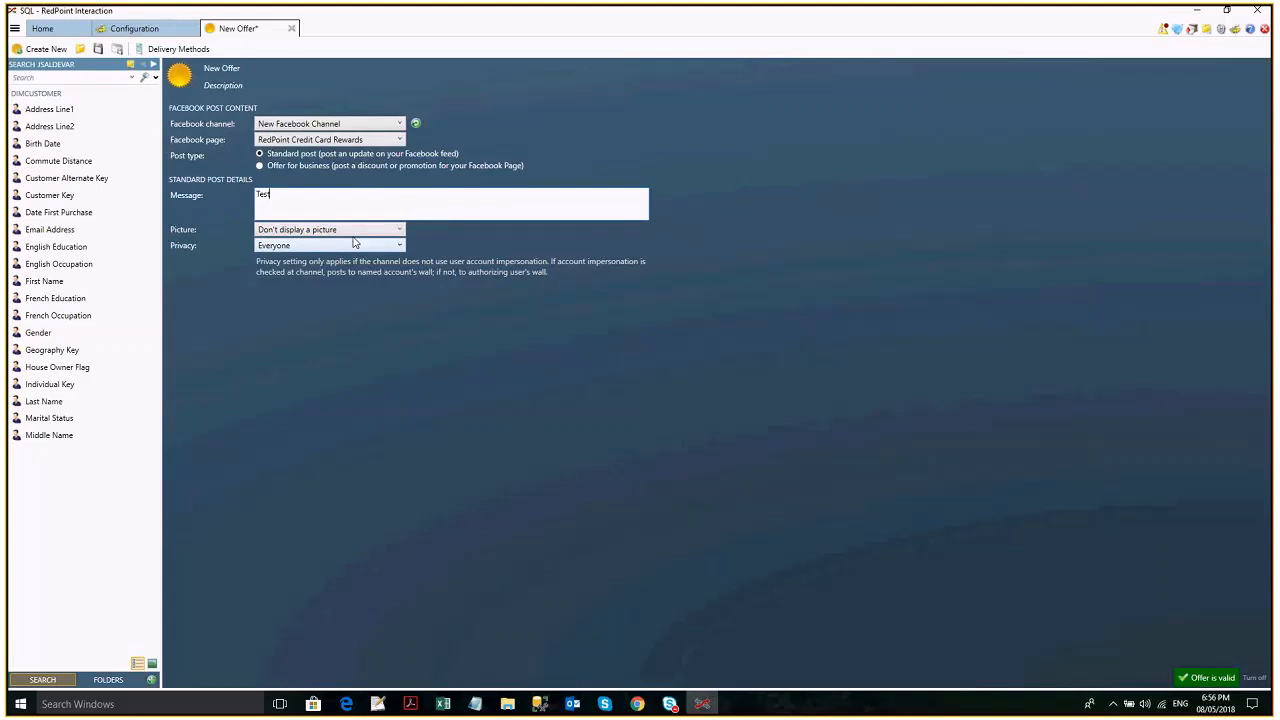
drag(312, 195, 190, 206)
text(Test)
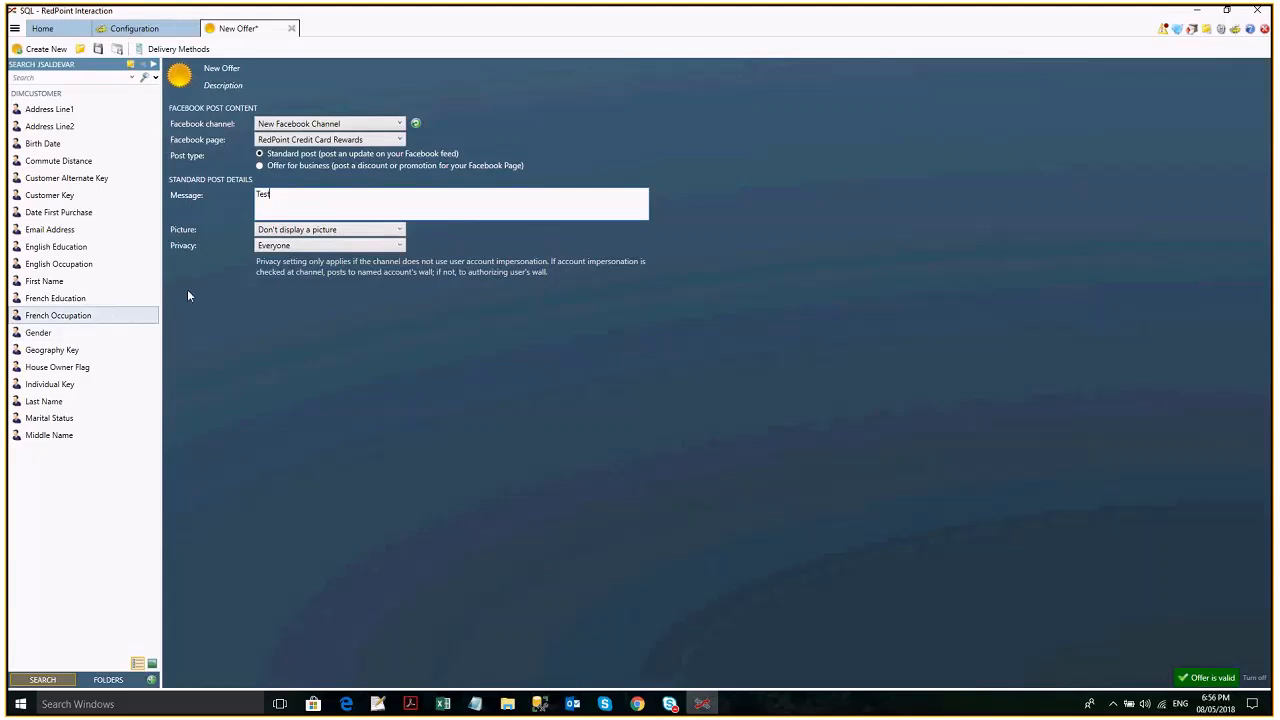
- Try the picture options for a URL and for an image asset, then return to Don't display a picture
click(305, 232)
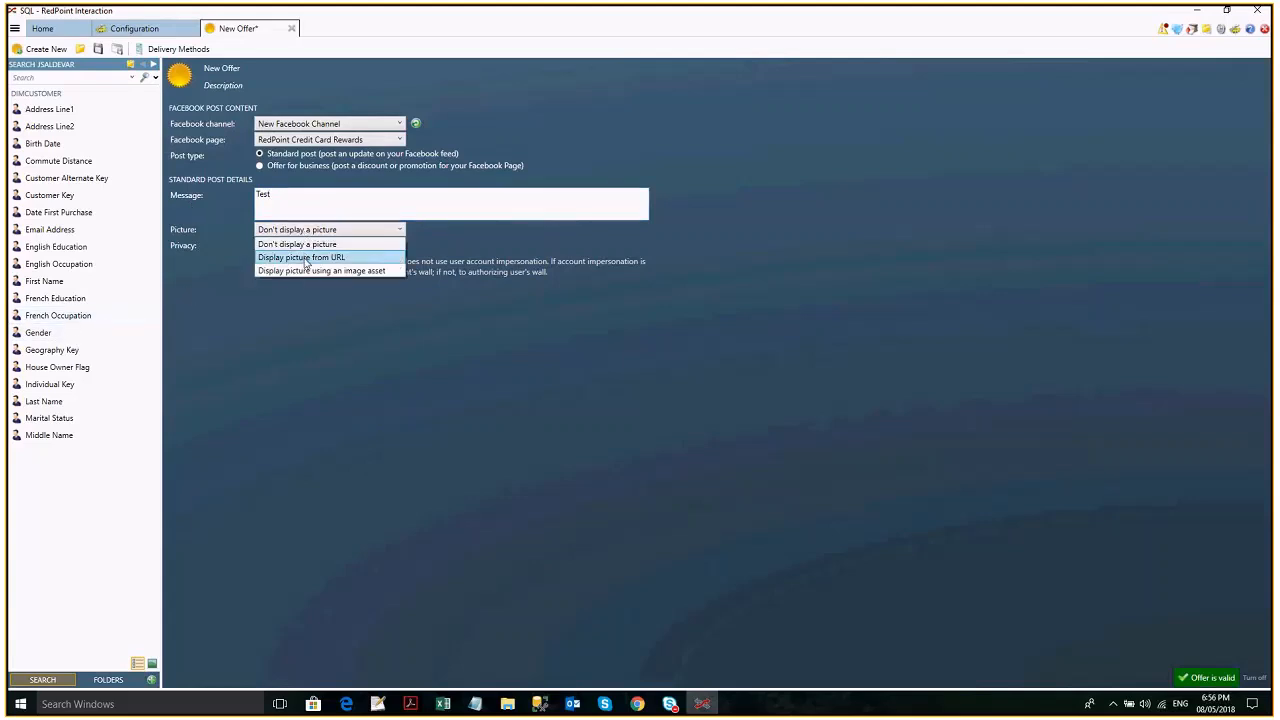
click(306, 258)
click(313, 230)
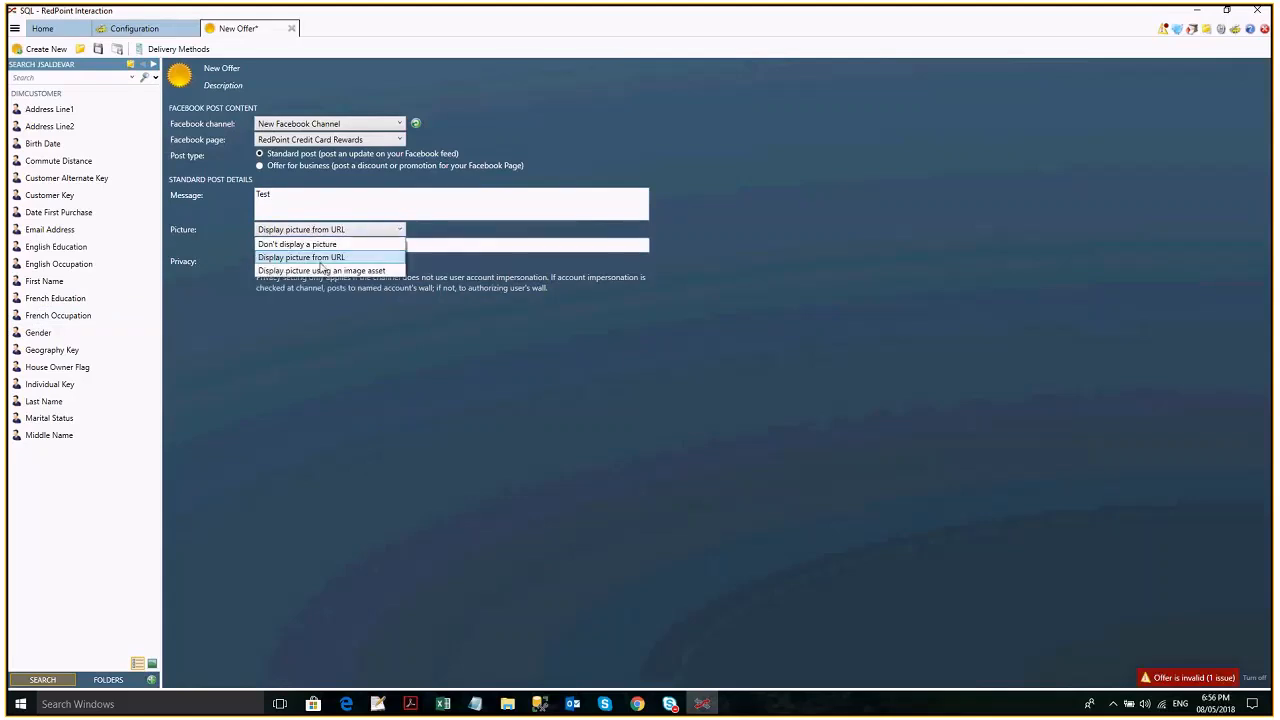
click(323, 271)
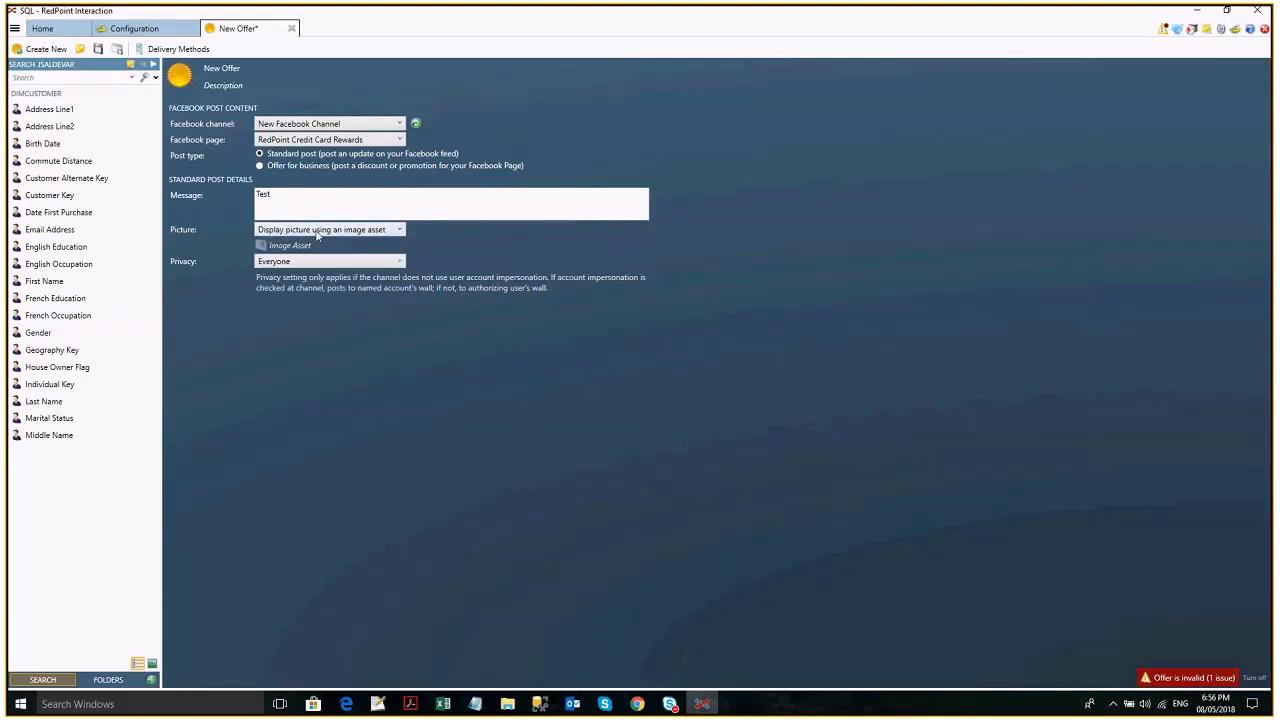
click(317, 232)
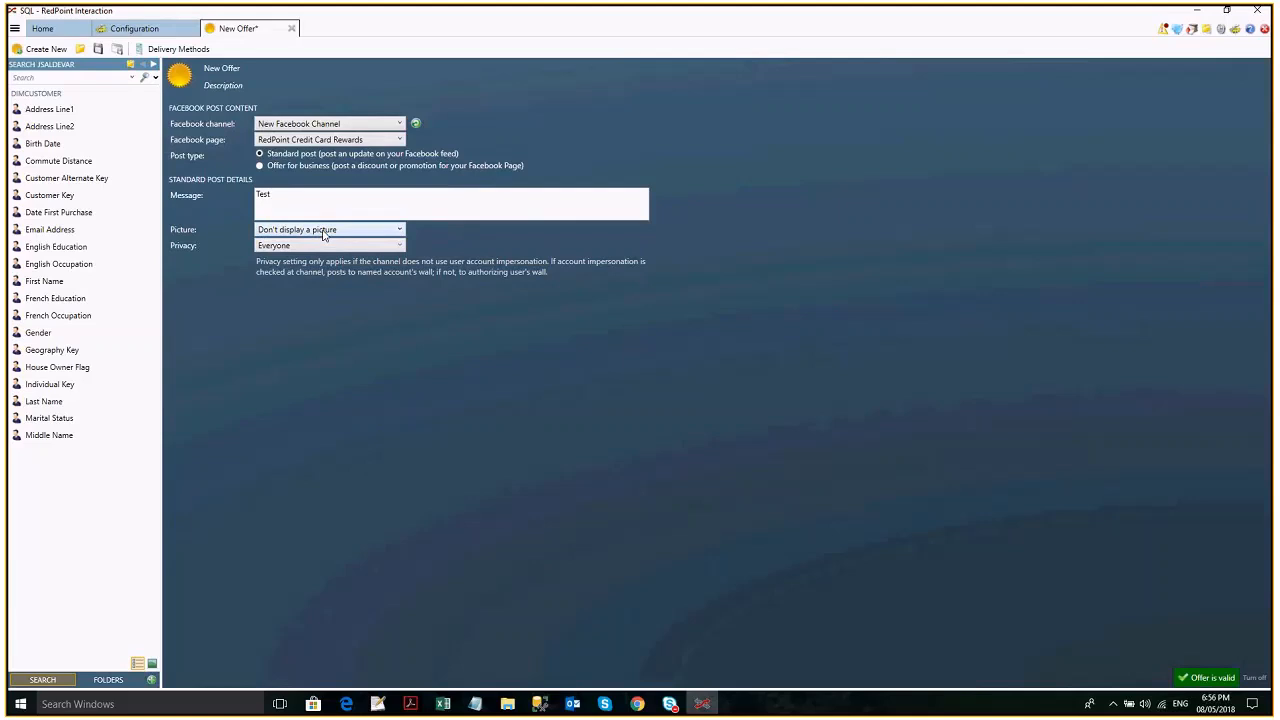
- Display the post's picture using the RedPoint image asset and check the channel's configuration
click(343, 230)
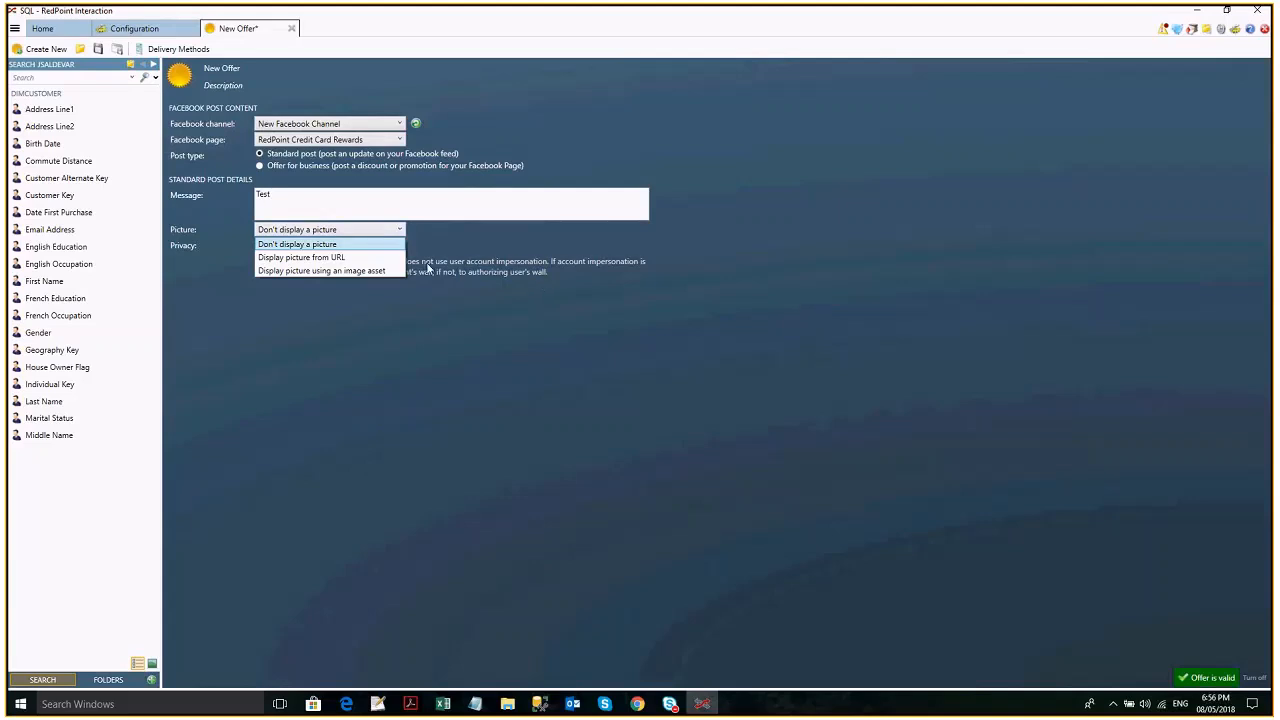
click(320, 270)
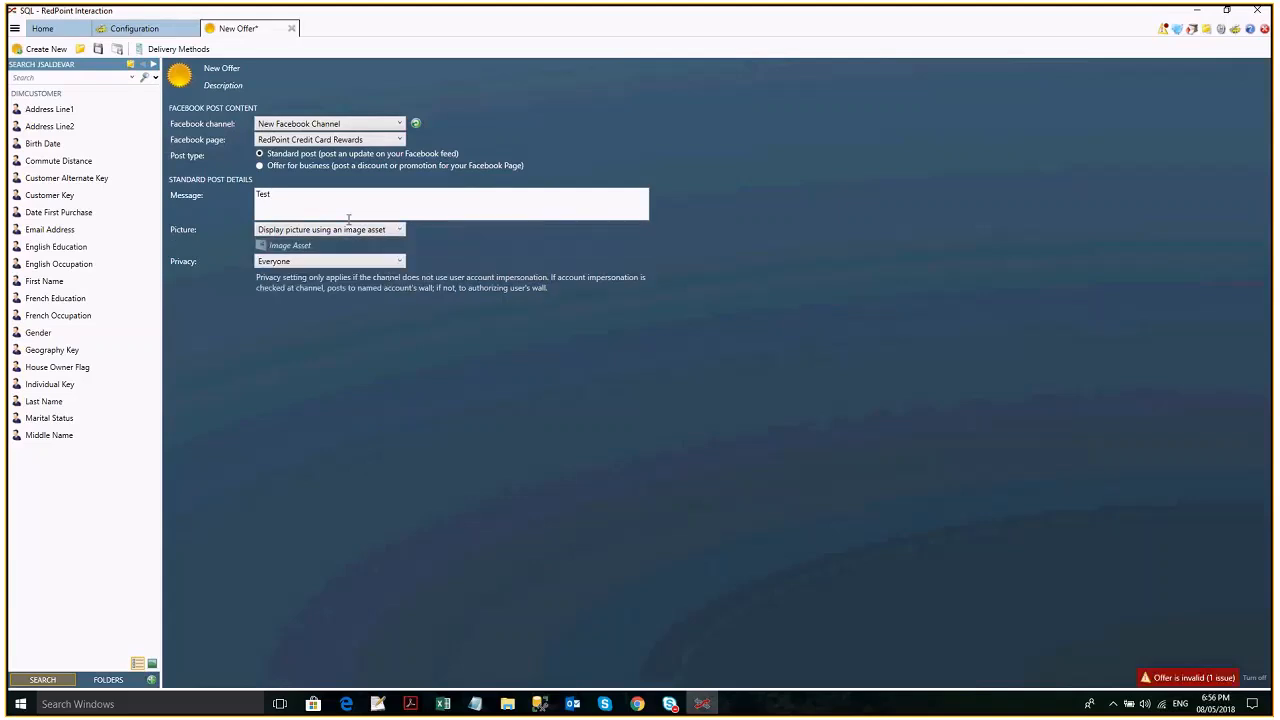
click(331, 248)
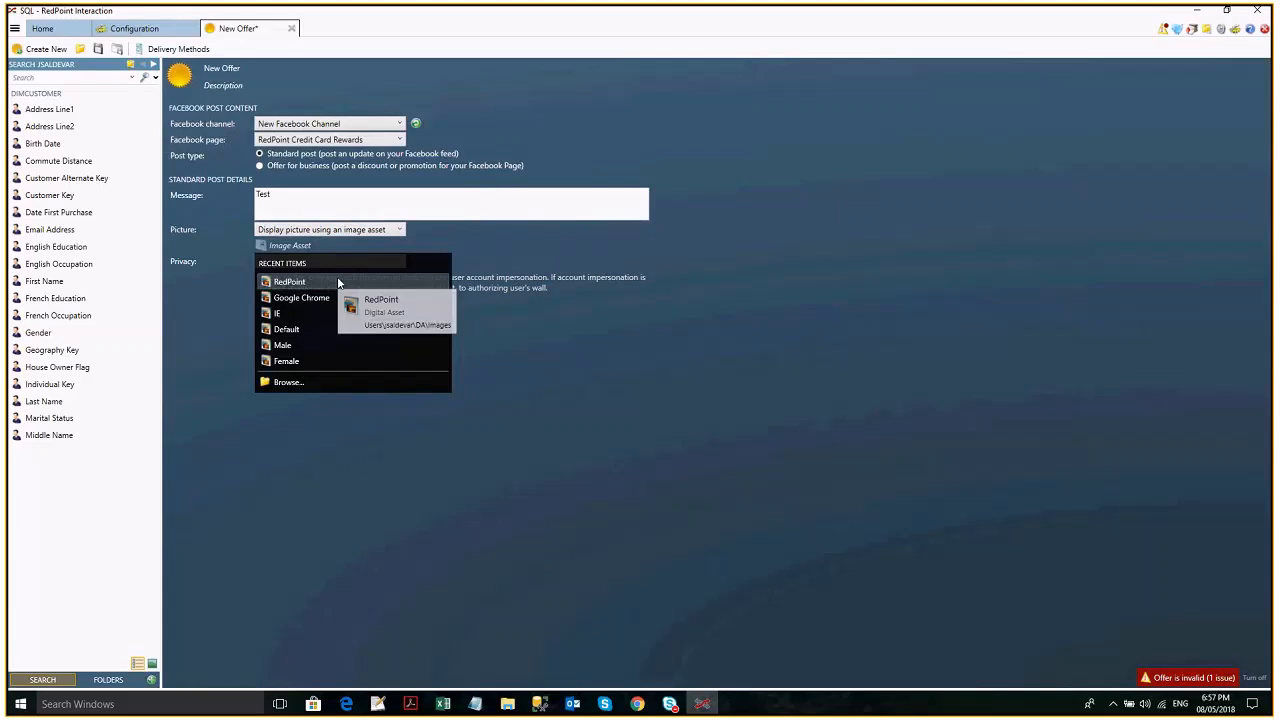
click(337, 278)
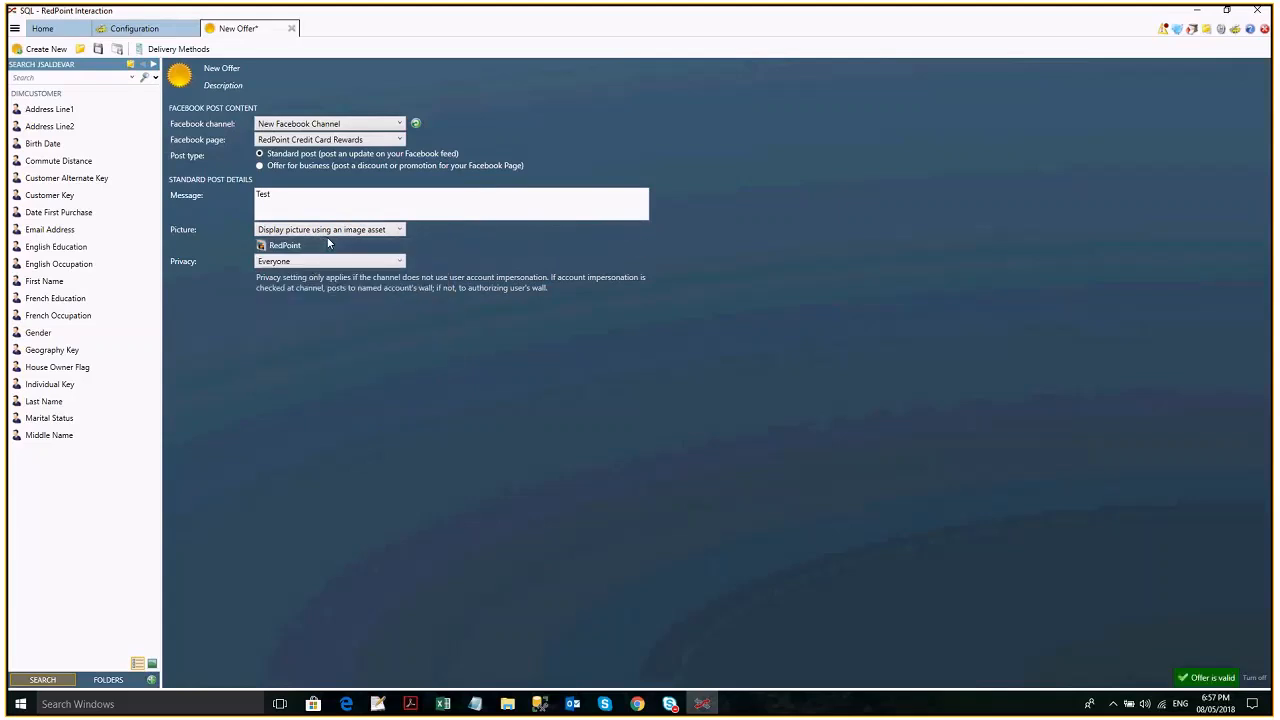
click(140, 29)
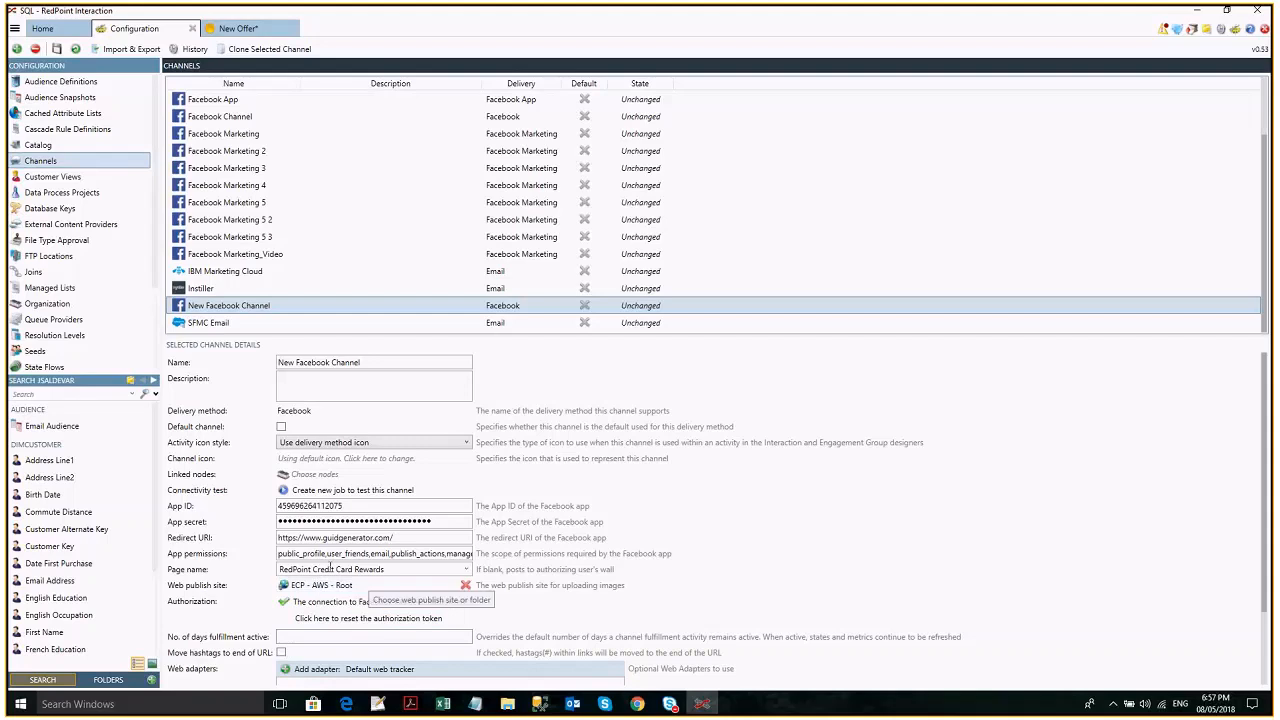
click(256, 36)
click(352, 230)
click(350, 257)
click(514, 245)
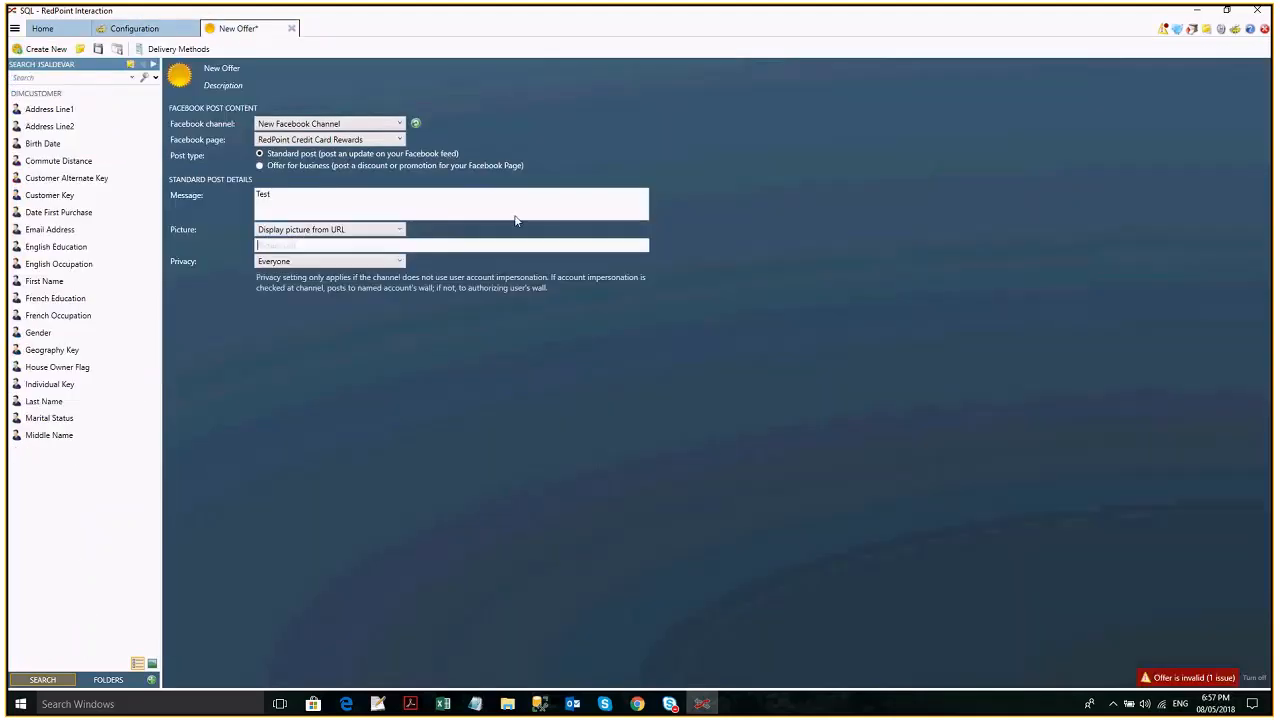
click(1208, 35)
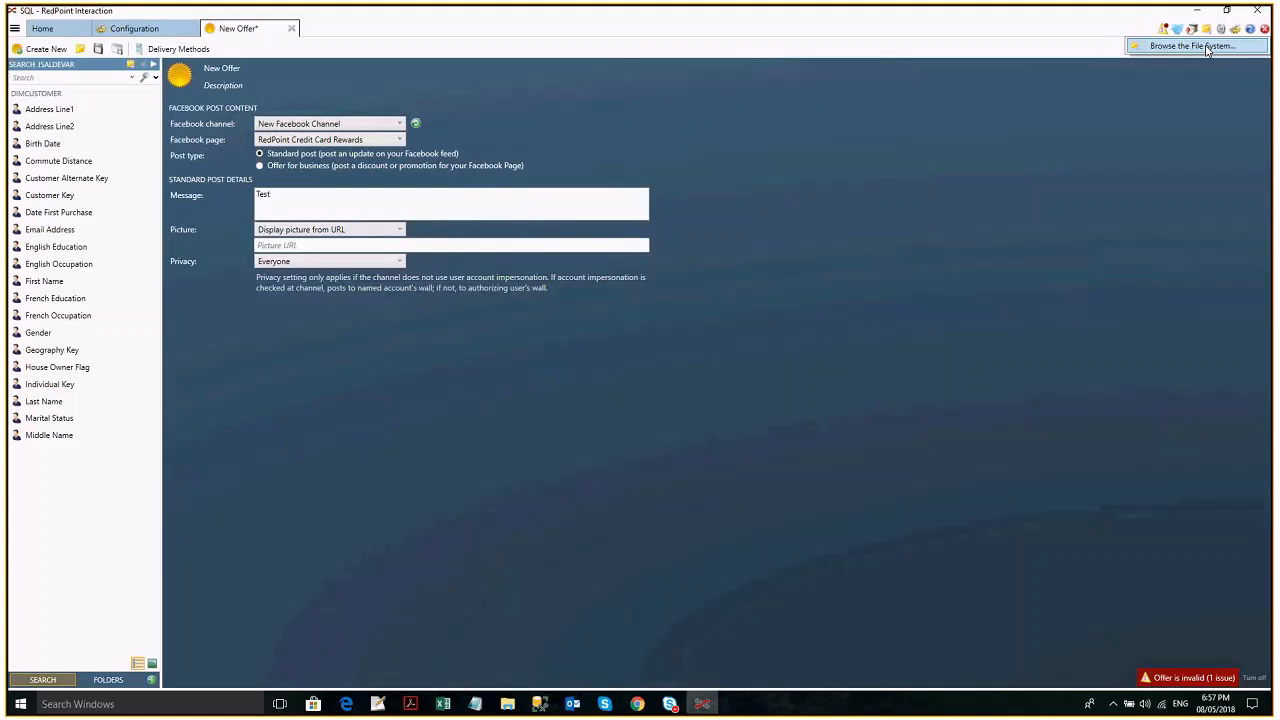
click(1195, 46)
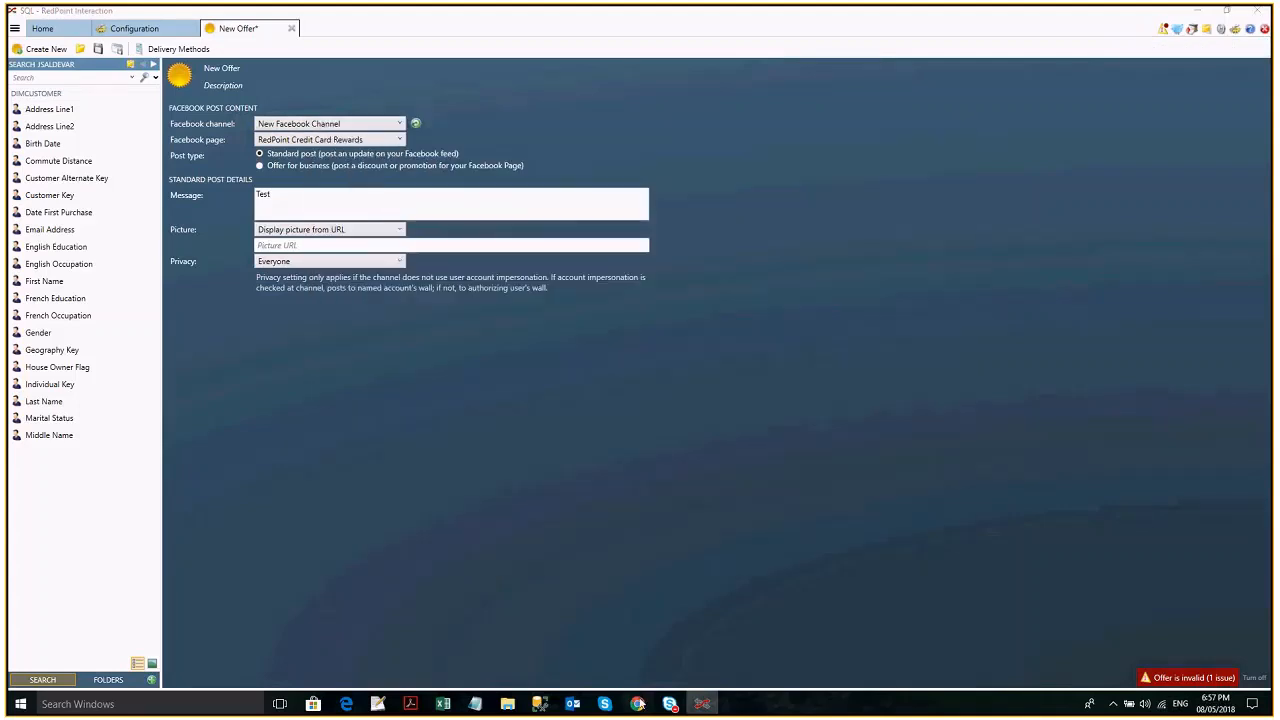
click(638, 704)
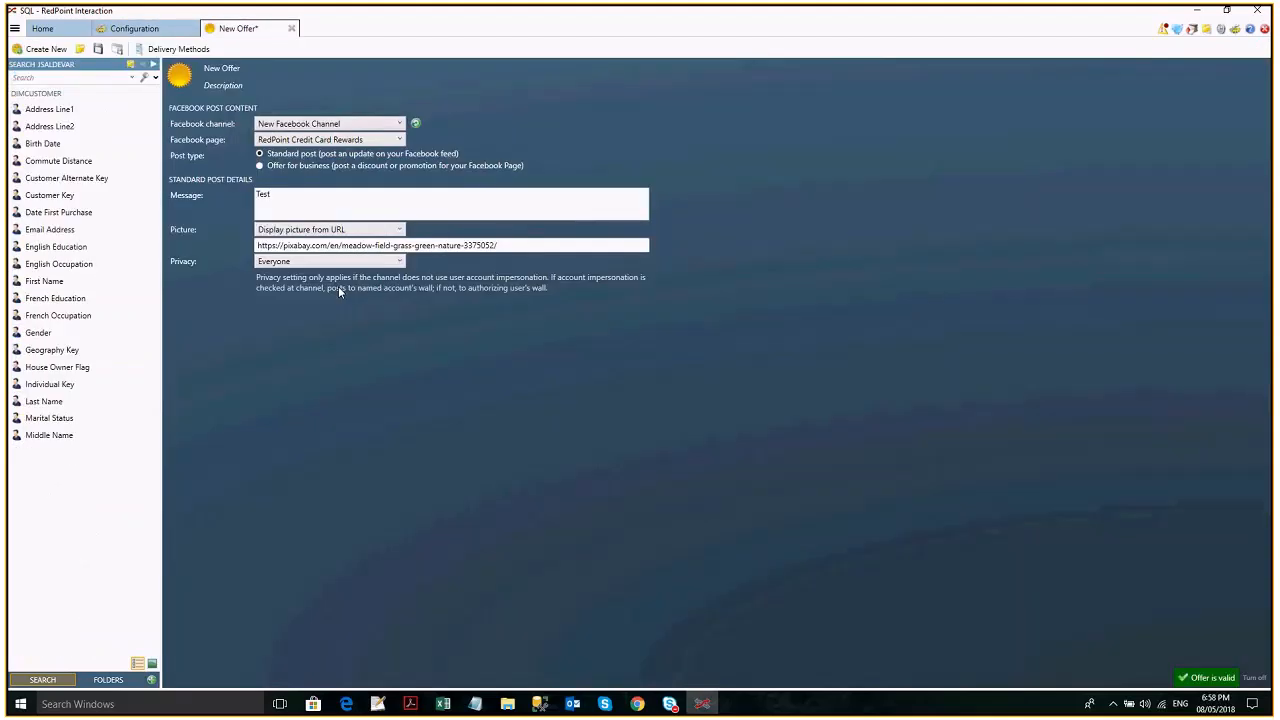
- Save the offer as Facebook channel in the Standard Post folder
click(99, 49)
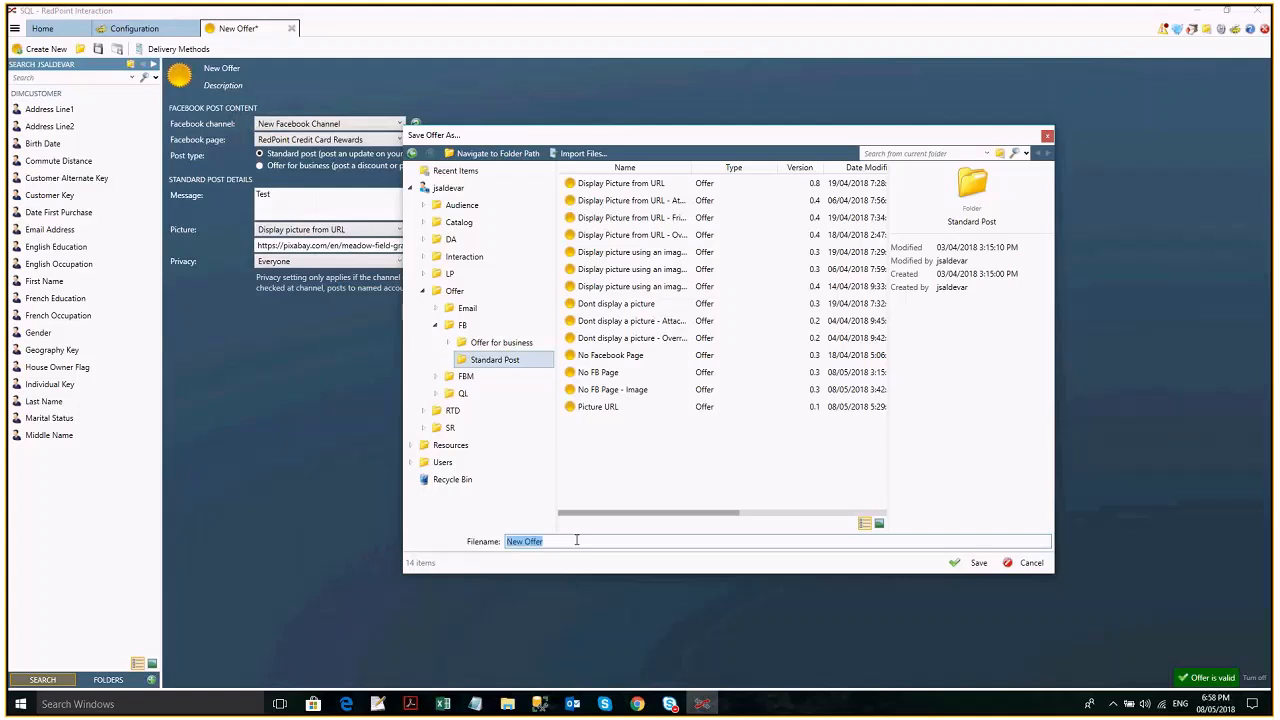
text(Facebo)
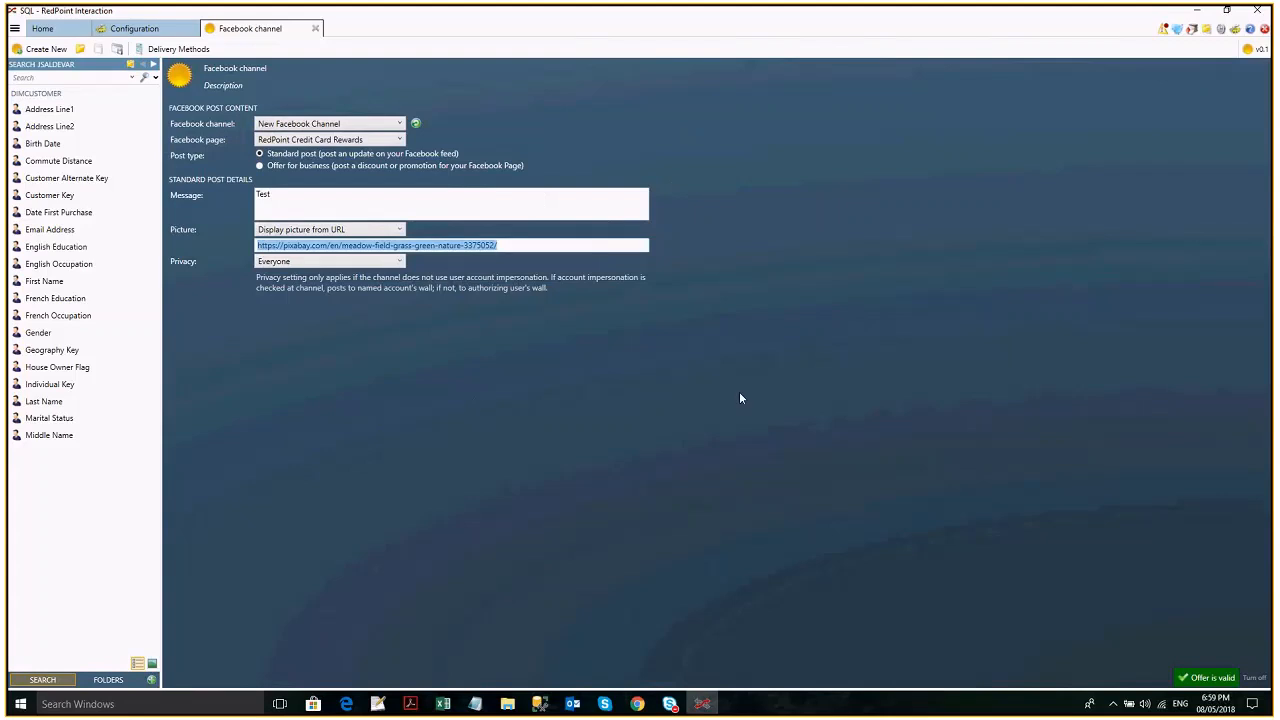
- Open the Interaction Designer and create a new empty interaction
click(14, 29)
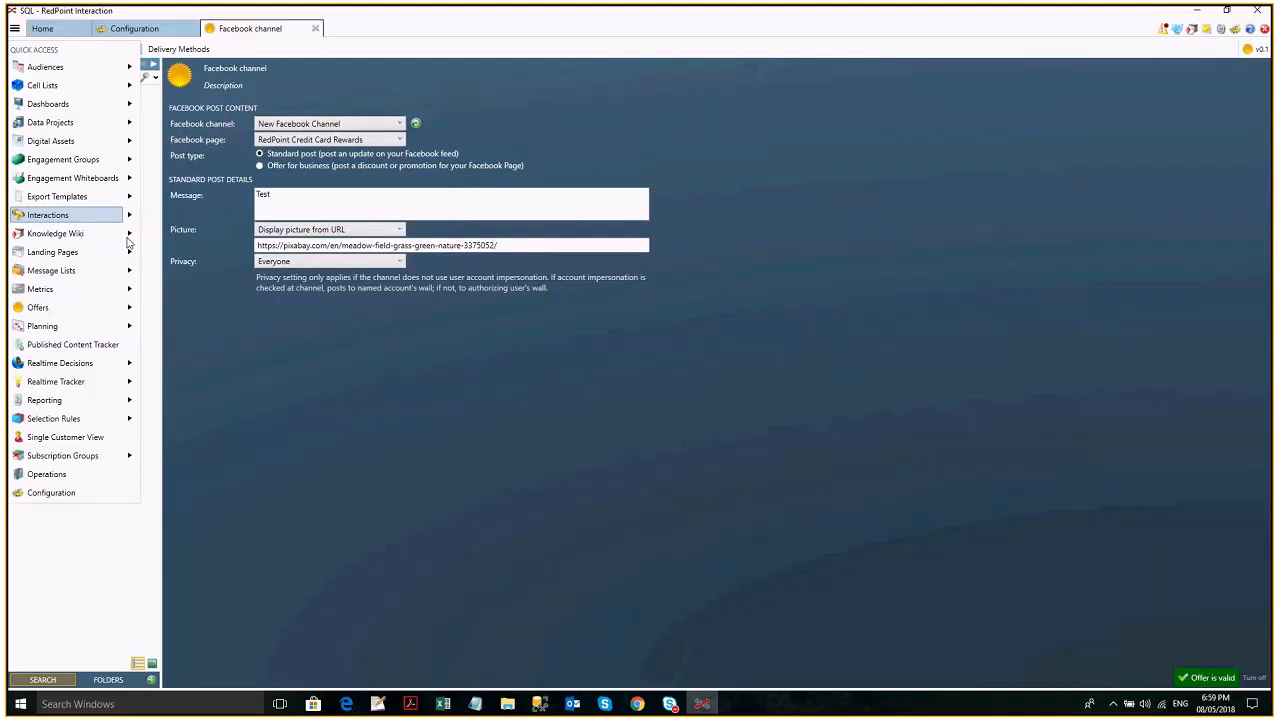
click(100, 215)
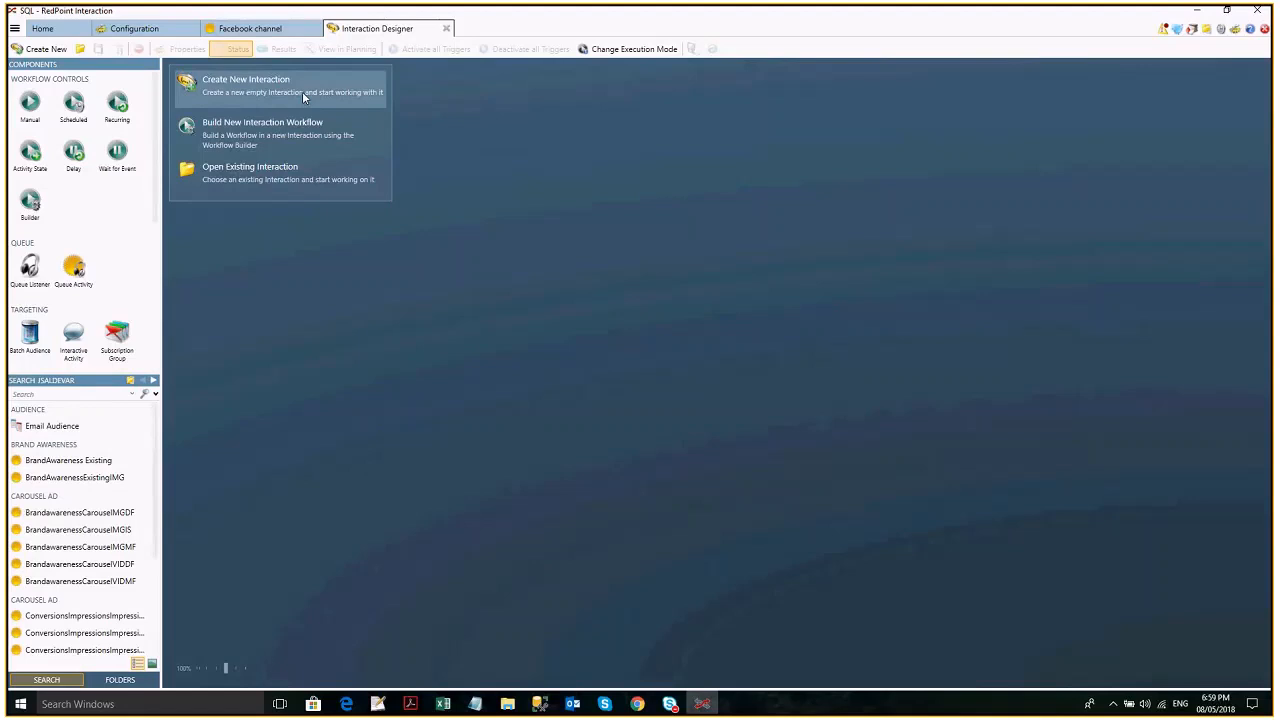
click(304, 96)
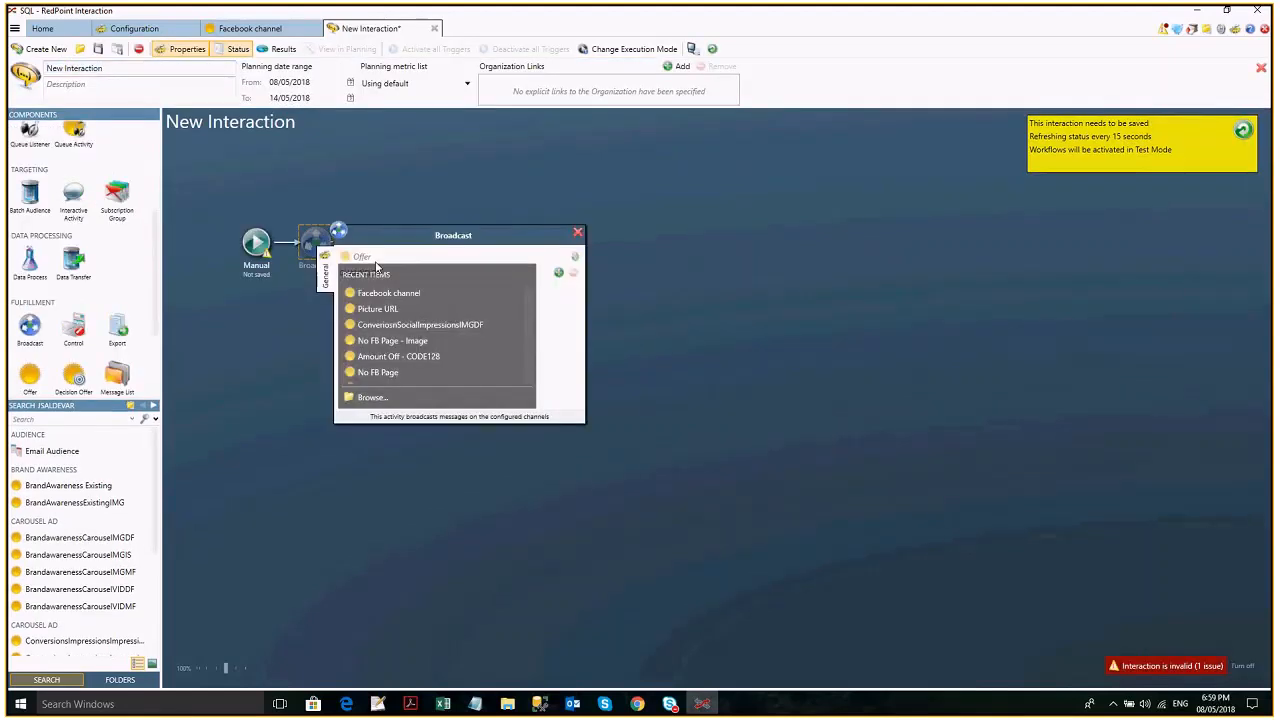
- Build a Manual trigger followed by a Broadcast activity with the Facebook channel offer, and add New Facebook Channel to it
click(389, 293)
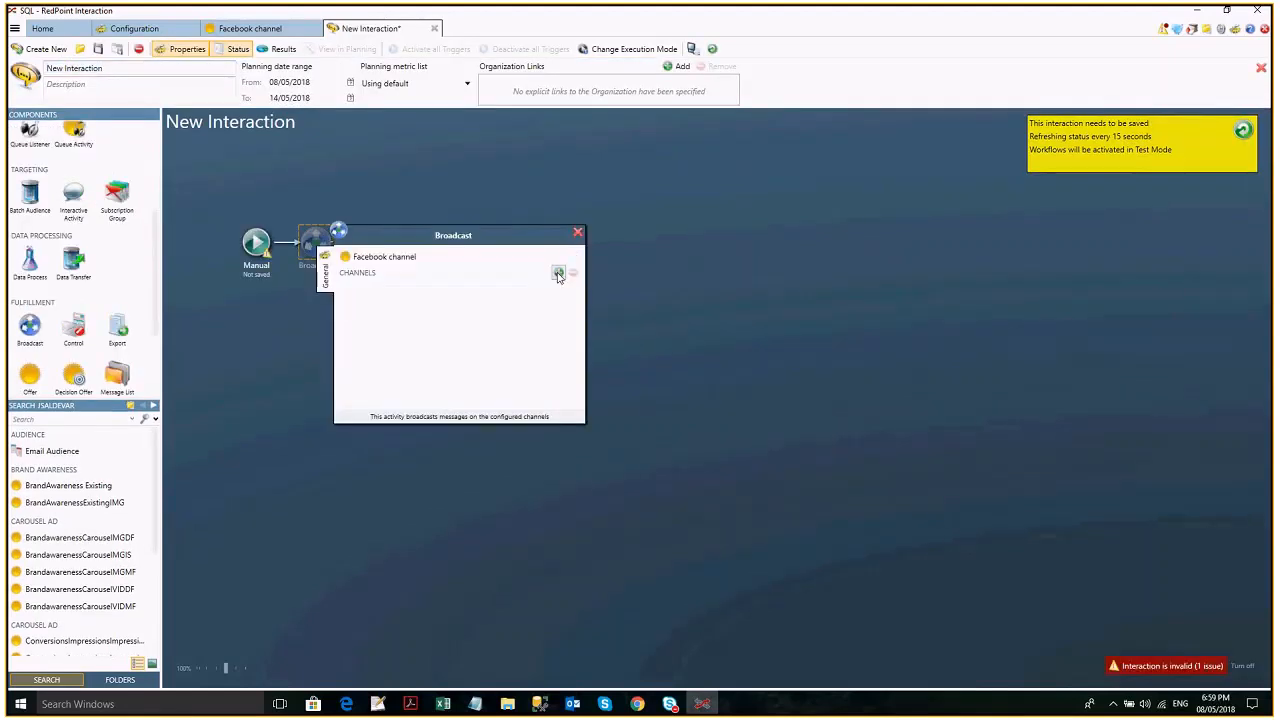
click(558, 274)
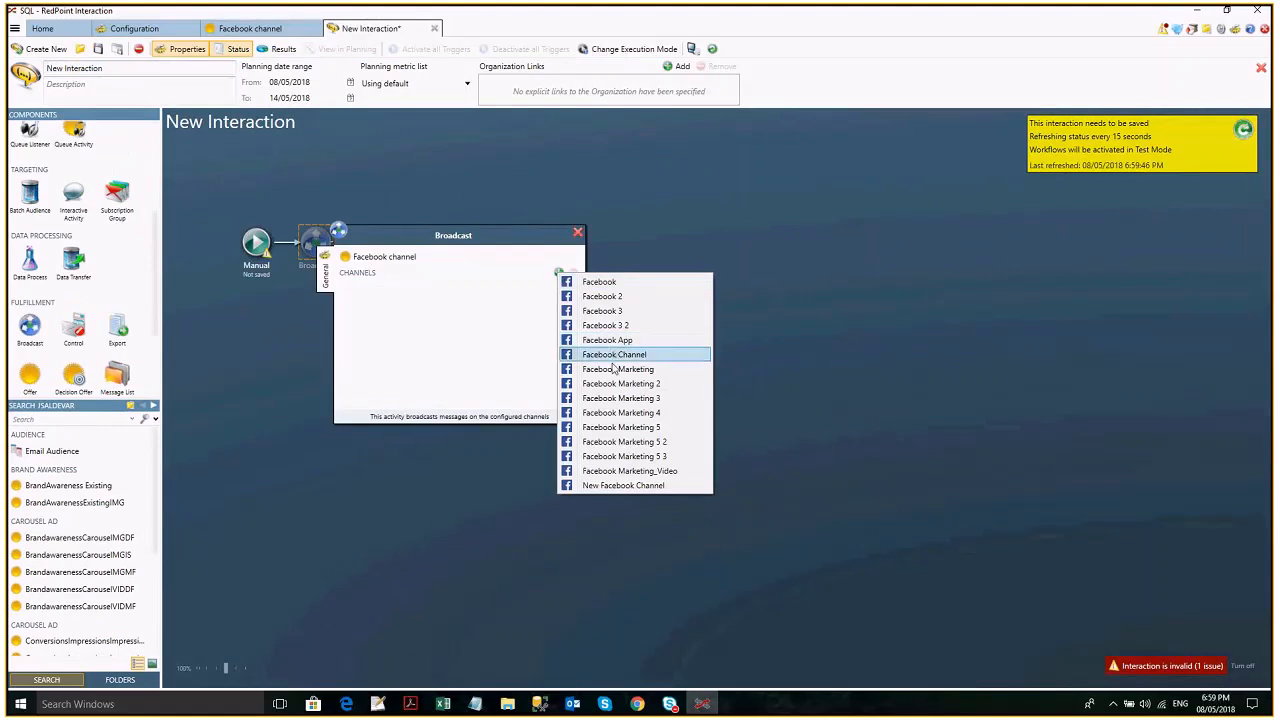
click(618, 485)
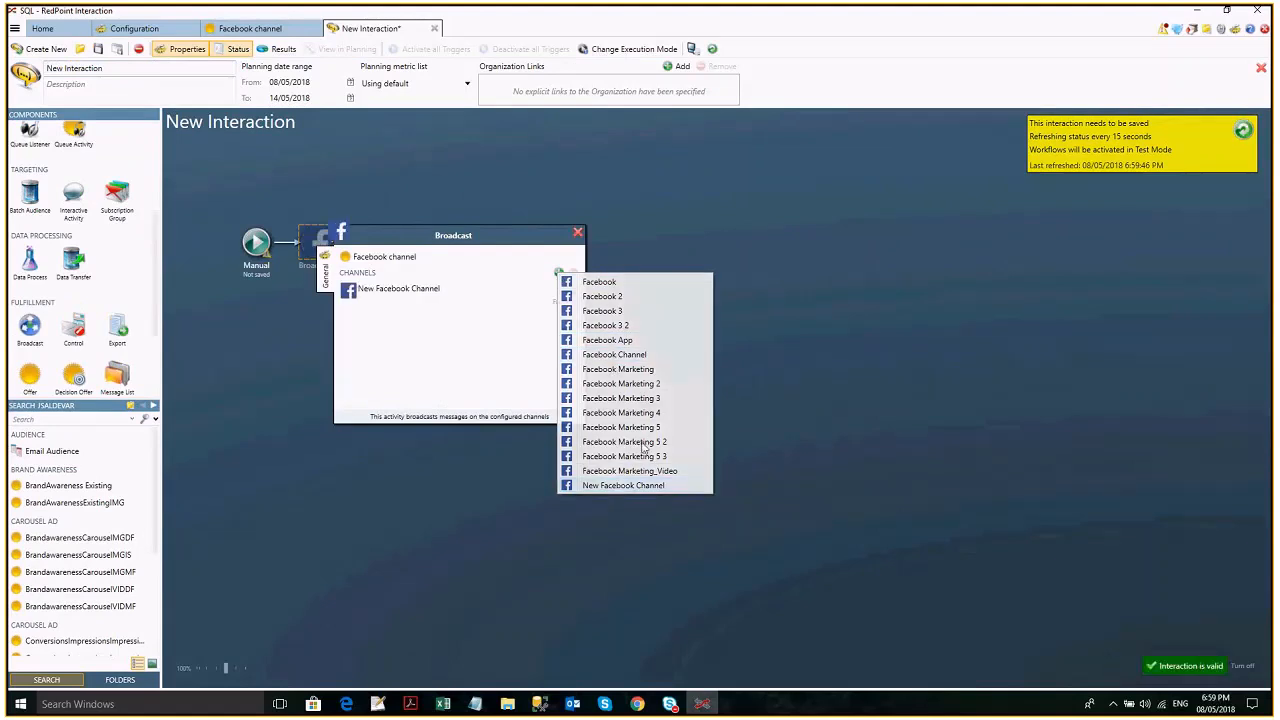
- Name the interaction Facebook and save it in the Interaction folder
click(87, 68)
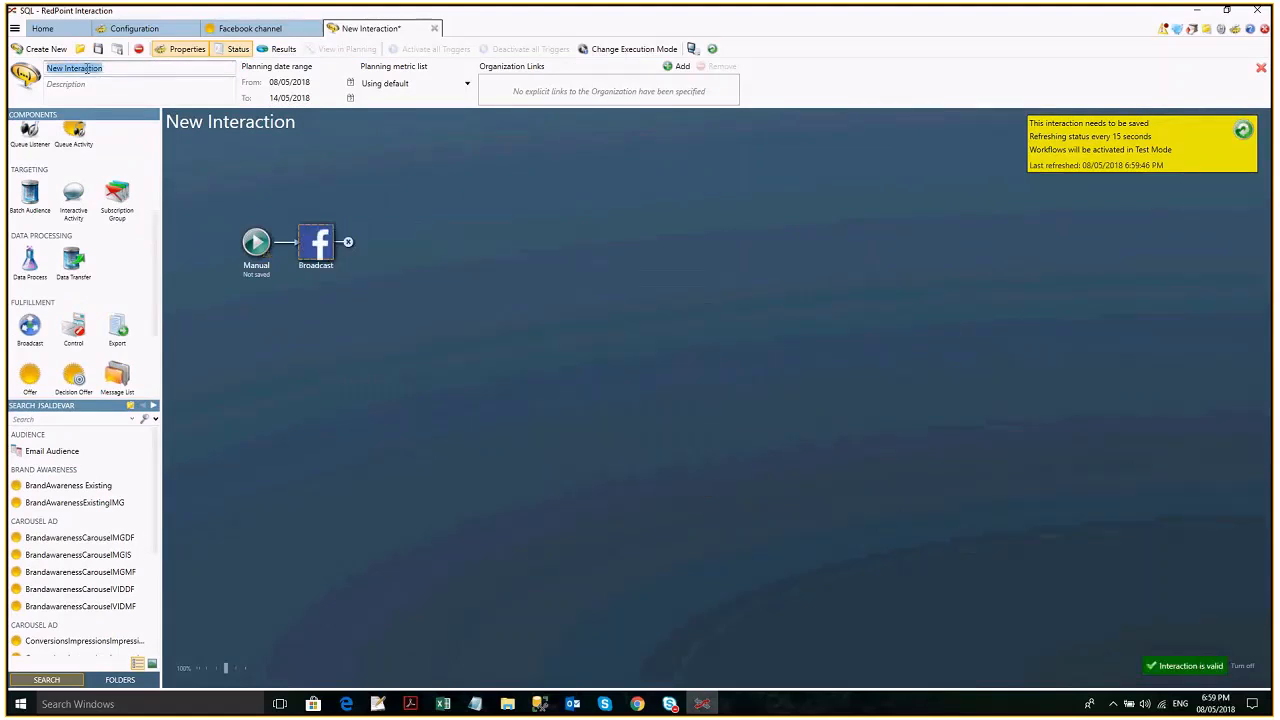
text(Facebook)
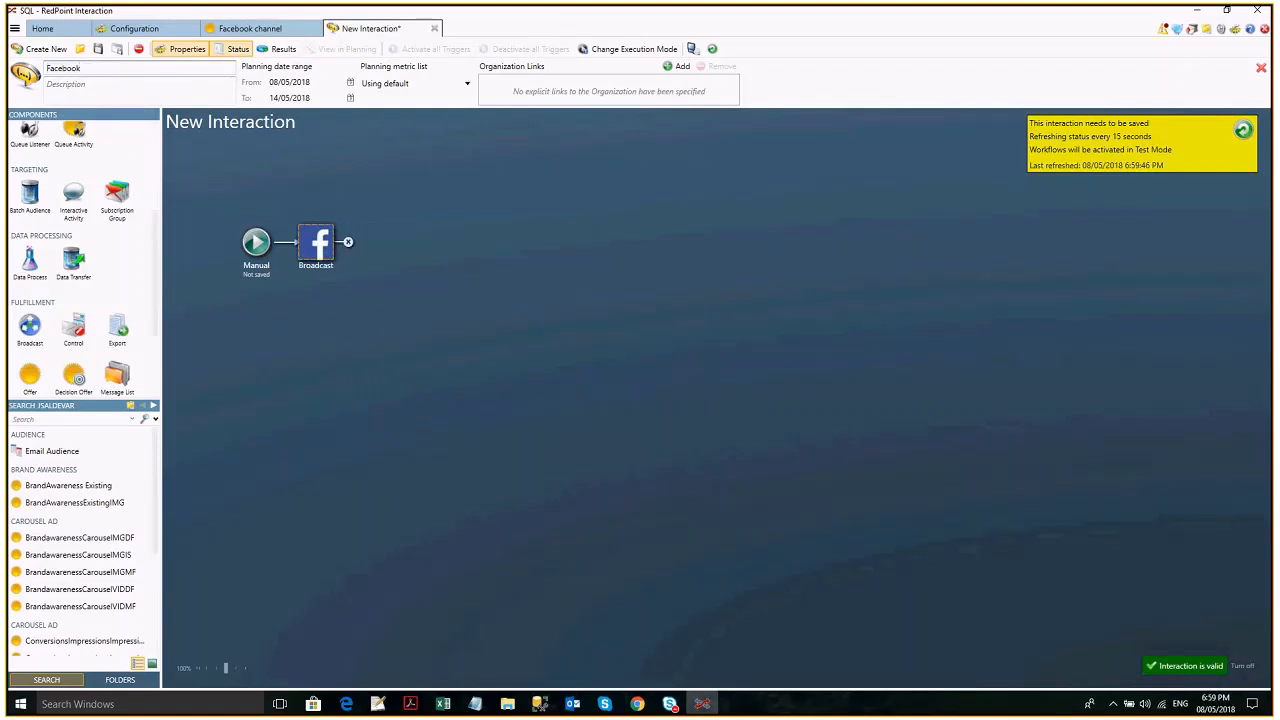
click(98, 53)
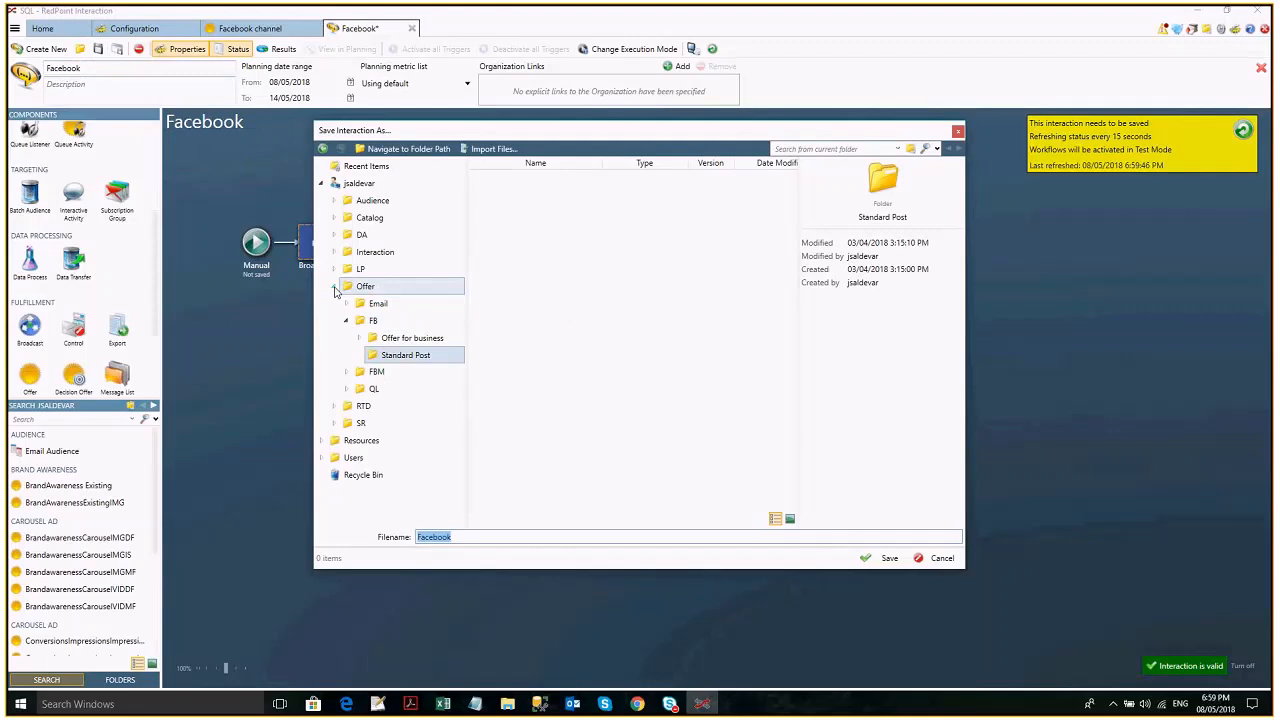
click(335, 288)
click(378, 254)
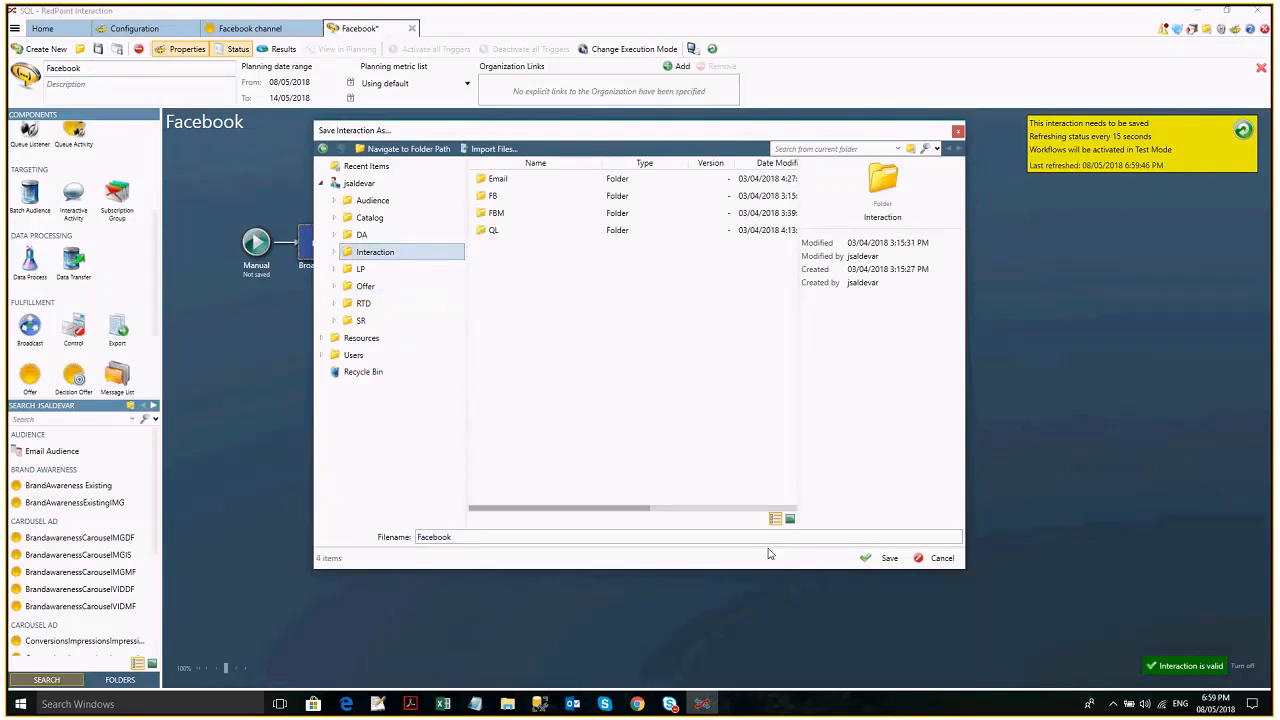
click(884, 558)
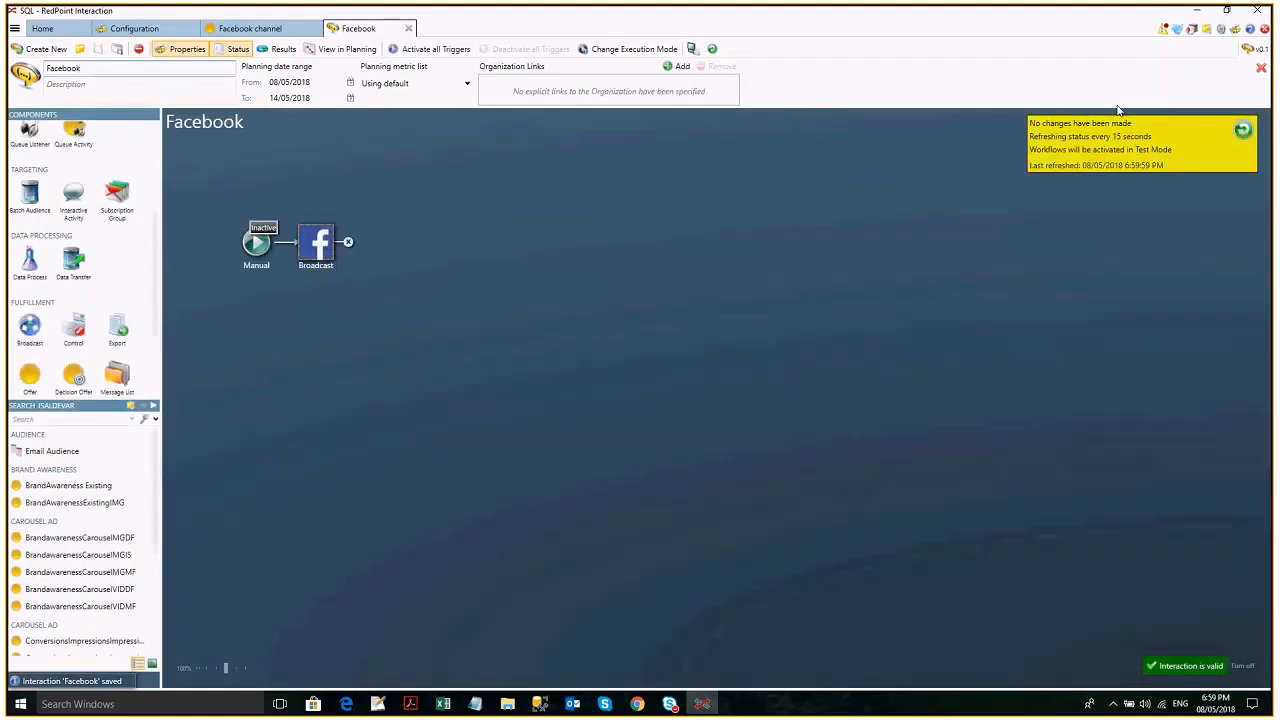
- Run the interaction's Manual trigger in Production mode and check the published post on Facebook in Chrome
click(634, 49)
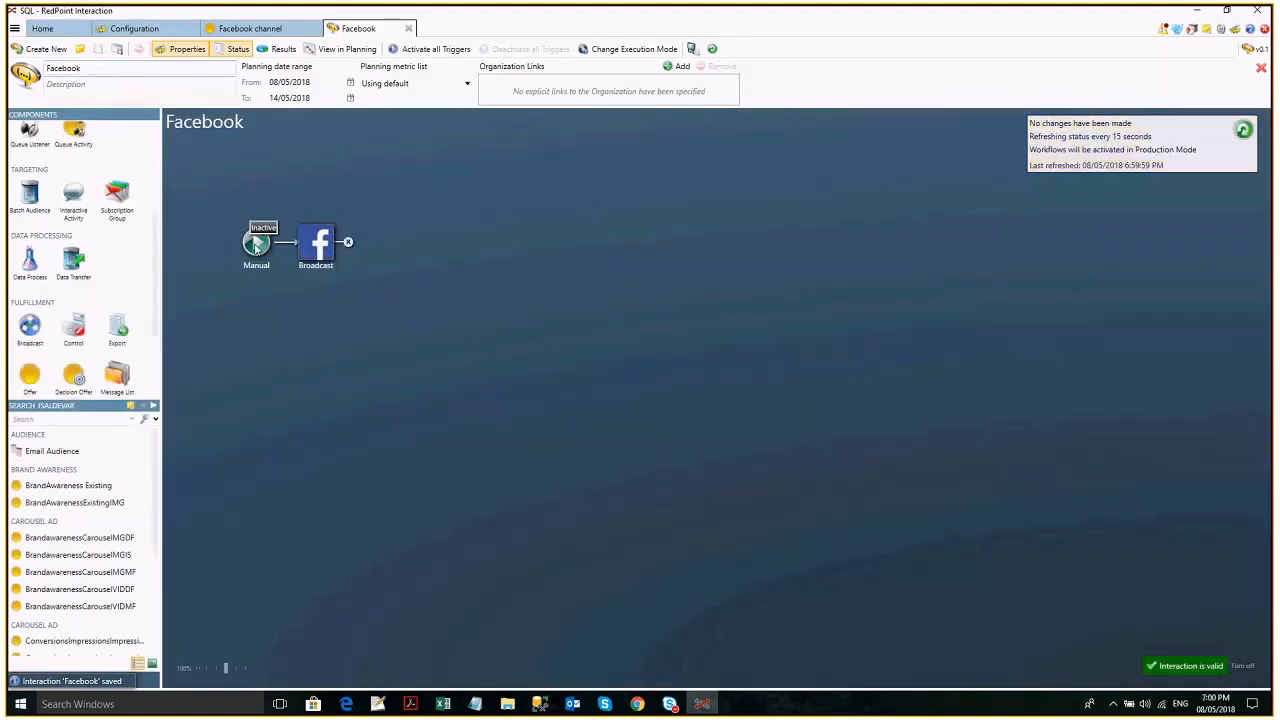
click(257, 243)
click(713, 50)
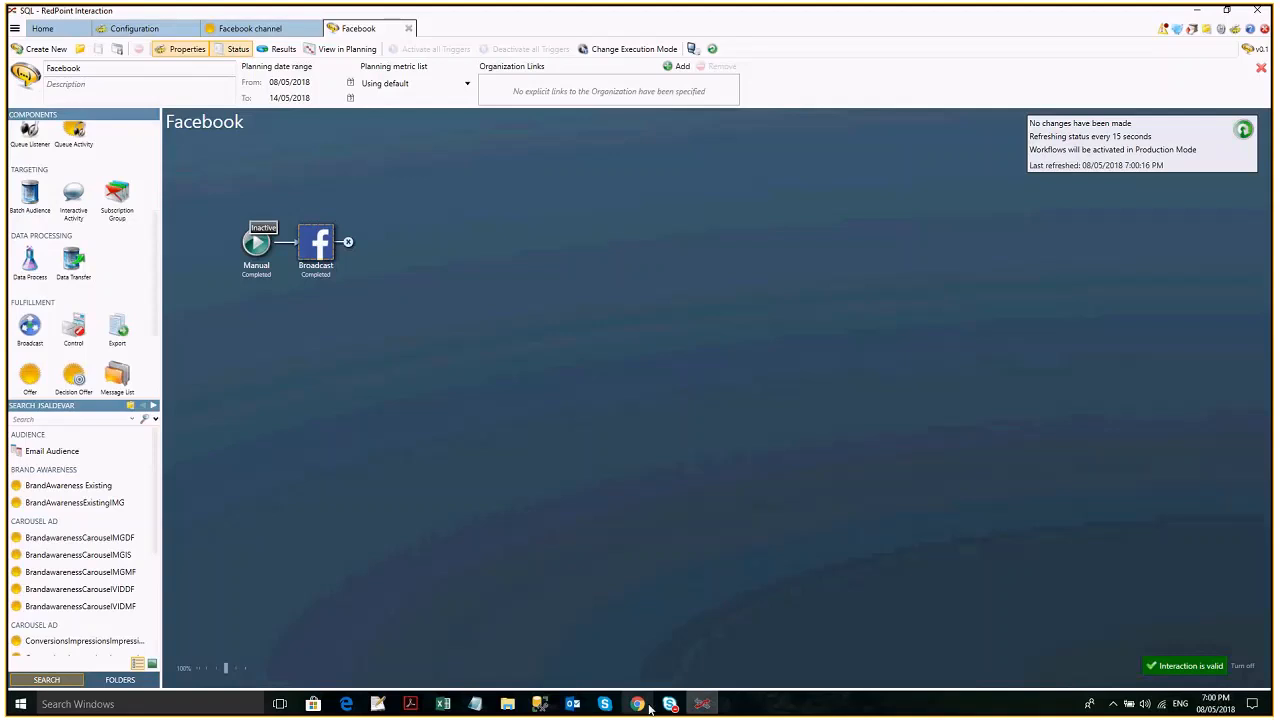
click(648, 708)
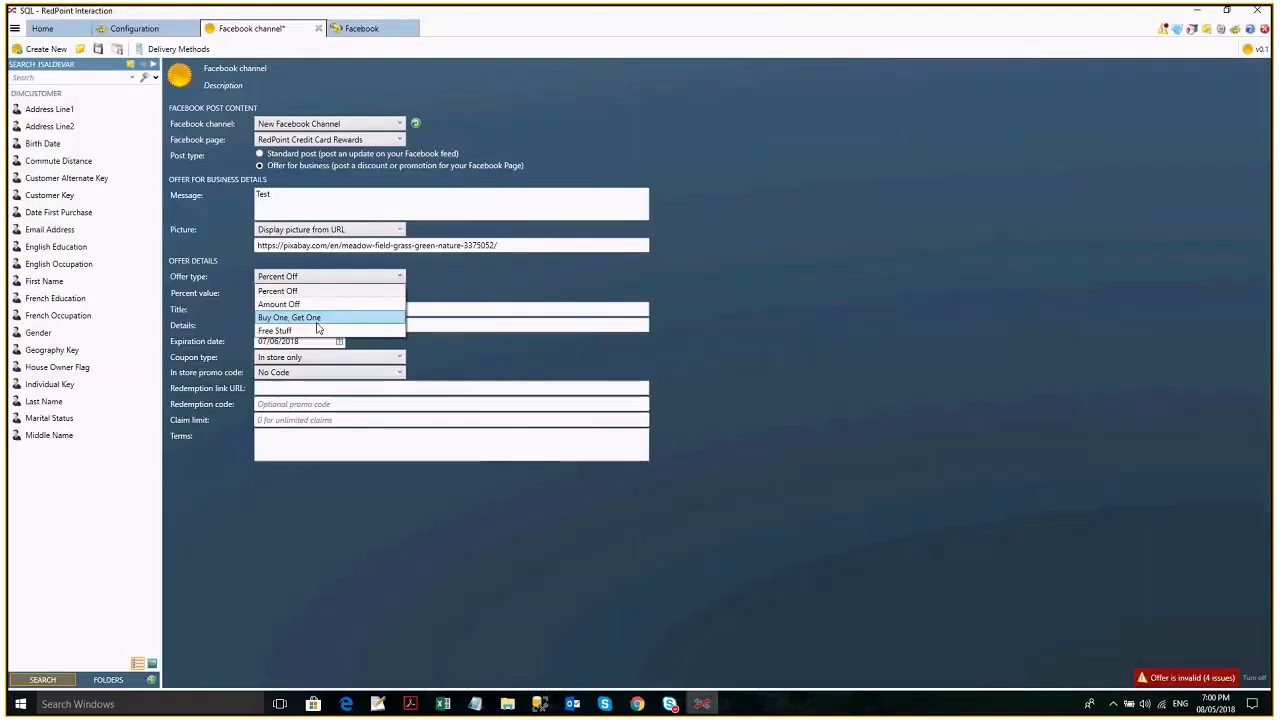
- Switch back to RedPoint Interaction and make the offer an Offer for business, with type Percent Off and coupon type In store only
click(290, 289)
click(308, 358)
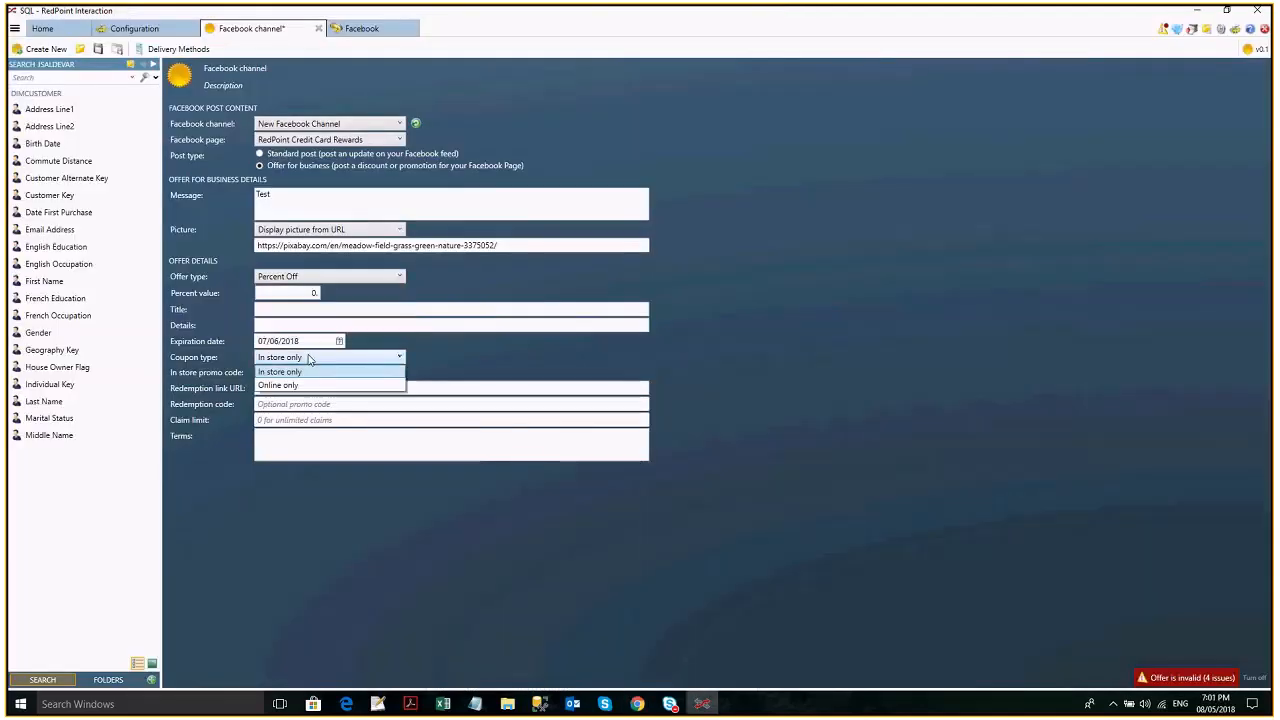
click(312, 385)
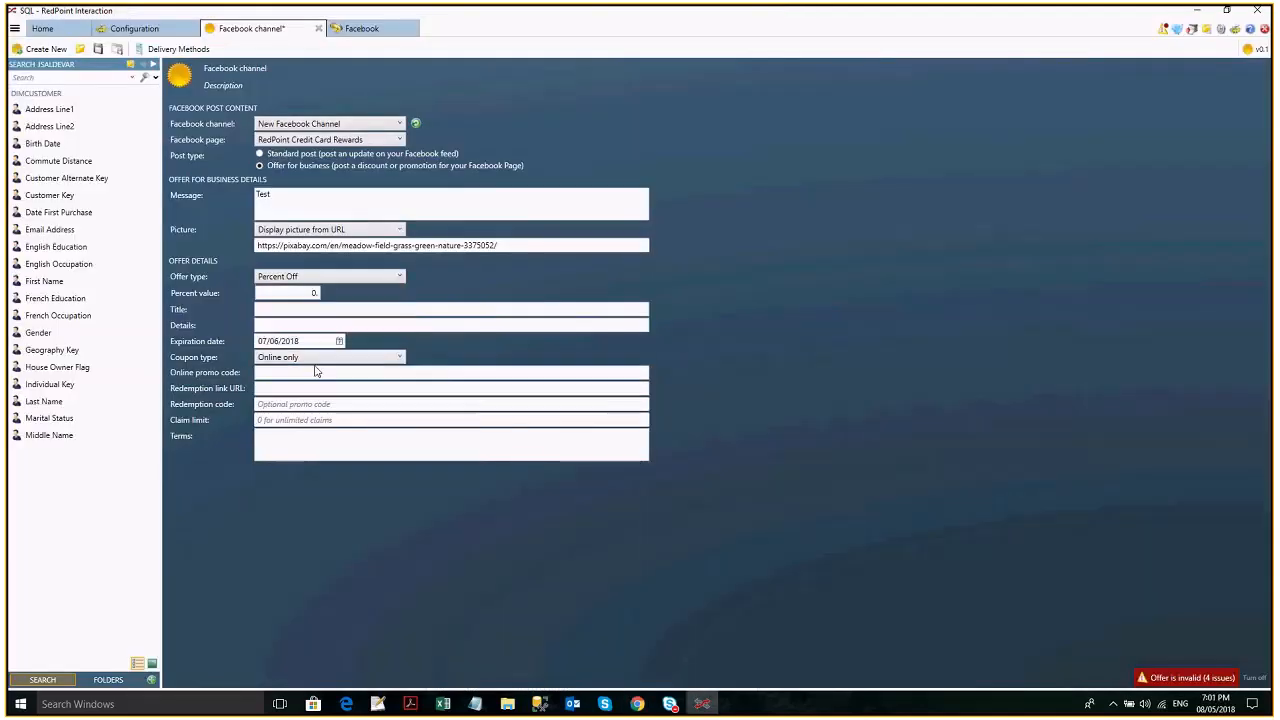
click(315, 359)
click(315, 369)
- Set the offer's percent value to 10, its title to test and its details to Percent off
click(286, 292)
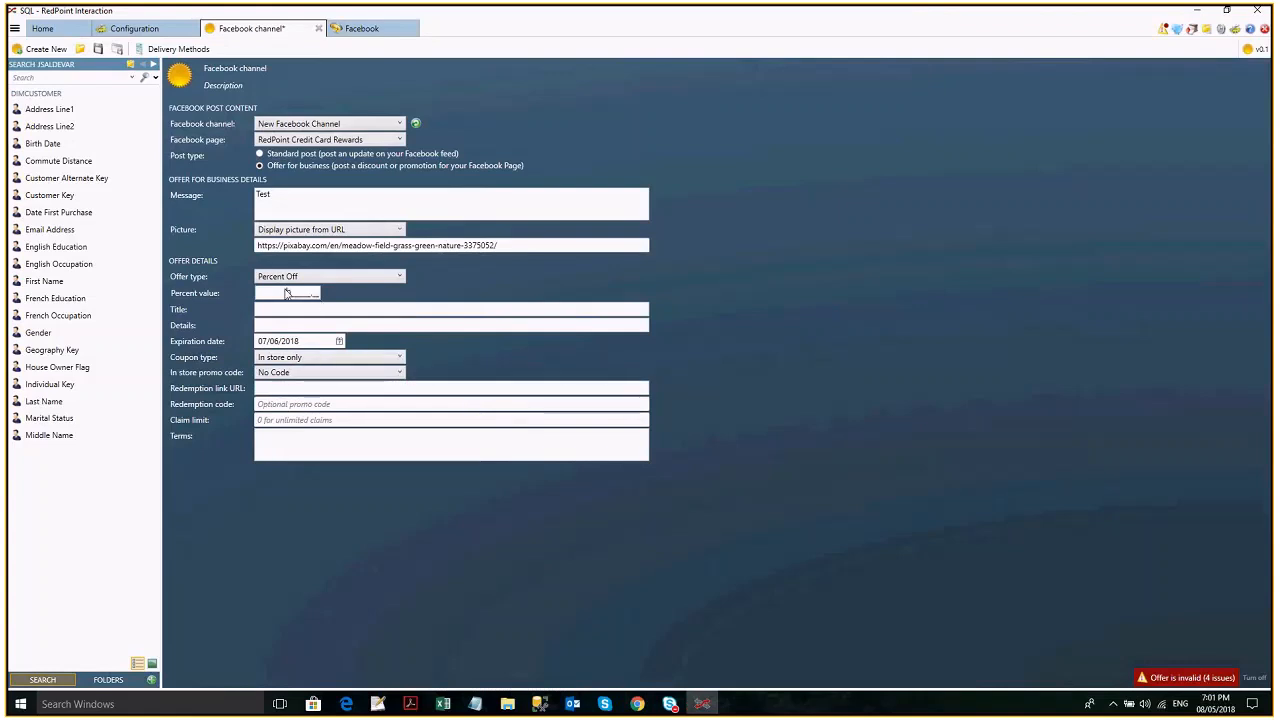
text(10)
key(Tab)
text(test)
click(305, 324)
text(Percent off)
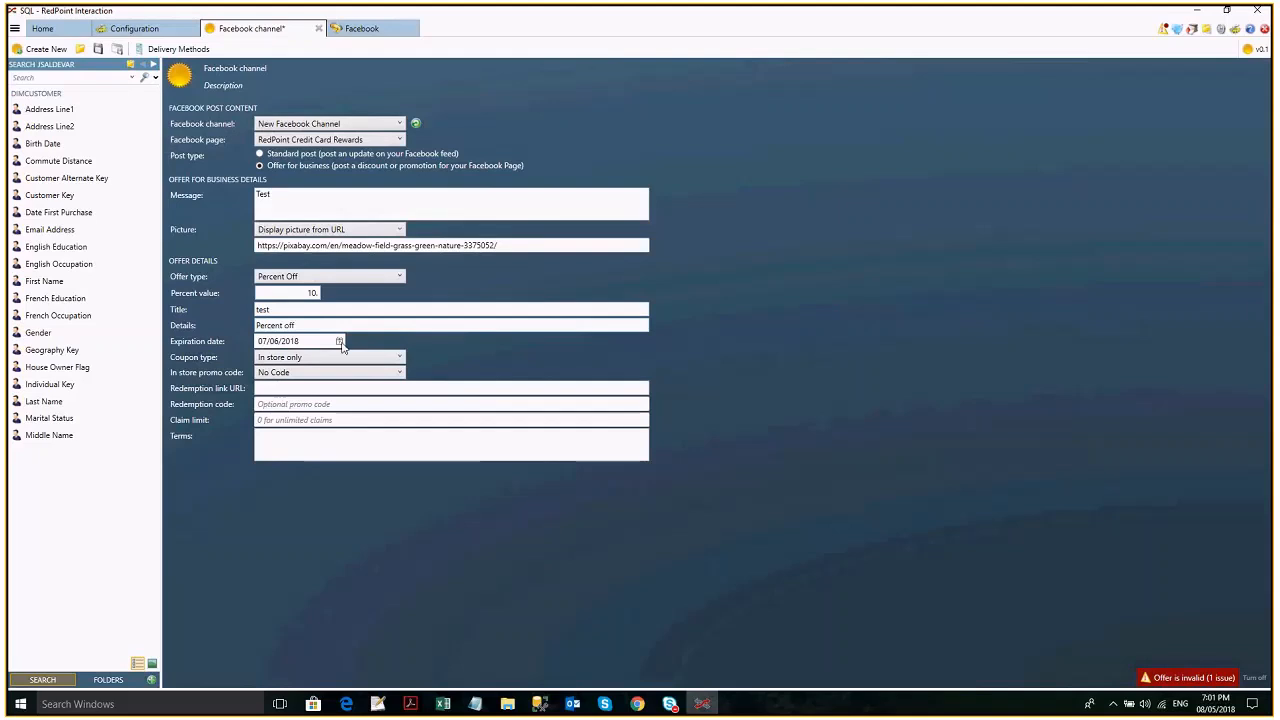
- Set the offer's expiration date to 31/12/2018
click(339, 341)
click(333, 358)
click(393, 455)
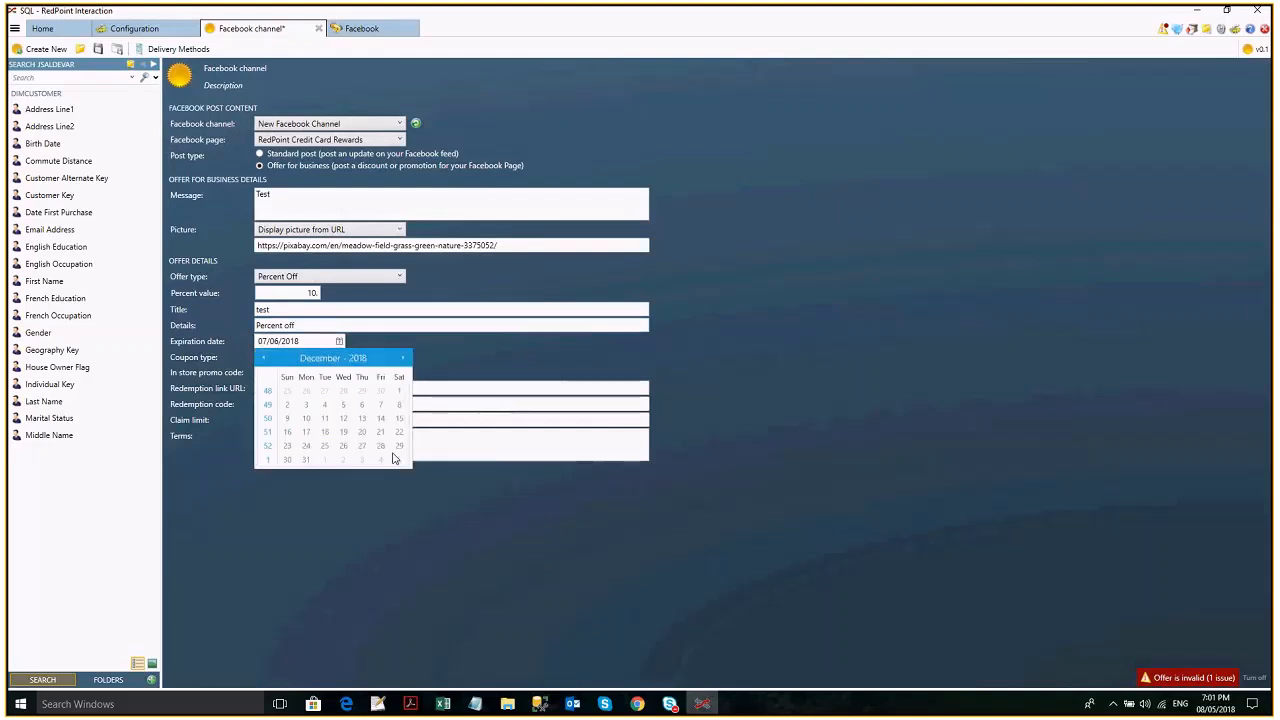
click(305, 461)
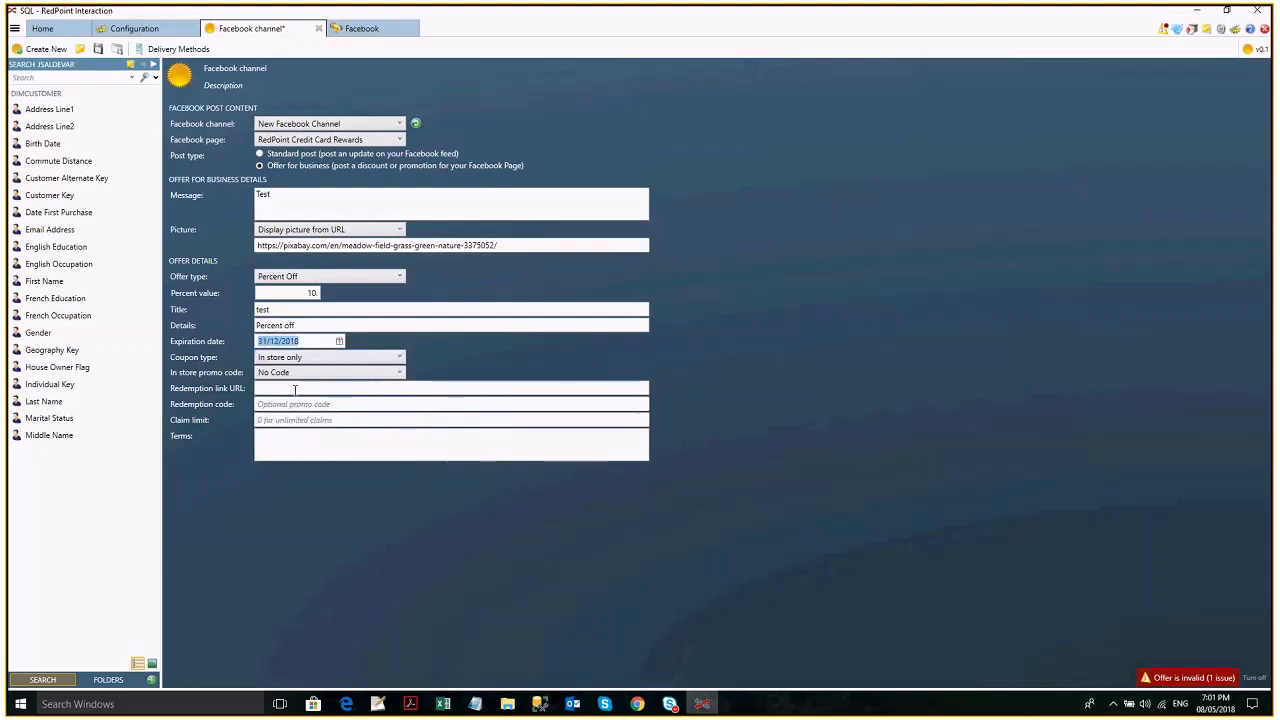
click(295, 390)
text(www)
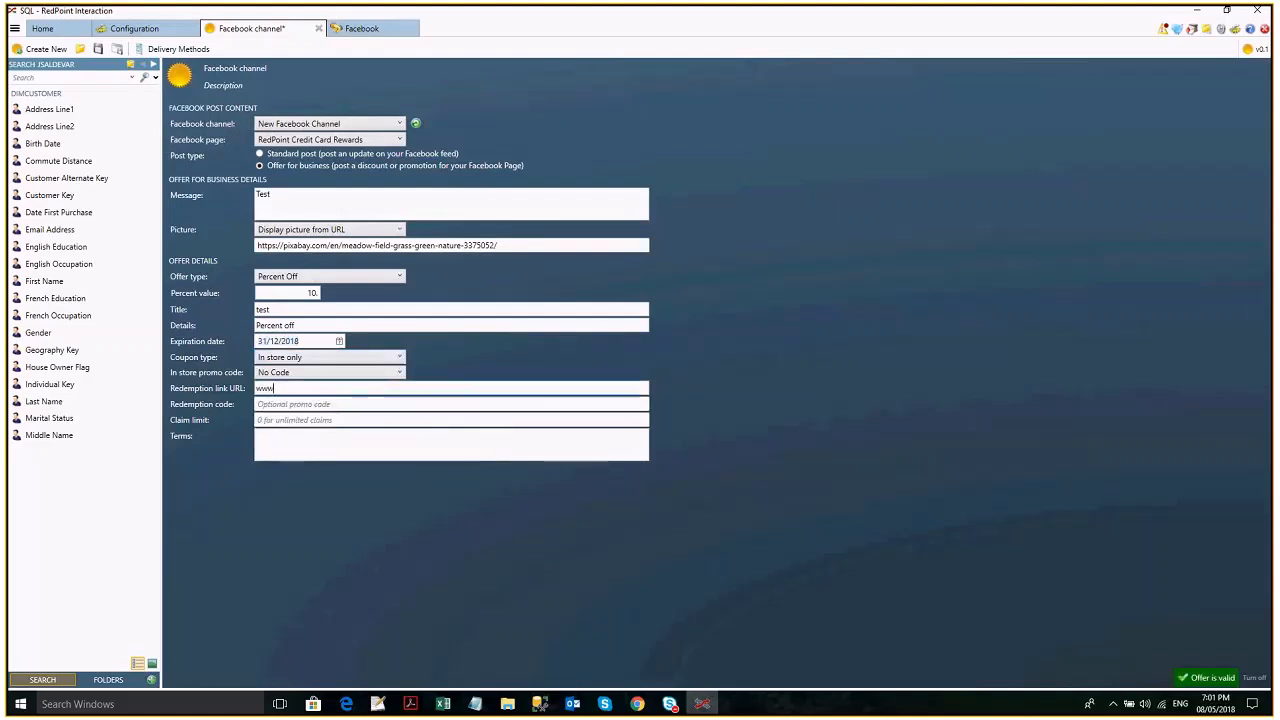
text(.redpointg)
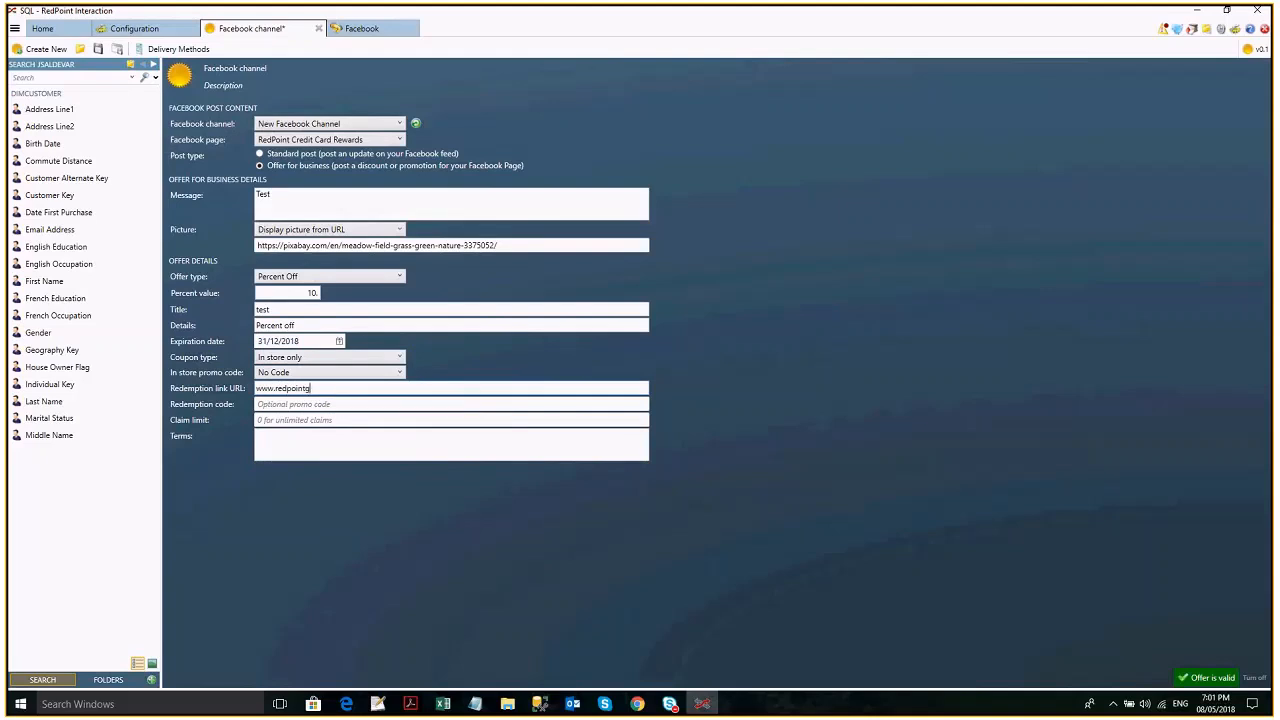
text(lobal.com)
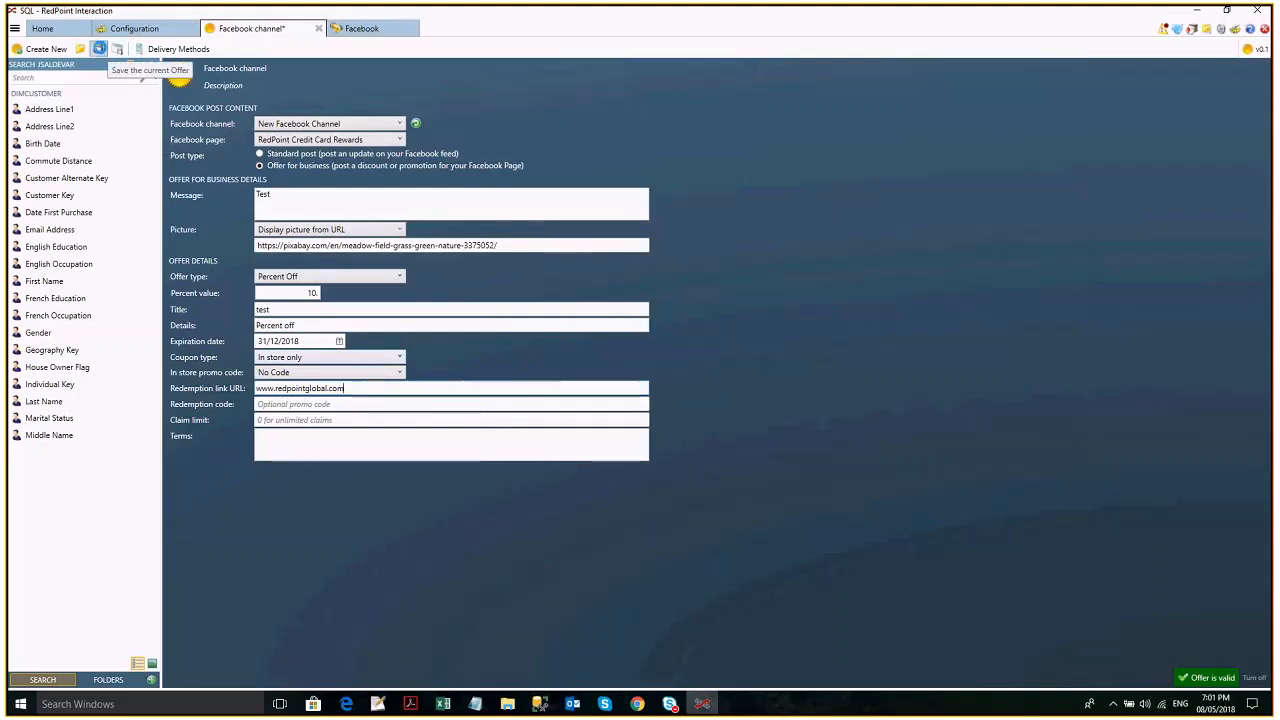
click(99, 49)
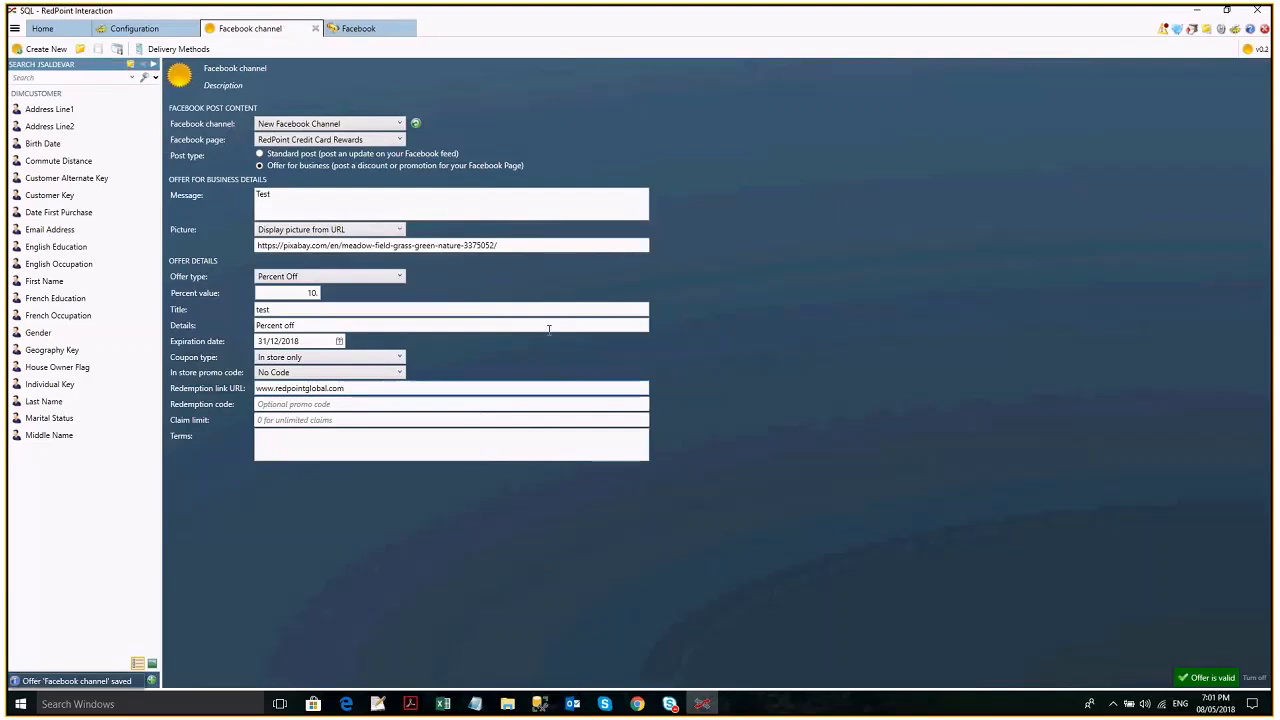
- Add a second Manual trigger followed by a Broadcast activity below the existing workflow in the Facebook interaction
click(398, 31)
scroll(80, 250, up, 3)
drag(30, 152, 266, 350)
scroll(61, 260, down, 2)
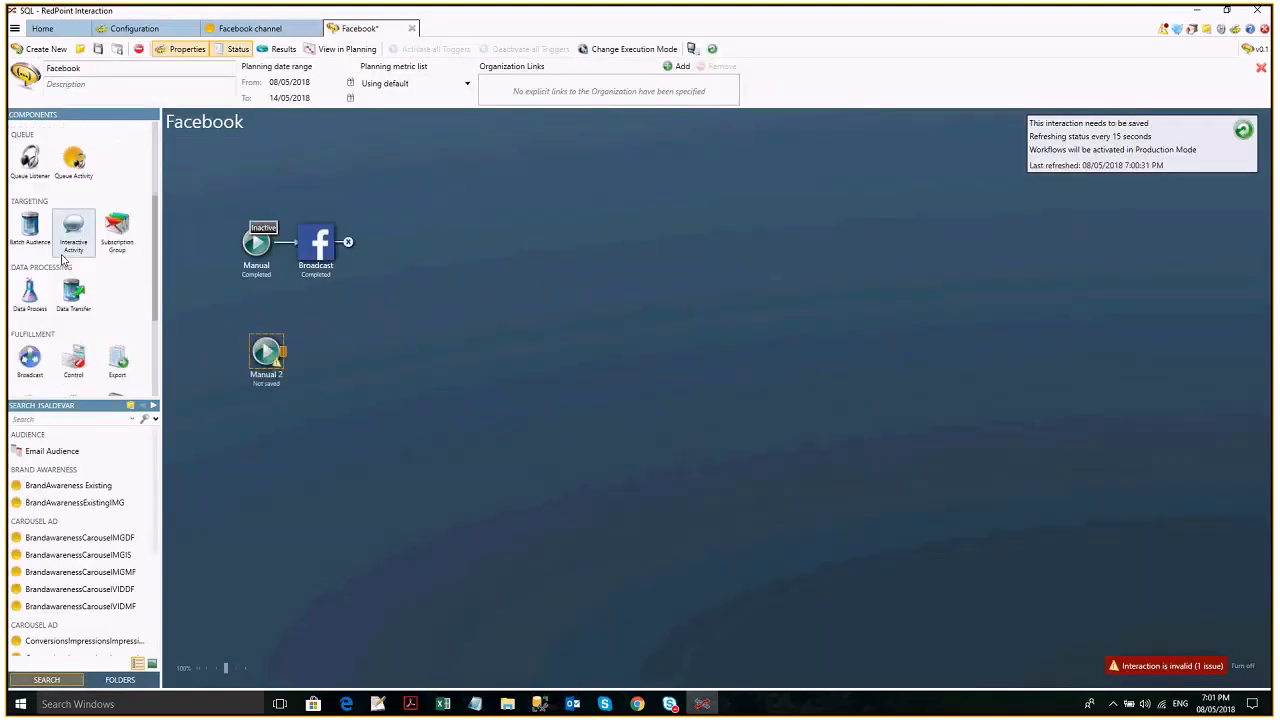
scroll(62, 260, down, 1)
drag(30, 296, 326, 351)
- Configure the second Broadcast with the Facebook channel offer and a Facebook channel, and save the interaction
click(350, 324)
click(377, 371)
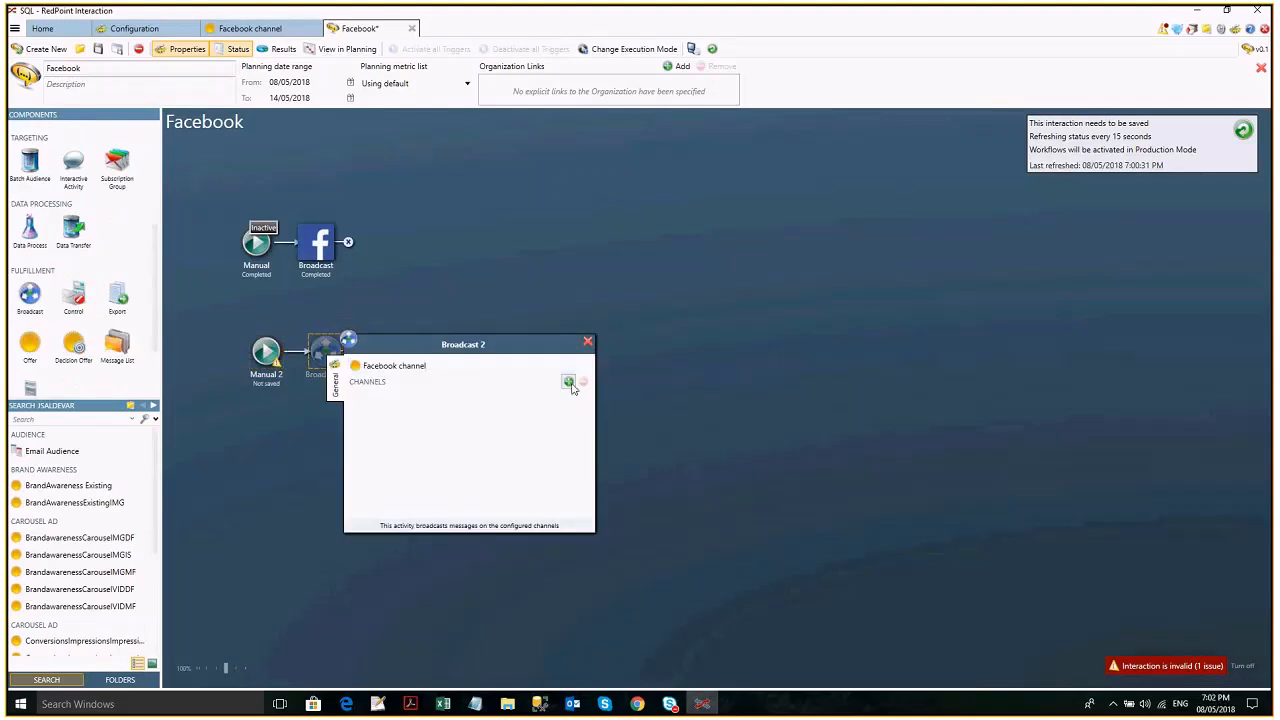
click(622, 442)
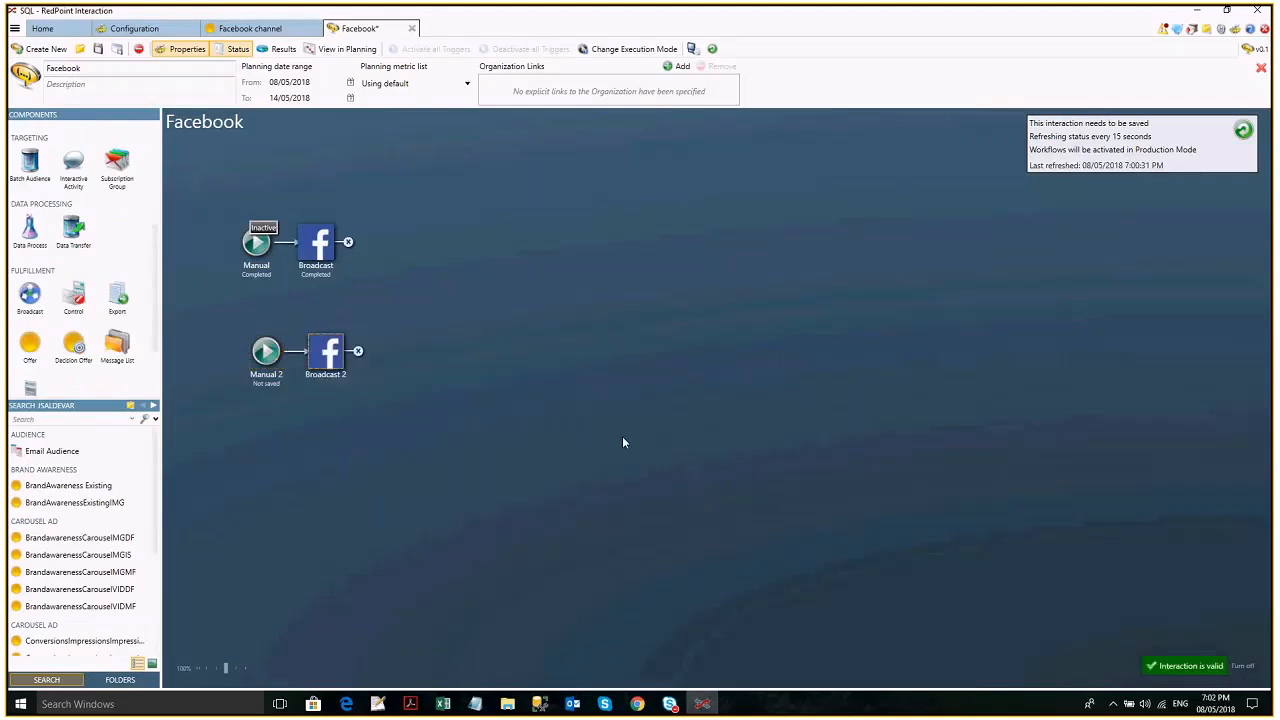
key(ctrl+s)
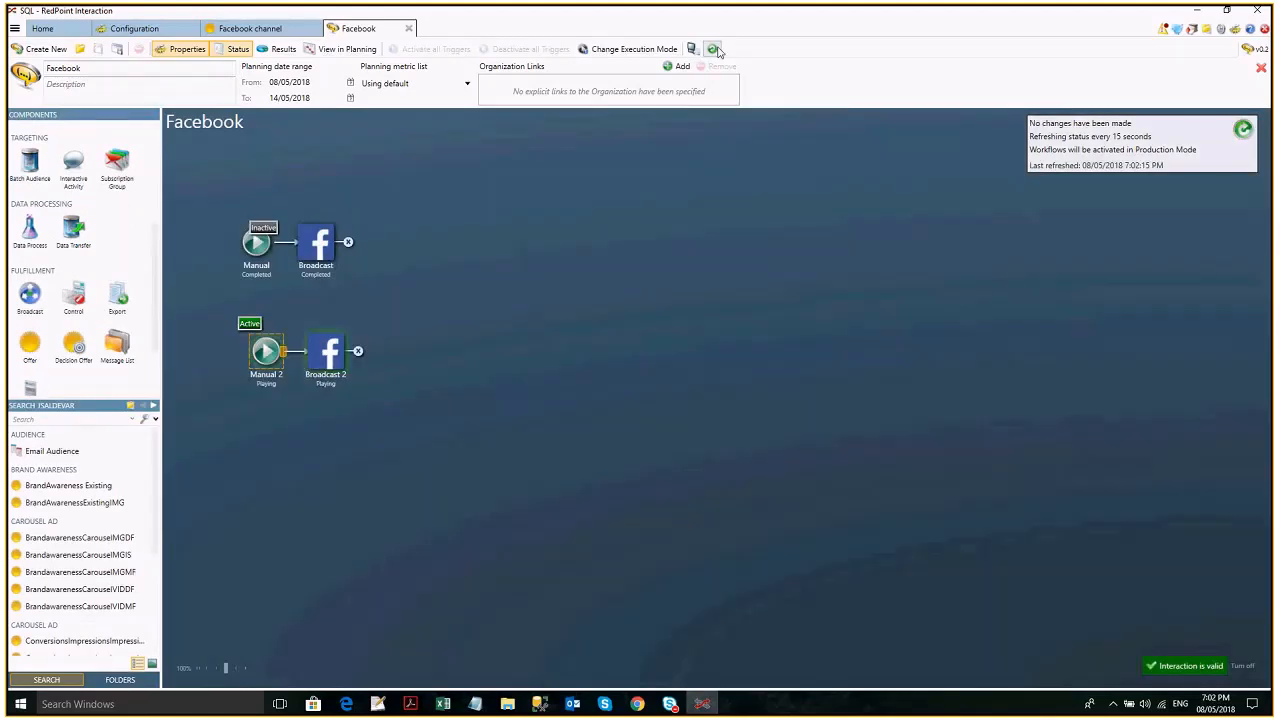
- Run the second Manual trigger and view the results of its Broadcast activity
click(714, 49)
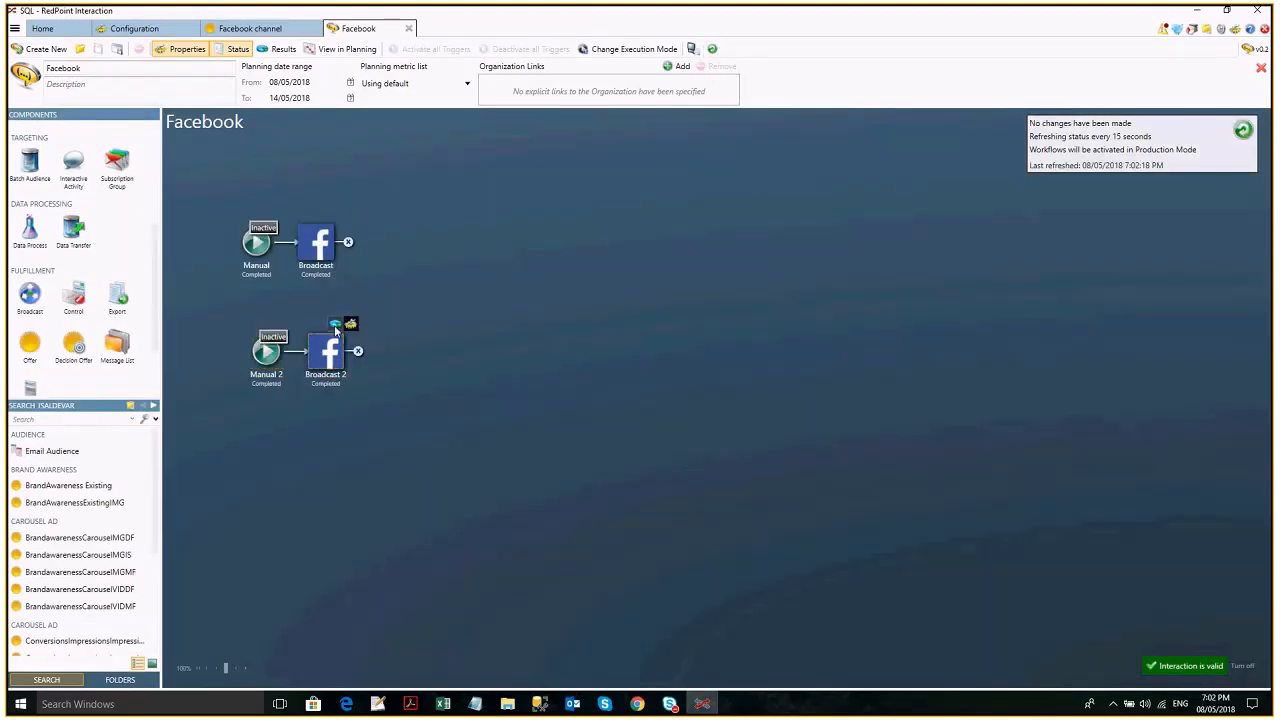
click(336, 323)
click(924, 161)
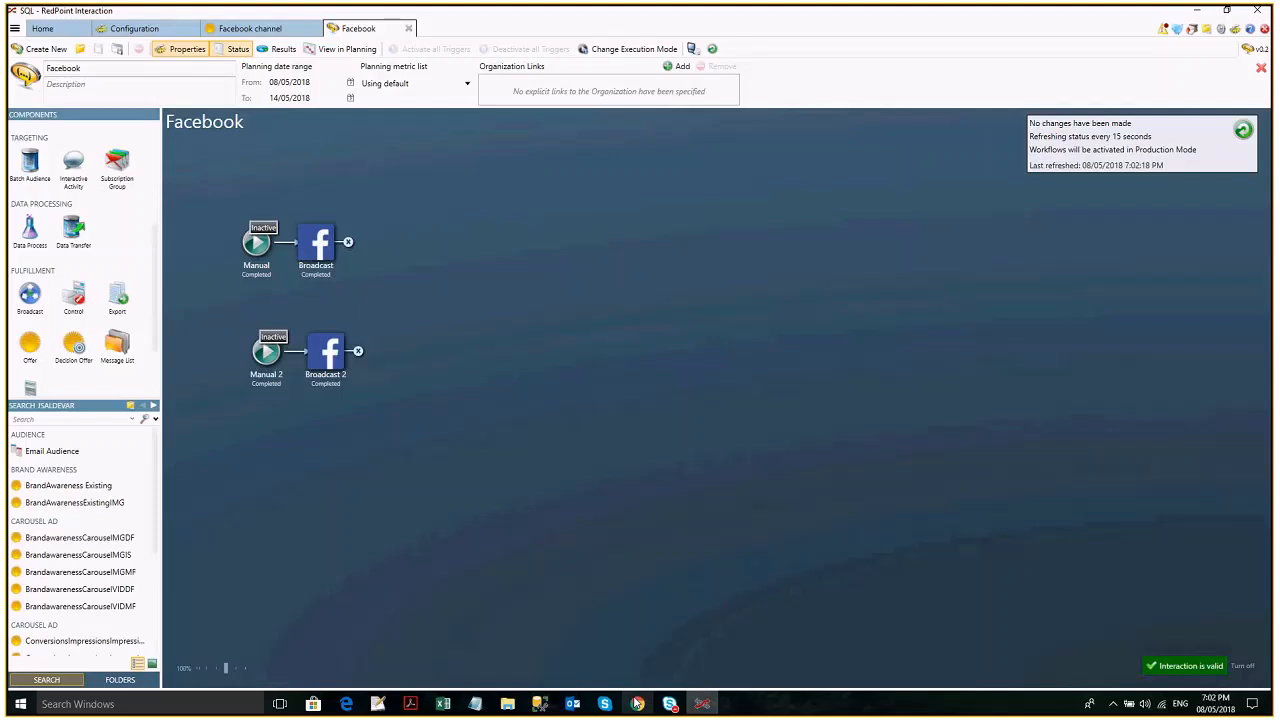
- Switch to Chrome, refresh the Facebook feed and open the Offers section of the RedPoint Credit Card Rewards page
click(636, 704)
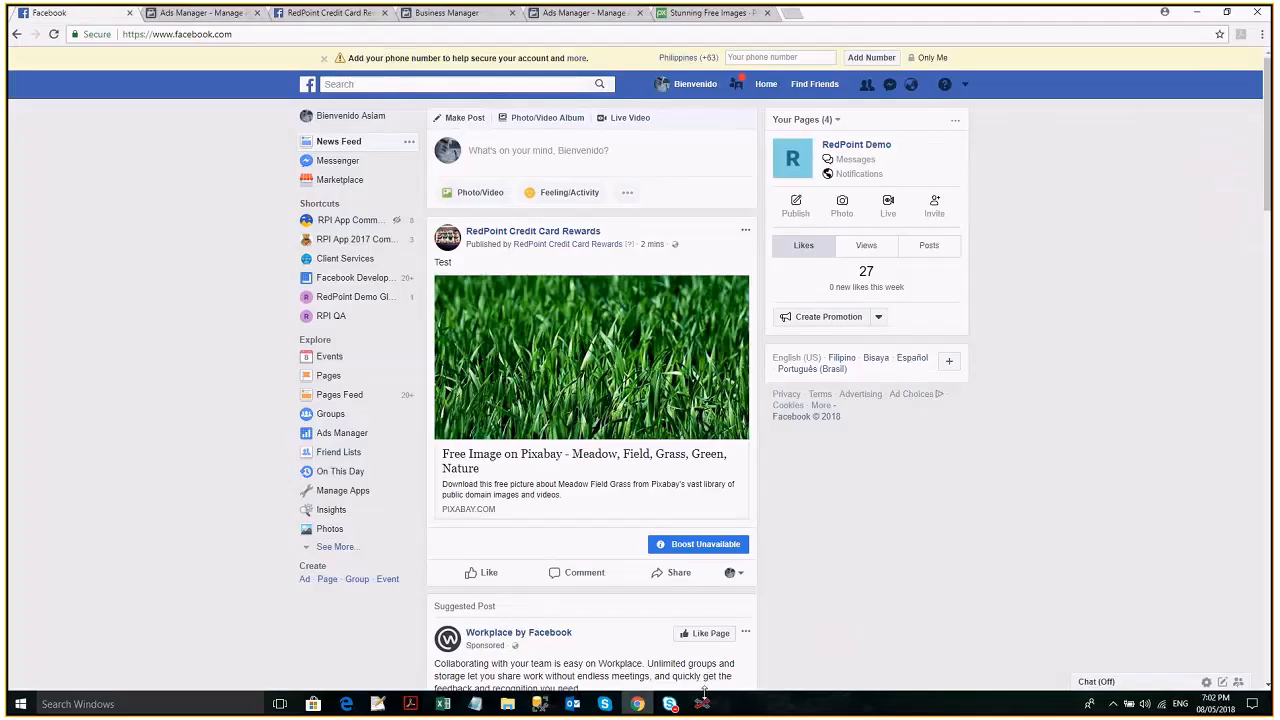
click(636, 704)
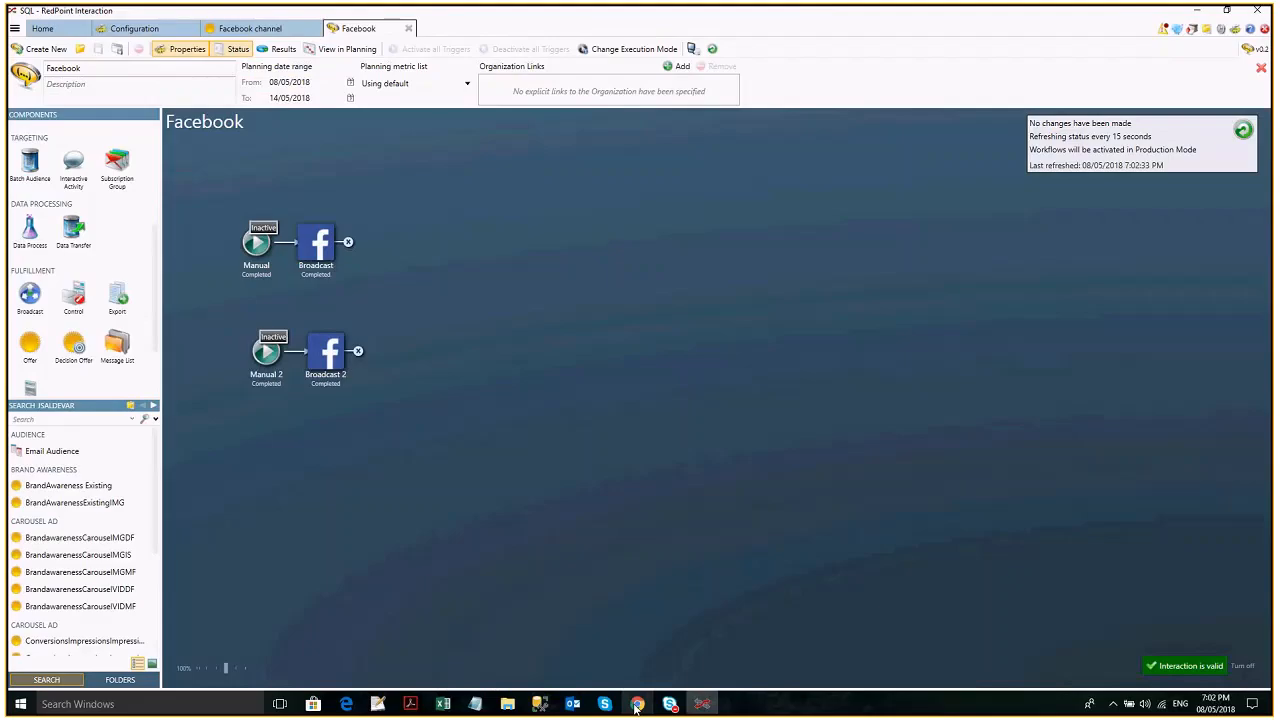
click(636, 704)
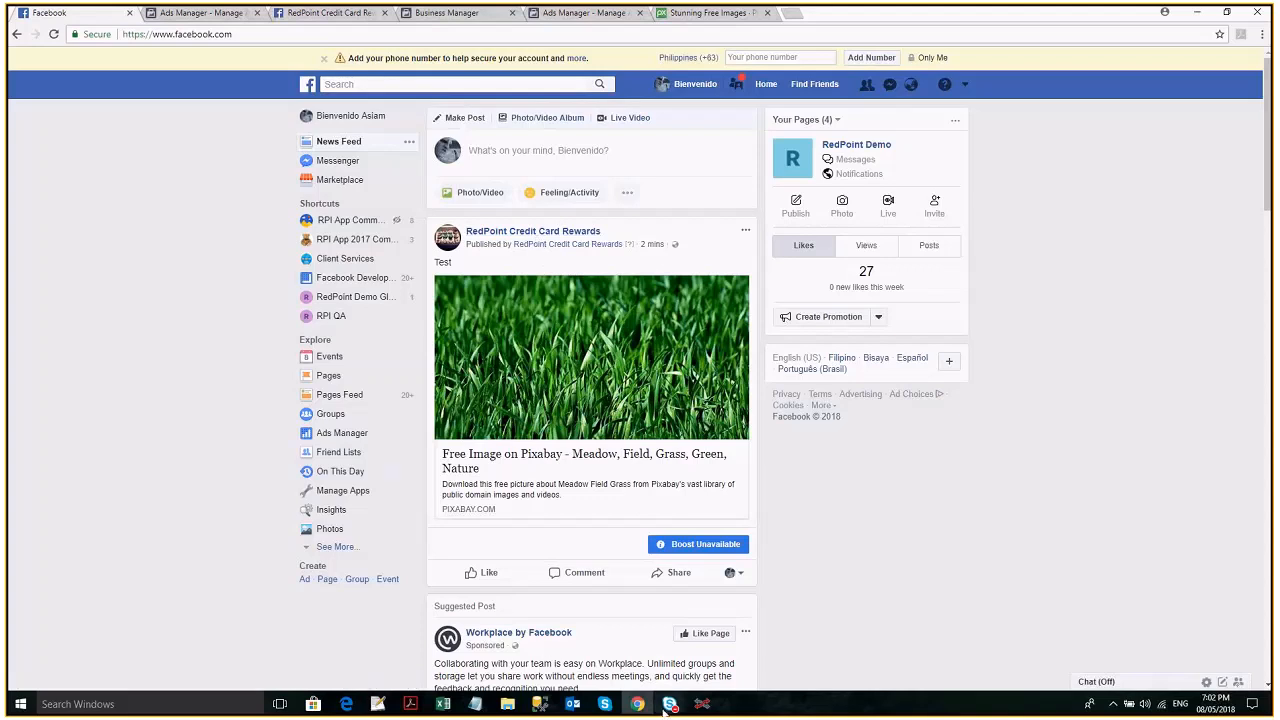
click(54, 35)
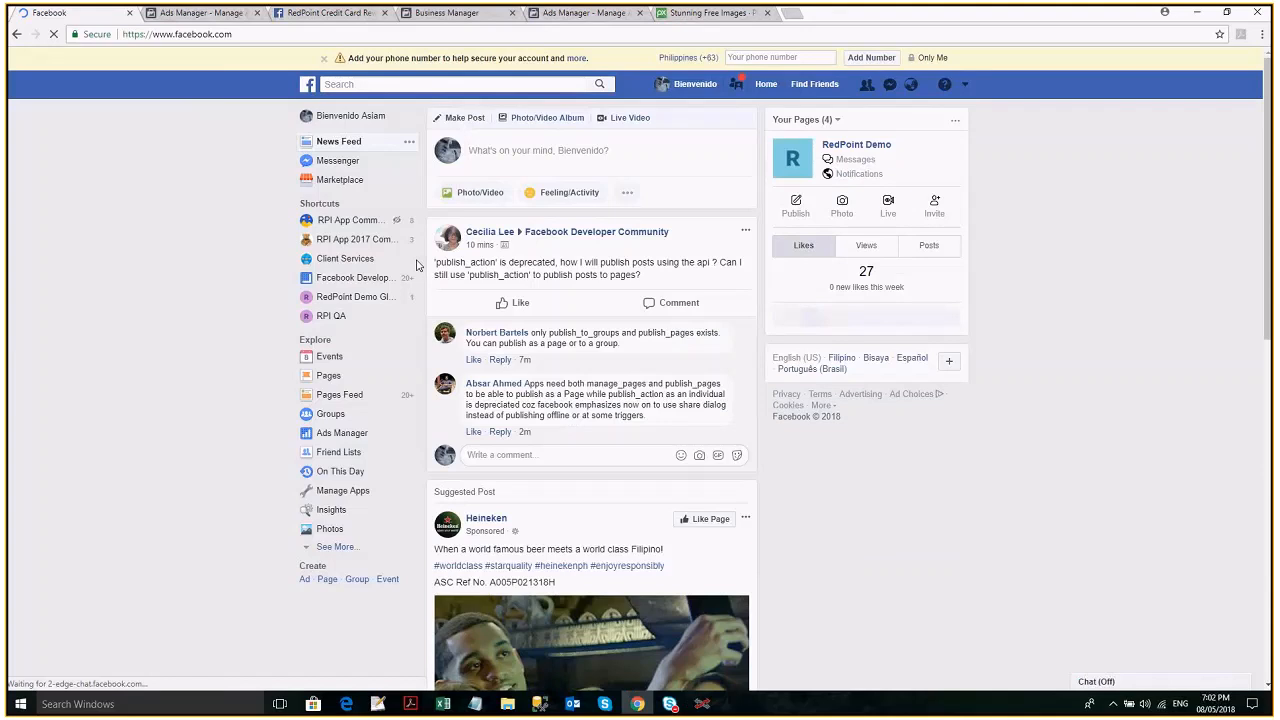
click(964, 84)
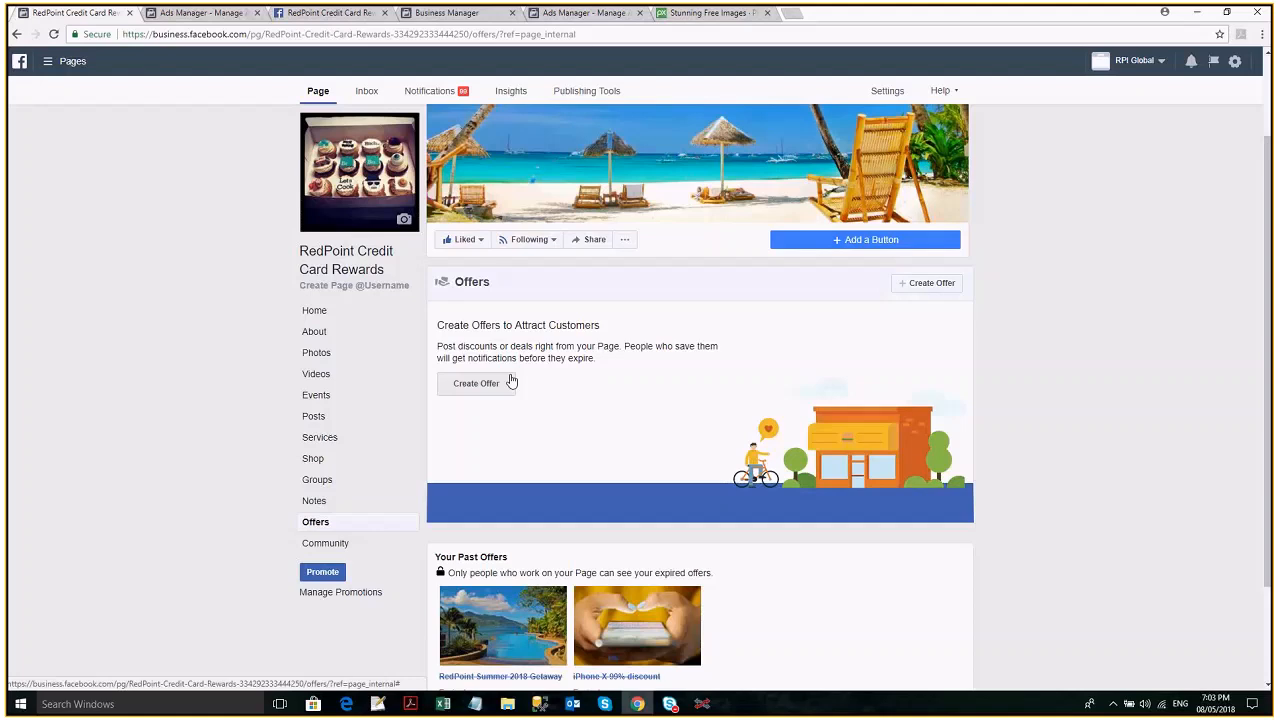
- Compare the saved offer's details in RedPoint Interaction with the offers listed on the Facebook page in Chrome
key(alt+Tab)
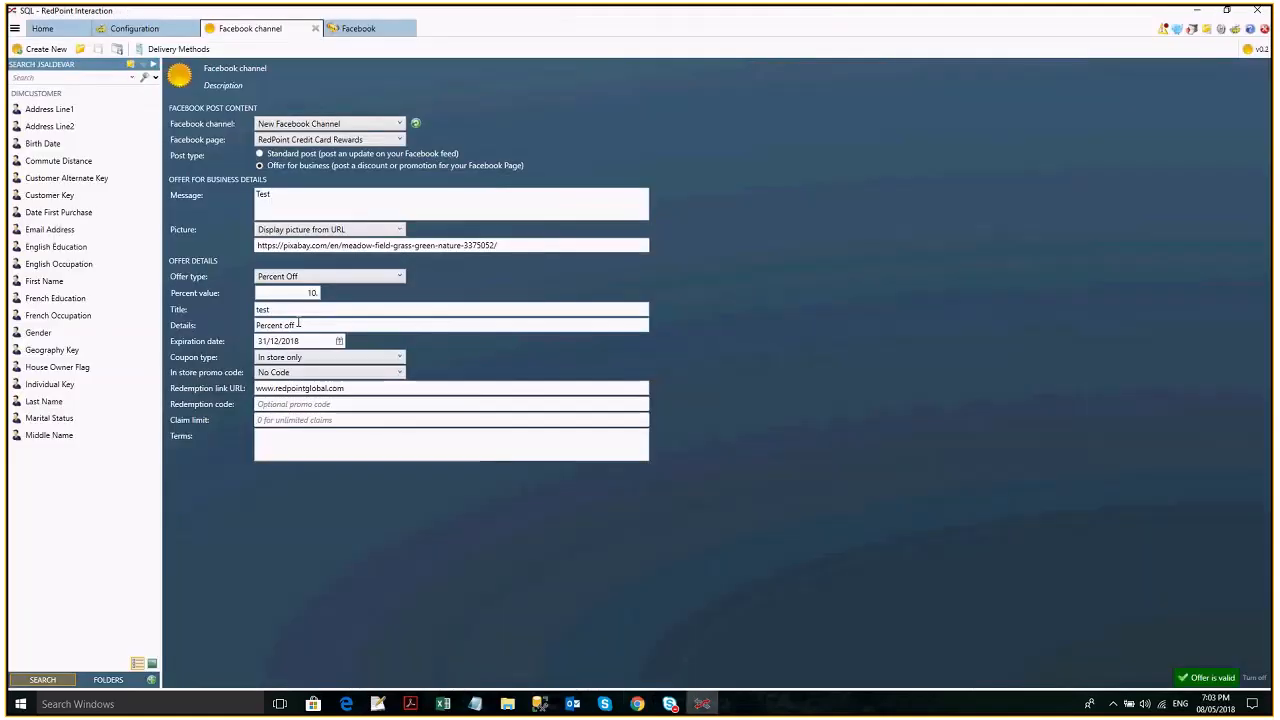
key(alt+Tab)
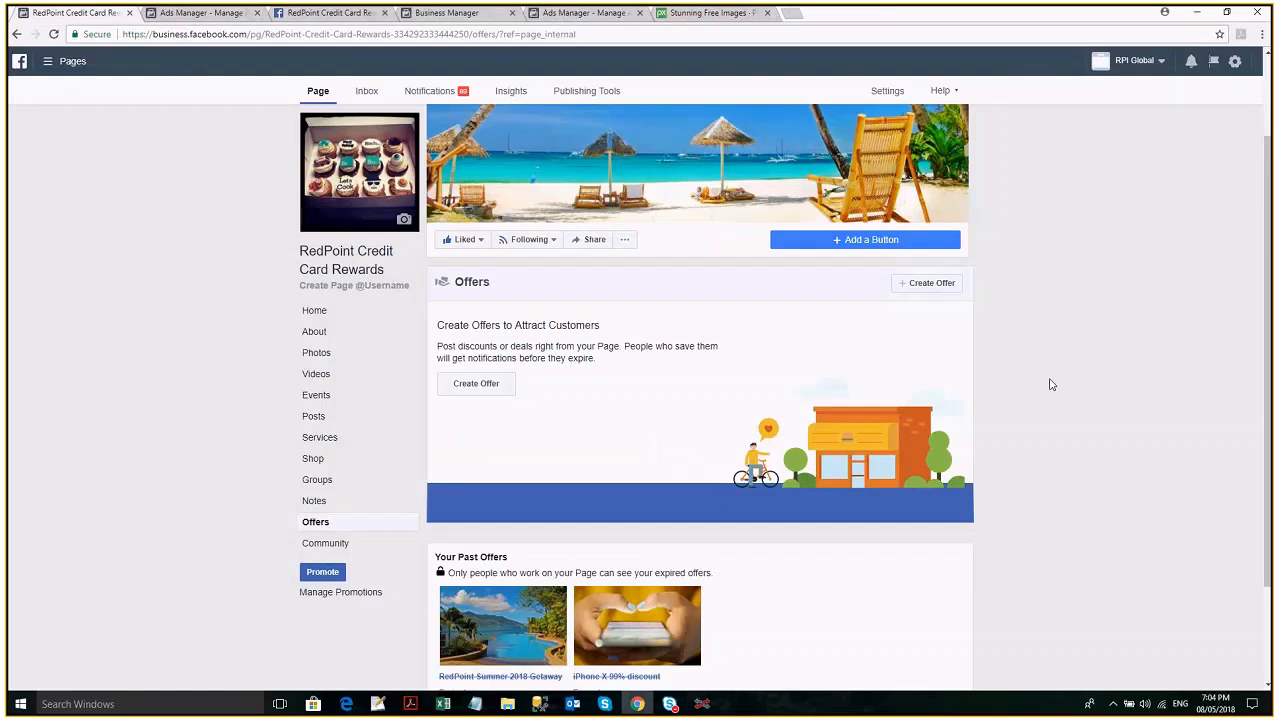
scroll(1051, 384, down, 1)
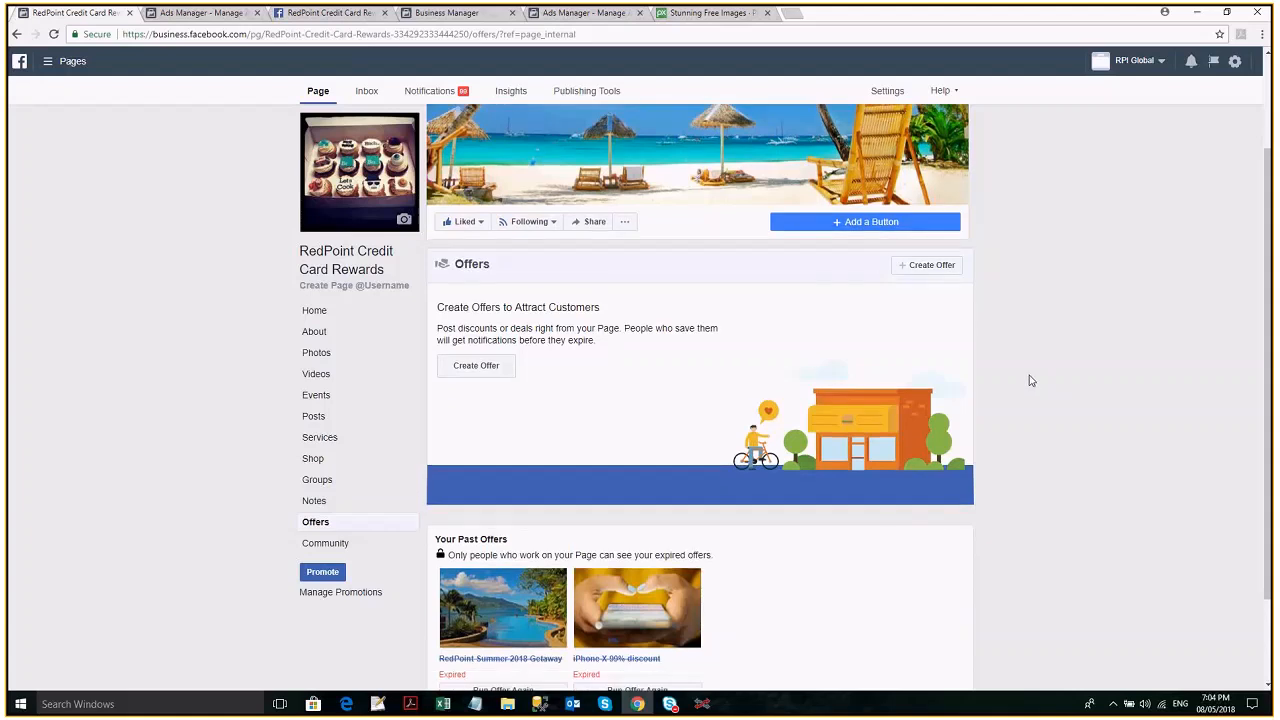
- Return to RedPoint Interaction and inspect the account name and ad account of the Facebook Marketing 5 2 channel in the configuration
key(alt+Tab)
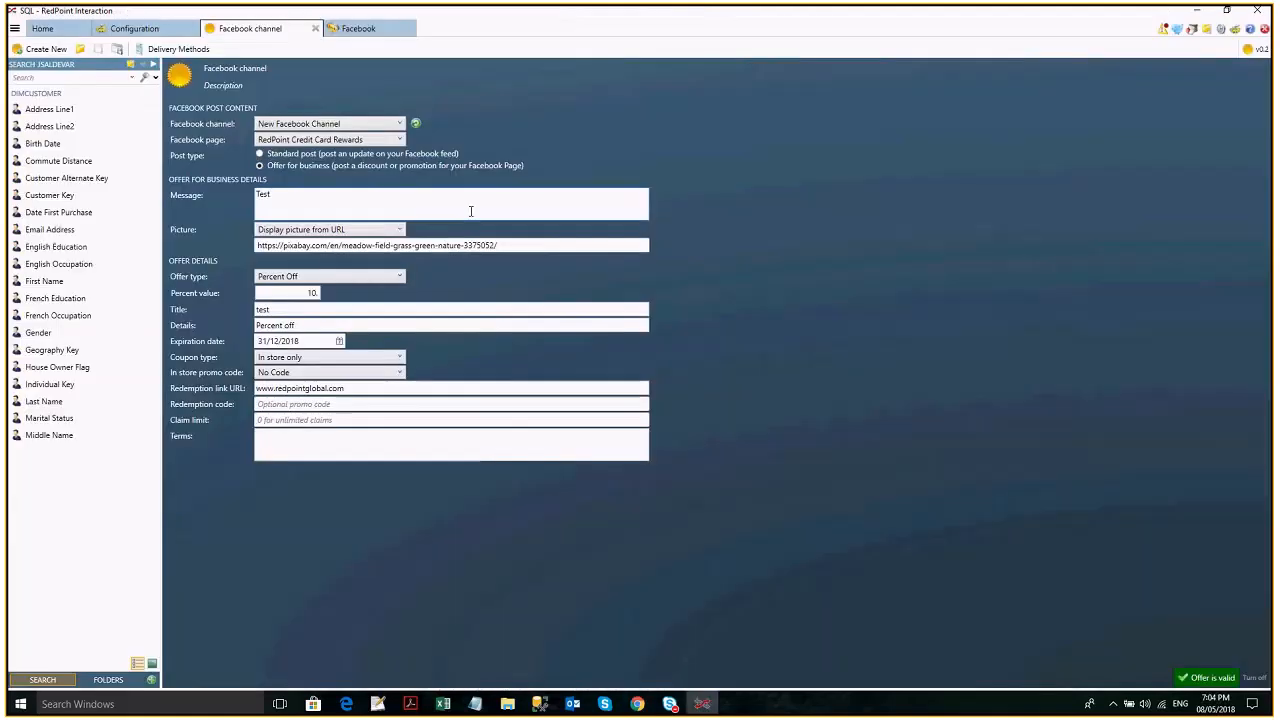
click(137, 30)
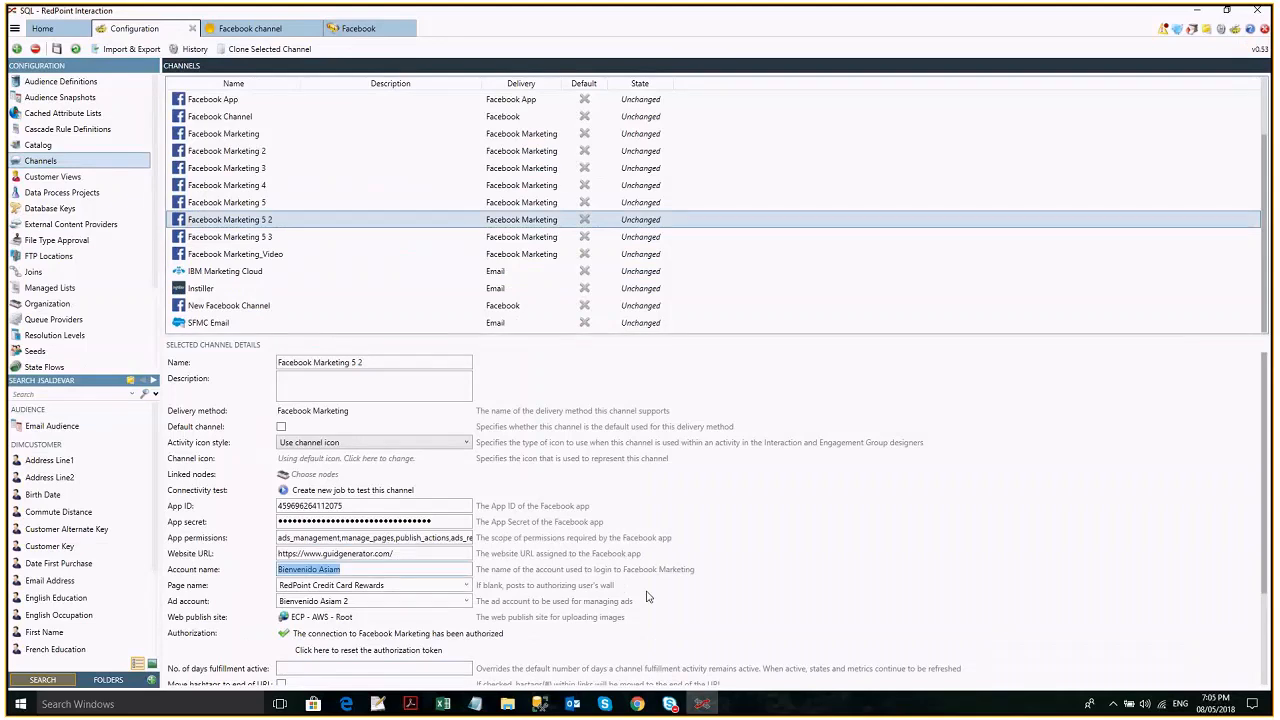
scroll(648, 597, down, 1)
drag(352, 570, 278, 570)
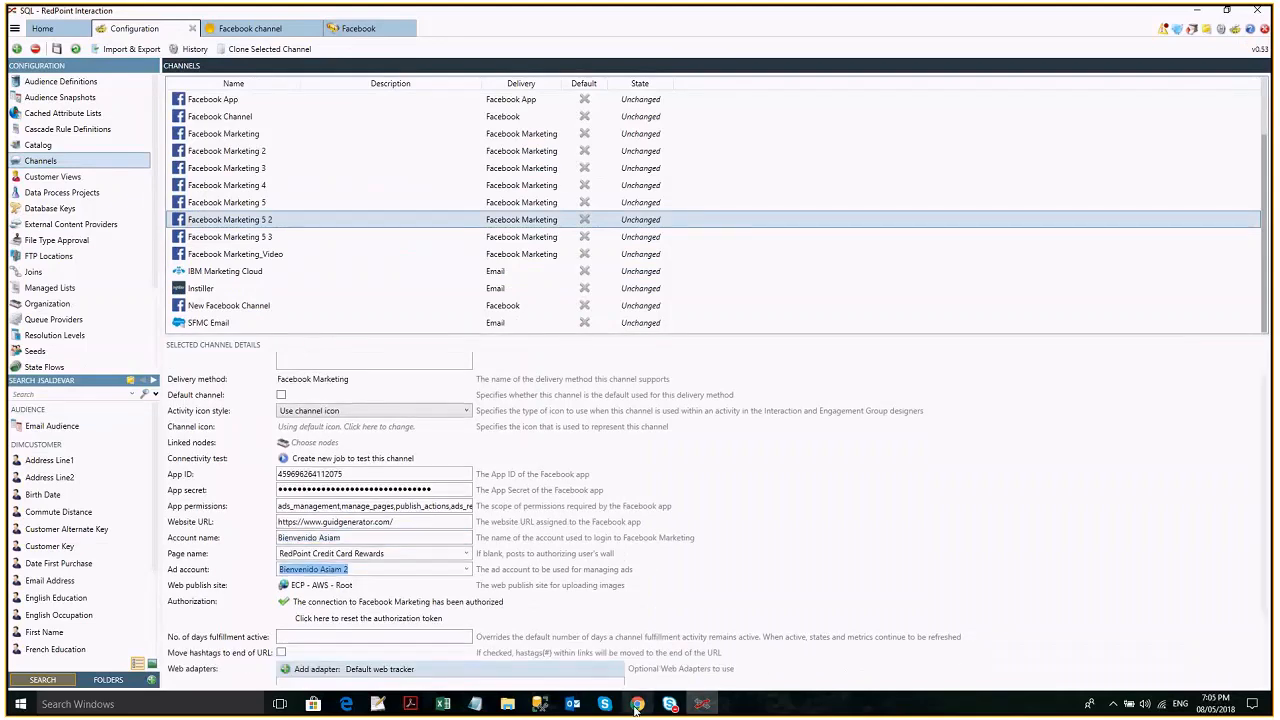
- Switch to Chrome and review the accounts and pages in Business Manager and the ad accounts listed in Ads Manager
click(636, 705)
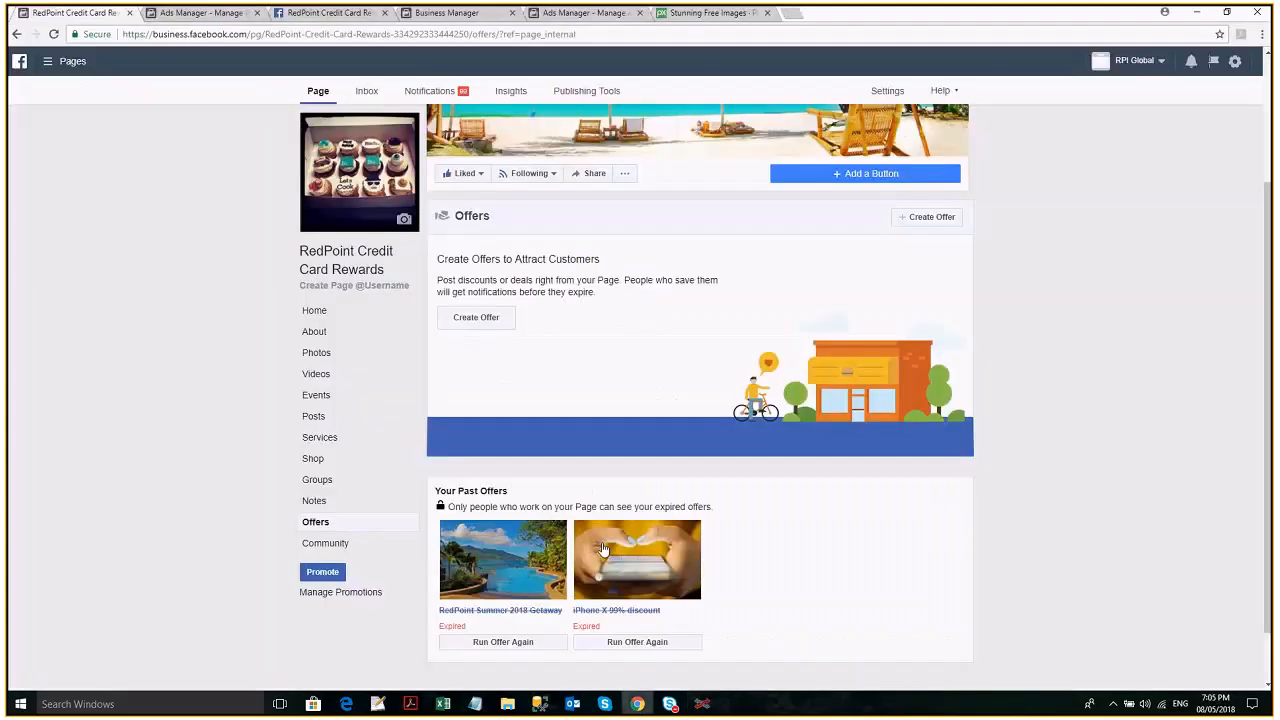
click(420, 18)
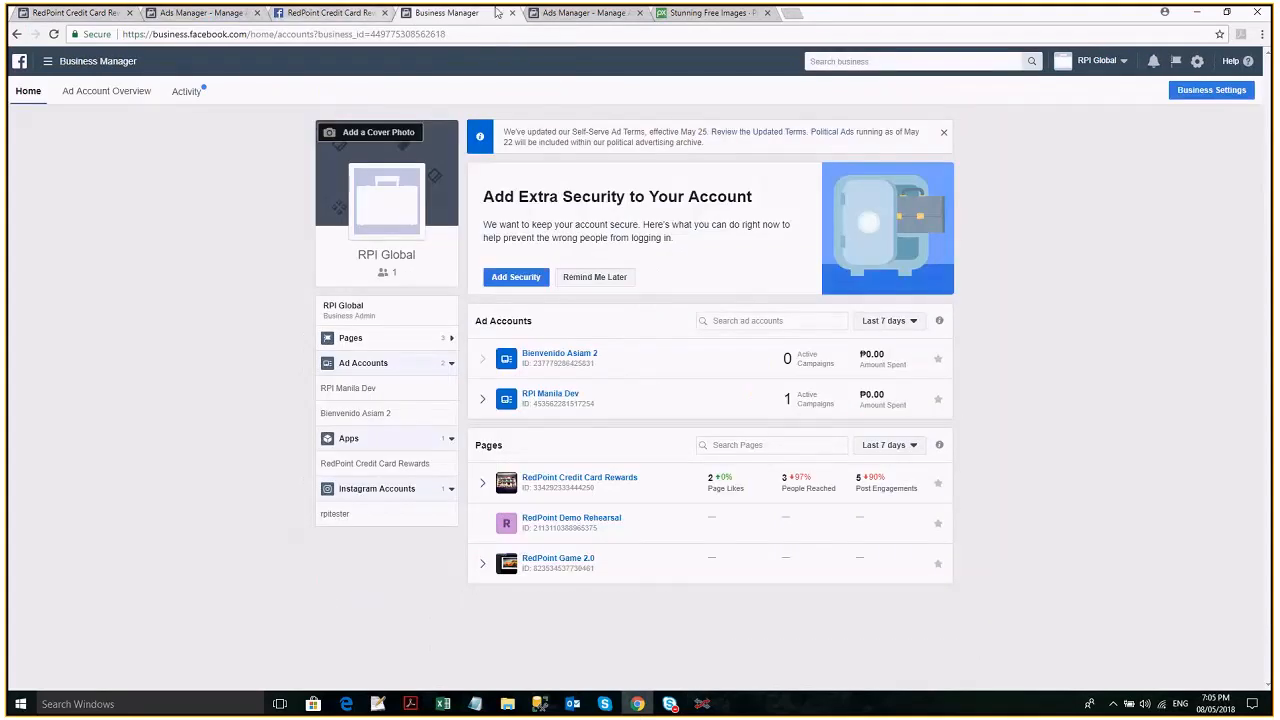
click(571, 16)
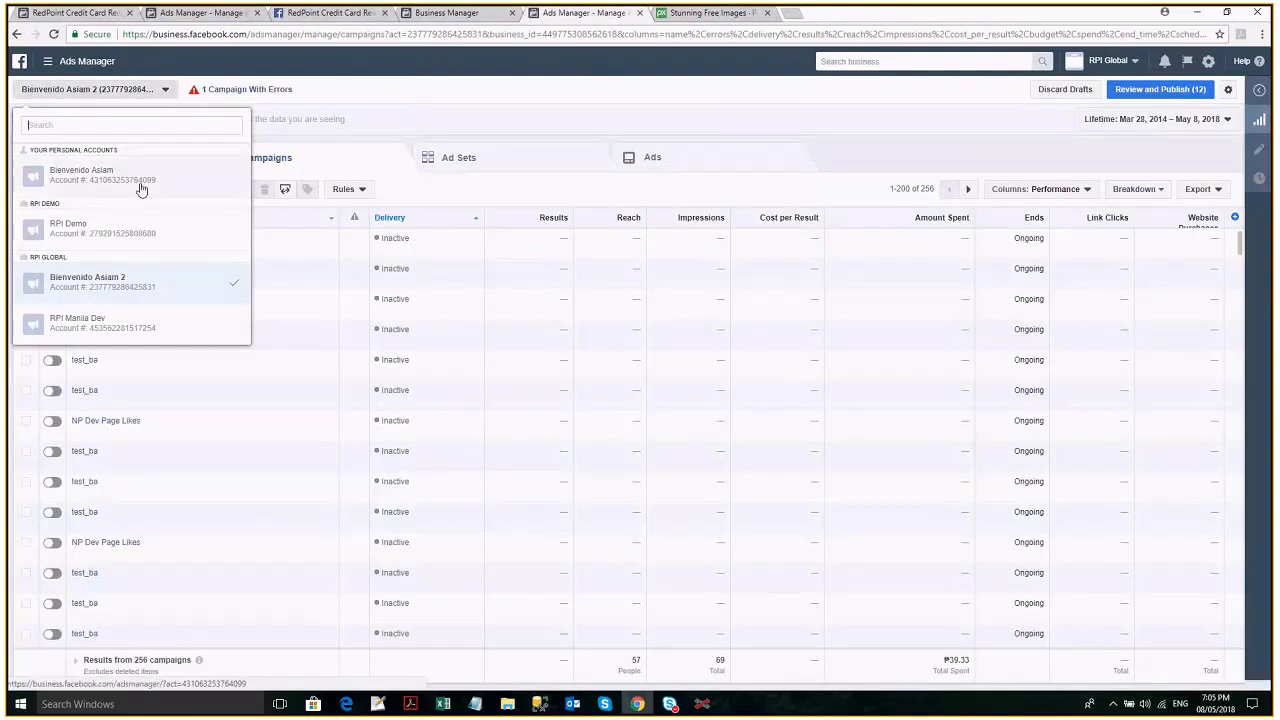
click(616, 107)
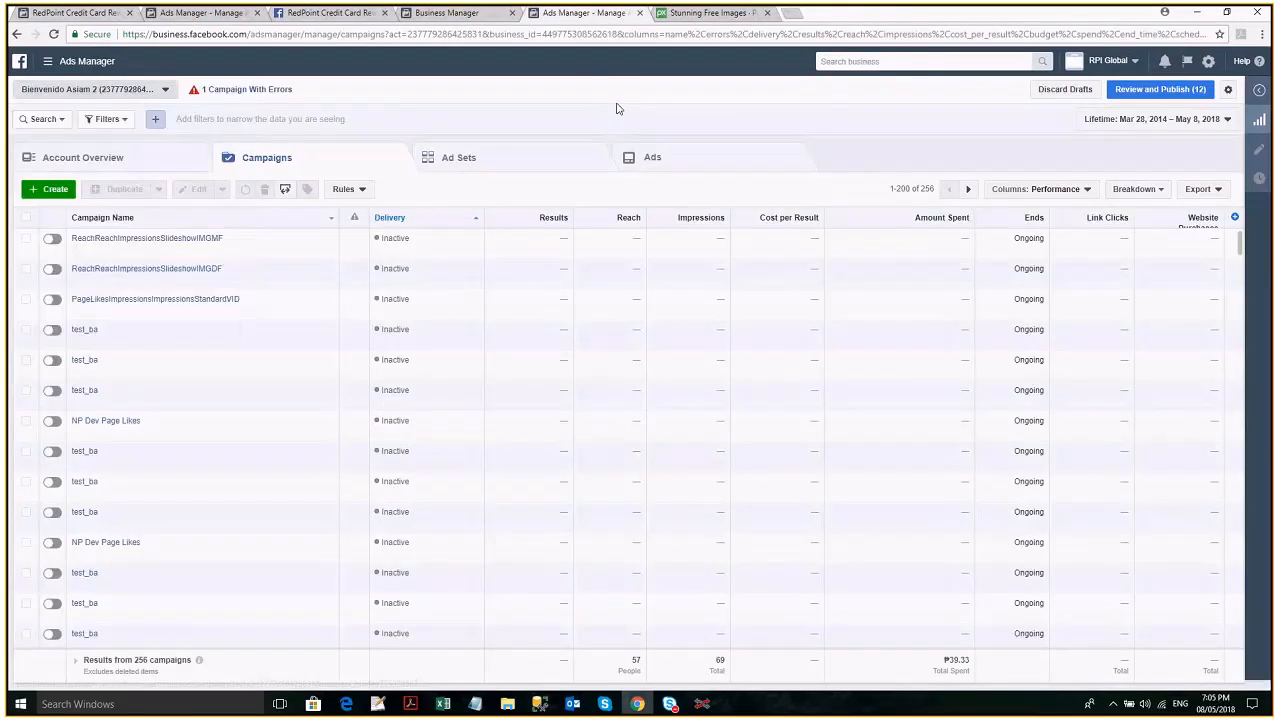
- Load facebook.com in the Pixabay tab, go to ad management and open the personal ad account's campaigns
click(709, 14)
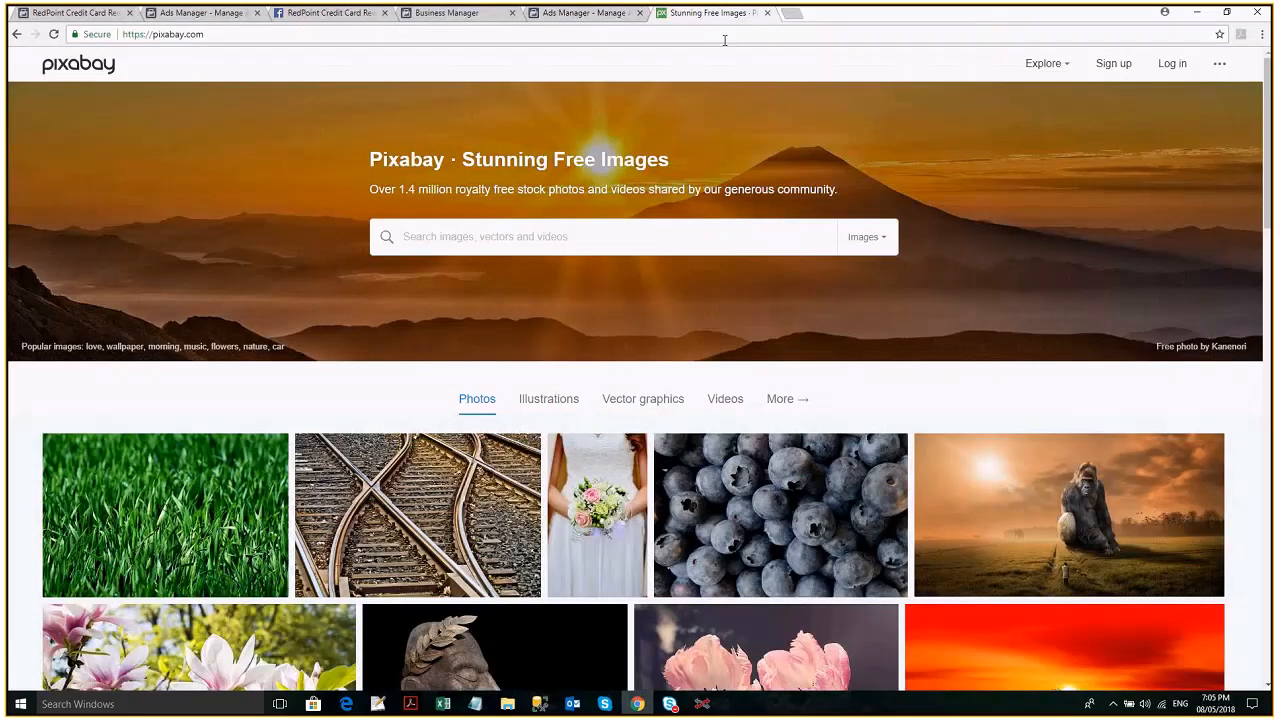
click(725, 40)
text(facebook.com)
key(Return)
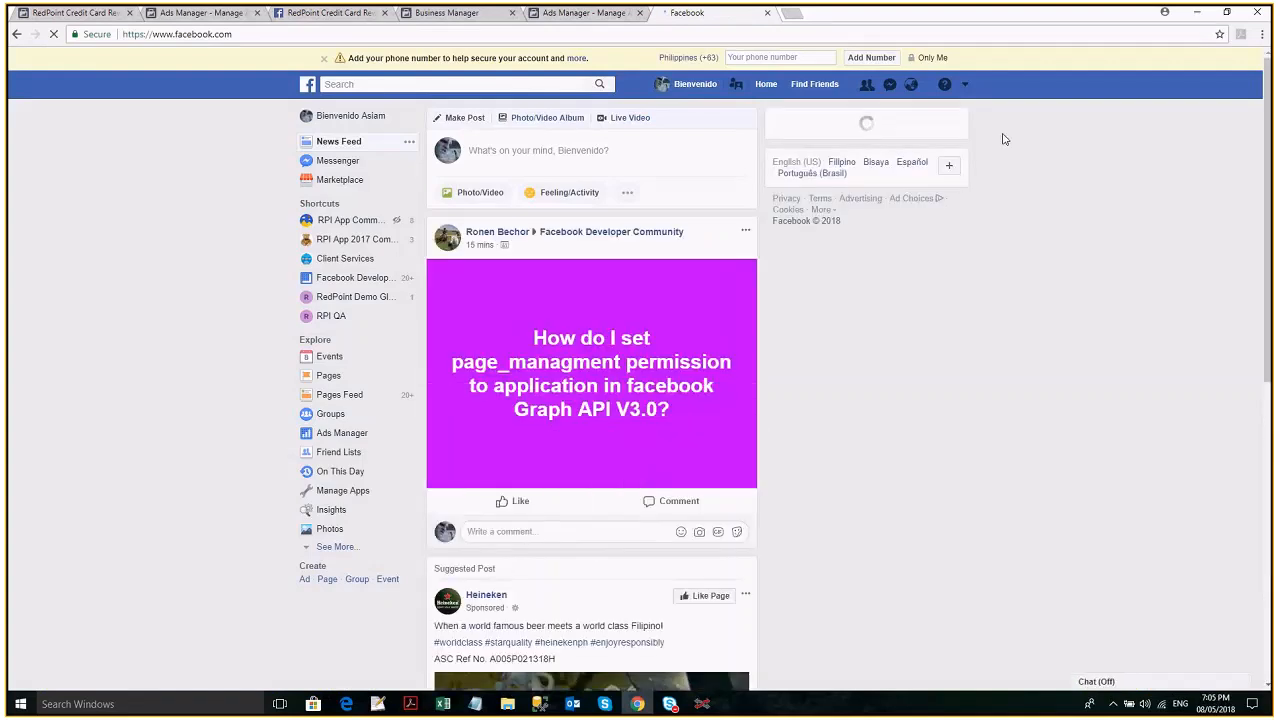
click(965, 87)
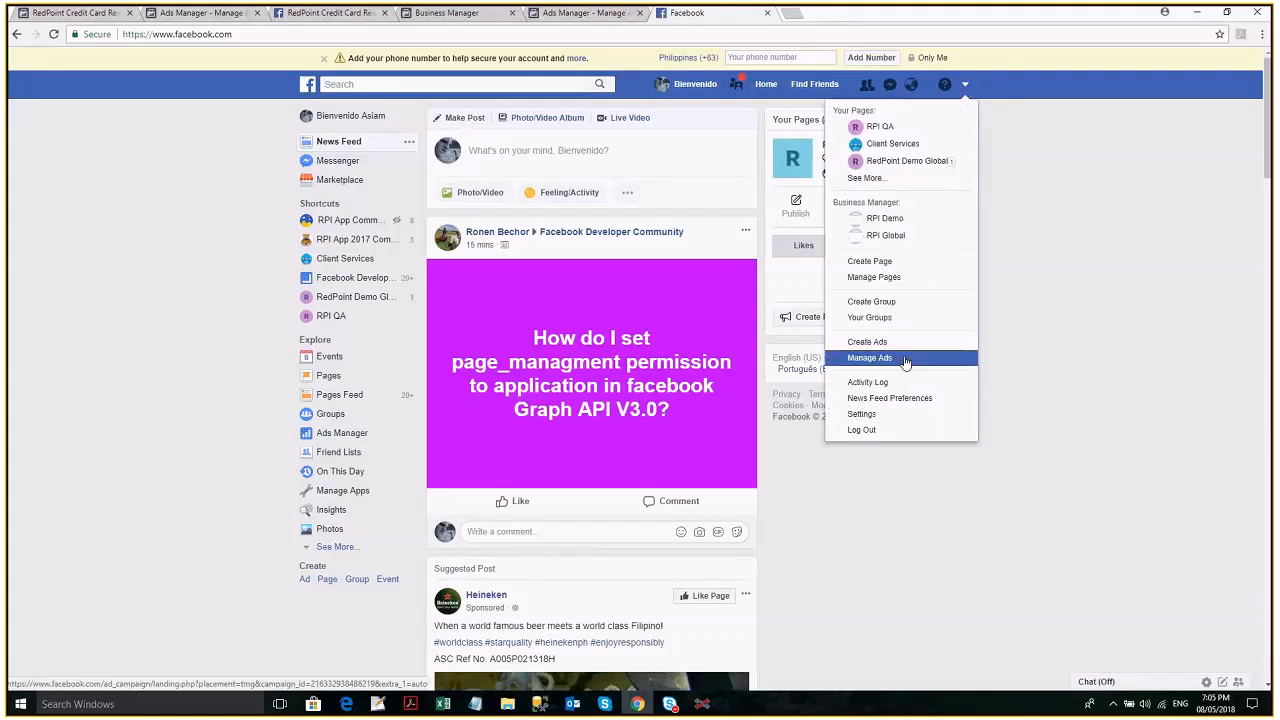
click(905, 362)
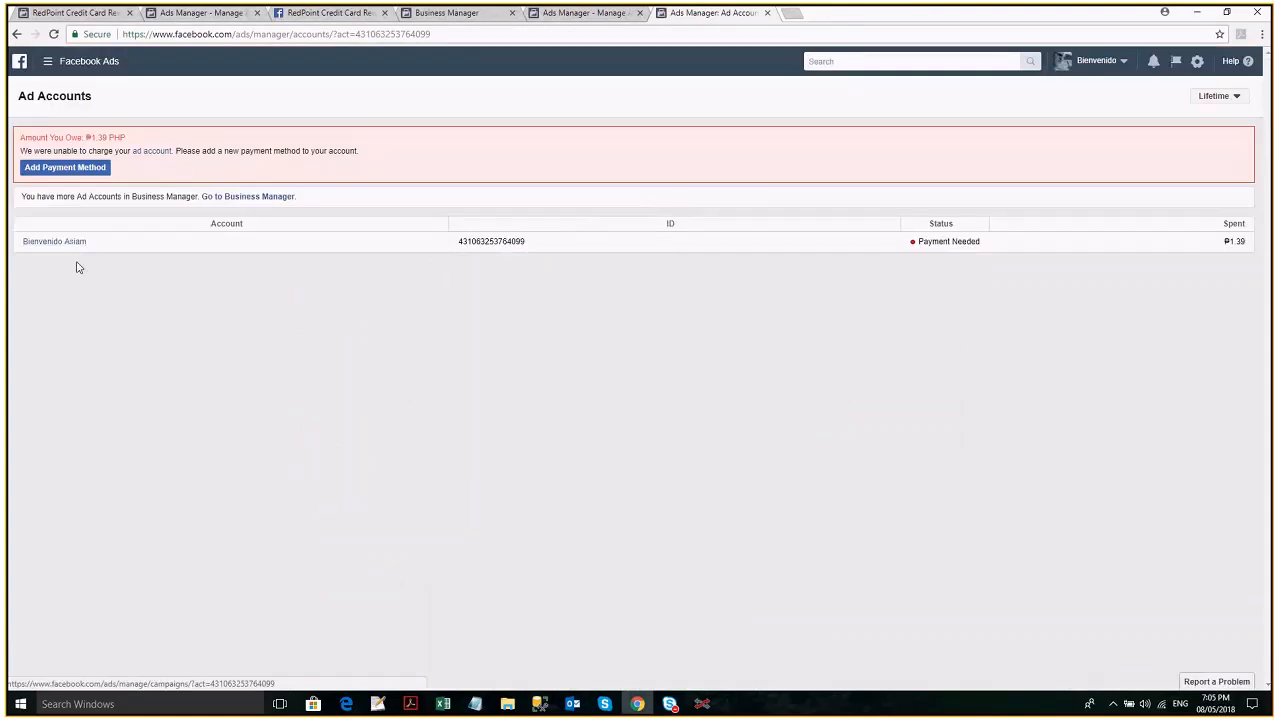
click(64, 244)
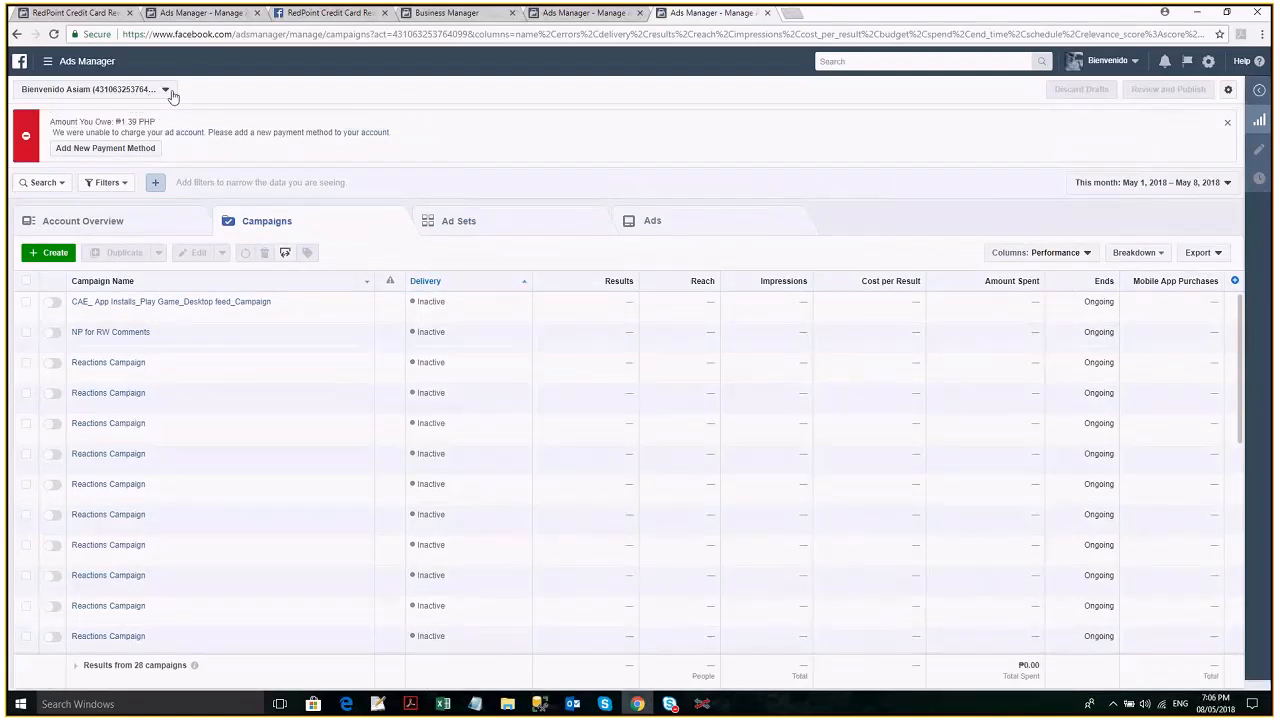
- Switch Ads Manager to the account holder's second ad account under RPI Global and view its account overview
click(166, 90)
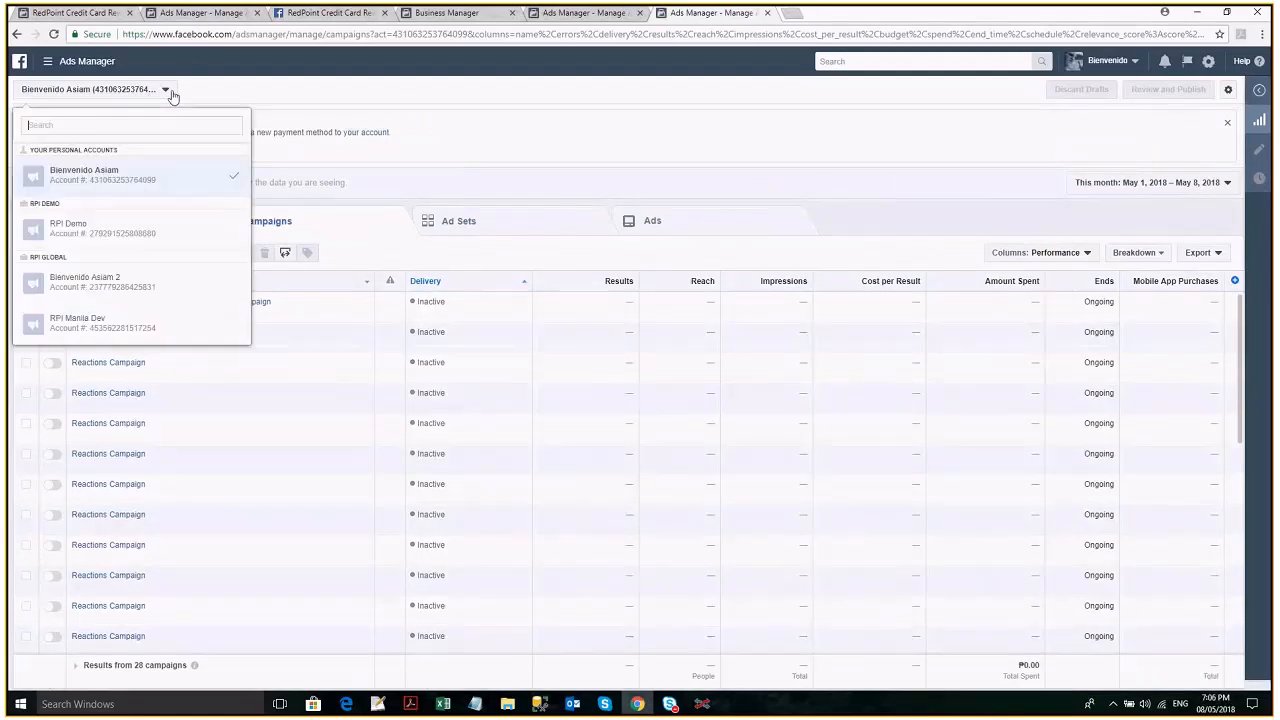
click(146, 288)
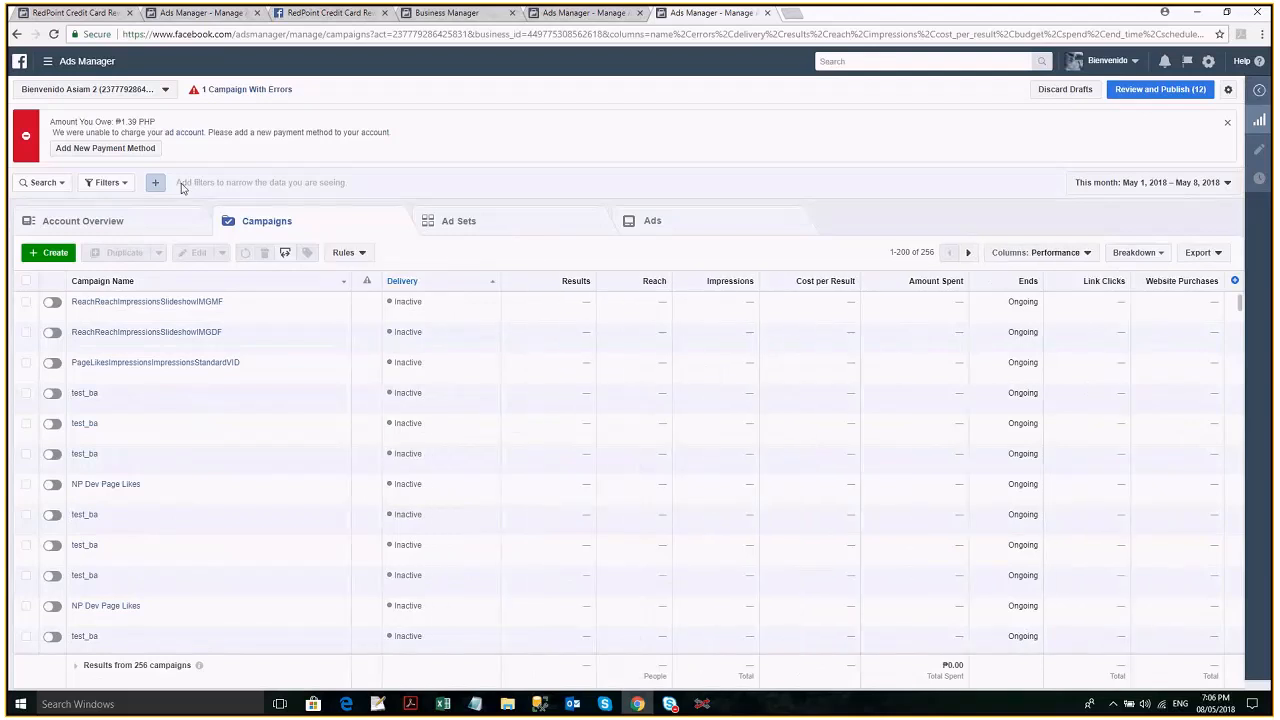
click(100, 221)
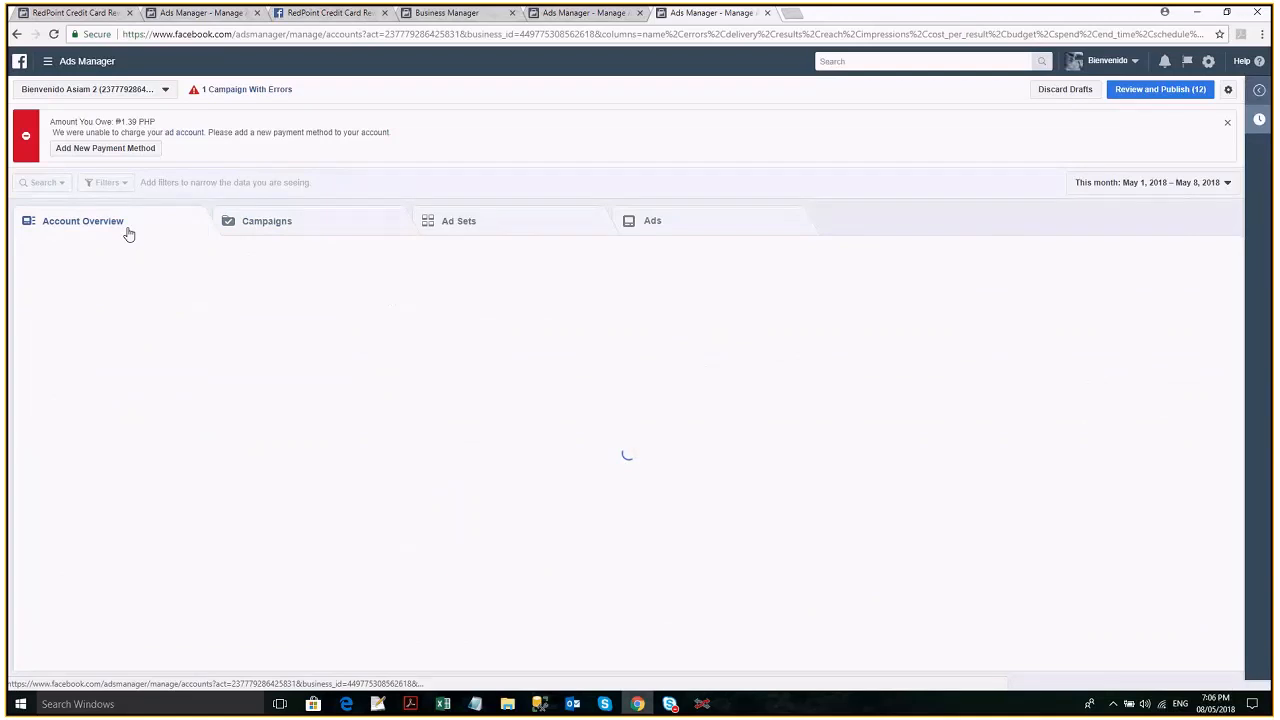
- Look through the account's campaigns and ad sets, and switch the ReachReachImpressionsSlideshowIMGMF campaign off
click(267, 221)
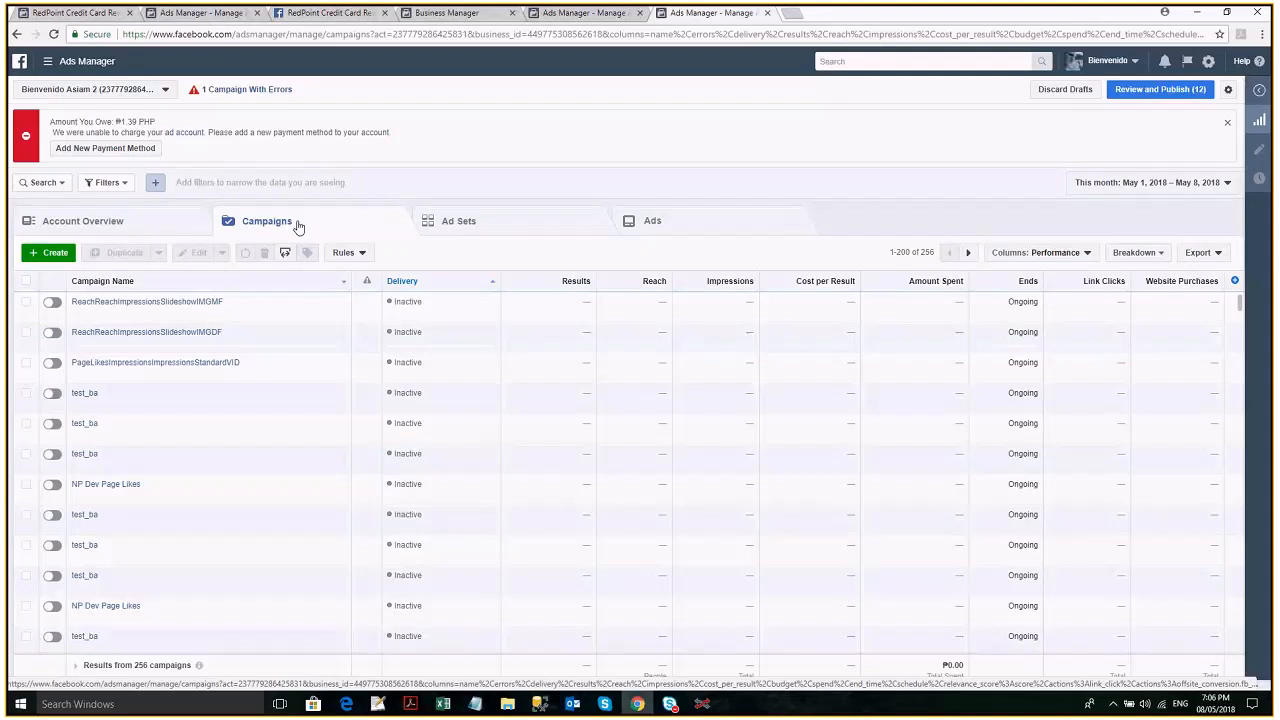
click(462, 222)
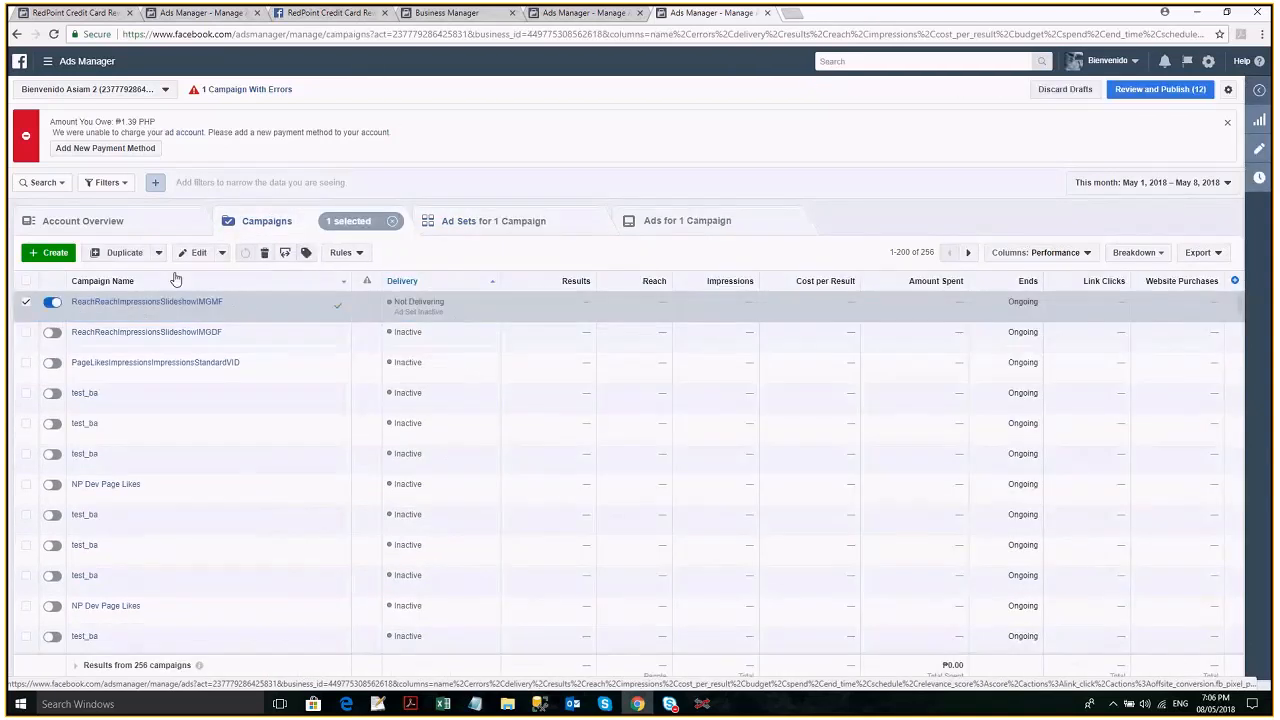
click(51, 303)
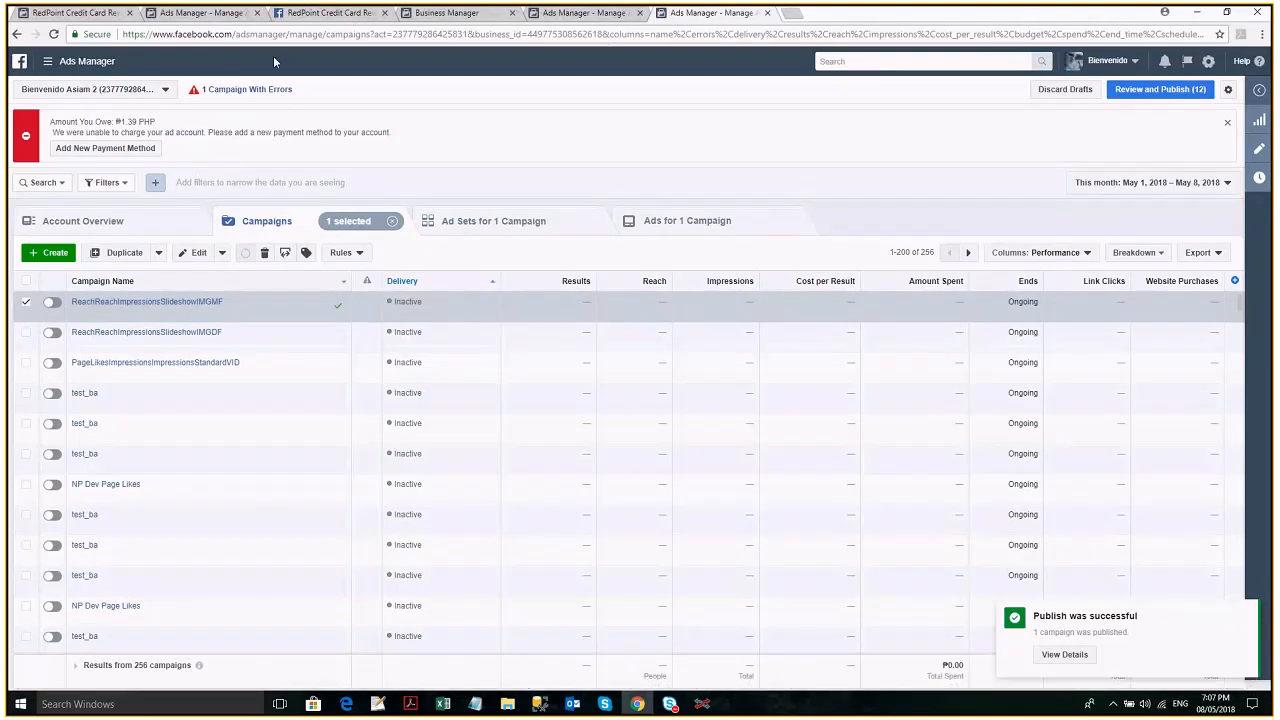
- Return to RedPoint Interaction, set the new offer's Facebook channel to Facebook Marketing 5 3 and refresh its data
click(700, 705)
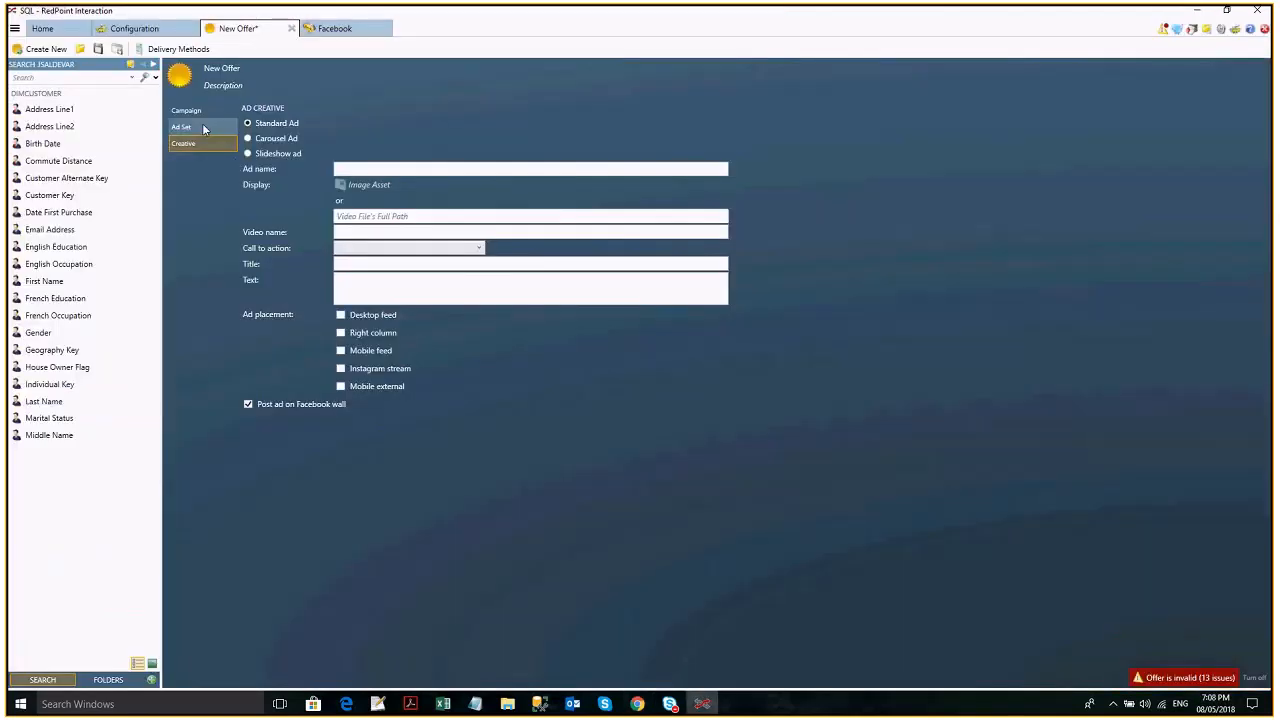
click(186, 110)
click(468, 125)
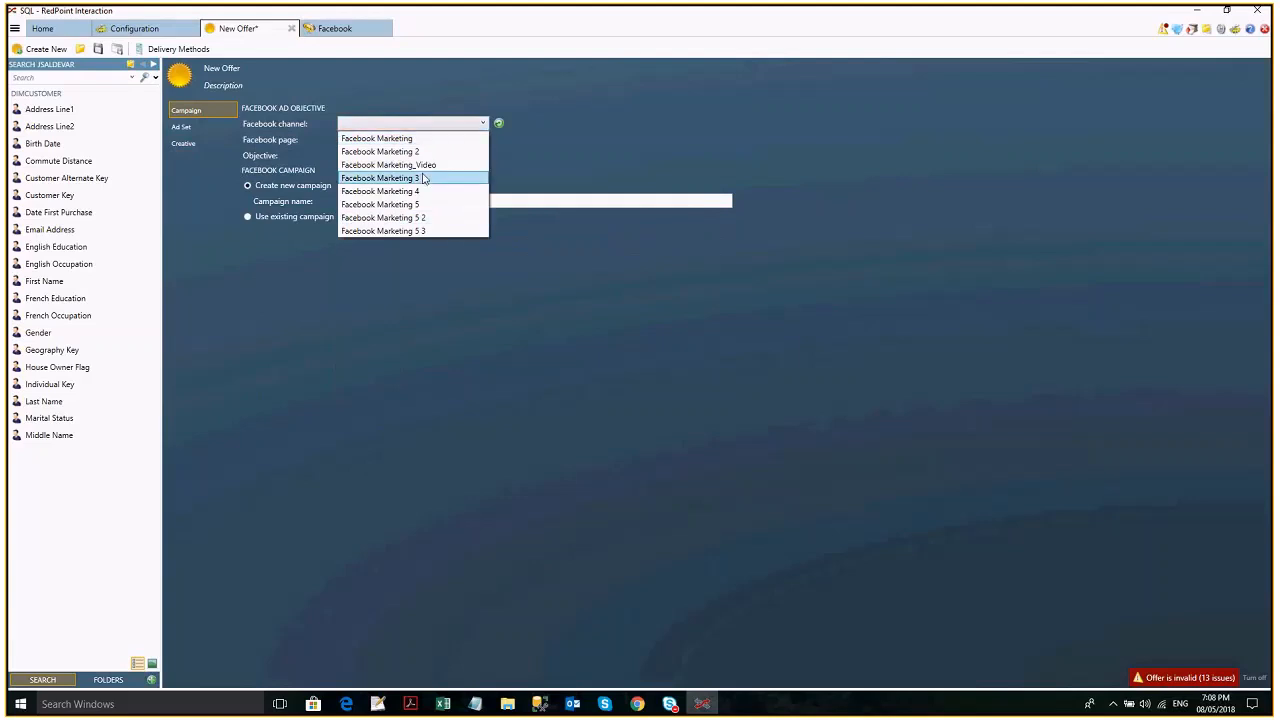
click(445, 231)
click(498, 125)
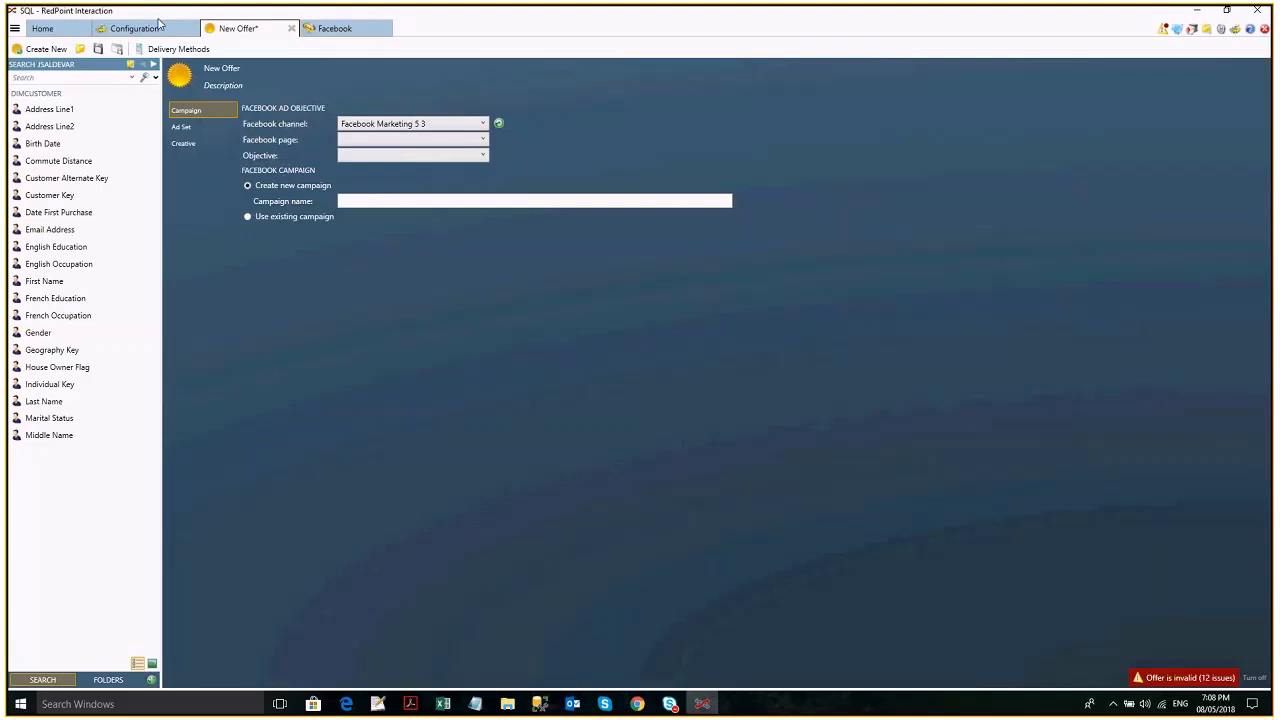
- In the channel configuration, reset the Facebook Marketing 5 3 authorization token, reselect the account holder's second ad account and save
click(156, 26)
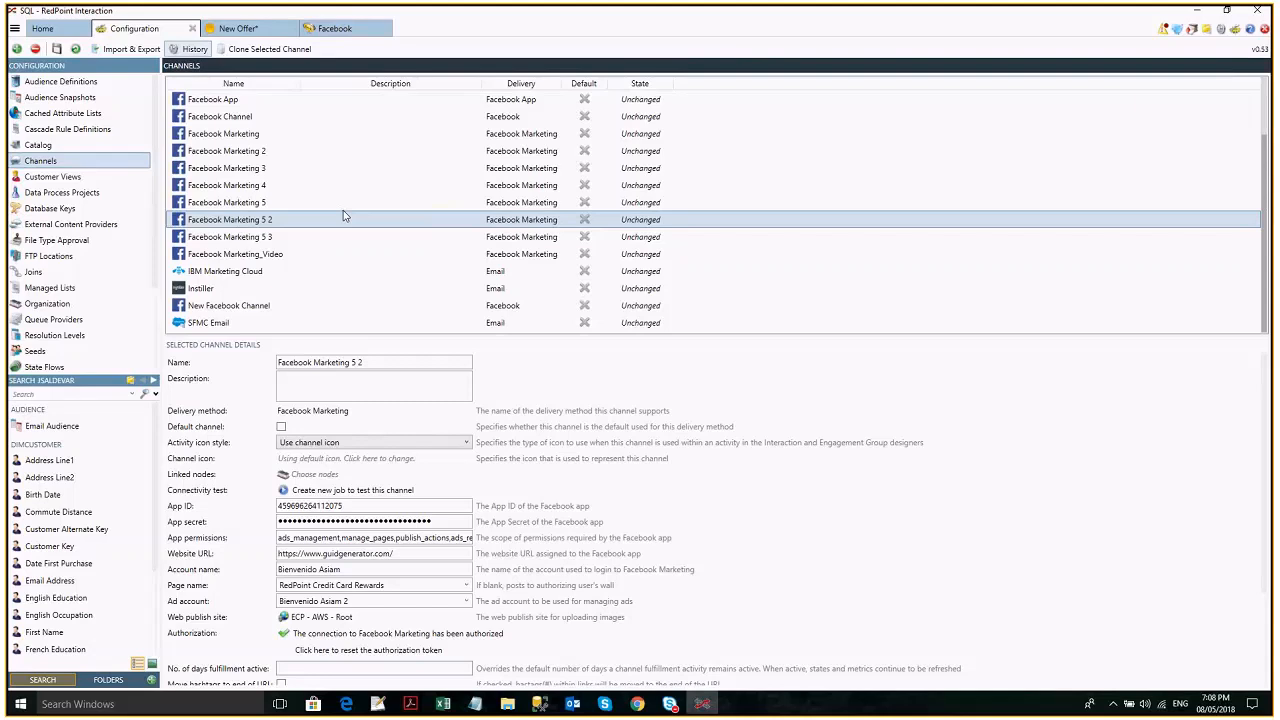
click(343, 237)
scroll(563, 572, down, 1)
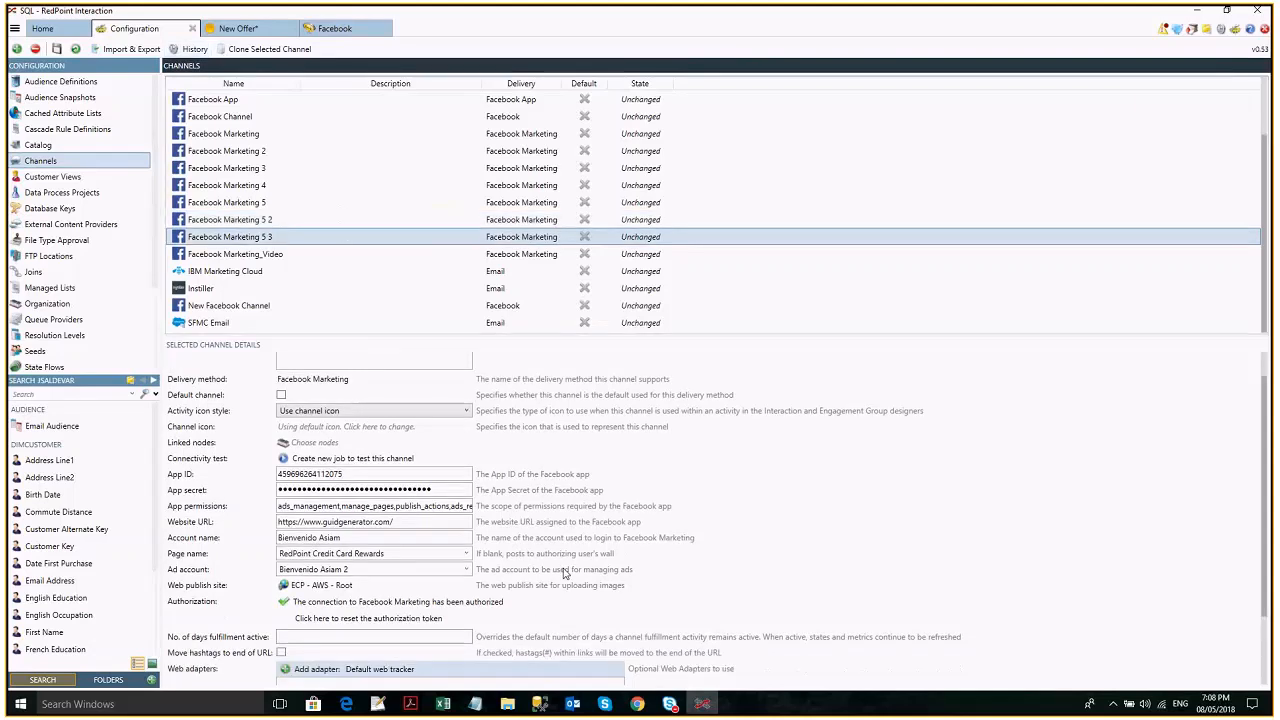
click(368, 618)
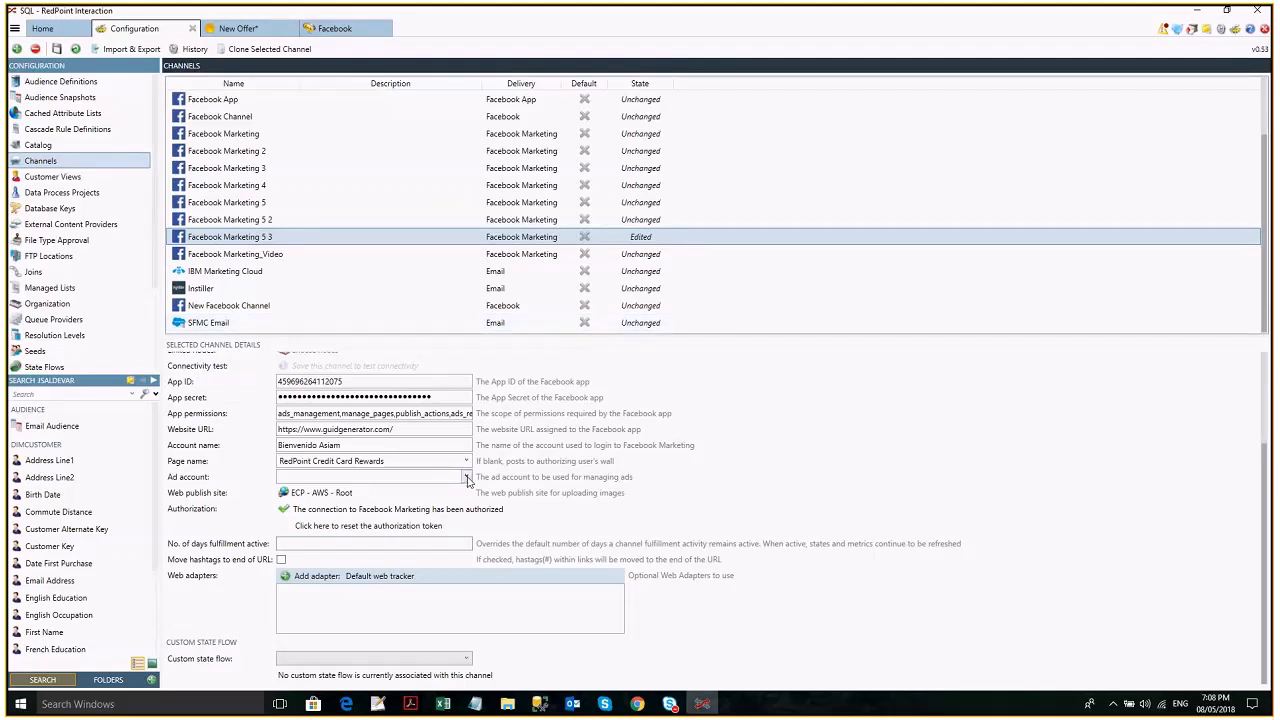
click(467, 480)
click(434, 491)
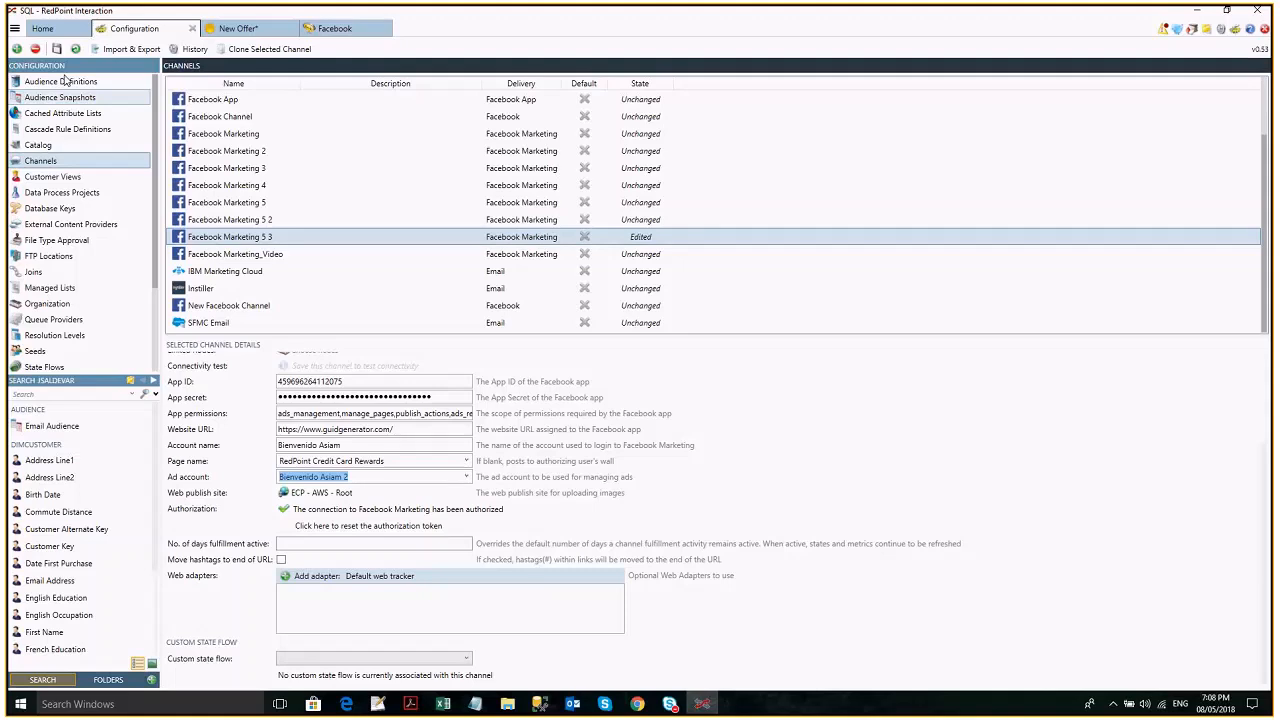
key(ctrl+s)
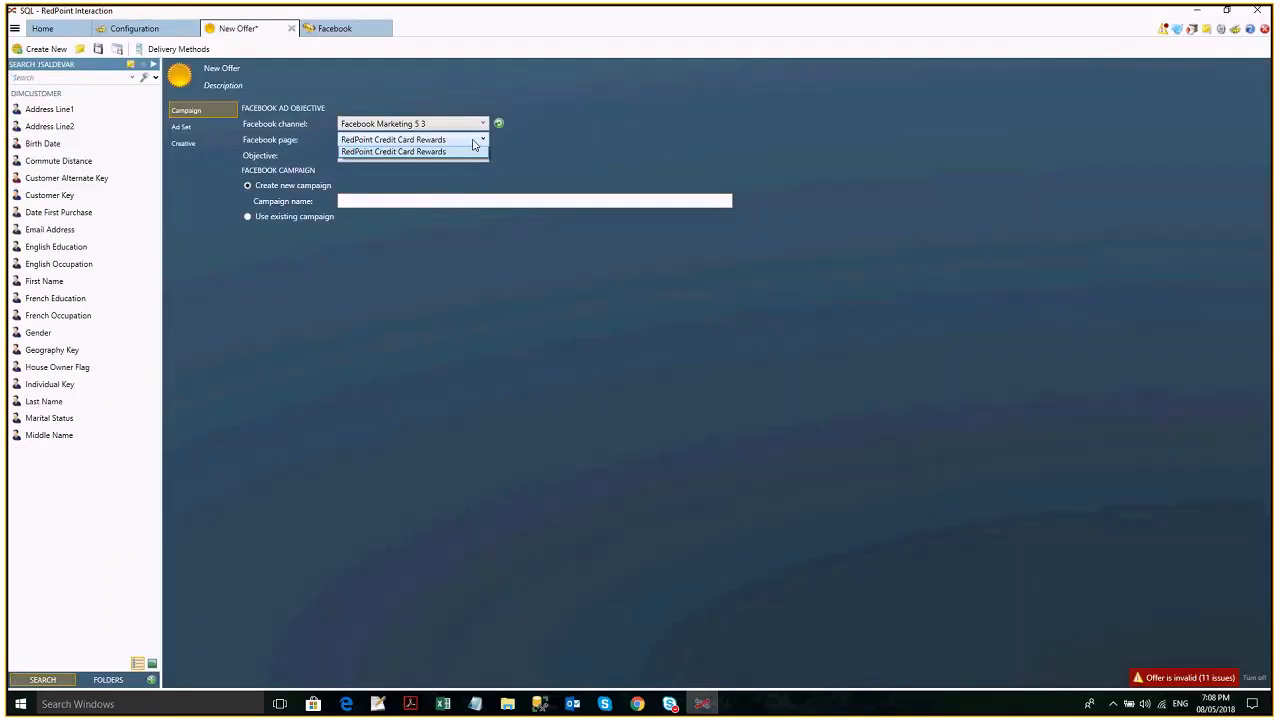
- Check the new offer's ad set settings, try the App Installs and Conversions objectives, and set the campaign objective to Event Responses
click(207, 132)
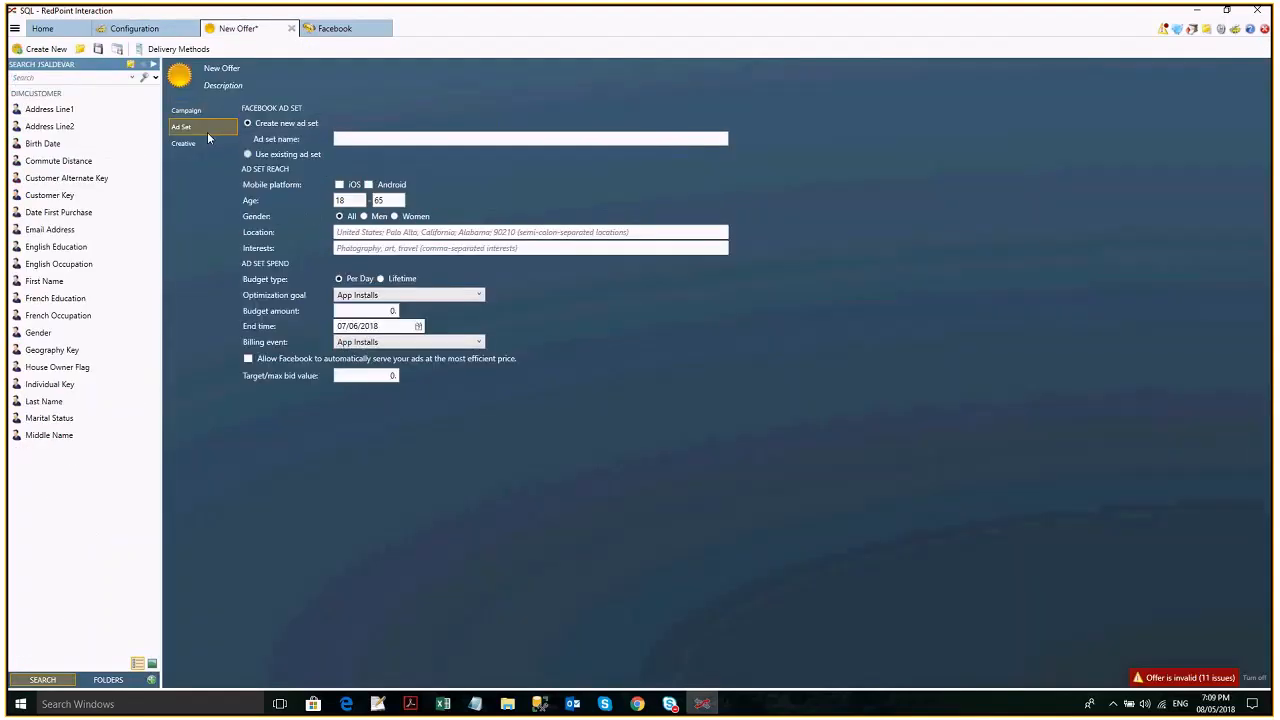
click(186, 110)
click(412, 155)
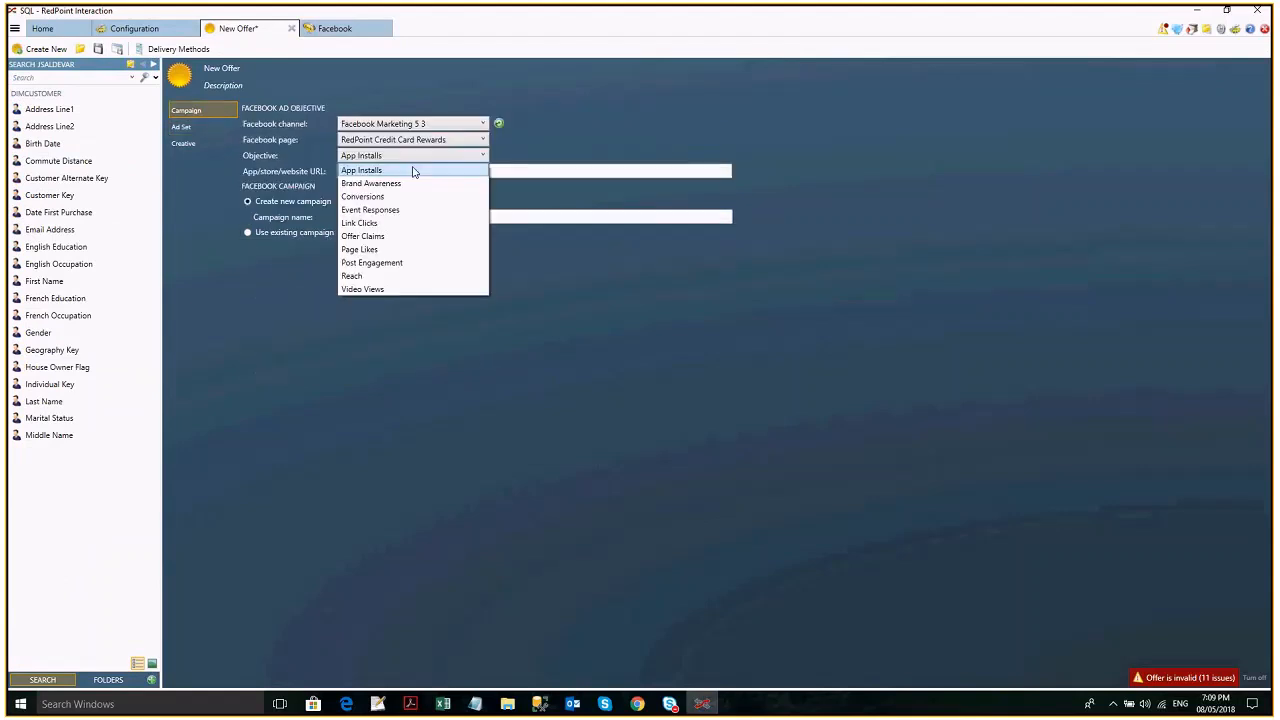
click(413, 171)
click(421, 157)
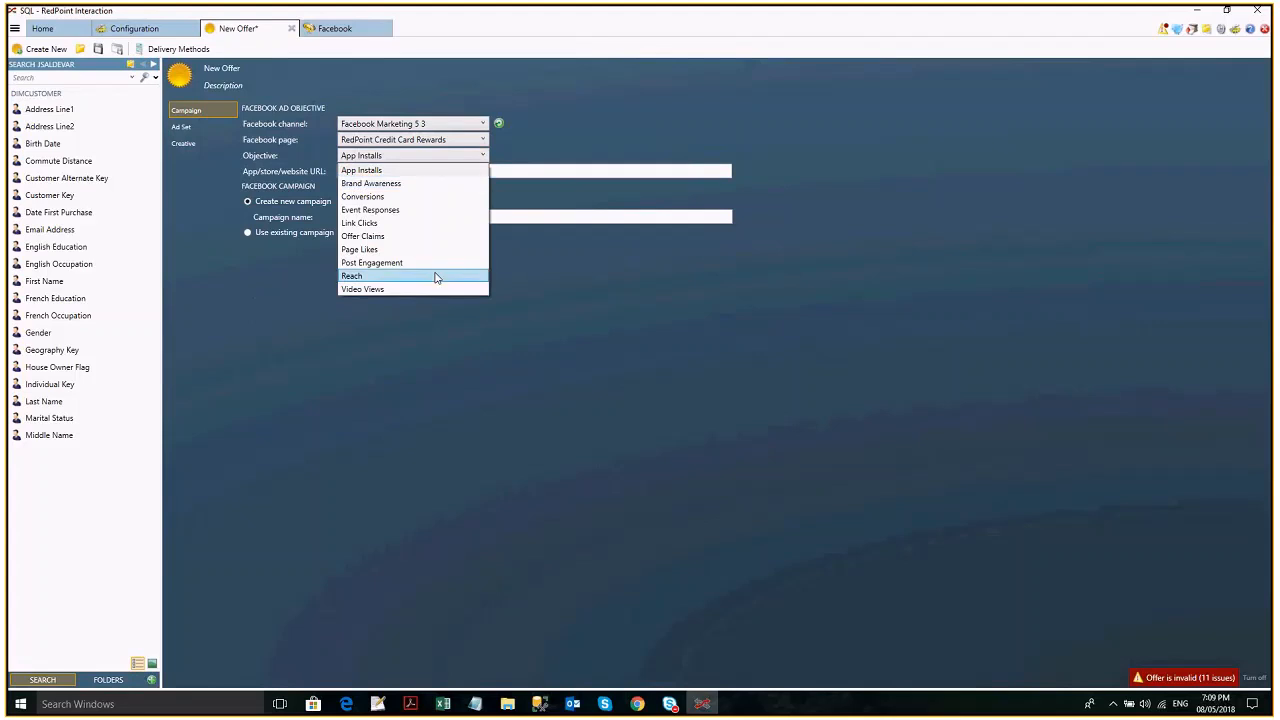
click(424, 196)
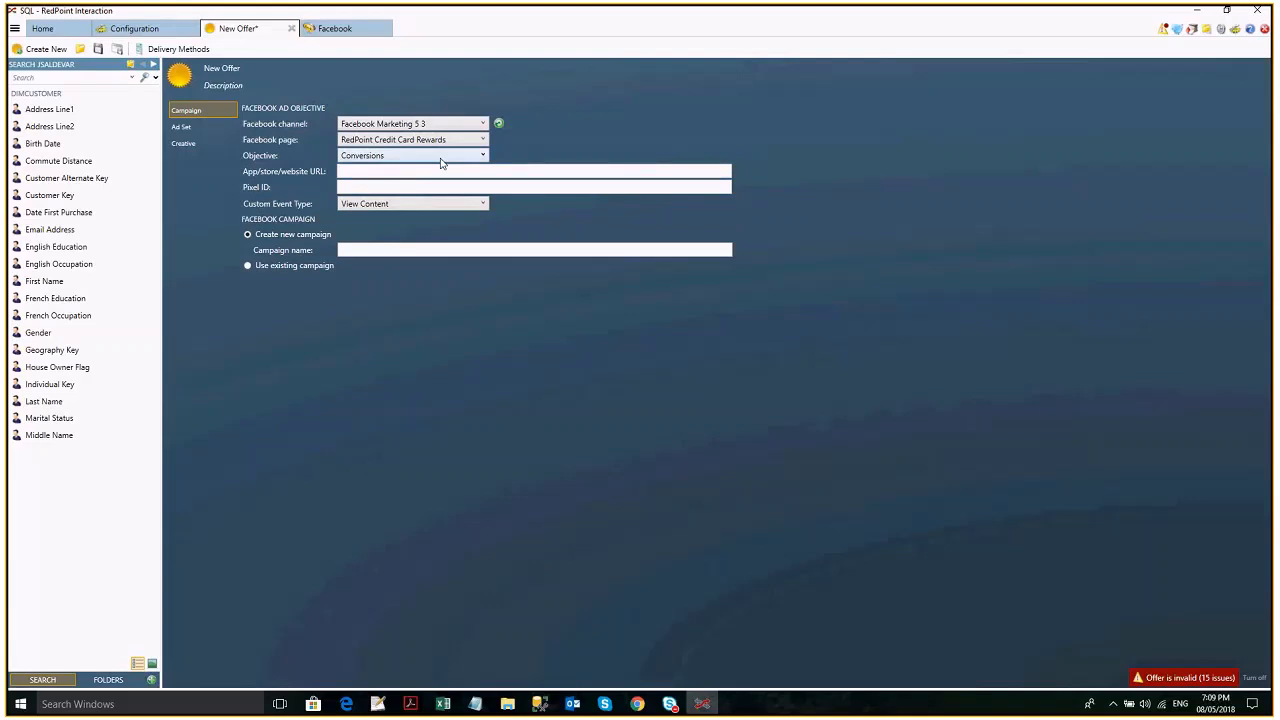
click(441, 160)
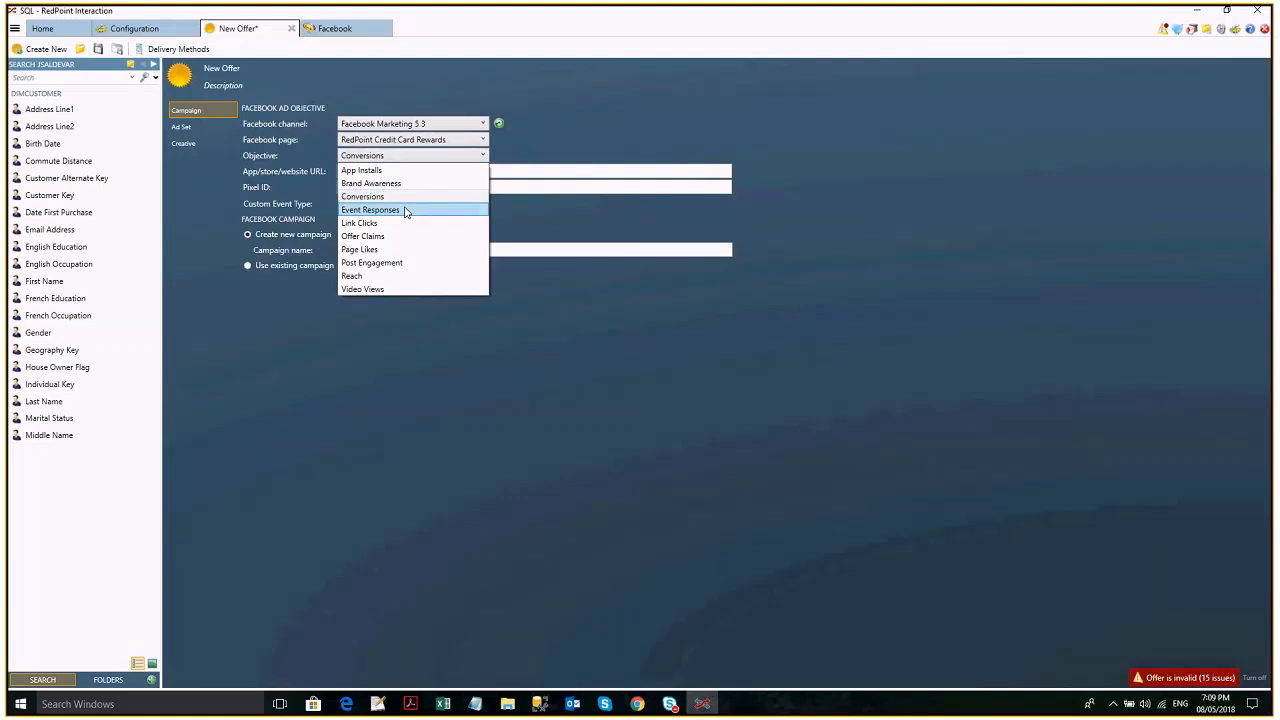
click(406, 212)
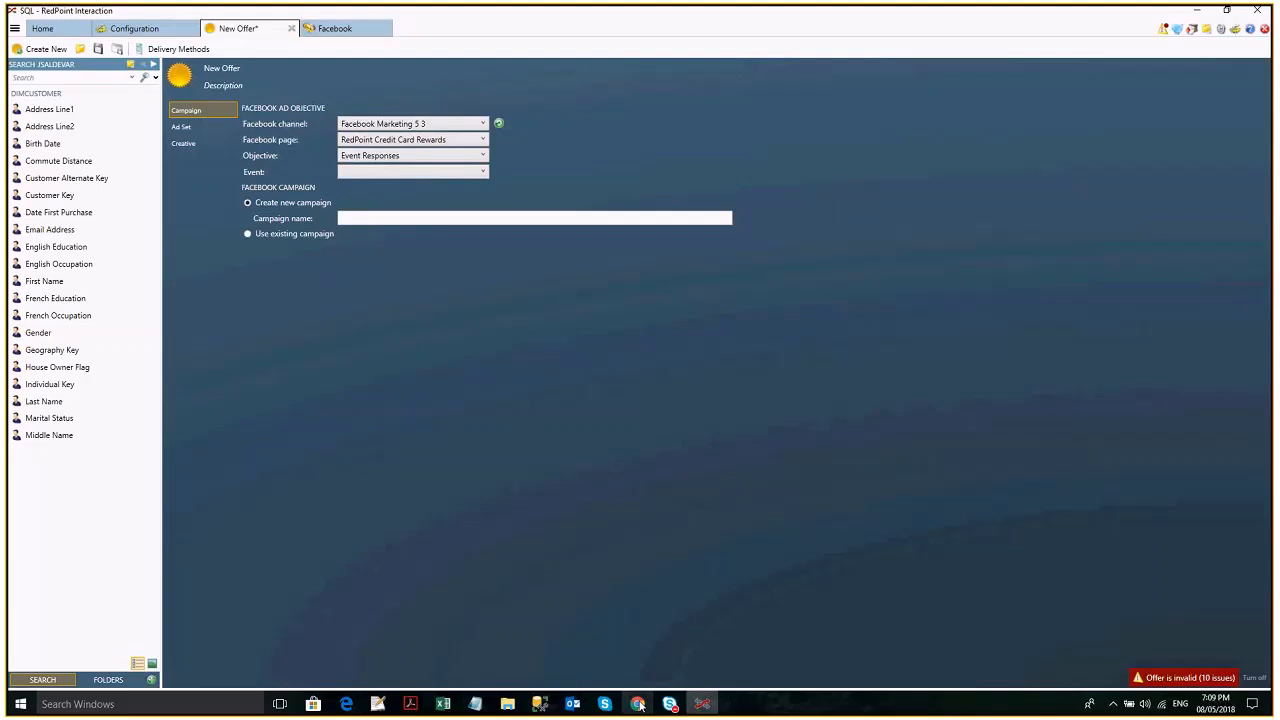
- Switch to Chrome and open the Events section of the RedPoint Credit Card Rewards page
click(638, 704)
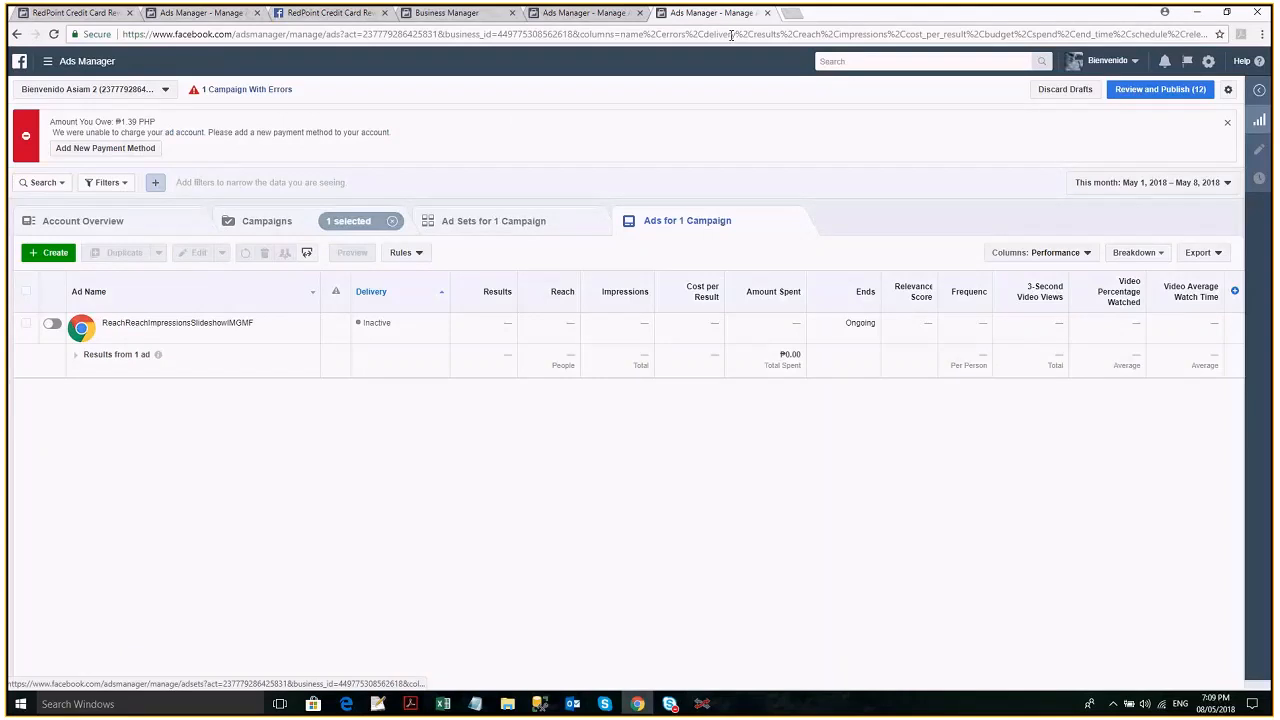
click(731, 35)
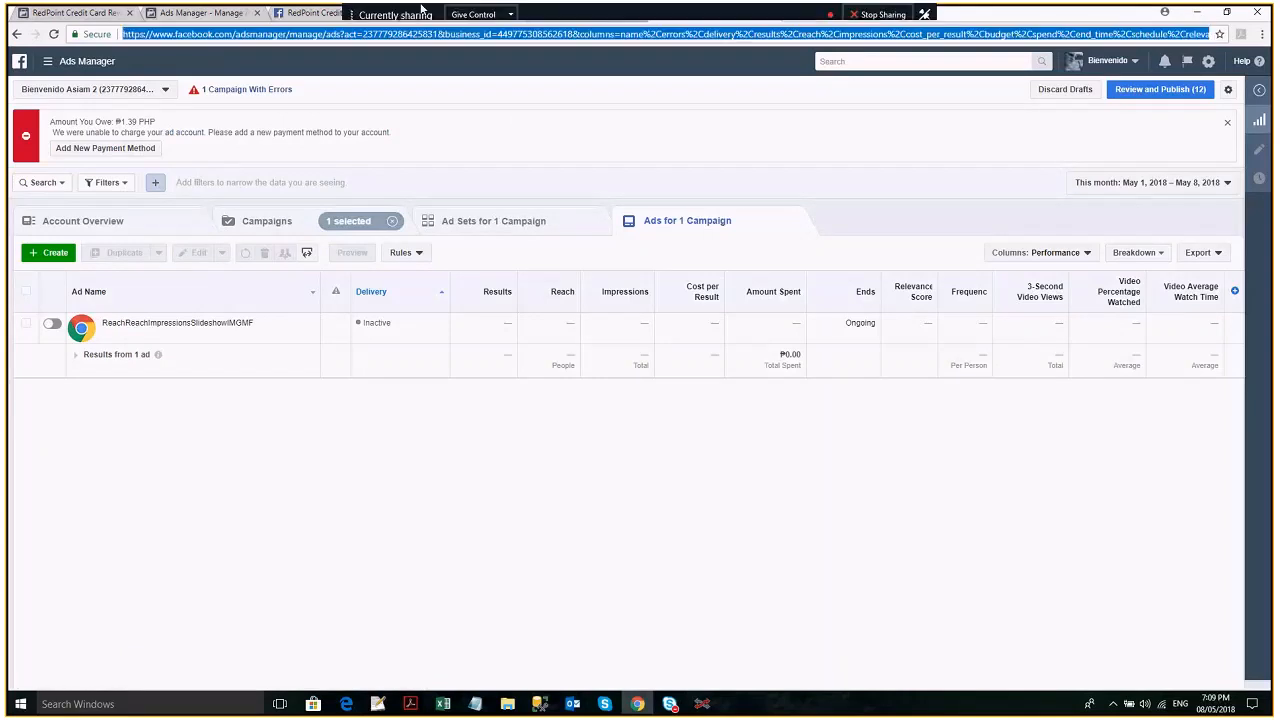
click(306, 12)
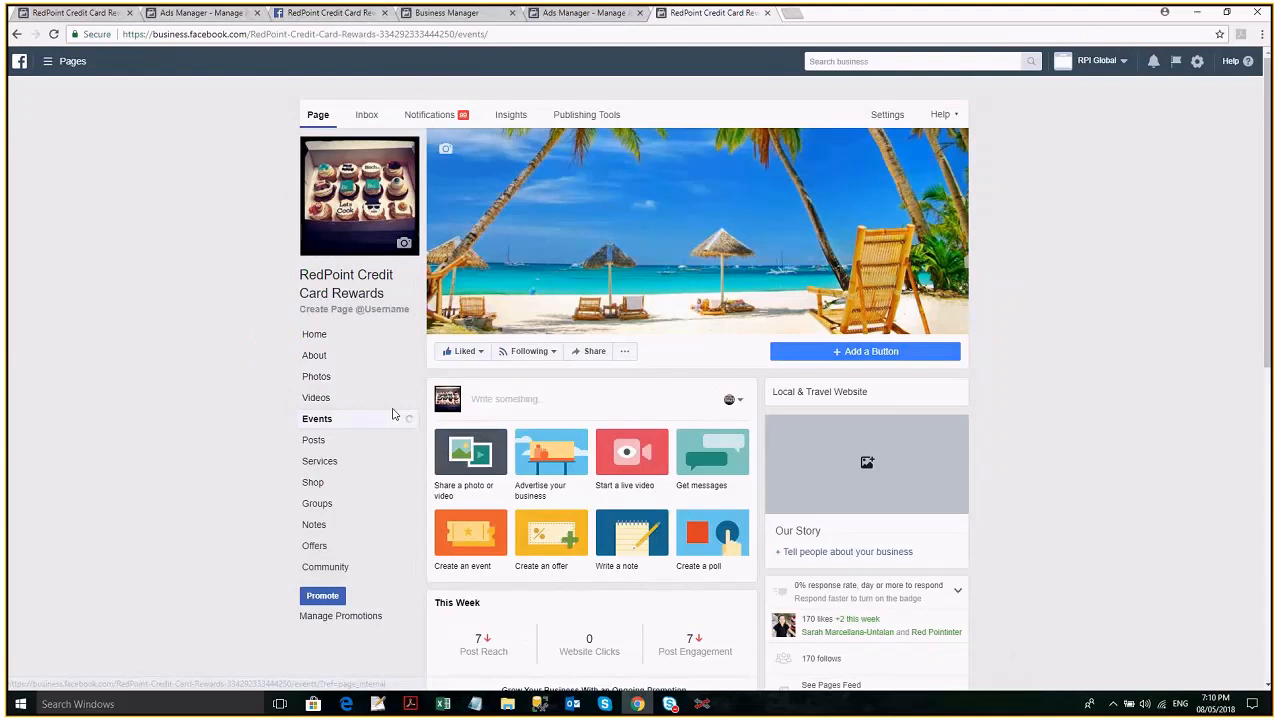
- Return to RedPoint Interaction, reselect Event Responses as the offer's objective and check the events available for it
click(702, 704)
click(417, 158)
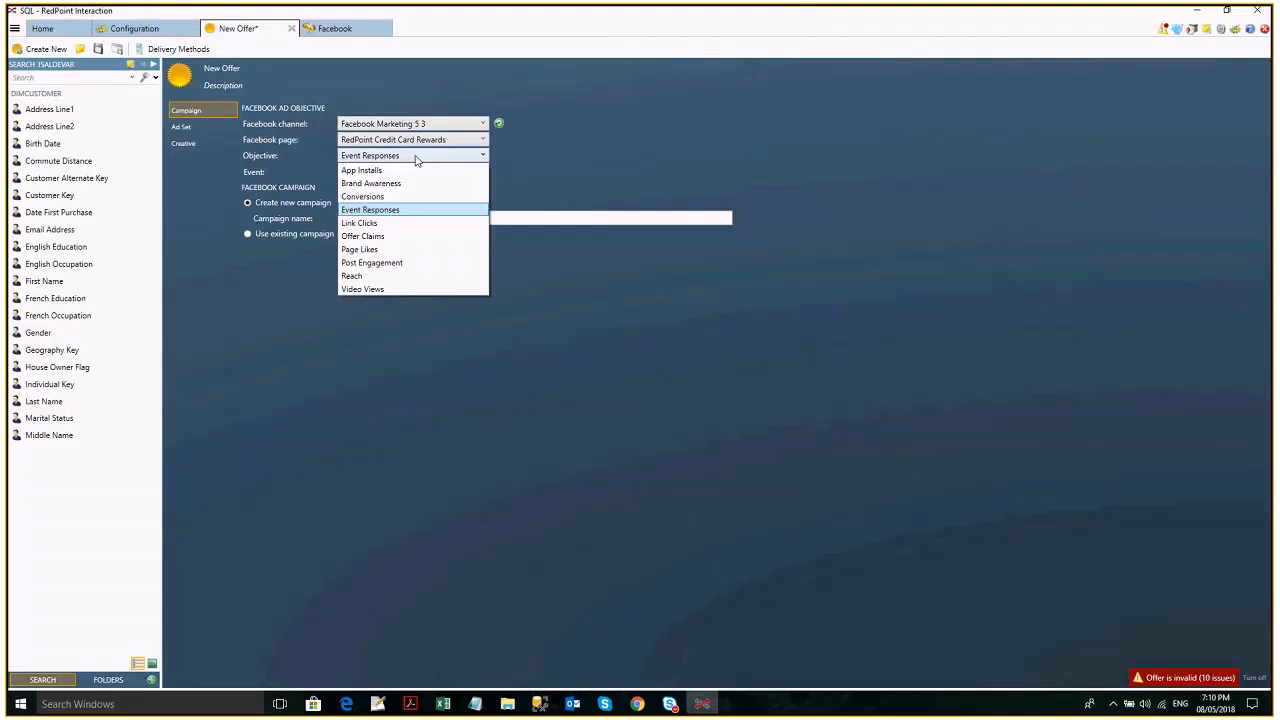
click(417, 211)
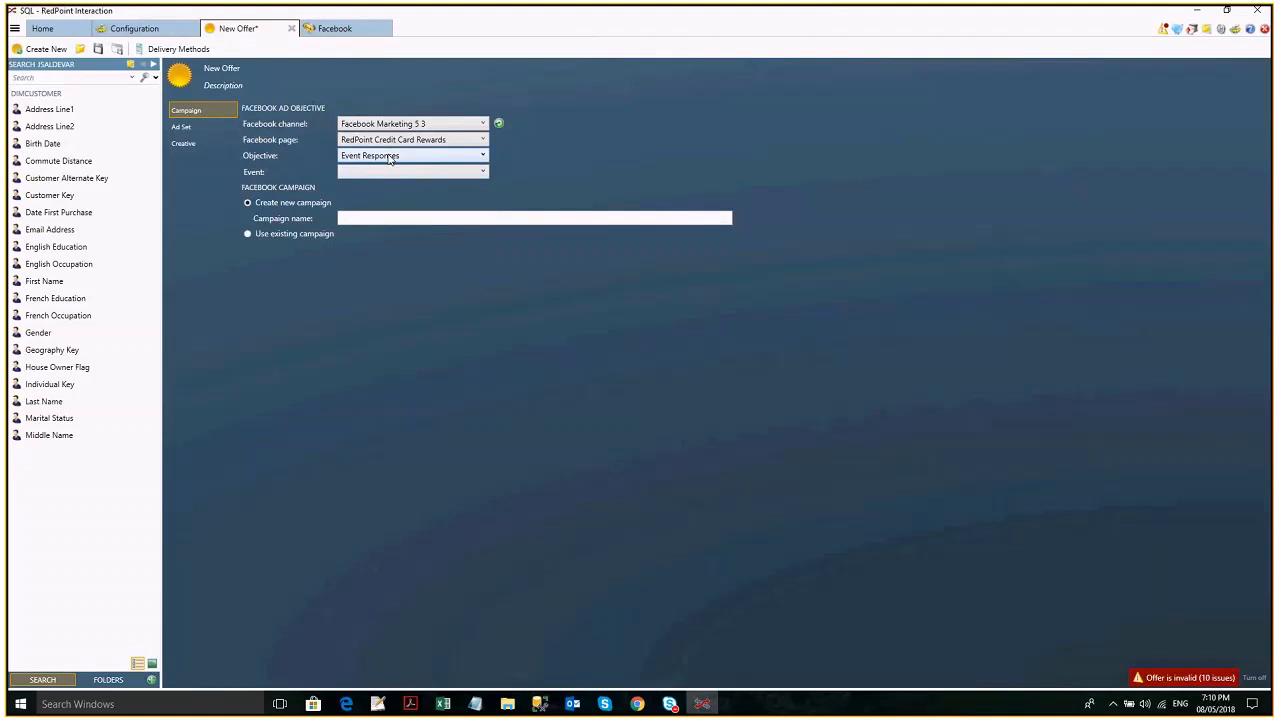
click(399, 174)
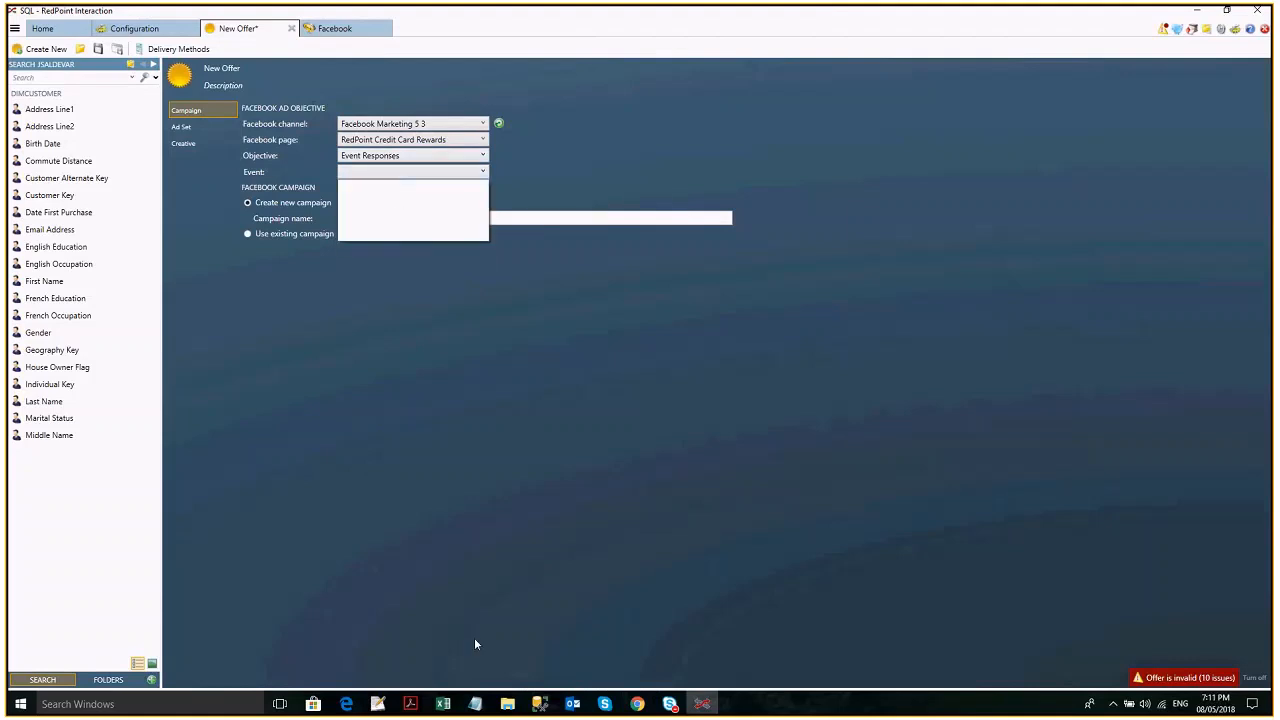
- Switch to Chrome and look through the Events section of the RedPoint Credit Card Rewards page
click(637, 704)
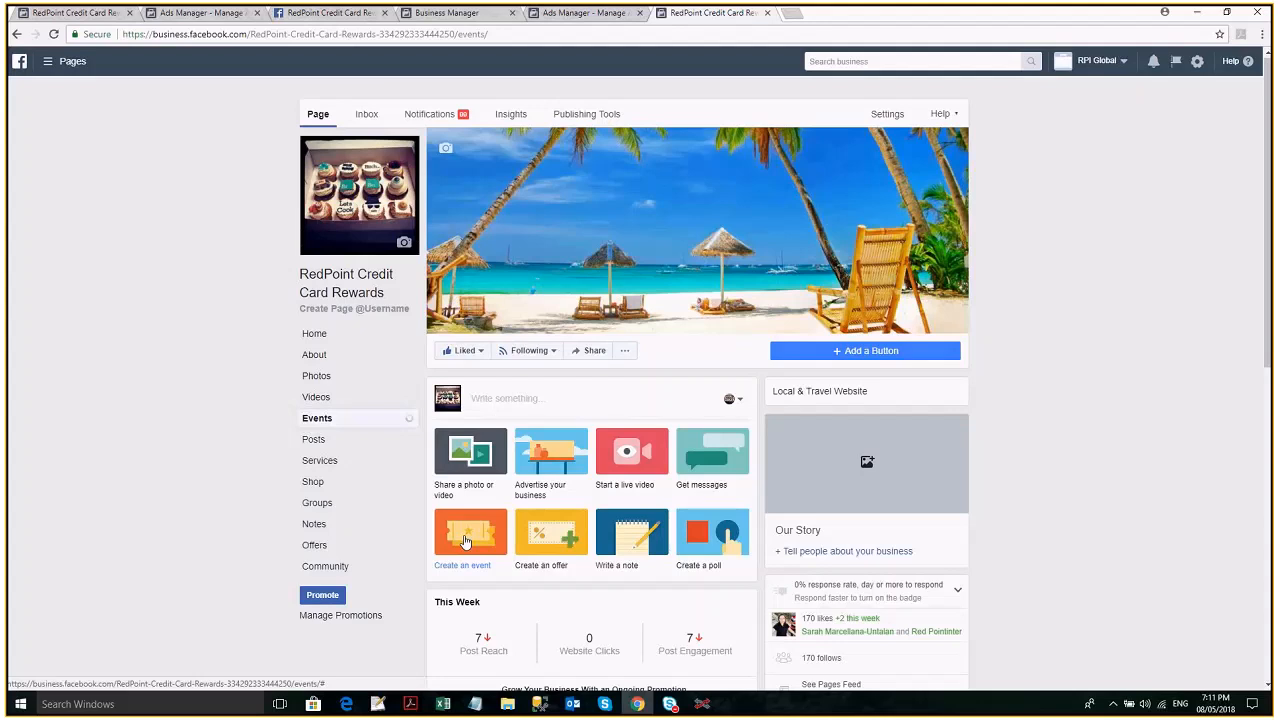
scroll(463, 541, down, 3)
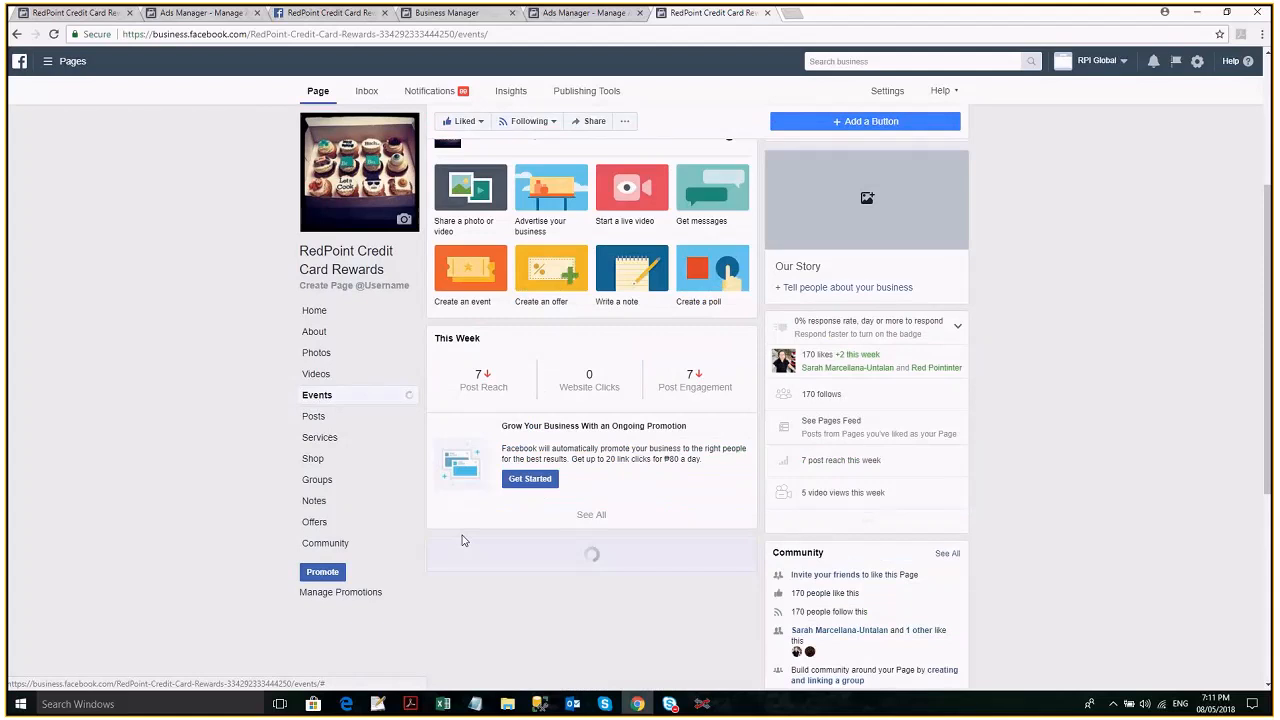
scroll(463, 541, down, 4)
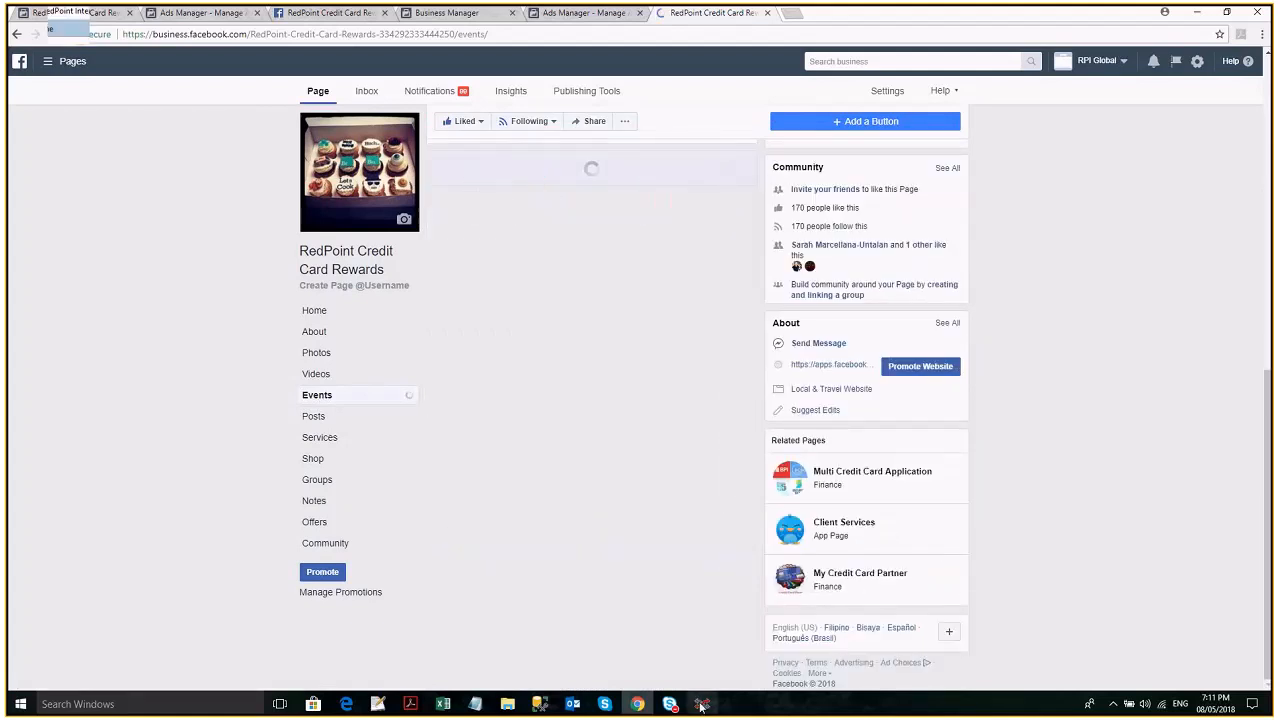
- Return to RedPoint Interaction, set the offer's objective to Offer Claims and check the offers available for it
click(702, 704)
click(412, 155)
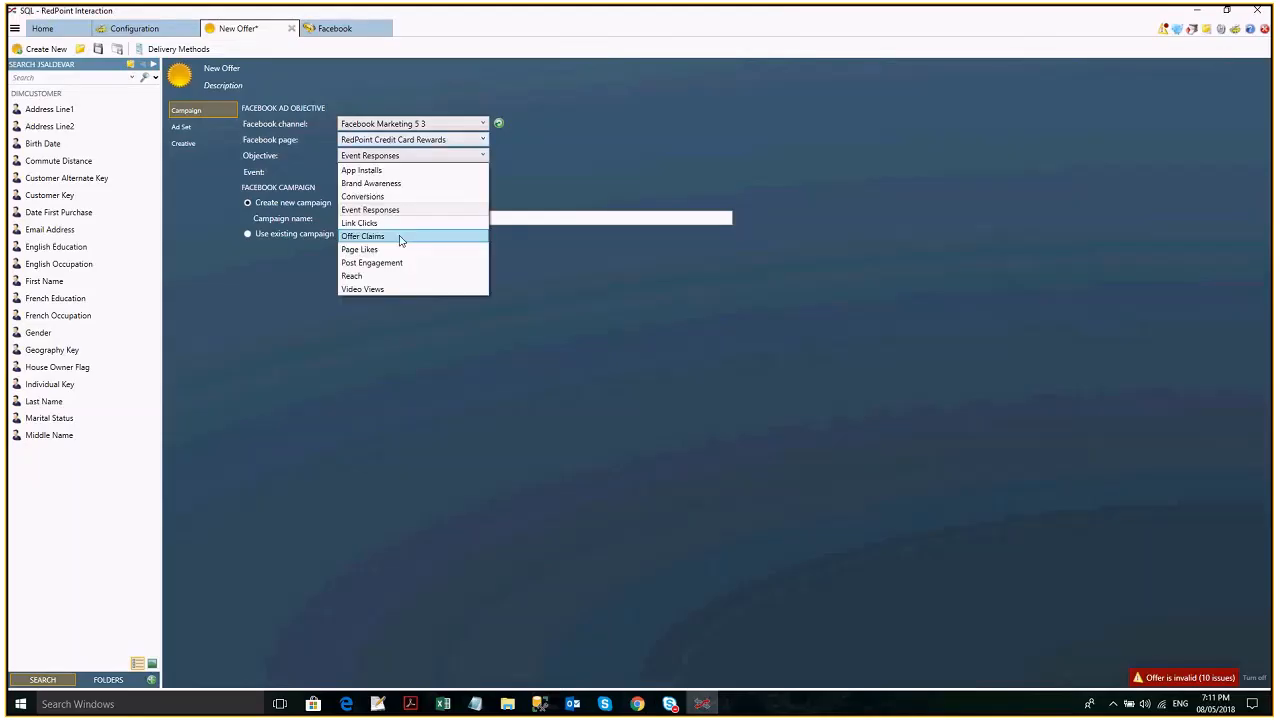
click(400, 238)
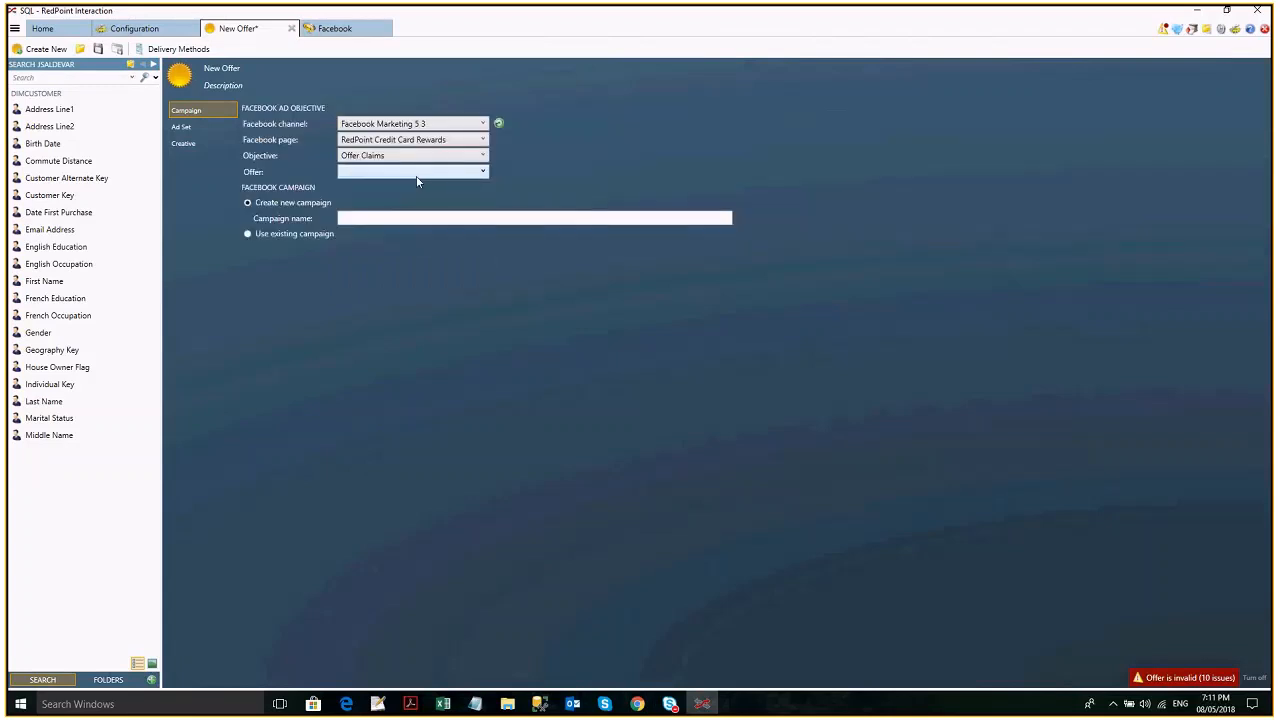
click(417, 176)
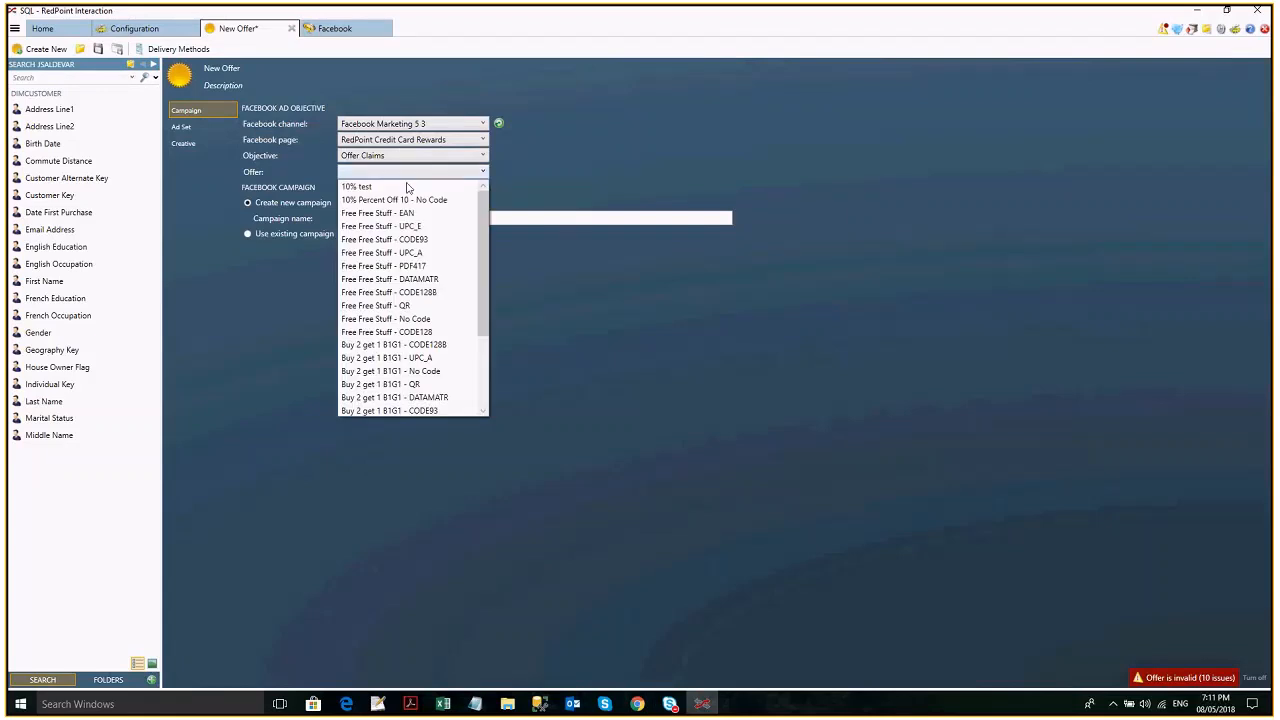
- Set the offer's objective to Post Engagement and check the page posts available for it
click(480, 157)
click(480, 157)
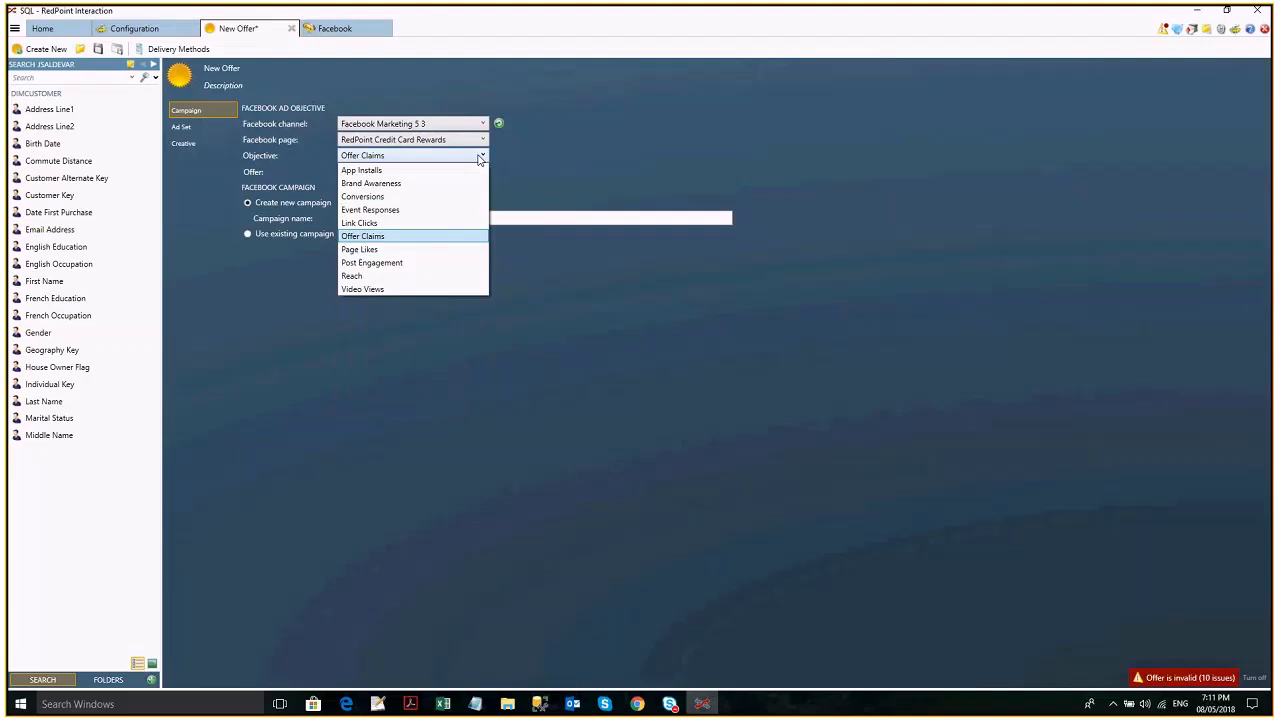
click(405, 263)
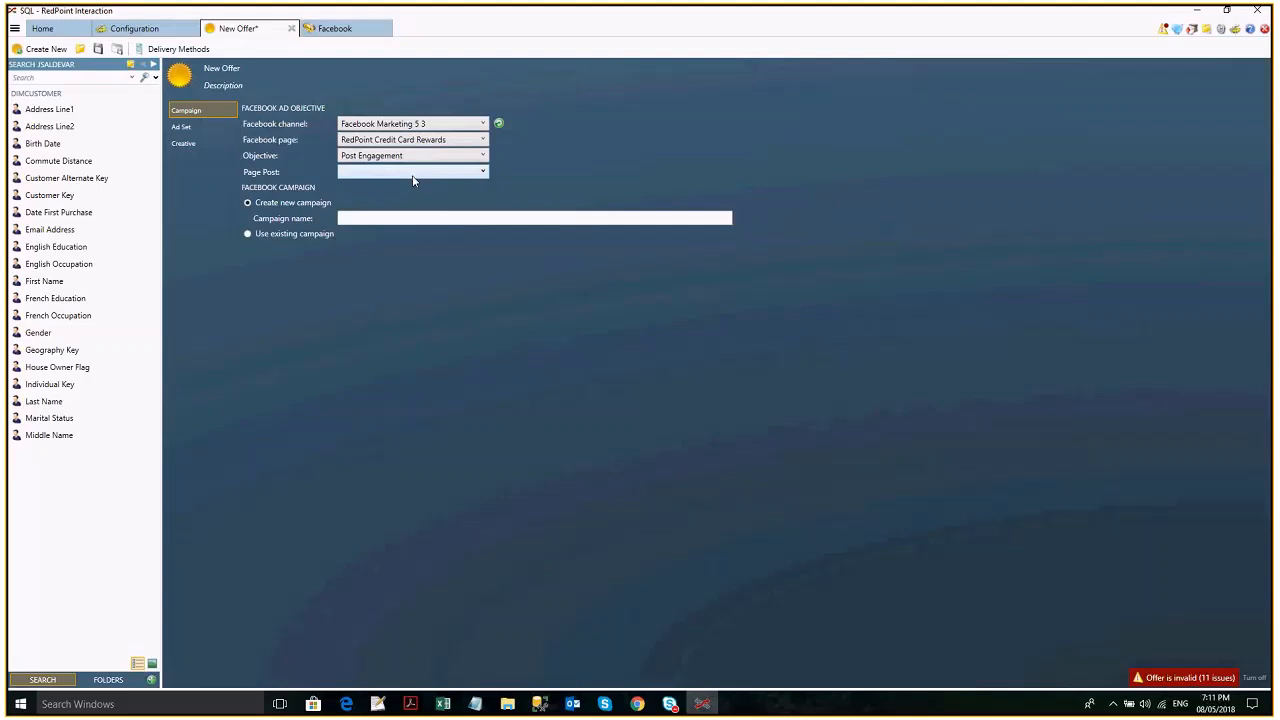
click(412, 176)
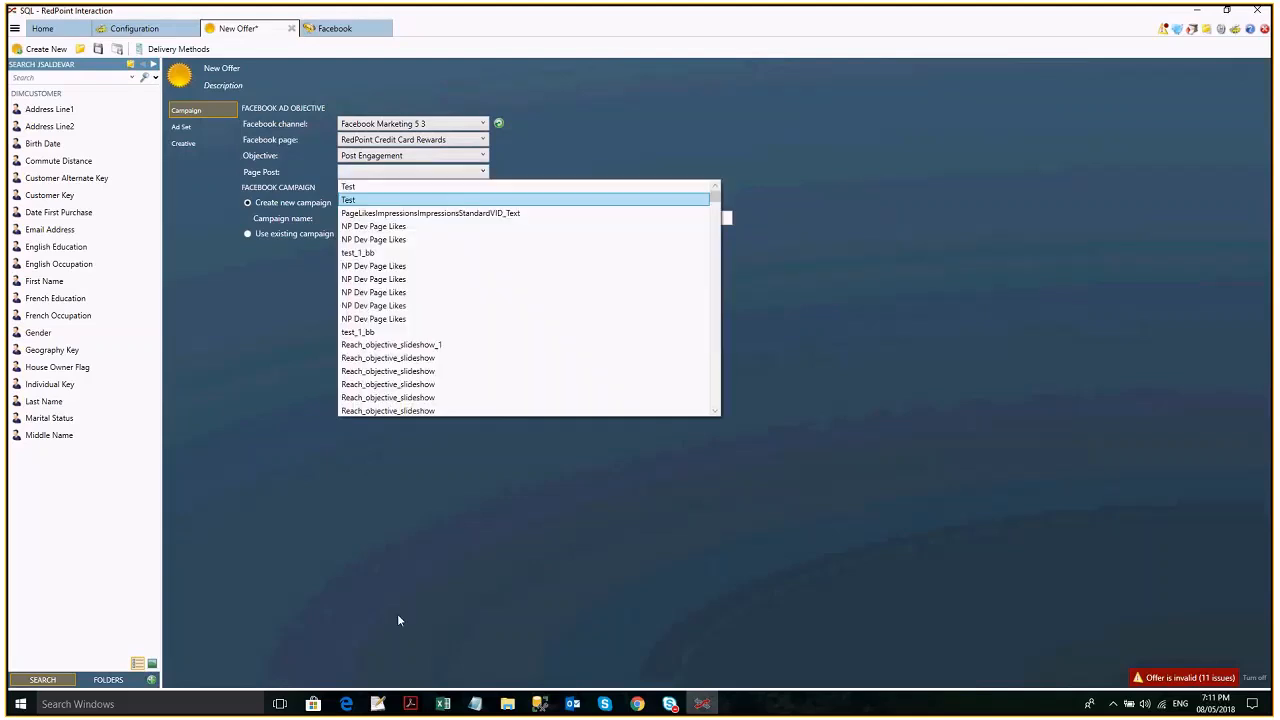
click(638, 706)
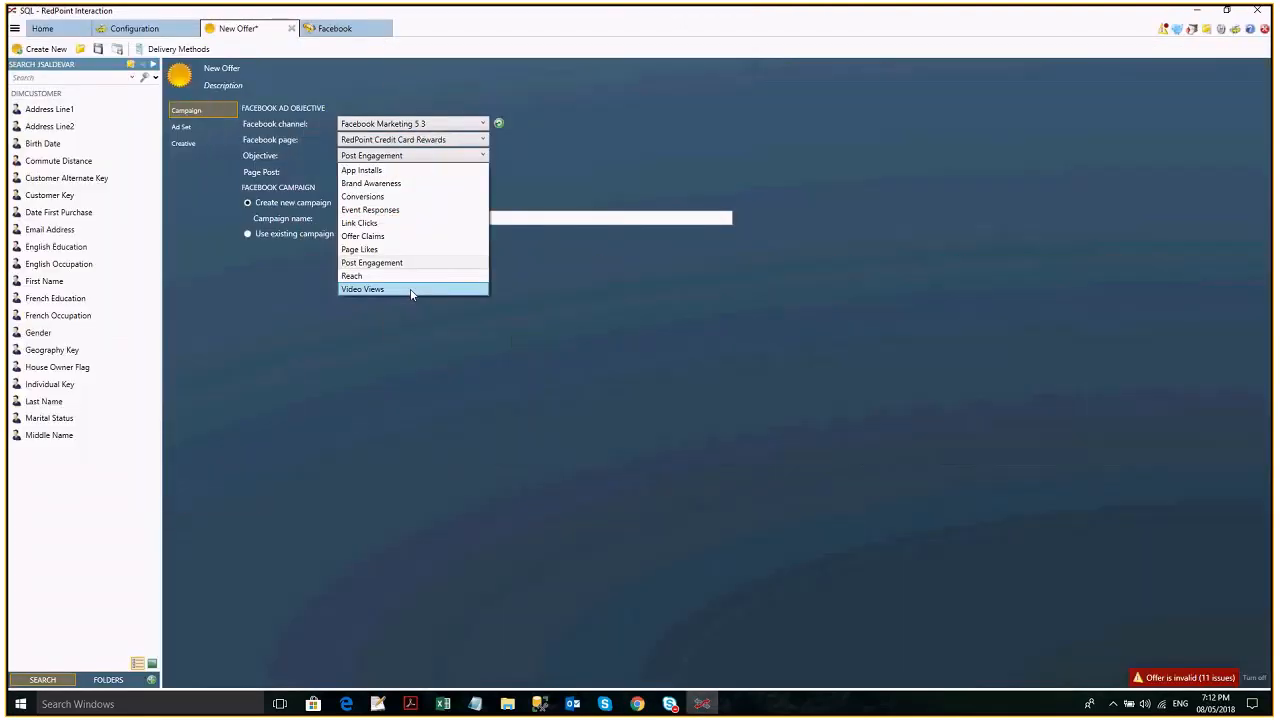
- Try the Video Views objective, set the objective back to Post Engagement and look at the page post choices again
click(410, 289)
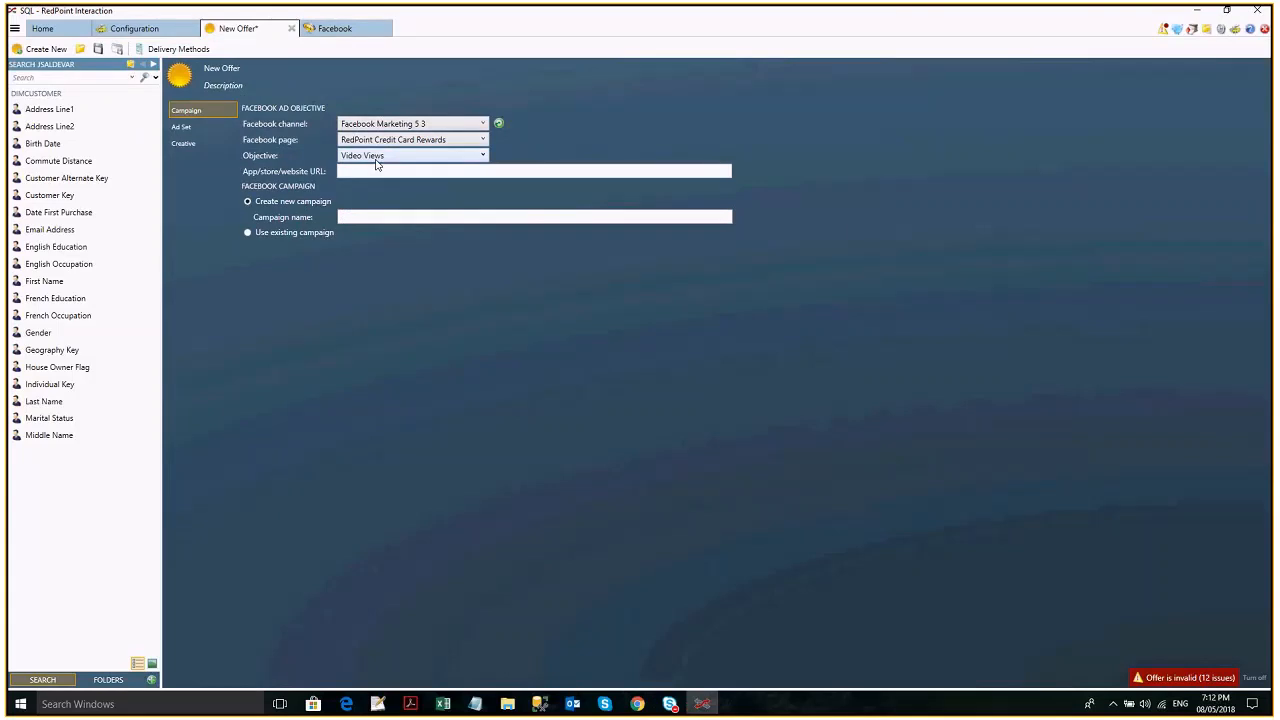
click(377, 158)
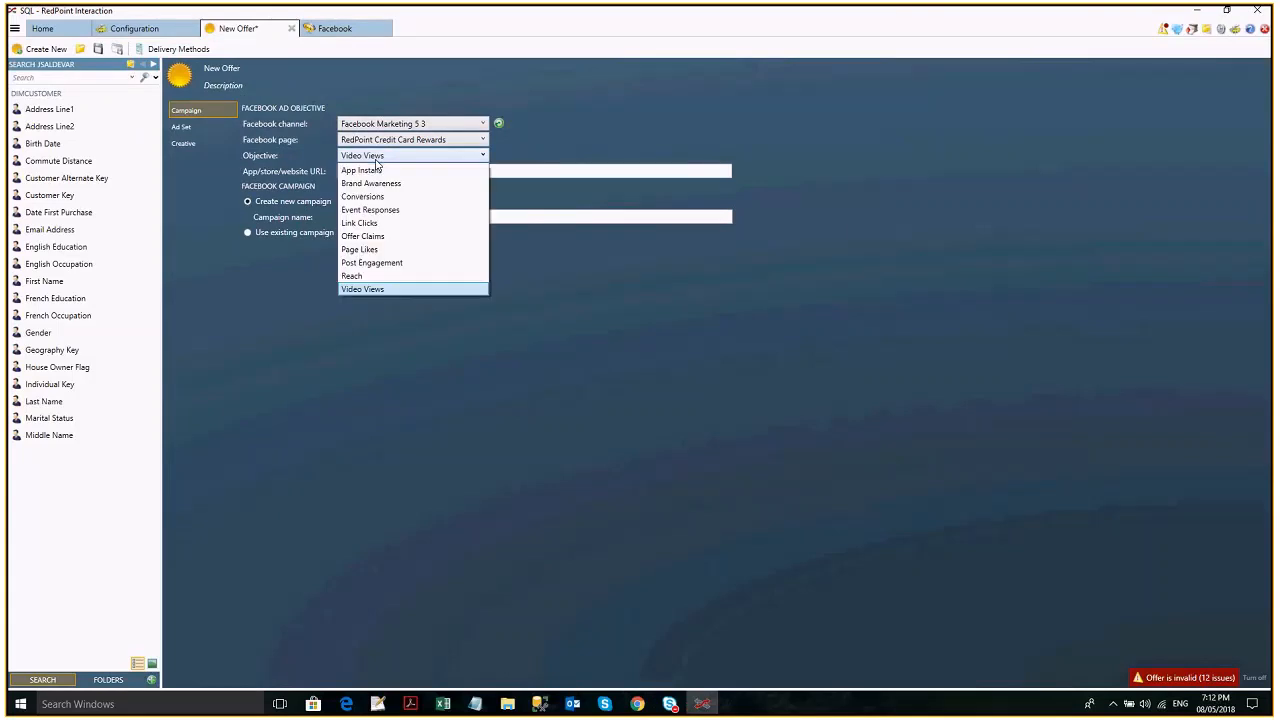
click(420, 262)
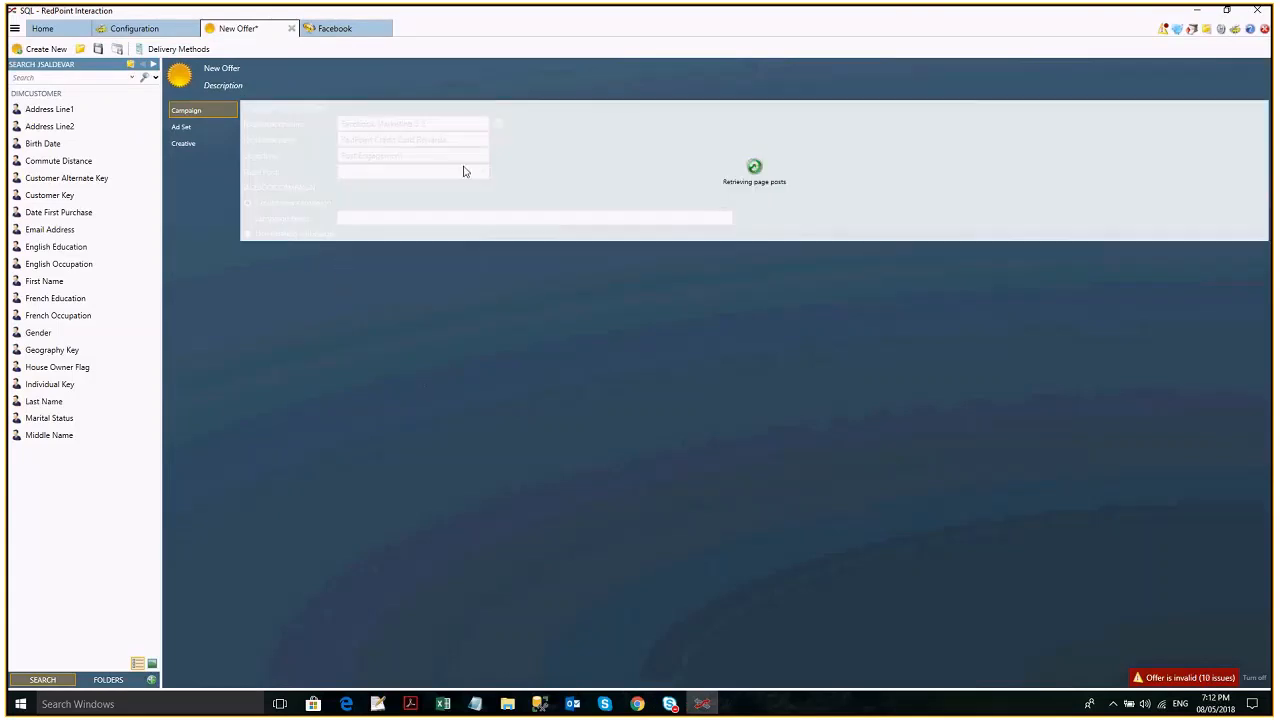
click(413, 175)
click(557, 176)
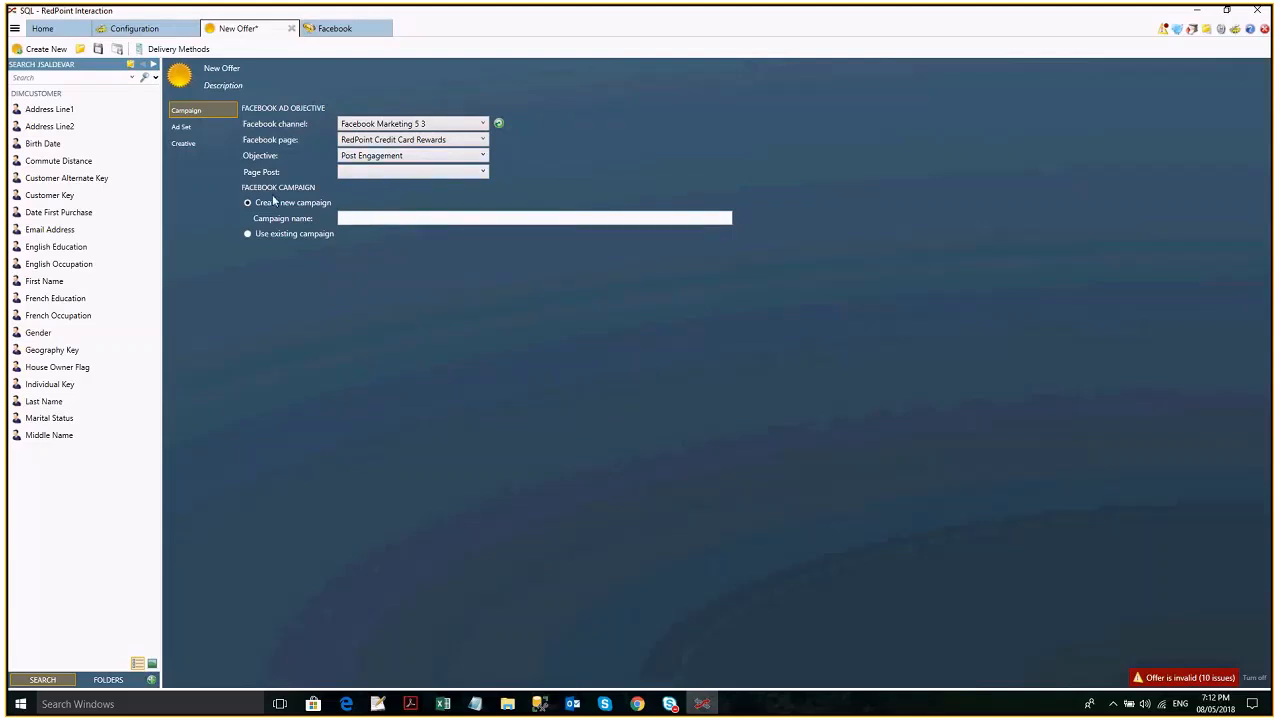
- Name the new Facebook campaign jjjj and set the objective to Page Likes
click(374, 217)
text(jjjj)
click(438, 157)
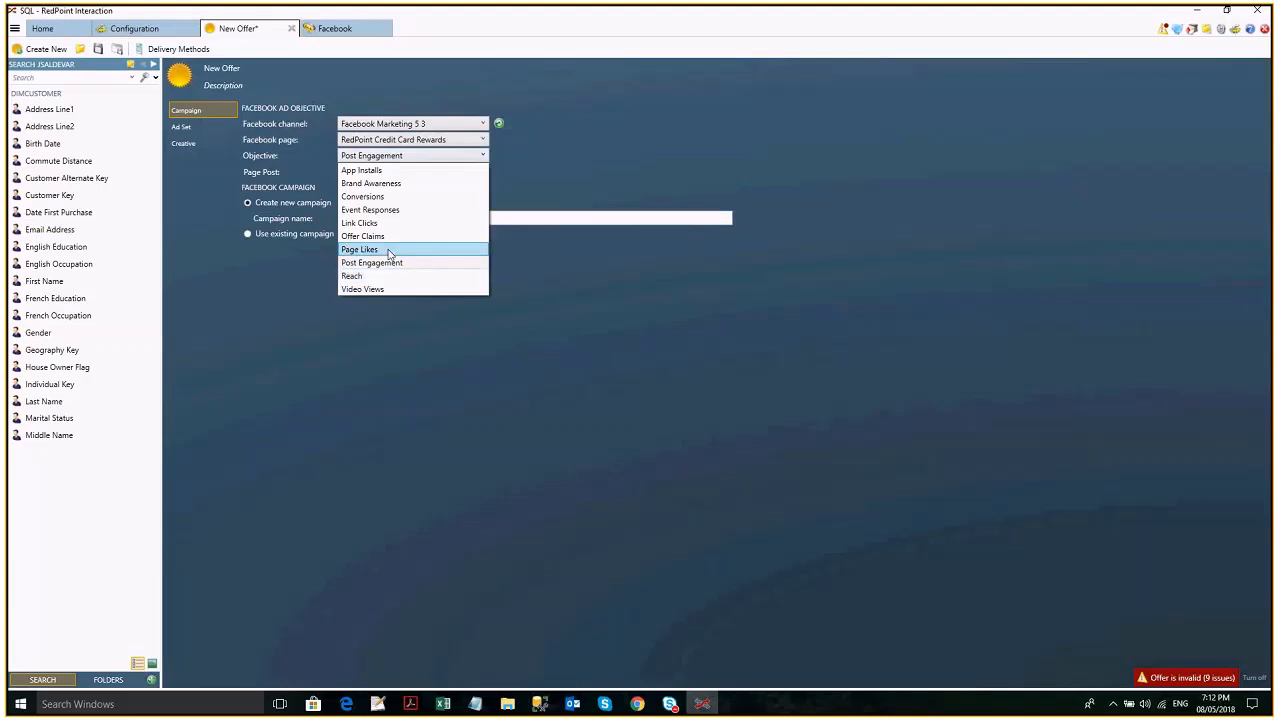
click(390, 250)
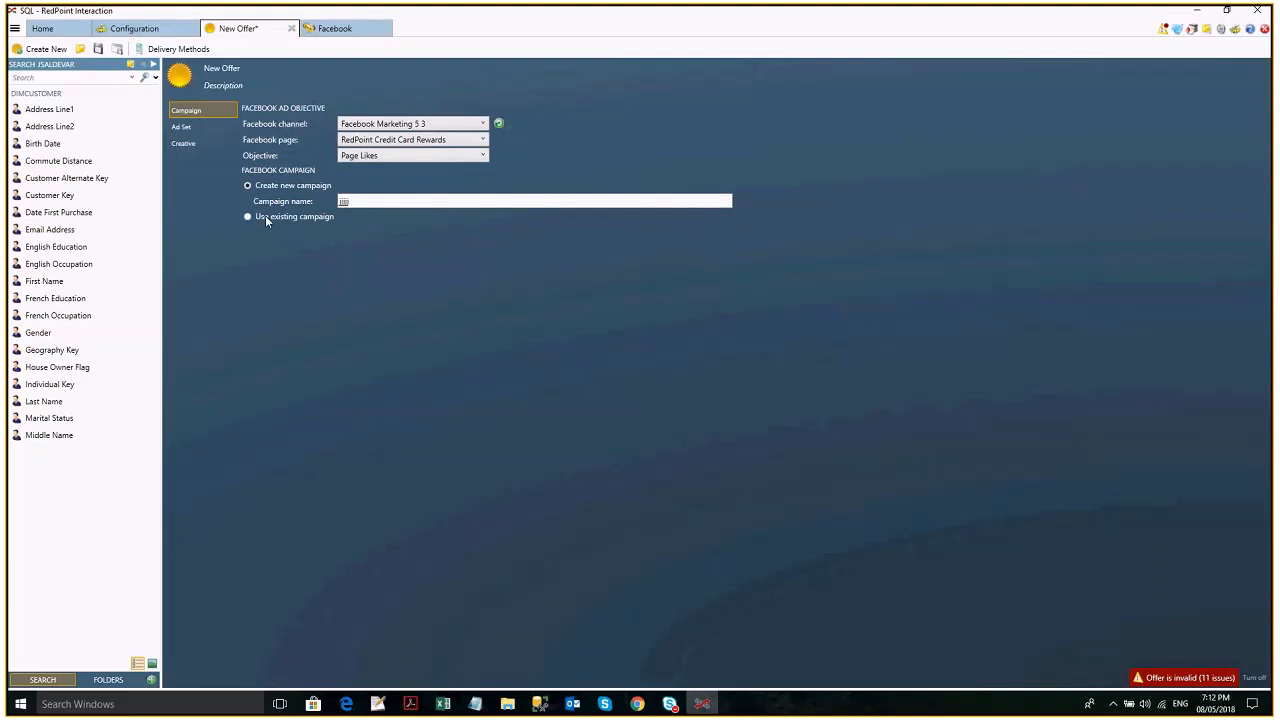
- Switch the offer to an existing campaign and choose PageLikesImpressionsImpressionsStandardVID
click(266, 218)
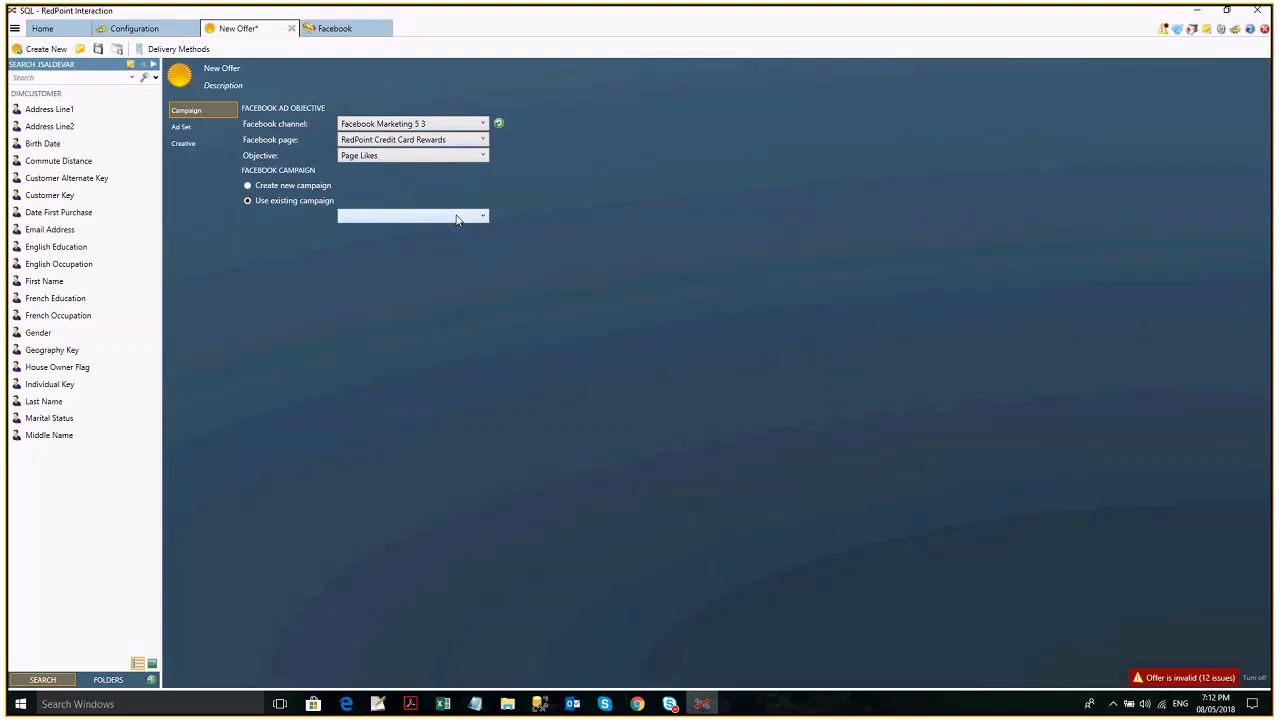
click(456, 217)
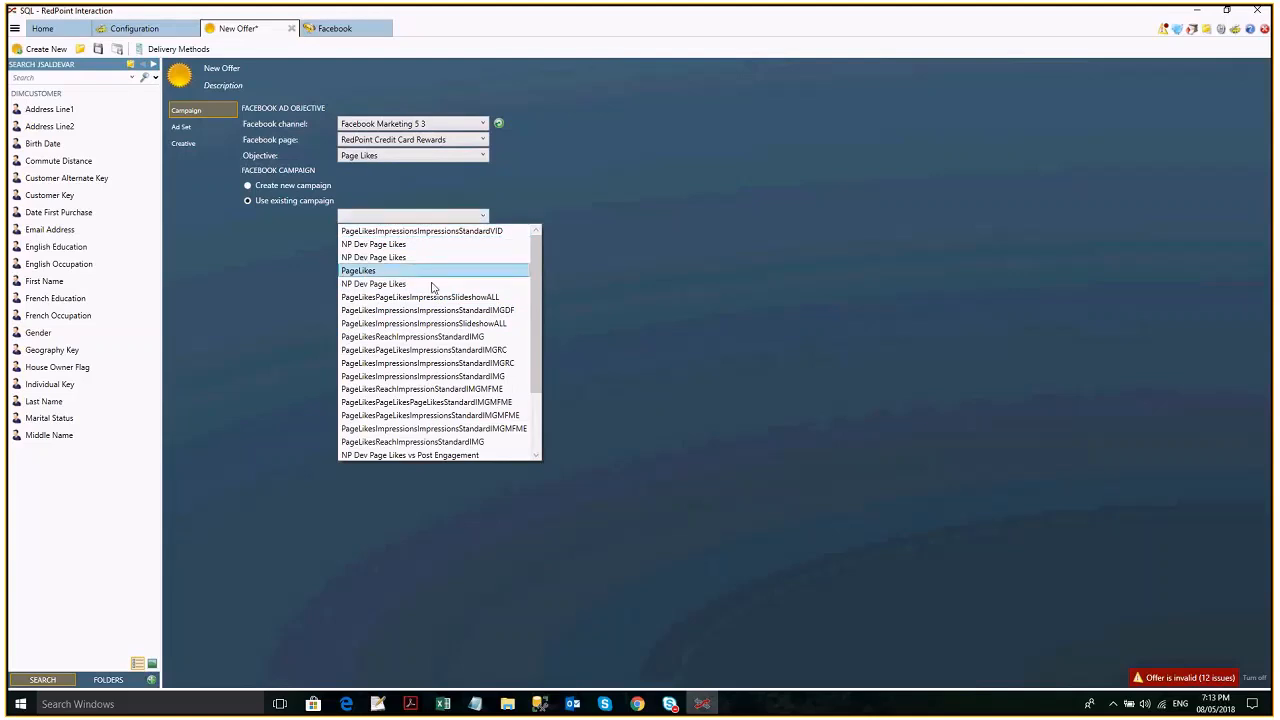
scroll(432, 288, down, 1)
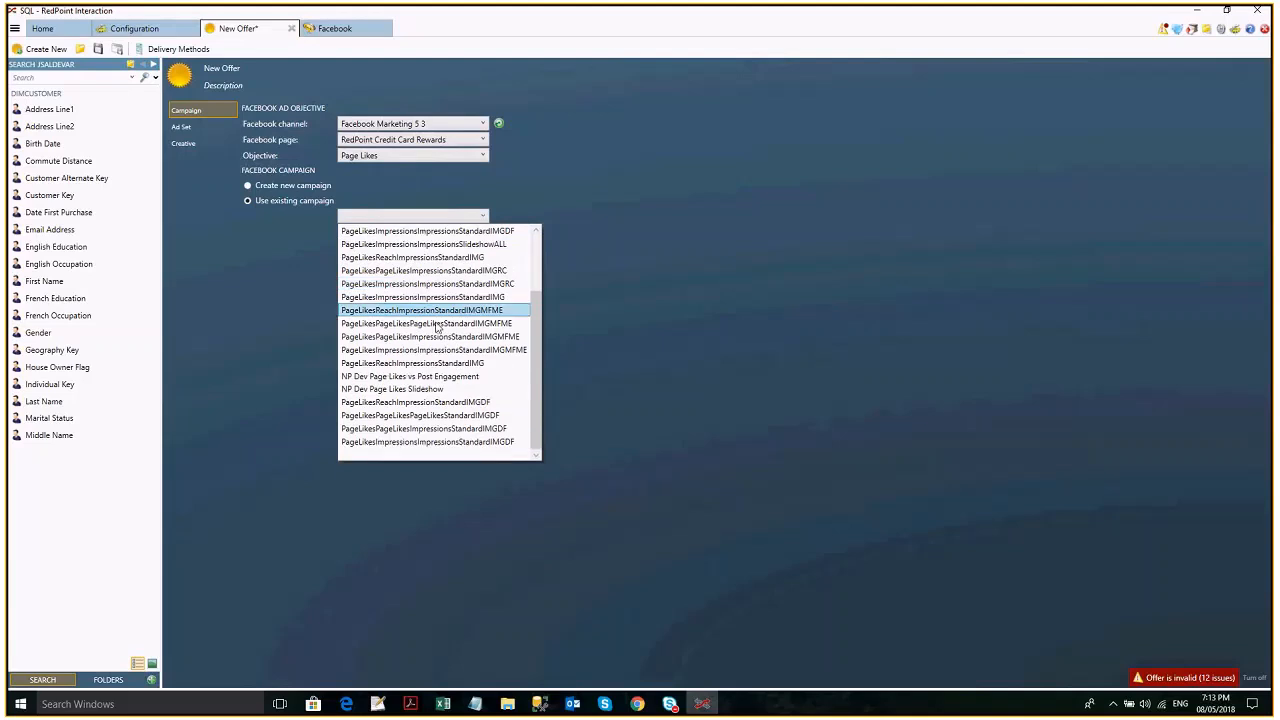
scroll(400, 250, up, 1)
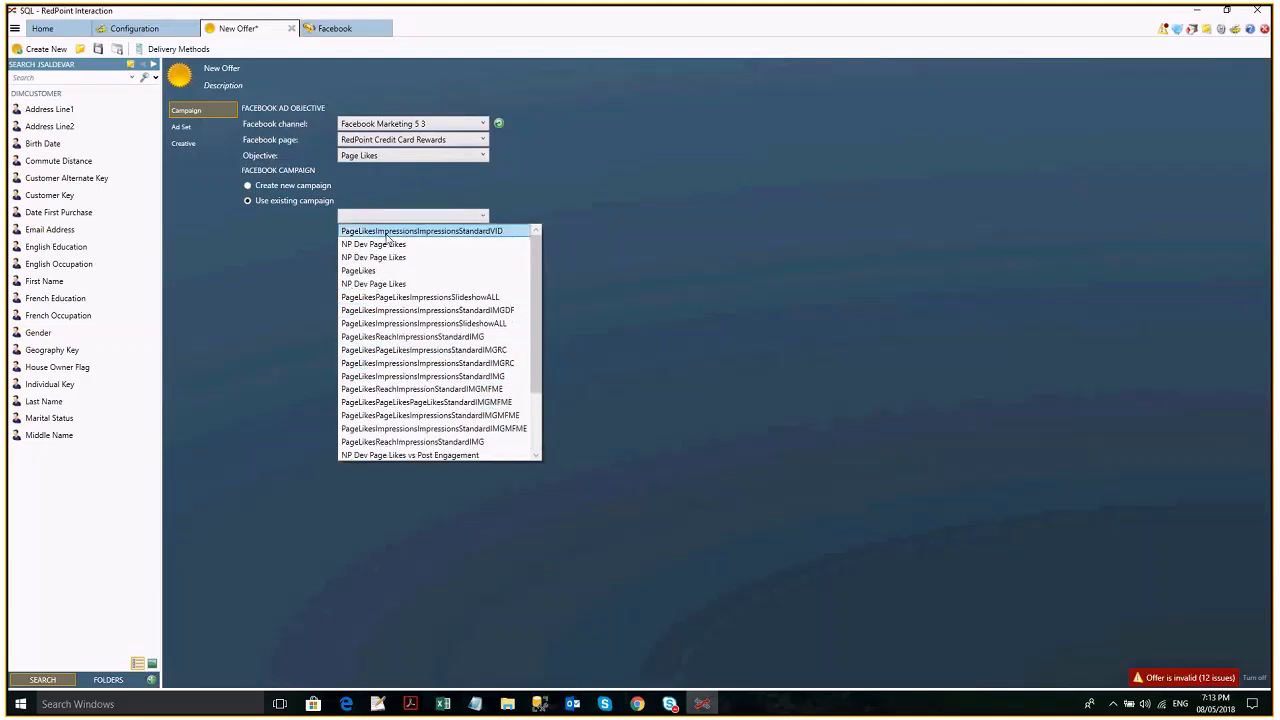
click(386, 237)
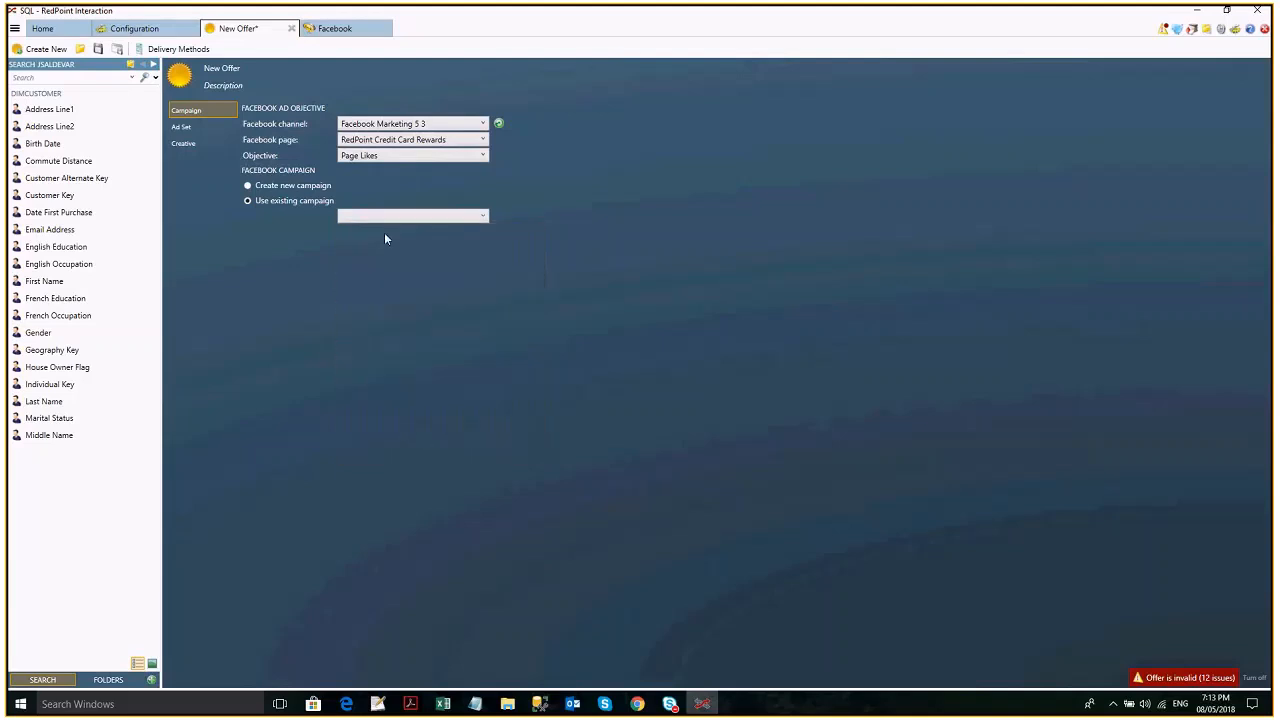
- In the ad set settings, use an existing ad set and choose the one starting with PageLikesImpressionsImpressions
click(199, 131)
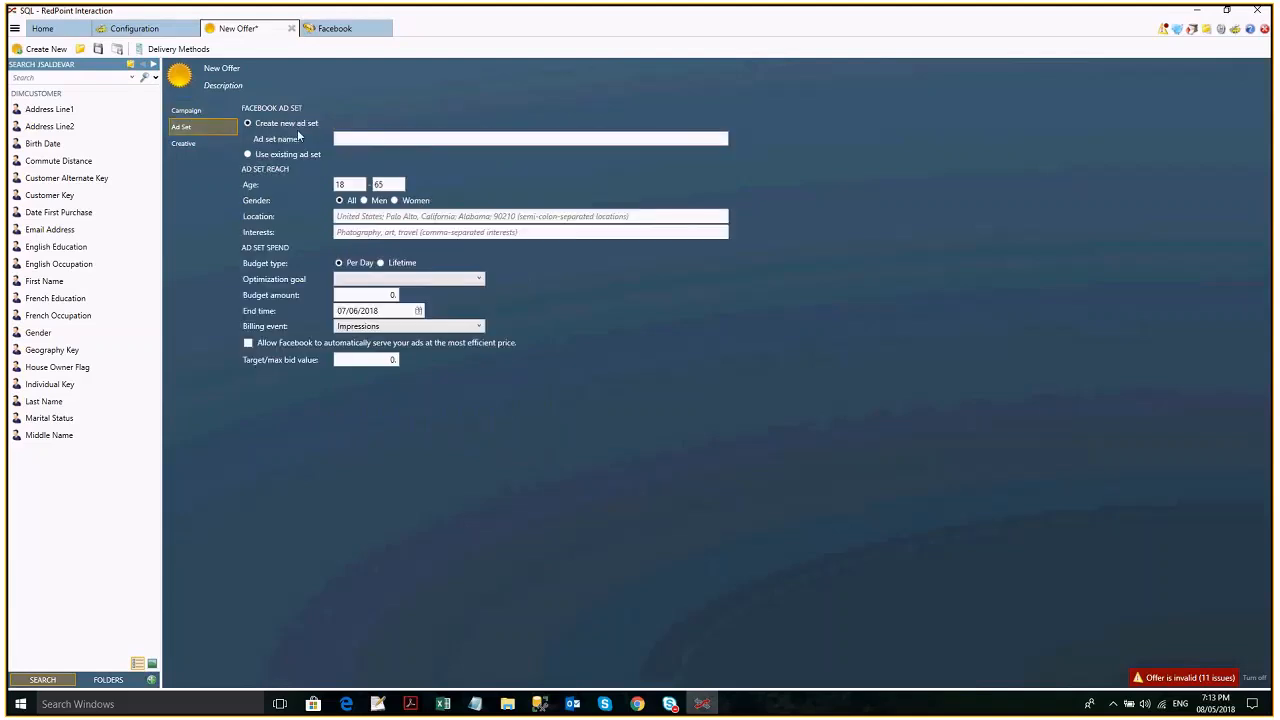
click(288, 154)
click(408, 153)
click(408, 168)
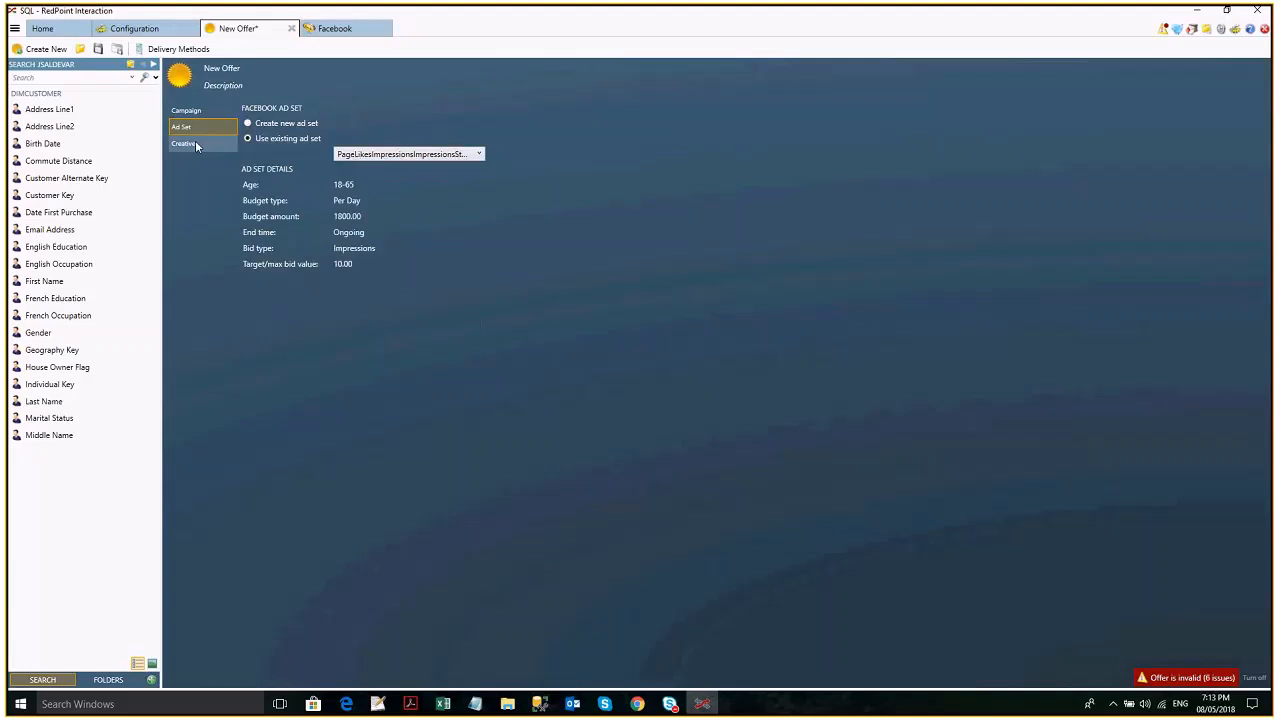
- Return to the campaign settings and set the objective to App Installs, ready to enter the app/store/website URL
click(186, 110)
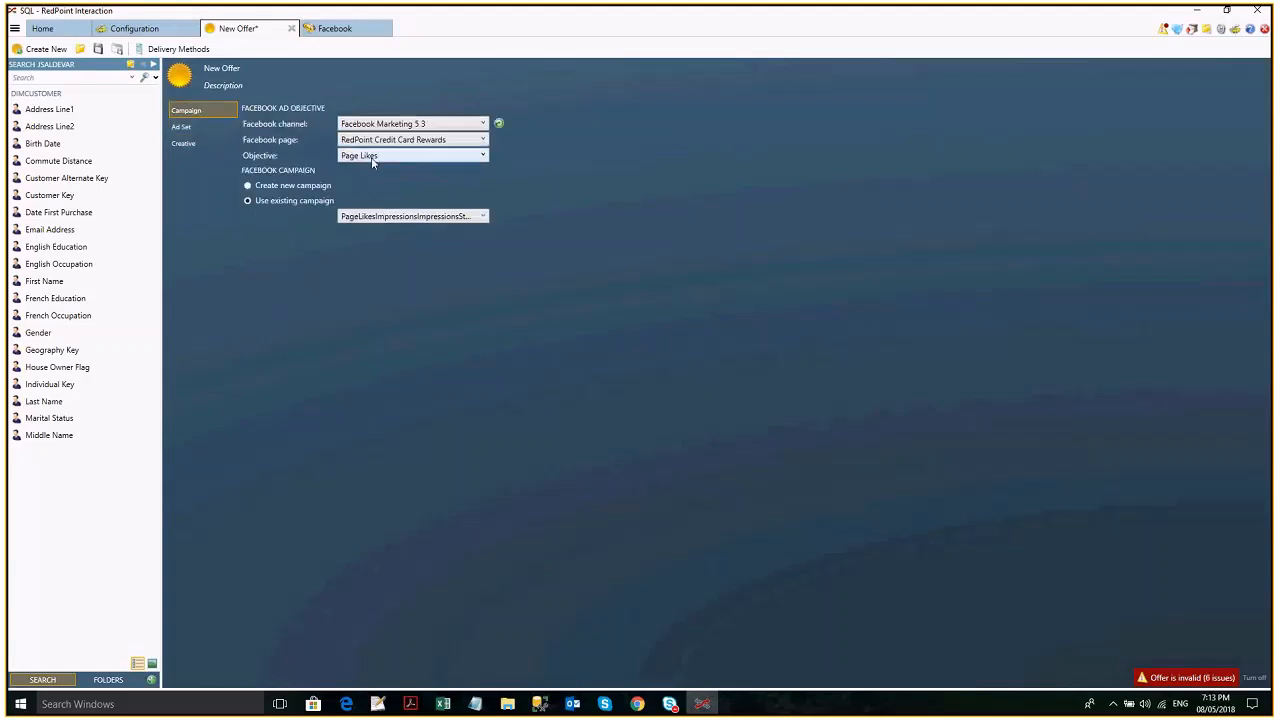
click(372, 158)
click(393, 171)
click(416, 171)
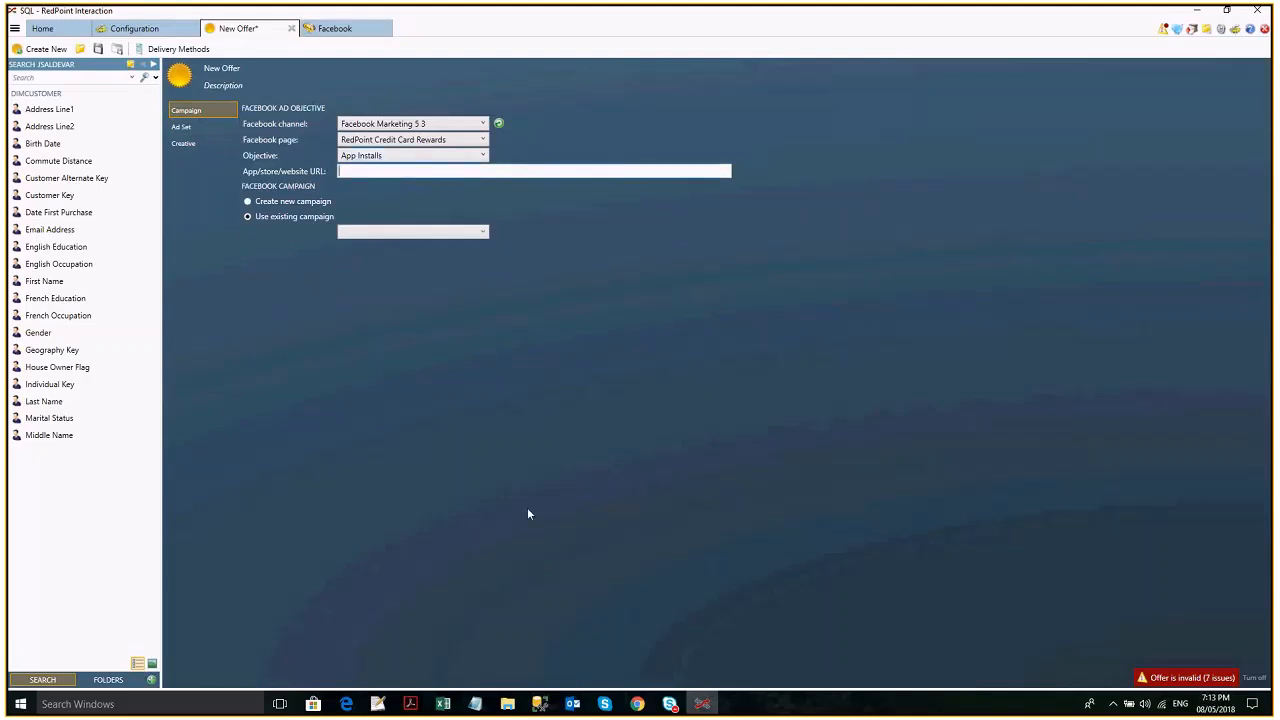
click(447, 704)
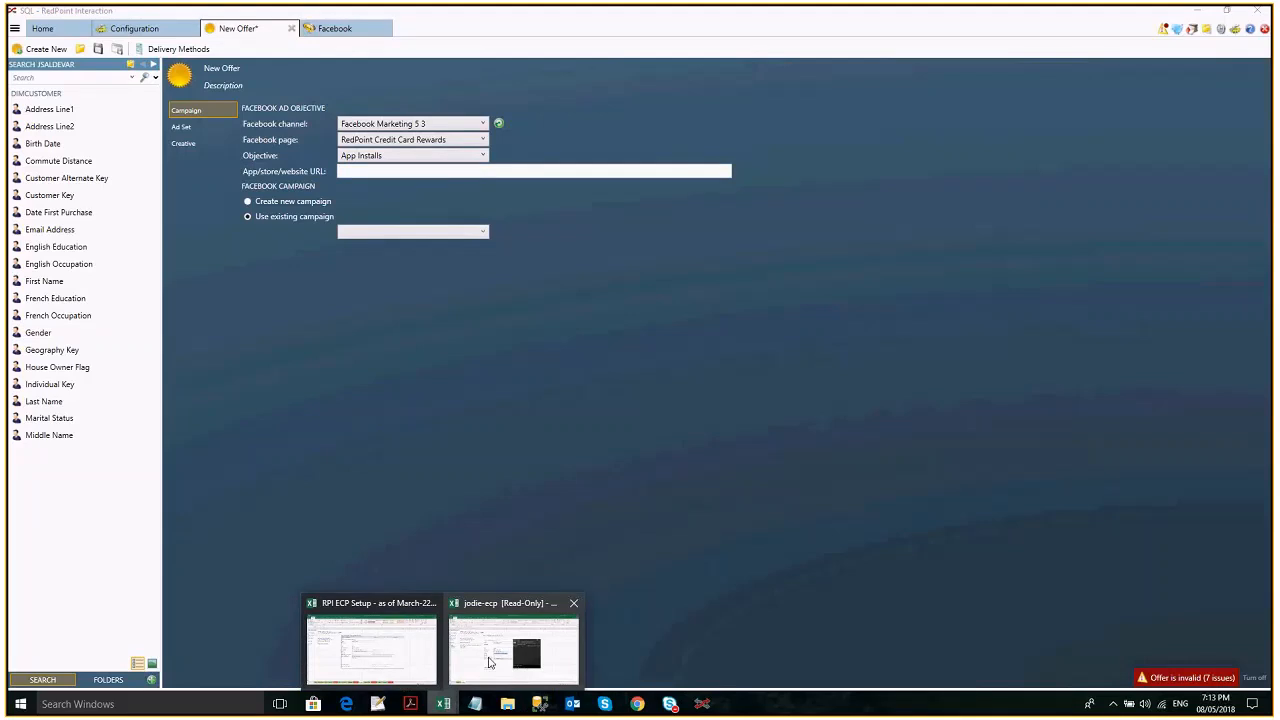
mouse_move(490, 662)
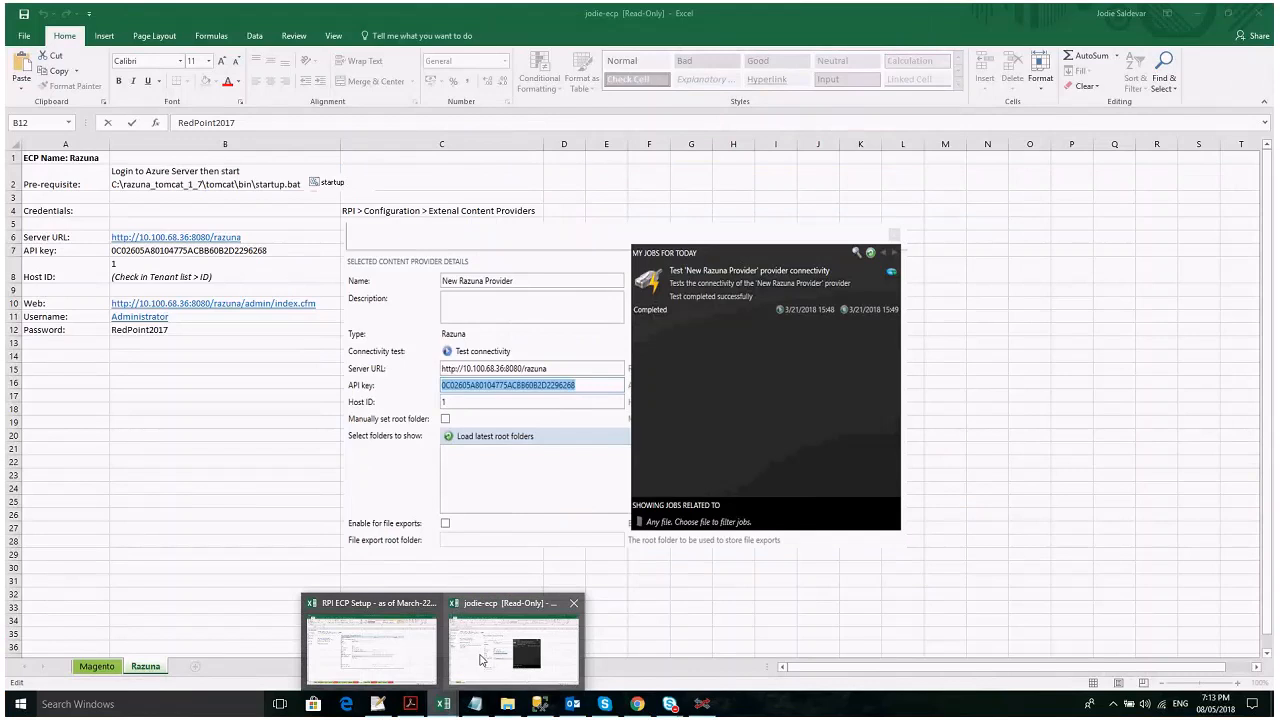
mouse_move(400, 651)
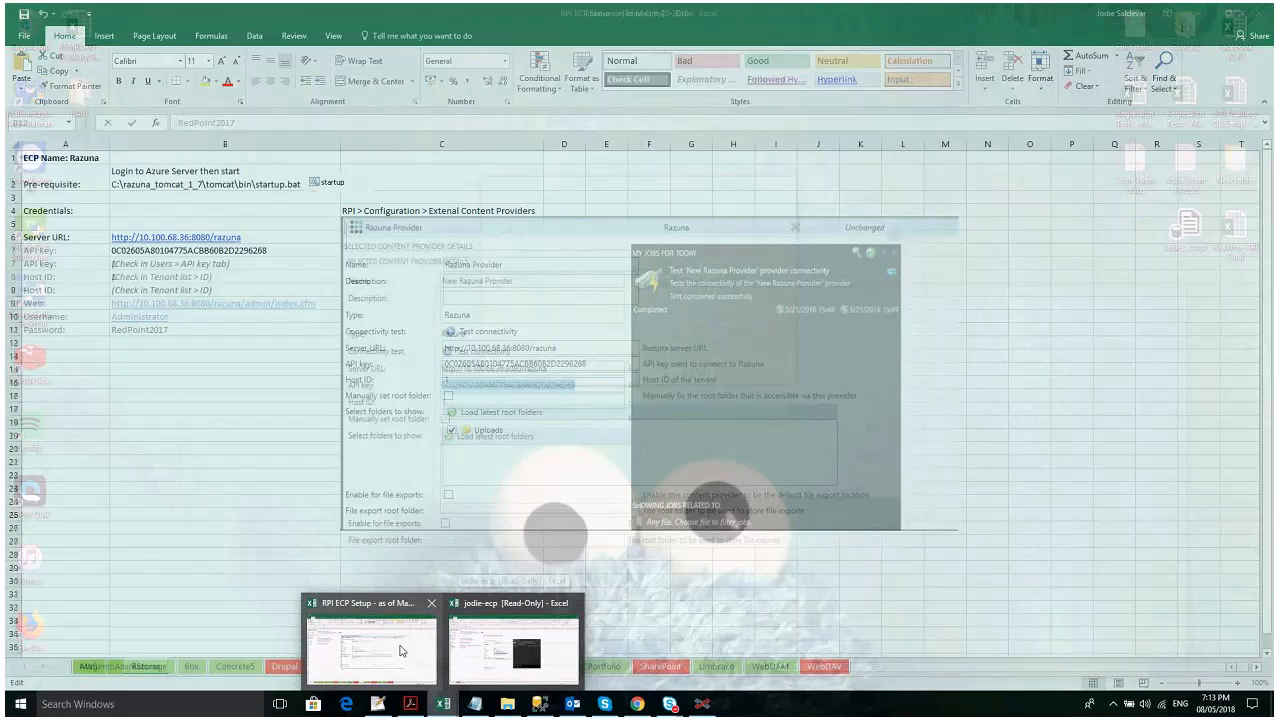
click(400, 651)
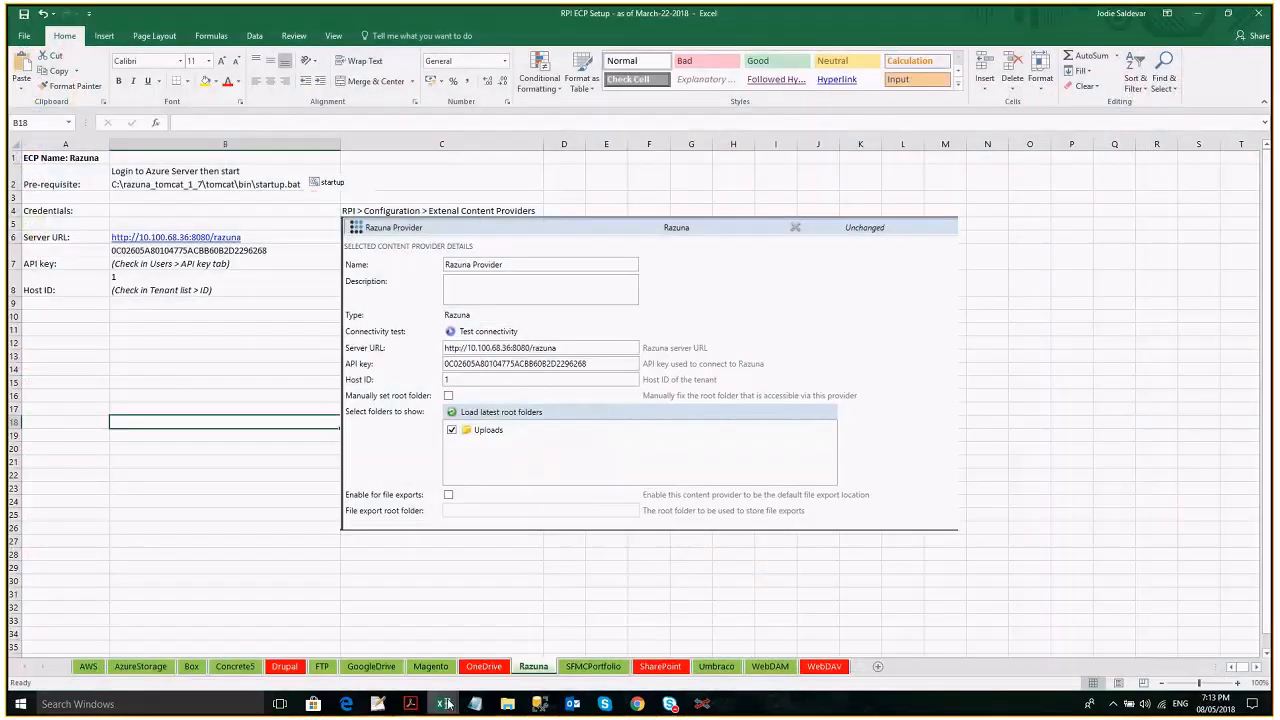
- Open the Facebook file from the Notes folder on drive D with Notepad++
click(507, 704)
key(Return)
click(620, 403)
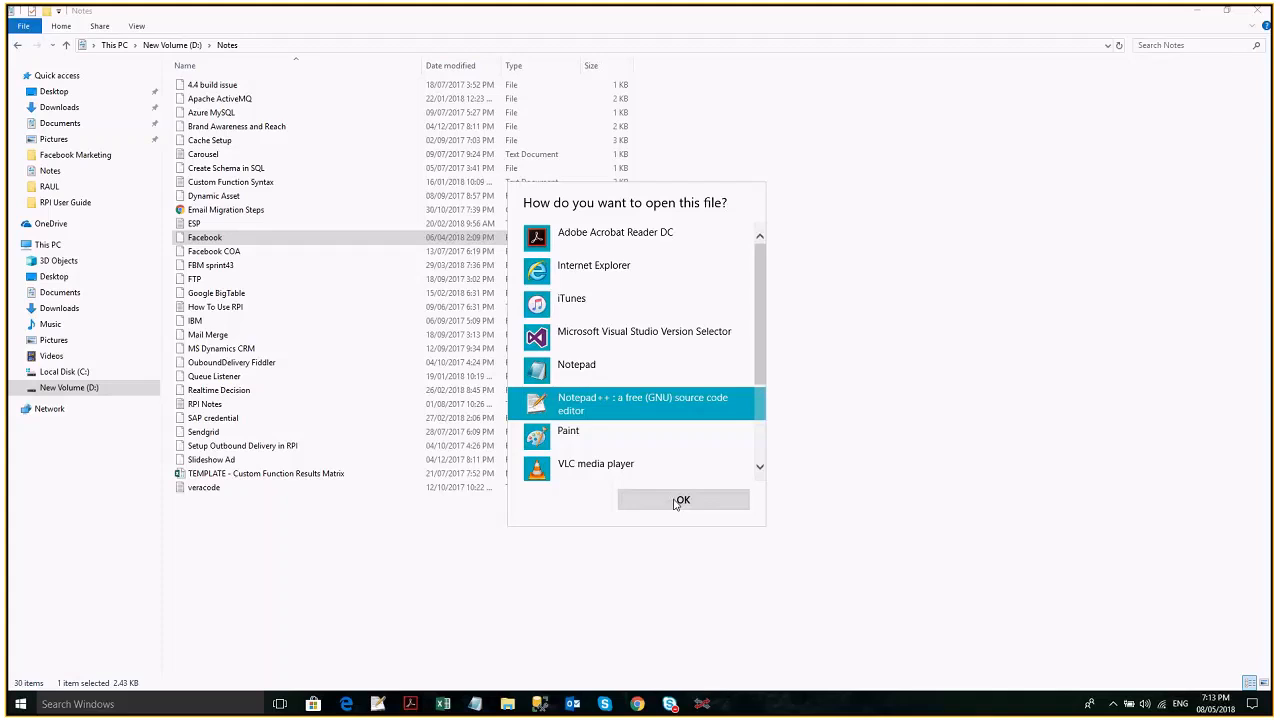
click(680, 500)
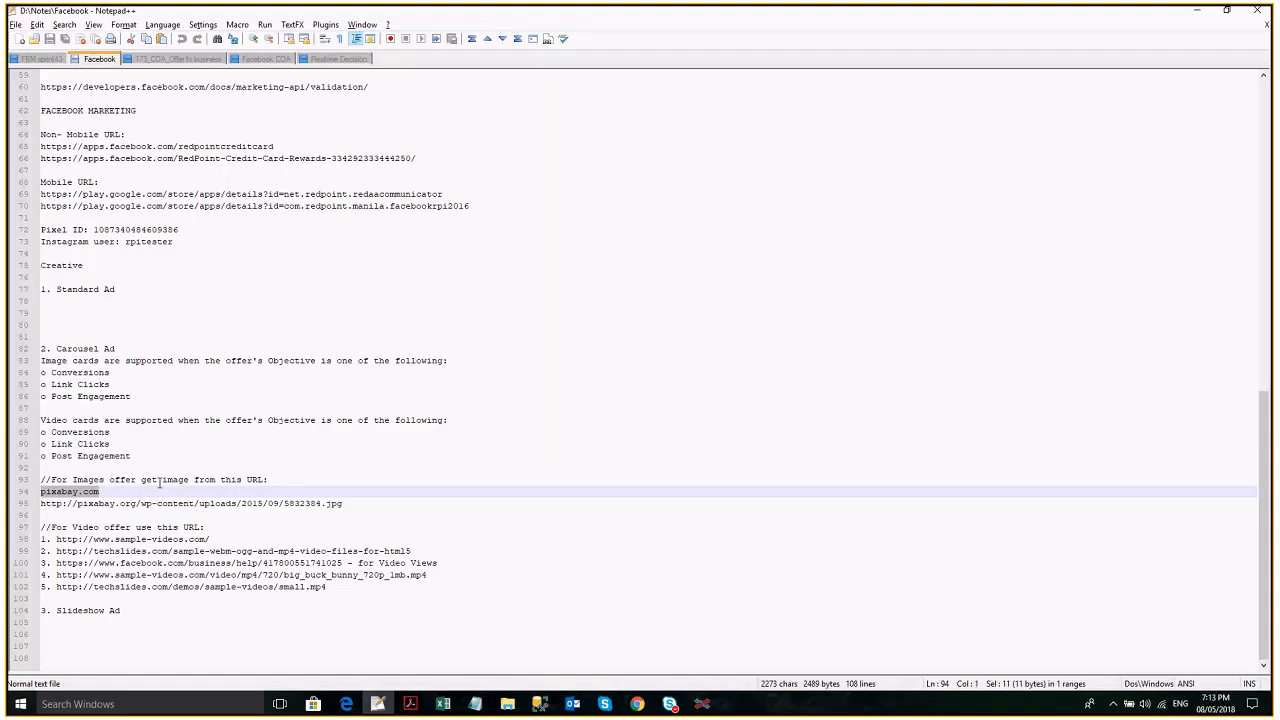
scroll(158, 460, up, 3)
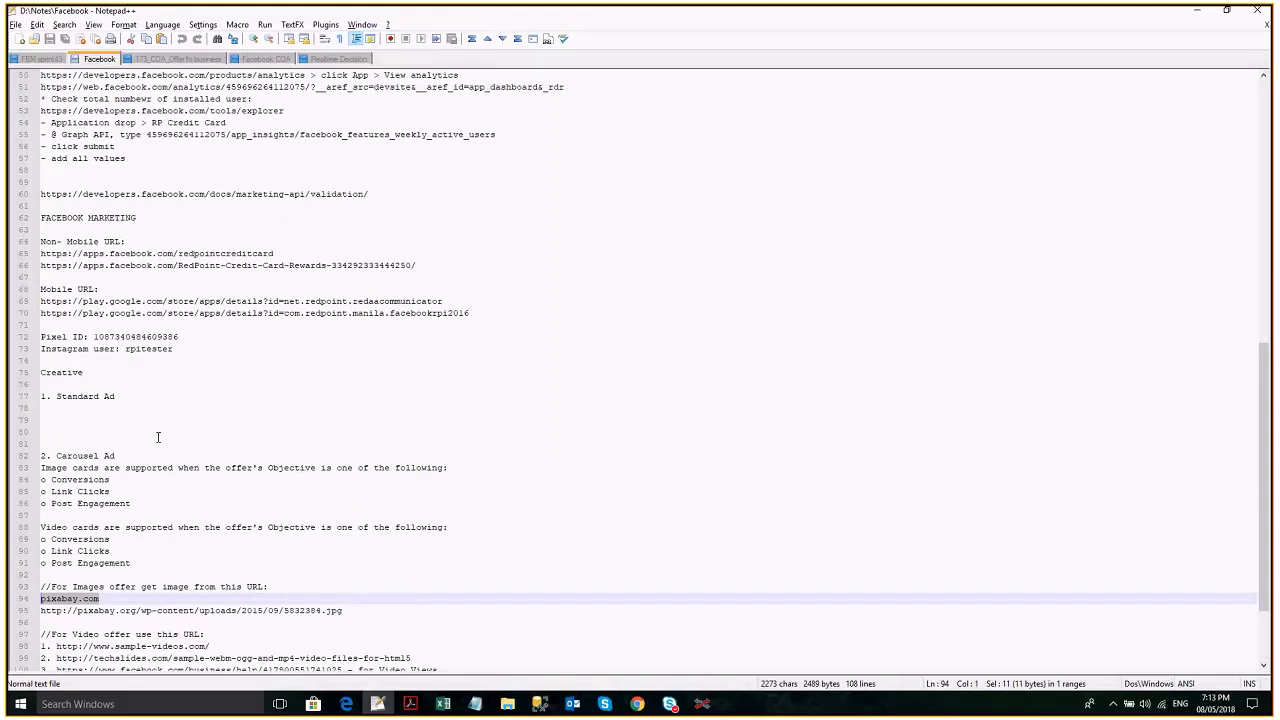
click(196, 313)
triple_click(337, 300)
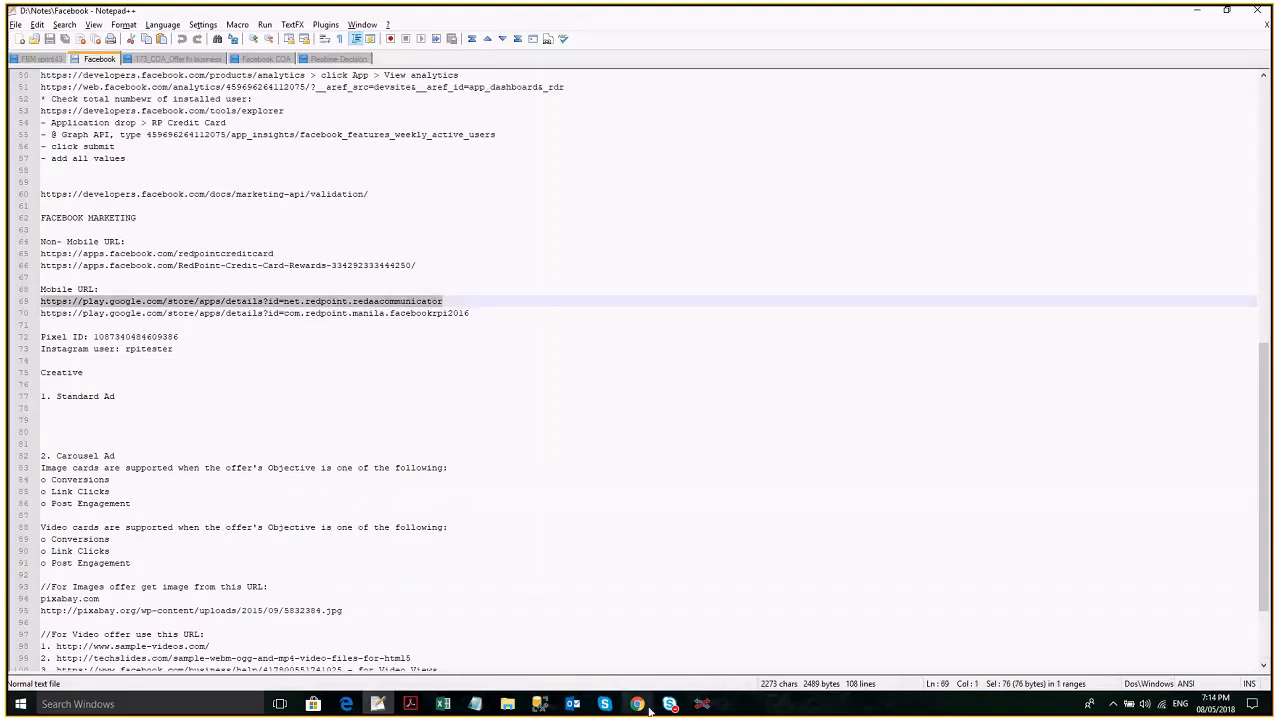
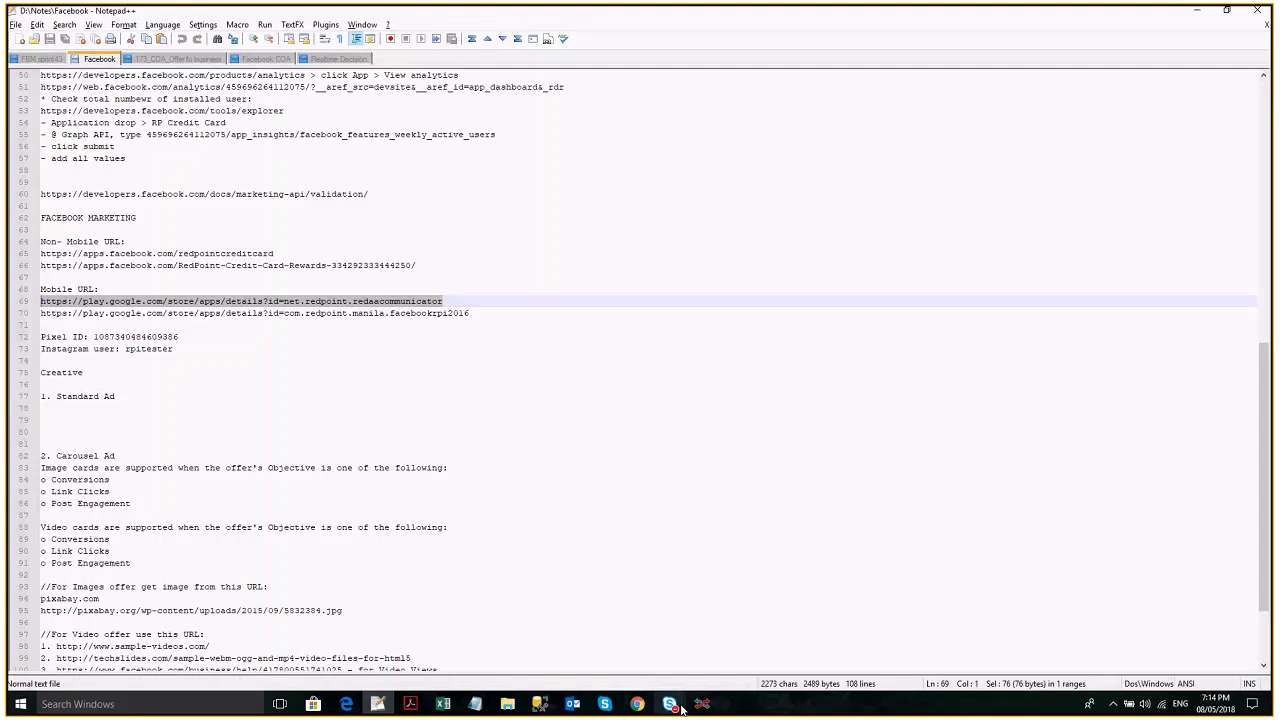
- Switch to RedPoint Interaction and name the new ad set Ad Set Name, with Android as its mobile platform
click(698, 704)
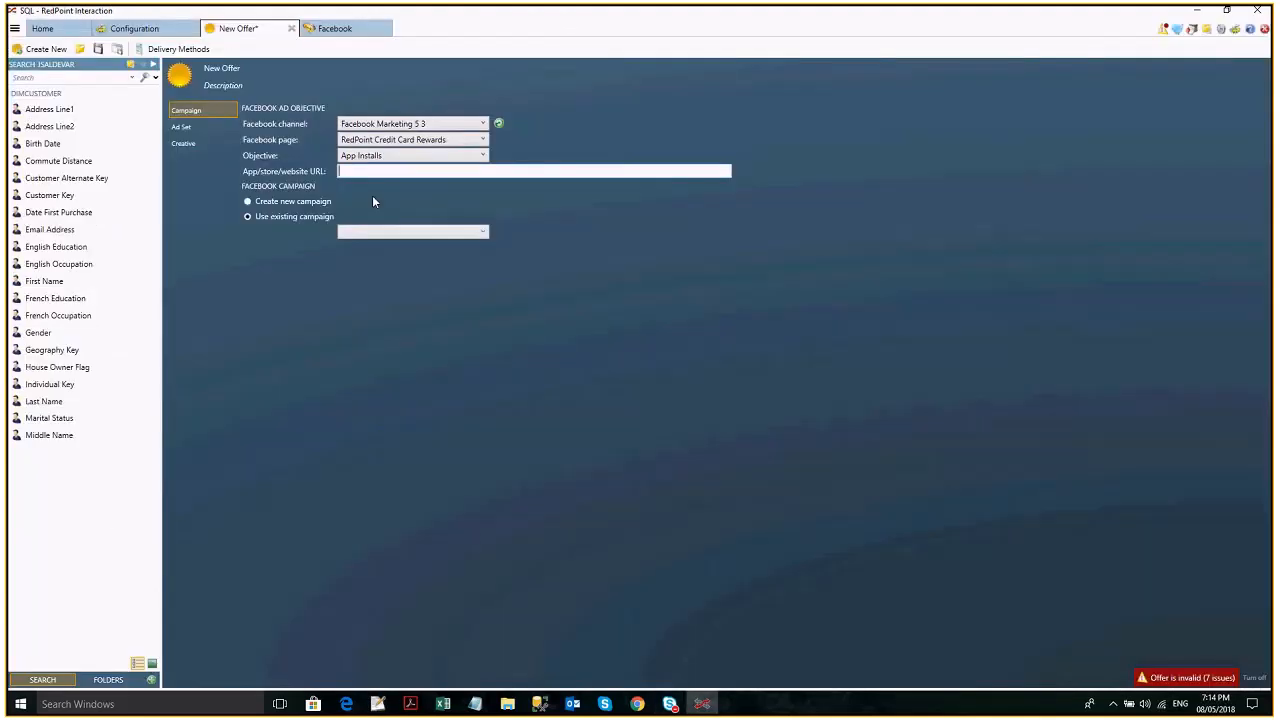
click(182, 127)
click(400, 139)
text(Ad Set Name)
click(370, 185)
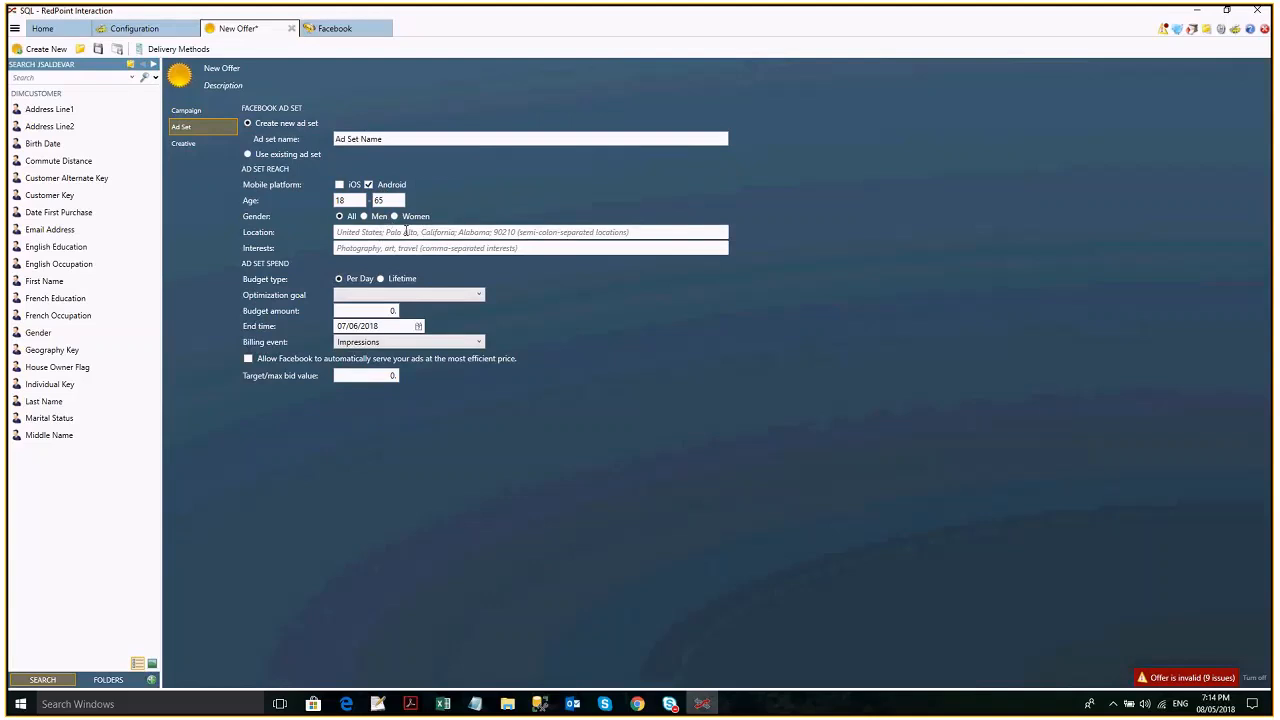
- Set the ad set's locations to Singapore and Philippines, and its interests to games, Android
click(406, 232)
text(Singapore, Ph)
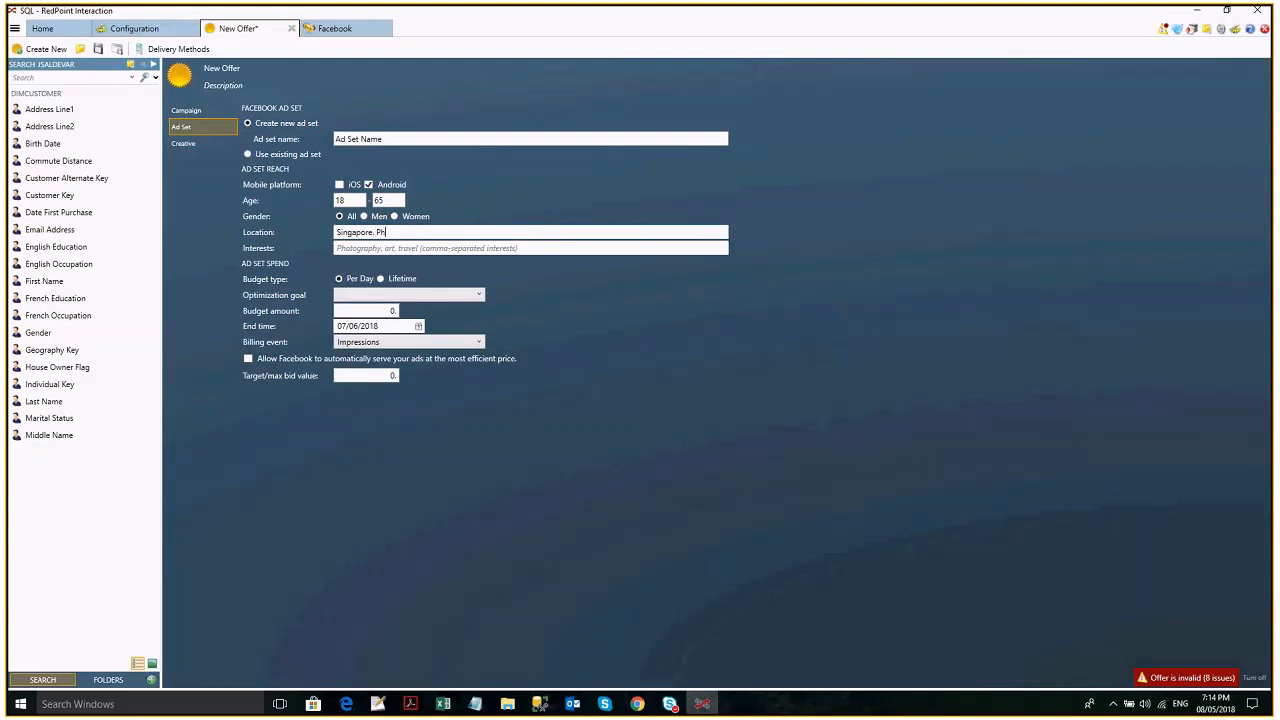
text(ilippines)
click(418, 248)
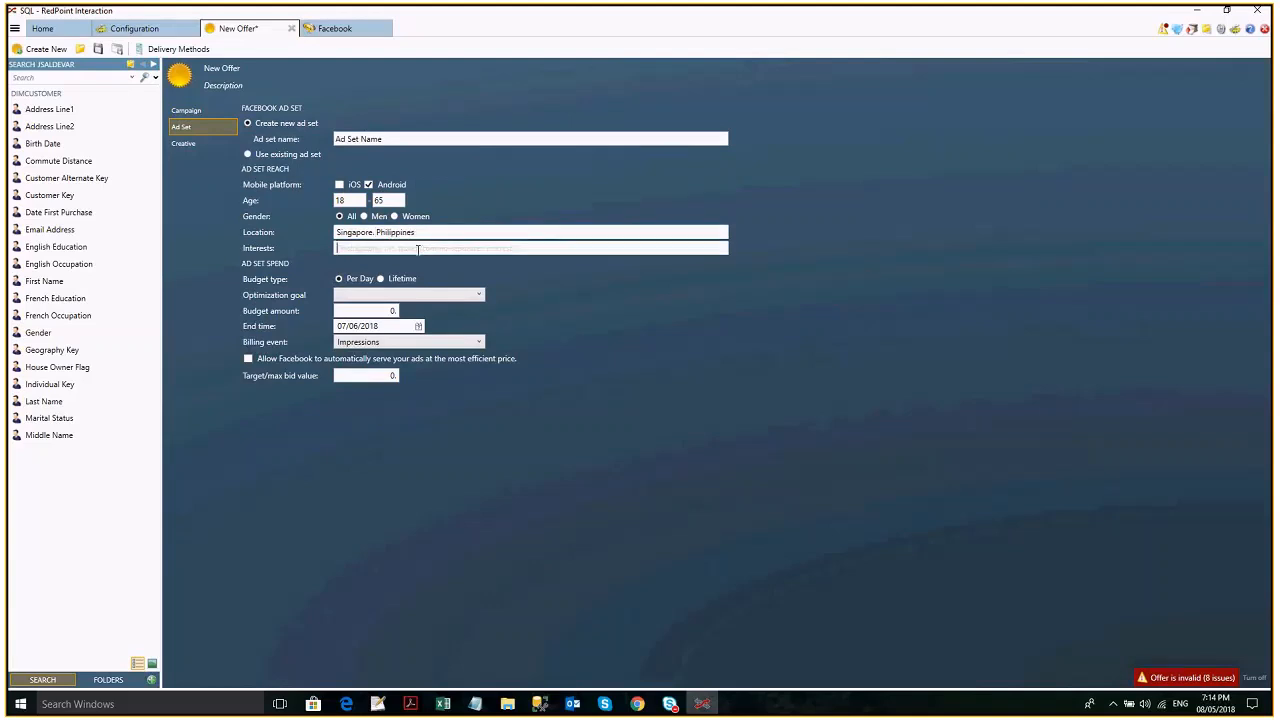
text(games, Android)
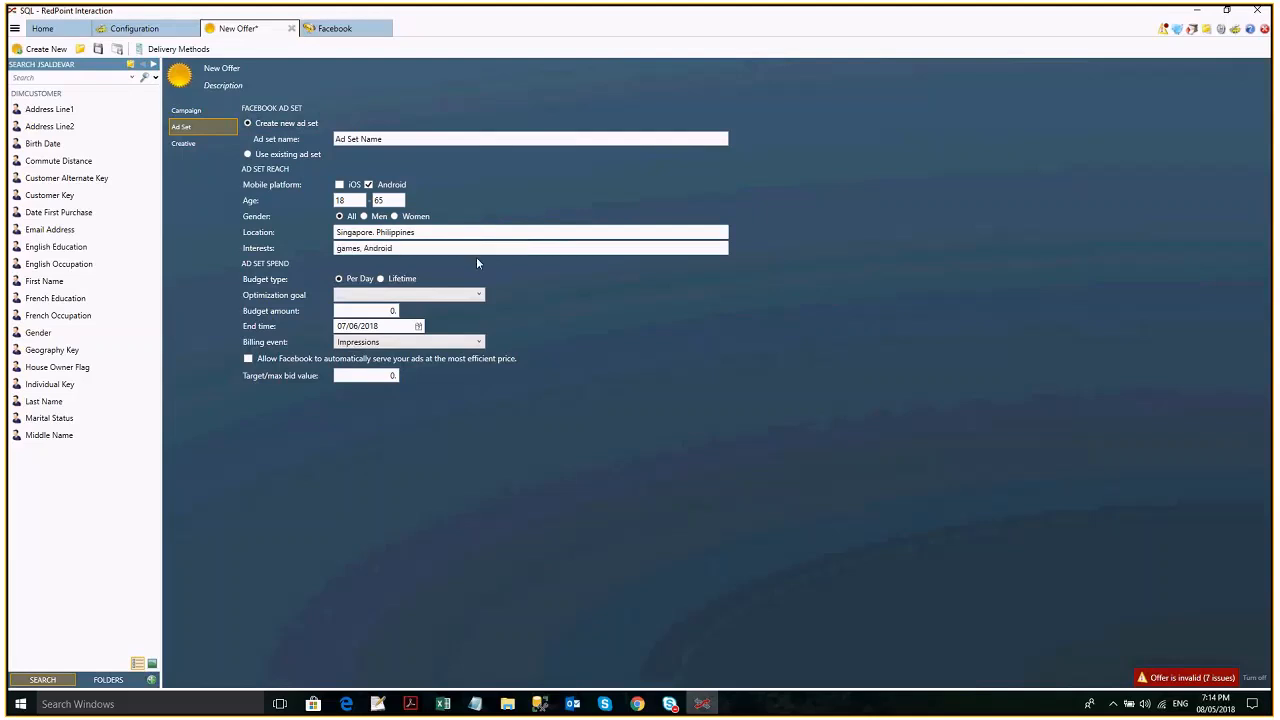
- Set the ad set's budget amount to 1000 and its target/max bid value to 100
click(366, 312)
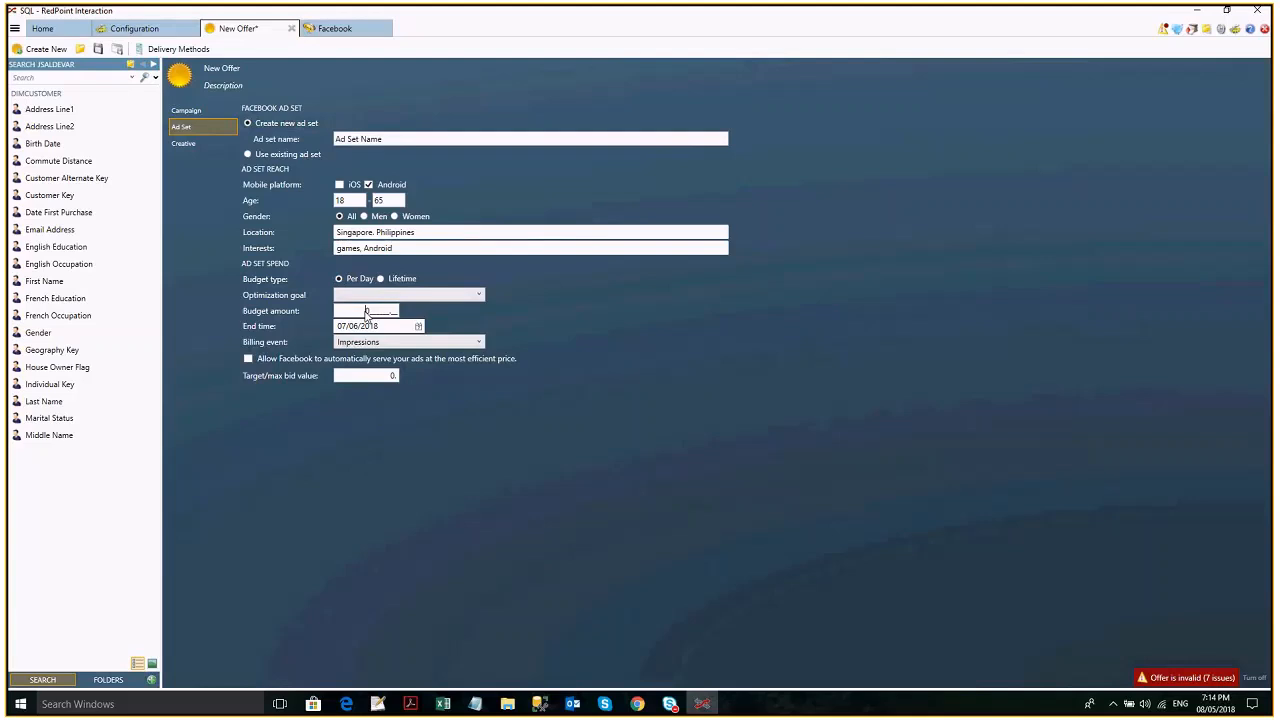
text(1000.__)
click(380, 379)
text(100)
click(367, 313)
click(367, 379)
click(357, 380)
drag(357, 380, 398, 378)
click(359, 376)
double_click(358, 376)
click(352, 375)
- Set both the optimization goal and the billing event of the ad set to App Installs
click(366, 293)
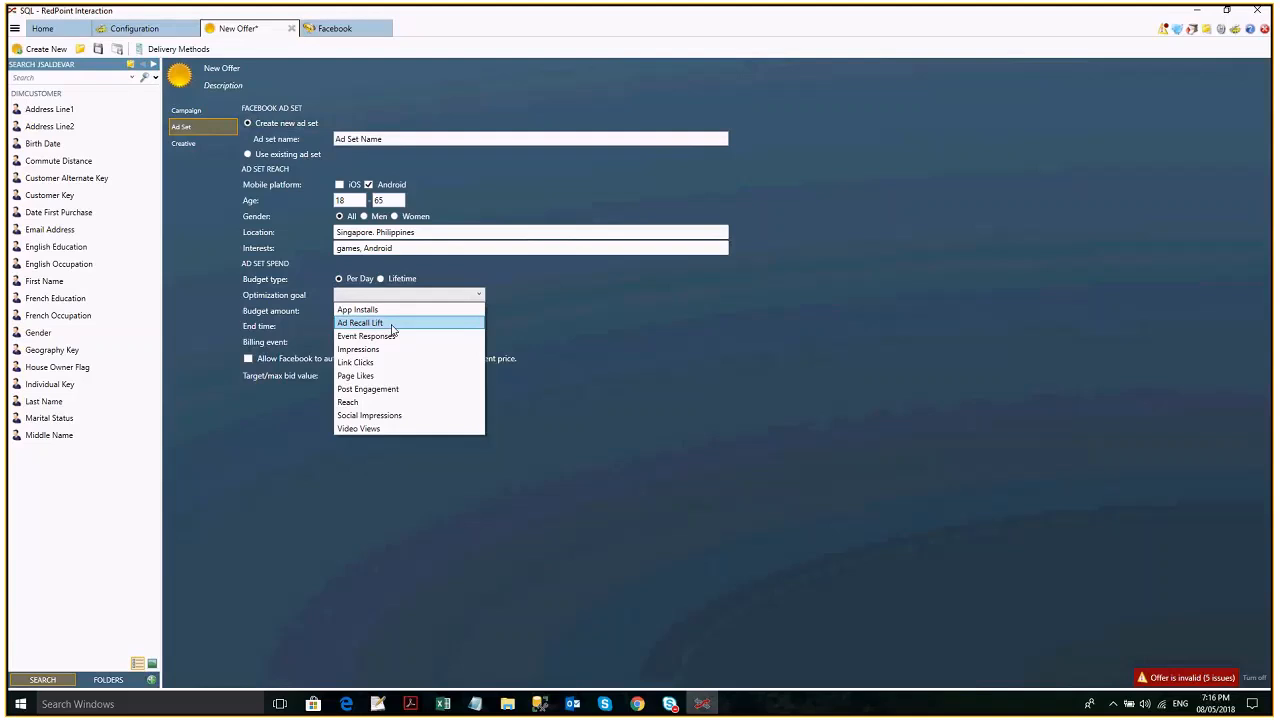
click(373, 318)
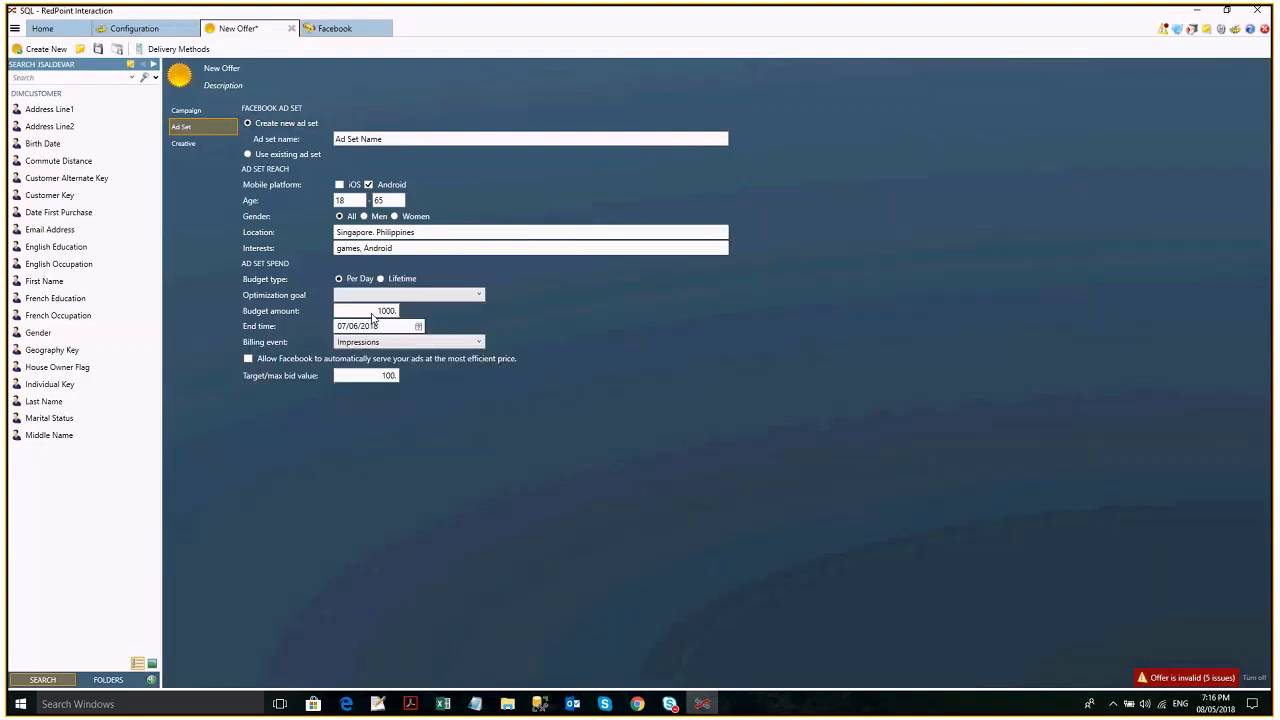
click(373, 297)
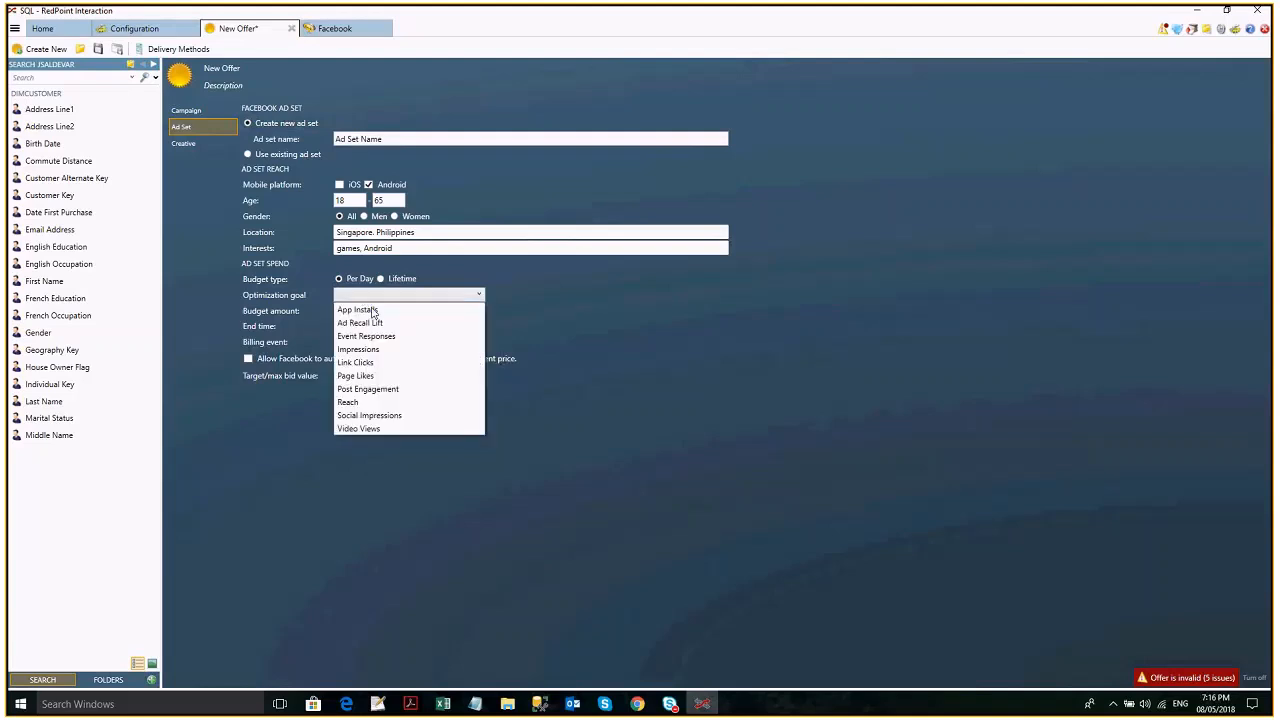
click(373, 312)
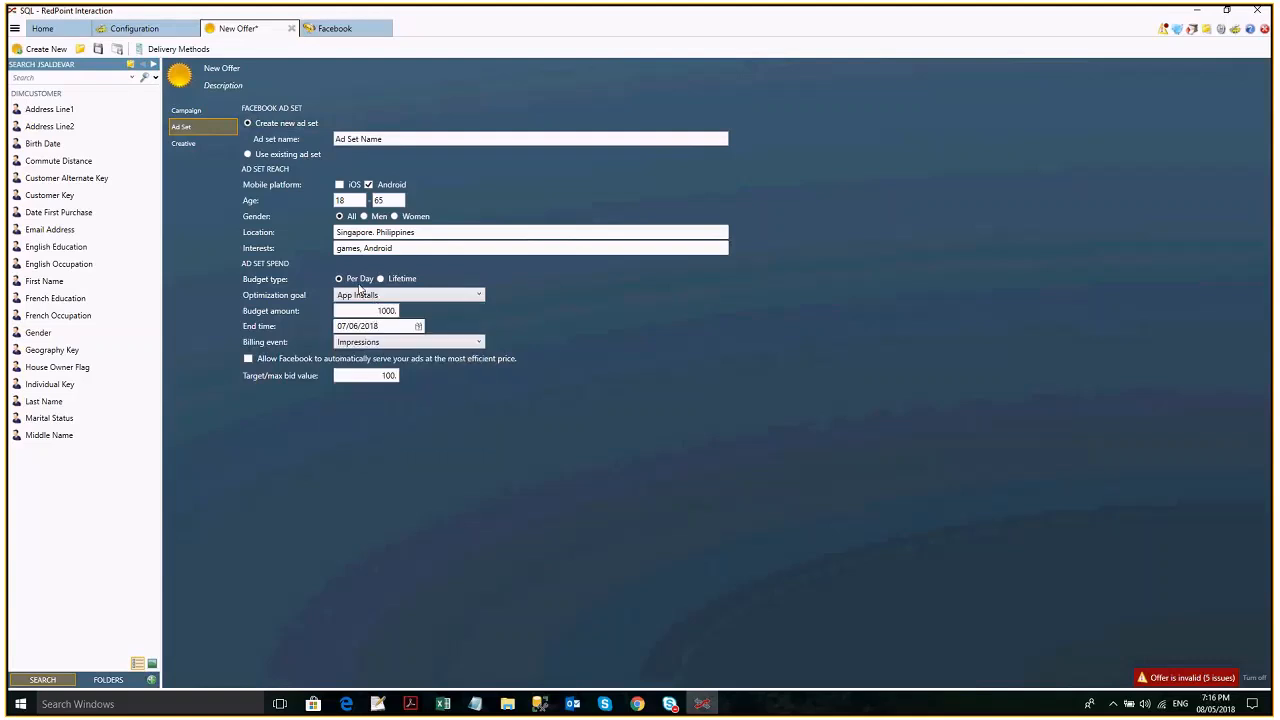
click(389, 344)
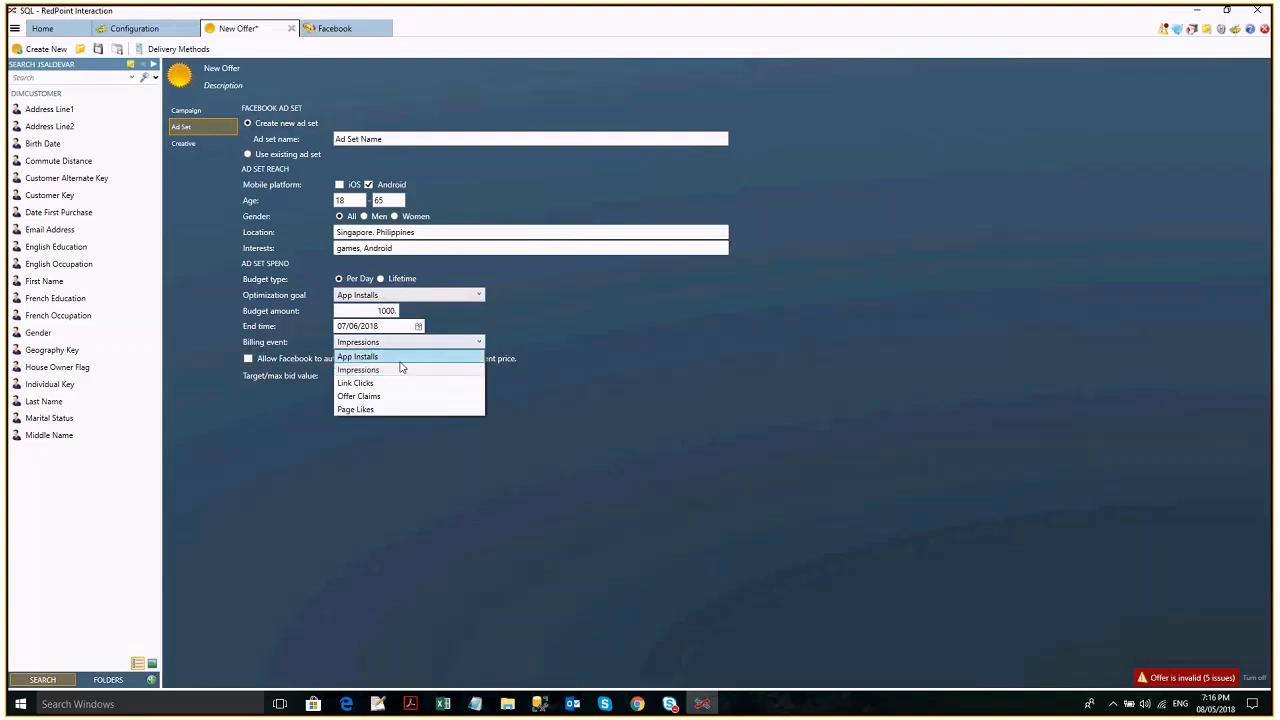
click(400, 358)
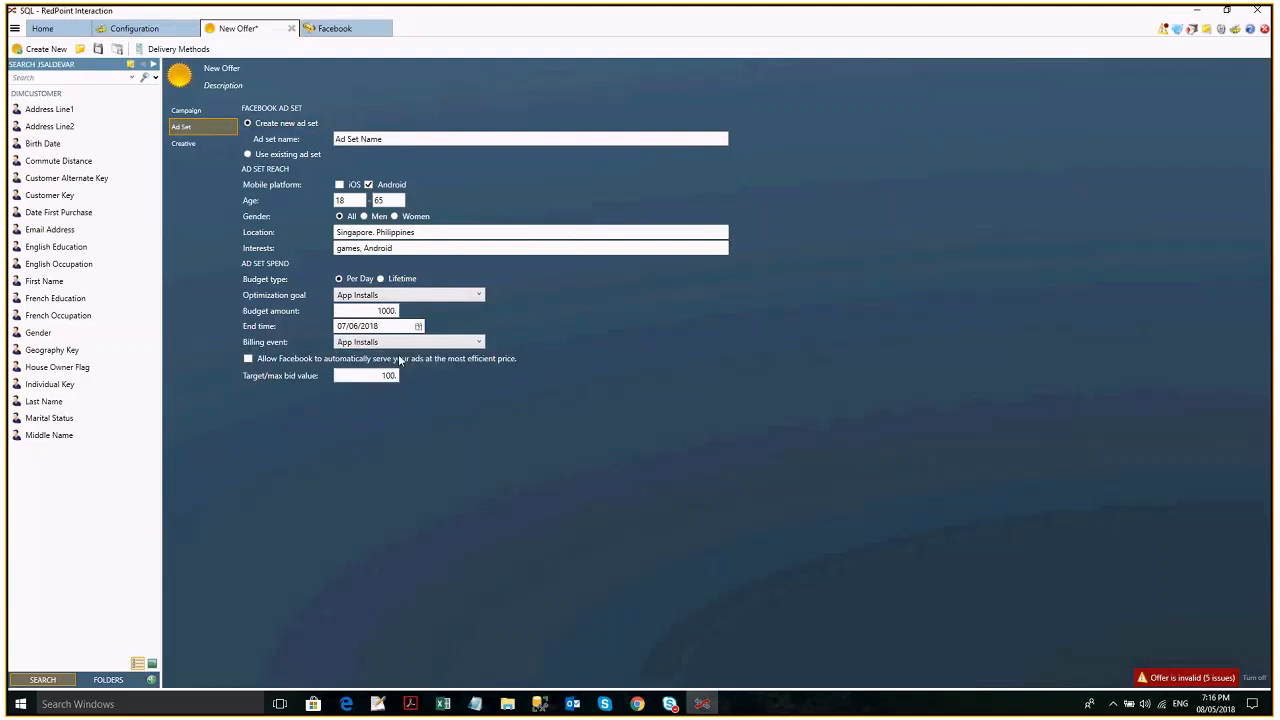
click(397, 343)
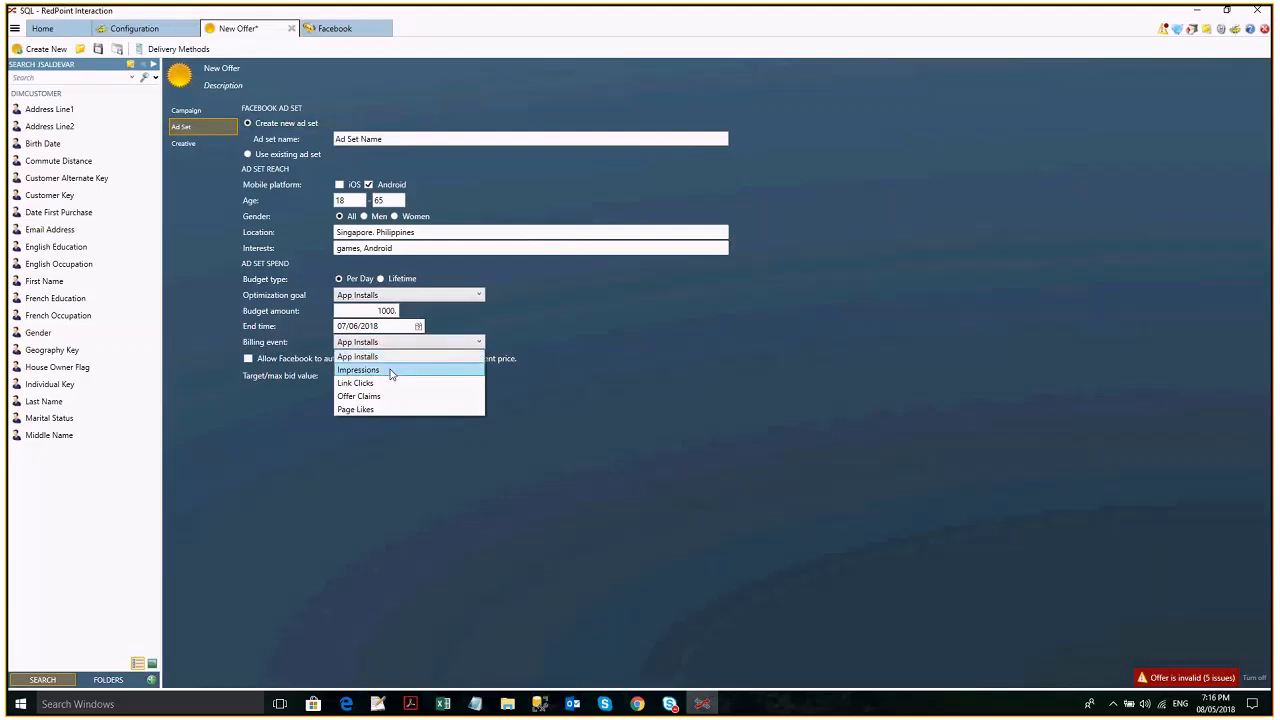
click(390, 342)
click(390, 342)
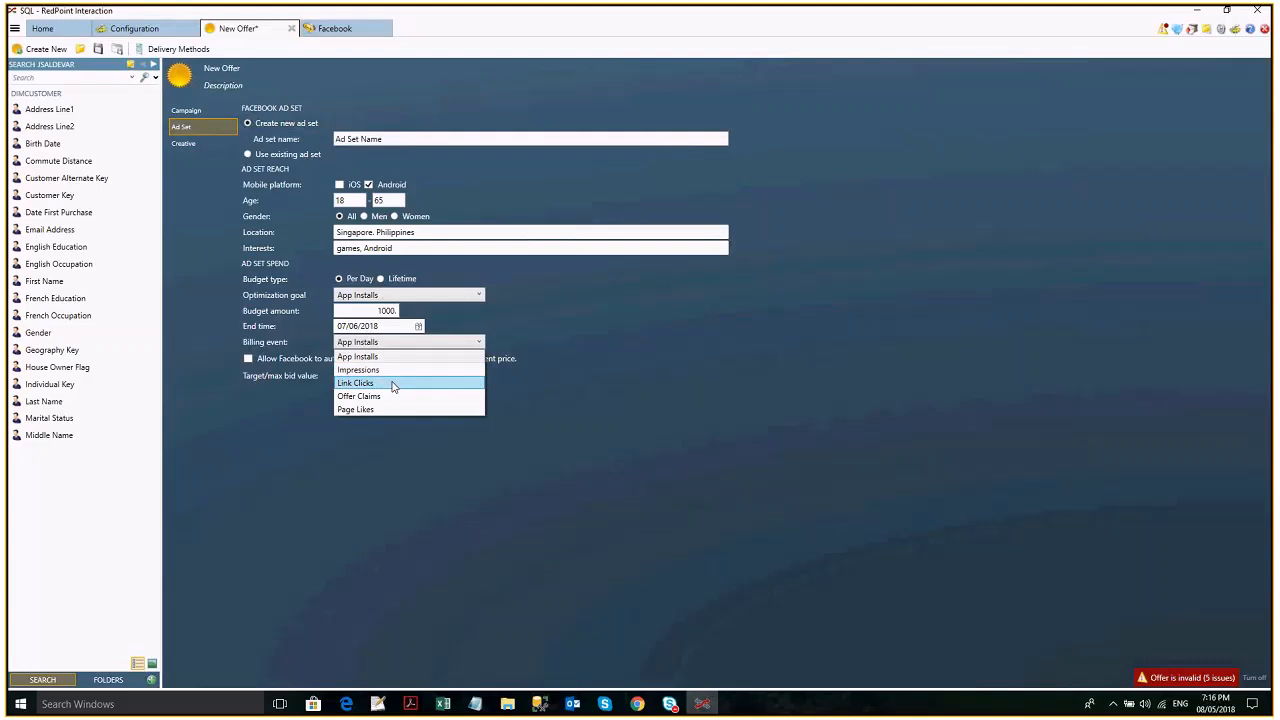
click(650, 392)
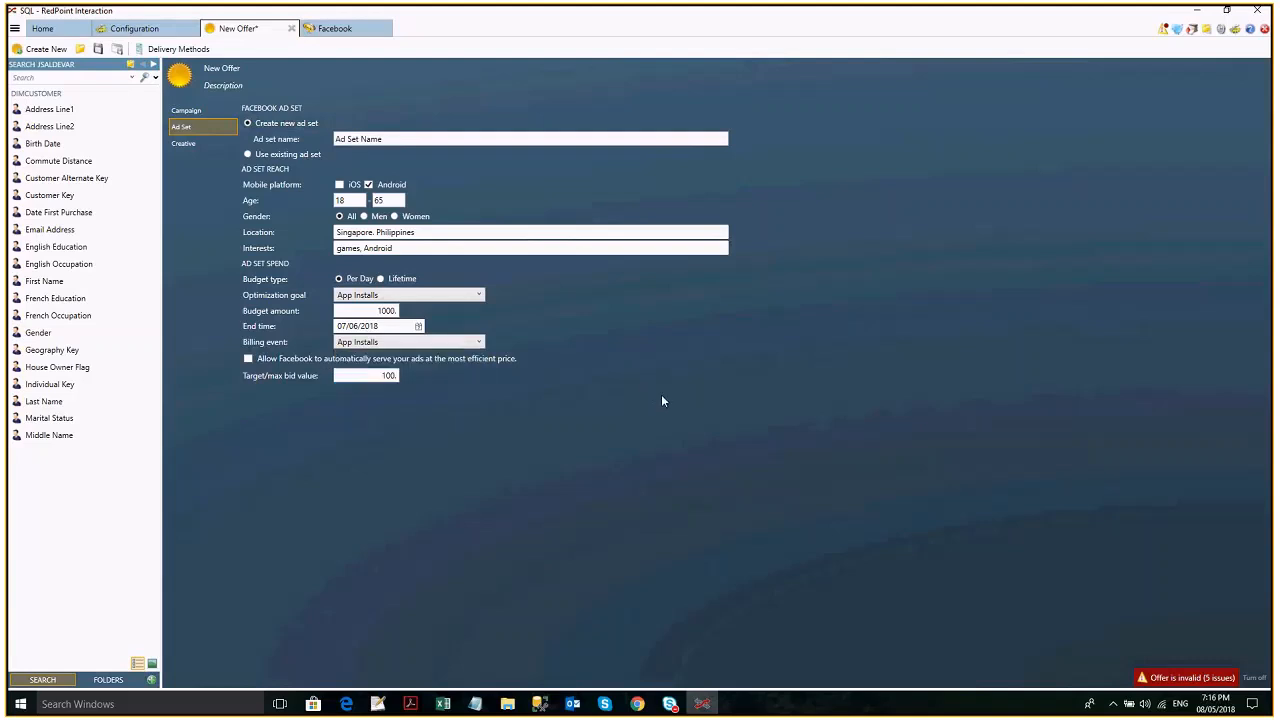
click(194, 144)
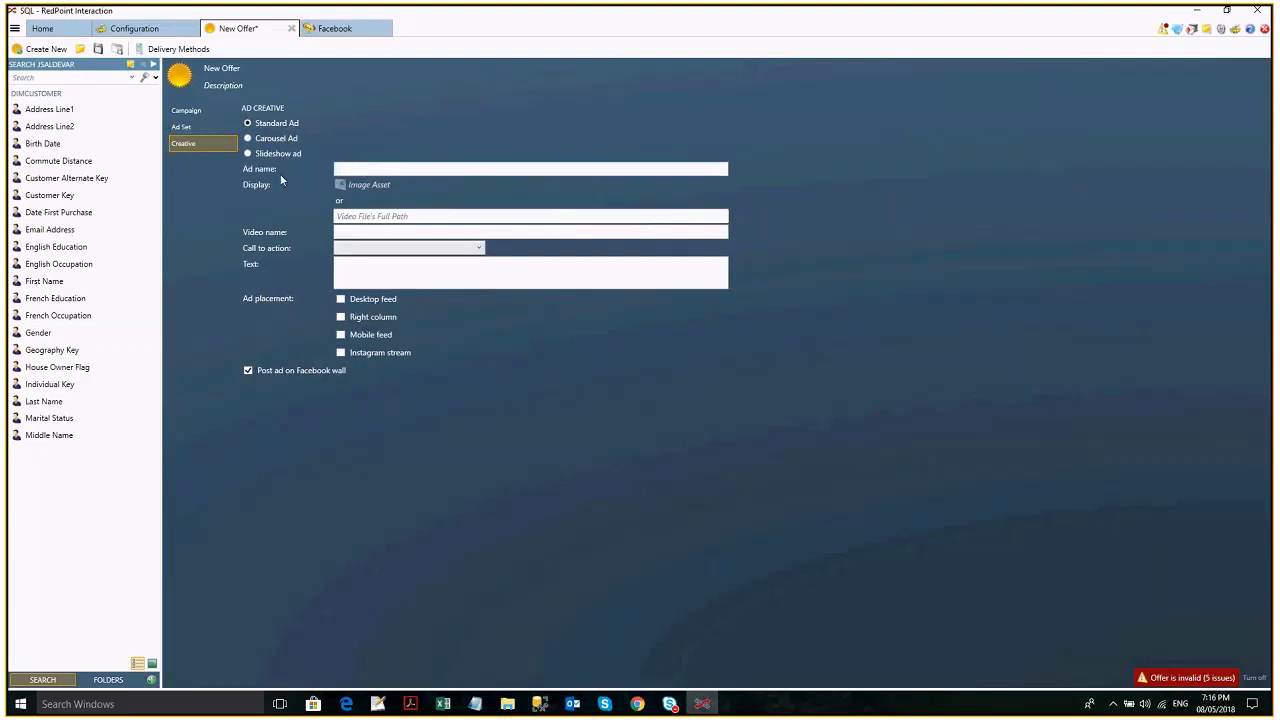
click(196, 128)
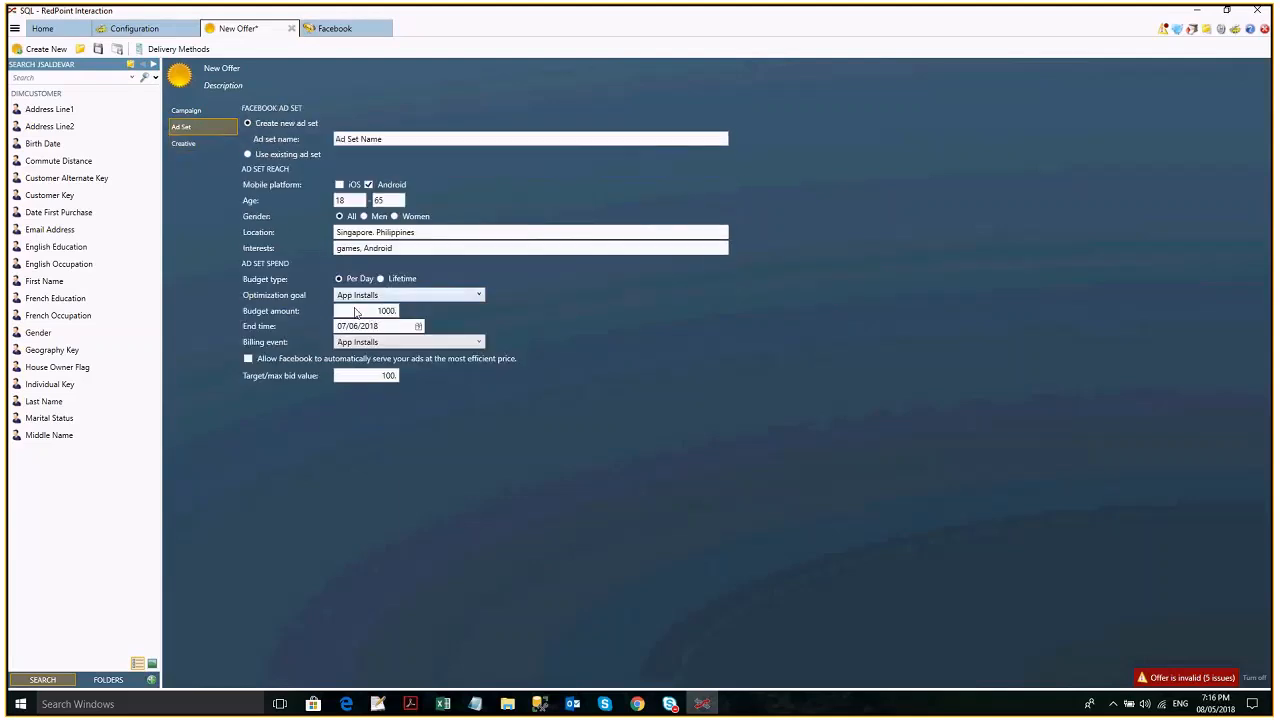
- Change the ad set to a Lifetime budget of 10000 with an end time of 30/06/2018, leaving automatic ad serving unchecked
click(360, 313)
click(383, 280)
click(374, 313)
click(419, 327)
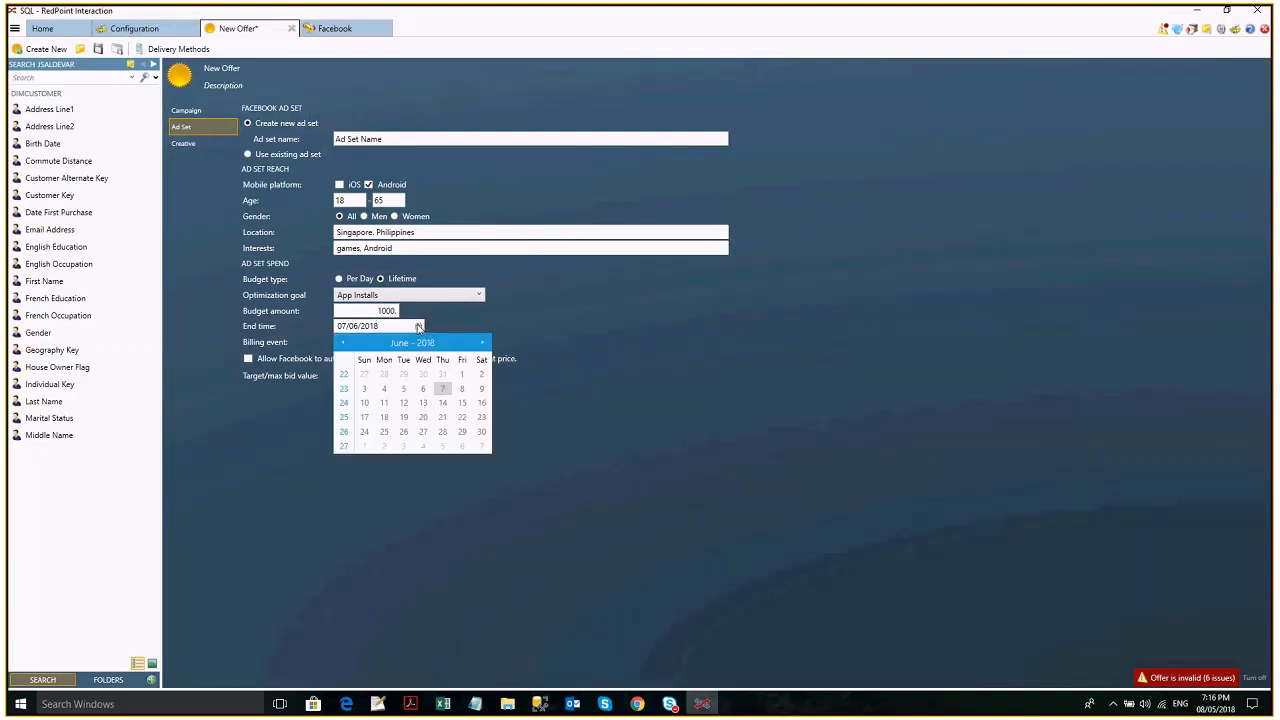
click(482, 432)
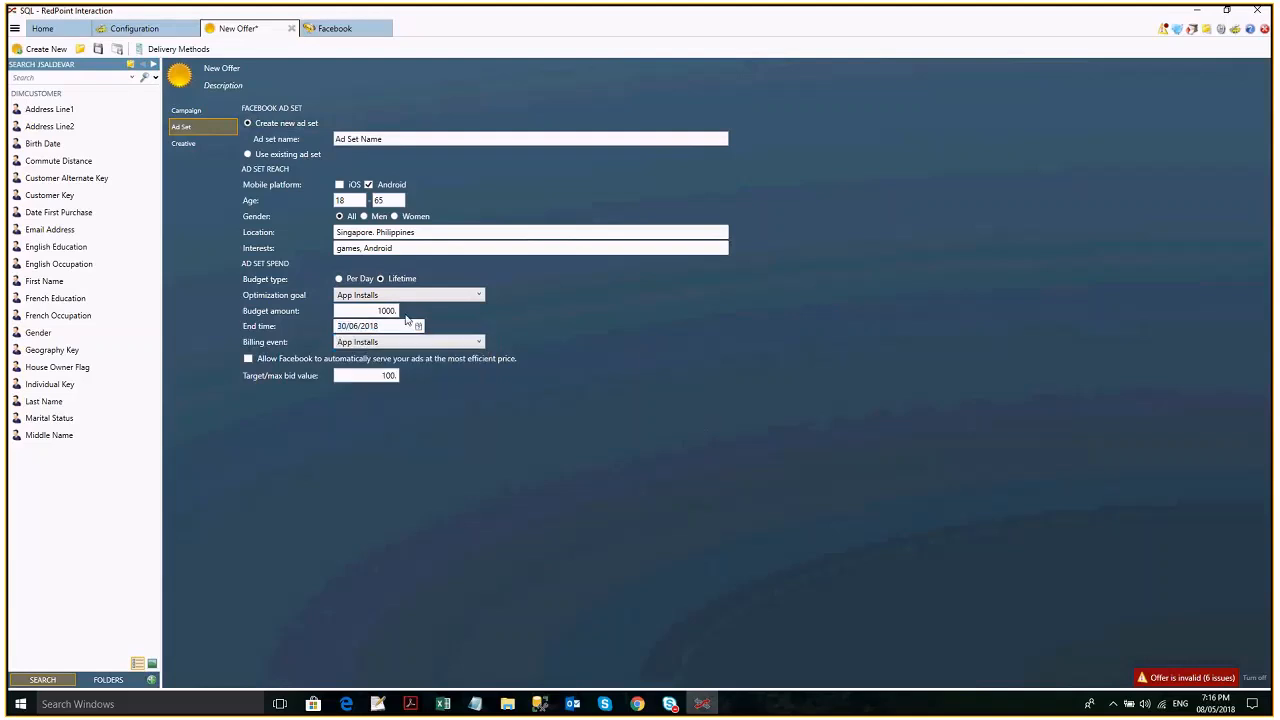
click(381, 311)
click(248, 359)
click(369, 360)
- Set the offer's objective to Brand Awareness with a new campaign, and check which ad set options it offers
click(200, 112)
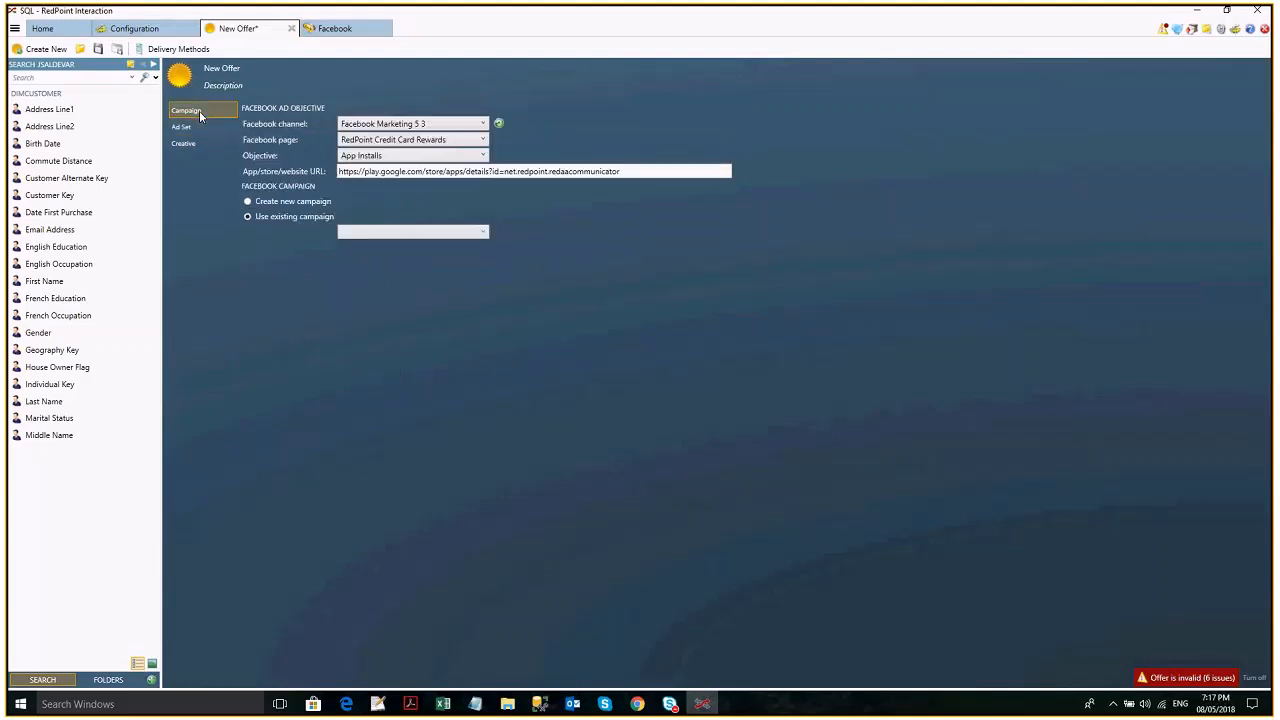
click(406, 158)
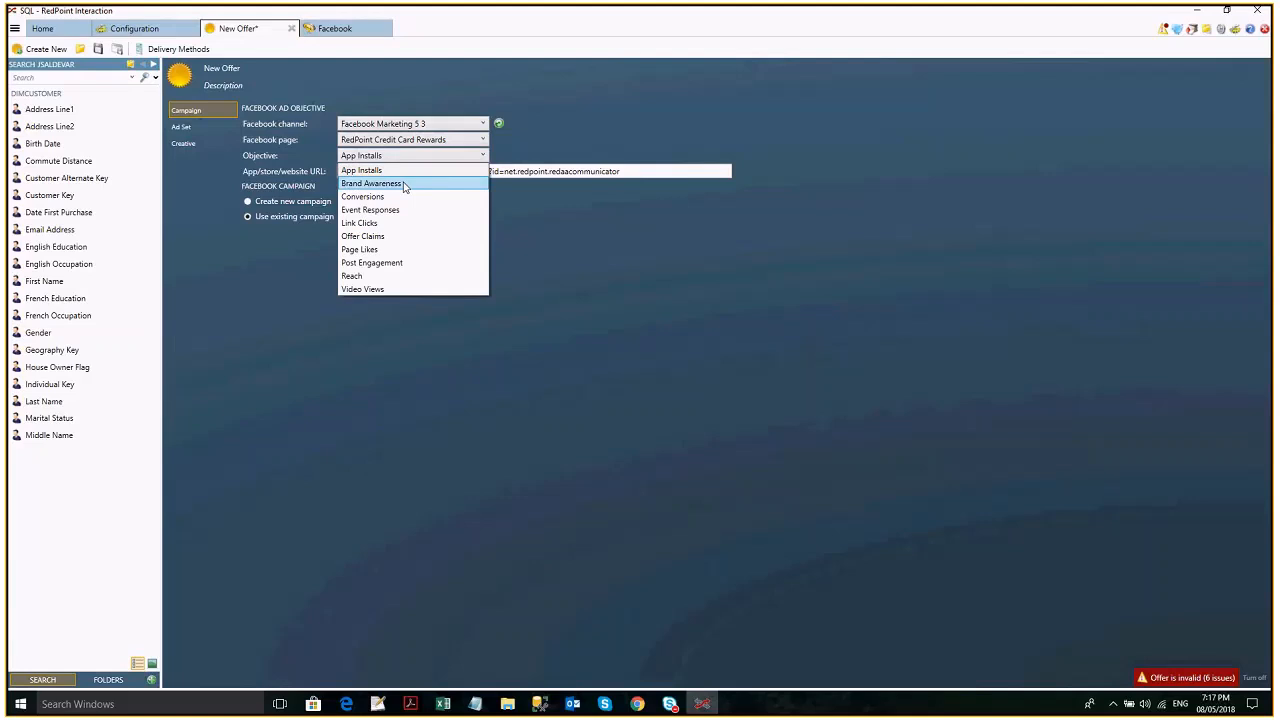
click(404, 185)
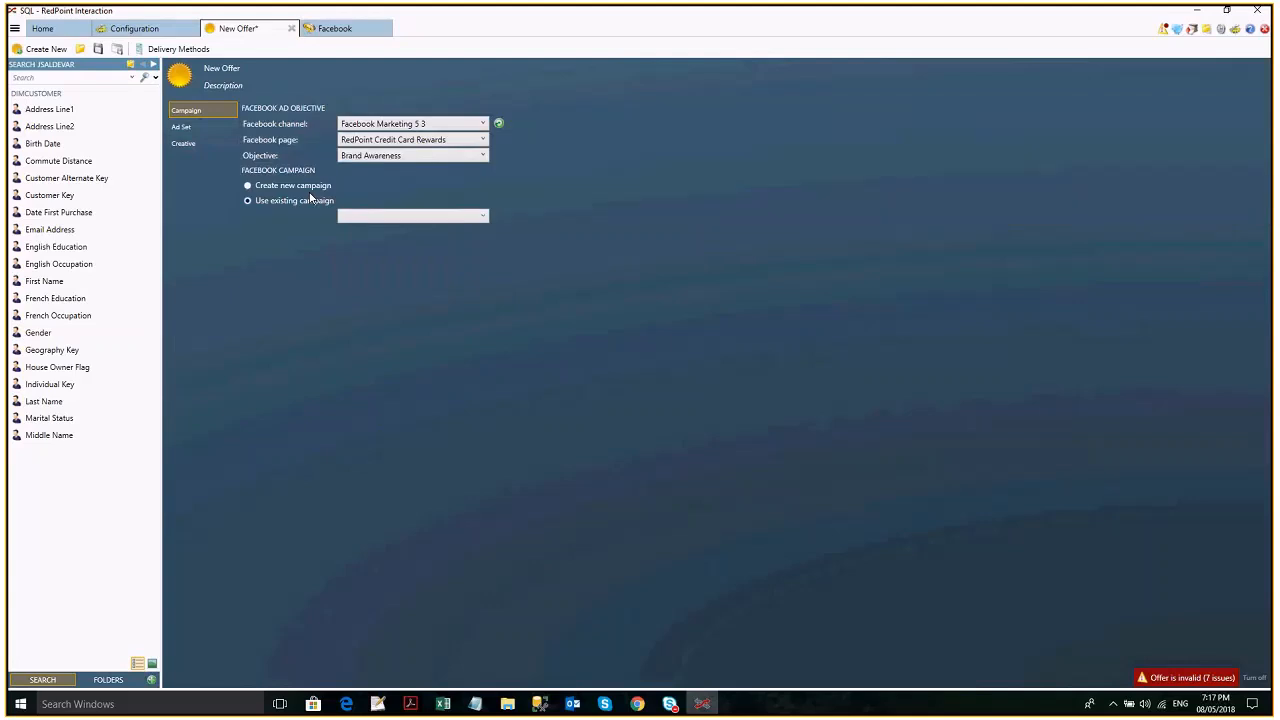
click(305, 187)
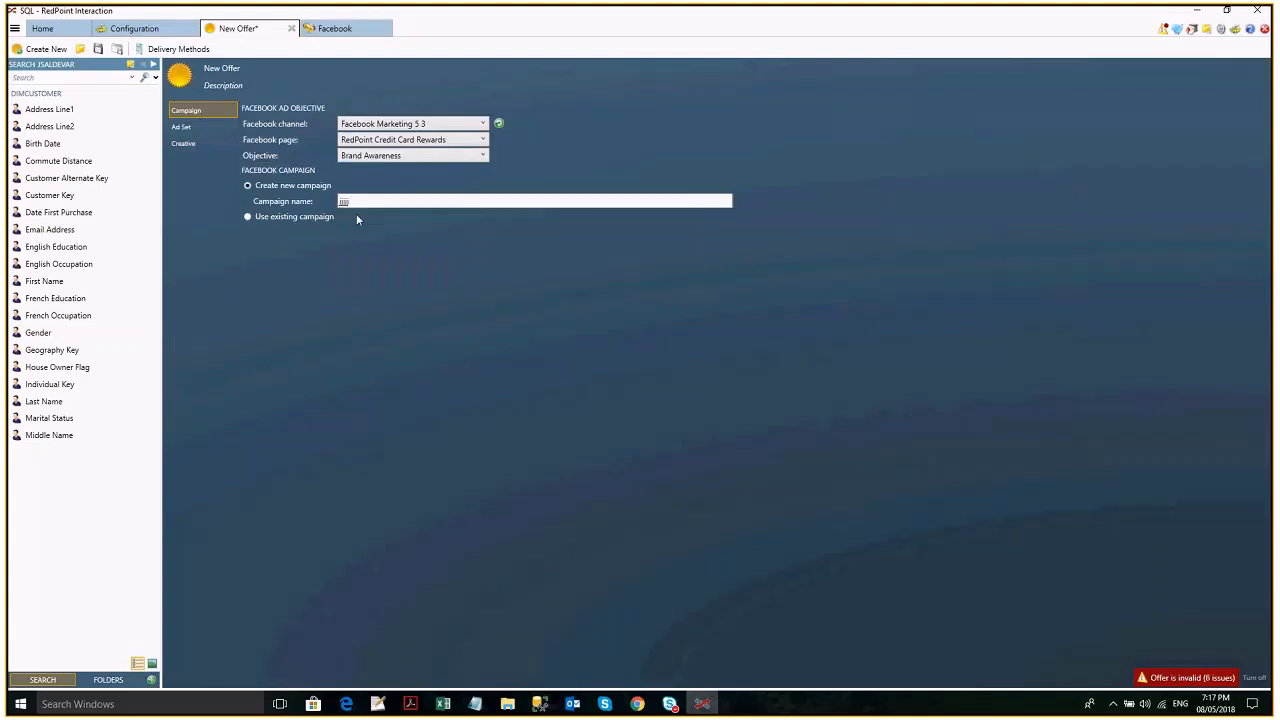
click(178, 128)
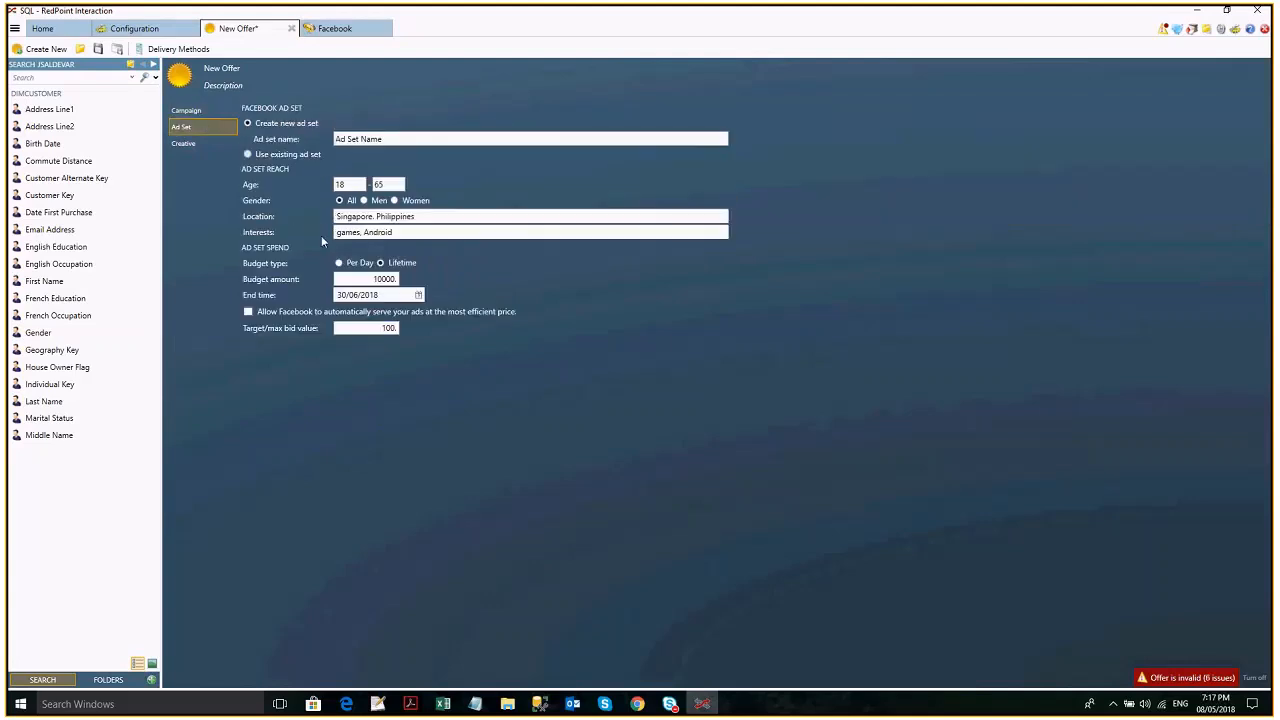
- Change the offer's objective to Conversions with View Content as the custom event type, and check the ad set settings
click(187, 111)
click(443, 157)
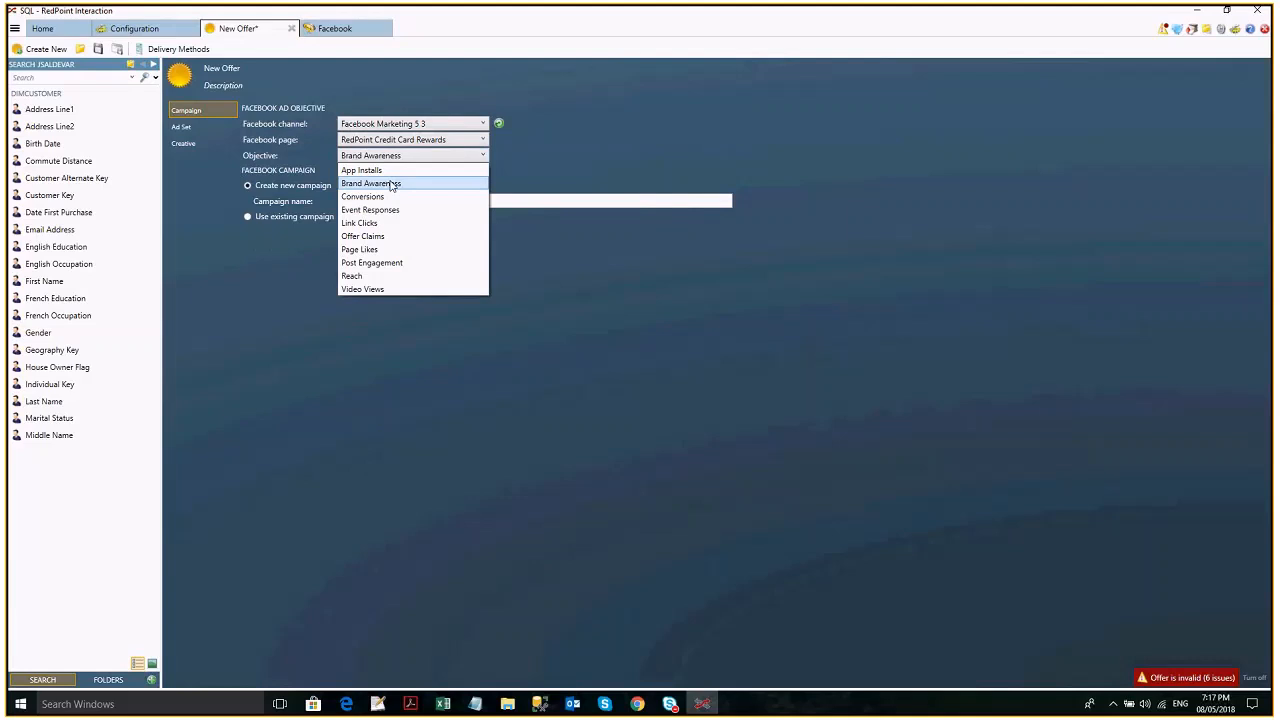
click(391, 184)
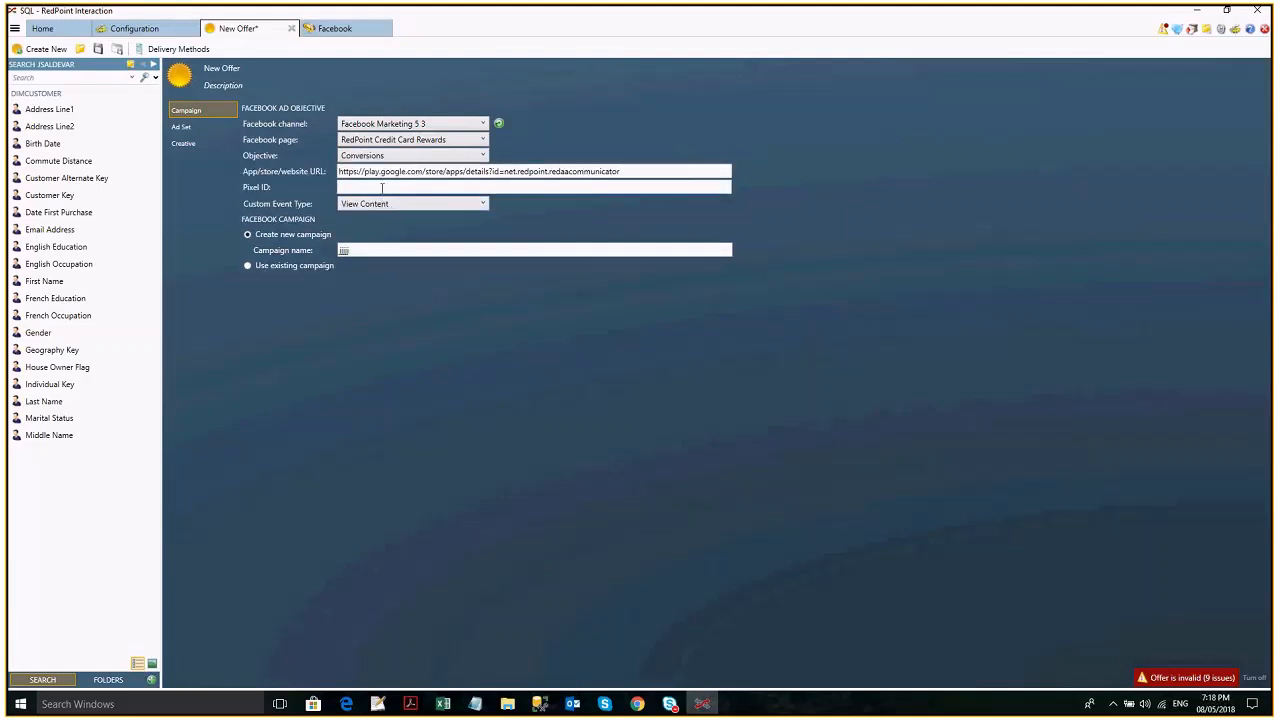
click(378, 206)
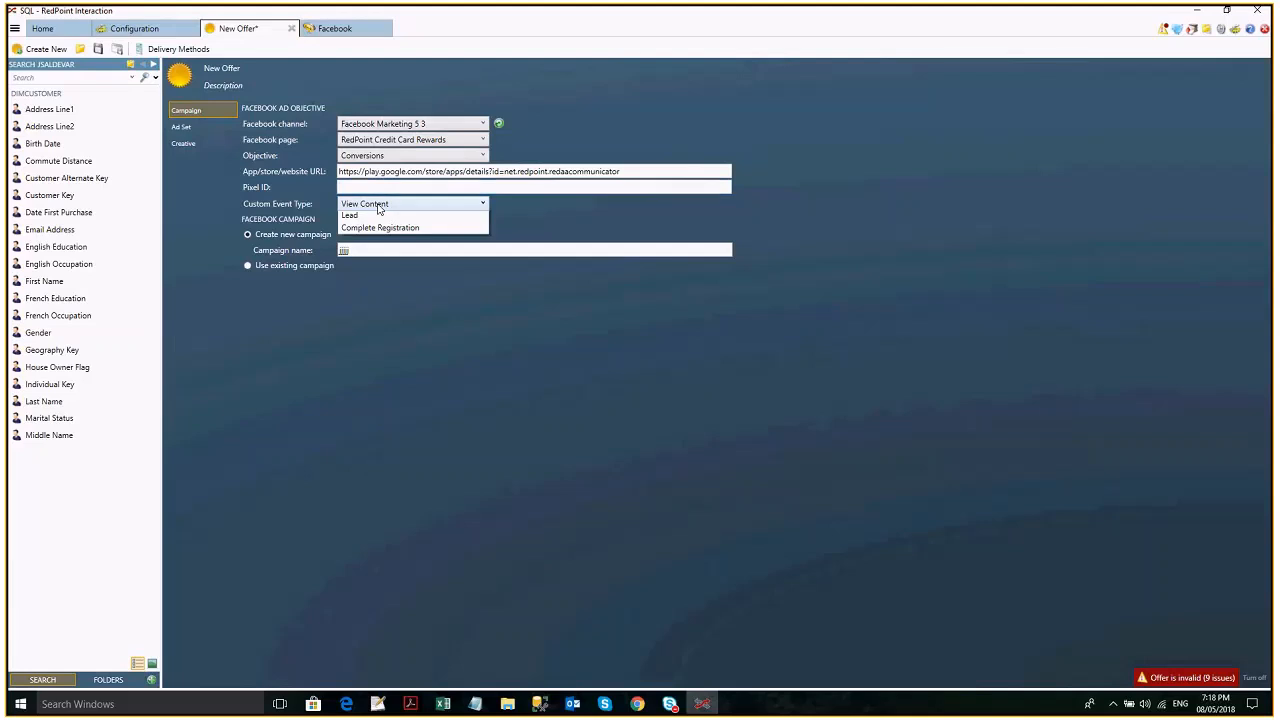
click(379, 208)
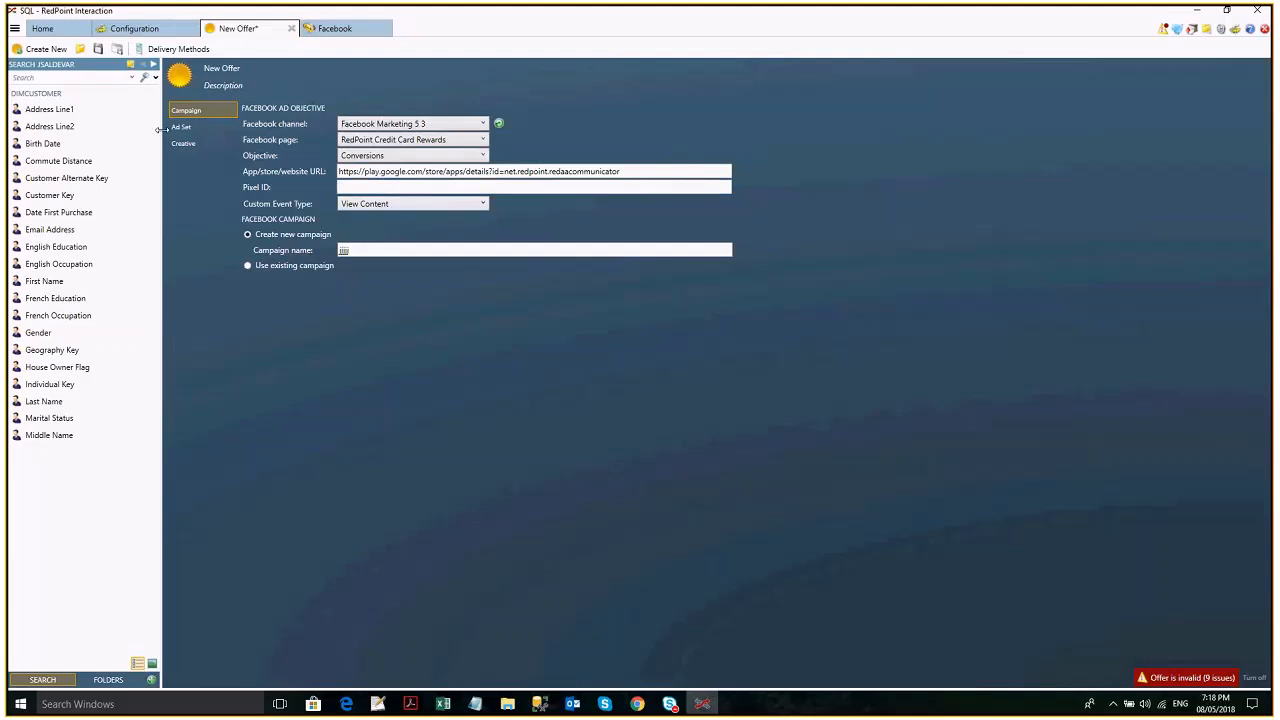
click(180, 127)
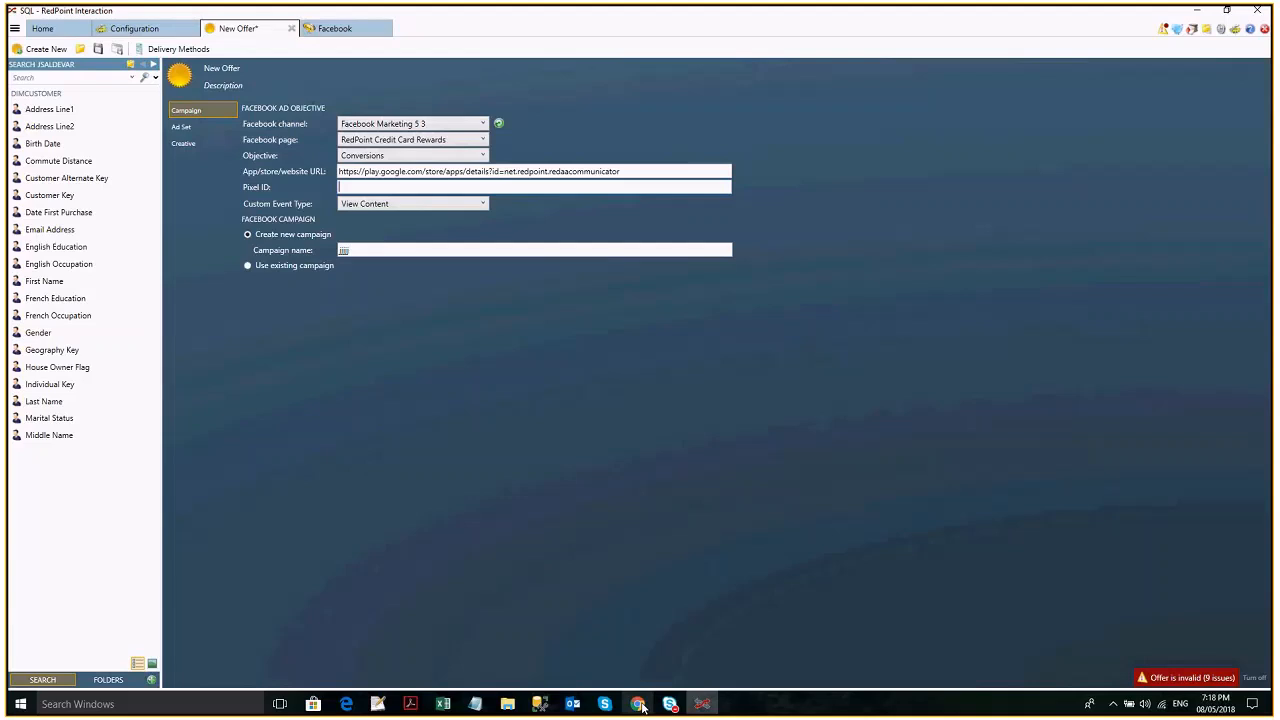
- Switch to Chrome and look through the ad accounts and pages in Facebook Business Settings for the pixel ID
click(640, 705)
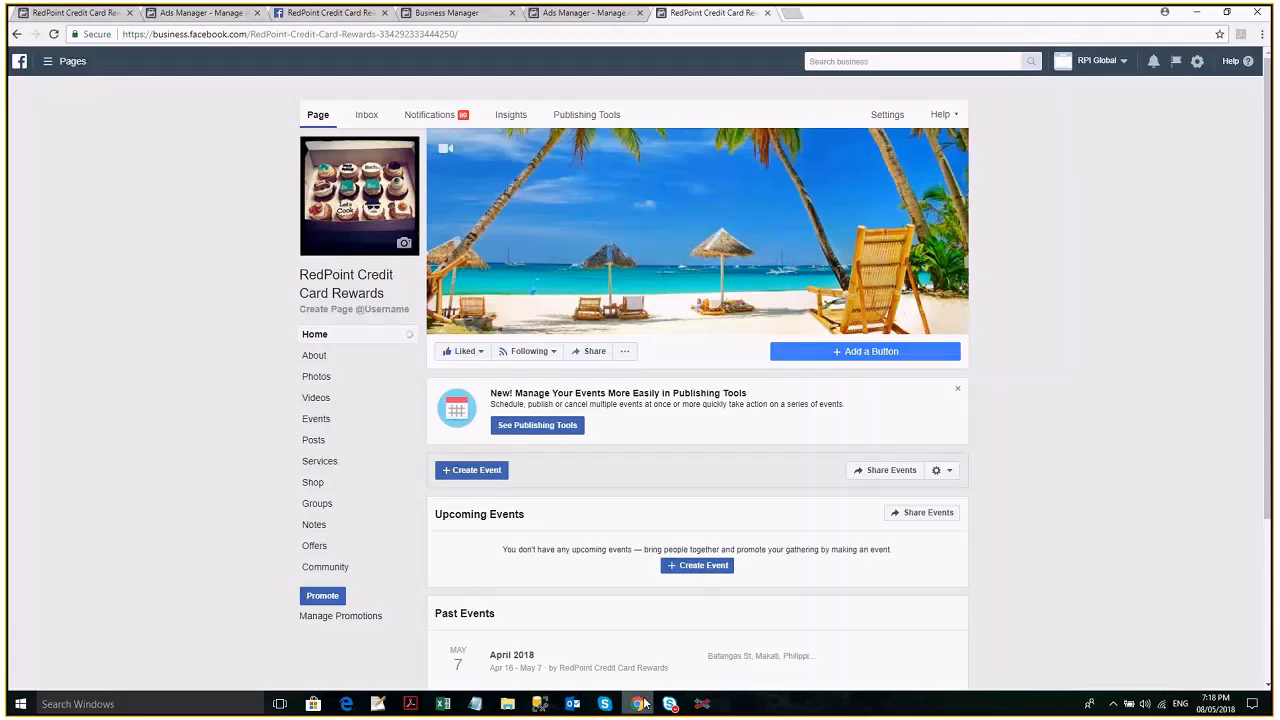
click(440, 12)
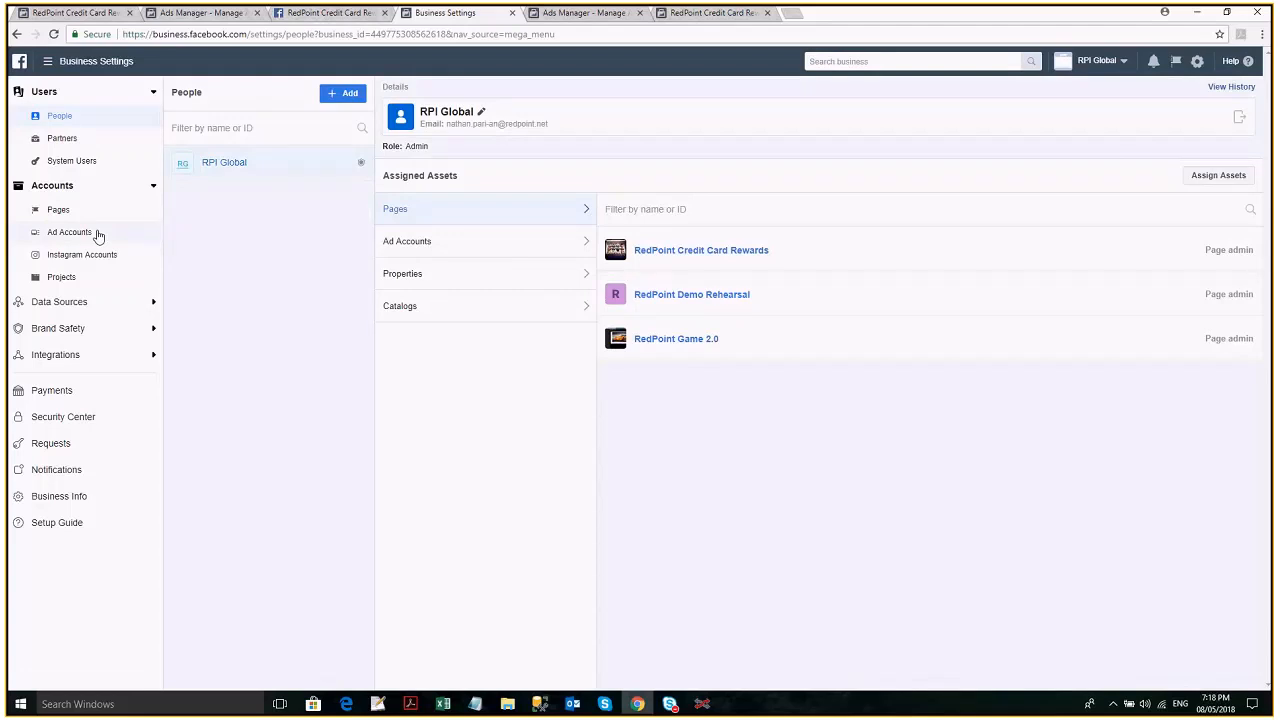
click(98, 234)
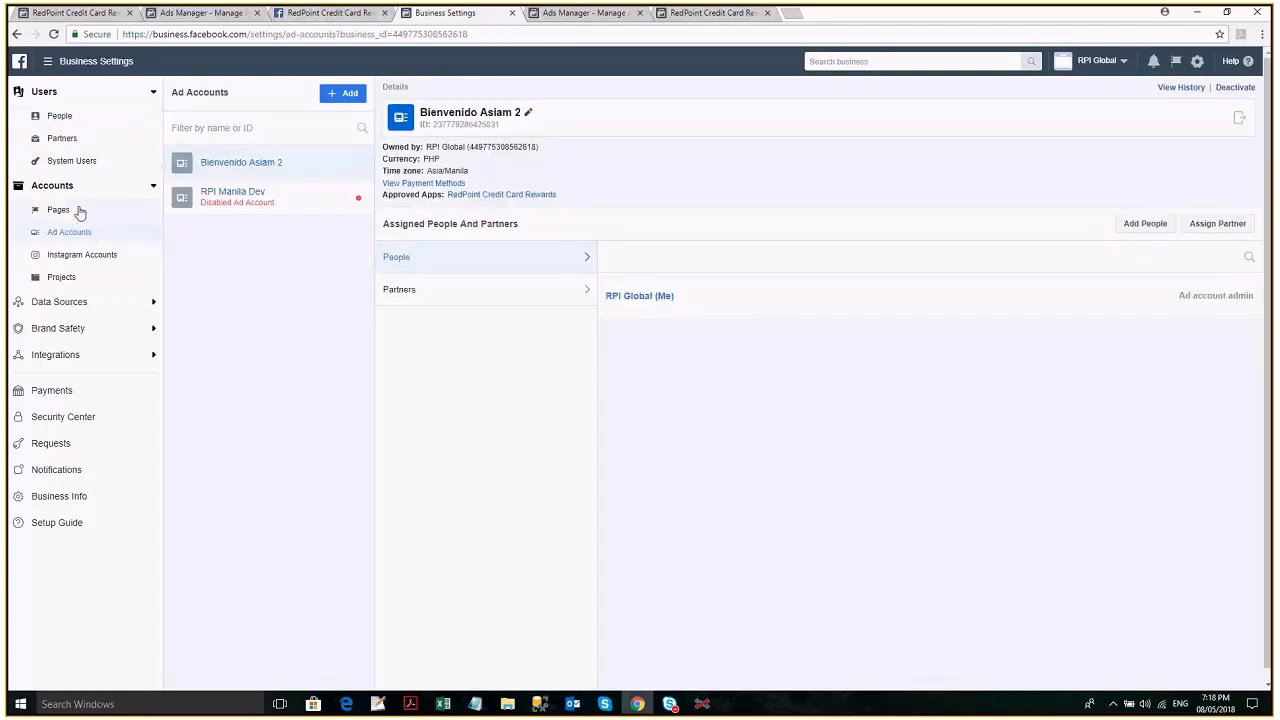
click(80, 212)
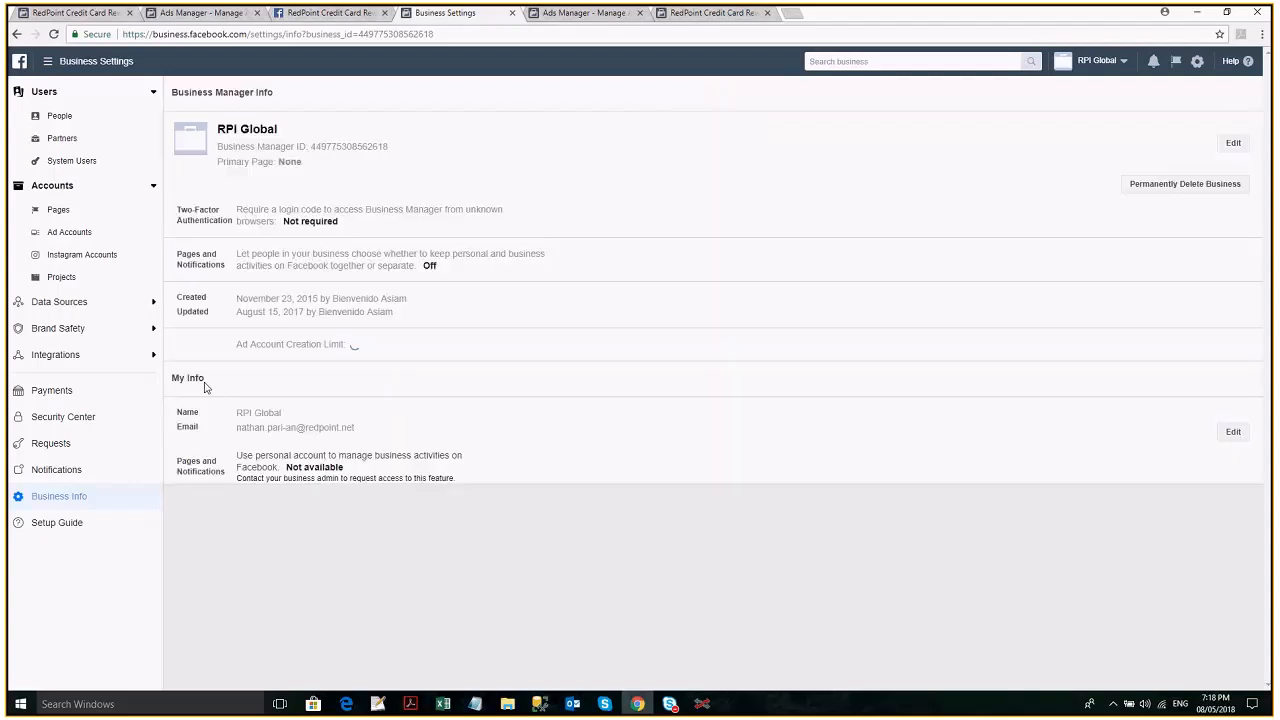
- Search the business for "pixel id", and check the system users, pages, Instagram accounts, ad accounts and business info sections for it
click(878, 62)
text(pixel id)
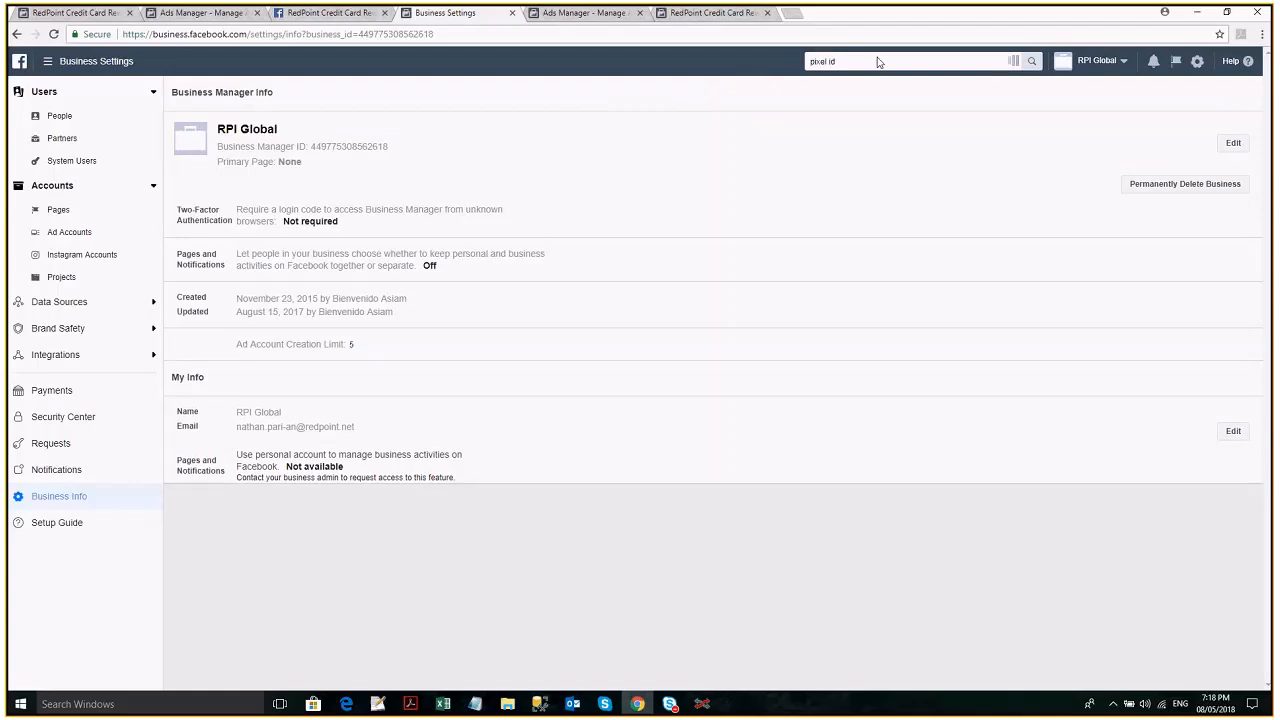
click(489, 440)
click(76, 162)
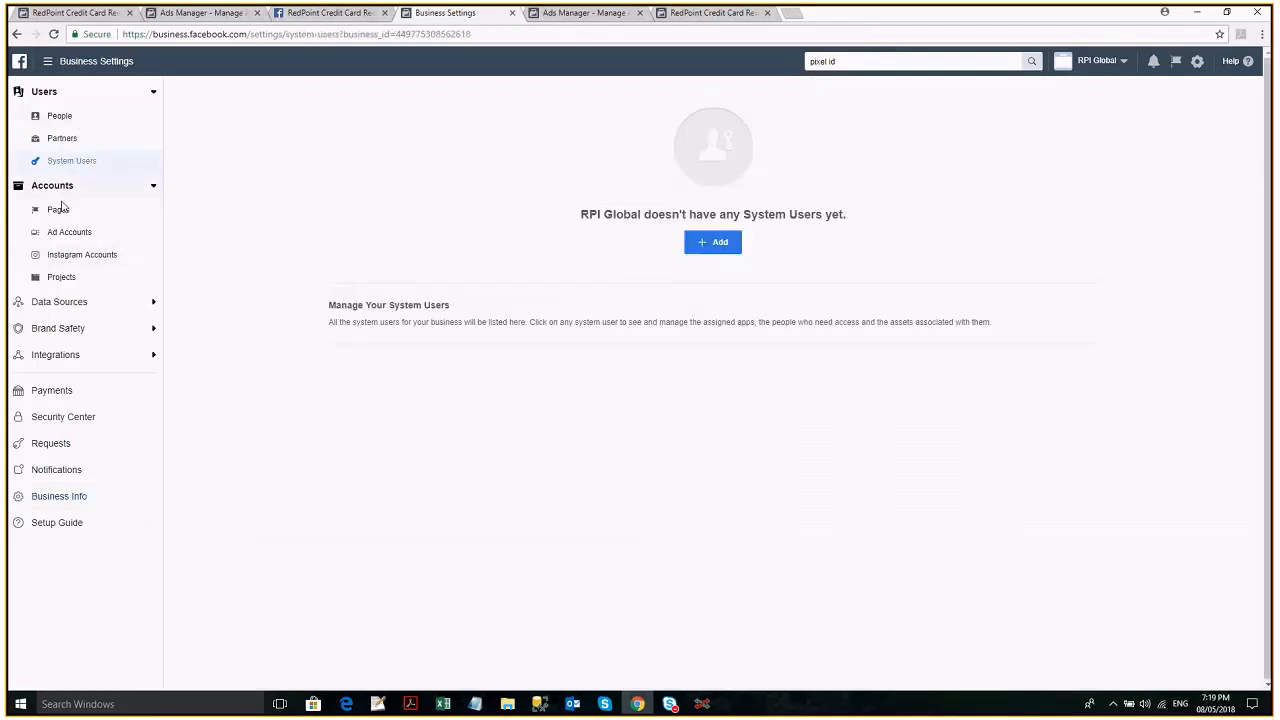
click(57, 209)
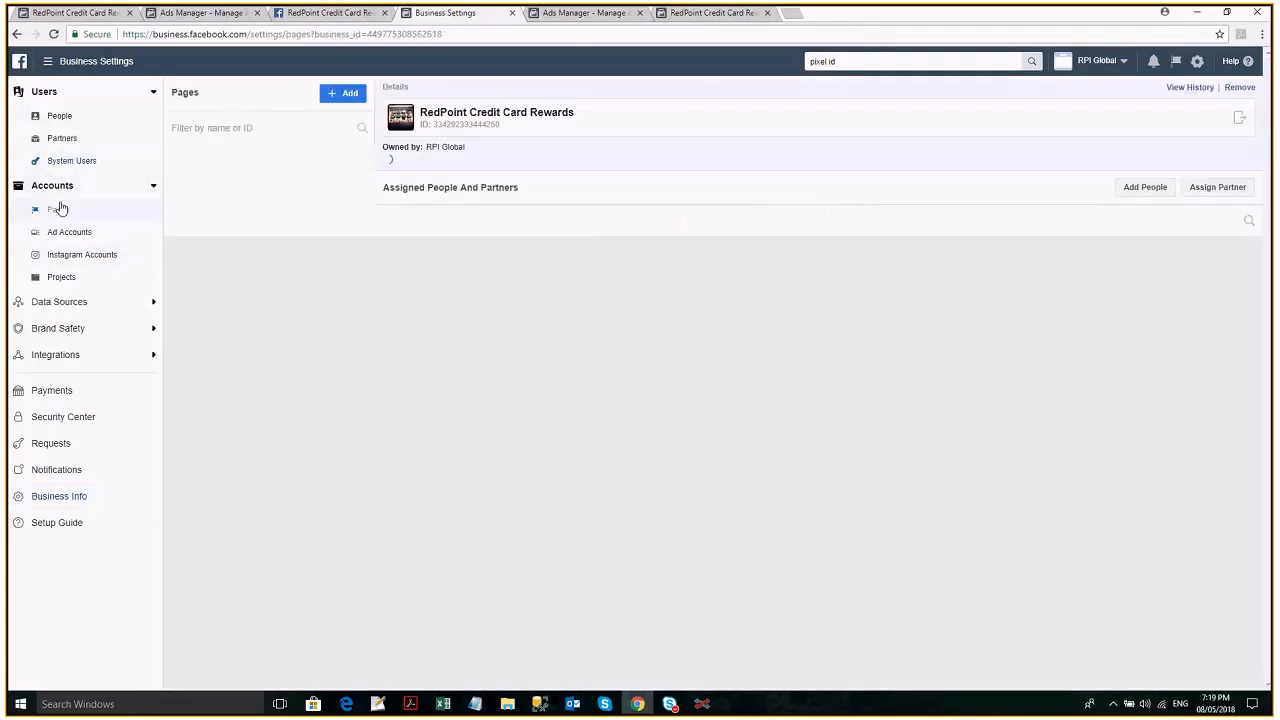
click(72, 255)
click(67, 234)
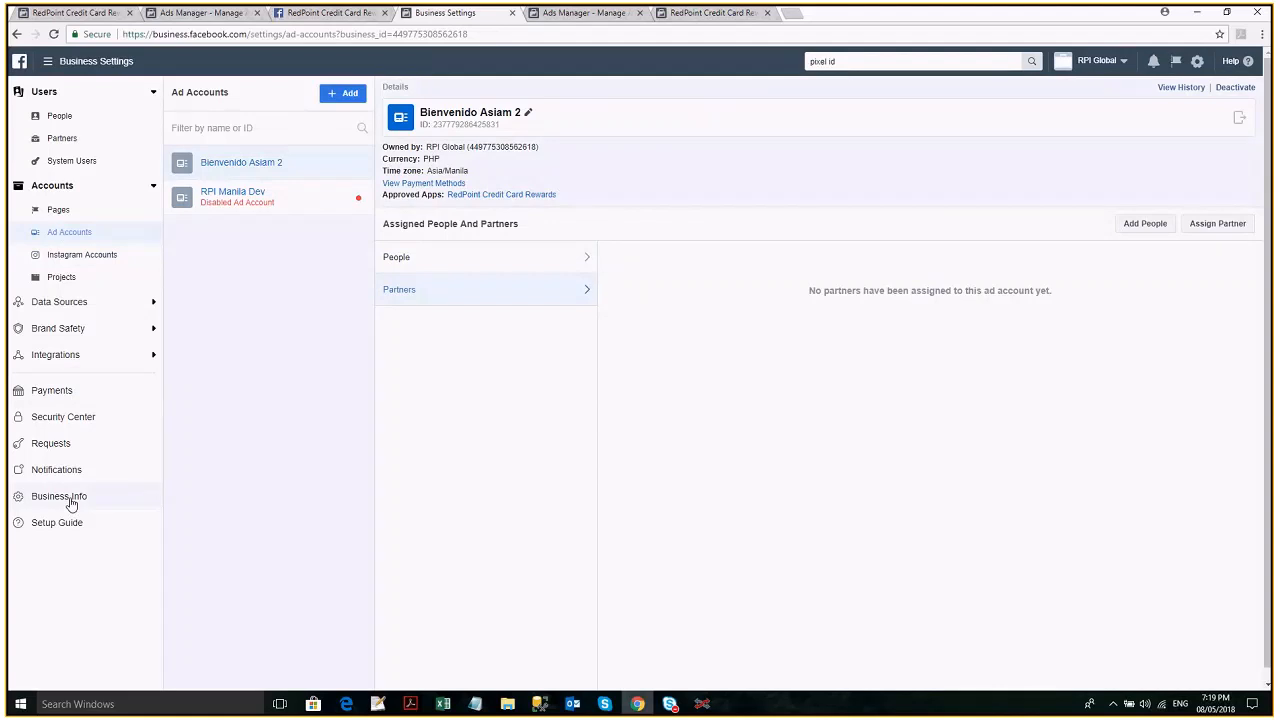
click(71, 502)
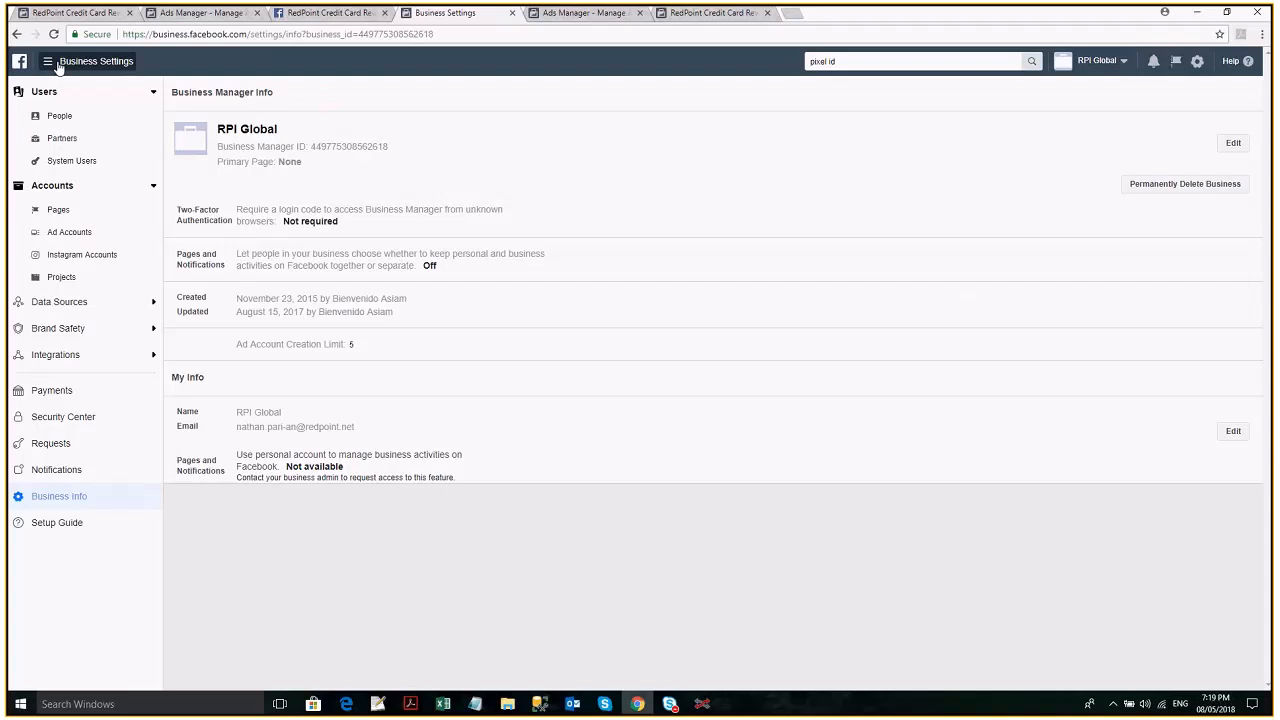
- Go through Ads Manager and Business Settings to the Facebook Pixels page of Events Manager to get the pixel ID
click(58, 62)
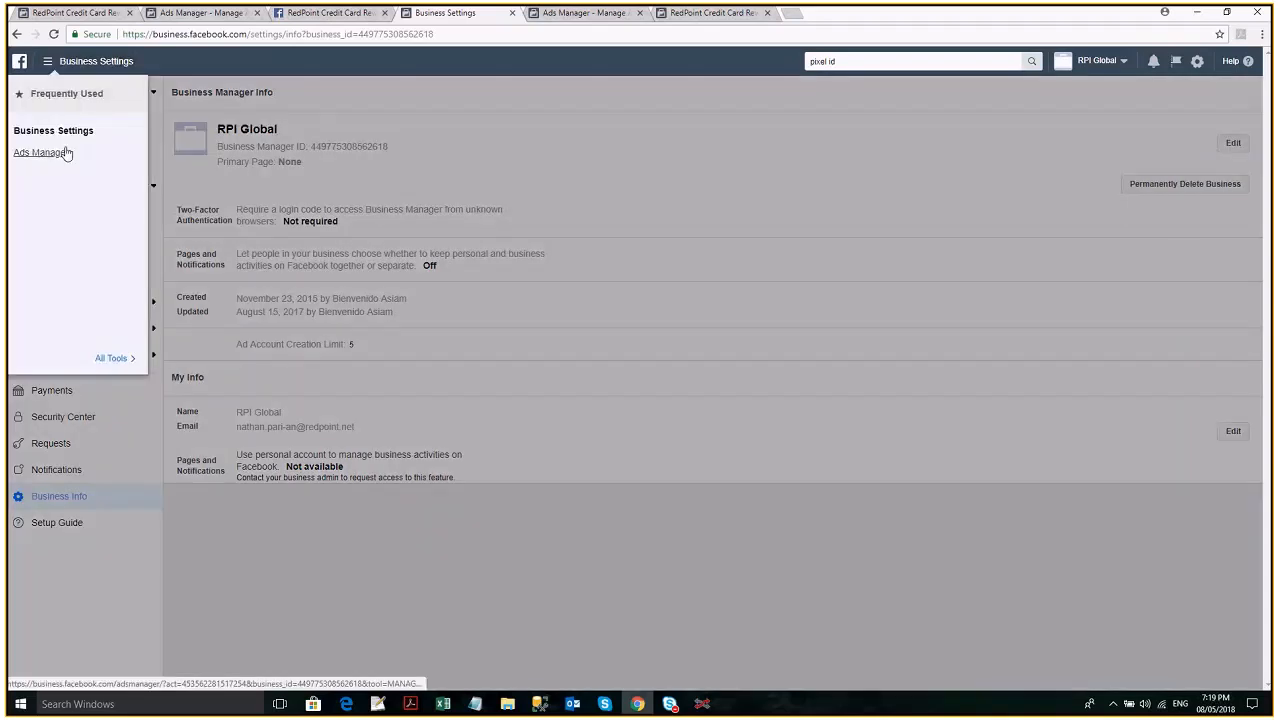
click(65, 152)
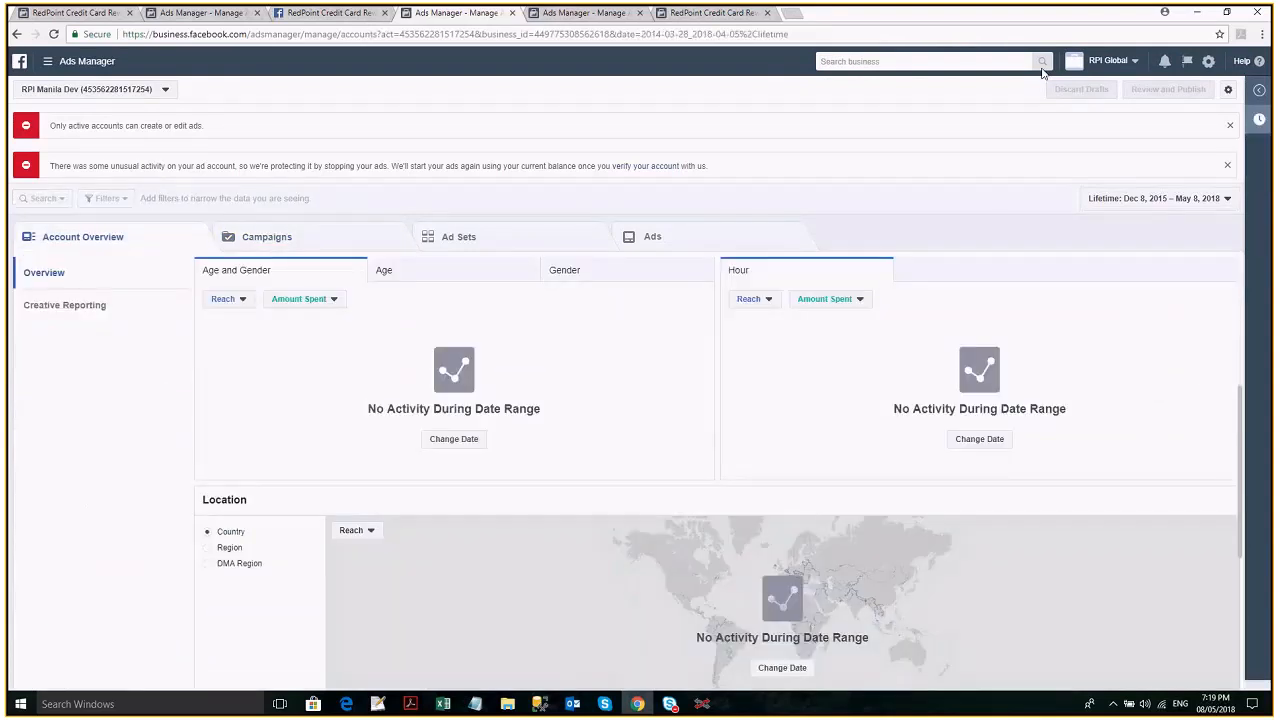
click(65, 69)
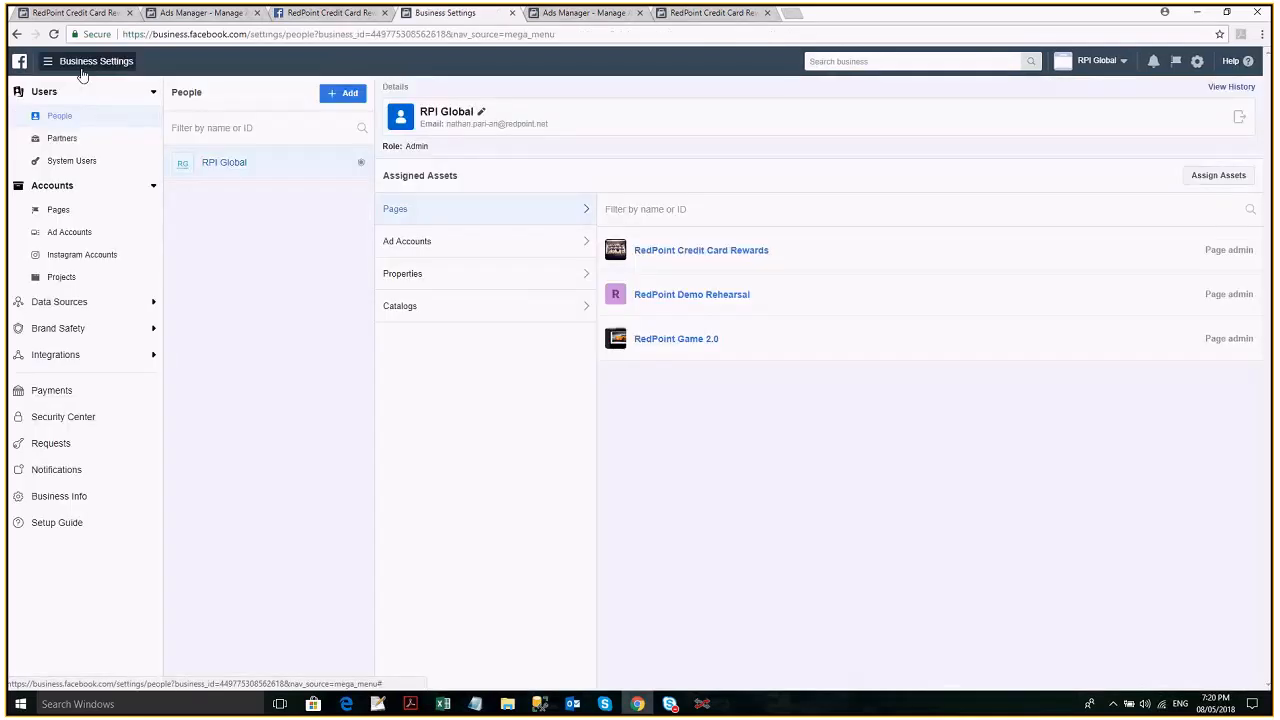
click(102, 62)
click(470, 219)
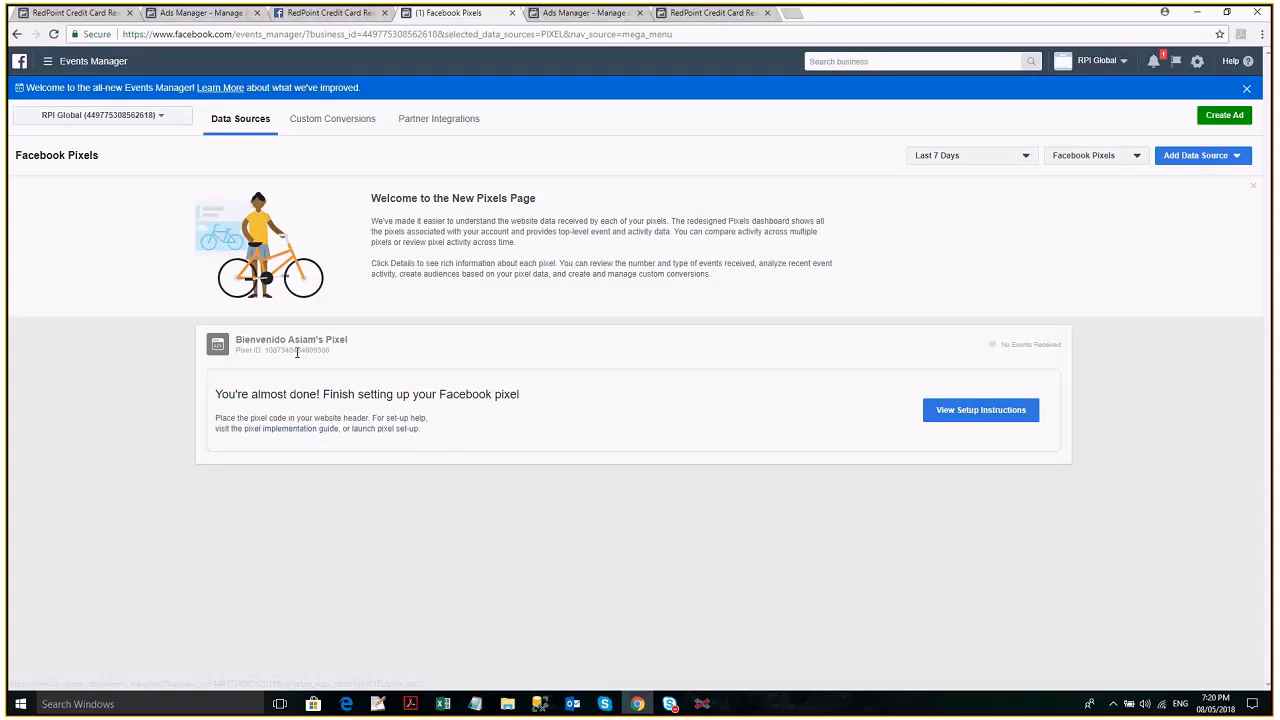
- Back in RedPoint Interaction, fill in the offer's pixel ID with Search as the custom event type, and check the ad set
key(alt+Tab)
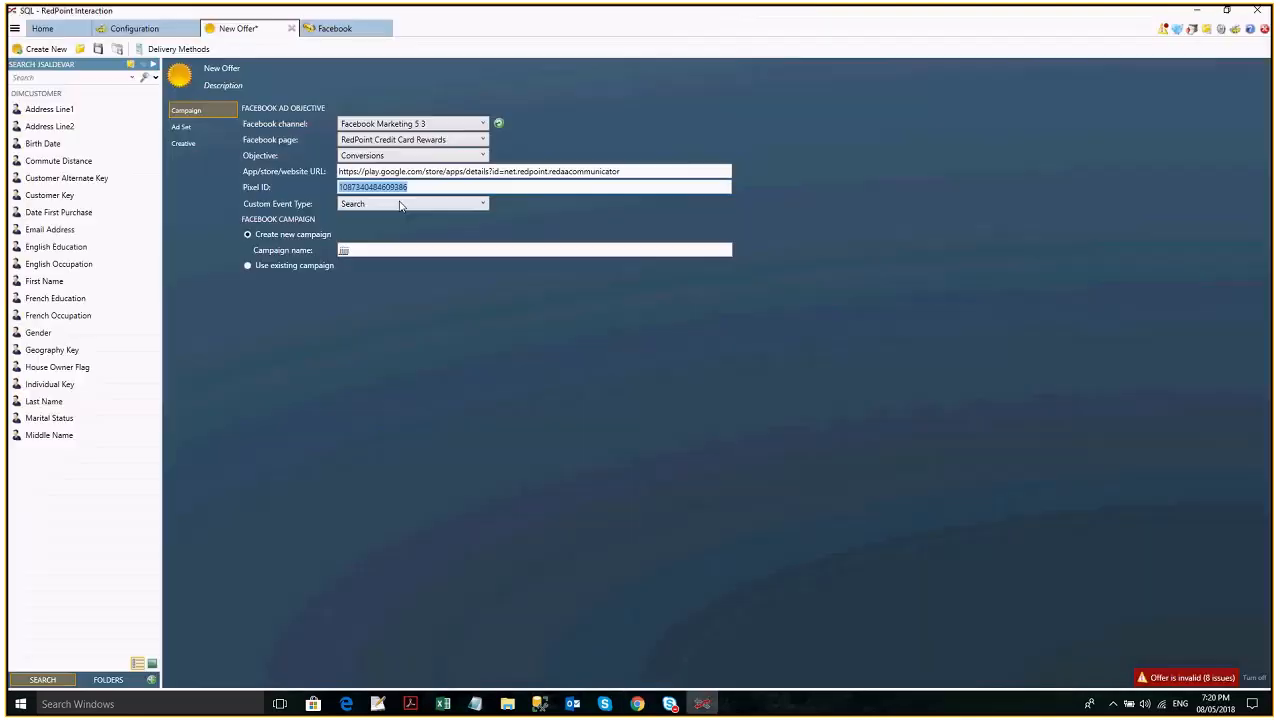
click(401, 205)
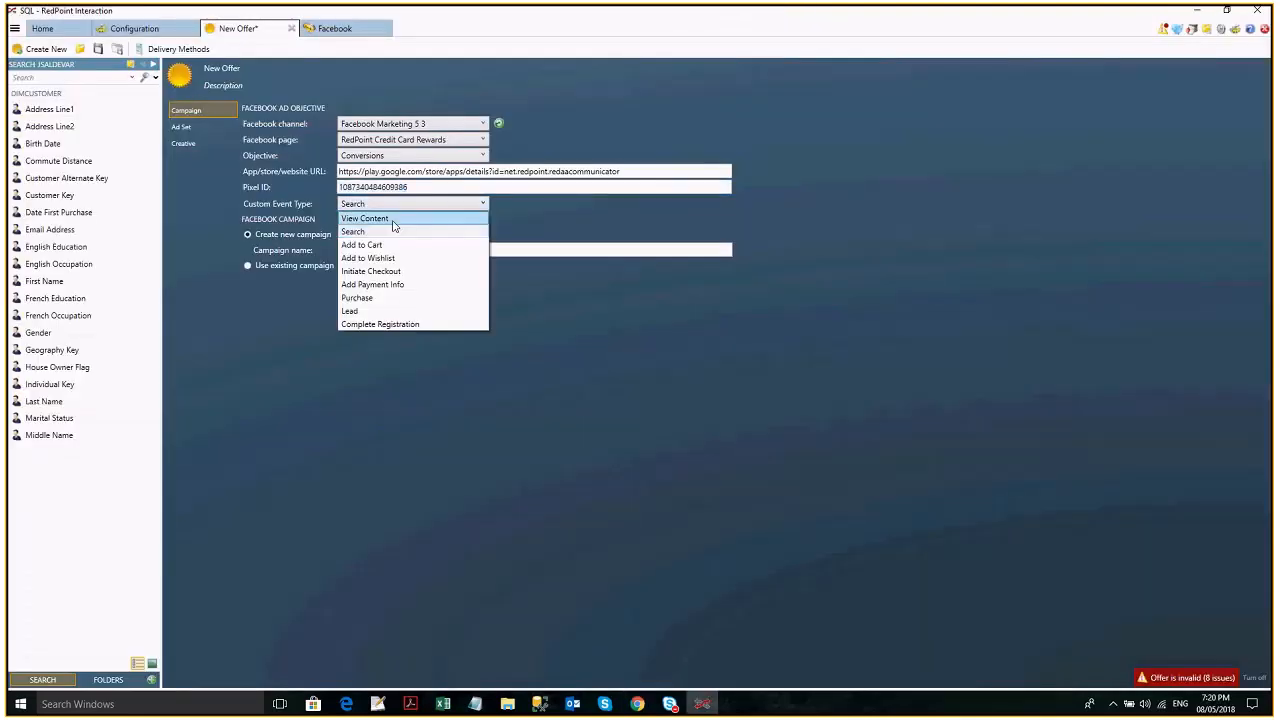
click(613, 248)
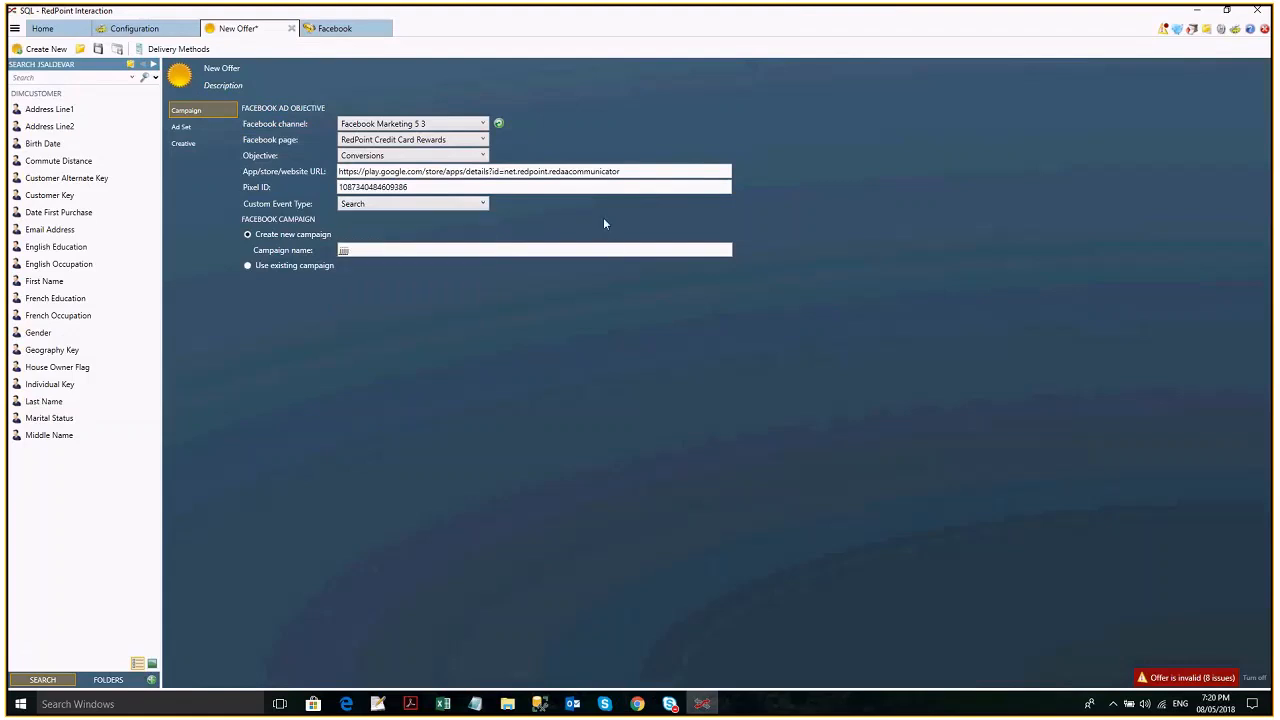
click(195, 126)
click(186, 110)
- Change the offer's objective to Event Responses and check the ad set settings
click(390, 156)
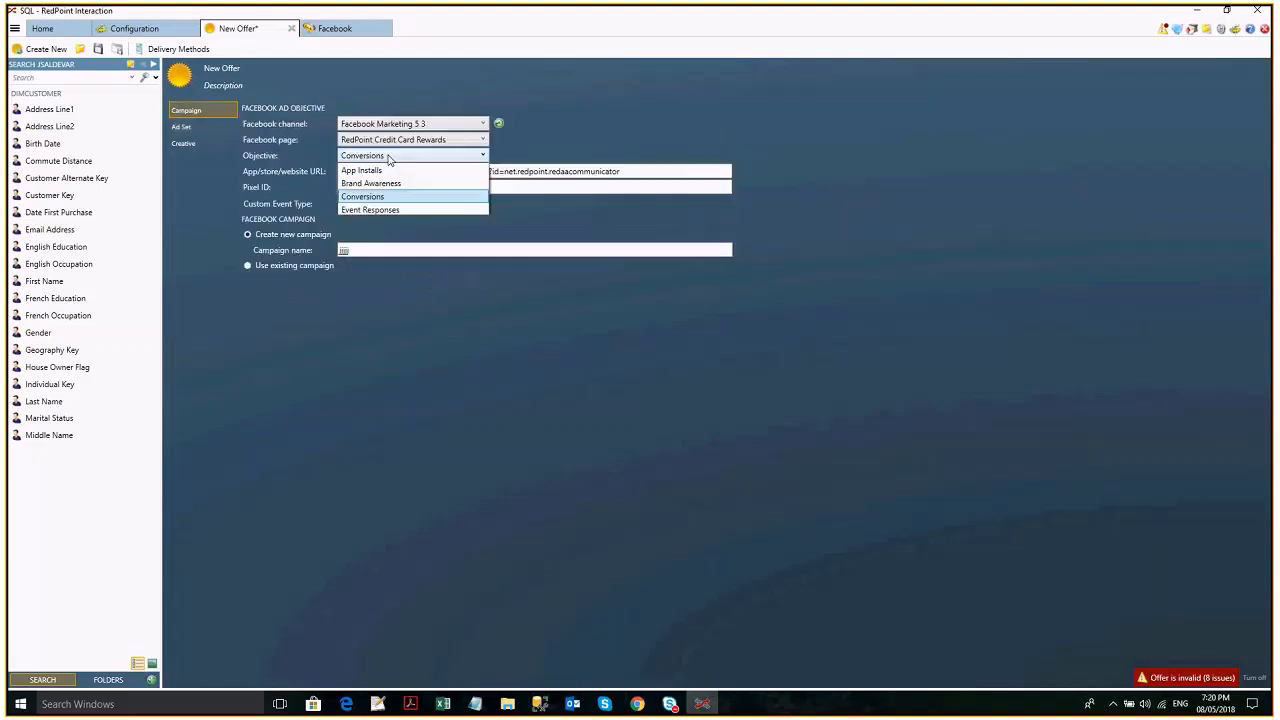
click(392, 211)
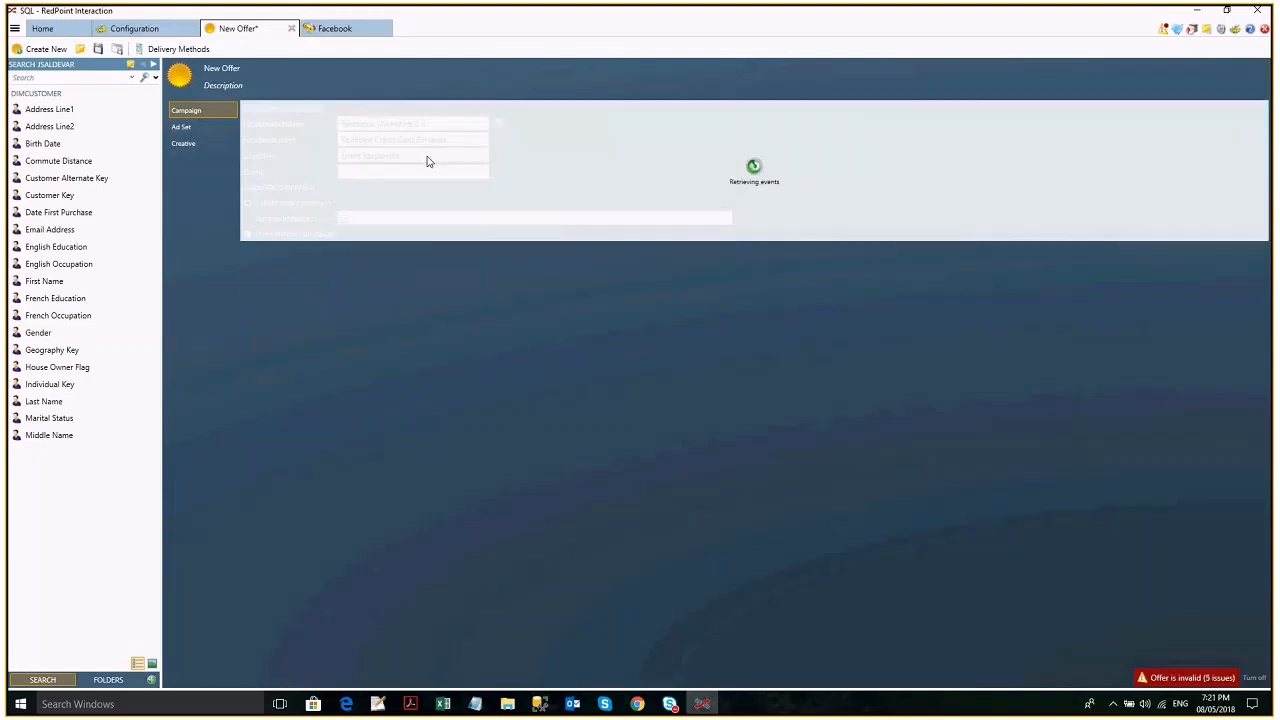
click(192, 121)
click(190, 113)
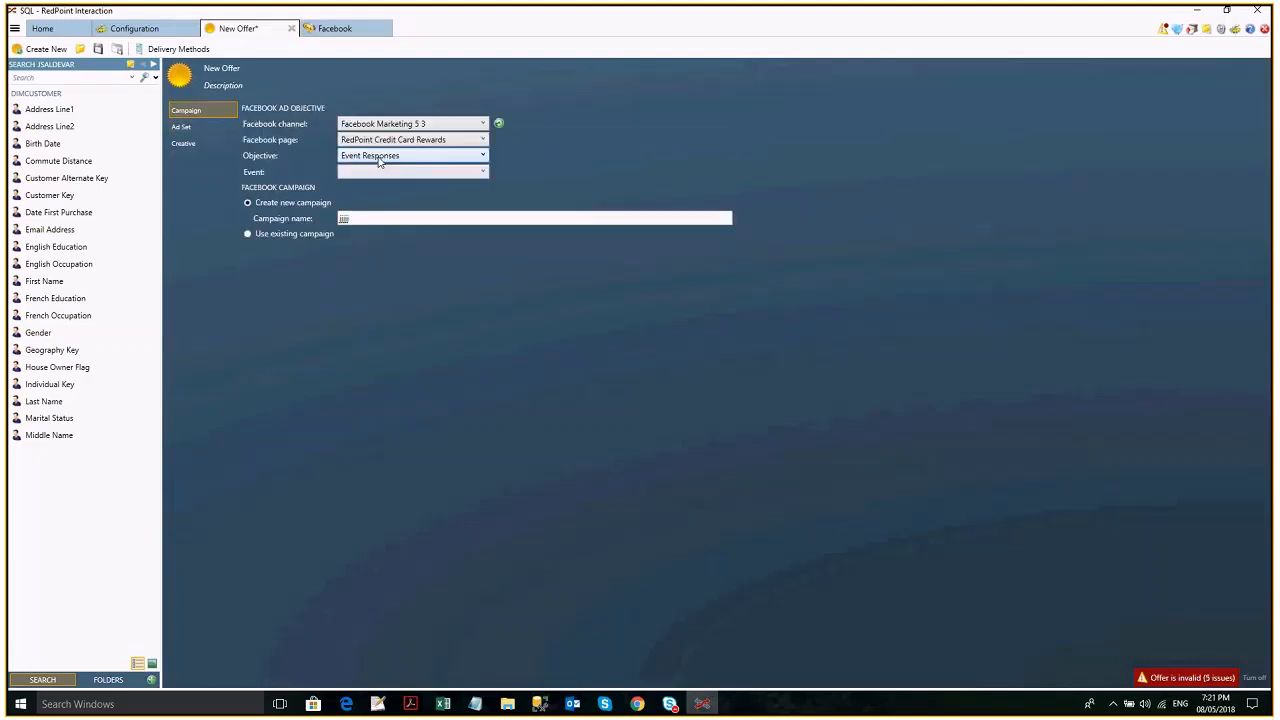
- Change the offer's objective to Link Clicks and check which ad set options it offers
click(379, 159)
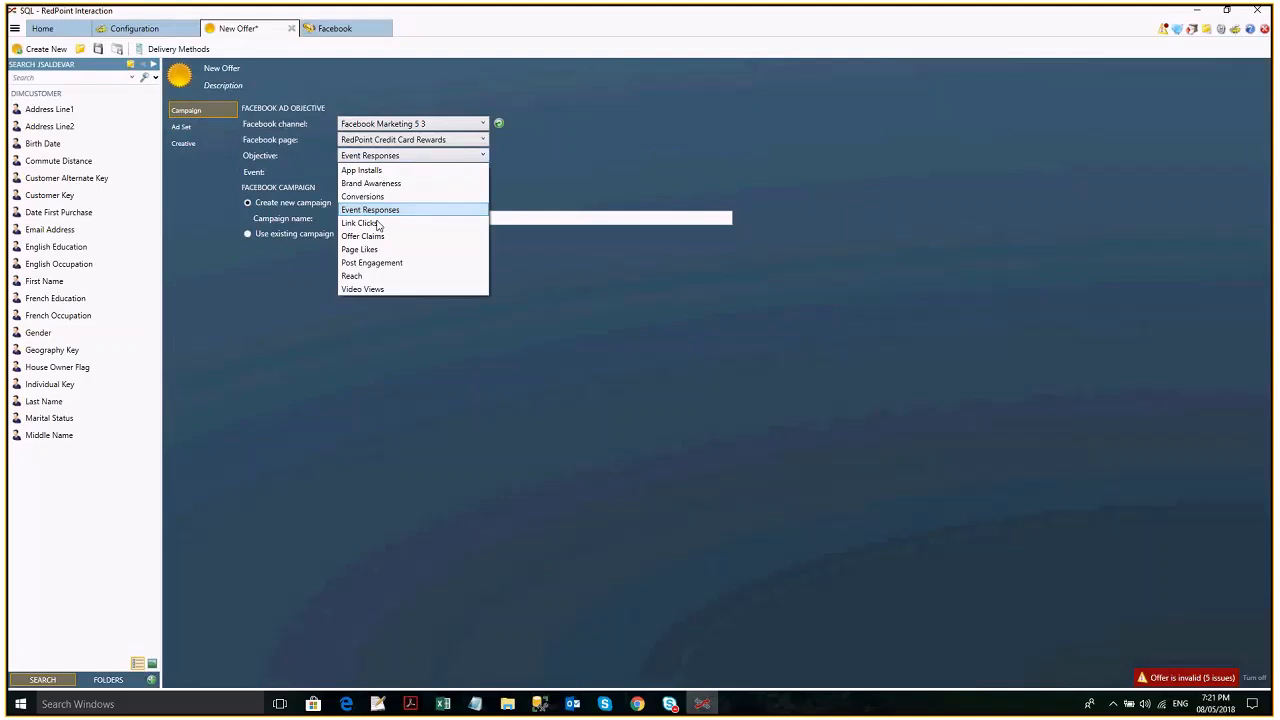
click(378, 223)
click(181, 126)
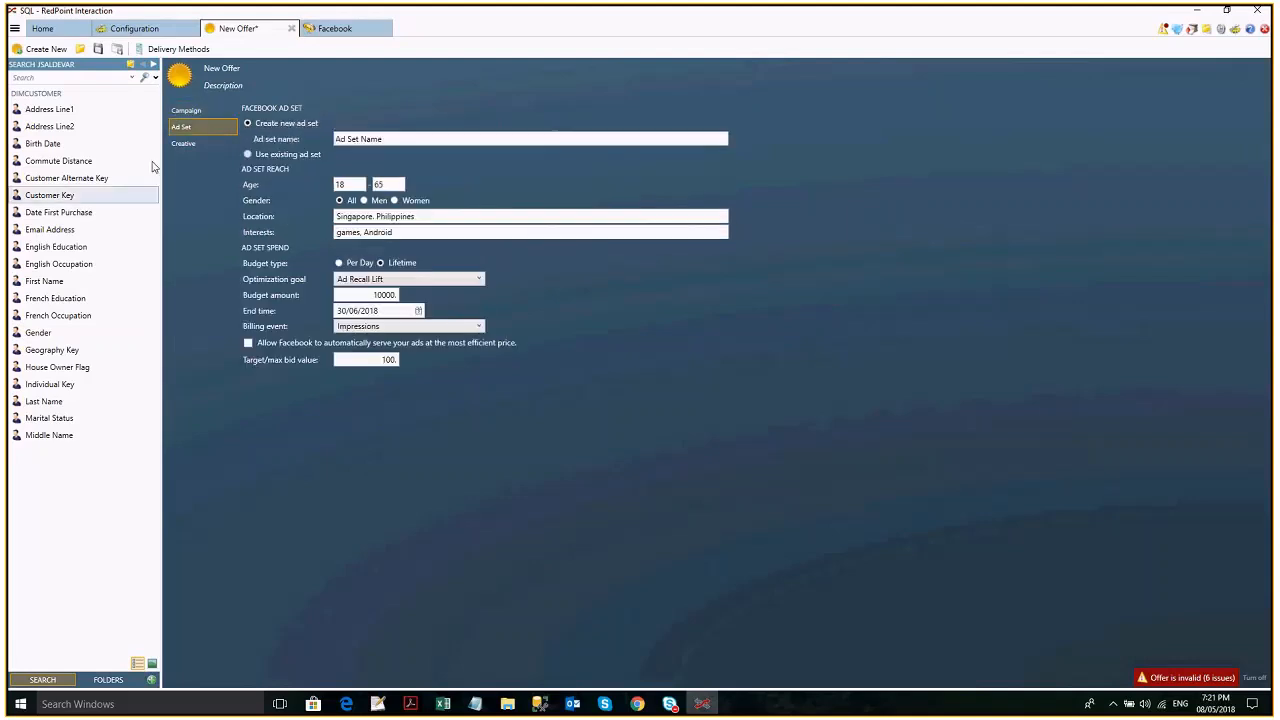
click(189, 111)
- Change the offer's objective to Offer Claims, view the selectable offers, and switch to the open Facebook item
click(407, 158)
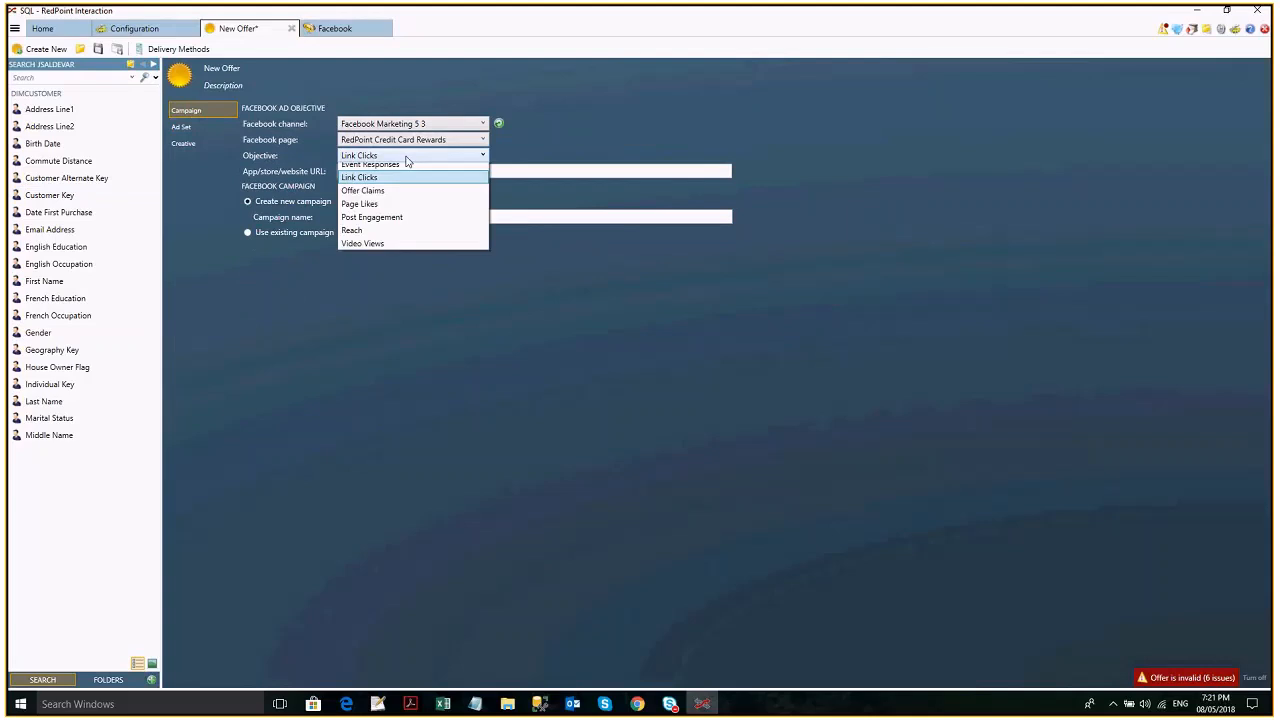
click(387, 238)
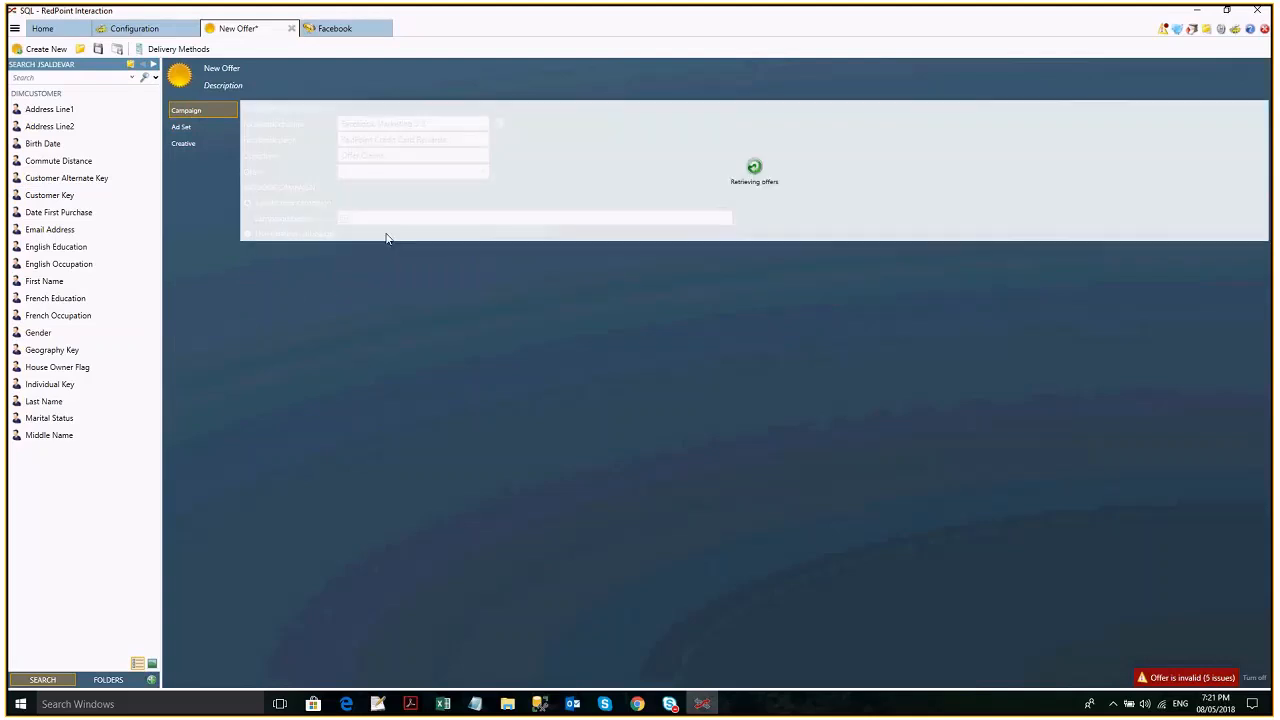
click(386, 175)
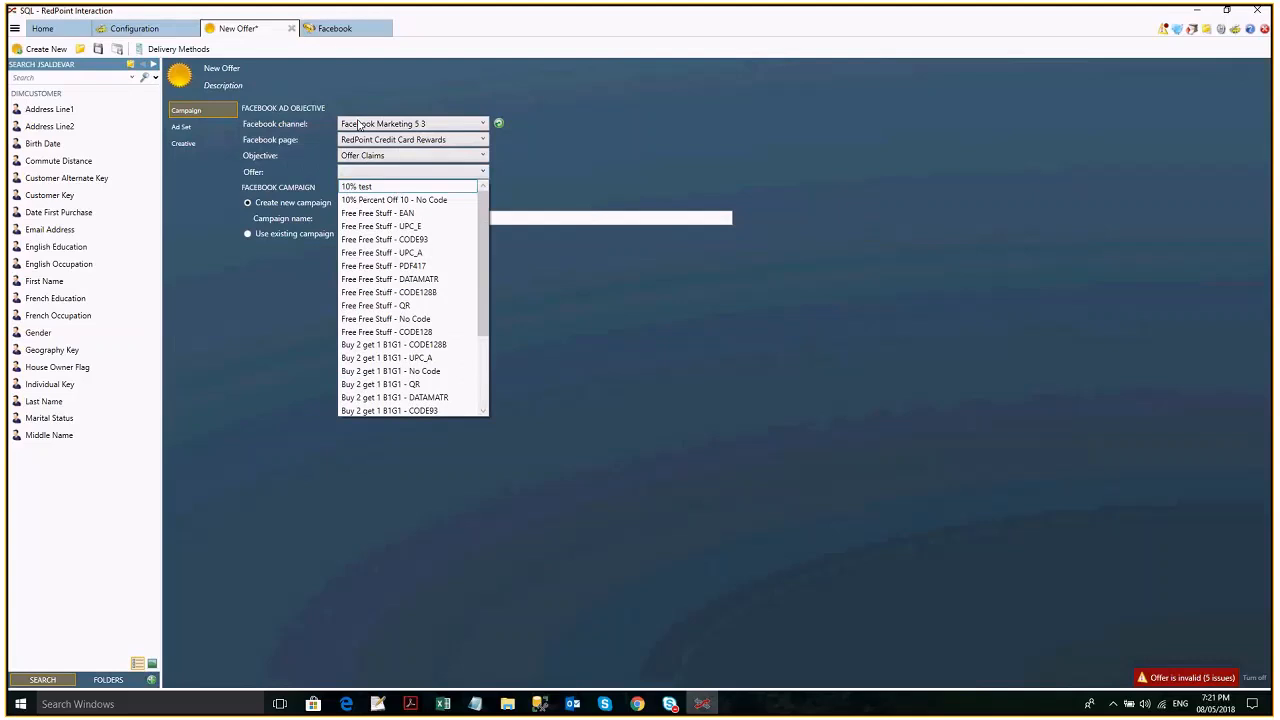
click(341, 33)
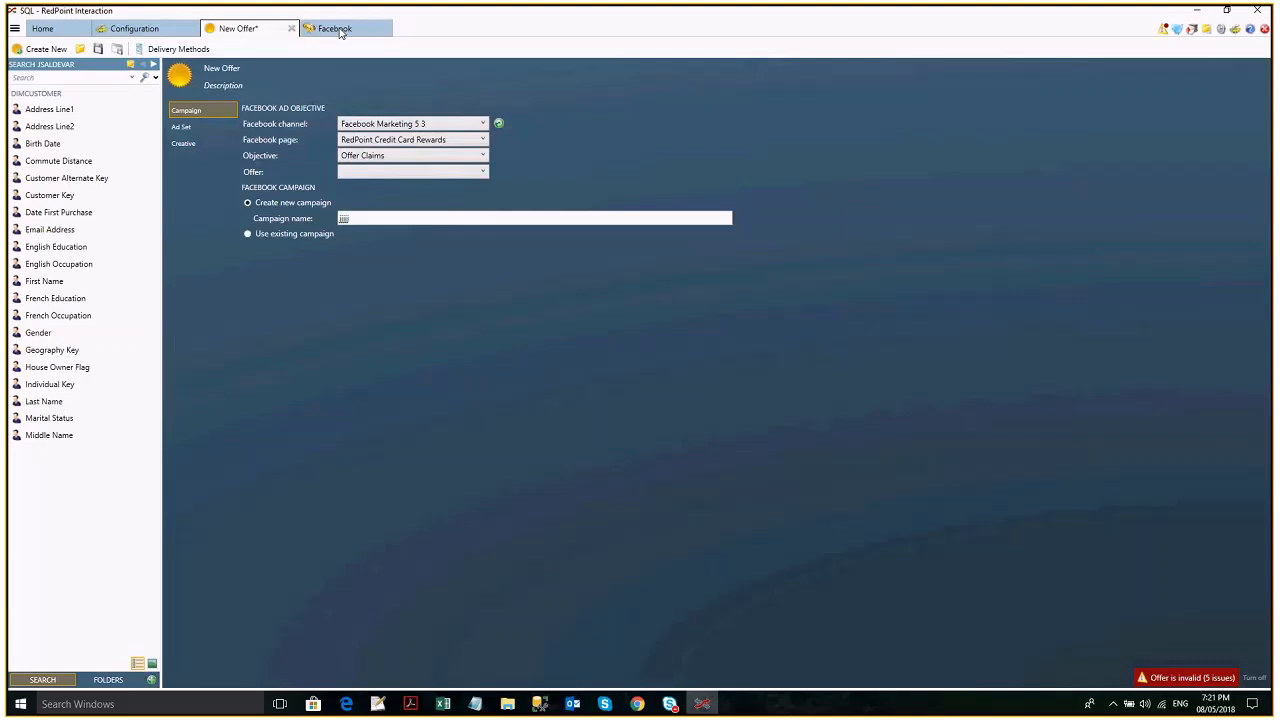
click(338, 29)
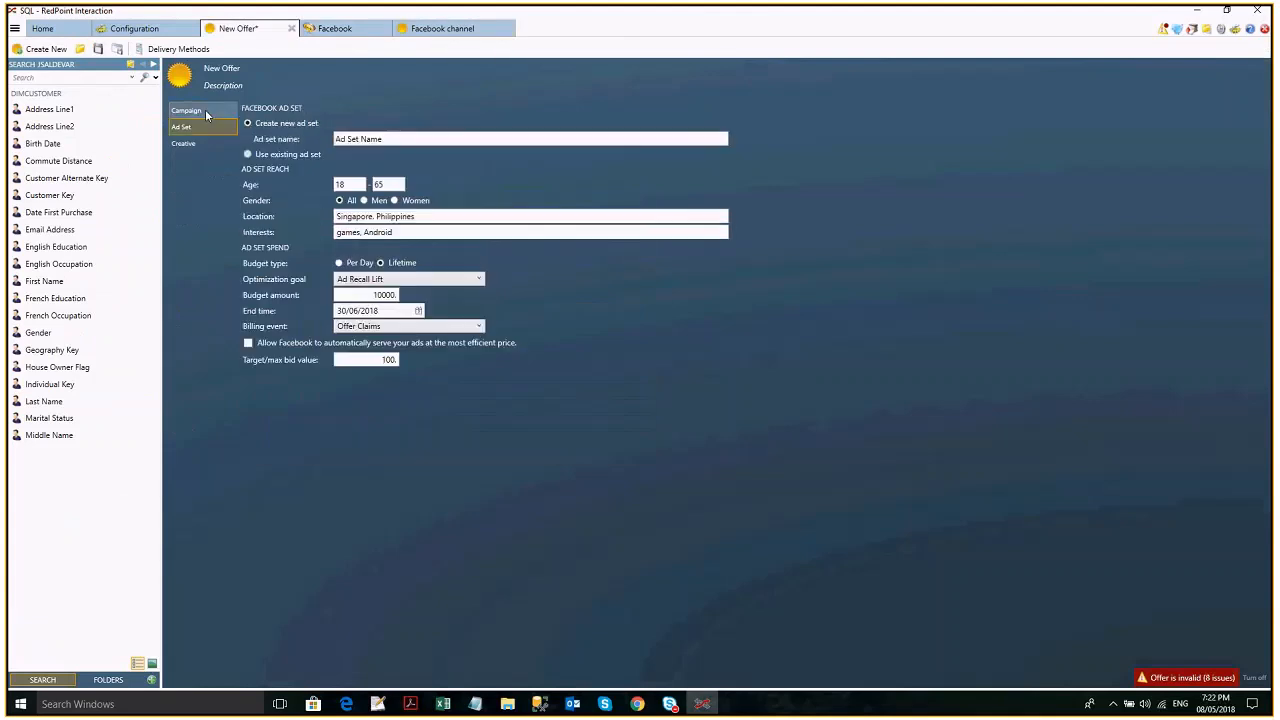
- Set the offer's objective to Post Engagement with the page post Test, and check the ad set settings
click(207, 114)
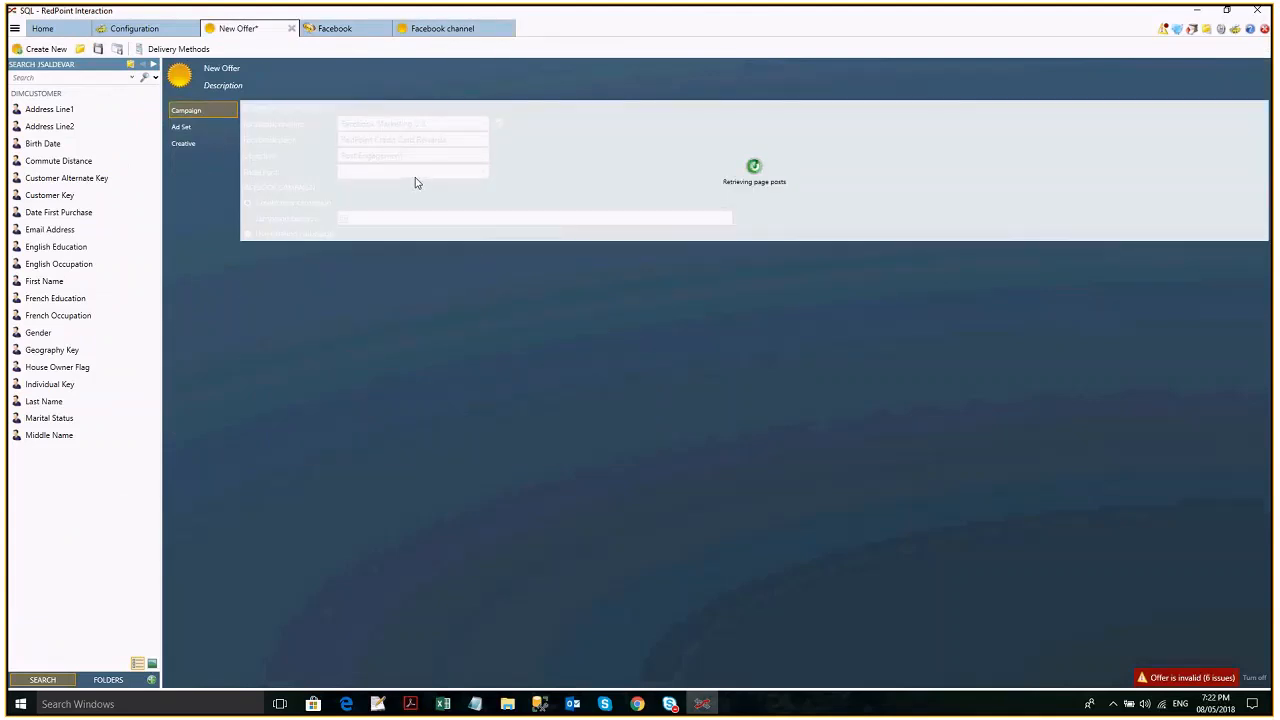
click(409, 174)
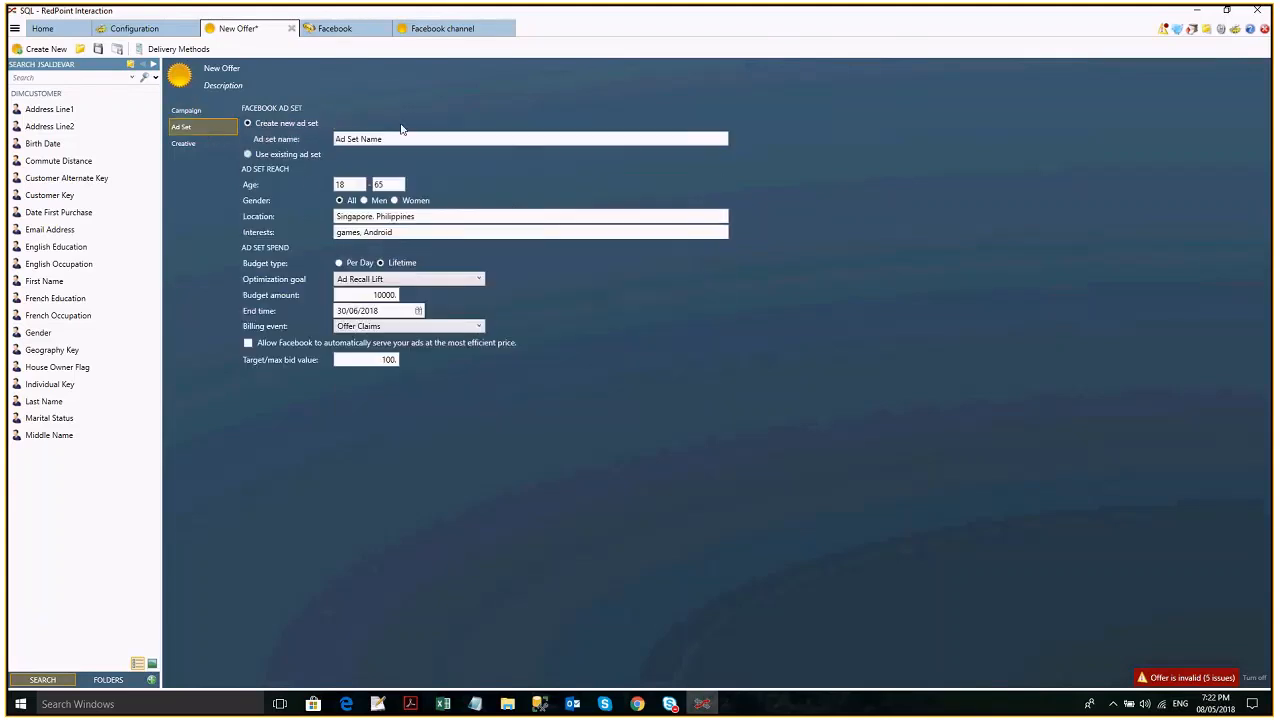
click(200, 111)
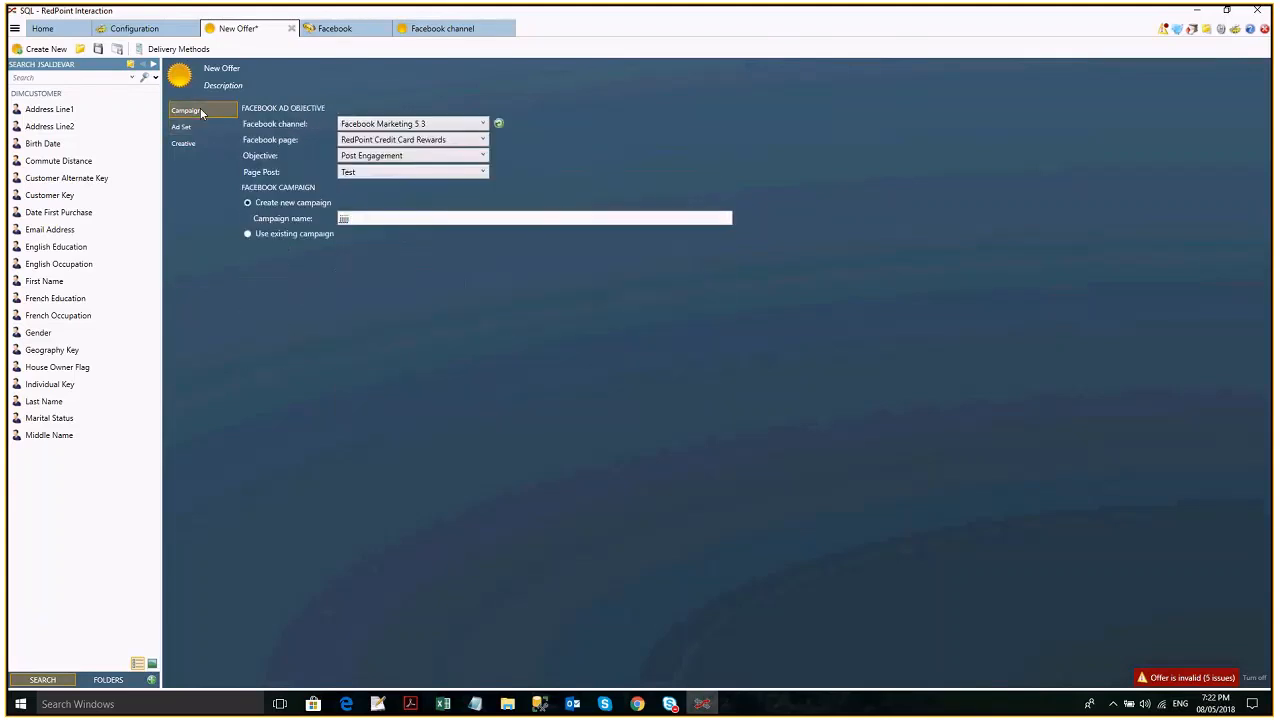
- Change the offer's objective to Reach and check its ad set settings
click(387, 158)
click(385, 249)
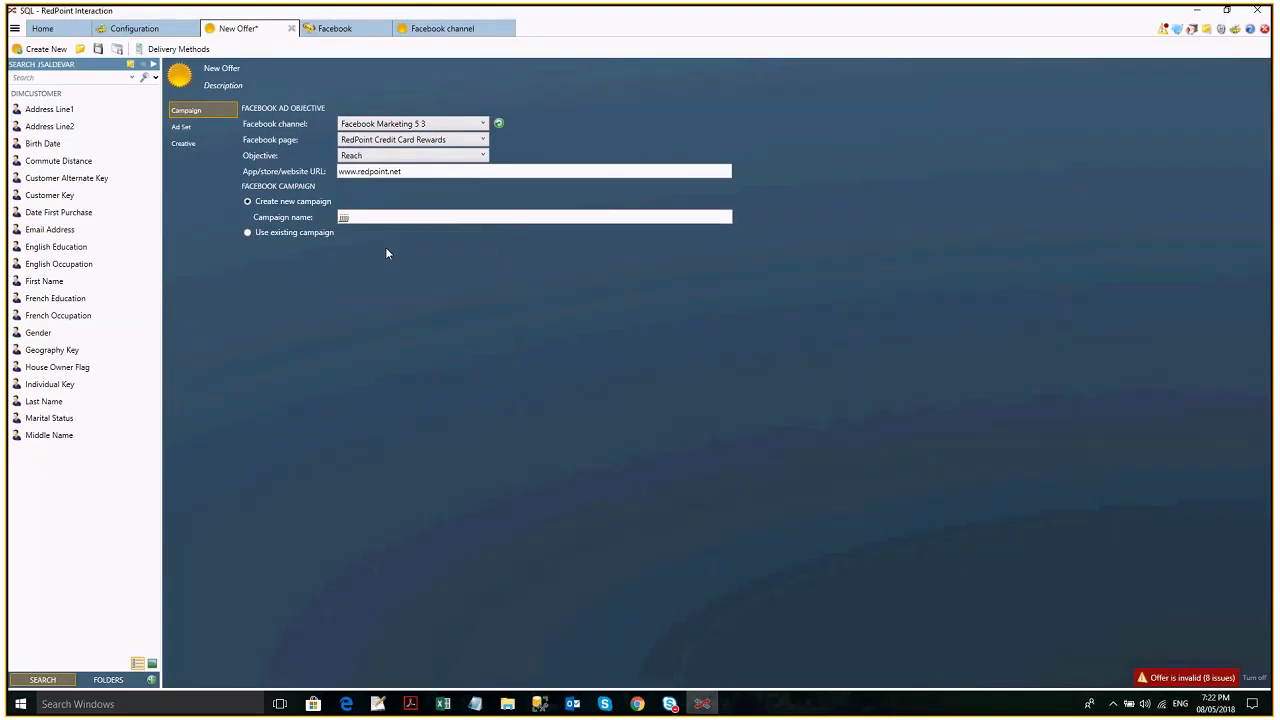
click(197, 129)
click(192, 111)
- Change the offer's objective to Video Views and compare its campaign fields with the ad set settings
click(382, 157)
click(389, 289)
click(205, 128)
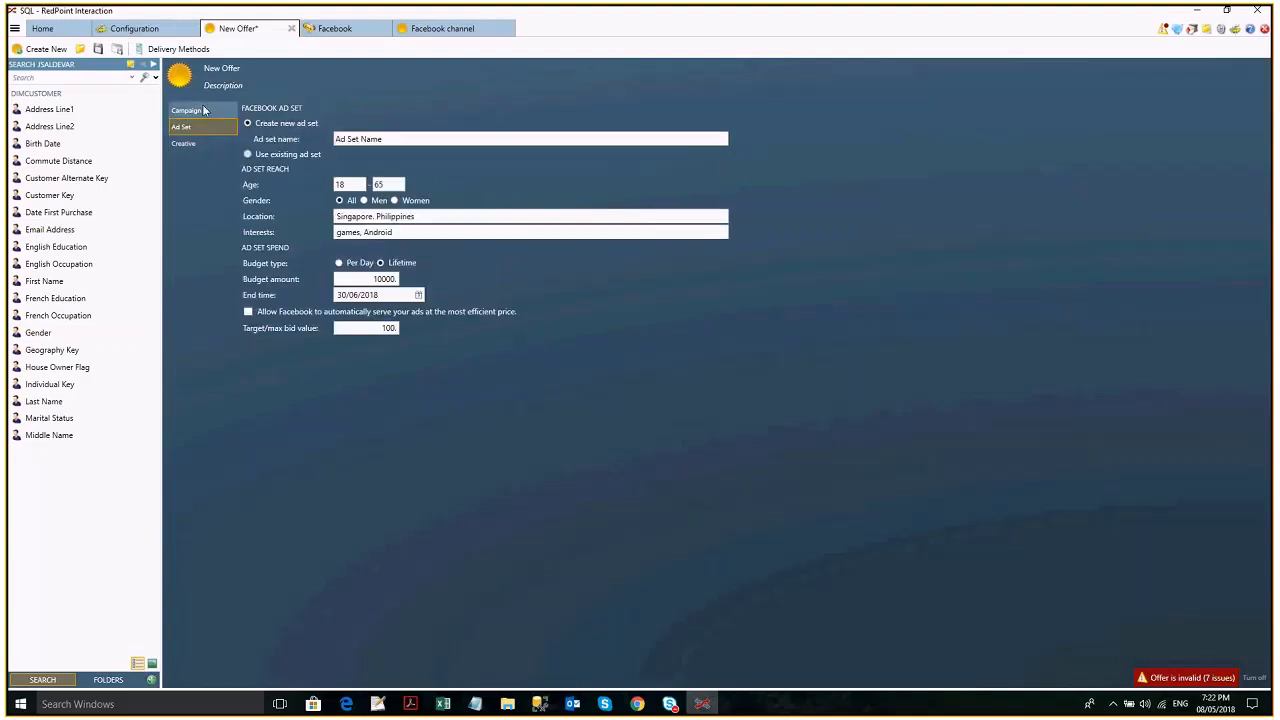
click(203, 110)
click(202, 131)
click(205, 113)
- Set the offer's objective back to Conversions and choose Carousel Ad as the ad creative type
click(365, 156)
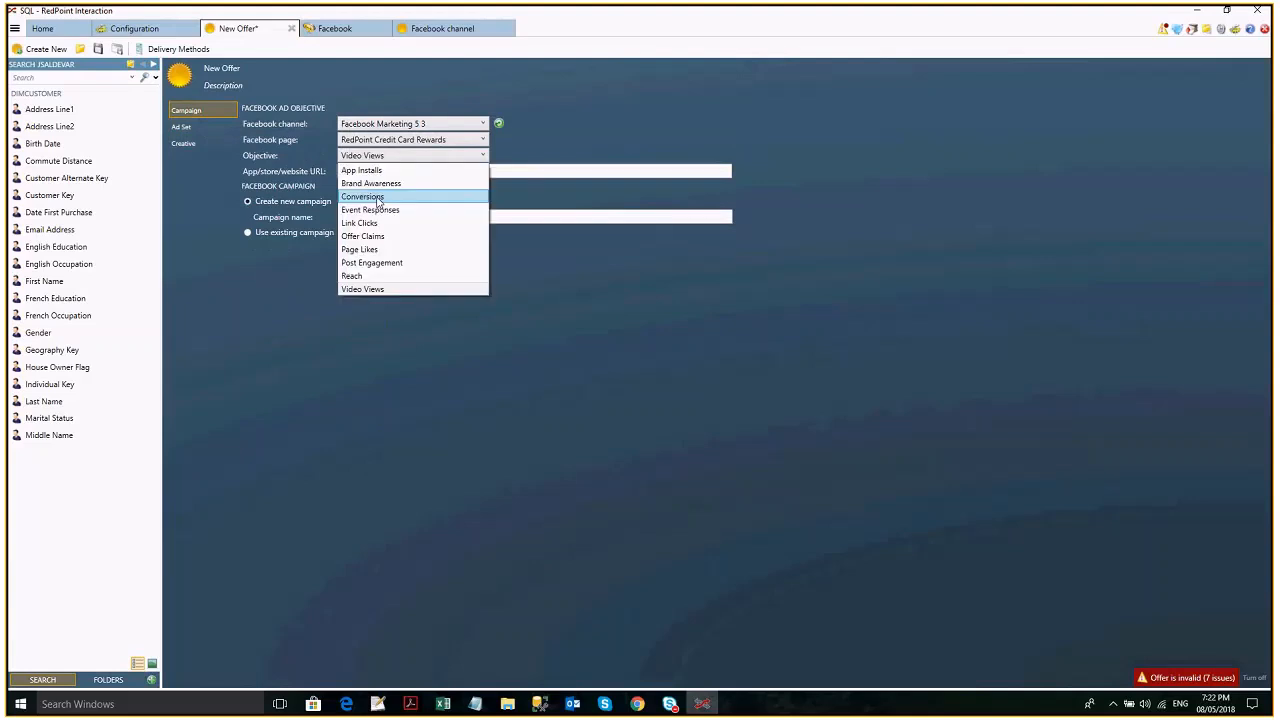
click(378, 198)
click(190, 144)
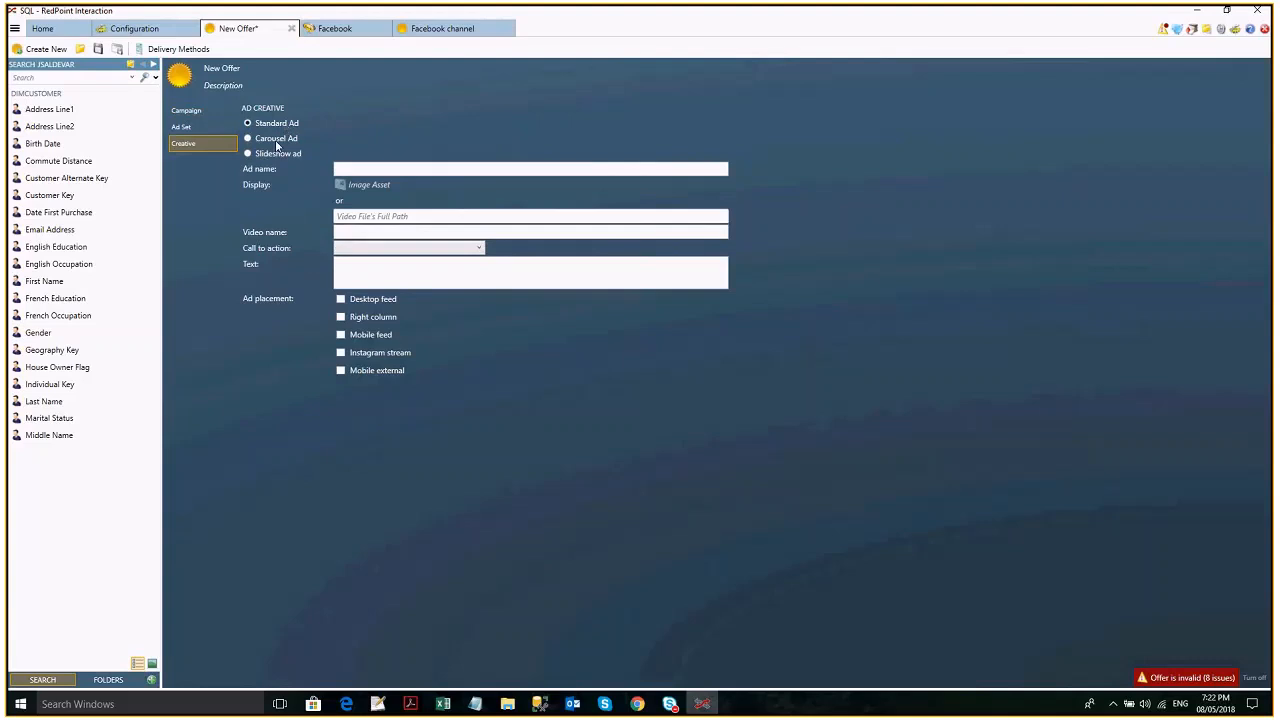
click(277, 140)
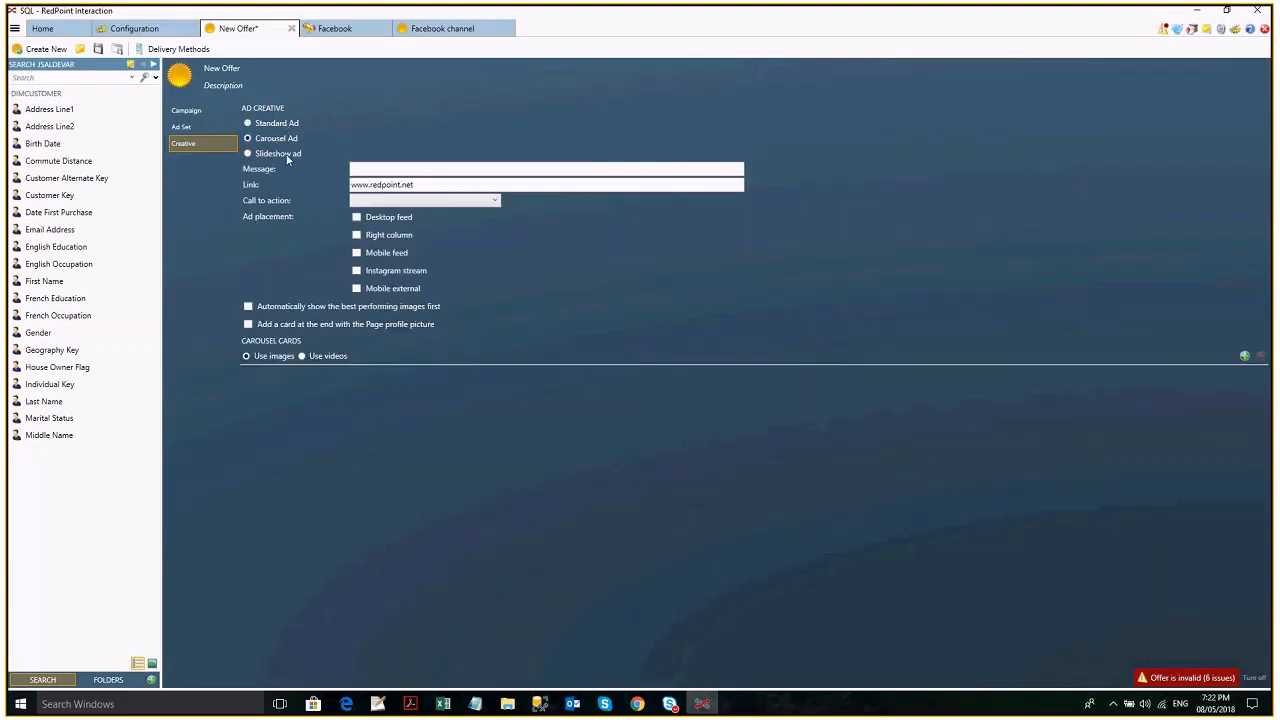
- Compare the Slideshow ad and Standard Ad creative fields, and review the available objectives in the campaign settings
click(286, 153)
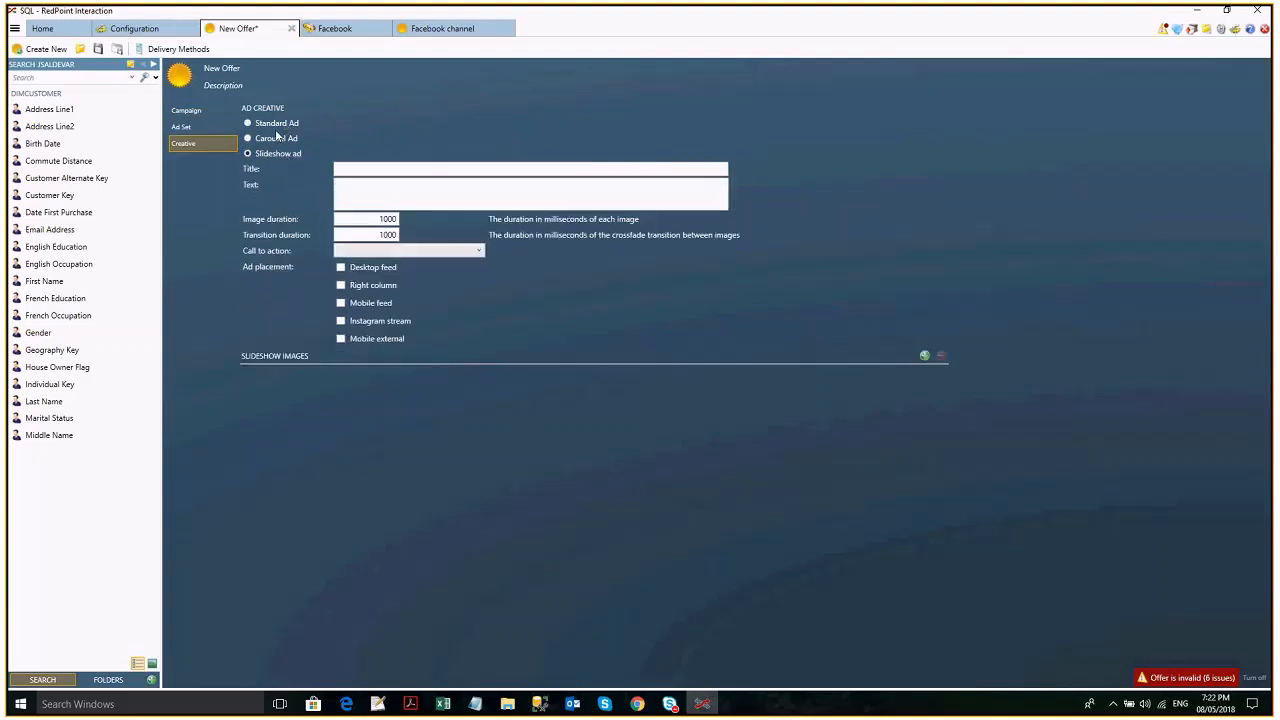
click(268, 123)
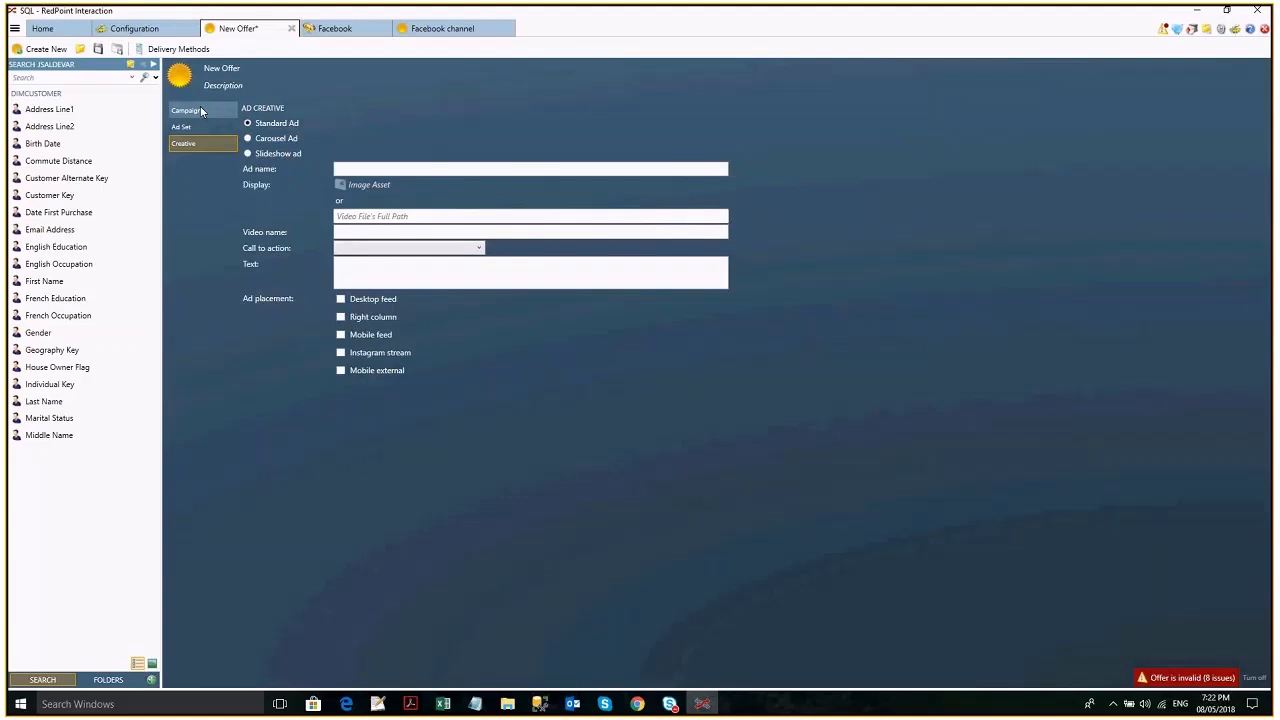
click(201, 111)
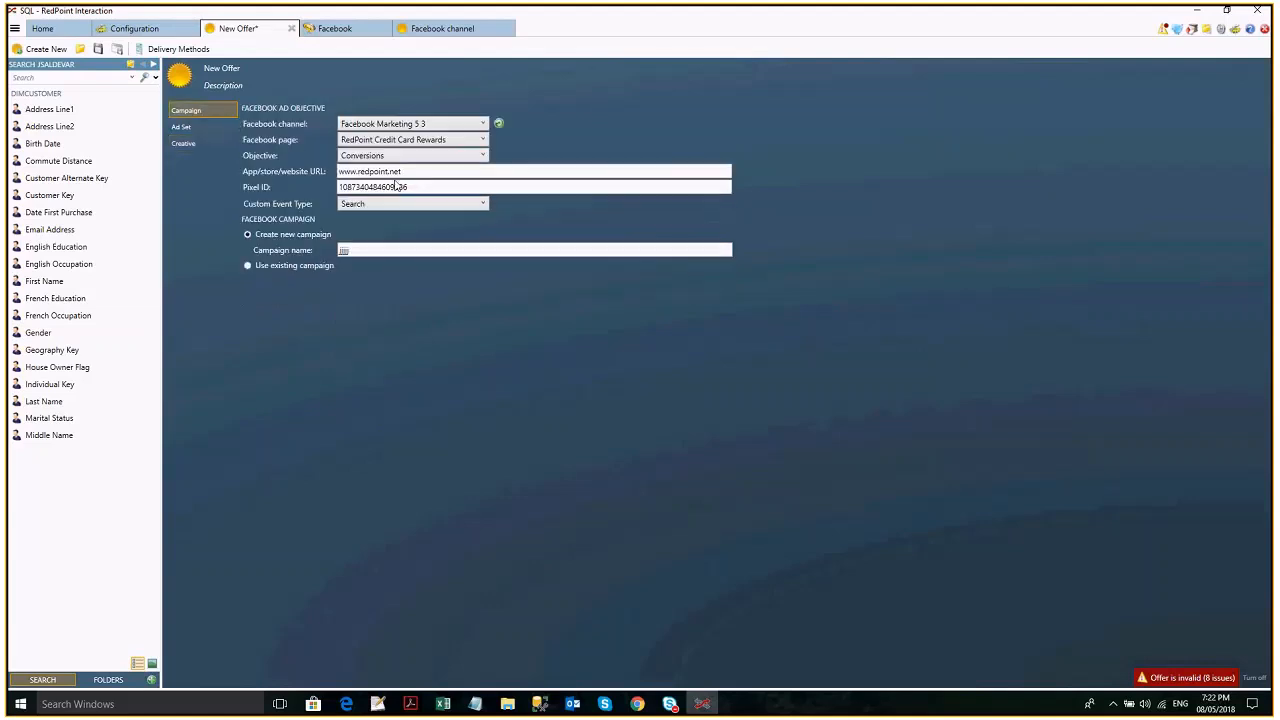
click(362, 157)
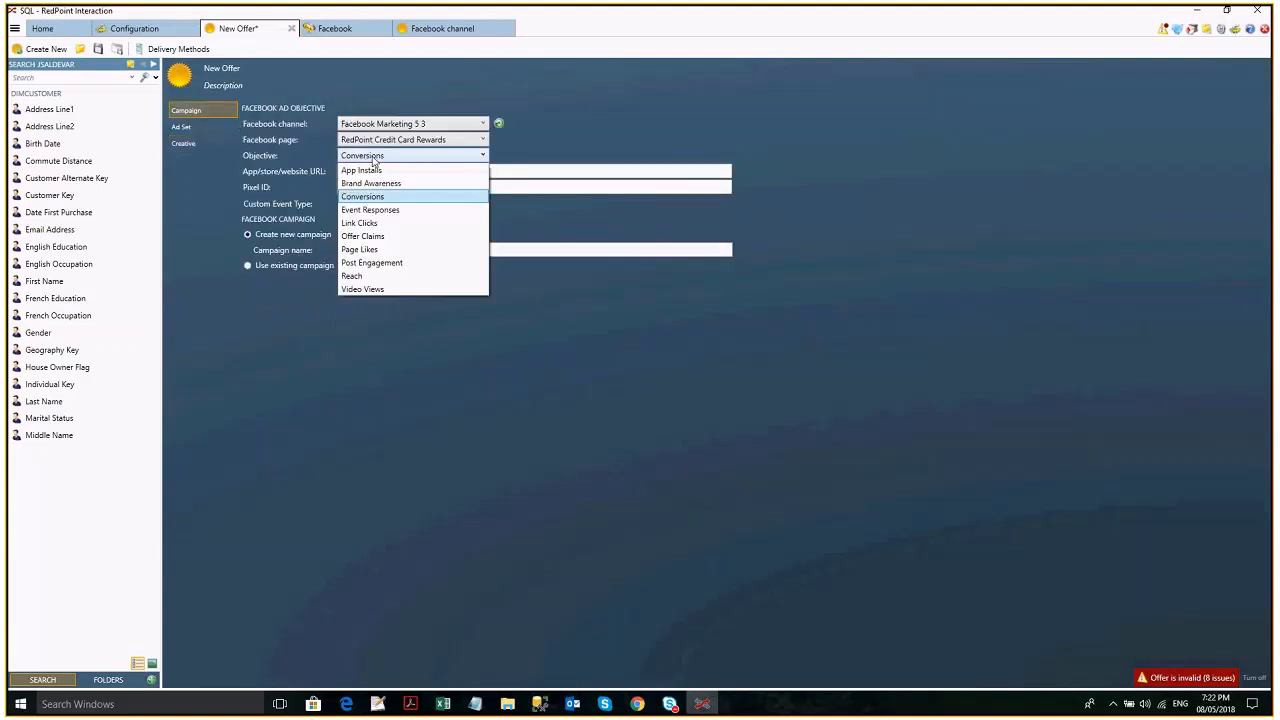
click(194, 145)
click(196, 143)
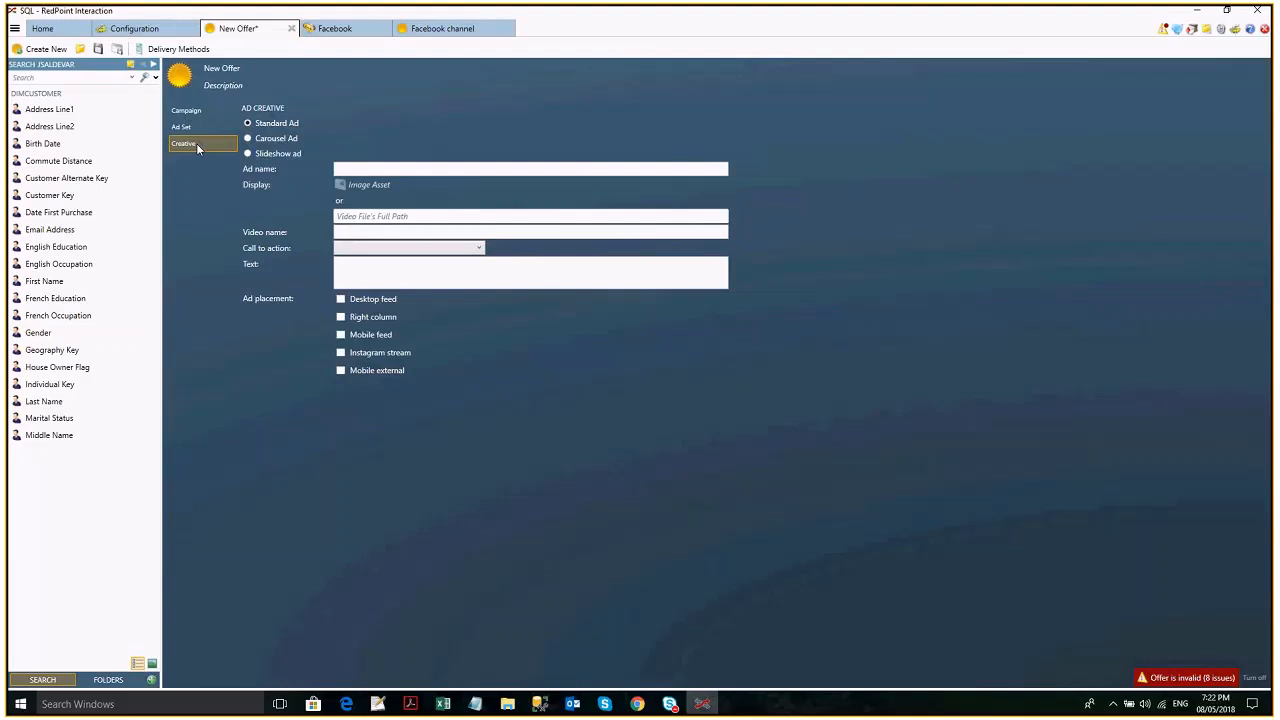
- Change the offer's campaign objective to Page Likes
click(207, 112)
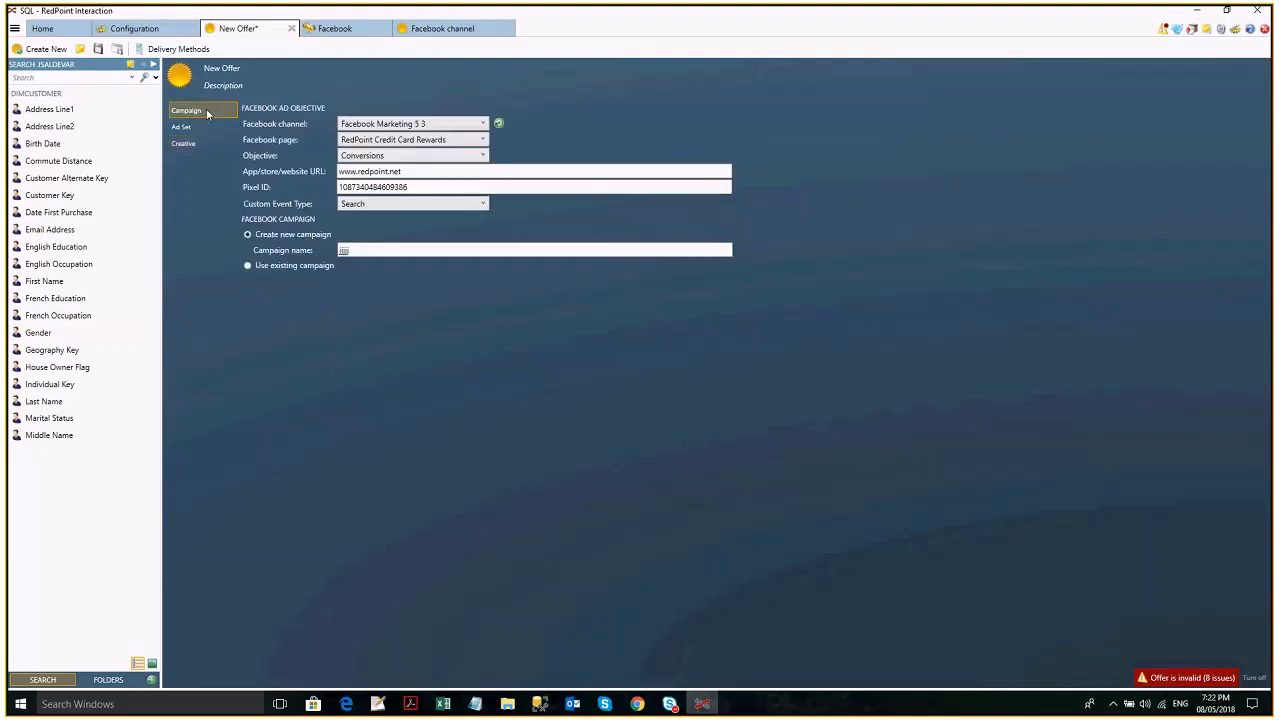
click(380, 157)
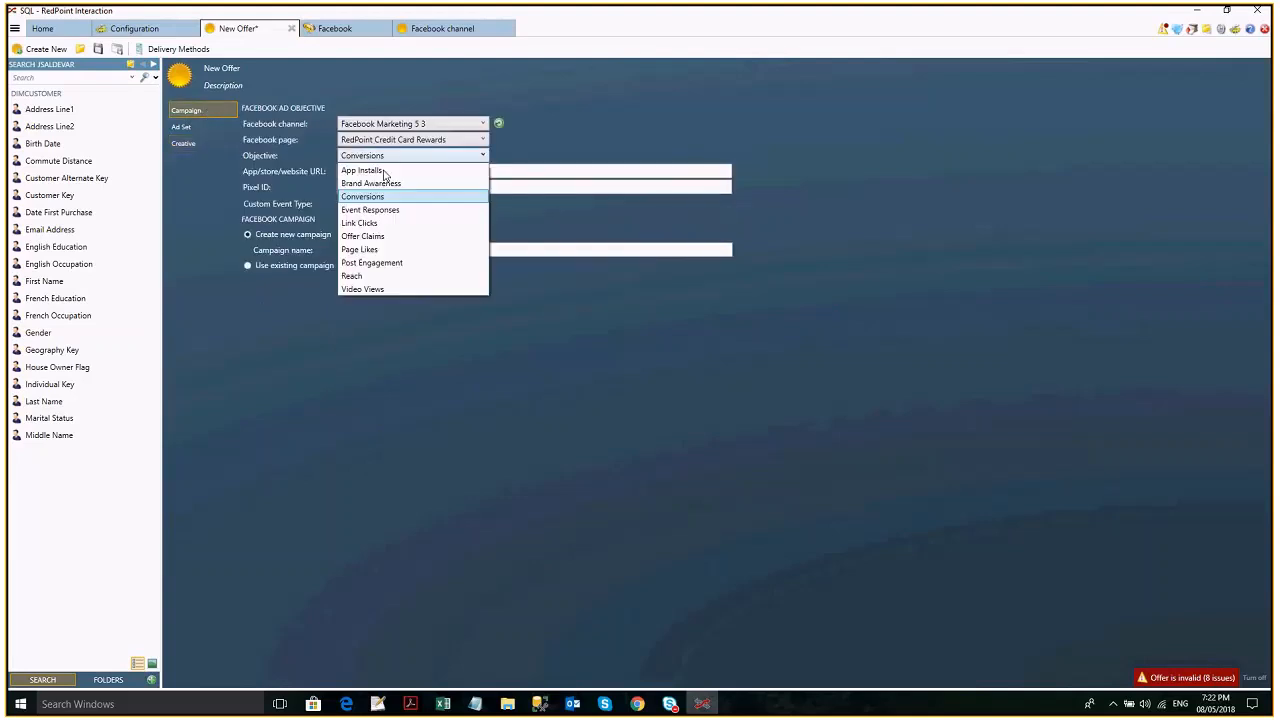
click(380, 250)
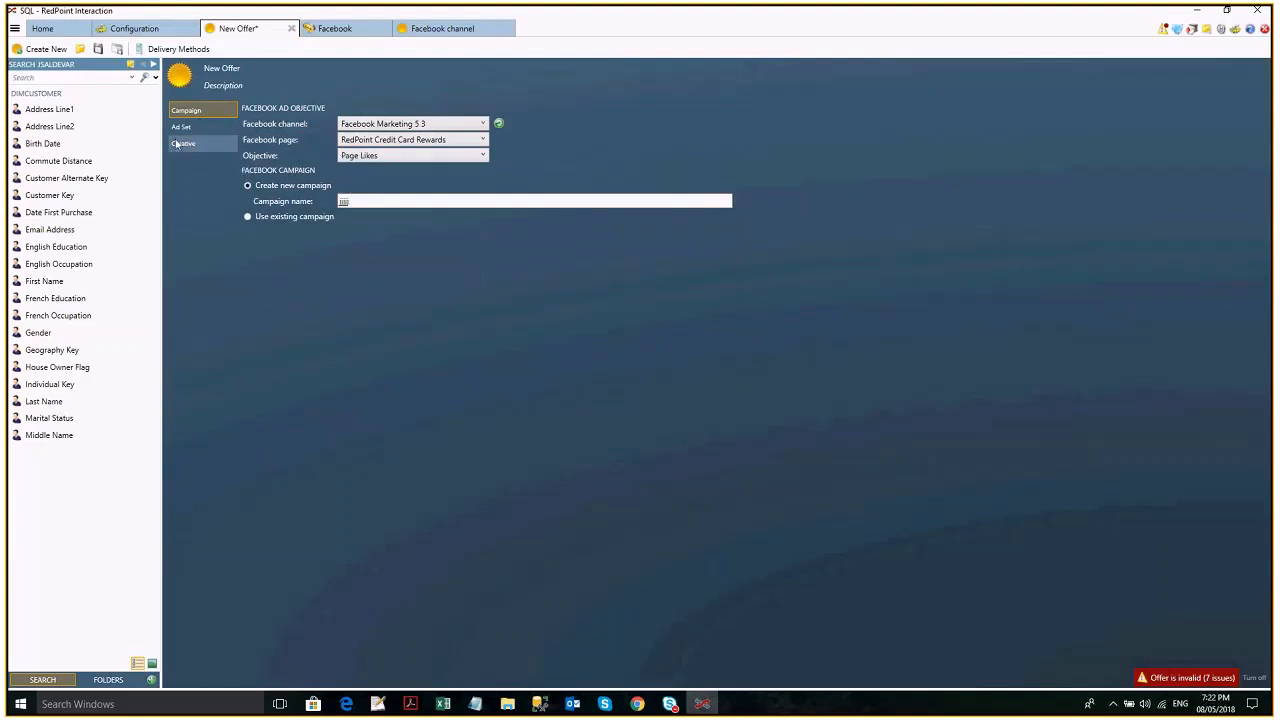
- Choose Carousel Ad as the ad creative type and review the offer's validation issues
click(178, 144)
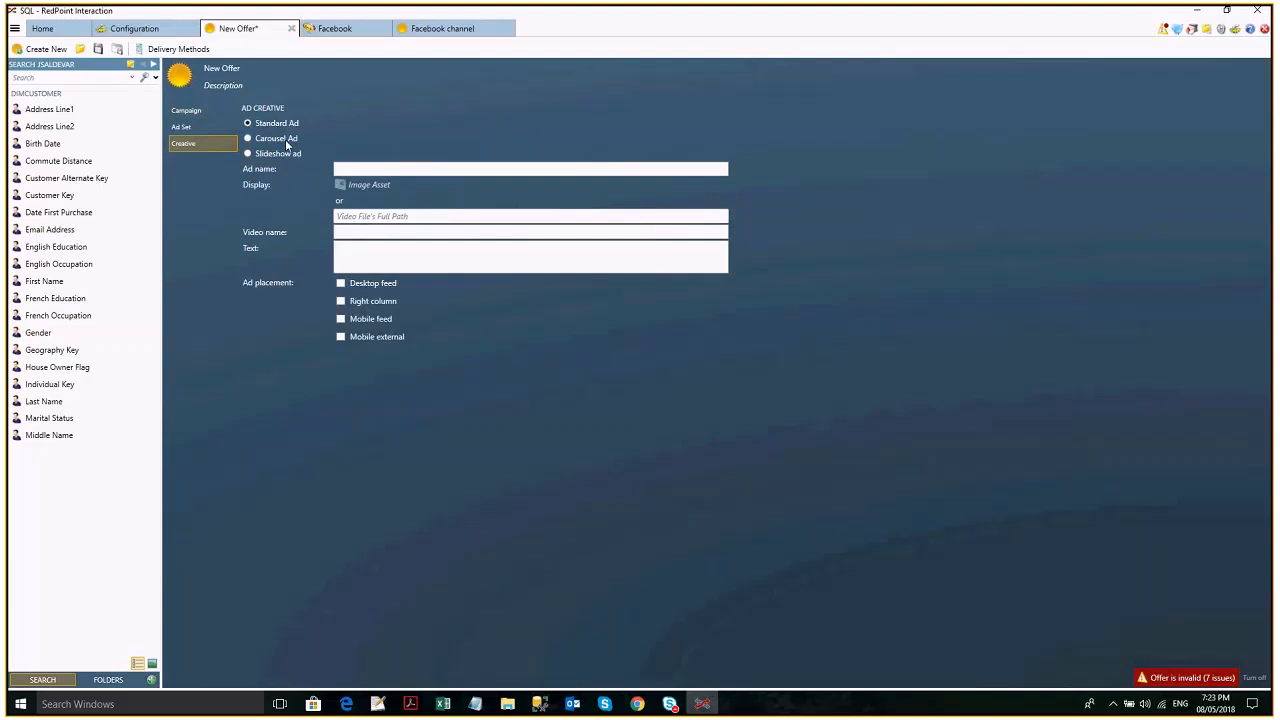
click(285, 139)
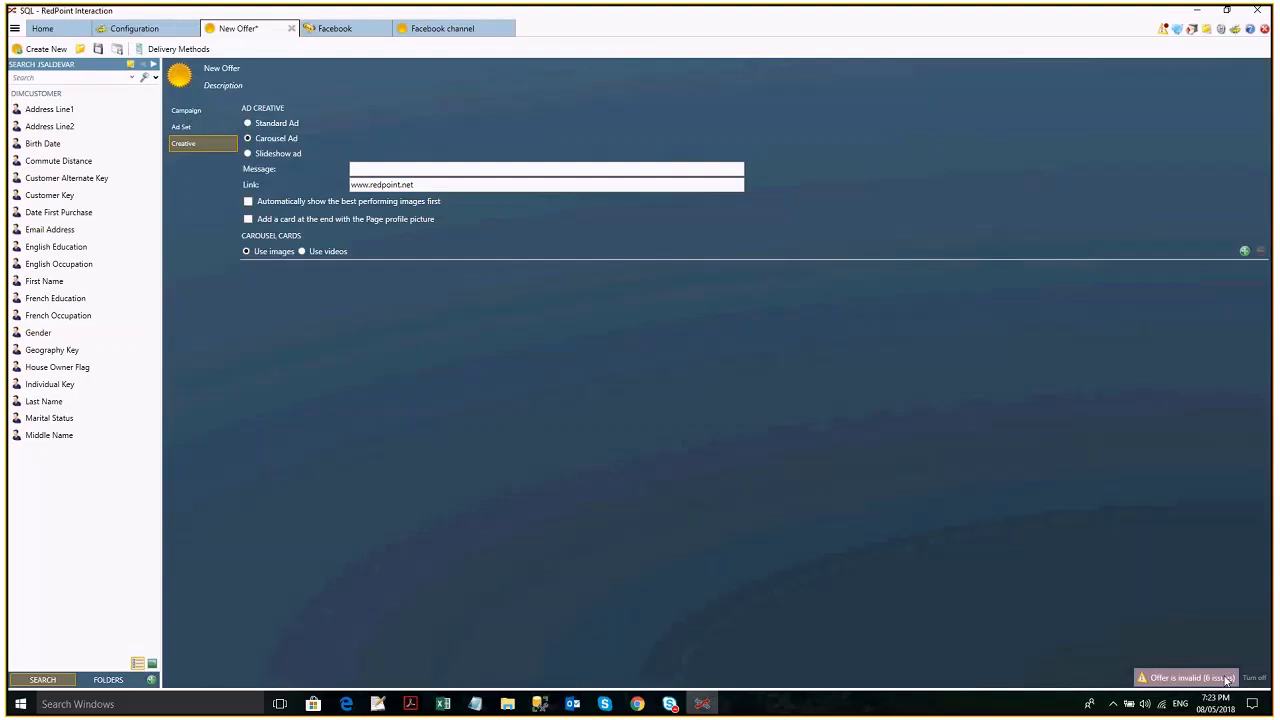
click(1227, 680)
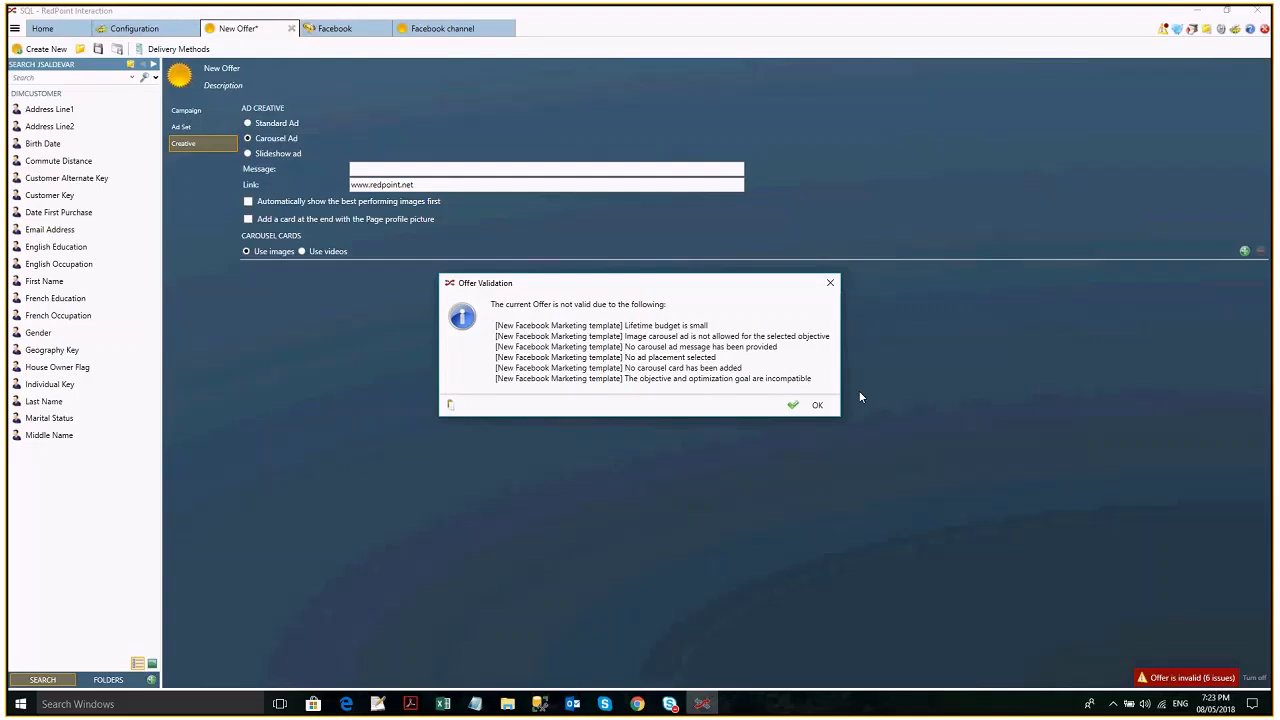
click(817, 405)
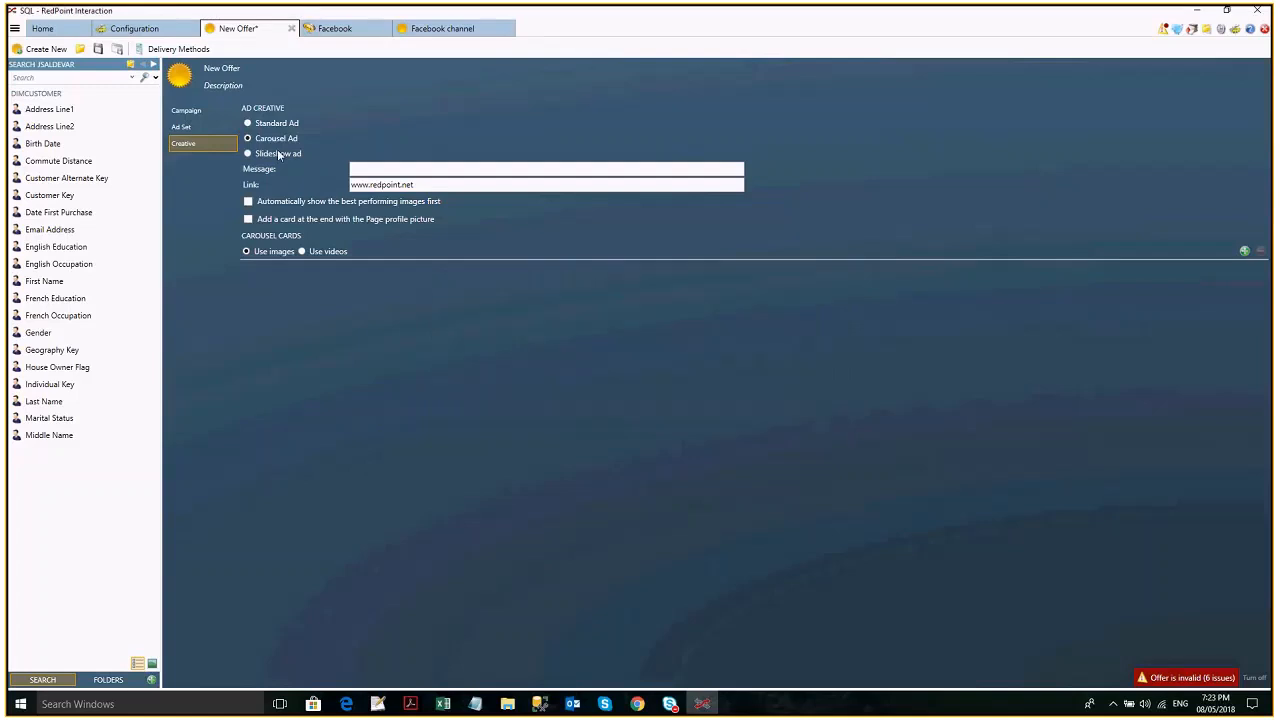
- Change the ad creative type to Slideshow ad and review the offer's validation issues
click(248, 153)
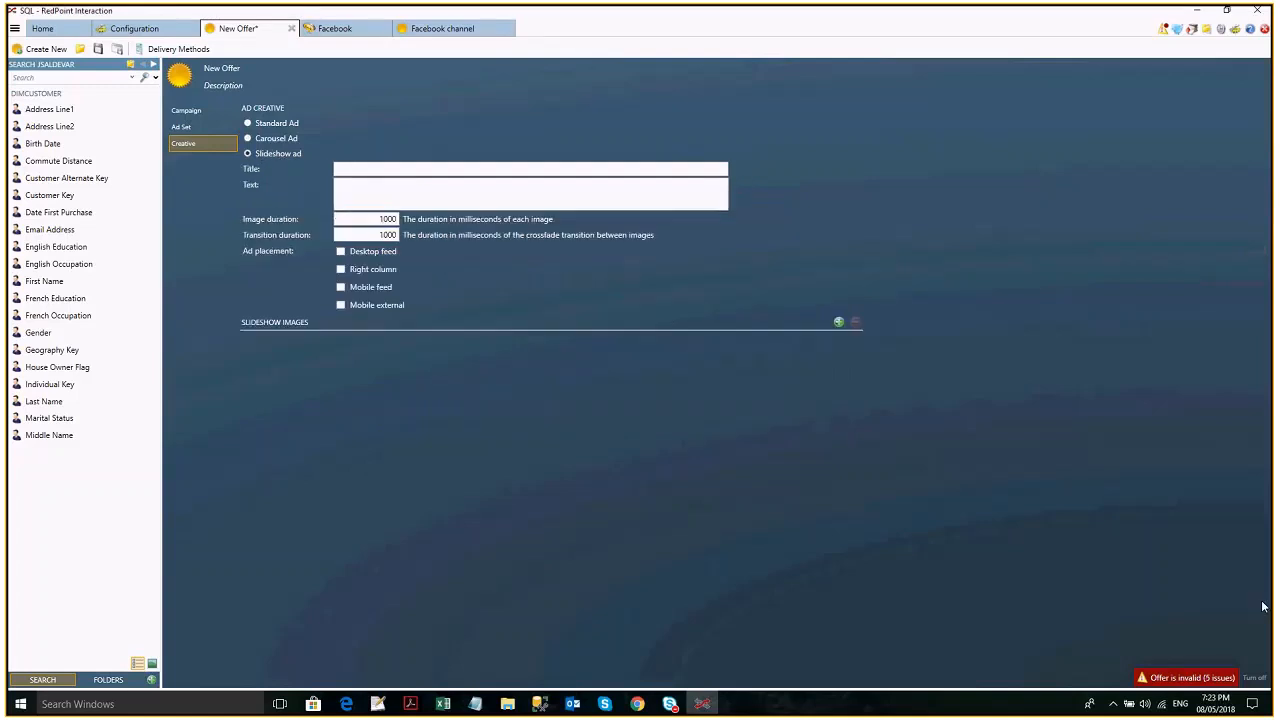
click(1176, 680)
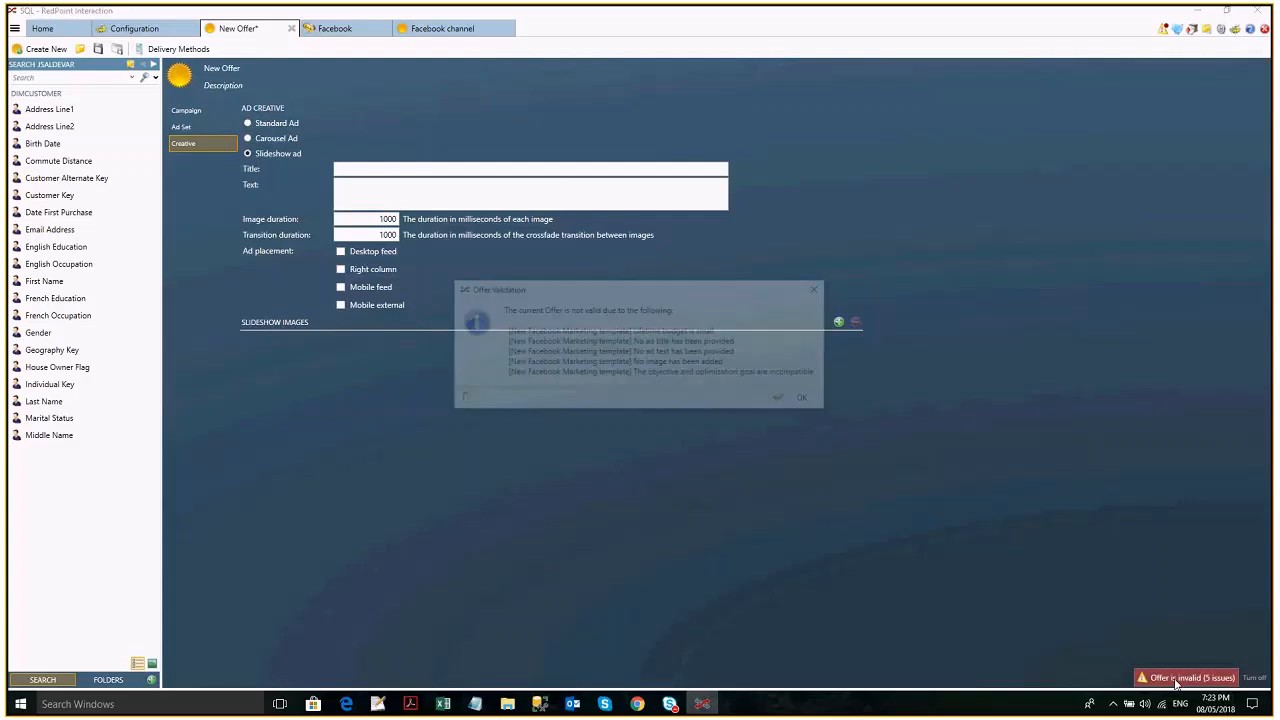
click(822, 288)
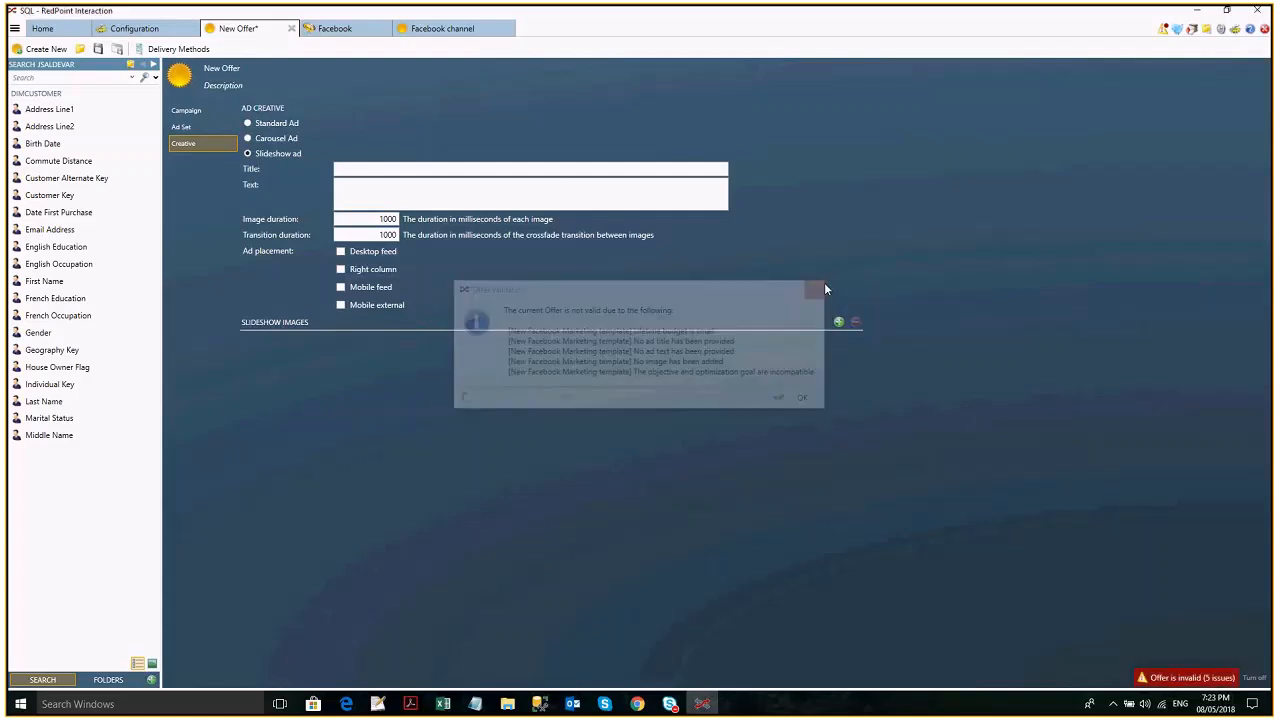
- Choose Standard Ad as the creative type, name the ad AD name and use the RedPoint image asset for its display
click(270, 123)
click(374, 168)
text(AD name)
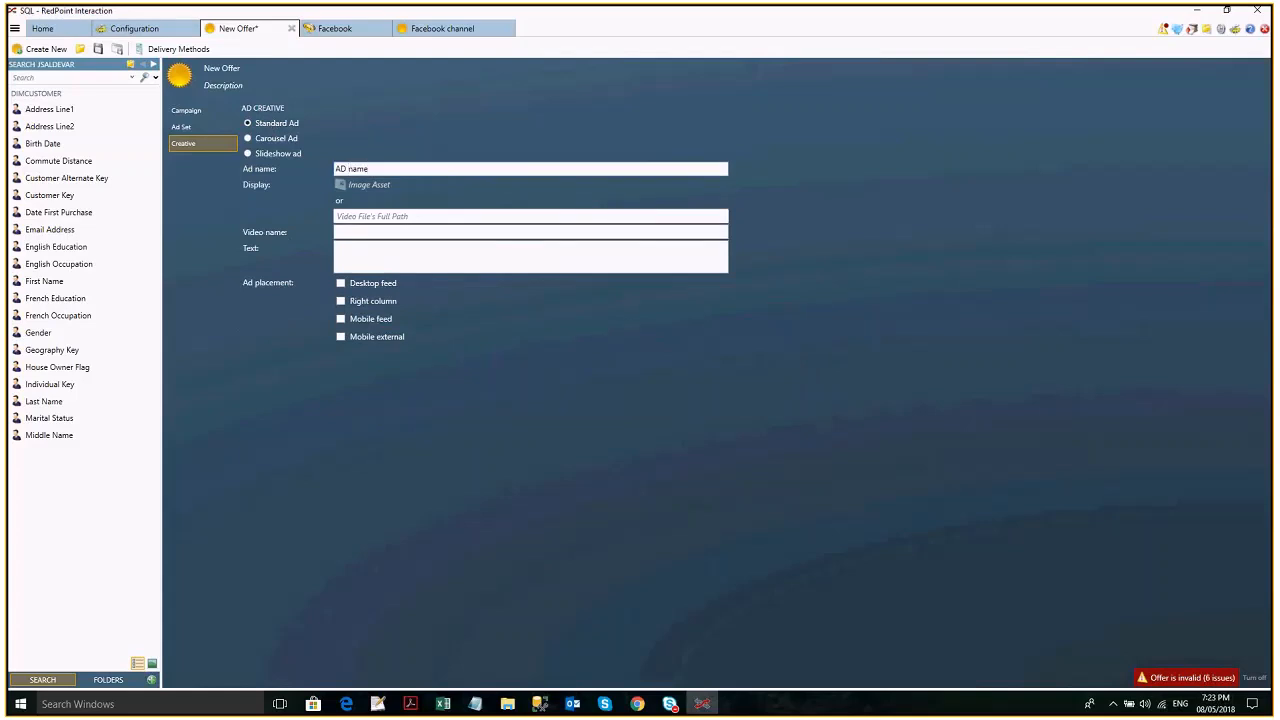
click(405, 190)
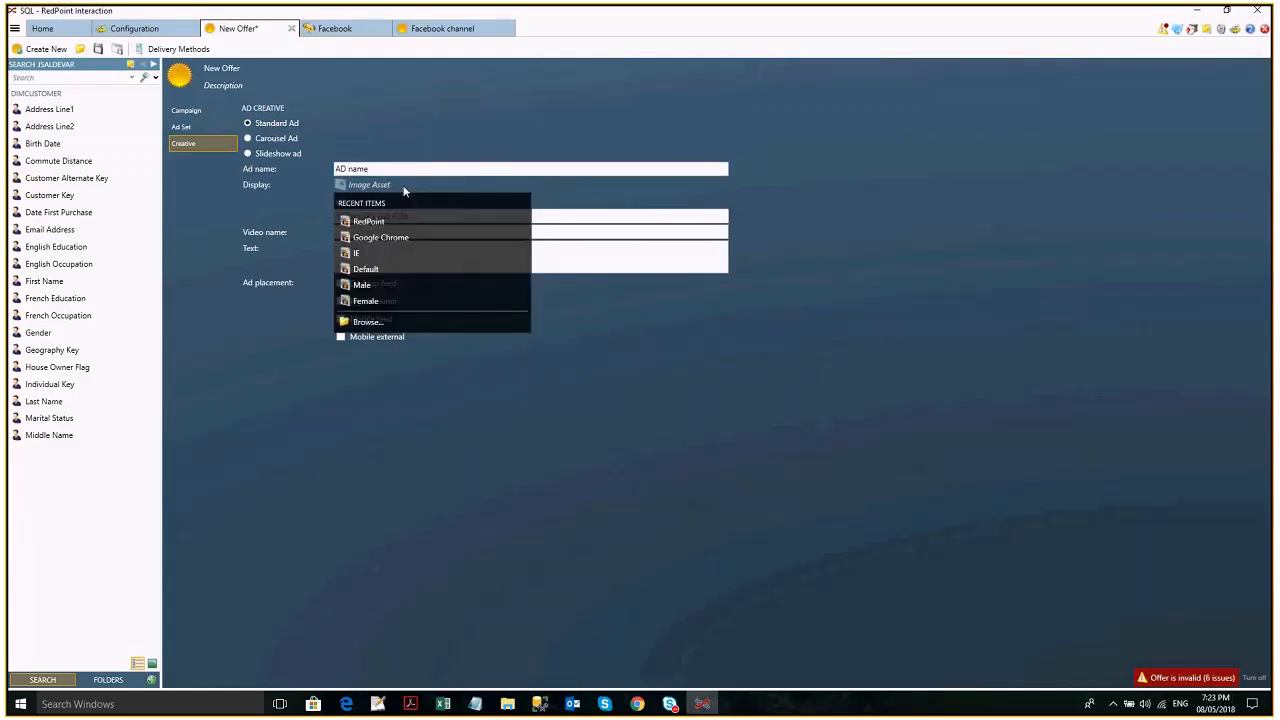
click(421, 217)
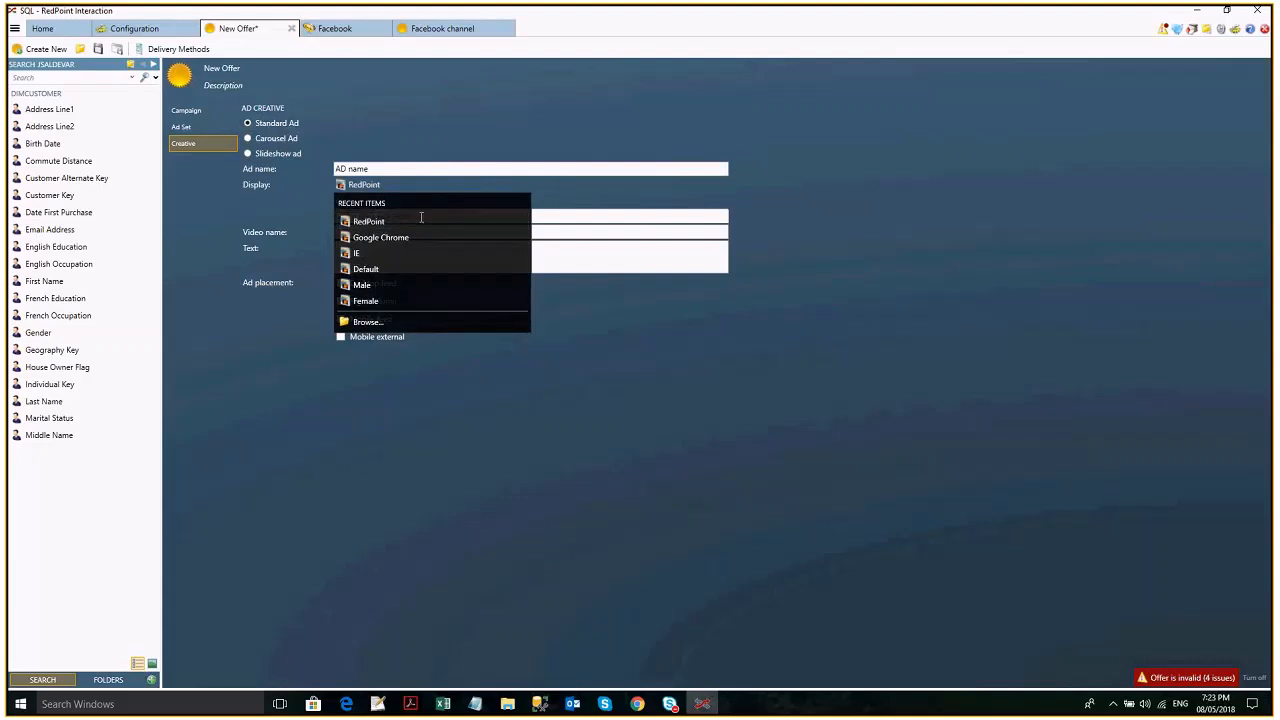
click(362, 217)
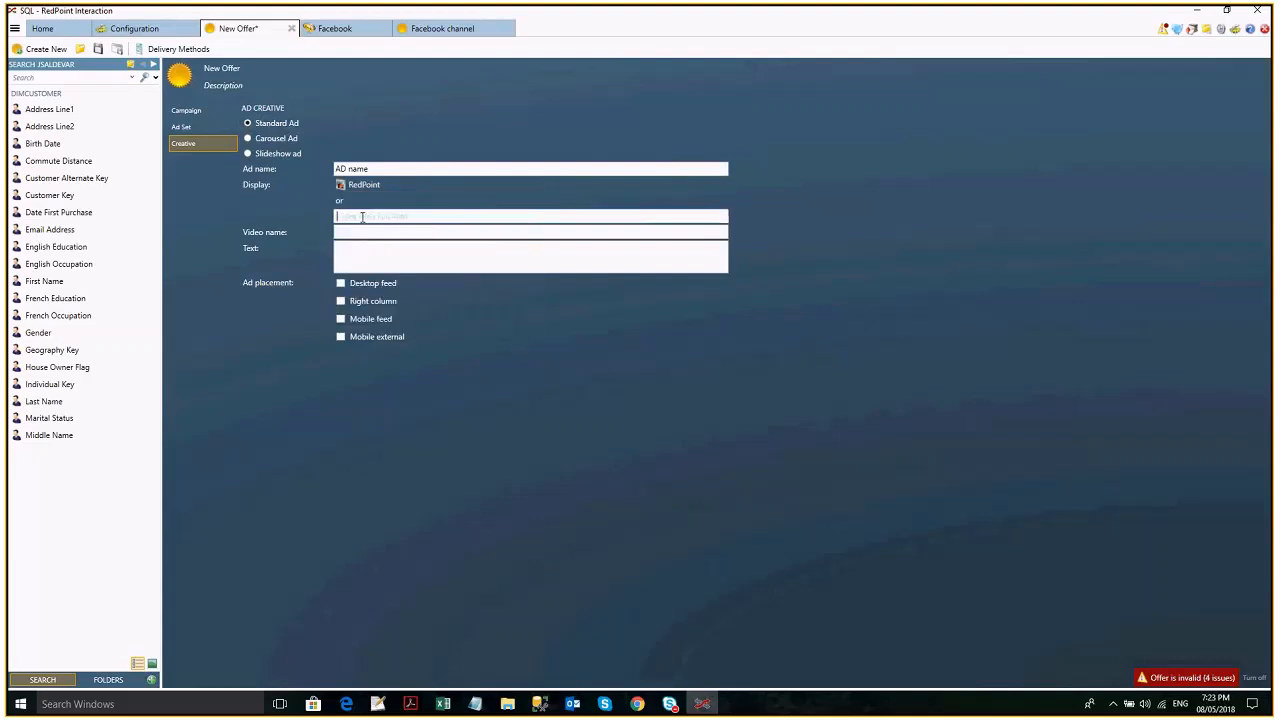
- Check the display image's details, set the ad text to Message and enable Desktop feed placement
mouse_move(360, 191)
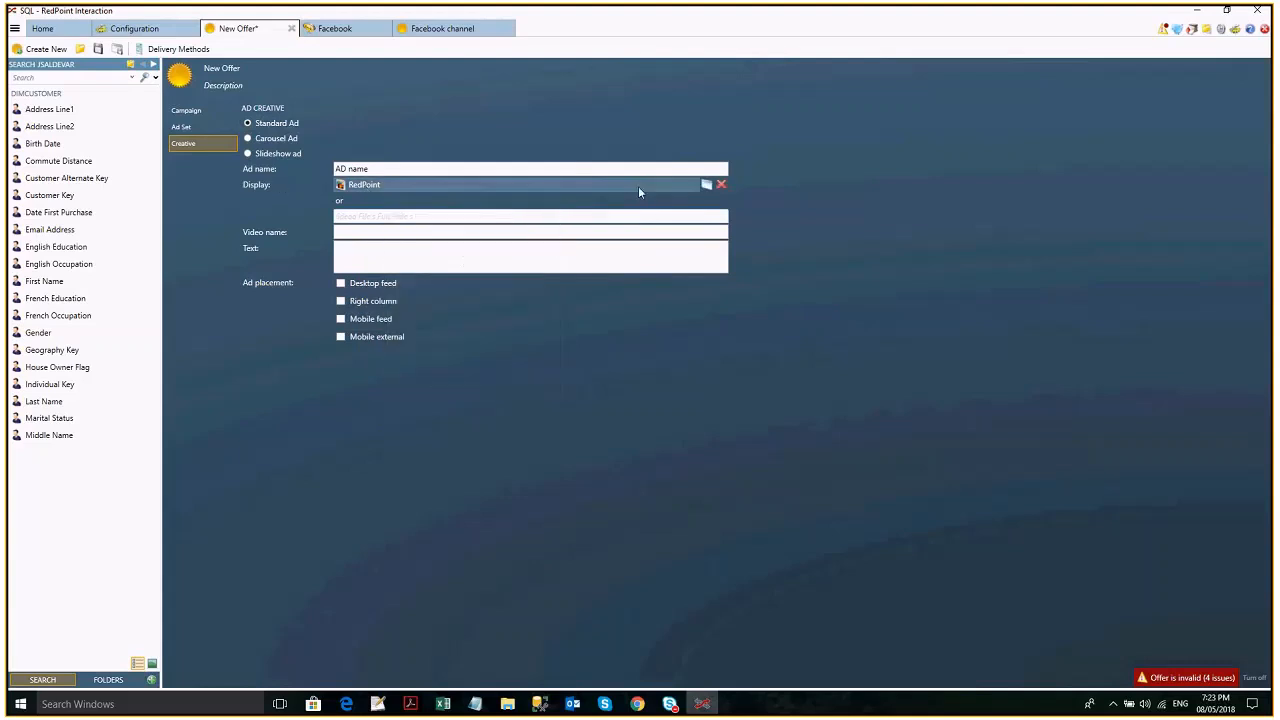
mouse_move(624, 188)
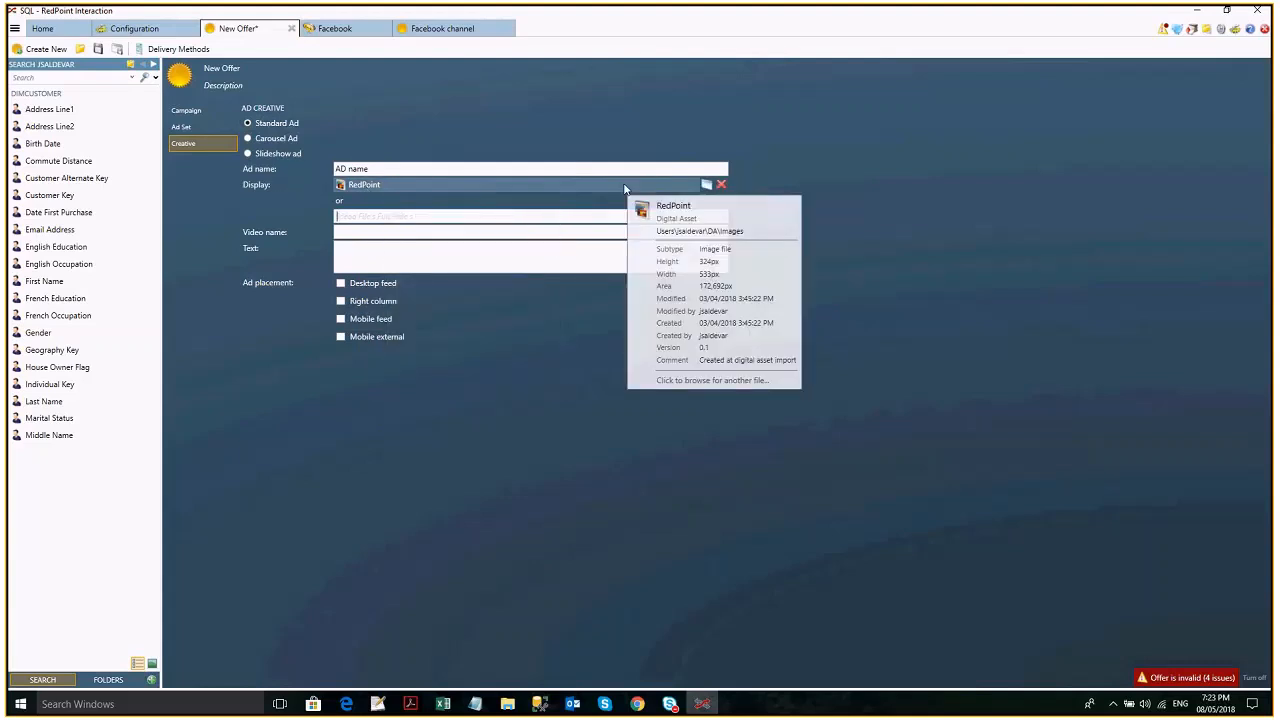
click(403, 266)
text(Message)
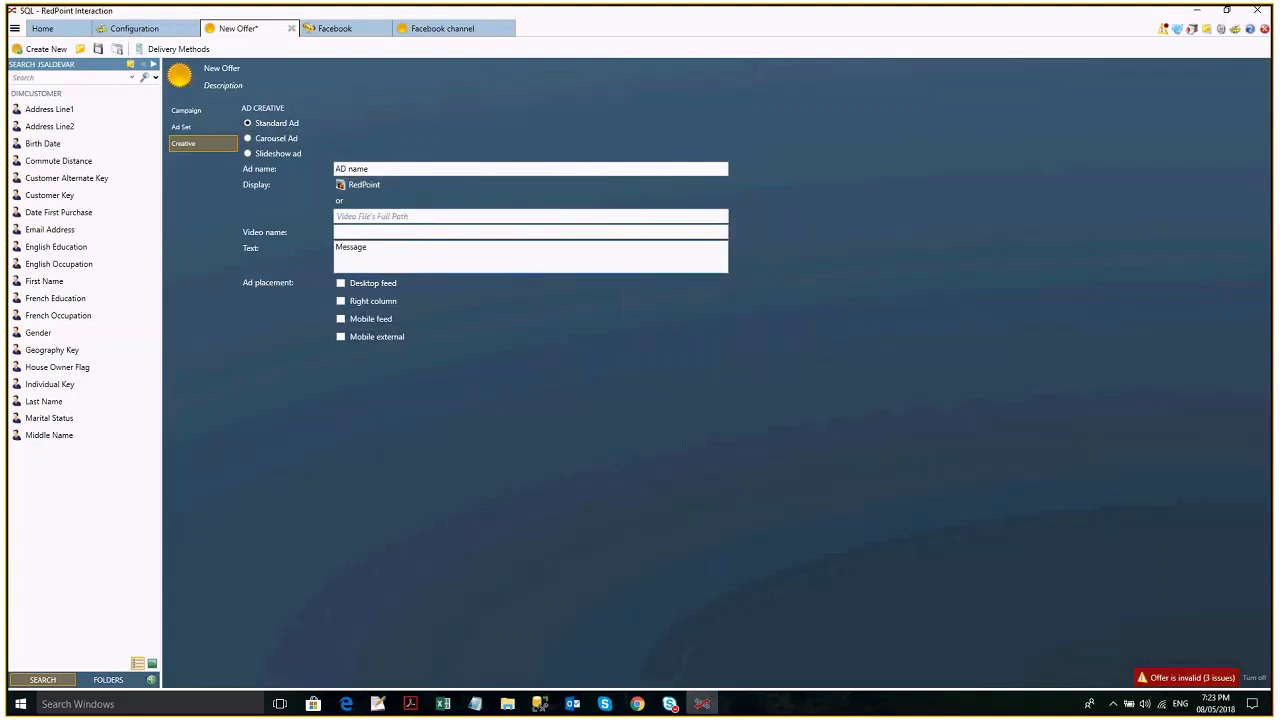
click(341, 284)
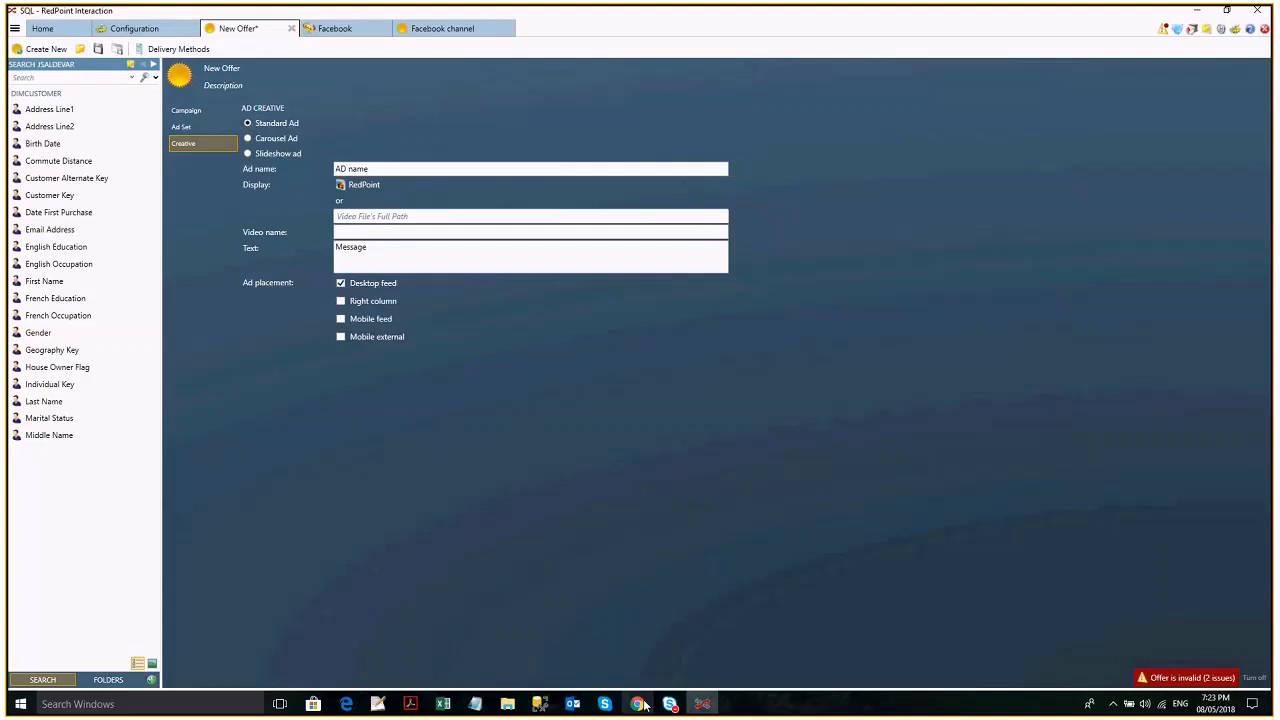
- Switch to Chrome to look at ad placement on the Facebook news feed, and return to the offer in RedPoint Interaction
click(639, 704)
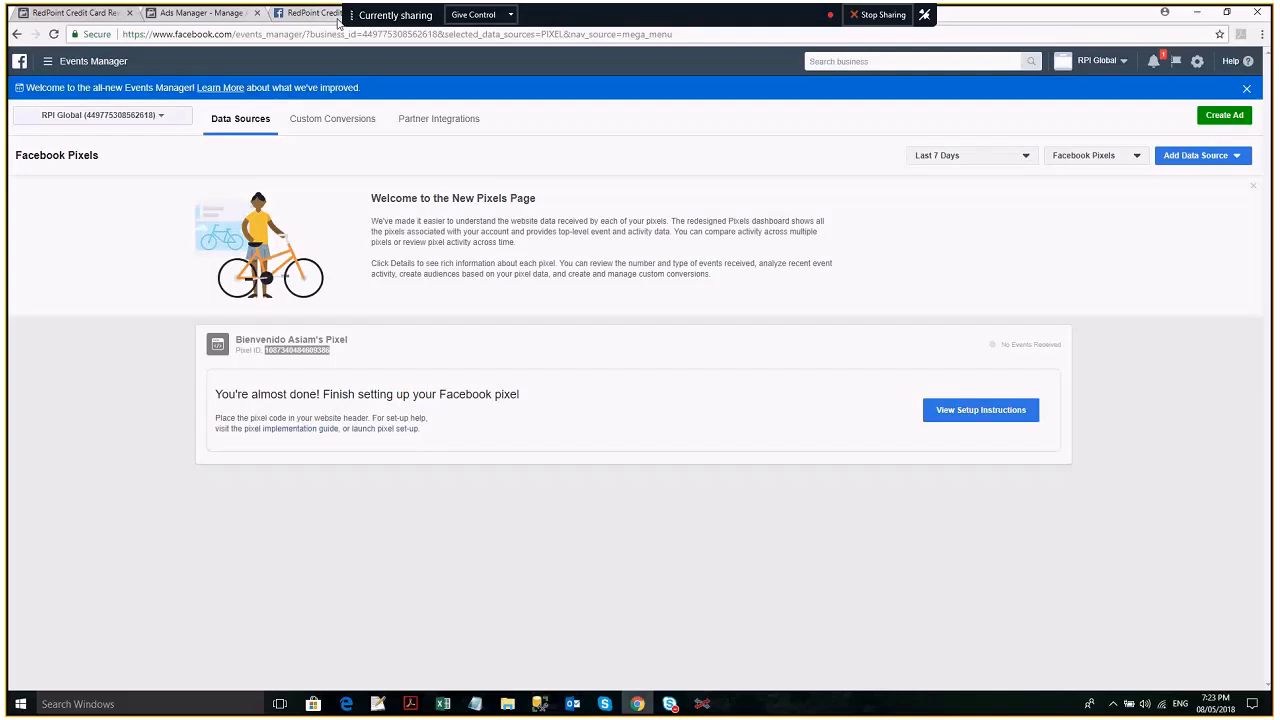
click(322, 18)
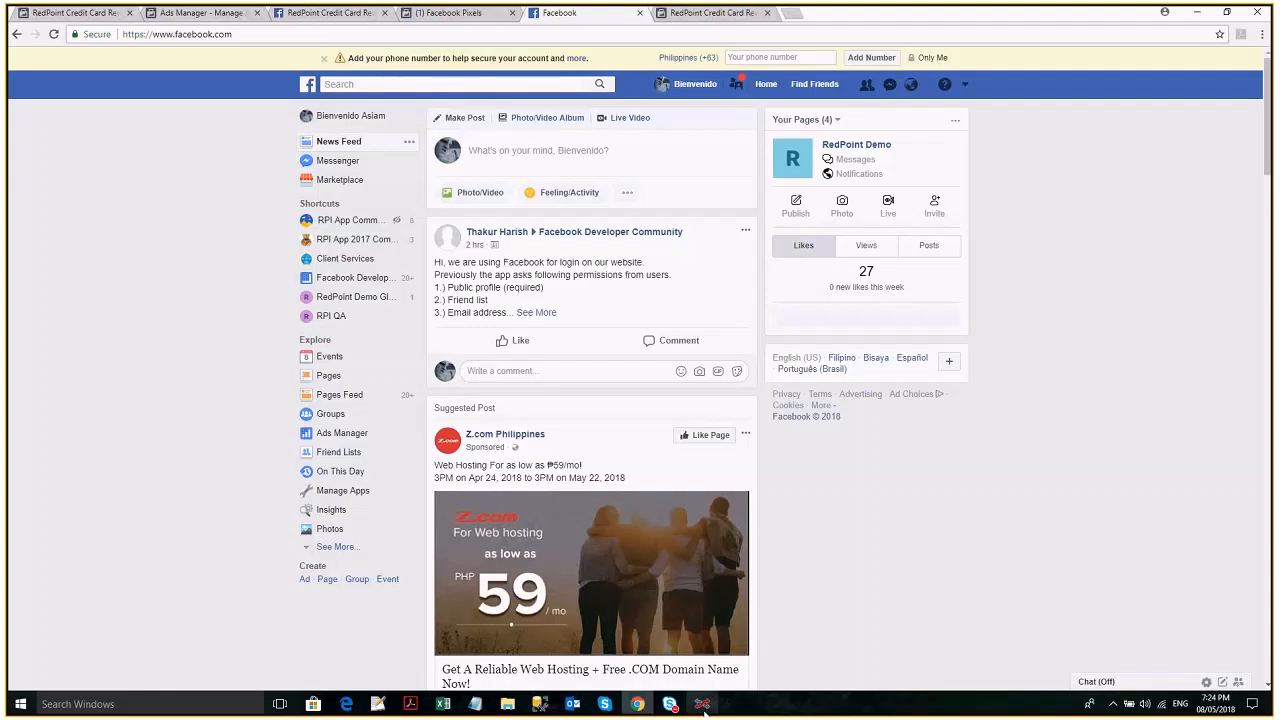
click(702, 704)
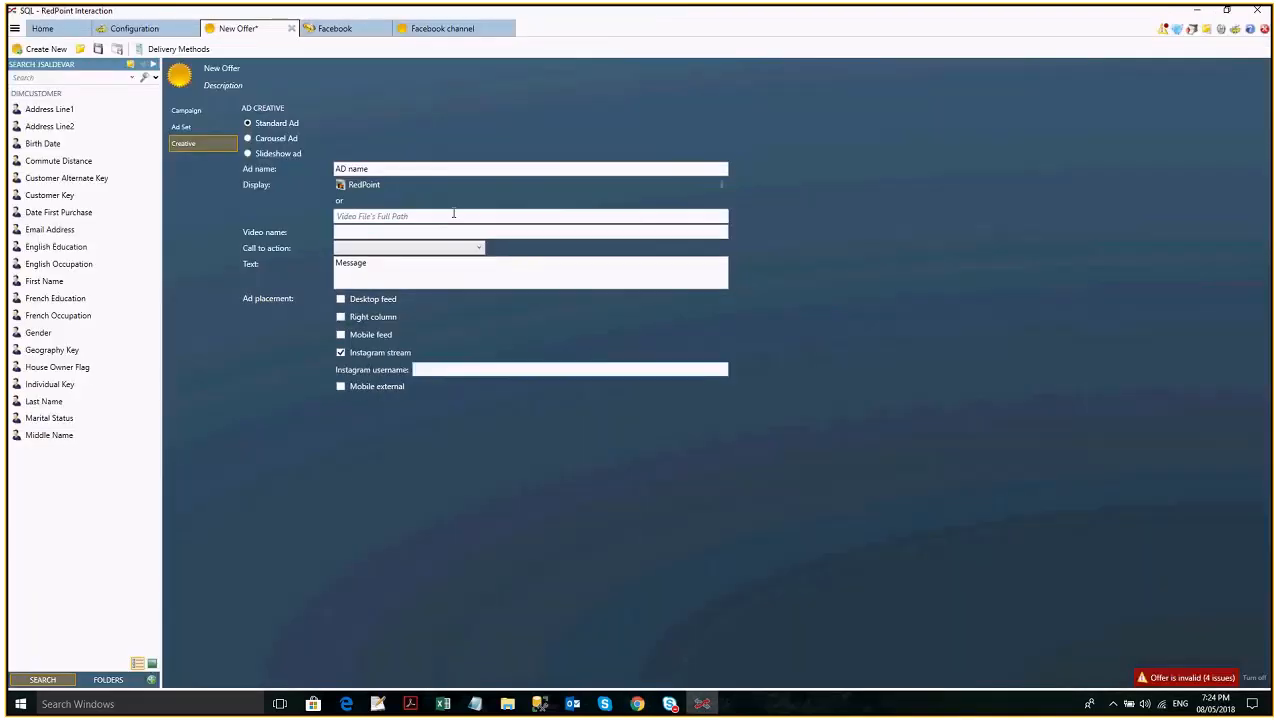
- Switch to Chrome, search the web for sample videos and find the 1 MB mp4 download link on sample-videos.com
mouse_move(422, 191)
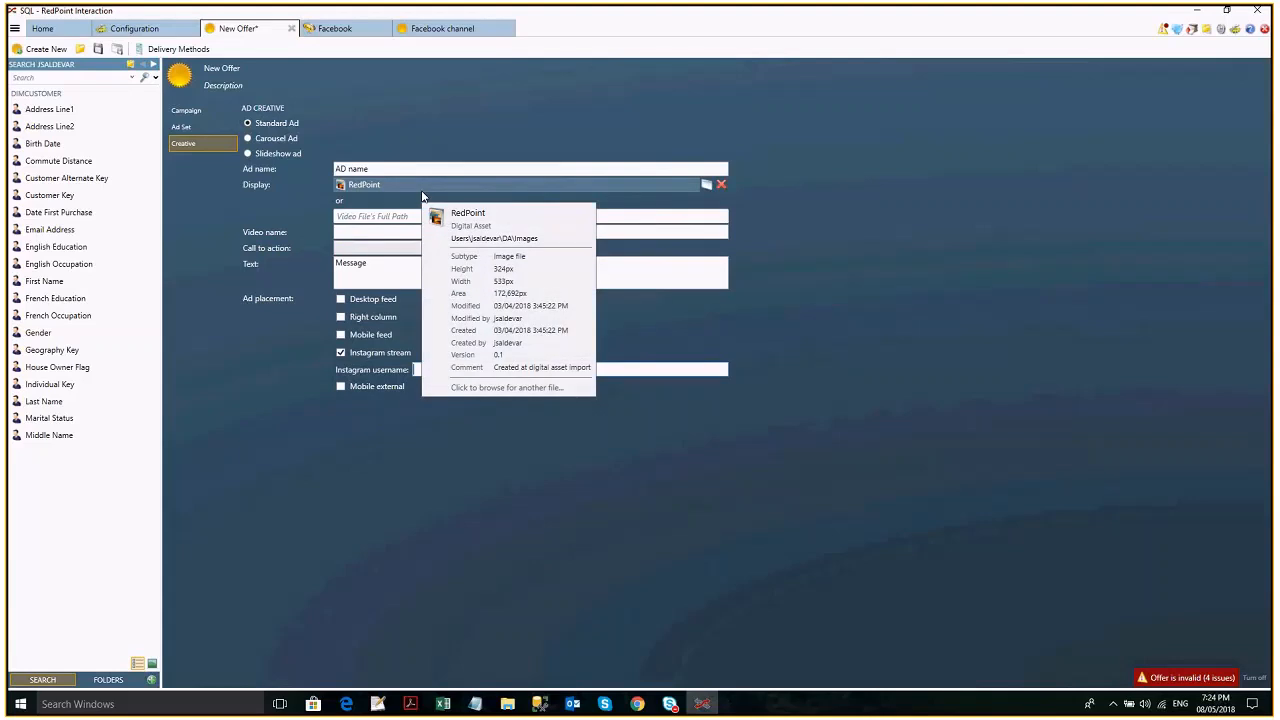
click(388, 217)
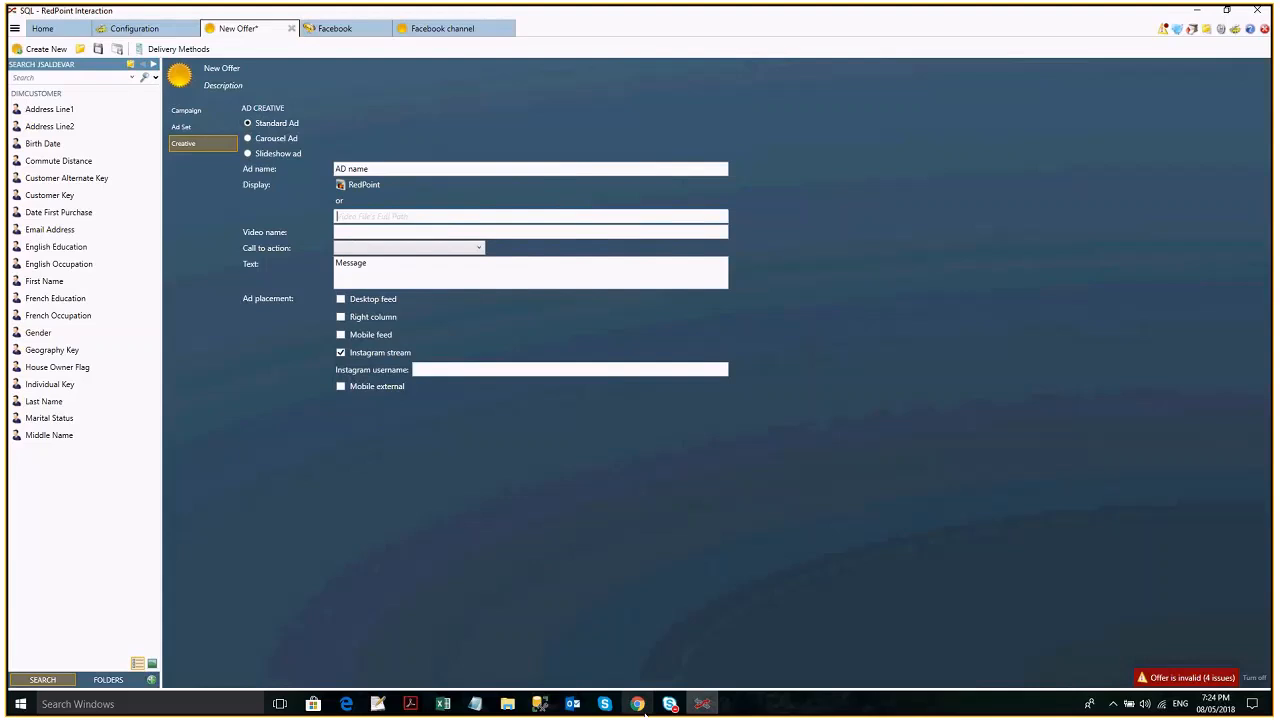
click(639, 704)
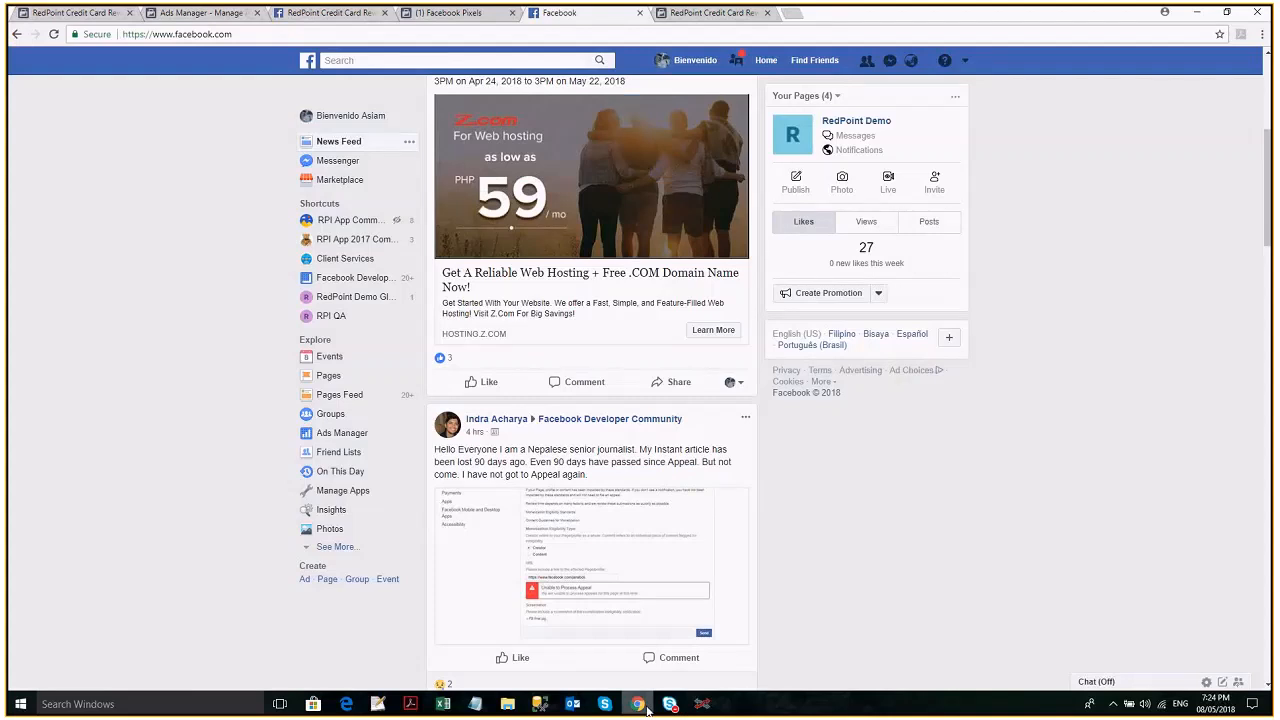
key(ctrl+t)
text(sampl)
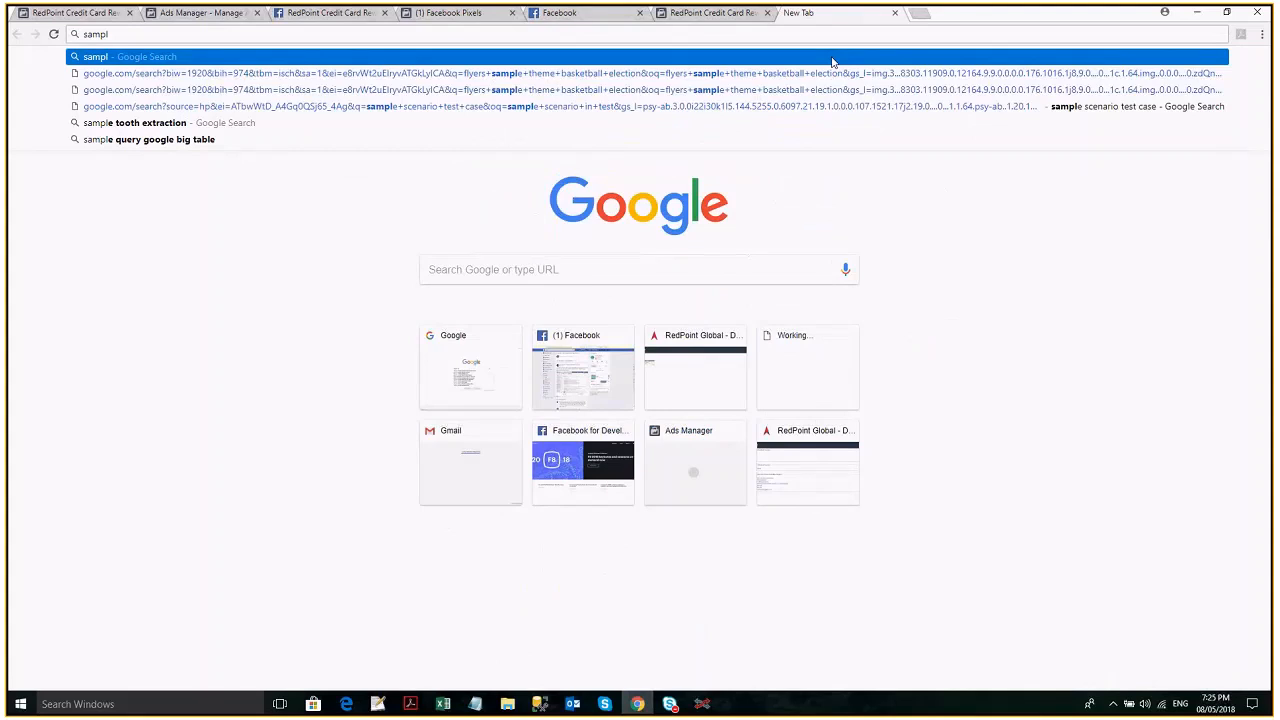
text(e videos)
key(Return)
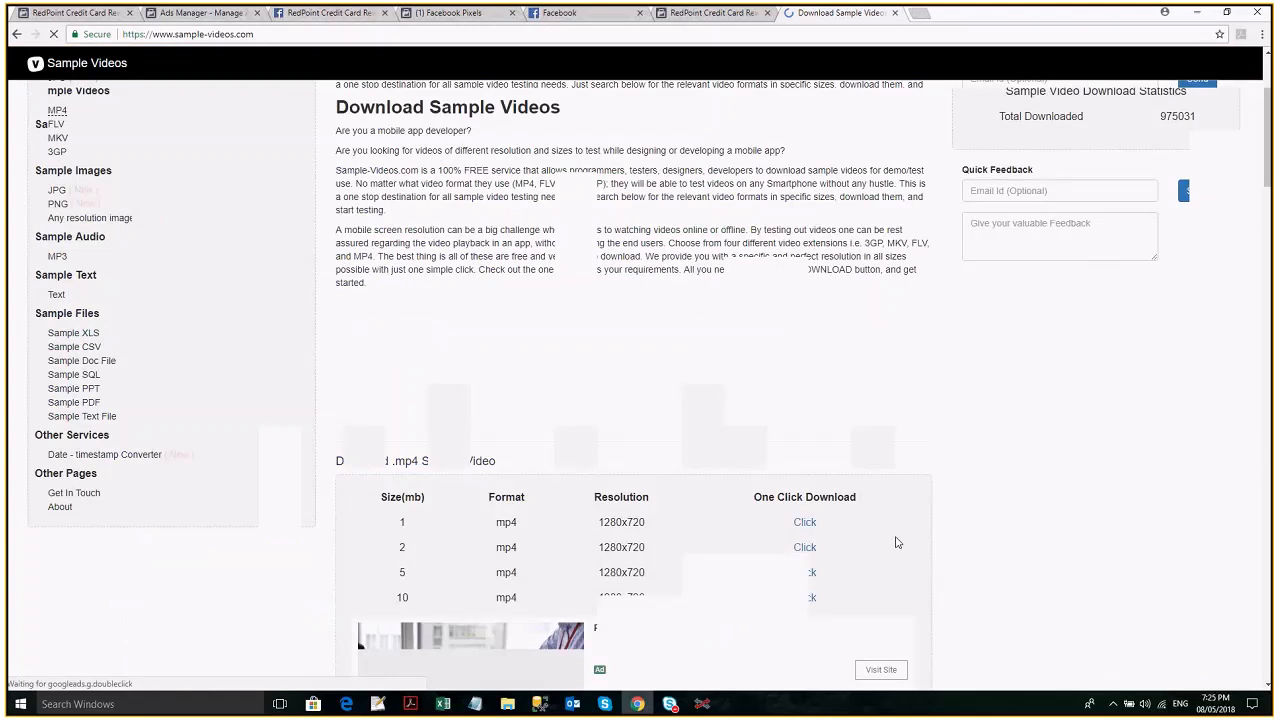
scroll(806, 456, down, 2)
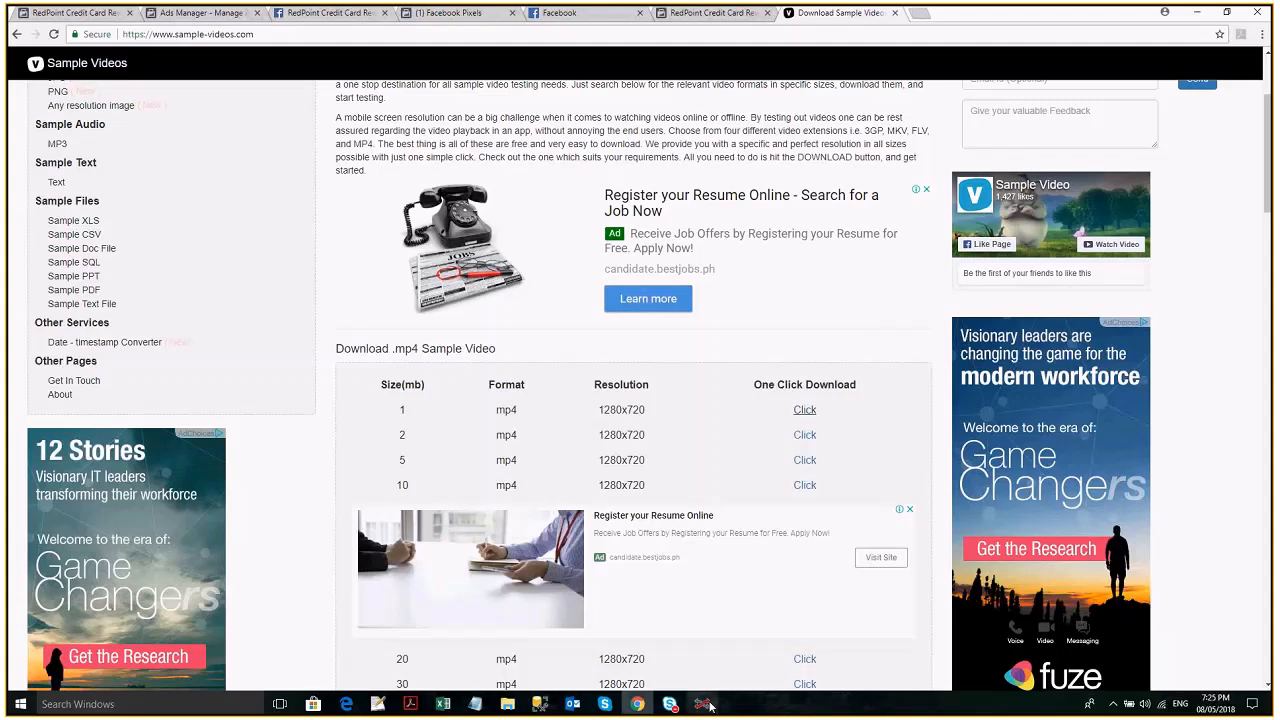
mouse_move(705, 706)
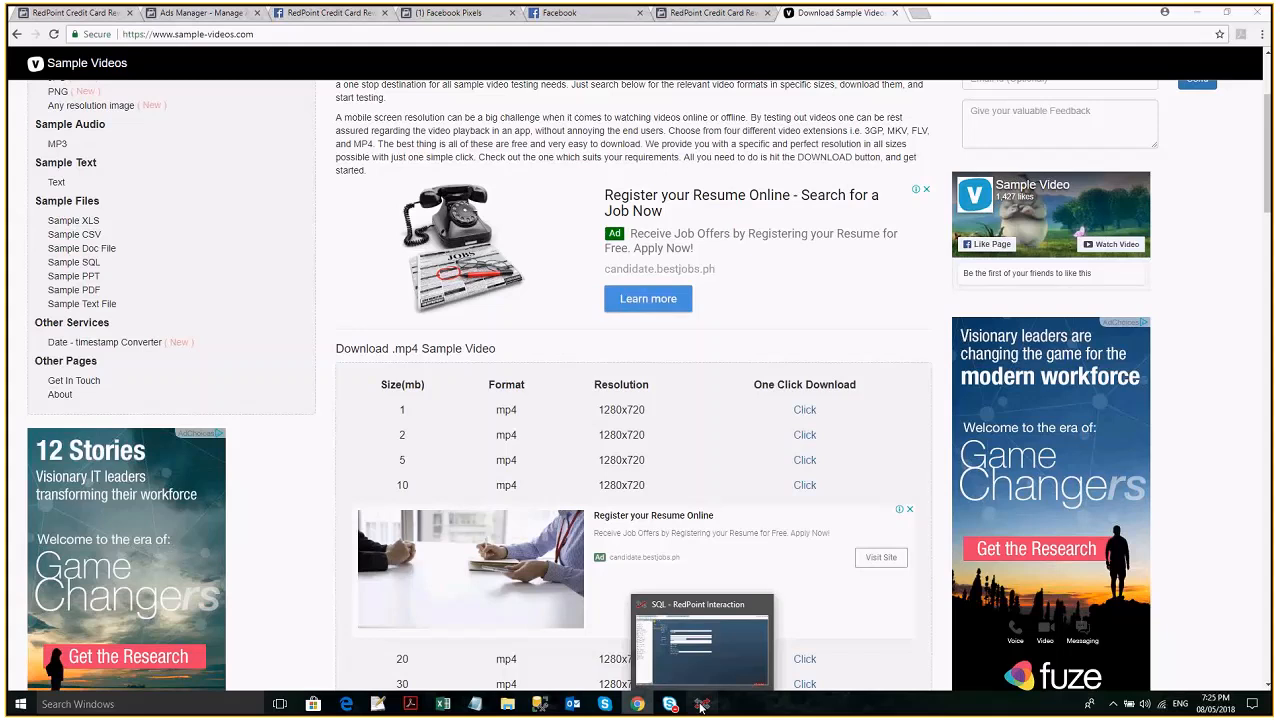
click(702, 706)
text(https://www.sample-videos.com/video/mp4/720/big_buck_bunny_720p_1mb.mp4)
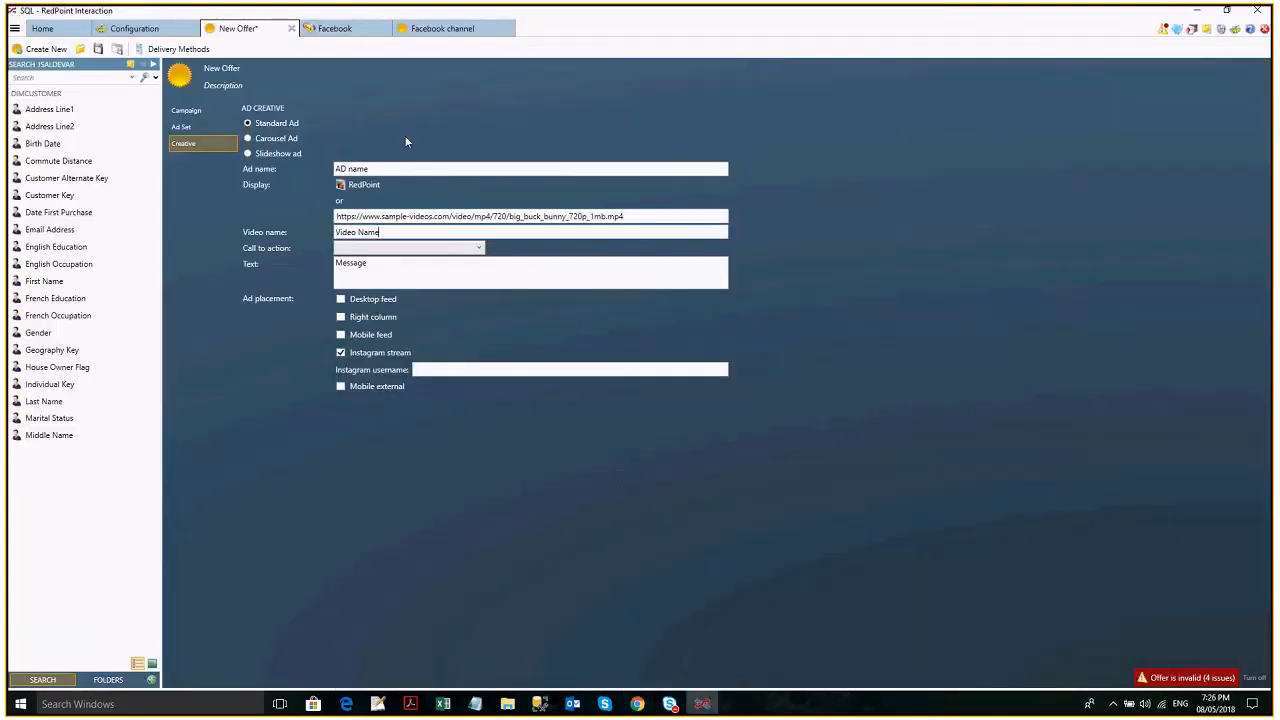
click(434, 248)
click(440, 262)
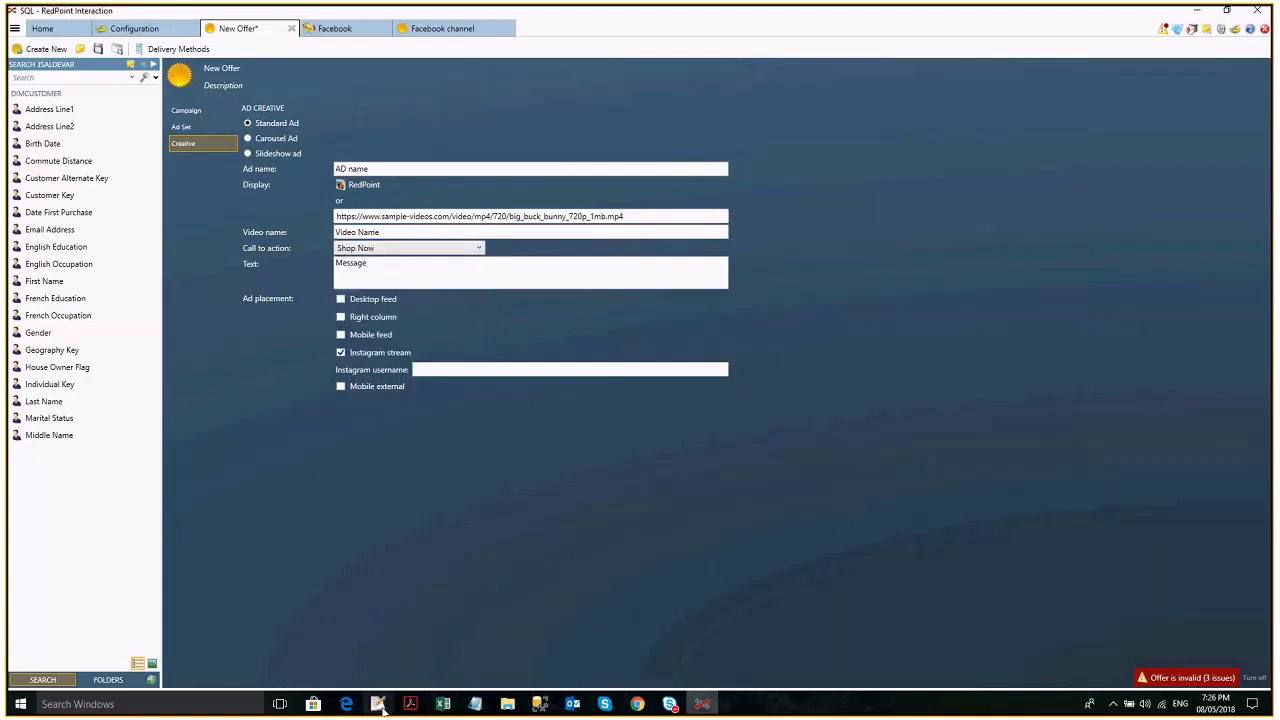
- Set the ad's call to action to Learn More and change its placement from Instagram stream to Desktop feed
click(430, 249)
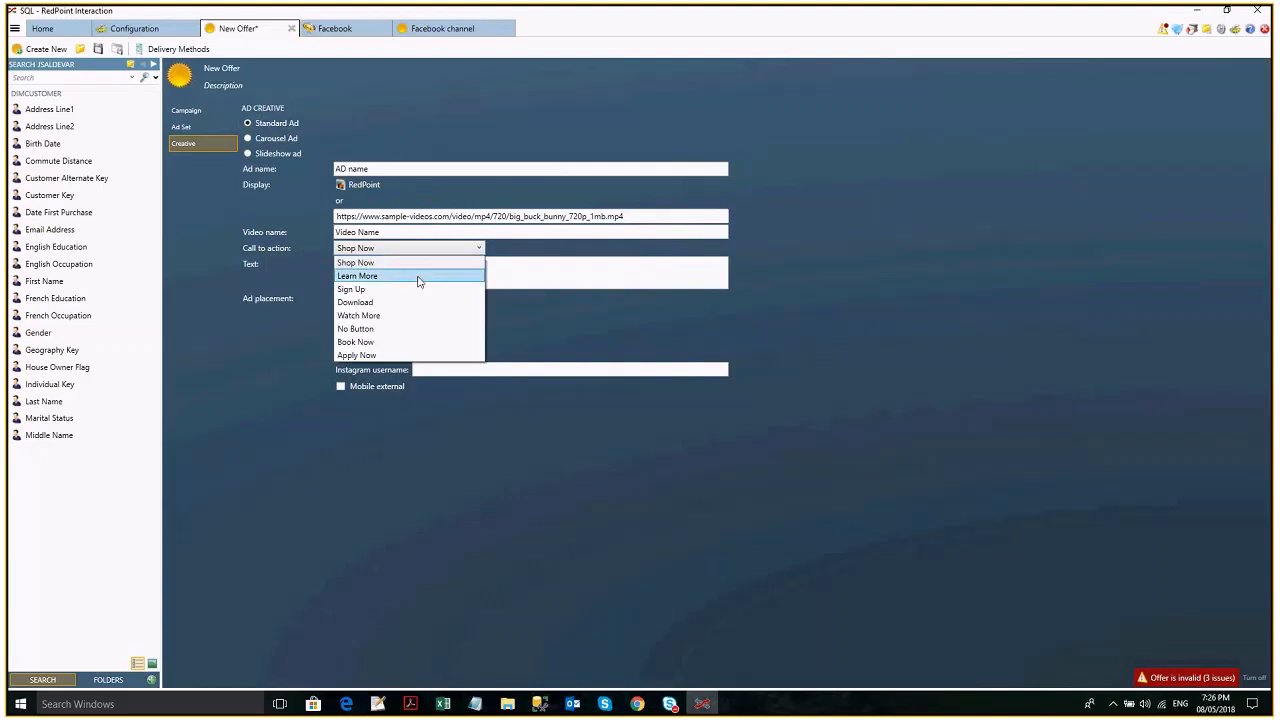
click(417, 277)
click(507, 284)
click(366, 352)
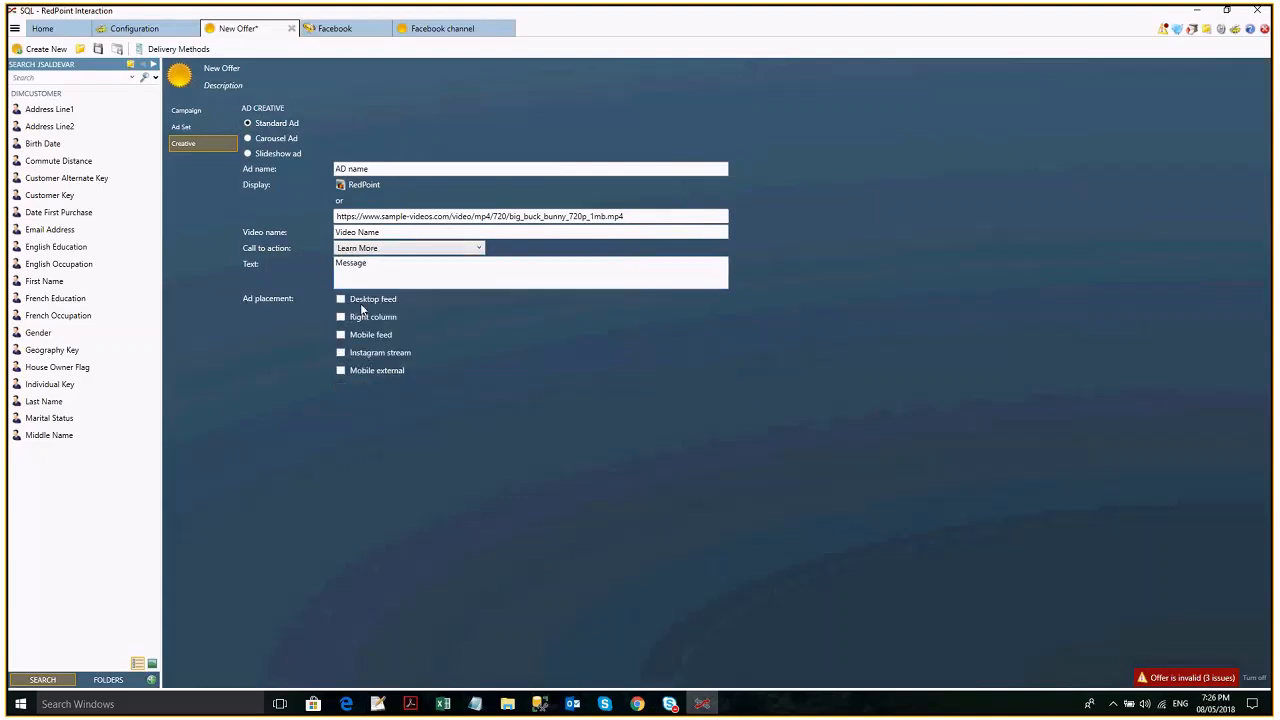
click(365, 300)
- Clear the video file path of the standard ad and check the details of its display image
triple_click(523, 219)
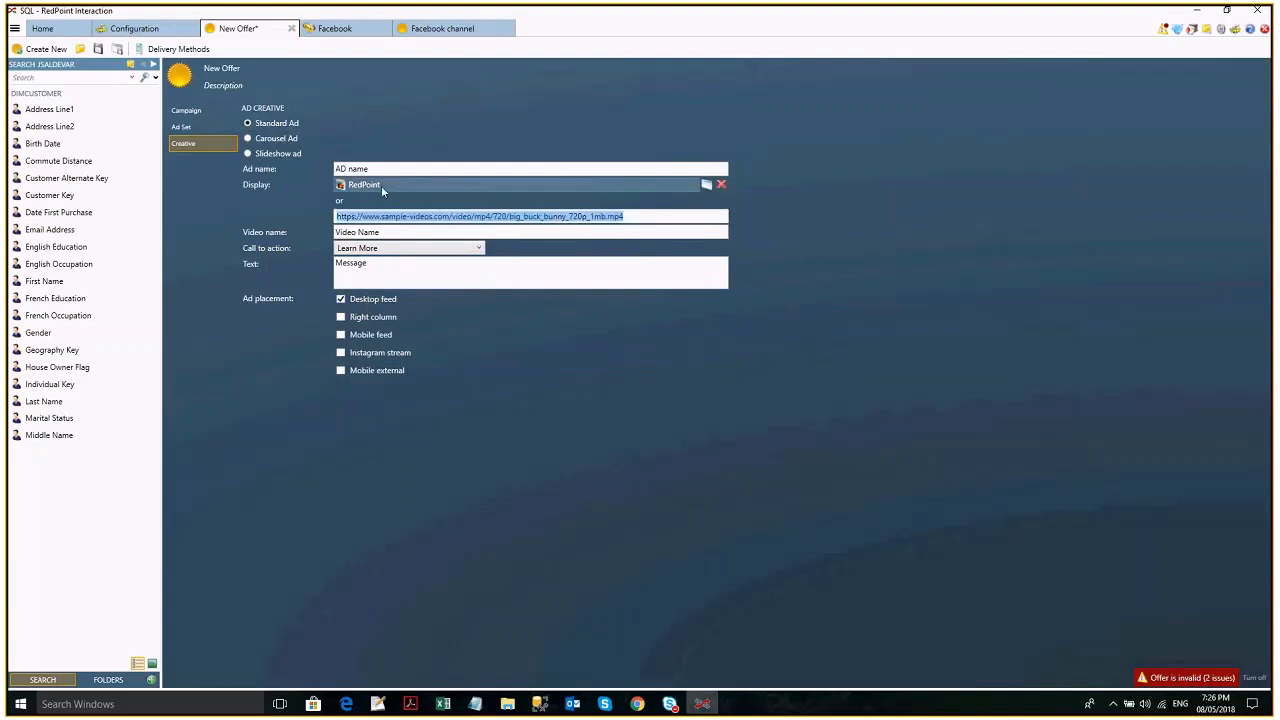
mouse_move(381, 185)
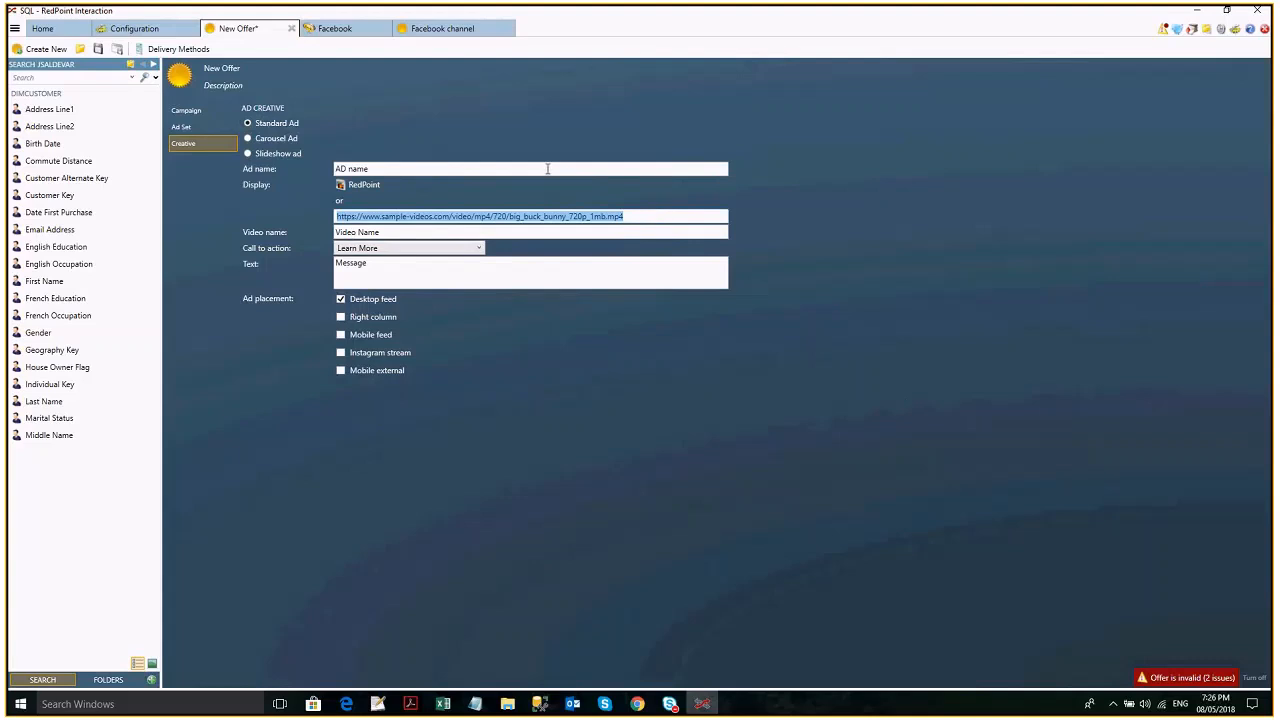
key(Delete)
click(556, 230)
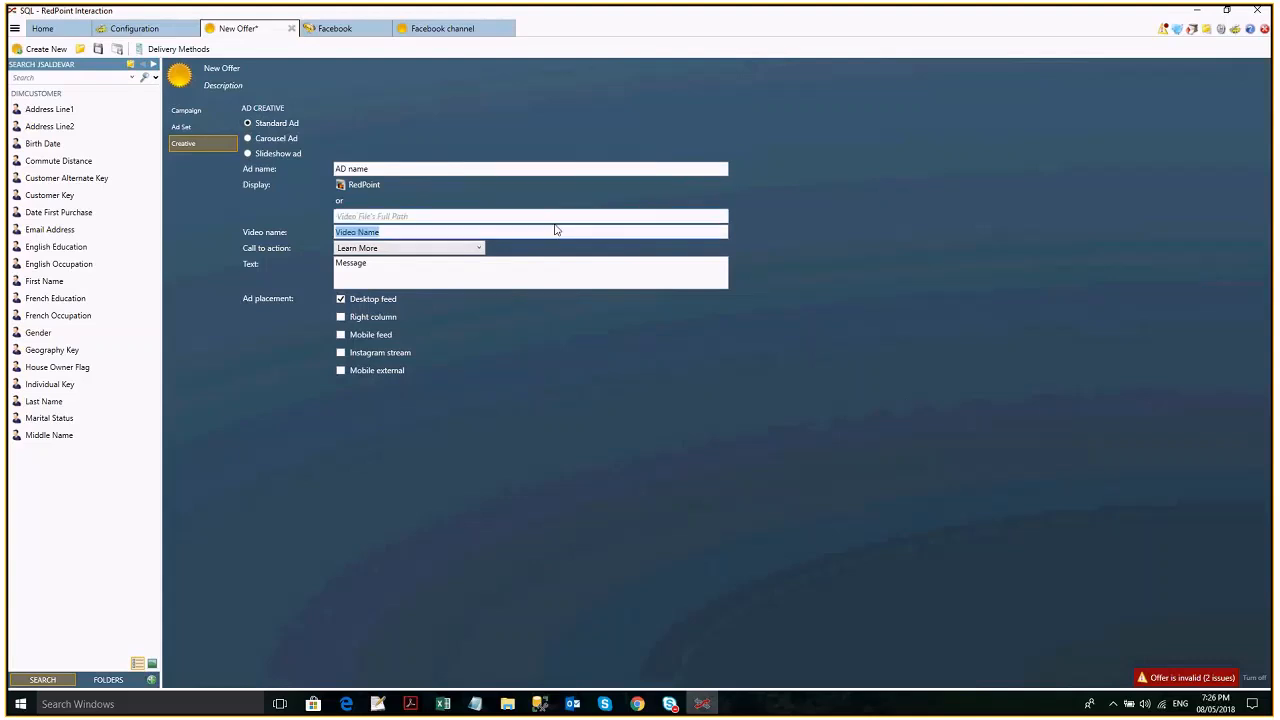
click(363, 185)
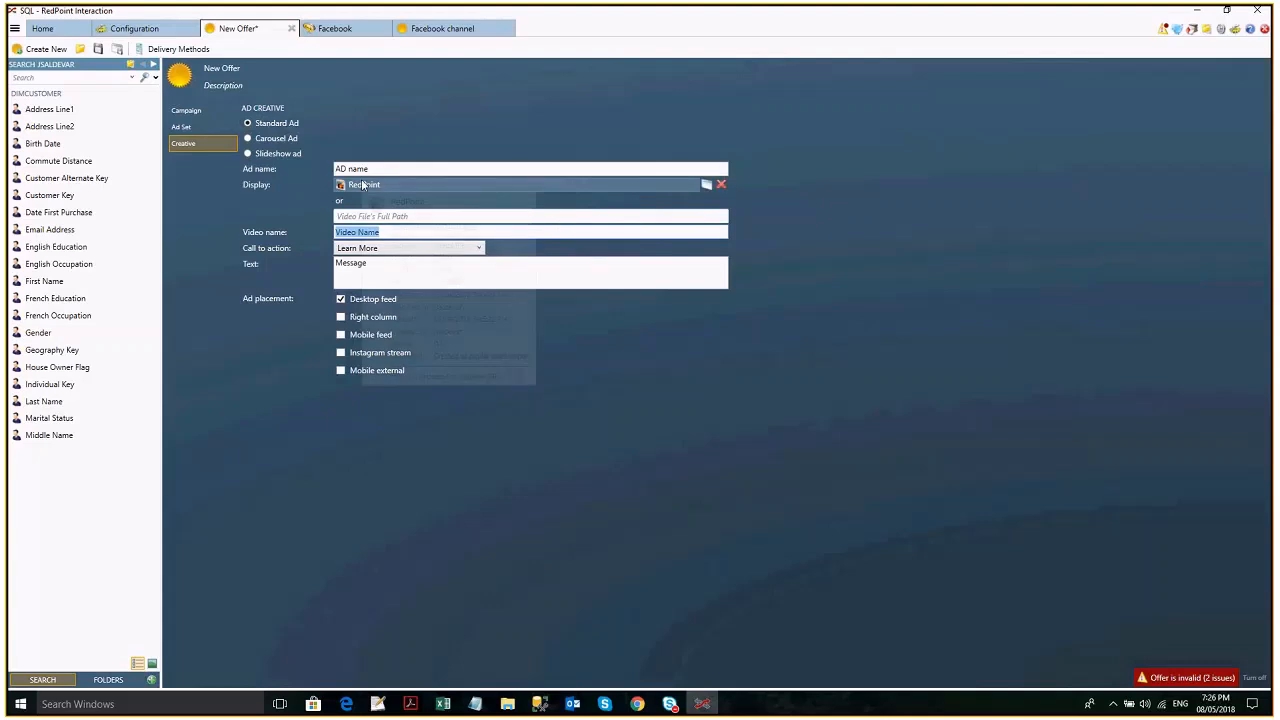
click(818, 222)
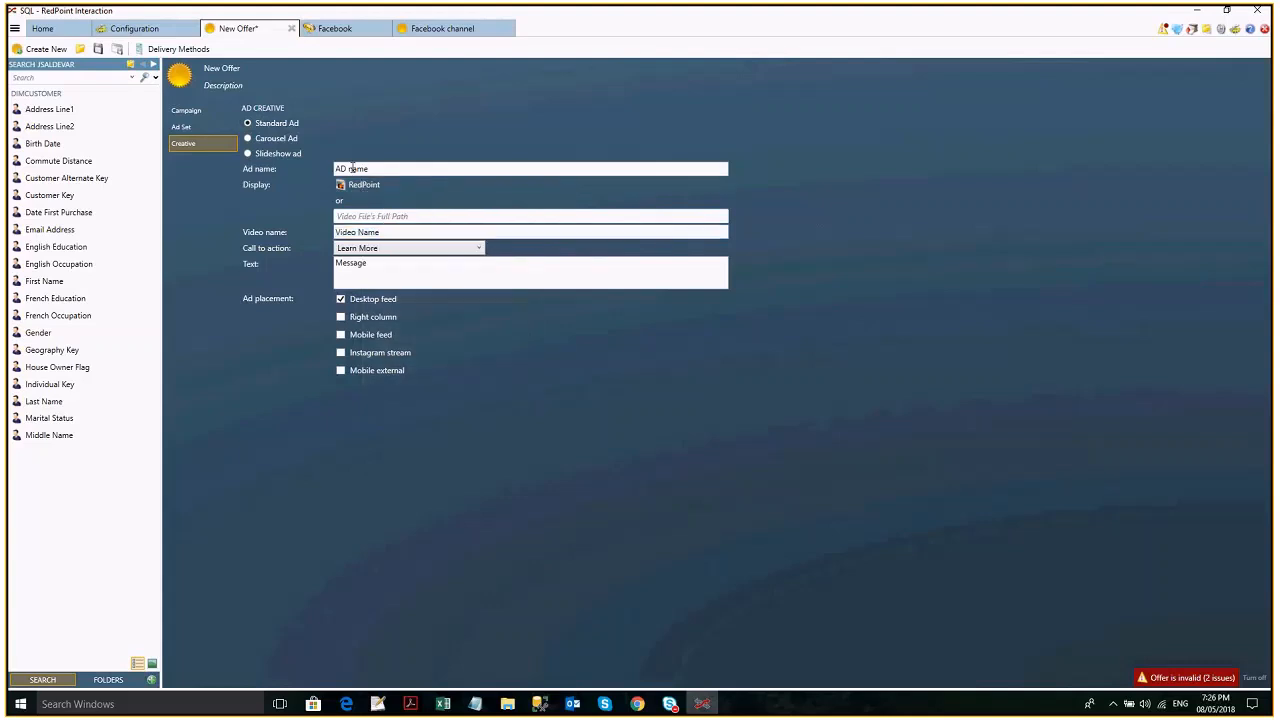
- Choose Carousel Ad, view Facebook's carousel guide in Chrome, and in RedPoint Interaction set message Message, call to action Shop Now and Desktop feed placement
click(248, 138)
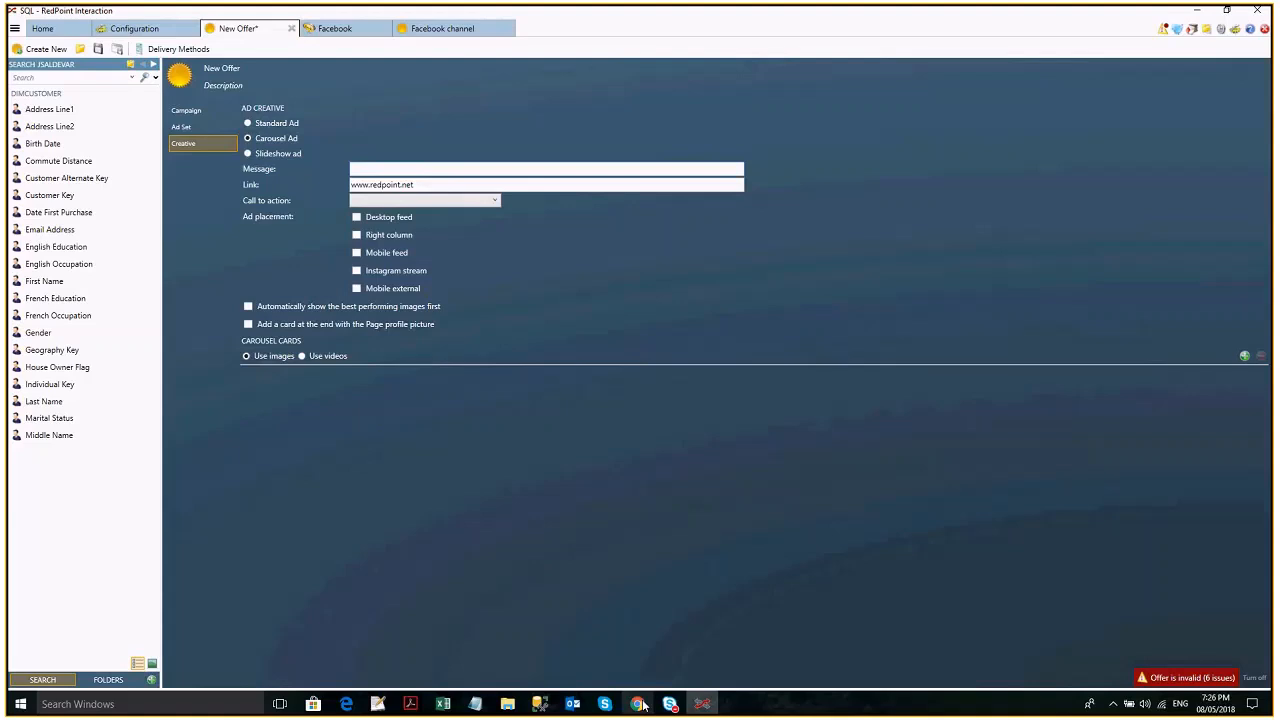
click(643, 705)
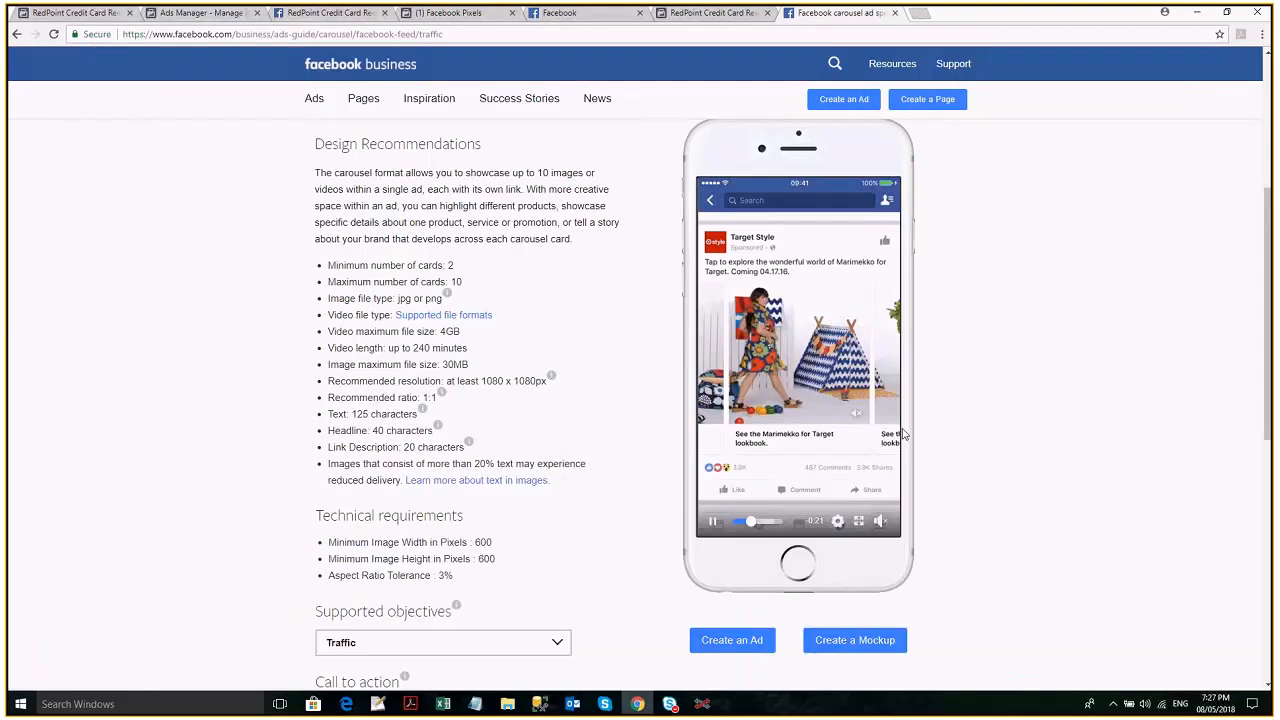
key(alt+Tab)
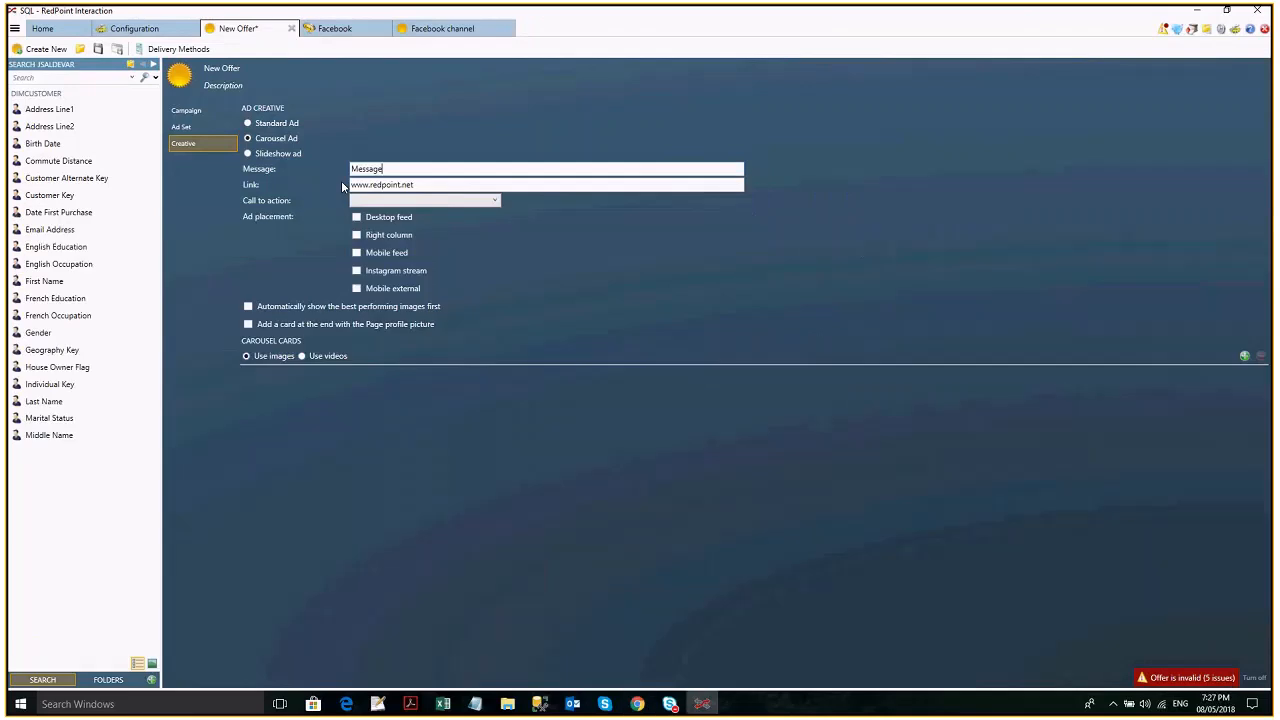
- Add three carousel cards and name the first one Card 1
click(1245, 357)
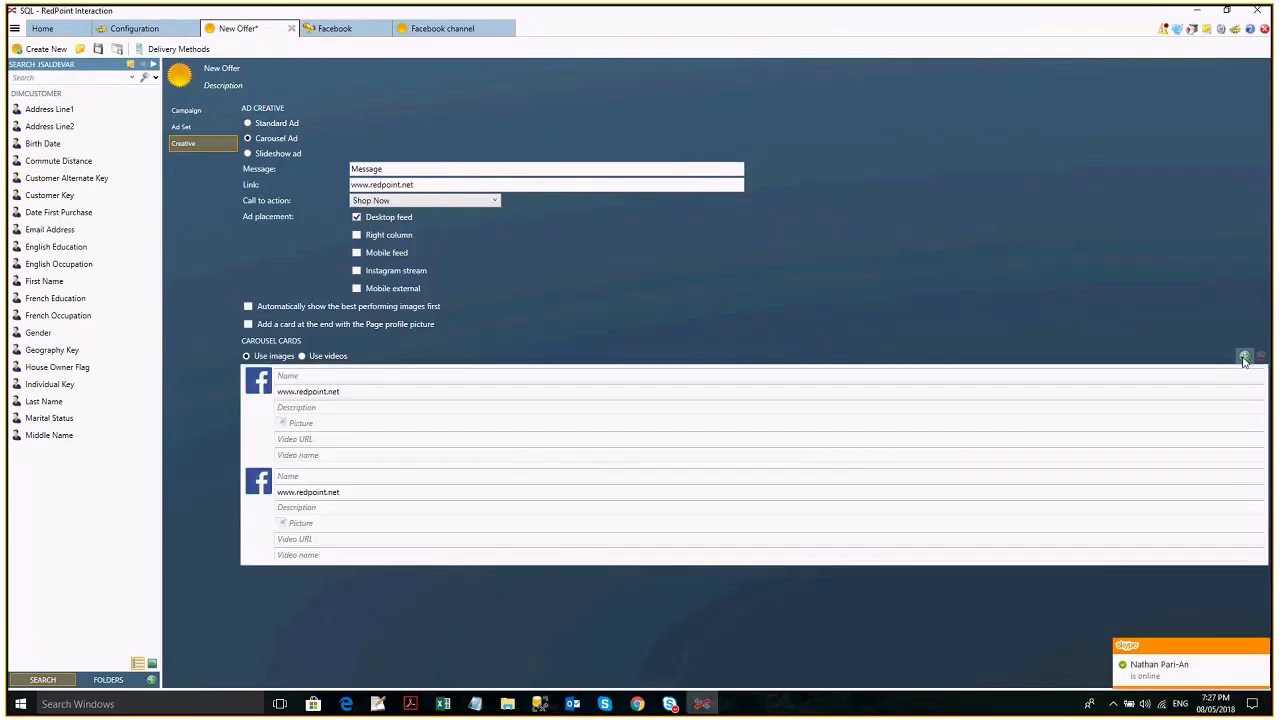
click(1245, 358)
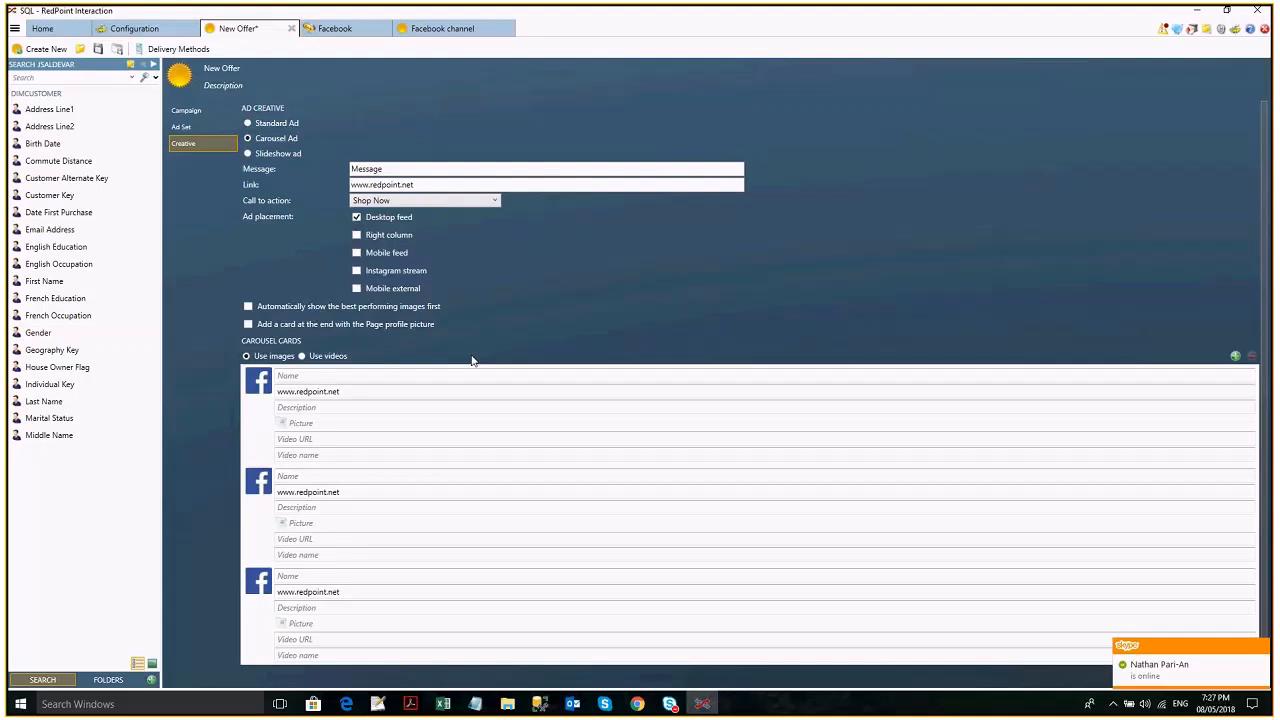
click(544, 381)
text(Card 1)
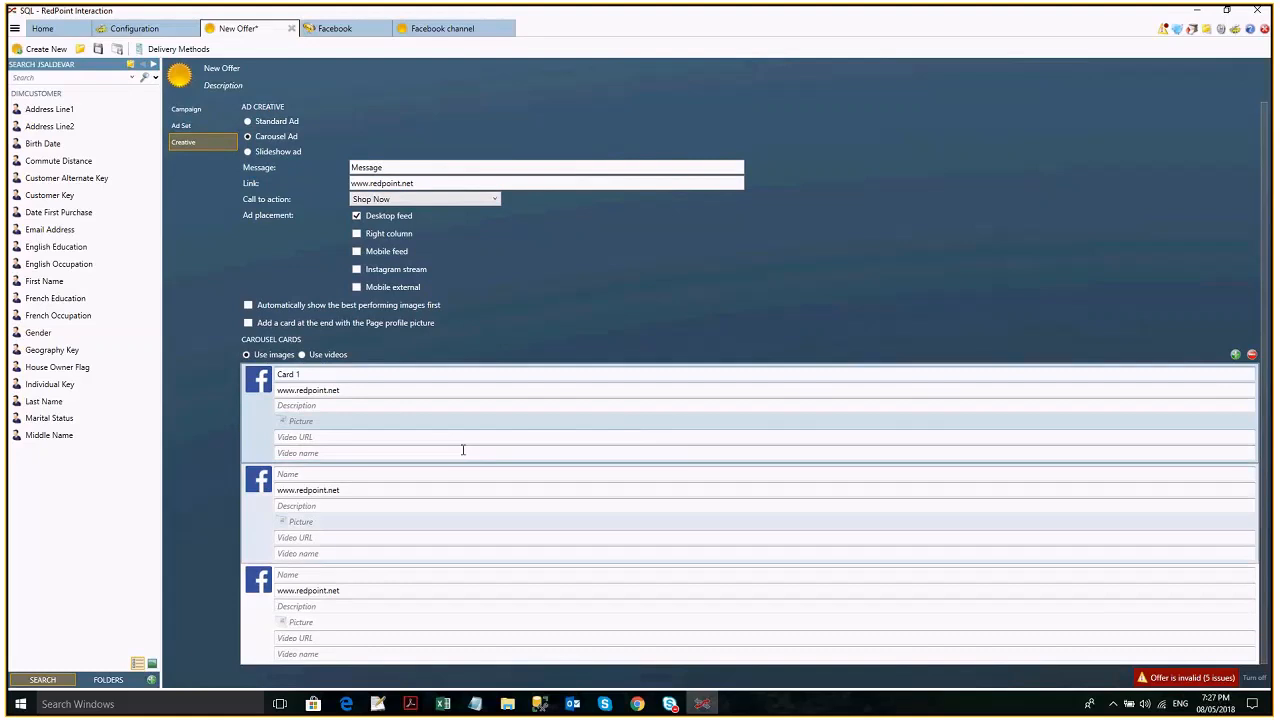
- Set the pictures of the three carousel cards to RedPoint, Google Chrome and Male, in that order
click(378, 424)
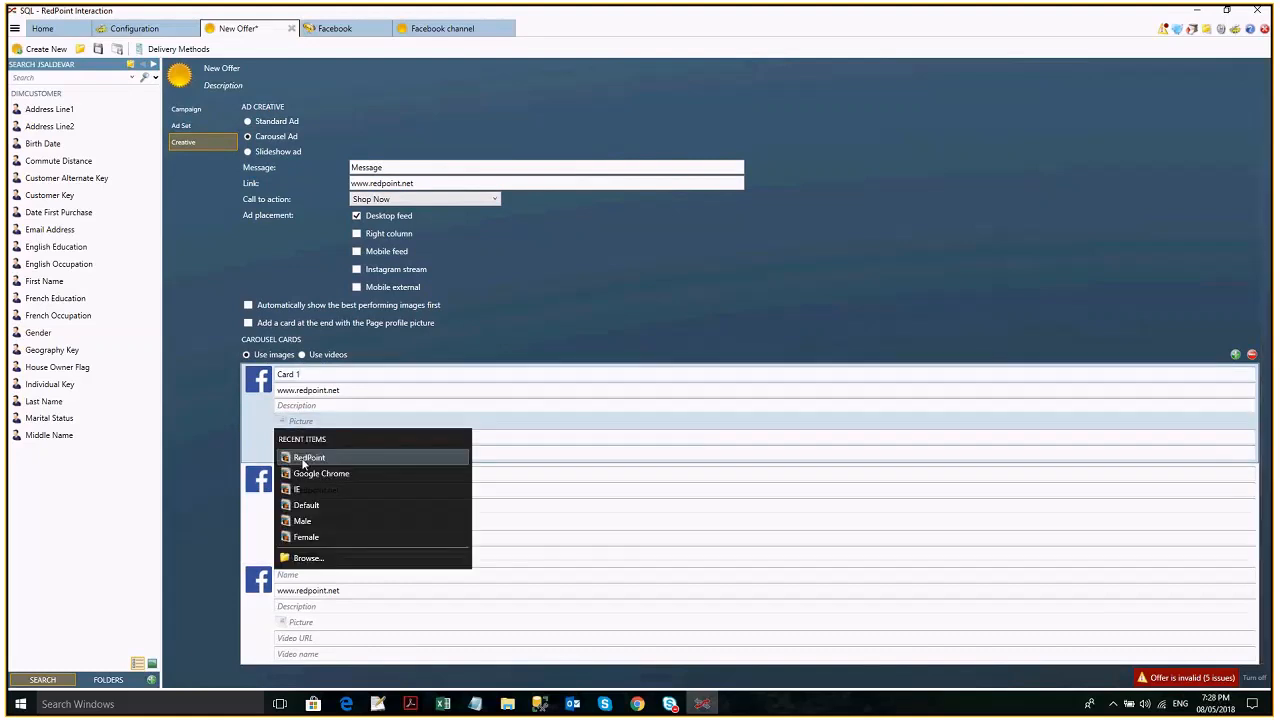
click(303, 458)
click(350, 522)
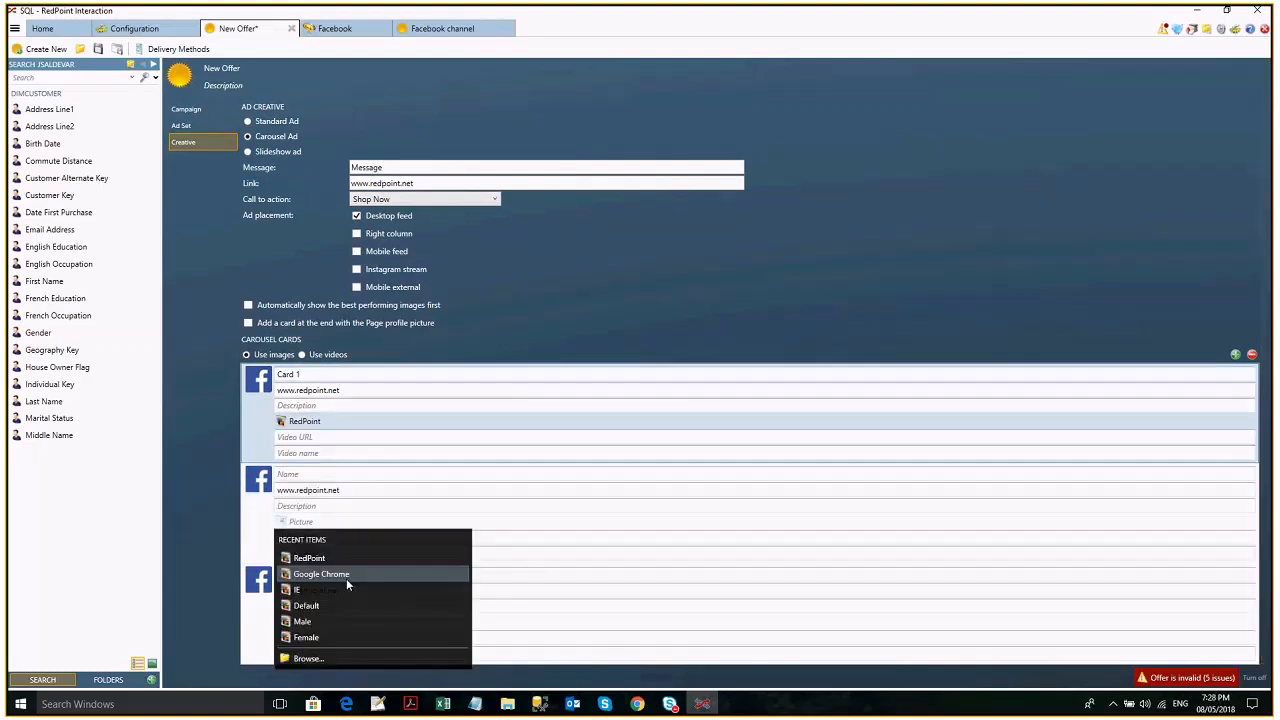
click(346, 577)
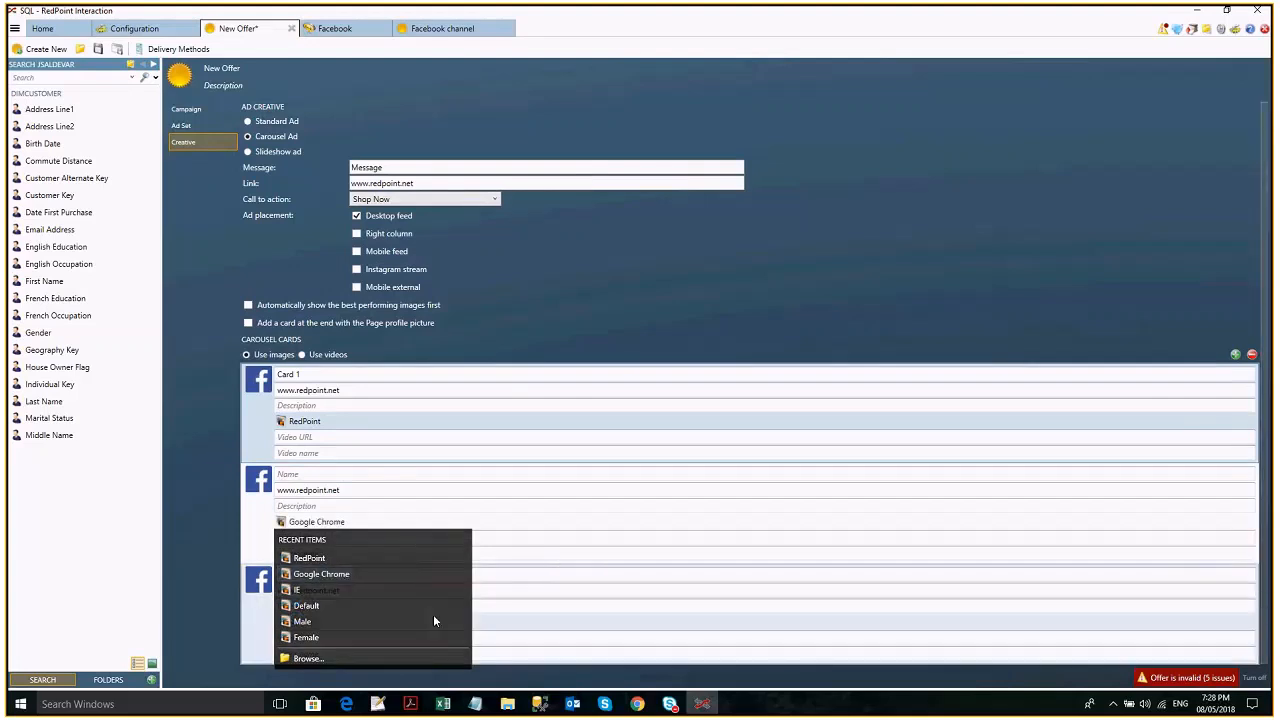
click(318, 624)
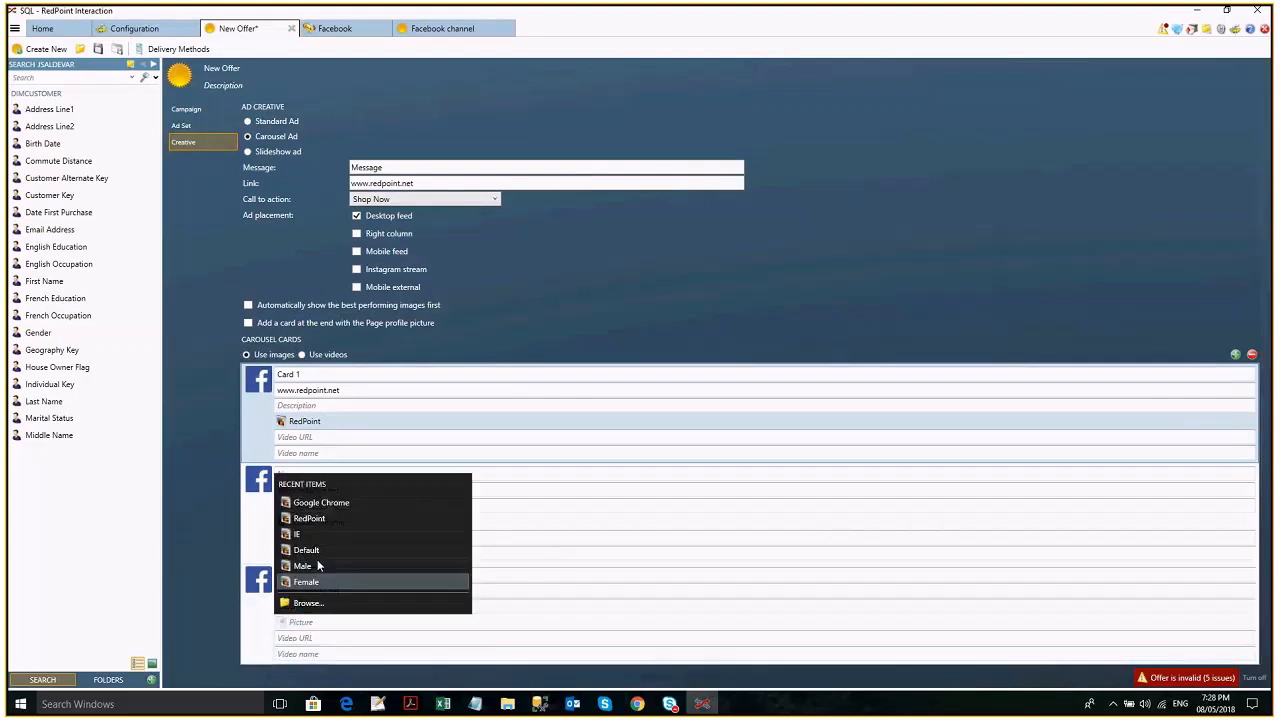
click(312, 566)
click(352, 436)
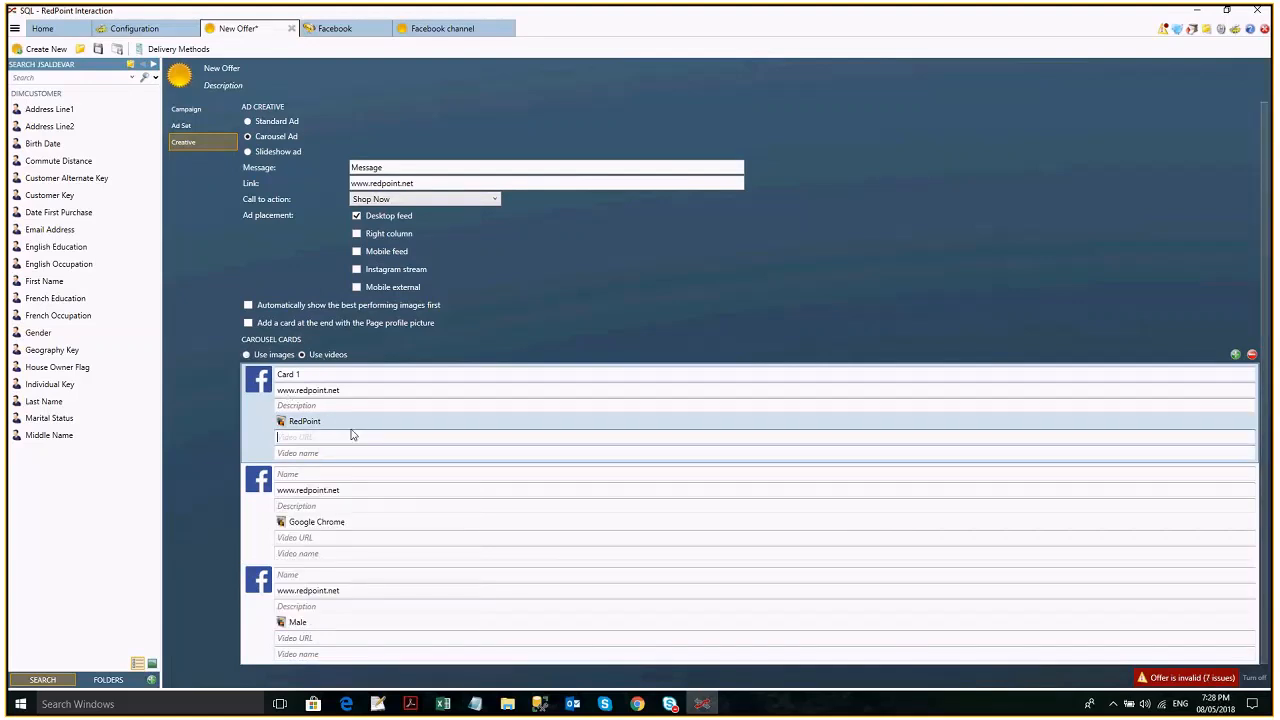
click(637, 704)
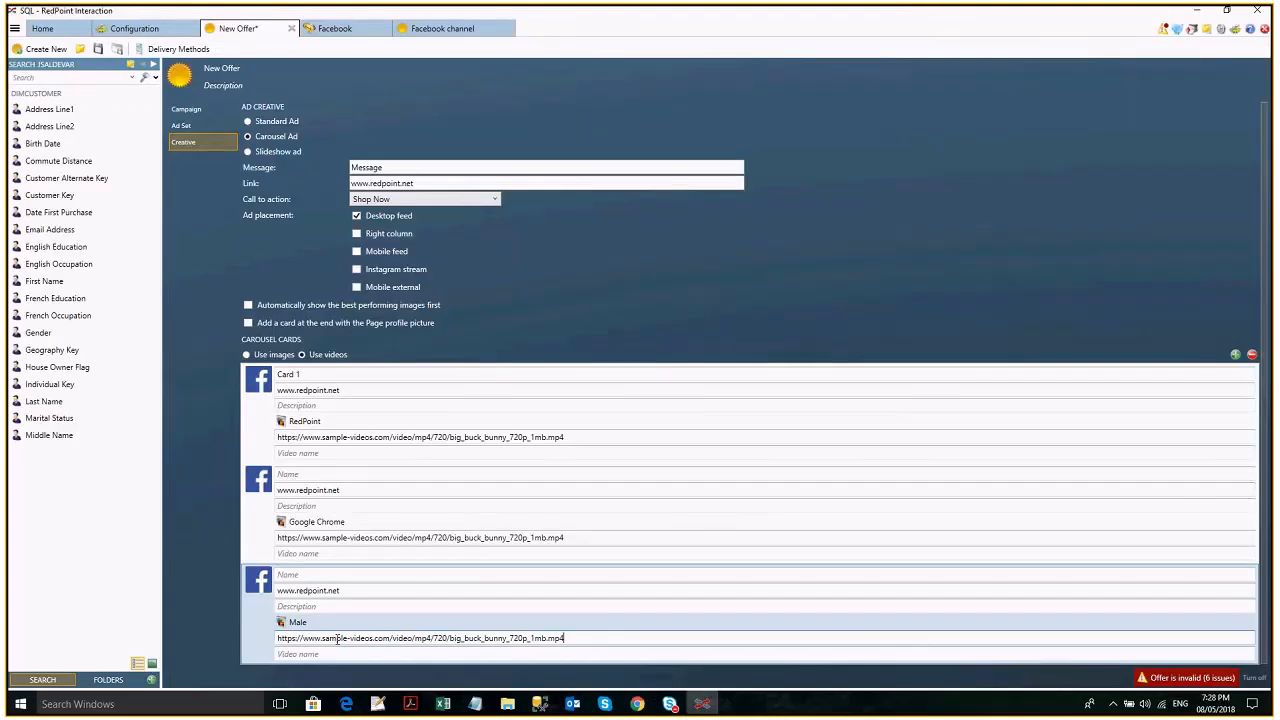
click(374, 404)
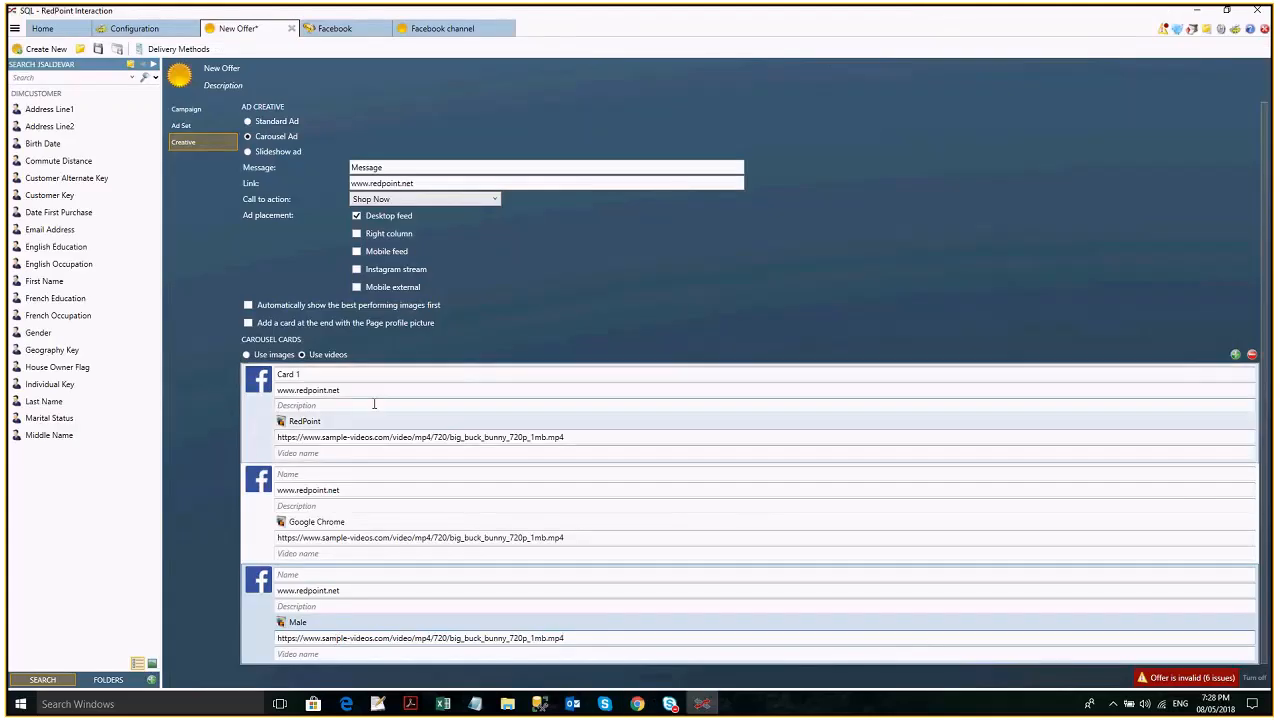
click(292, 307)
- Switch to Chrome, search for facebook carousel ads, view the Facebook Ads guide's carousel example, and return to RedPoint Interaction
mouse_move(640, 706)
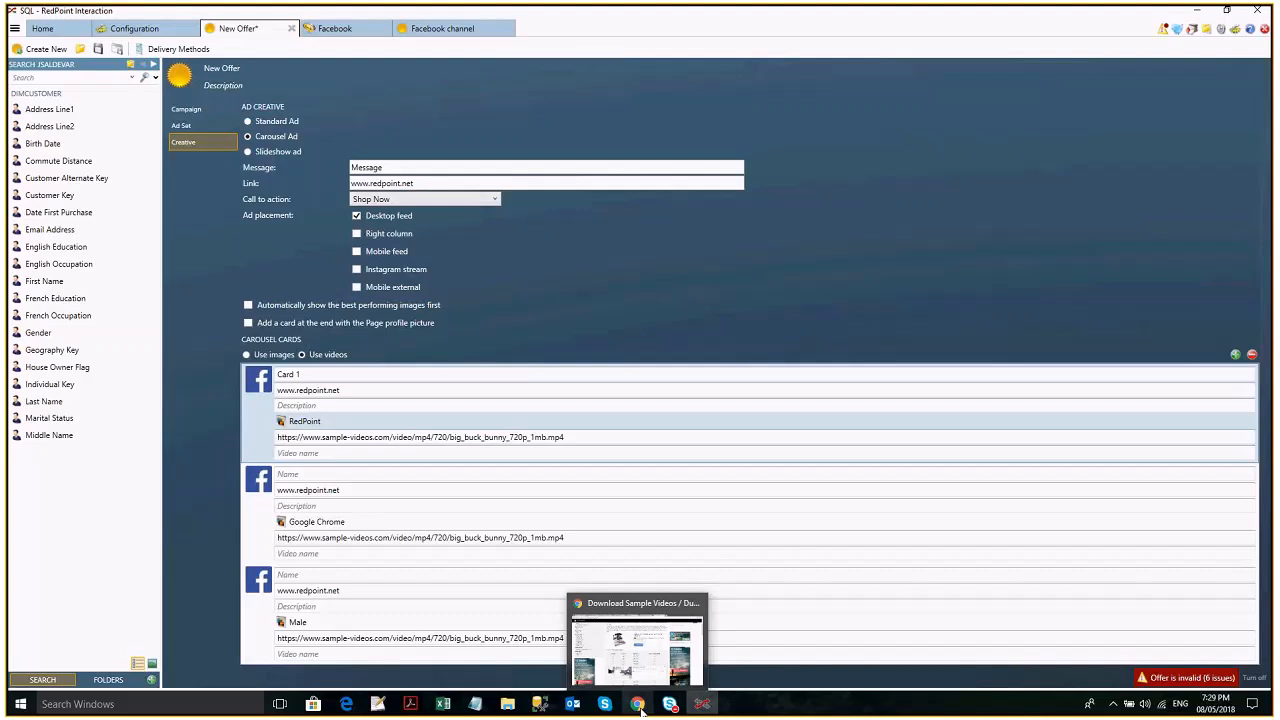
click(641, 710)
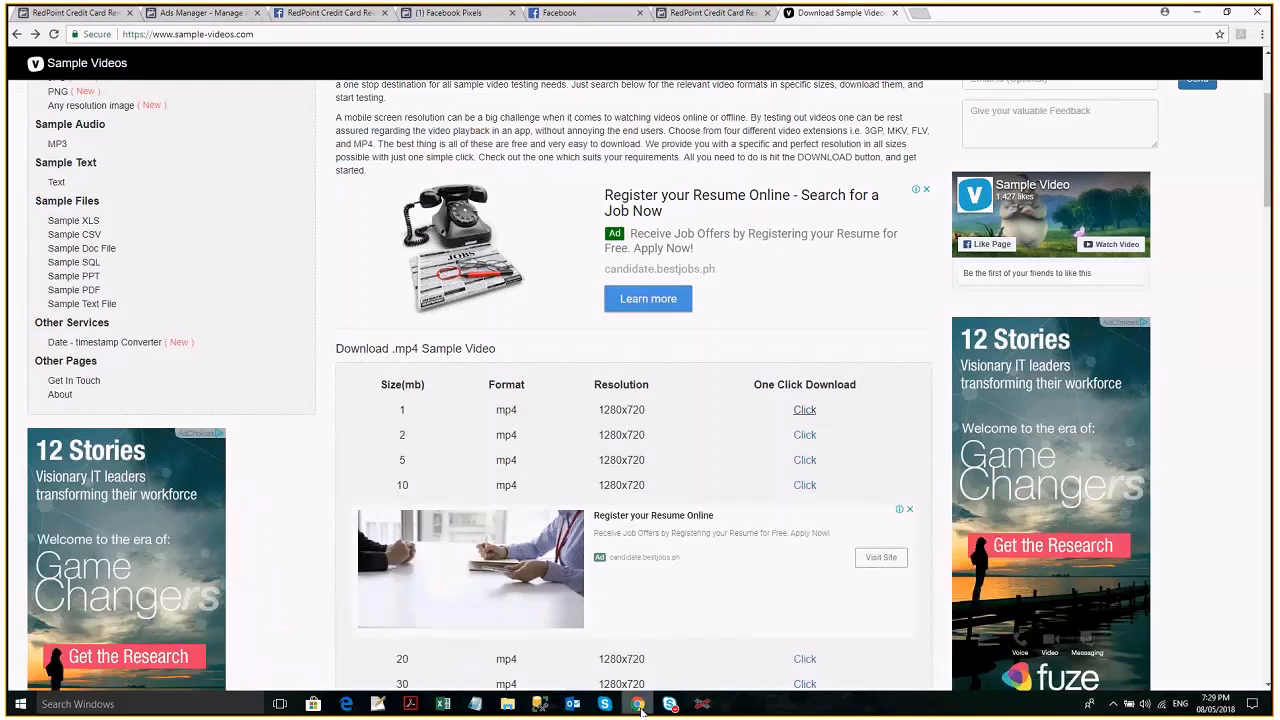
click(920, 13)
text(facebook carousel ads)
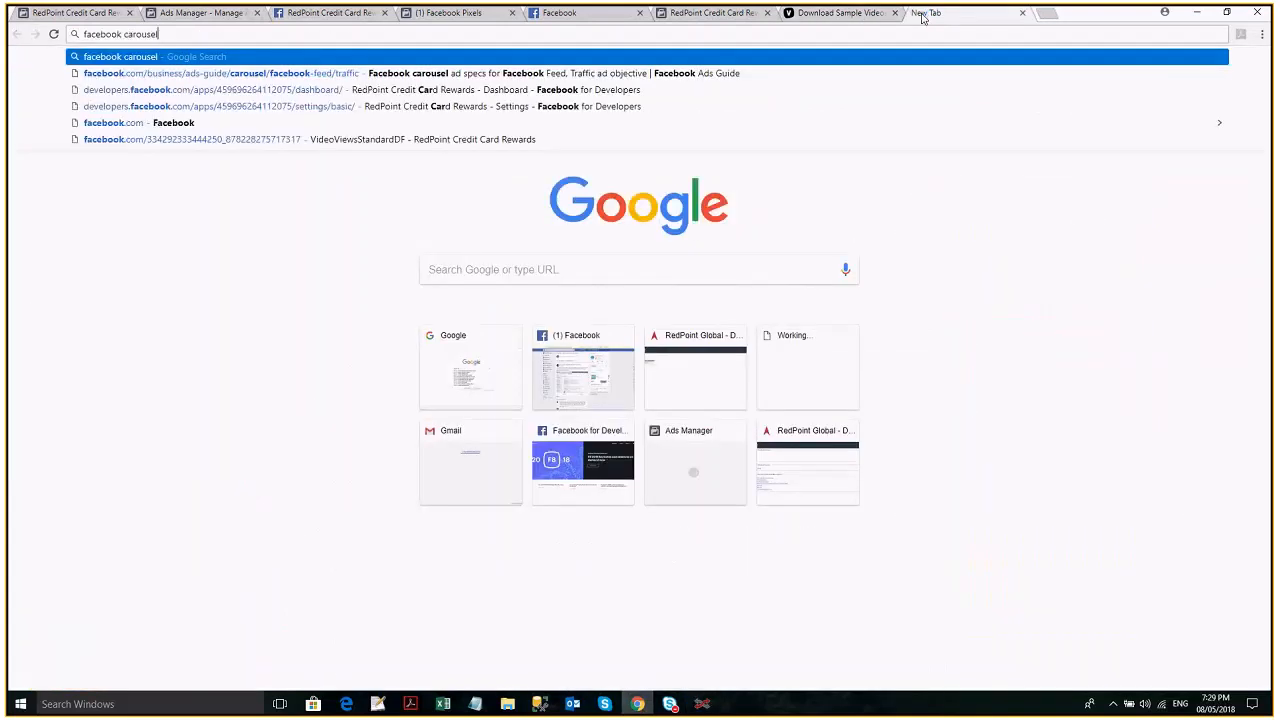
key(Return)
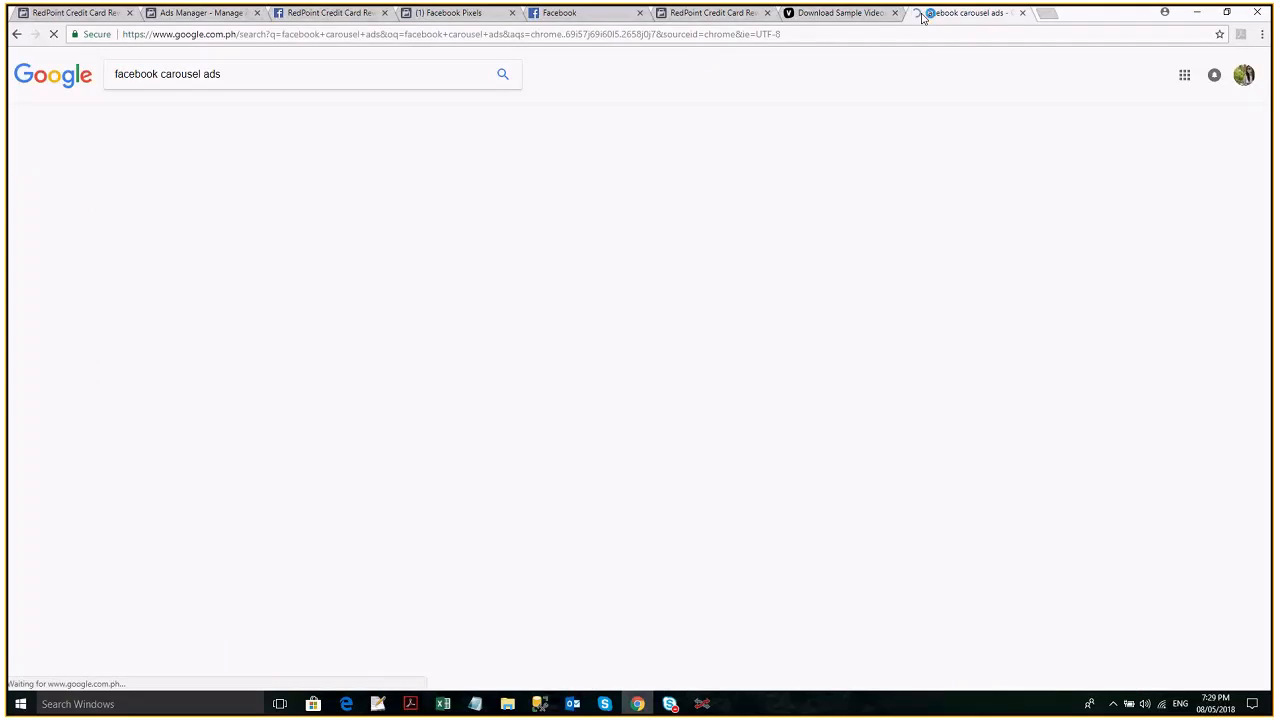
click(253, 165)
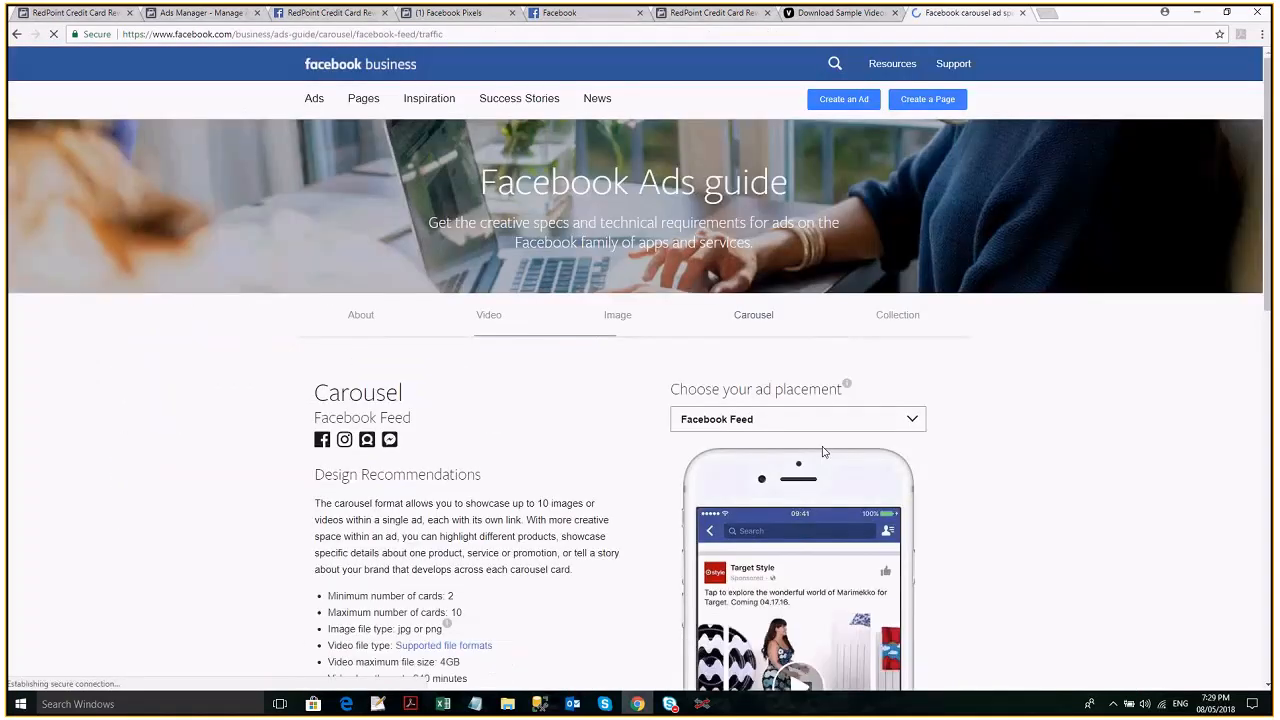
scroll(823, 452, down, 3)
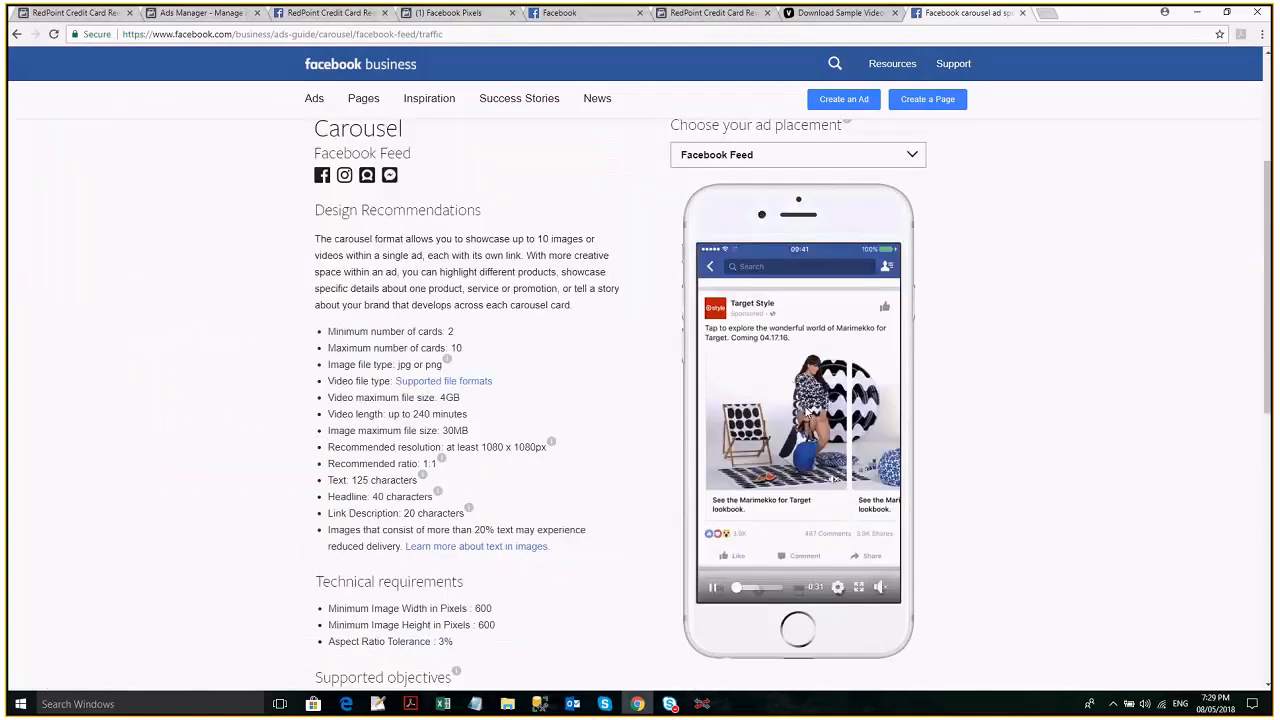
mouse_move(704, 705)
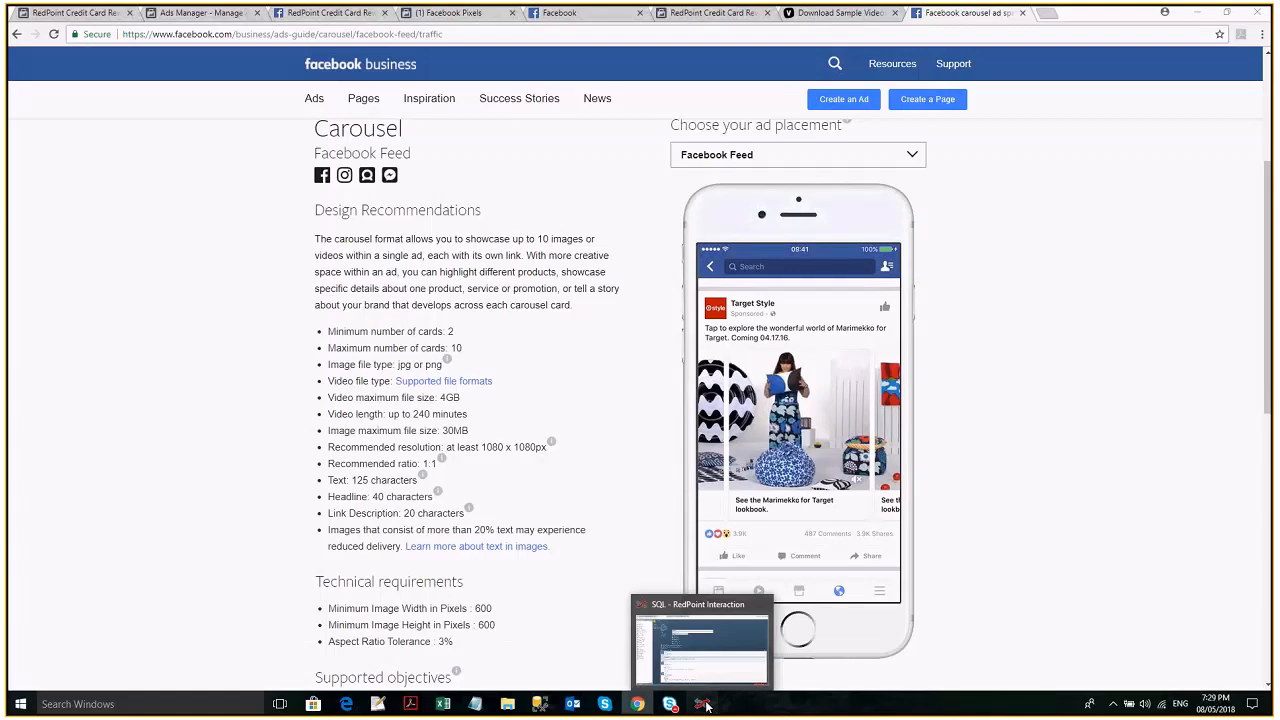
click(704, 705)
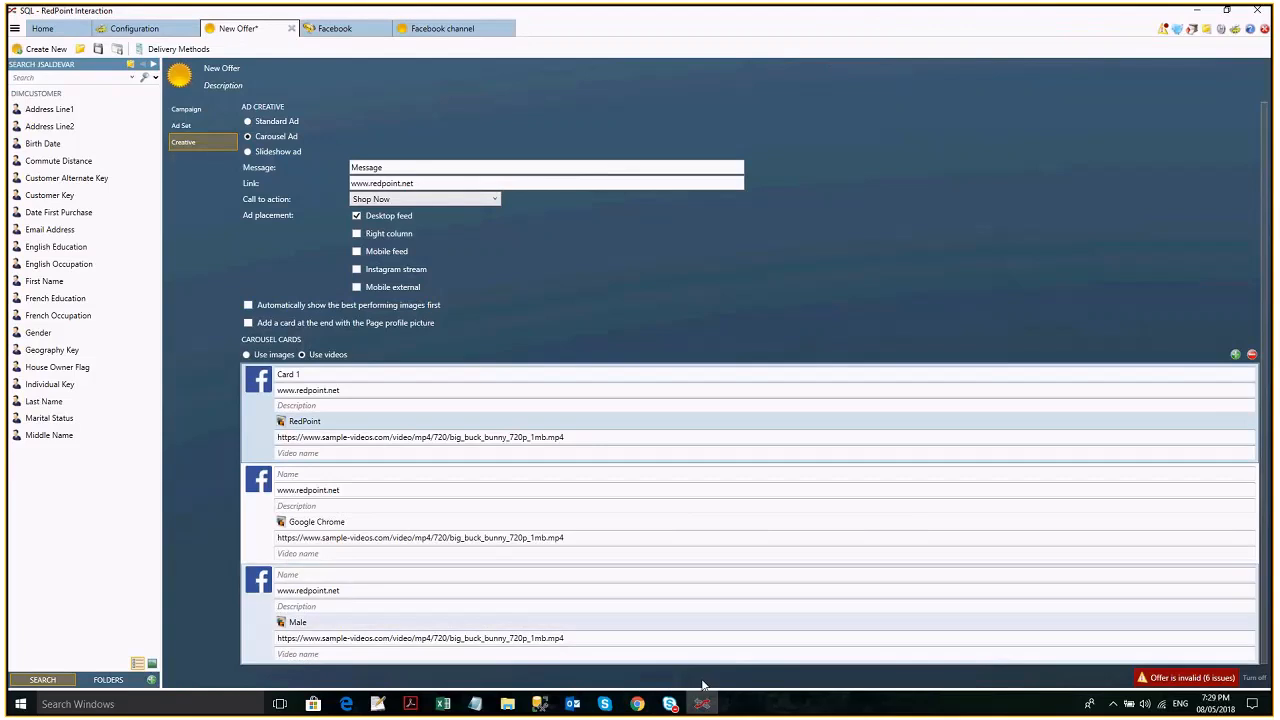
- Compare the offer with the carousel example in Chrome and enable adding a card at the end with the Page profile picture in RedPoint Interaction
click(634, 704)
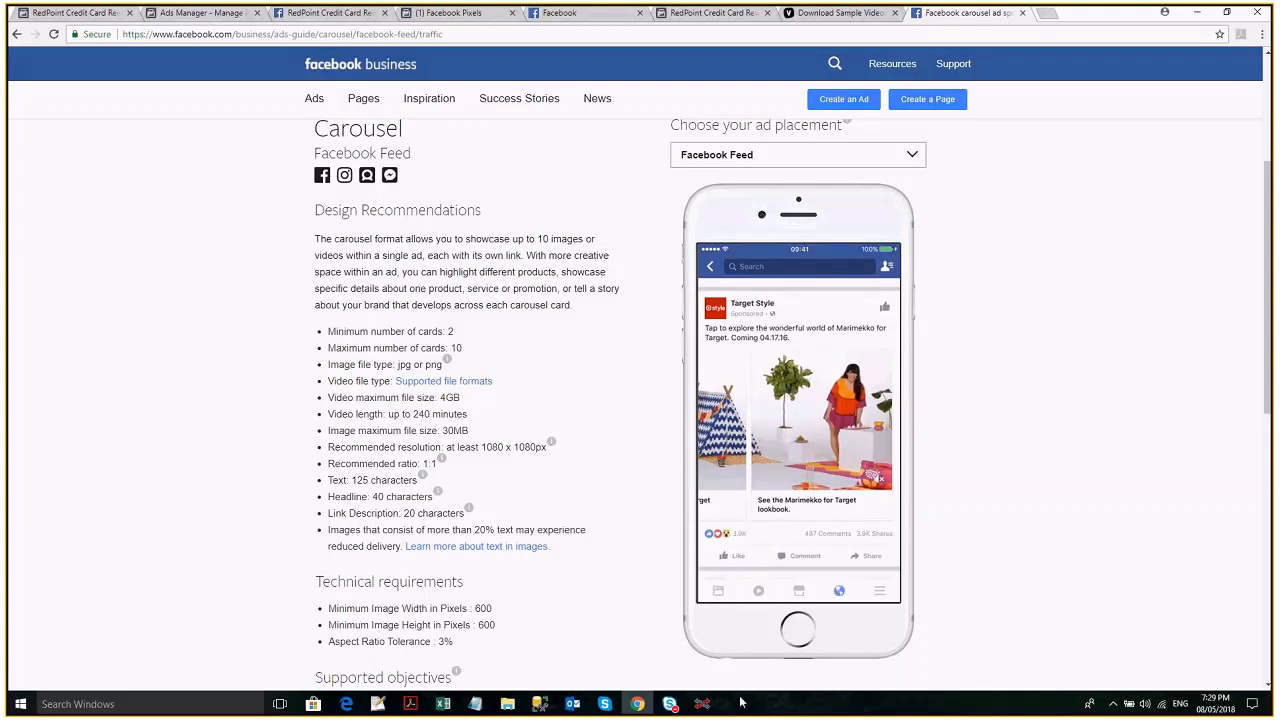
click(702, 704)
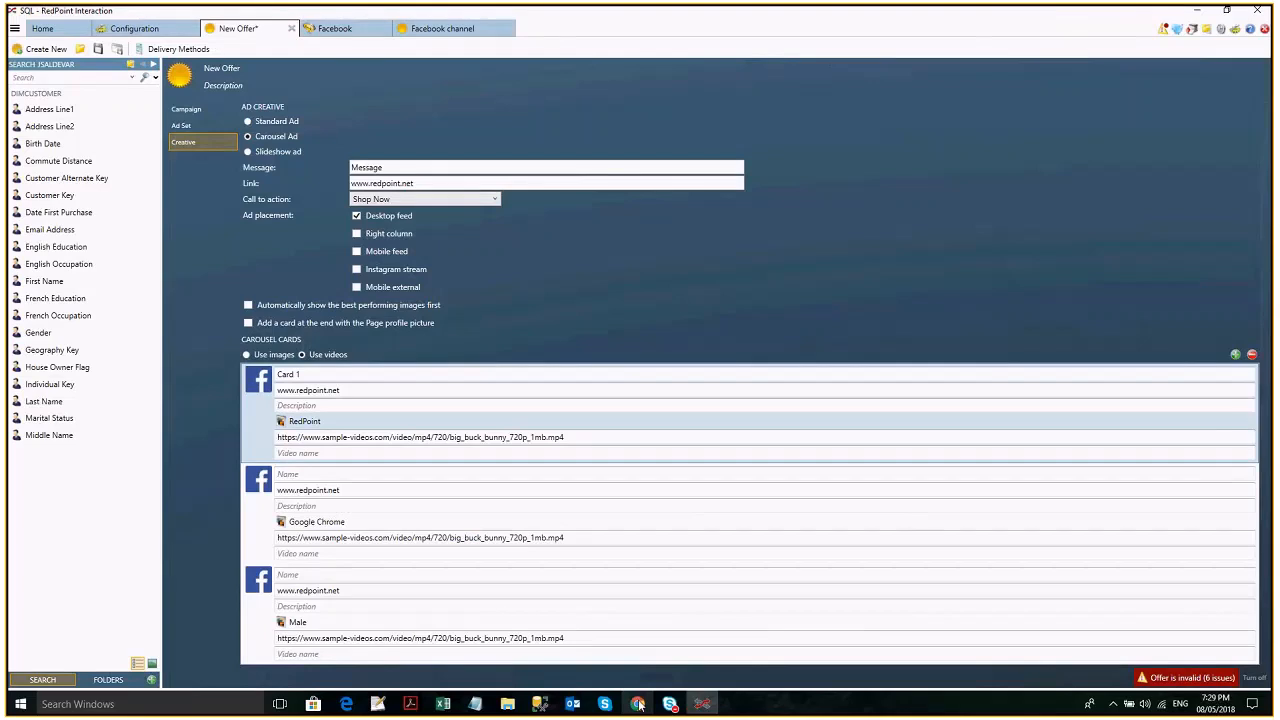
click(638, 704)
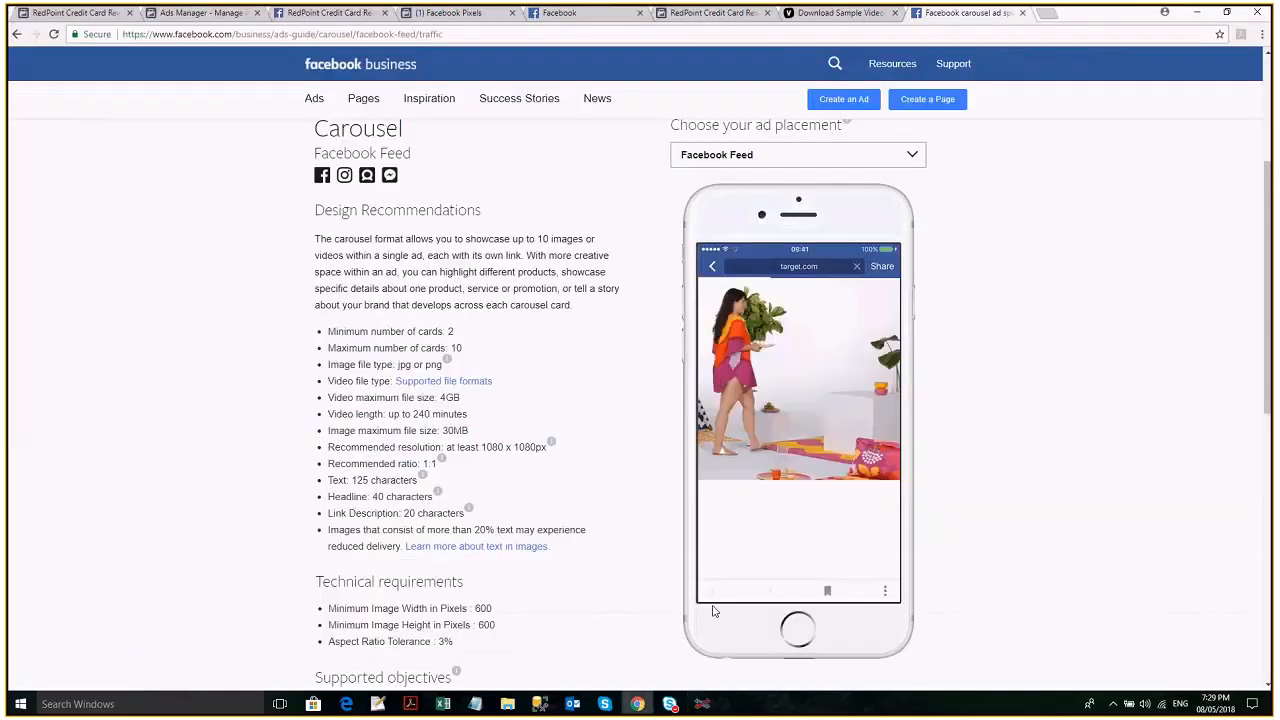
click(712, 706)
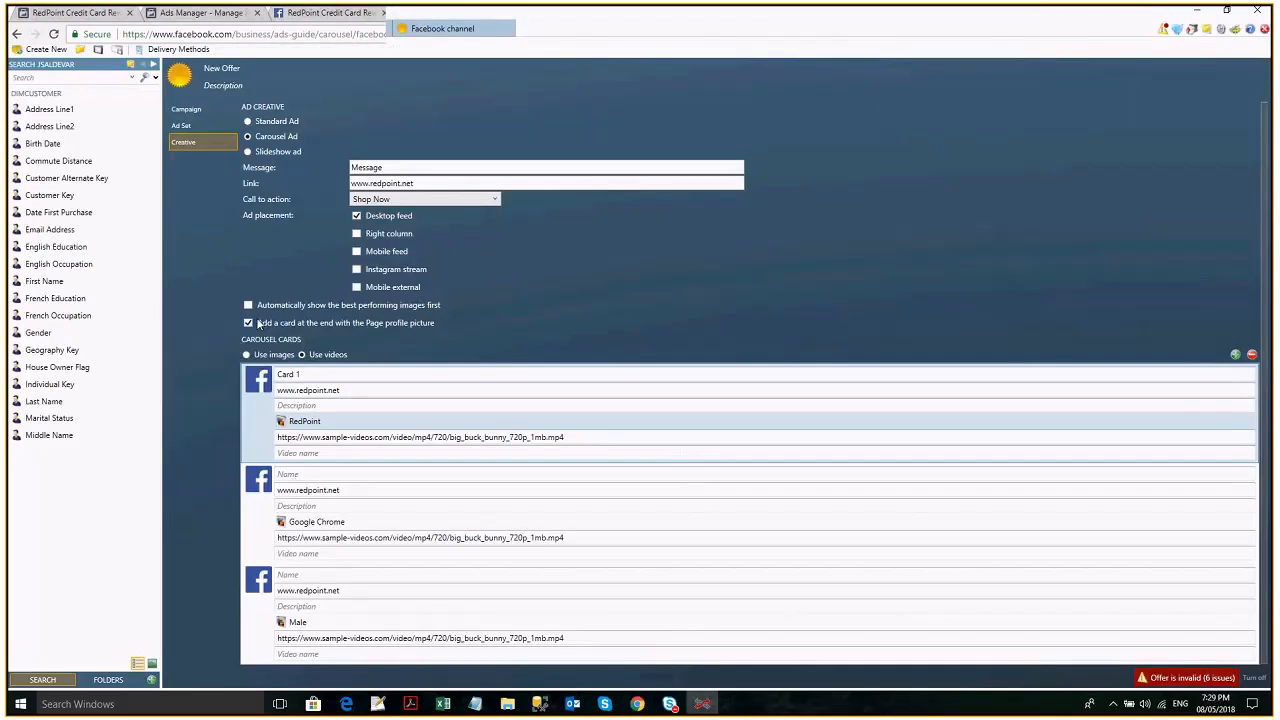
key(alt+Tab)
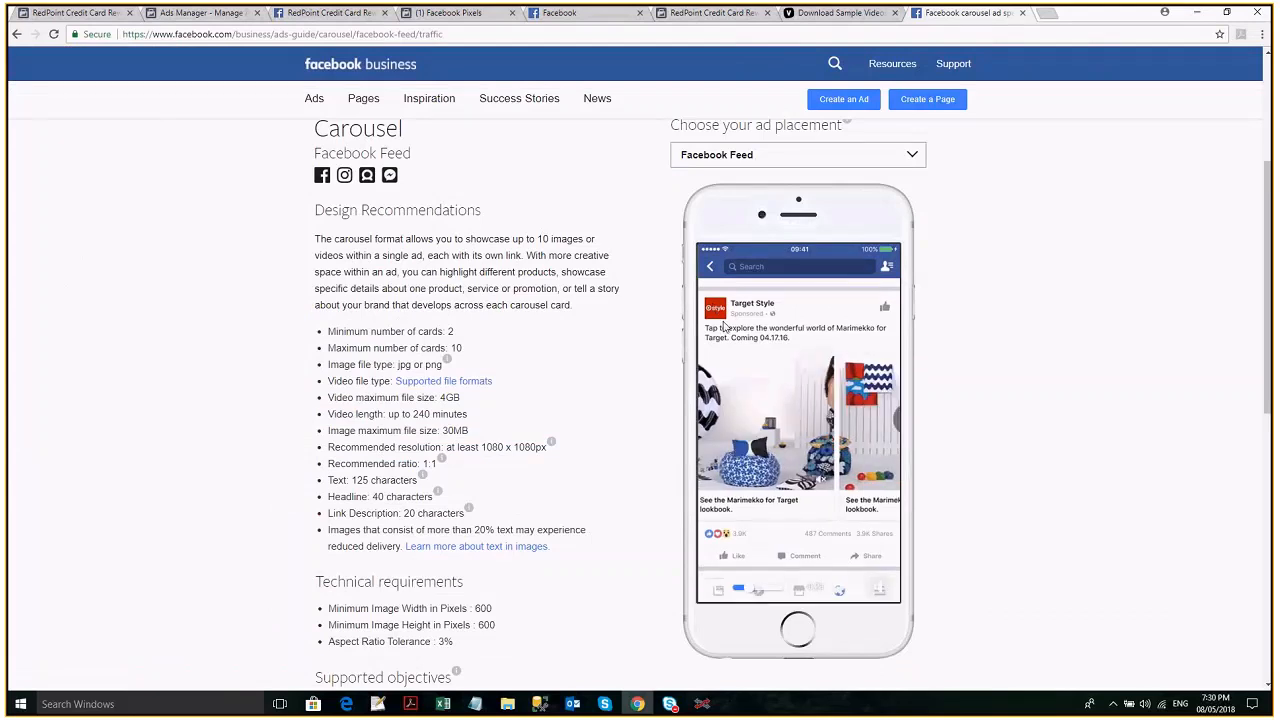
key(alt+Tab)
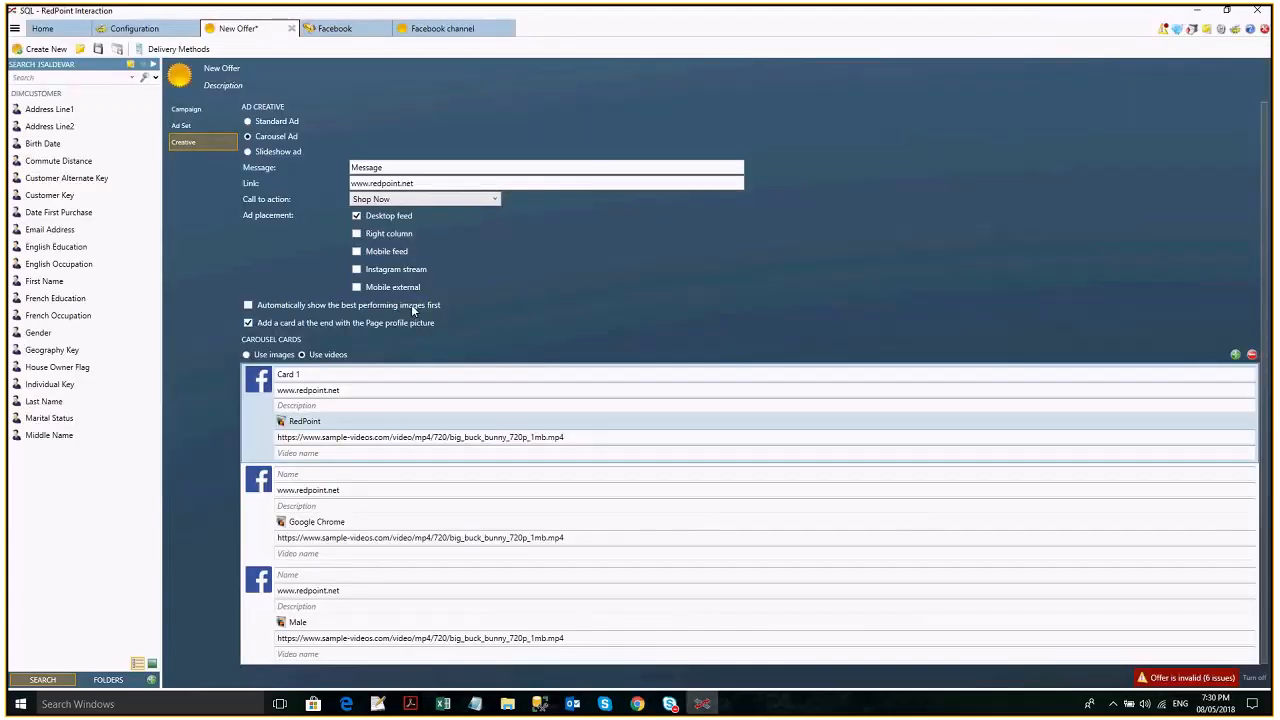
- Change the ad creative type to Slideshow ad
click(274, 152)
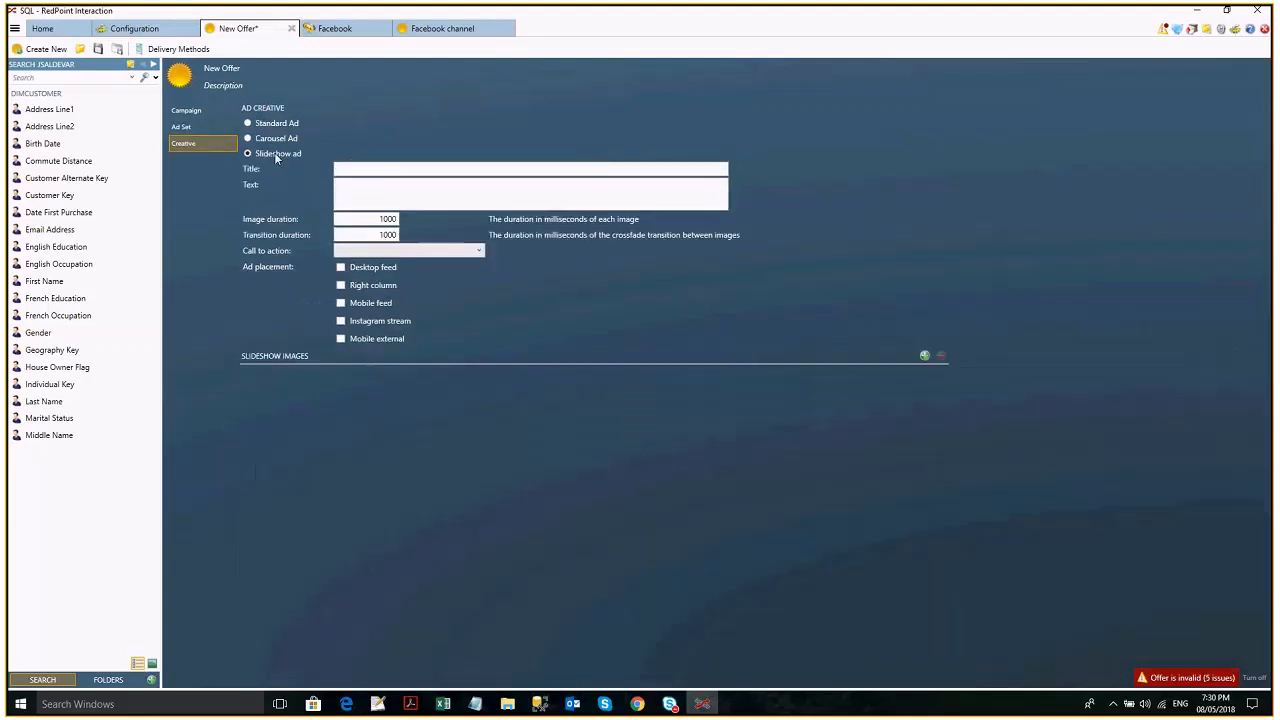
- Set the slideshow ad's title to Title, text to Text, image duration to 10000, call to action to Shop Now, and placement to Desktop feed
click(365, 224)
text(0)
click(389, 236)
click(398, 251)
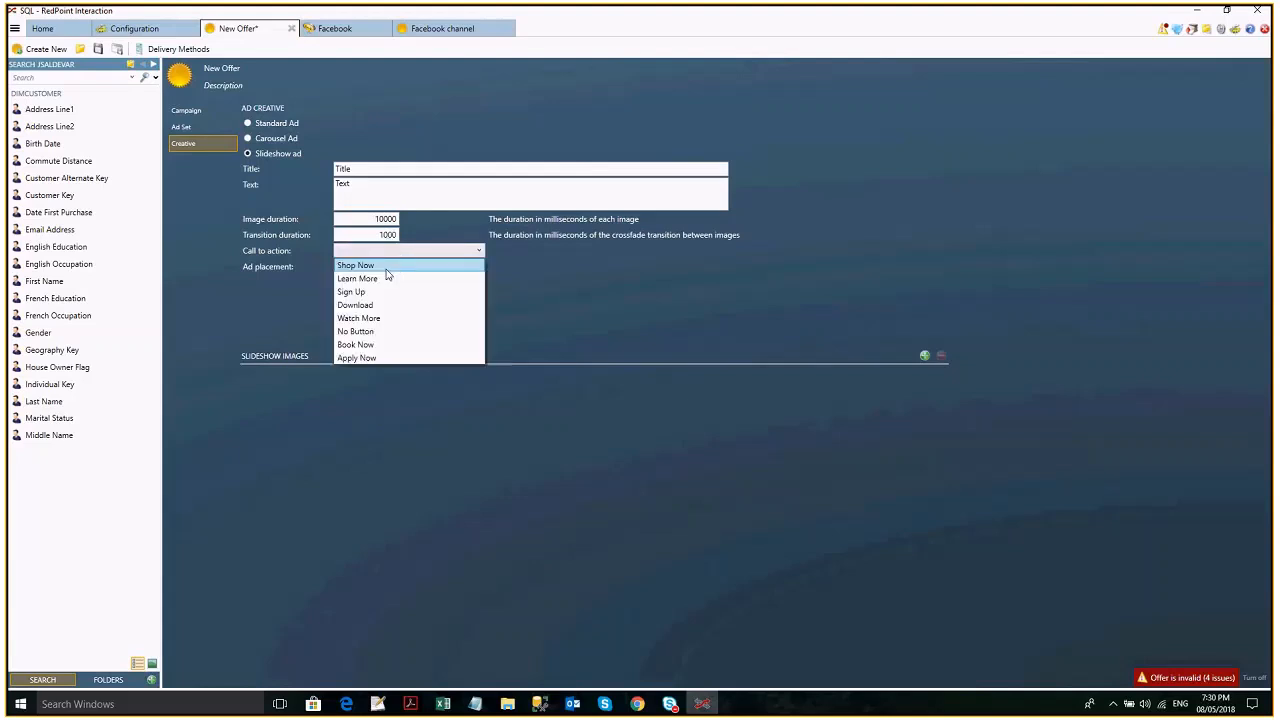
click(381, 266)
click(380, 268)
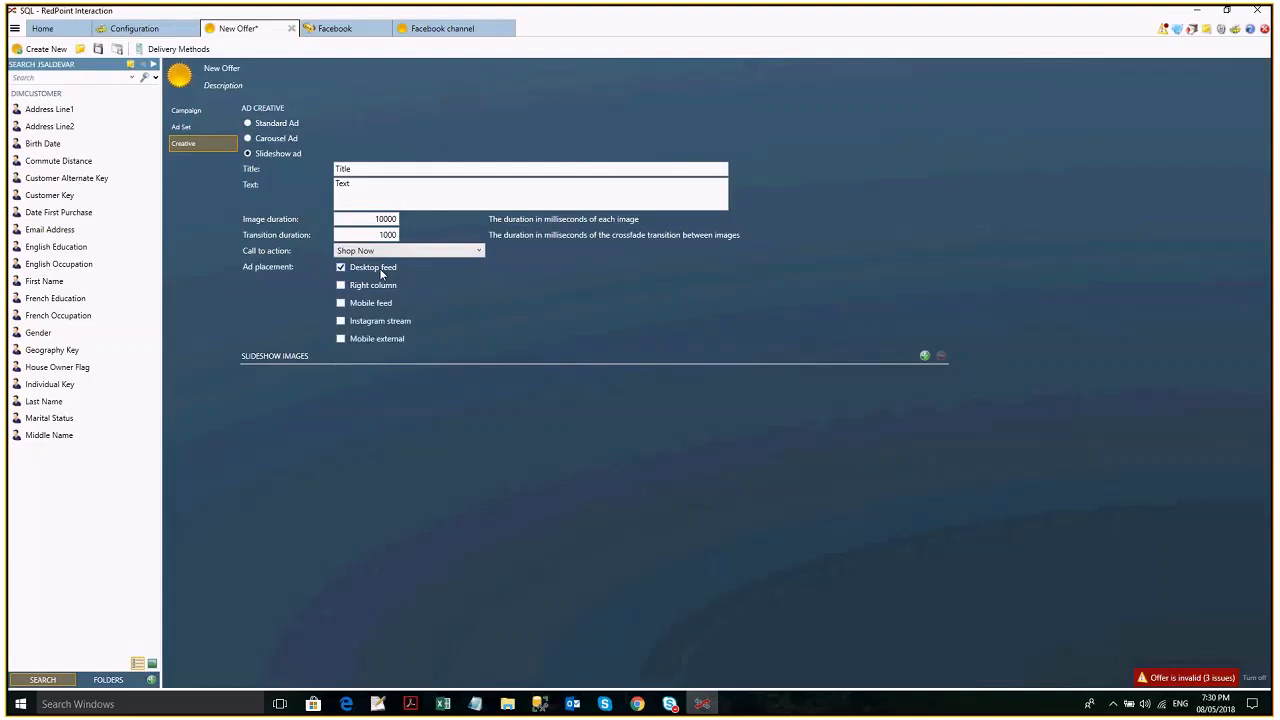
- Add three slideshow images and assign the Male, Google Chrome and RedPoint pictures to them in that order
click(925, 357)
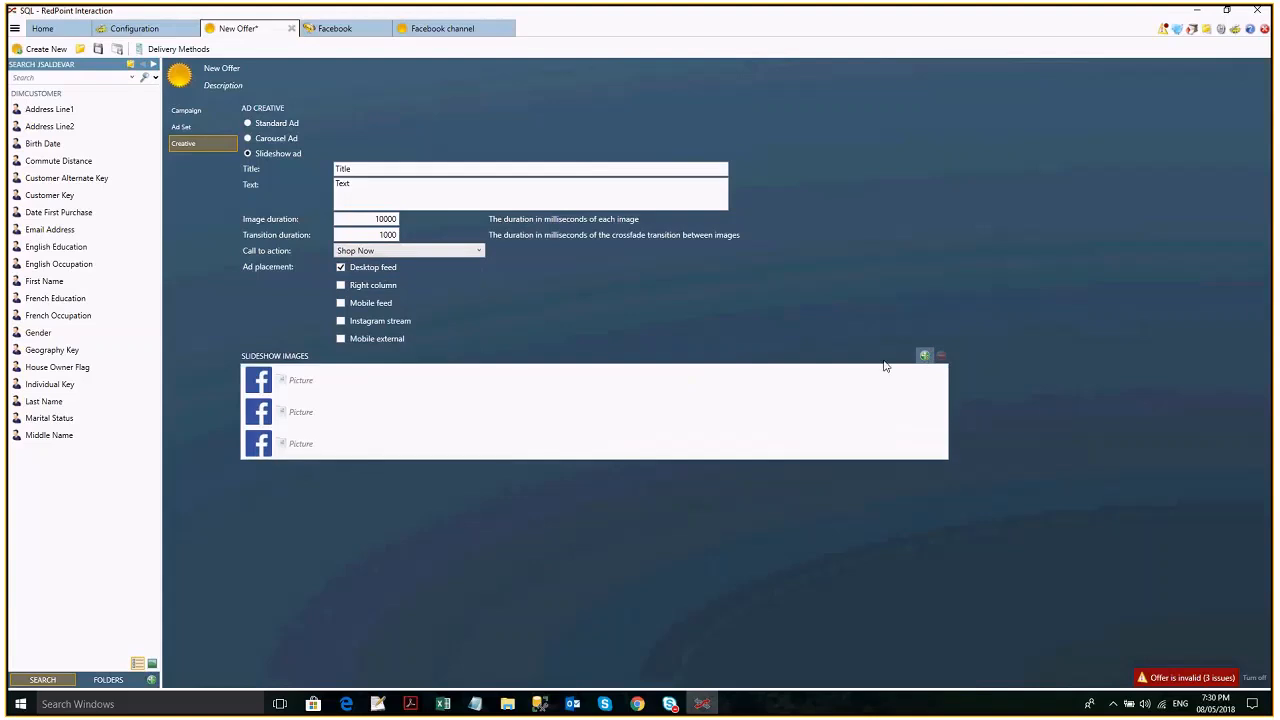
click(300, 380)
click(312, 419)
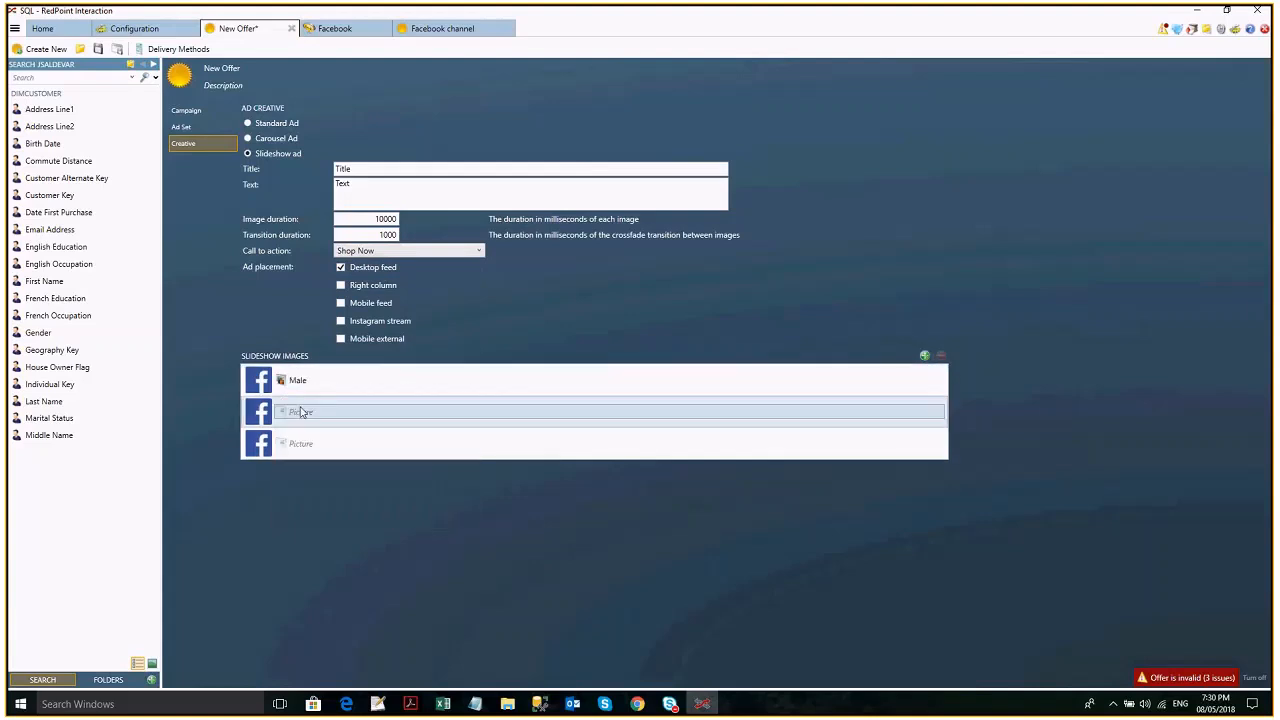
click(301, 412)
click(318, 449)
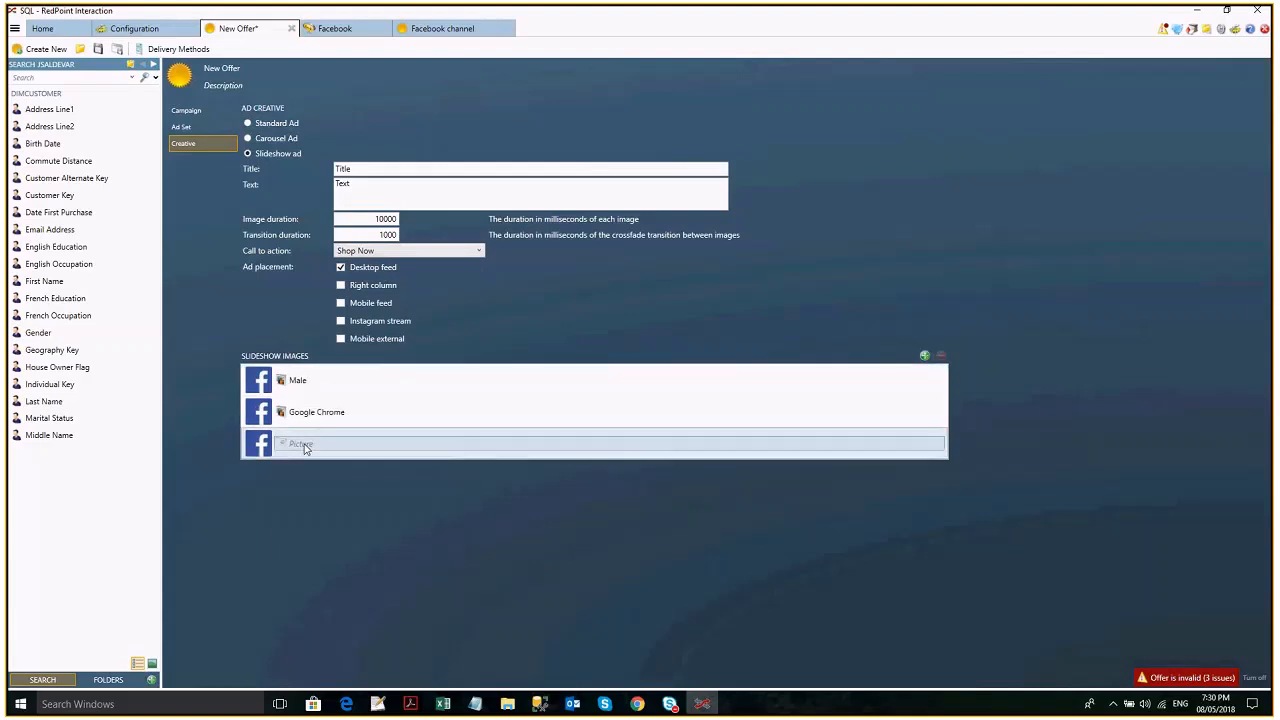
click(300, 443)
click(330, 512)
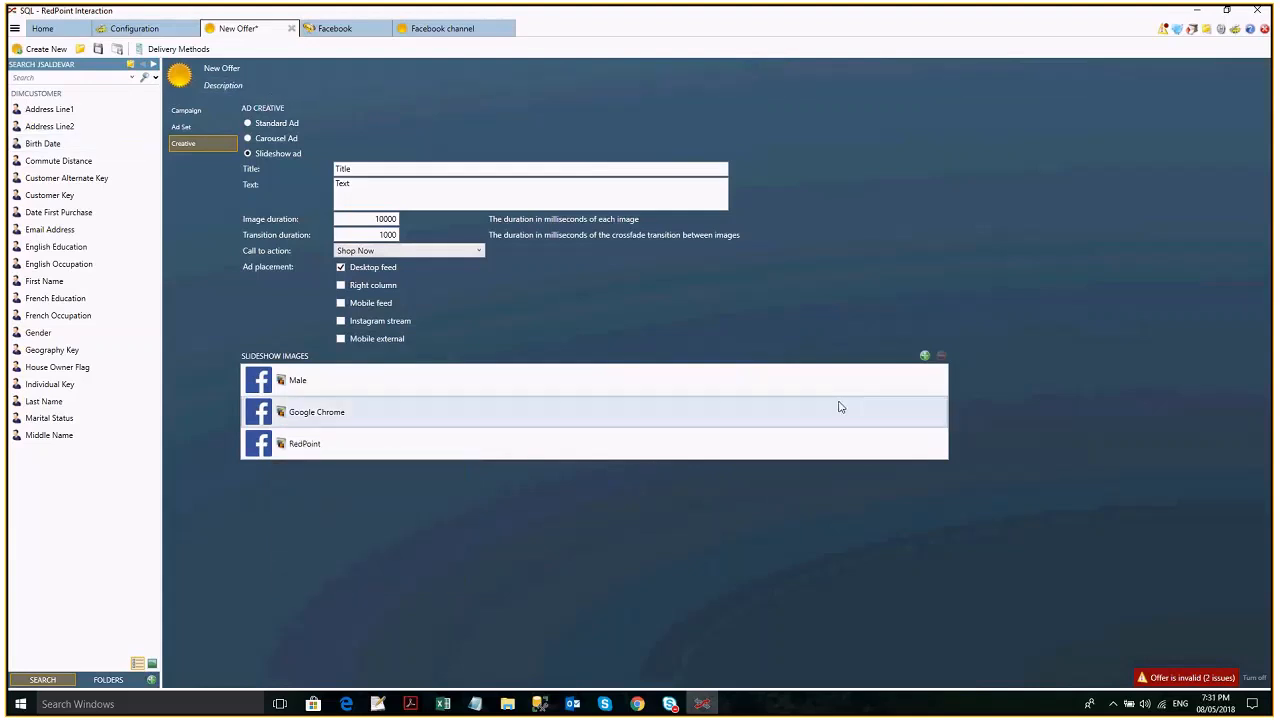
- Copy the ad set ID from the BrandAwareness_Slideshow Ad broadcast log, switch to Chrome, and filter Ads Manager by that ad set ID
click(638, 704)
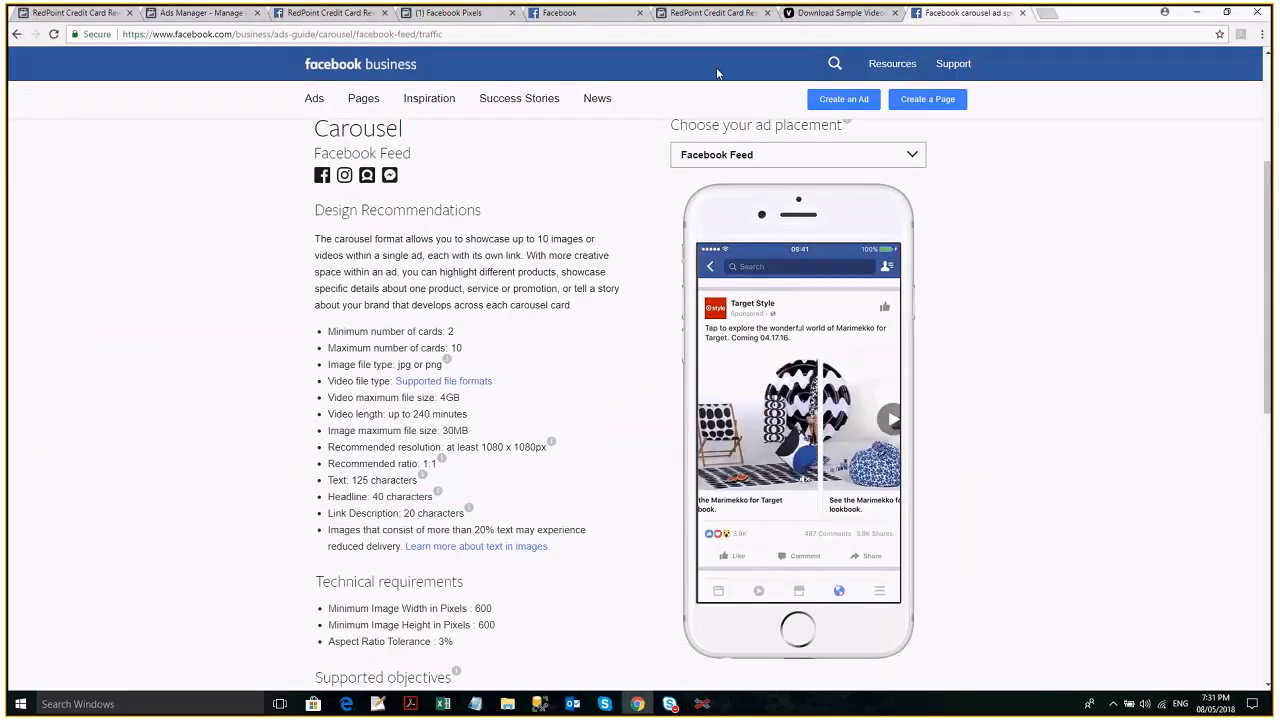
click(706, 705)
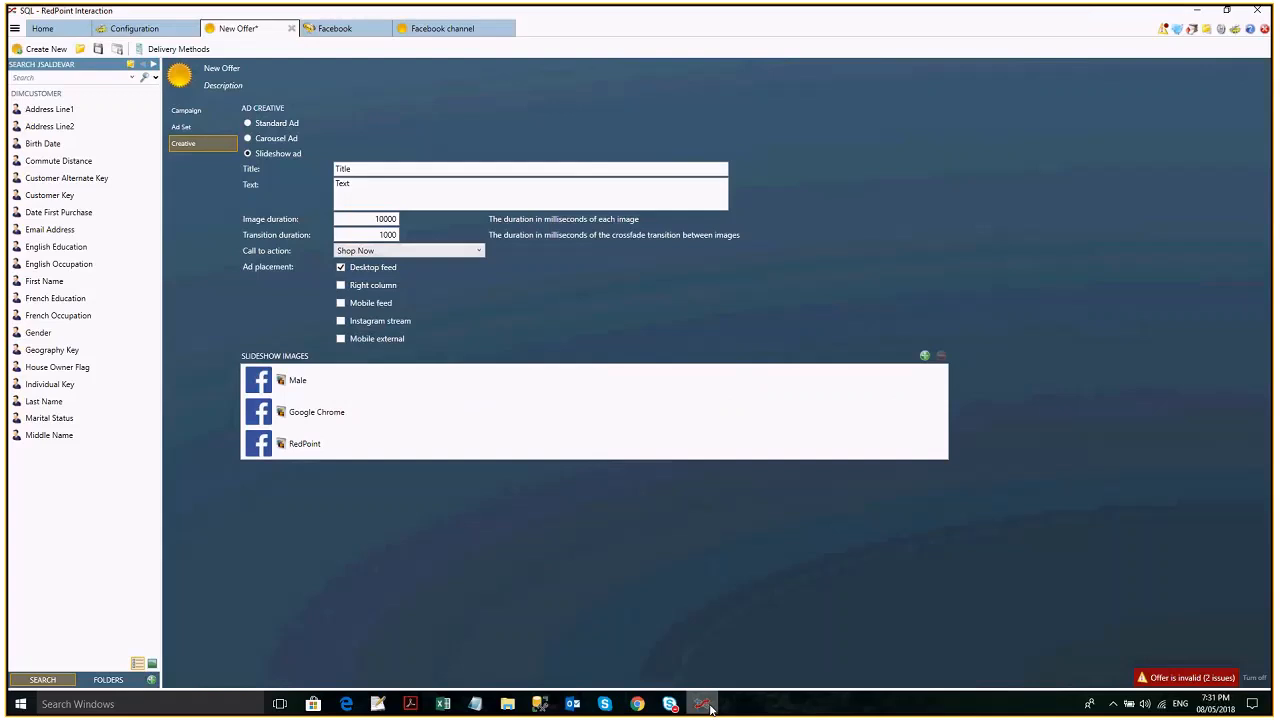
click(710, 709)
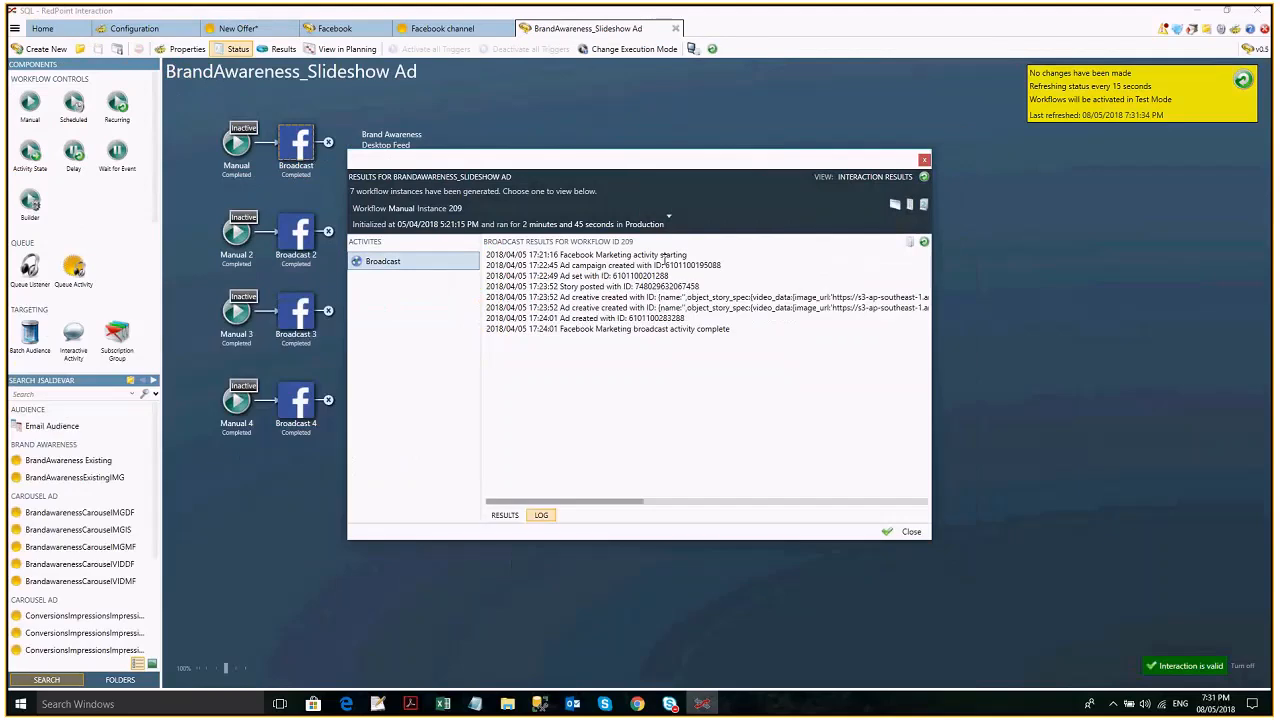
drag(669, 276, 607, 277)
key(ctrl+c)
key(alt+Tab)
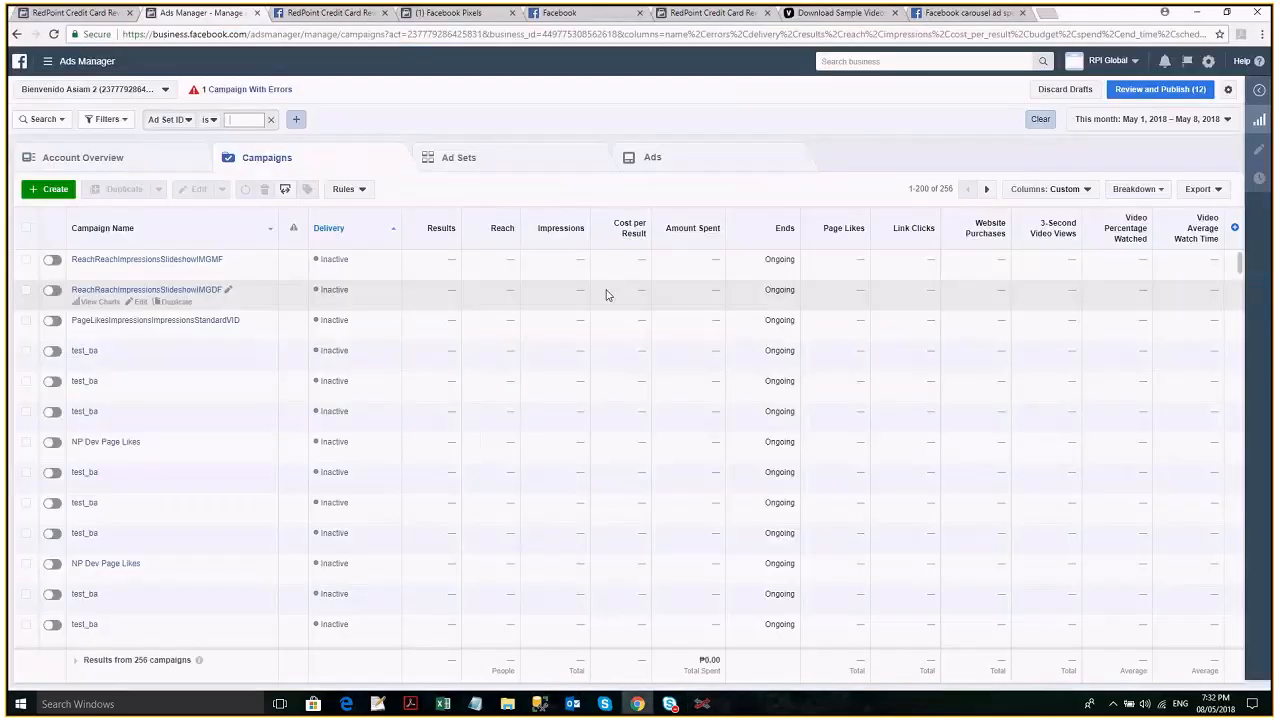
key(ctrl+v)
key(Return)
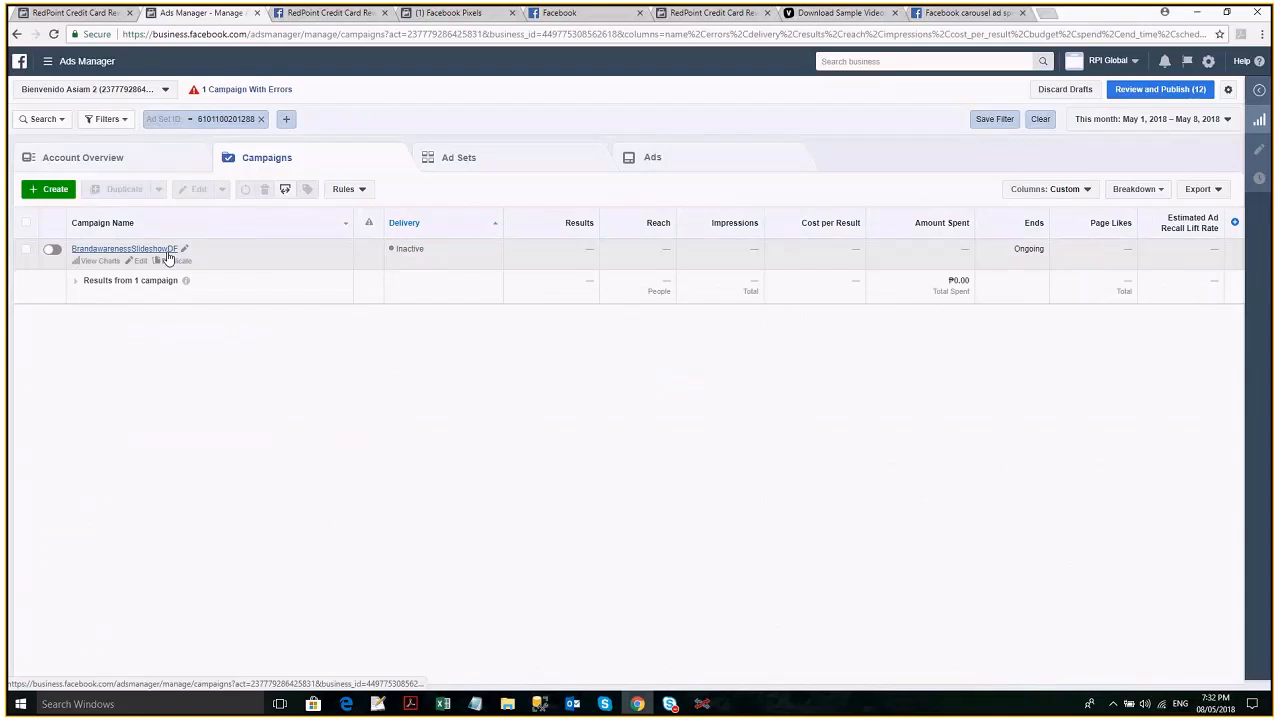
- Open the BrandawarenessSlideshowDF campaign and its ad set, select the ad, and play its slideshow in the ad preview
click(166, 252)
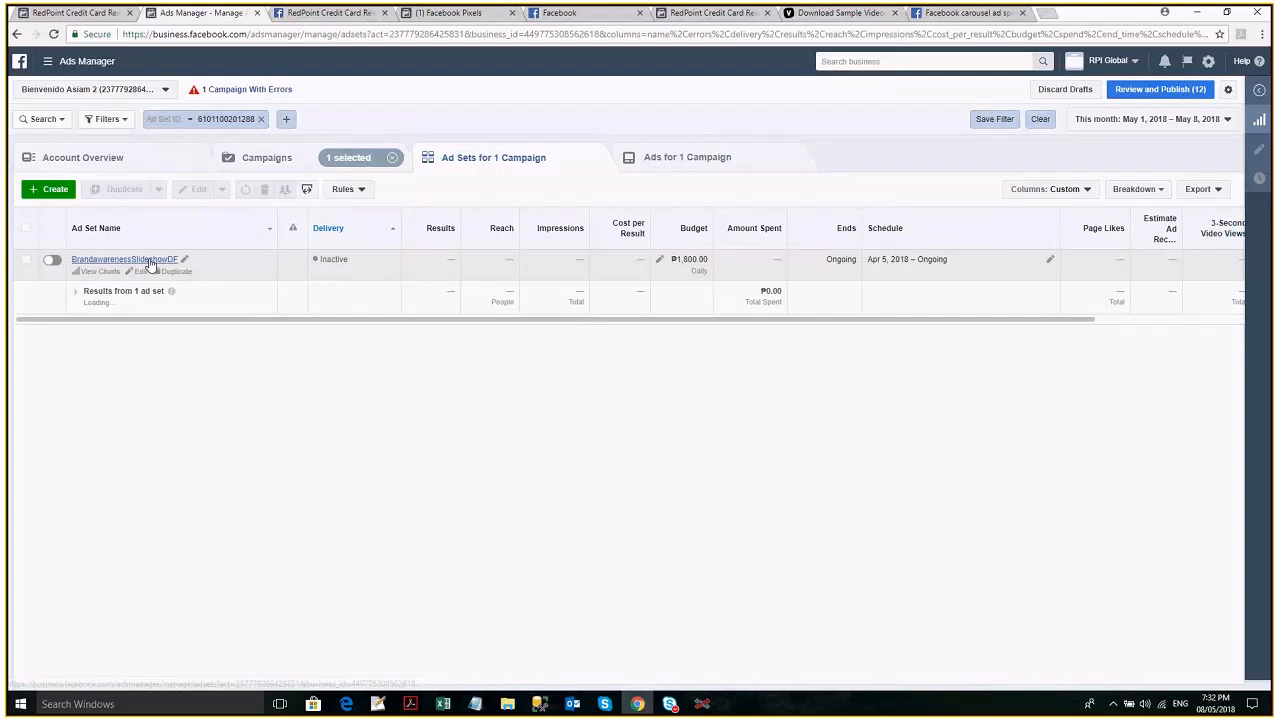
click(148, 261)
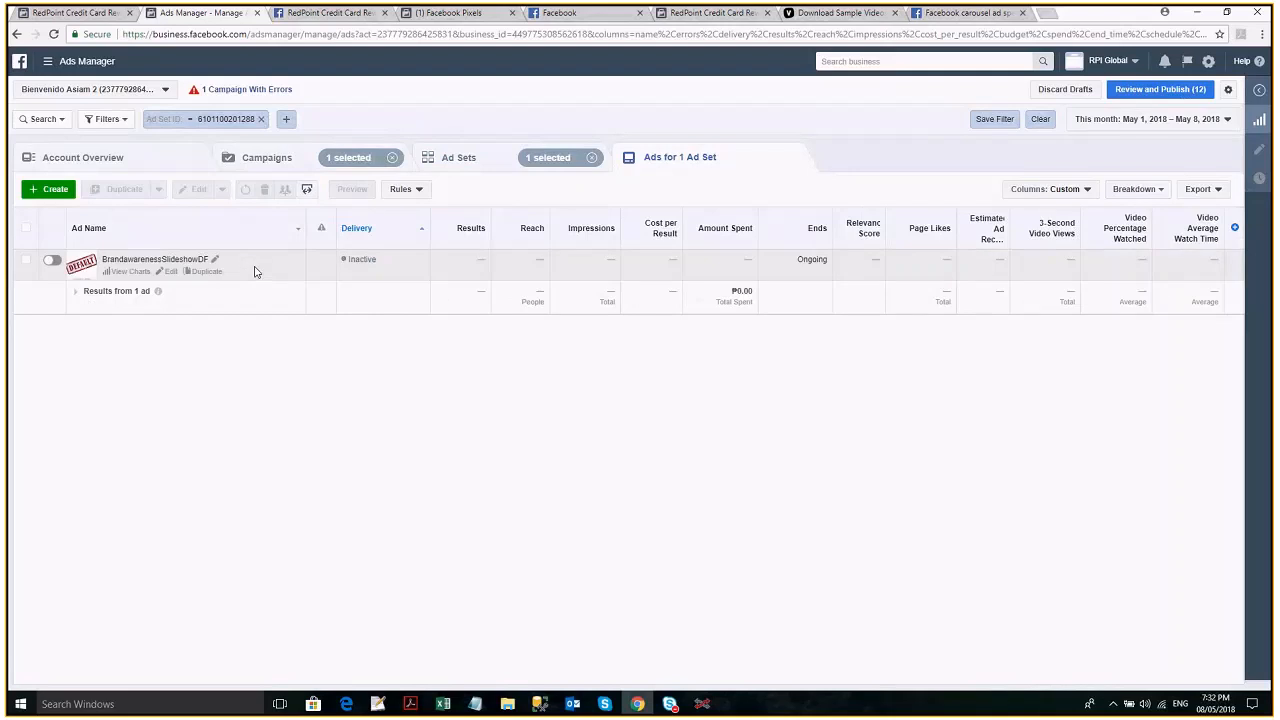
click(254, 271)
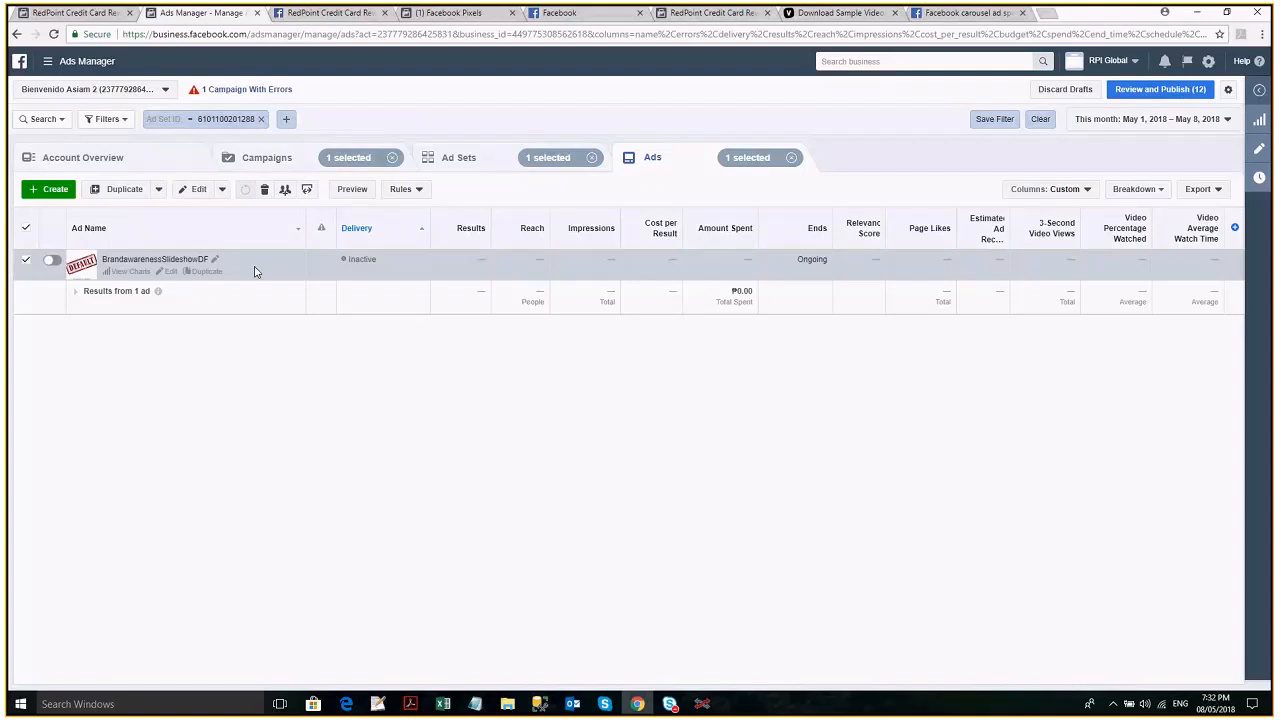
click(349, 189)
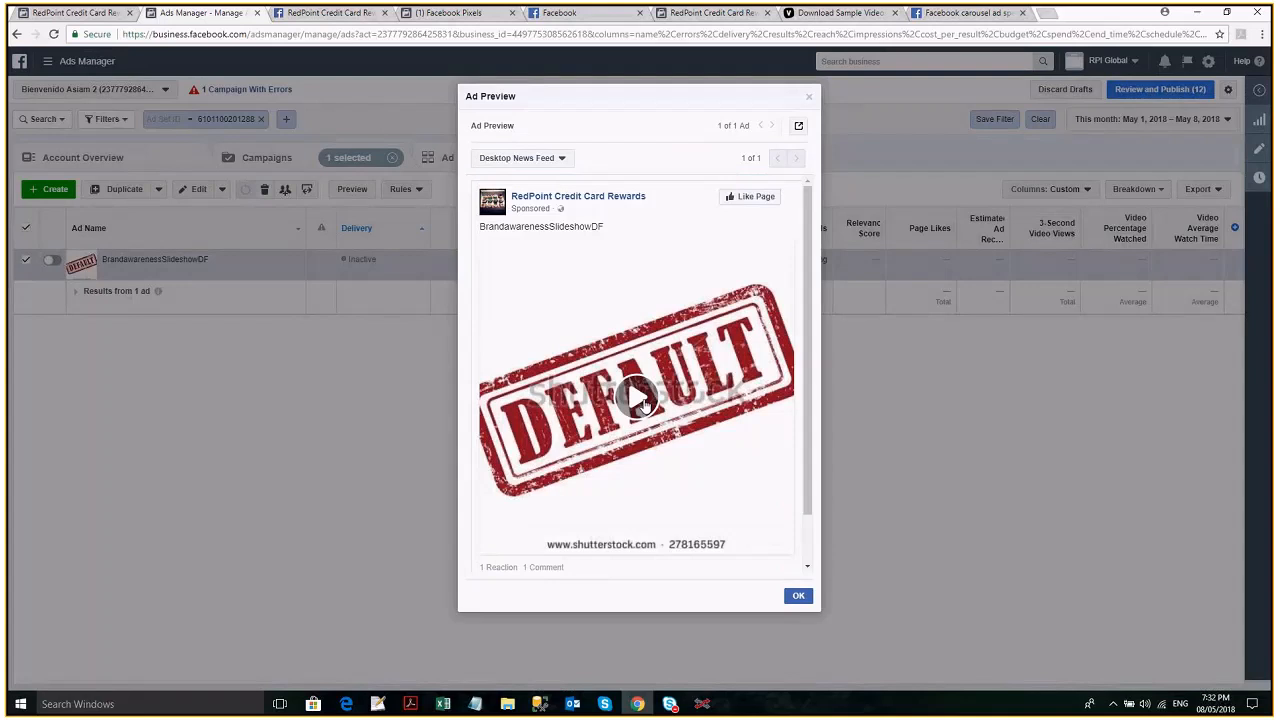
click(643, 402)
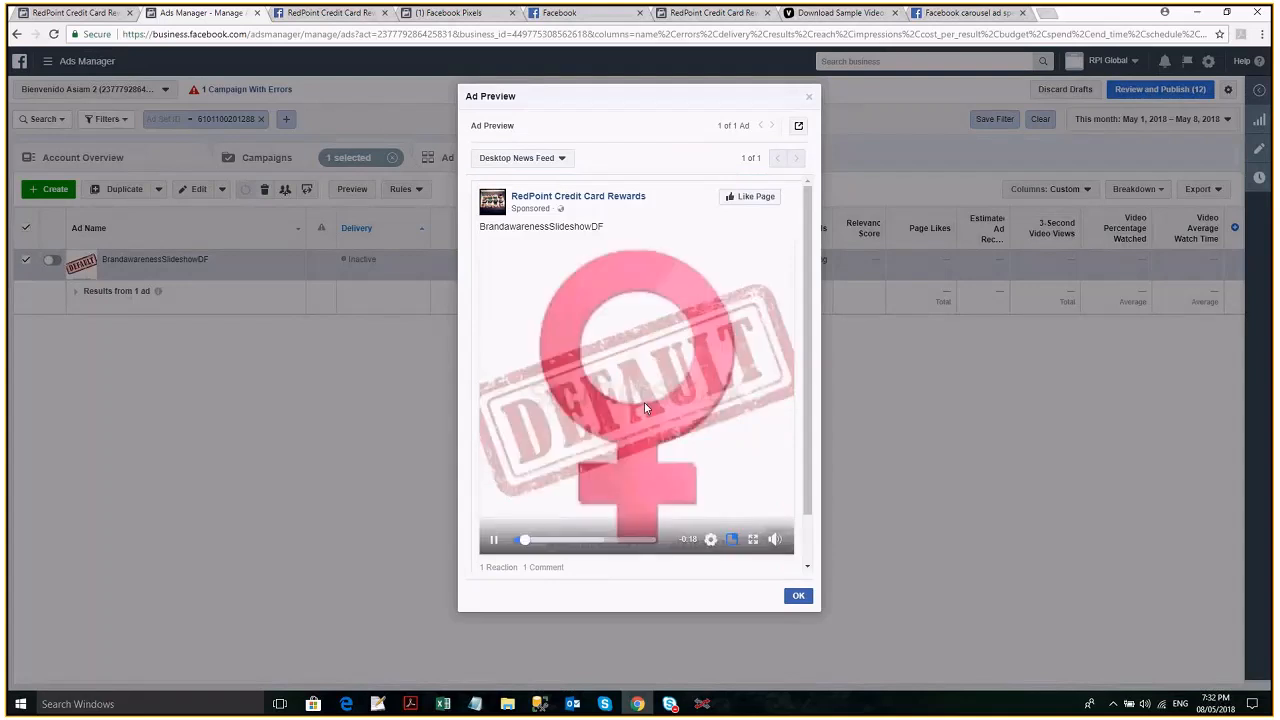
- Examine the slideshow preview for Desktop News Feed and open the ad's Facebook post with comments
drag(808, 438, 811, 463)
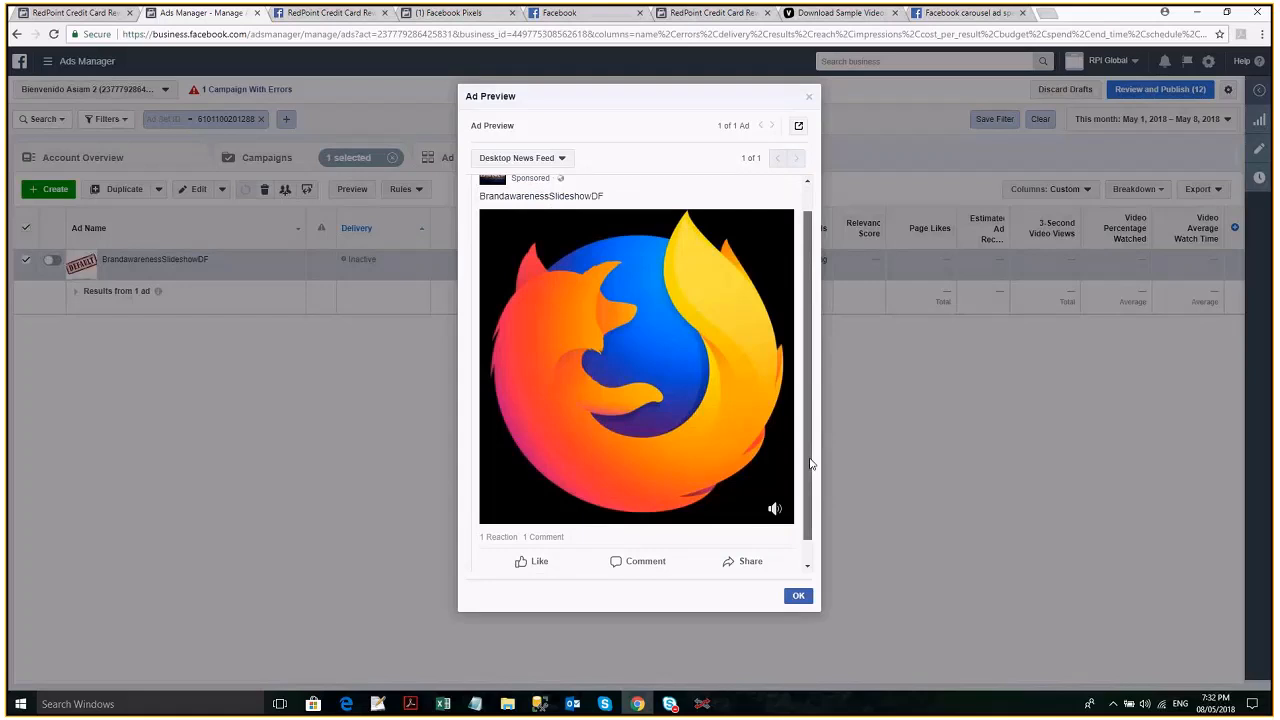
drag(811, 463, 808, 428)
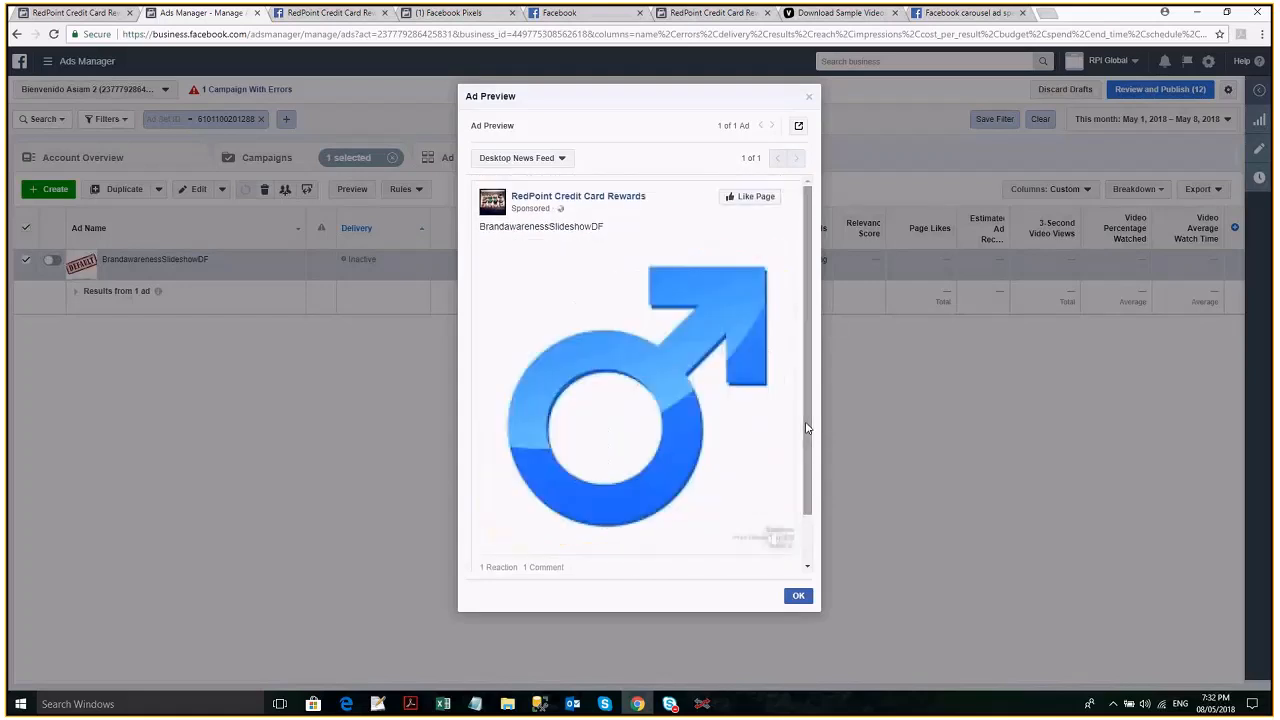
click(561, 159)
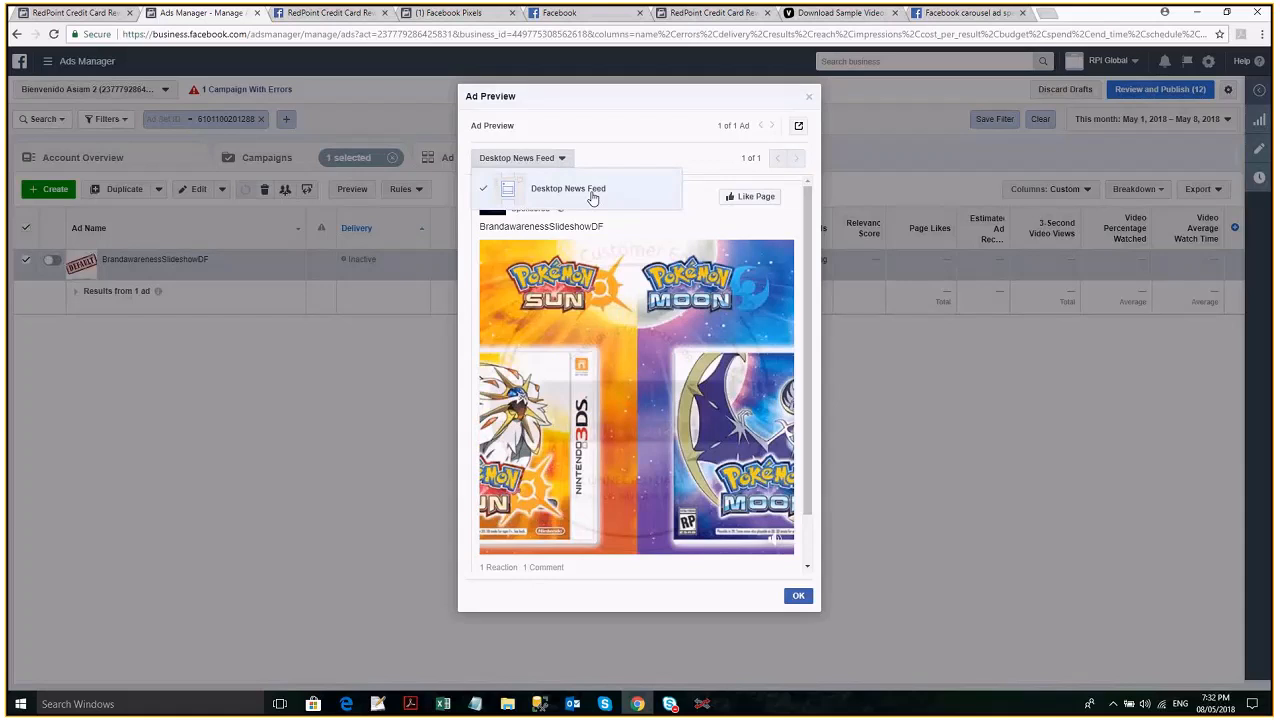
click(592, 197)
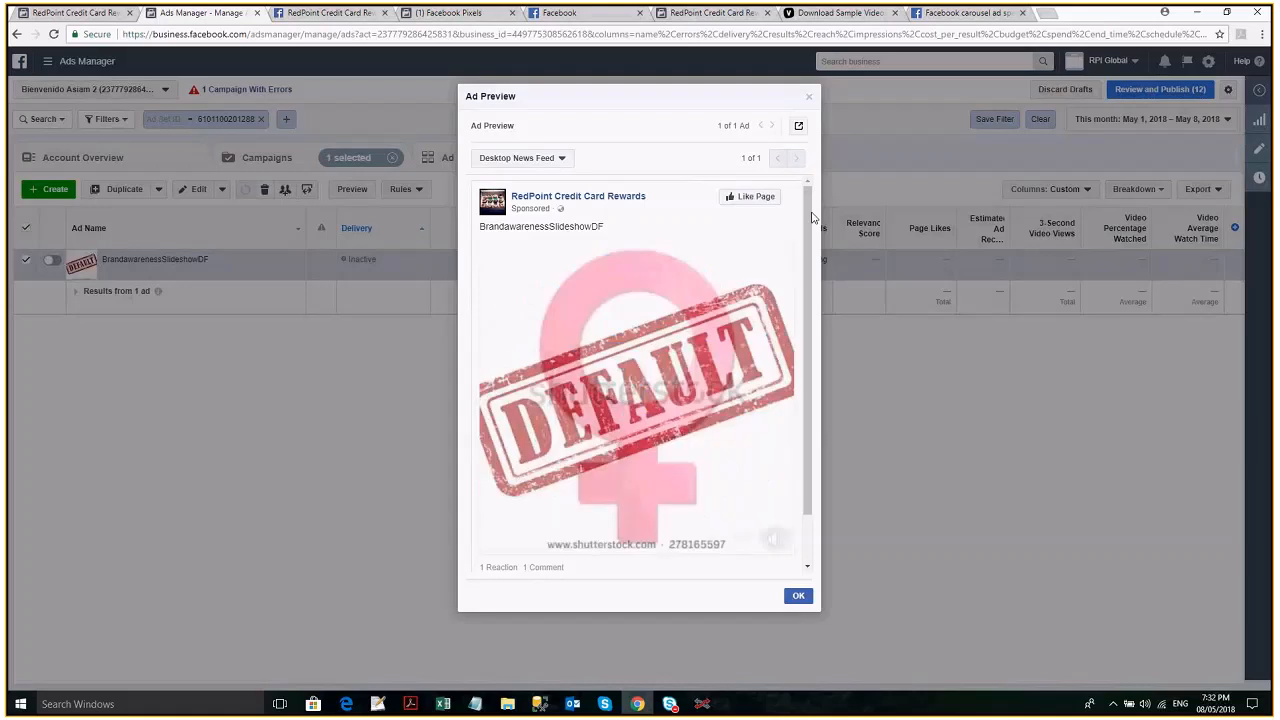
click(798, 125)
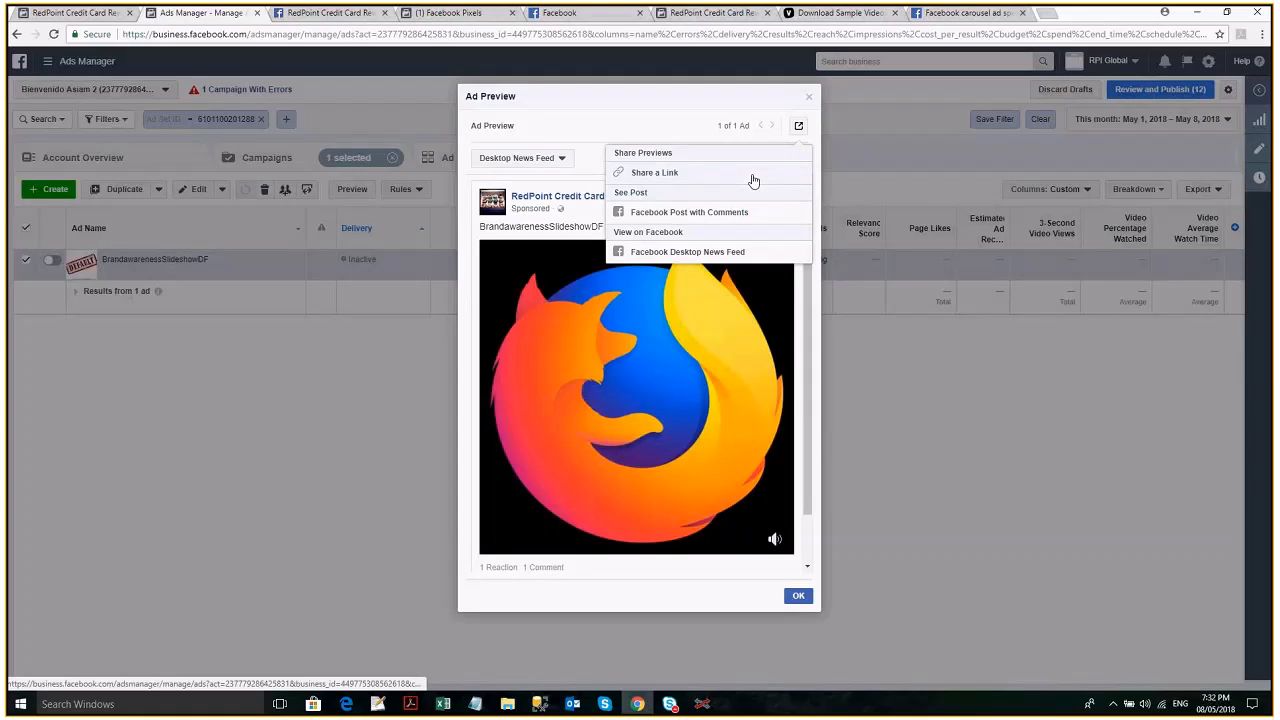
click(711, 222)
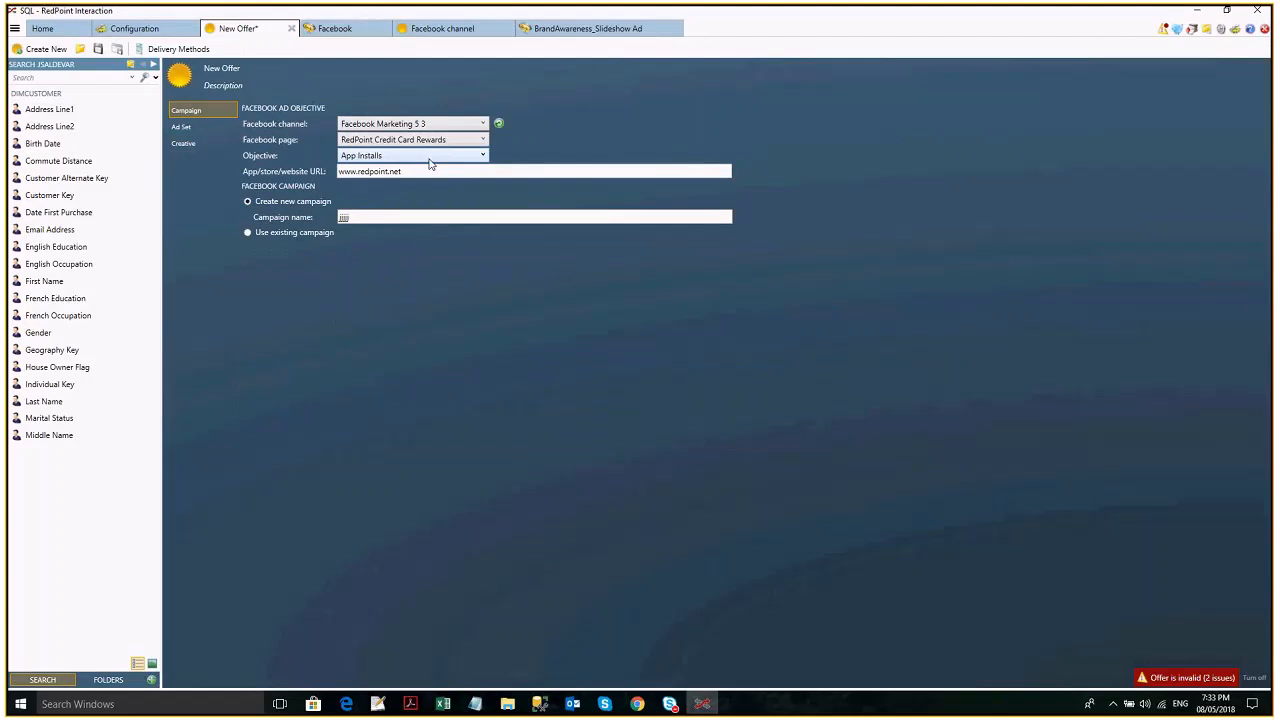
- In RedPoint Interaction, change the new offer's campaign objective to App Installs and review its ad set and creative settings
click(428, 158)
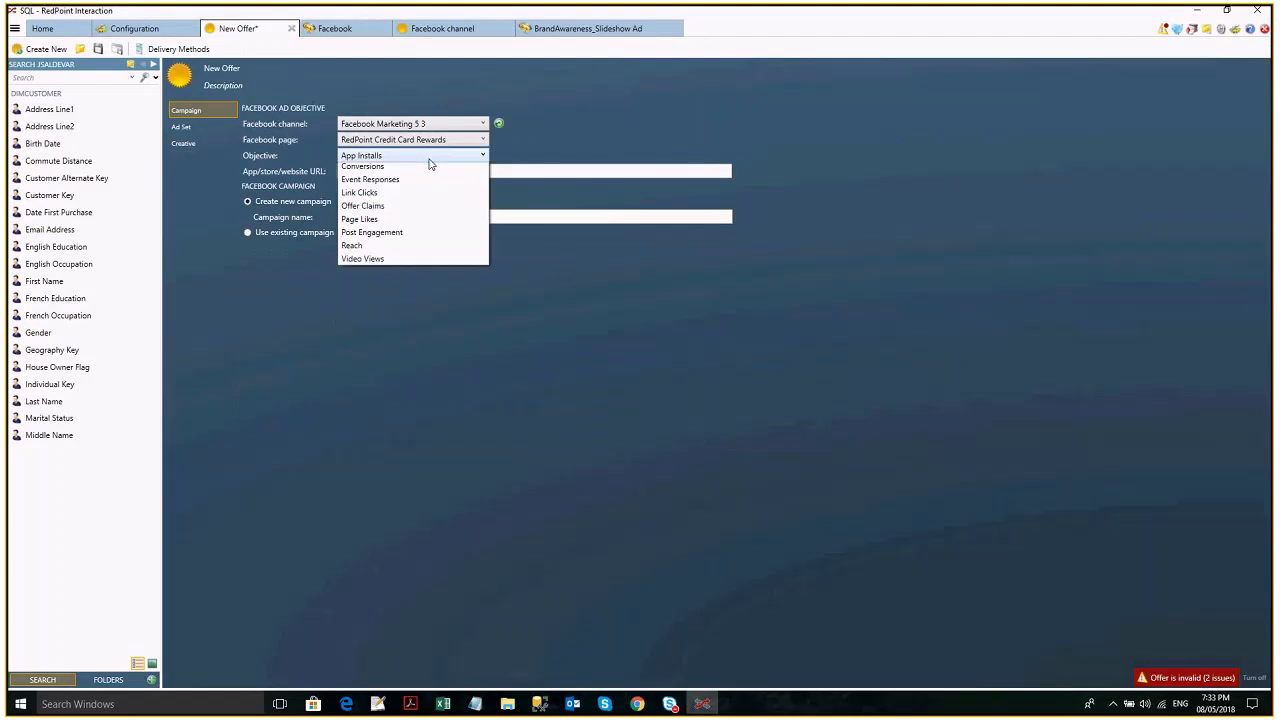
click(420, 171)
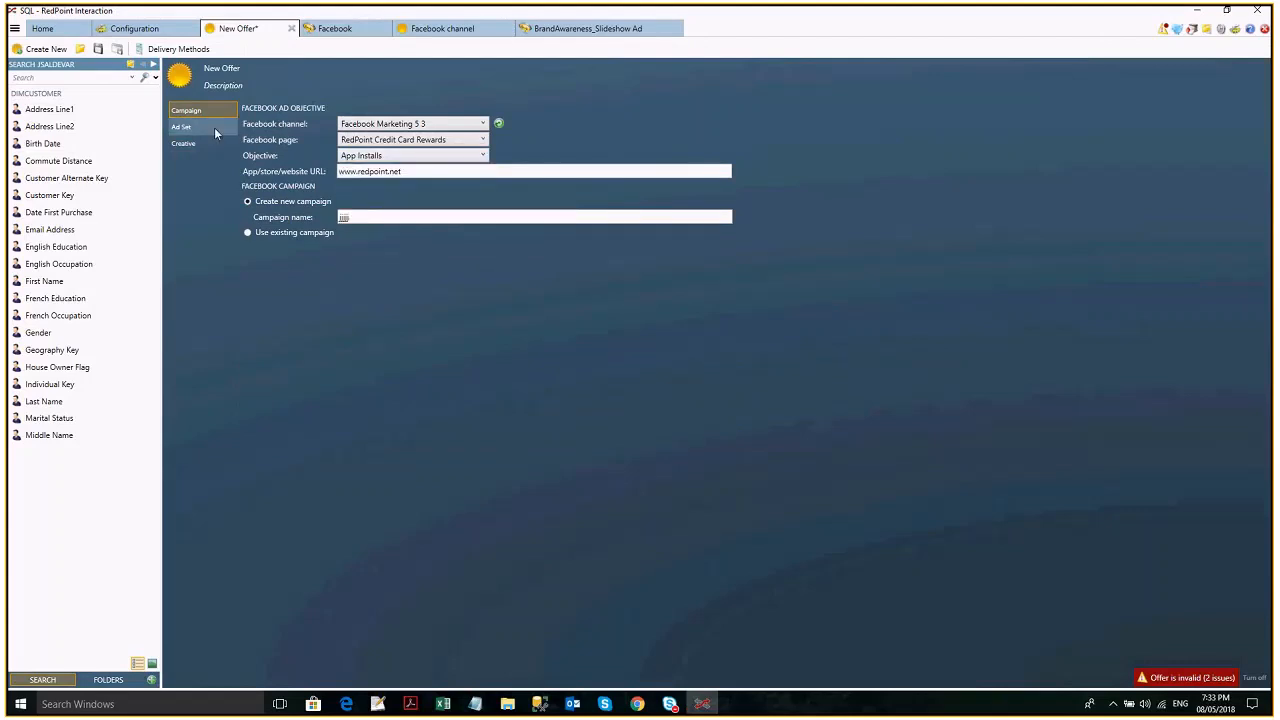
click(214, 127)
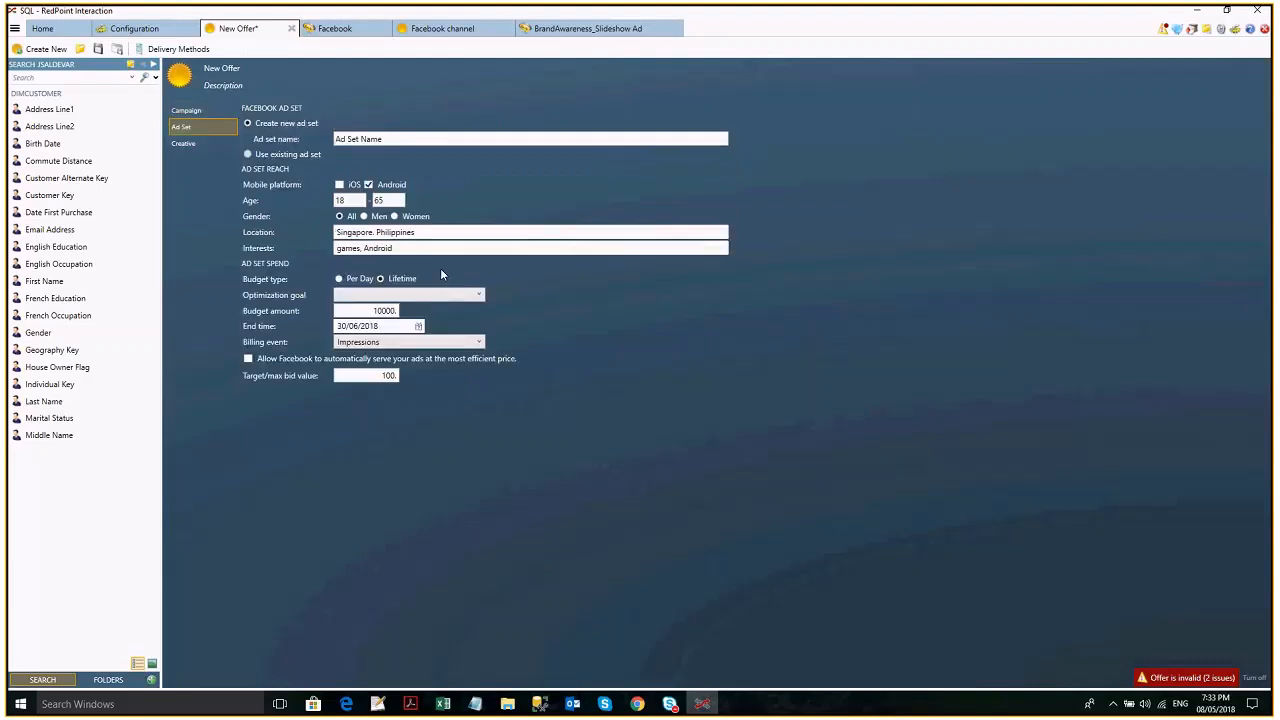
click(185, 146)
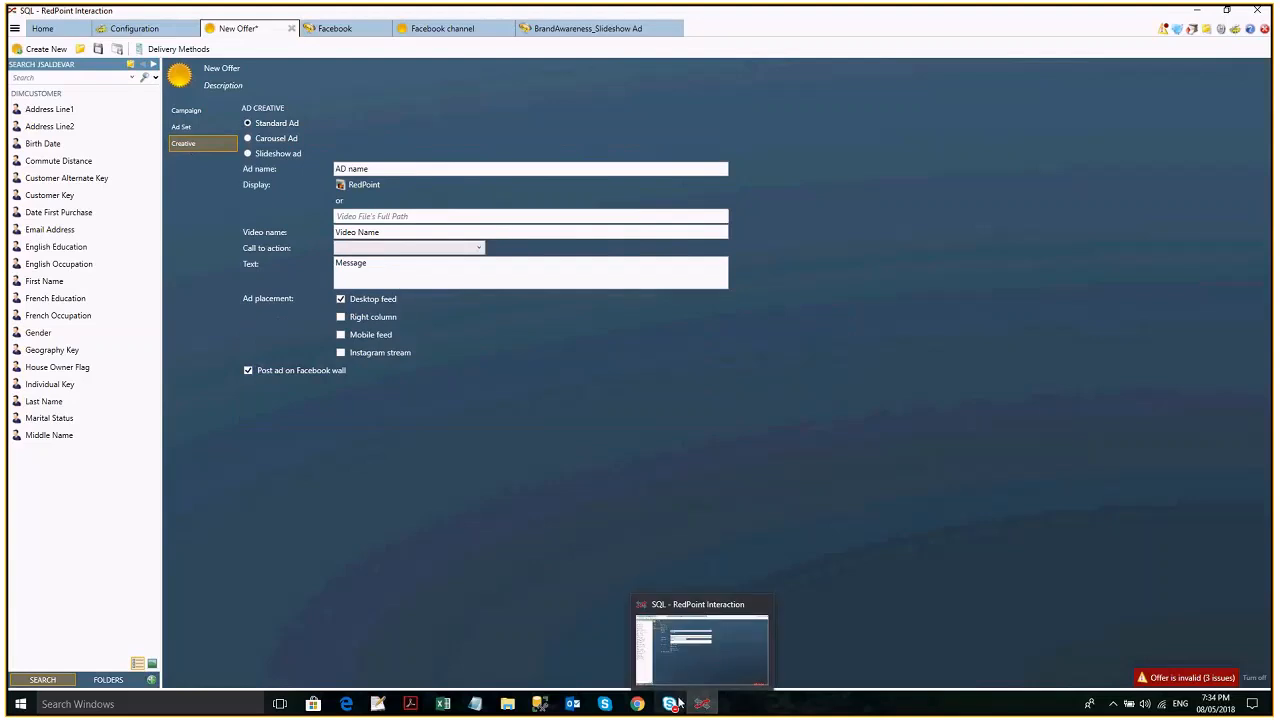
- Switch to the three-participant conversation window in Skype for Business
mouse_move(678, 703)
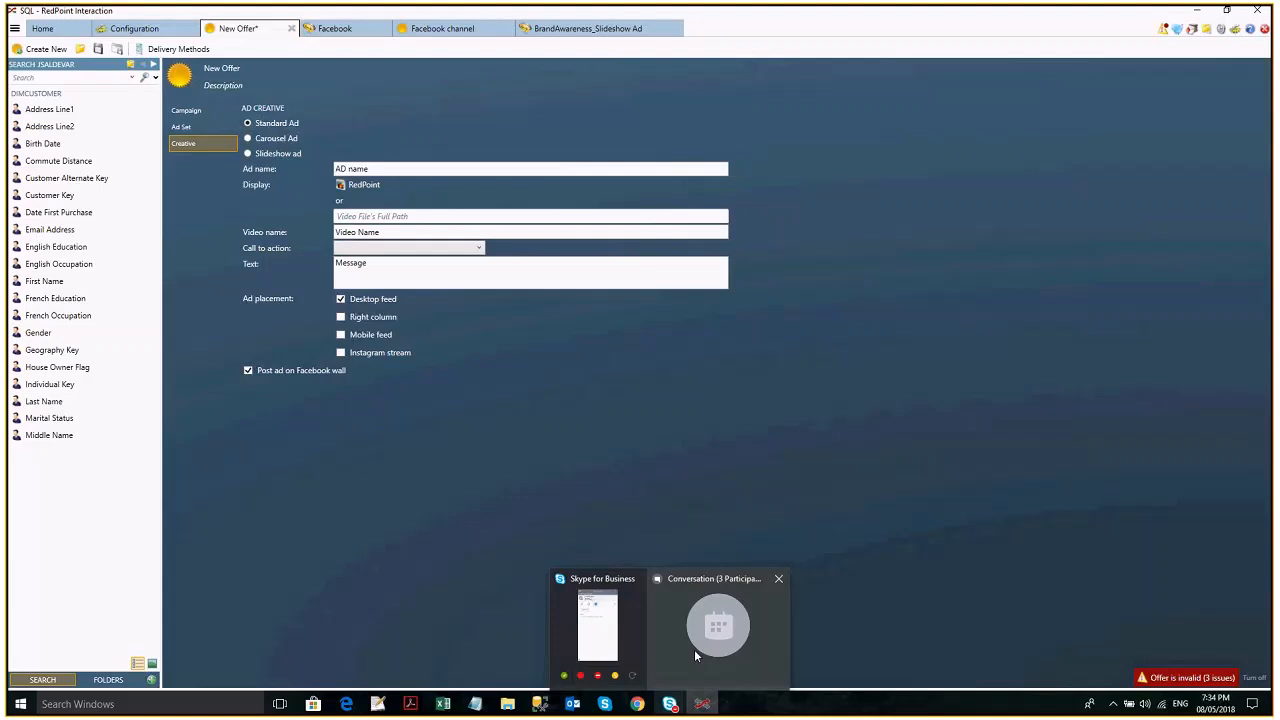
click(694, 649)
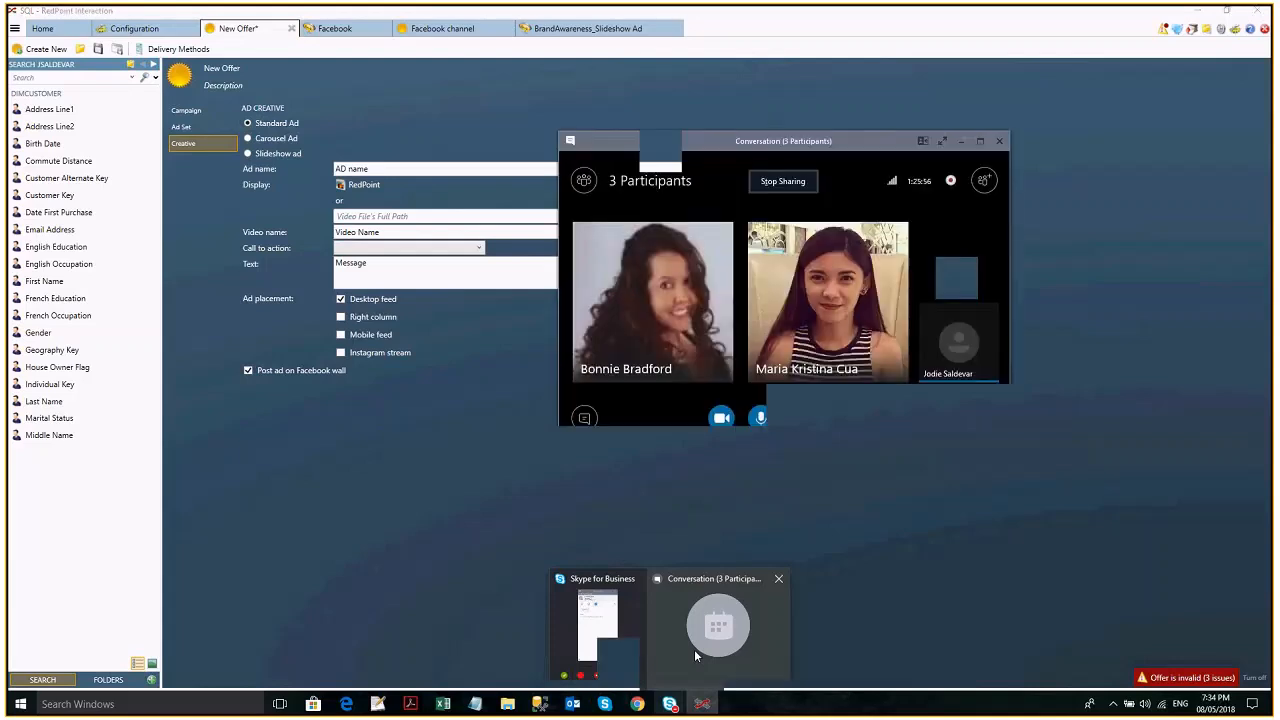